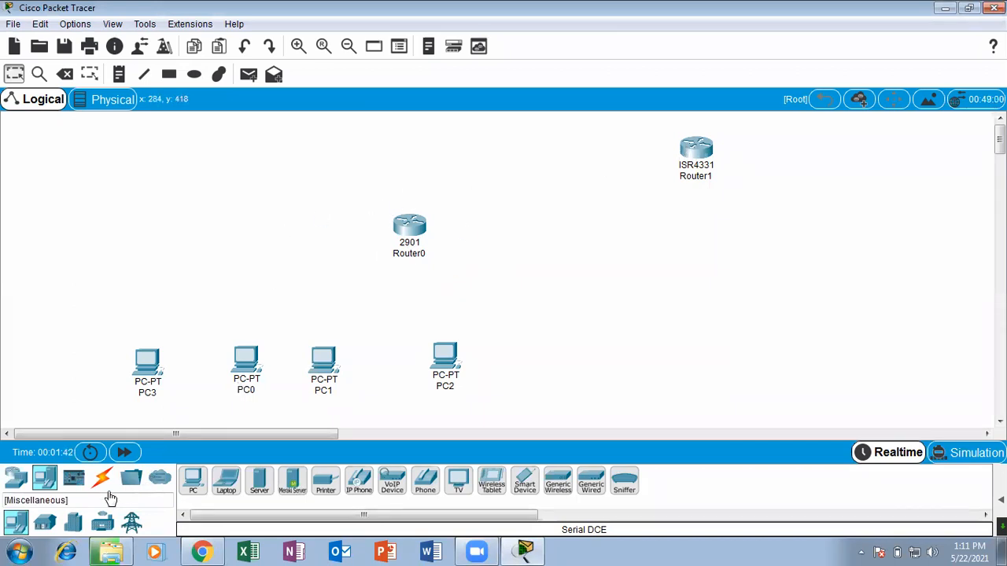
# Add a 2960 switch to the workspace between the 2901 router and the row of PCs.
pyautogui.click(18, 481)
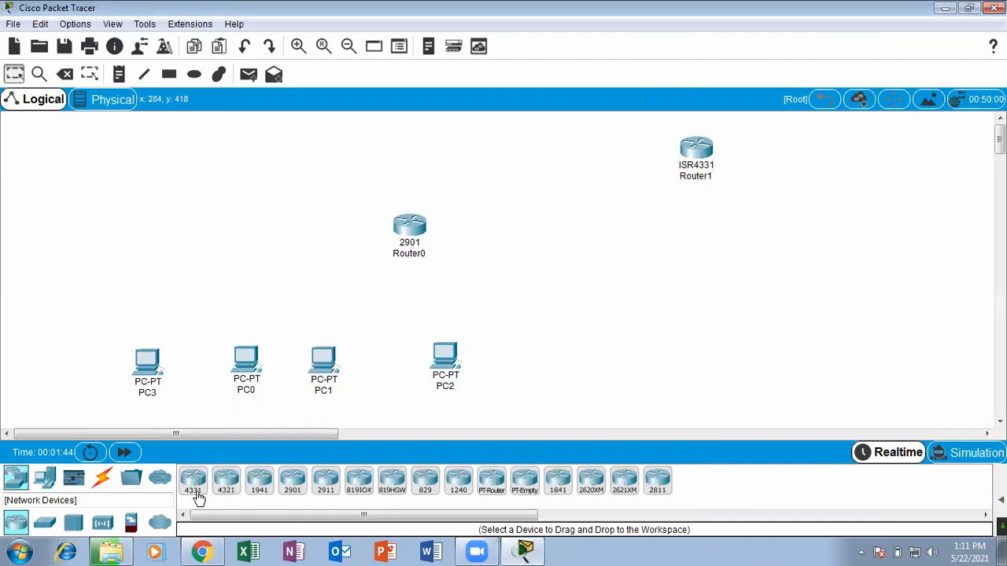
pyautogui.click(45, 525)
pyautogui.moveTo(192, 479); pyautogui.dragTo(295, 306)
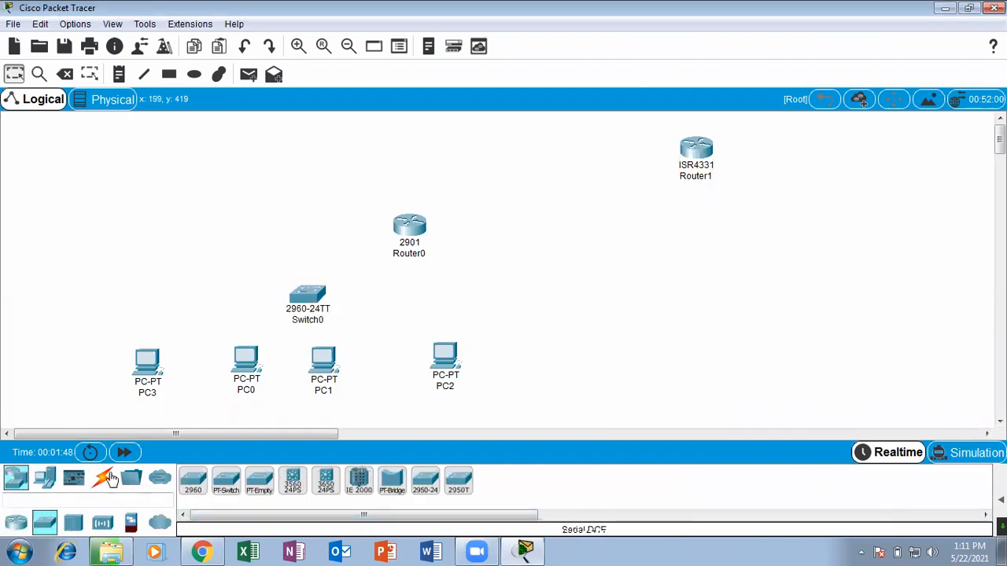
# Connect PC3 to Switch0 with an automatically chosen connection type.
pyautogui.click(103, 478)
pyautogui.click(193, 480)
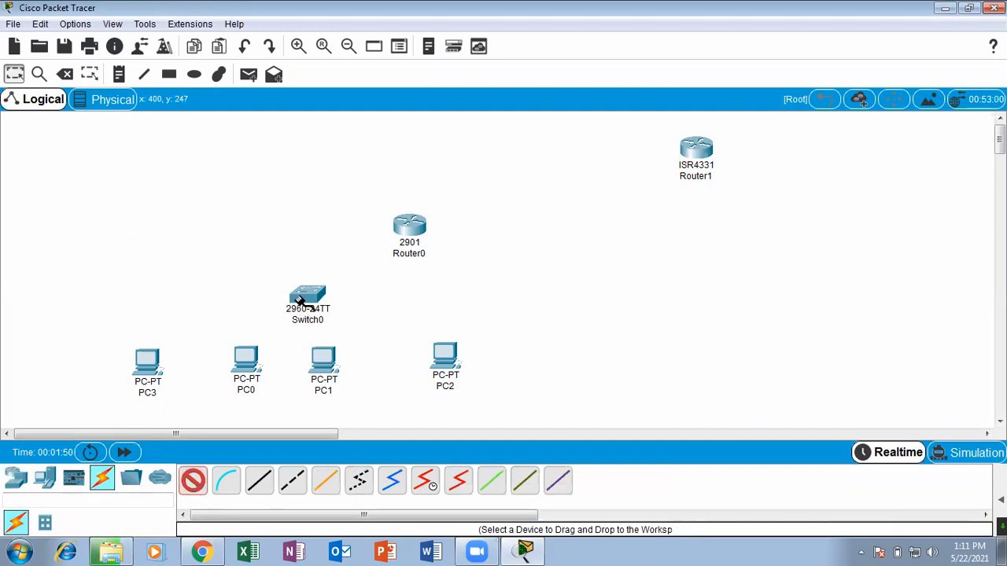
pyautogui.click(198, 481)
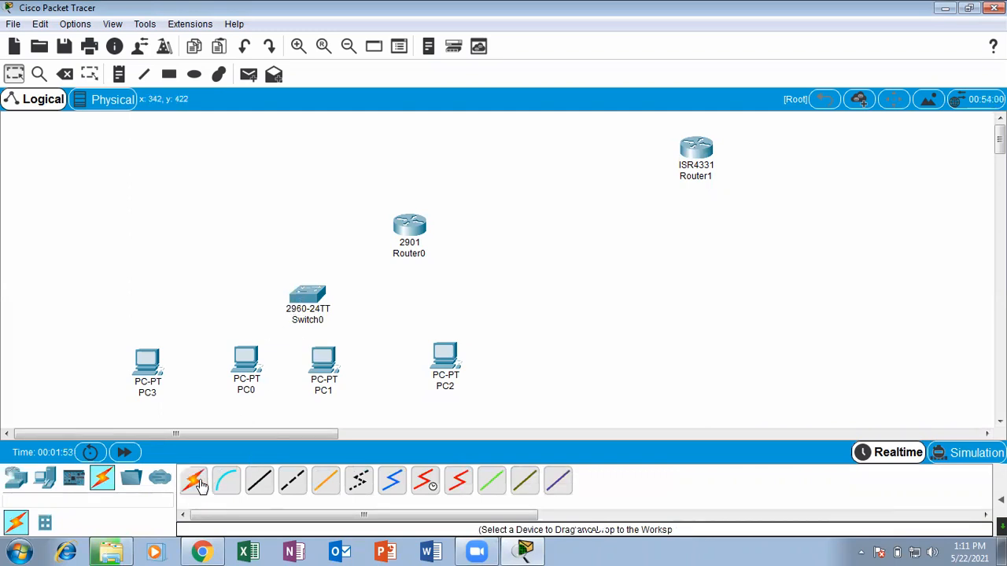
pyautogui.click(190, 482)
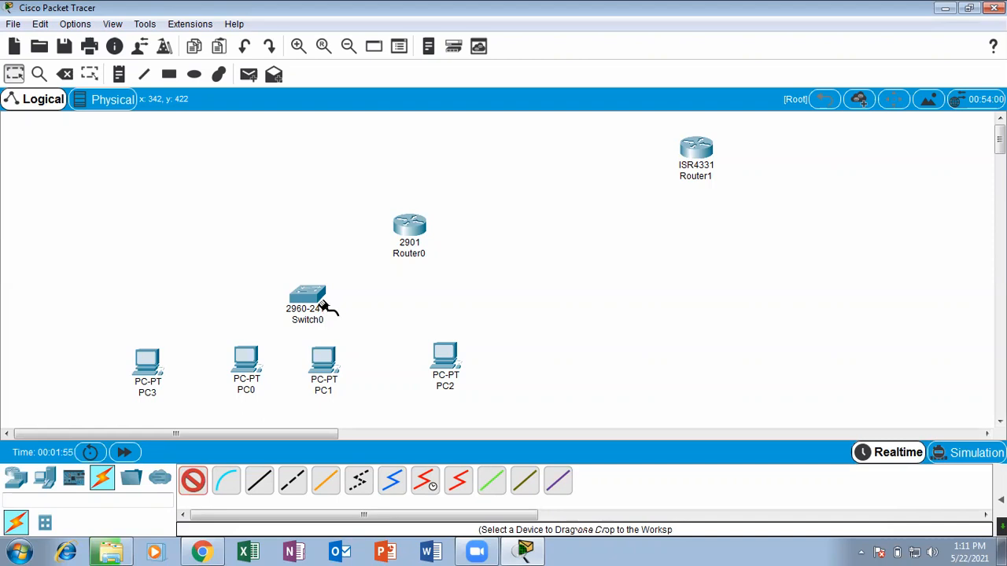
pyautogui.click(162, 360)
pyautogui.click(292, 303)
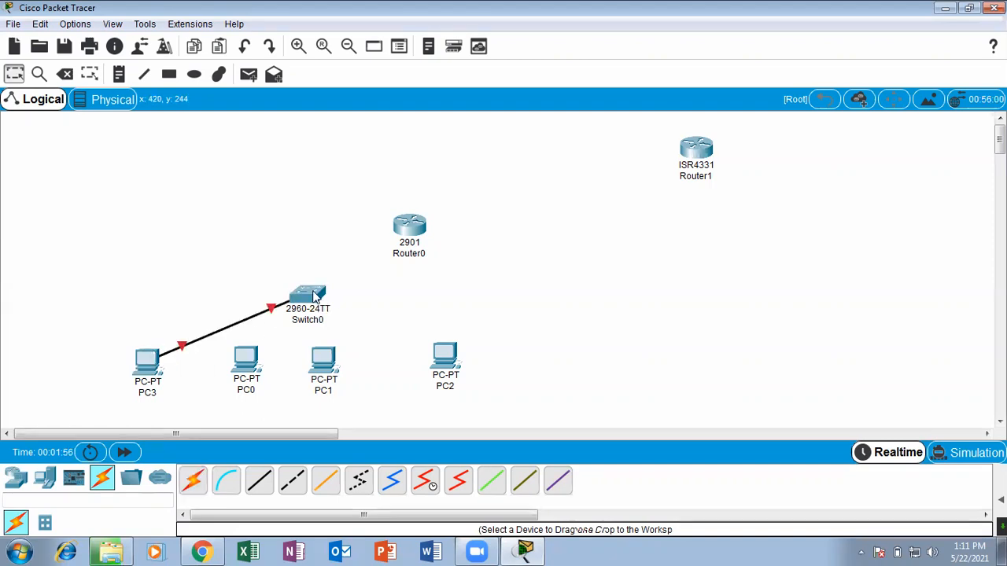
# Connect Switch0 to PC0, PC1 and PC2 with automatically chosen connection types.
pyautogui.click(194, 494)
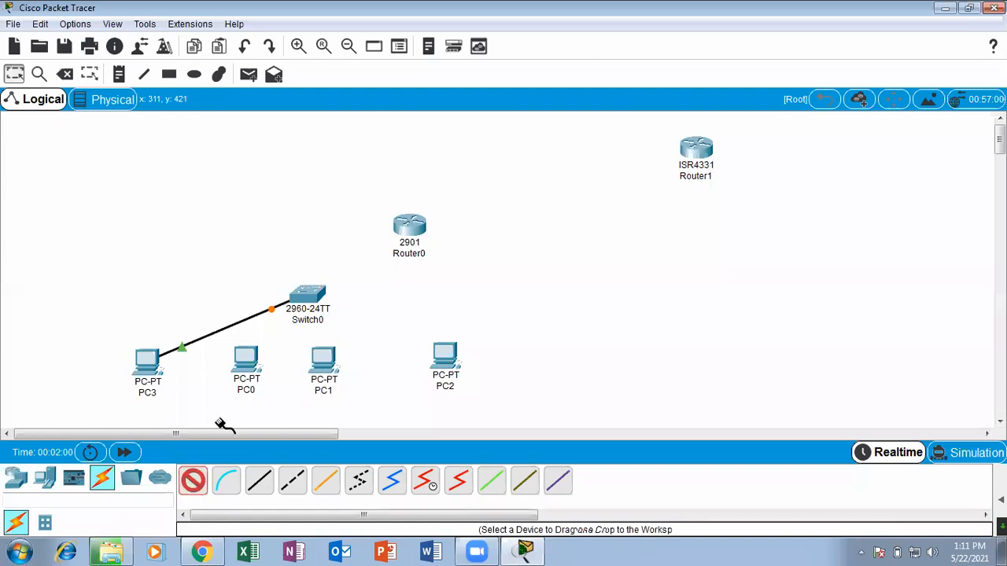
pyautogui.click(303, 297)
pyautogui.click(244, 356)
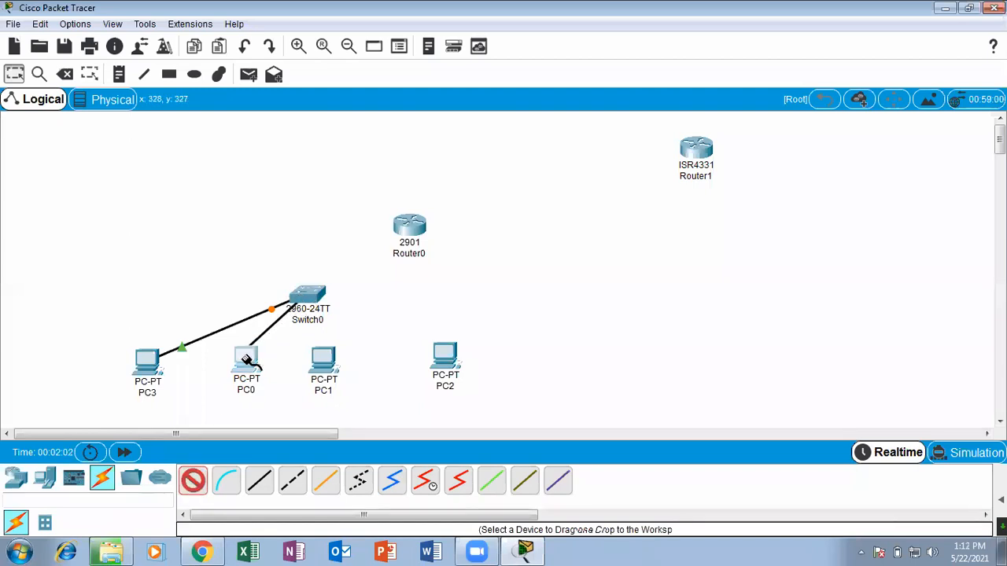
pyautogui.click(317, 301)
pyautogui.click(320, 354)
pyautogui.click(308, 294)
pyautogui.click(440, 354)
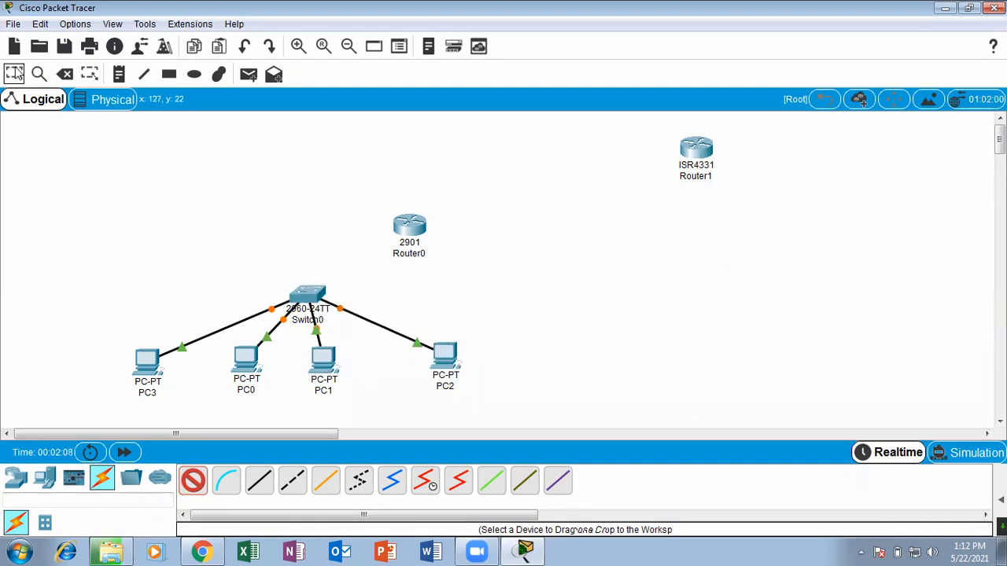
pyautogui.press('Escape')
# Rearrange the PCs below Switch0, moving PC0 and PC1 lower and to the left and PC2 closer to PC1.
pyautogui.moveTo(324, 362); pyautogui.dragTo(321, 386)
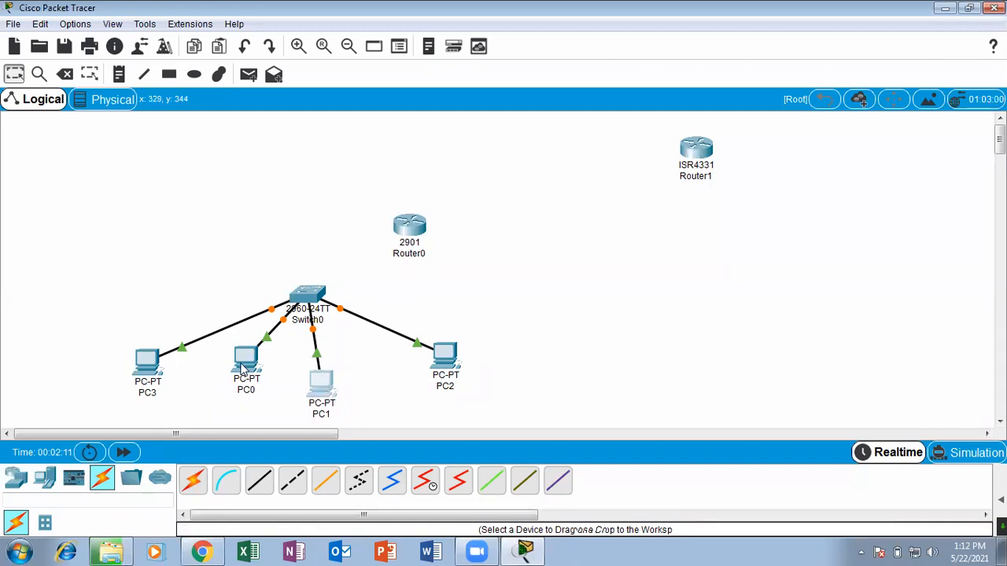
pyautogui.moveTo(245, 360); pyautogui.dragTo(222, 385)
pyautogui.moveTo(437, 364); pyautogui.dragTo(393, 378)
pyautogui.moveTo(331, 393); pyautogui.dragTo(307, 397)
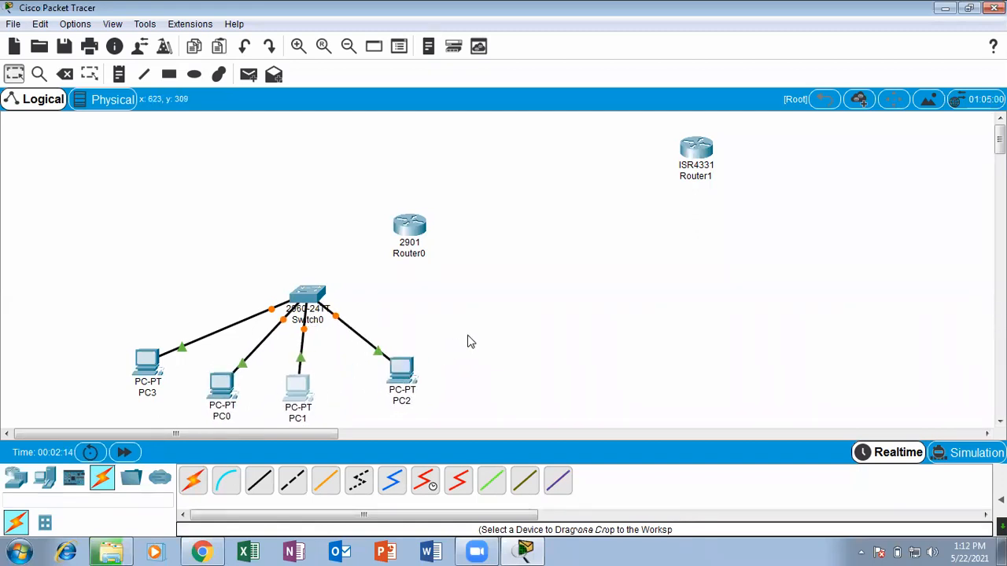
# Place a note reading 10.0.0.0 above the link between PC3 and Switch0.
pyautogui.click(113, 75)
pyautogui.click(166, 308)
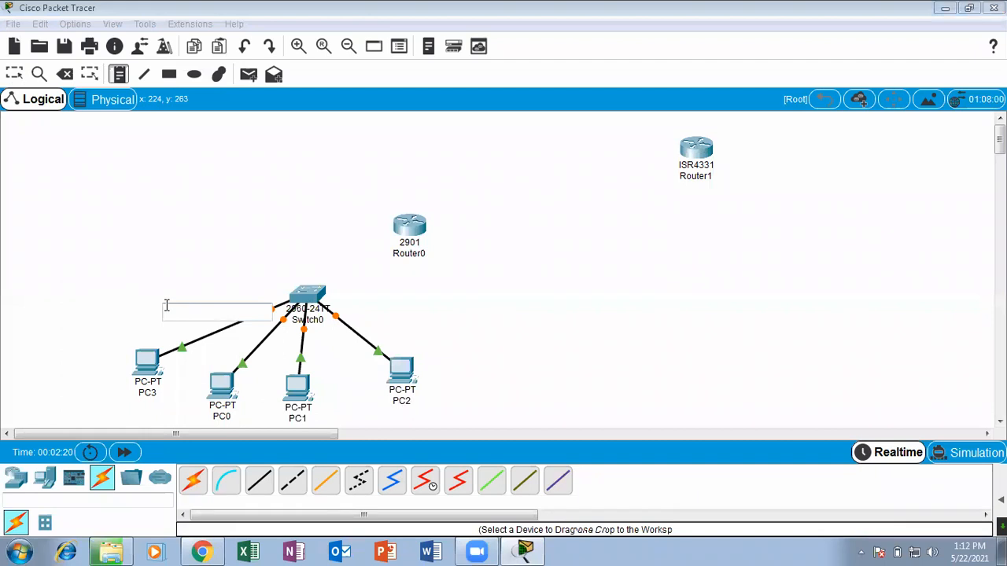
pyautogui.write('10.0.0.0')
pyautogui.click(15, 77)
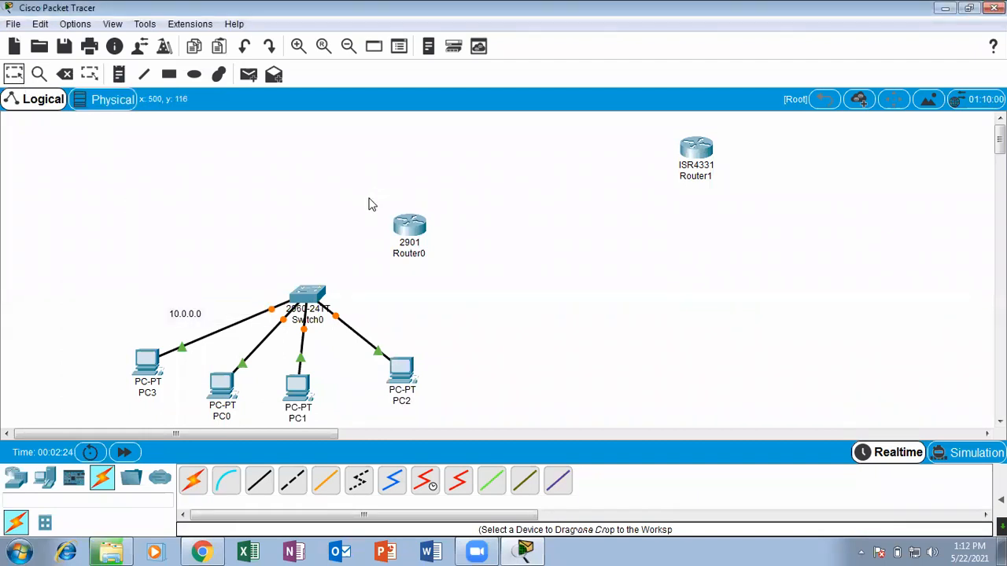
# Fast-forward the network time and move Router0 farther above Switch0.
pyautogui.click(137, 454)
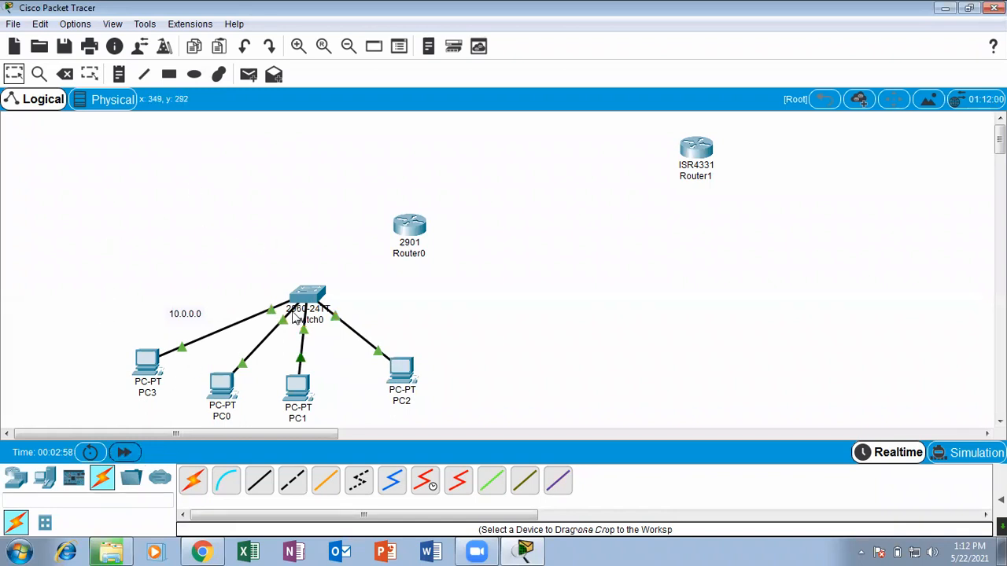
pyautogui.moveTo(389, 224); pyautogui.dragTo(372, 177)
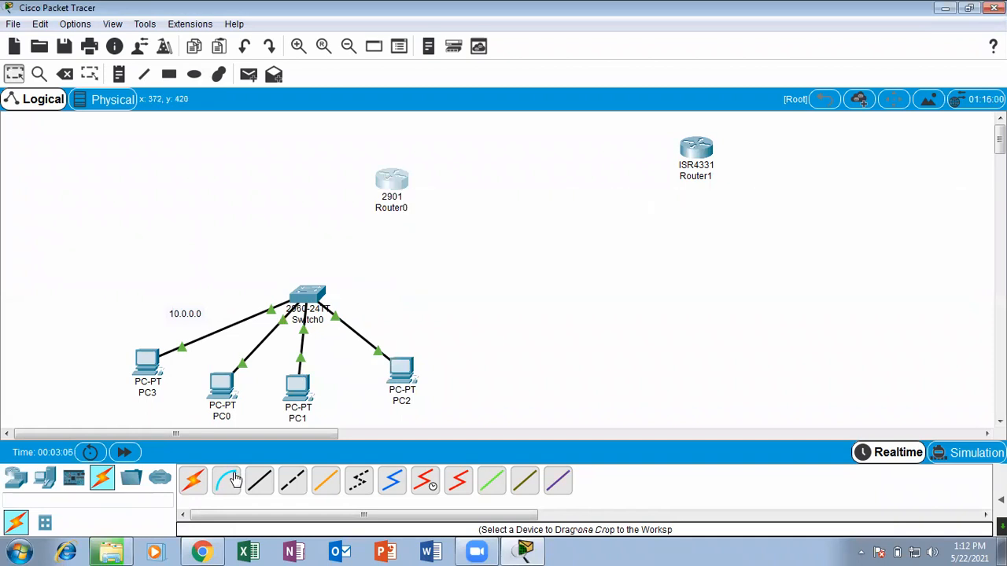
pyautogui.click(296, 482)
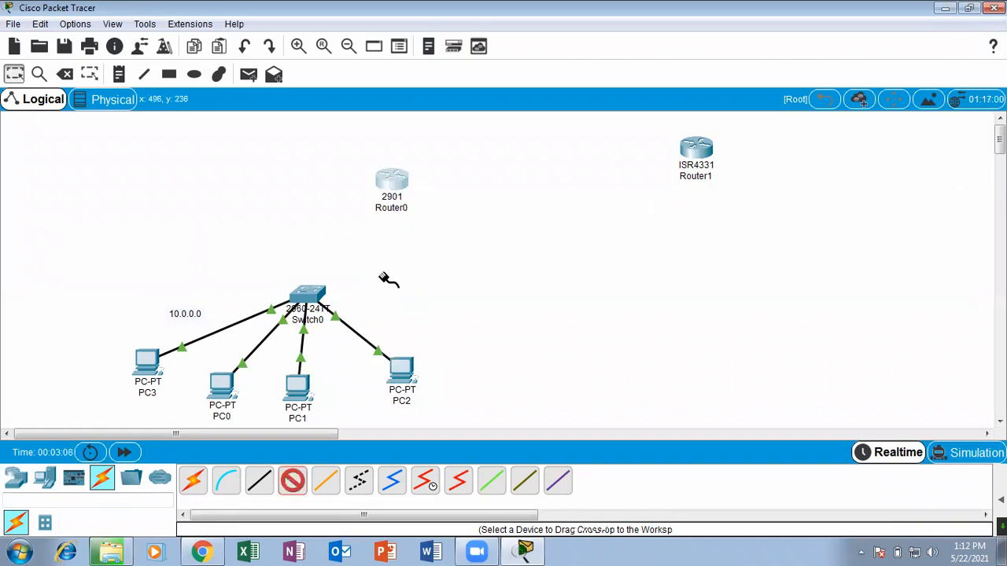
pyautogui.click(398, 188)
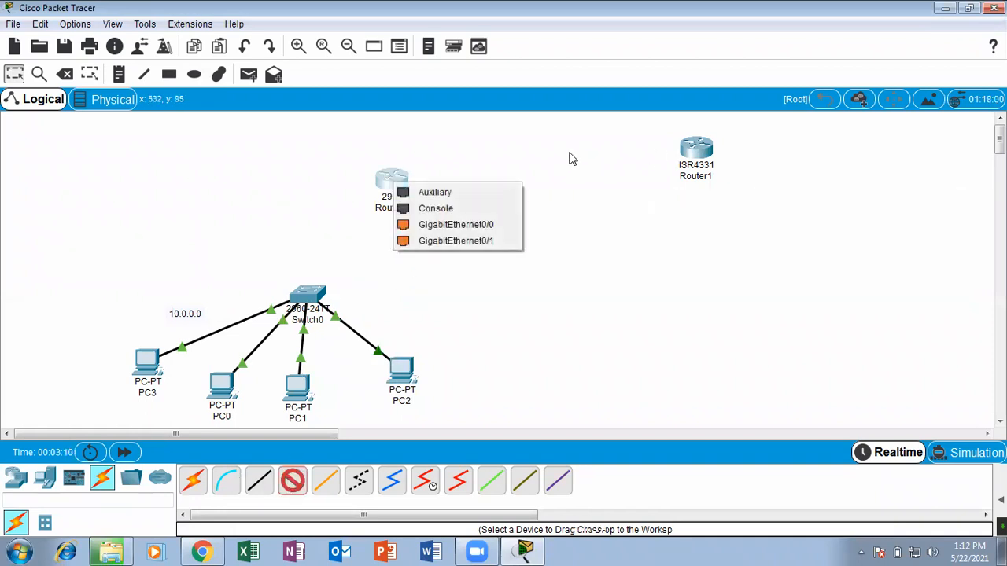
pyautogui.click(177, 163)
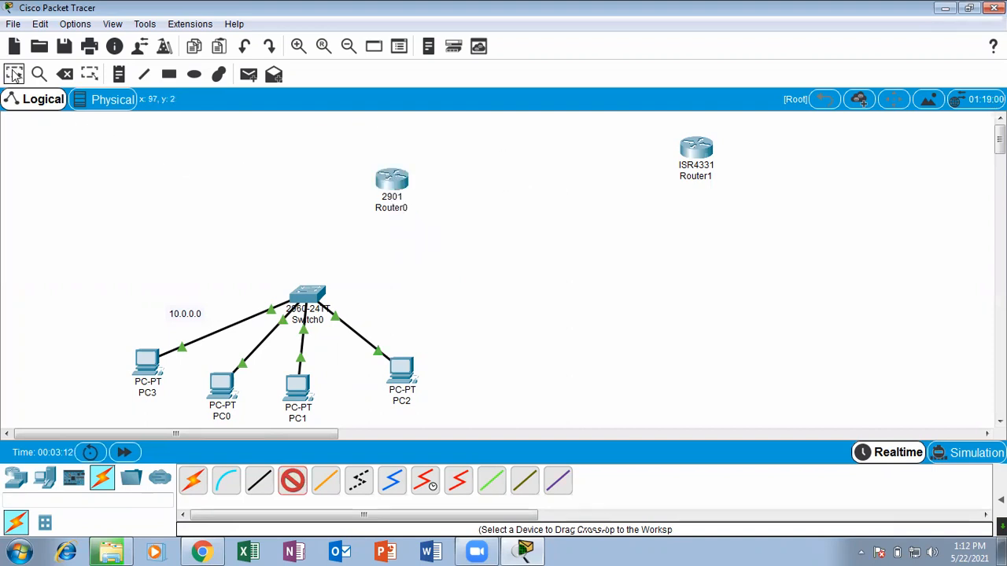
pyautogui.press('Escape')
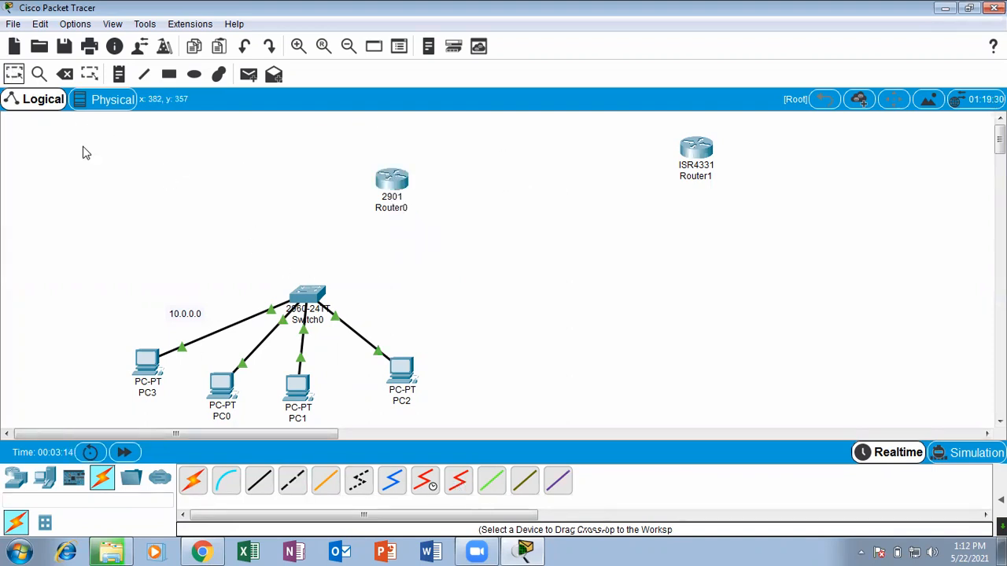
# Open Router0's command line in a maximized window and answer no to the initial configuration dialog.
pyautogui.click(393, 179)
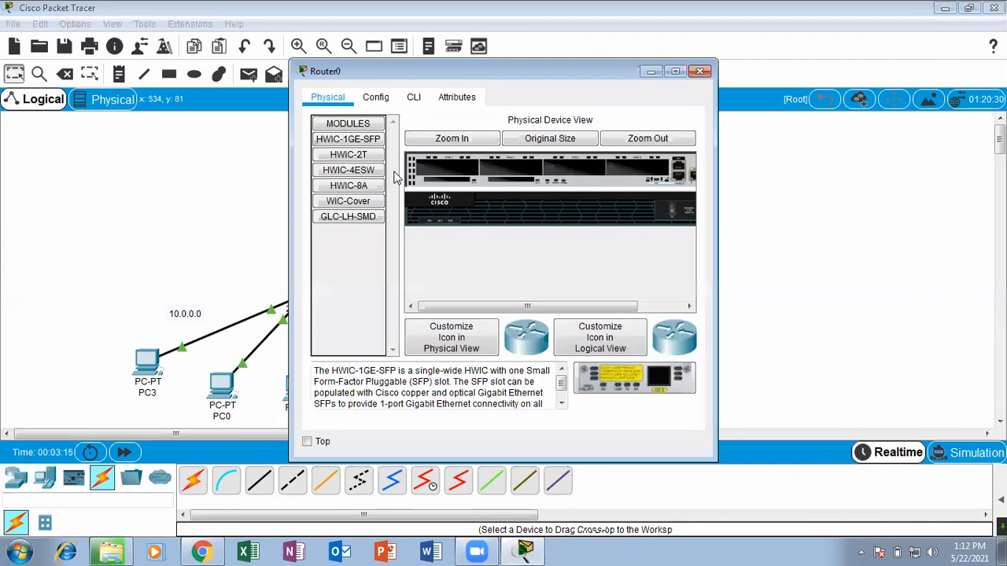
pyautogui.click(414, 96)
pyautogui.click(675, 71)
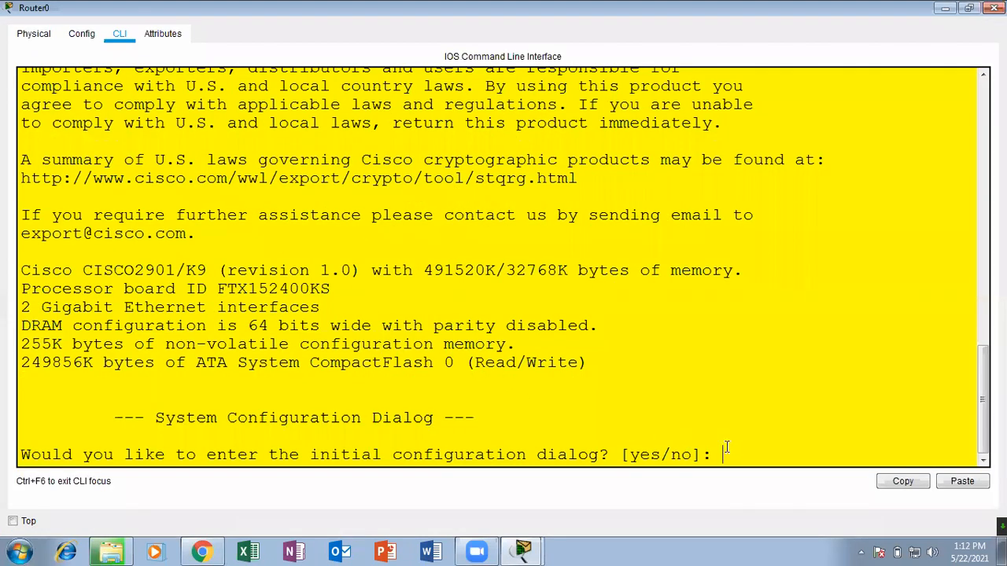
pyautogui.write('no')
pyautogui.press('Return')
pyautogui.press('Return')
pyautogui.press('Return')
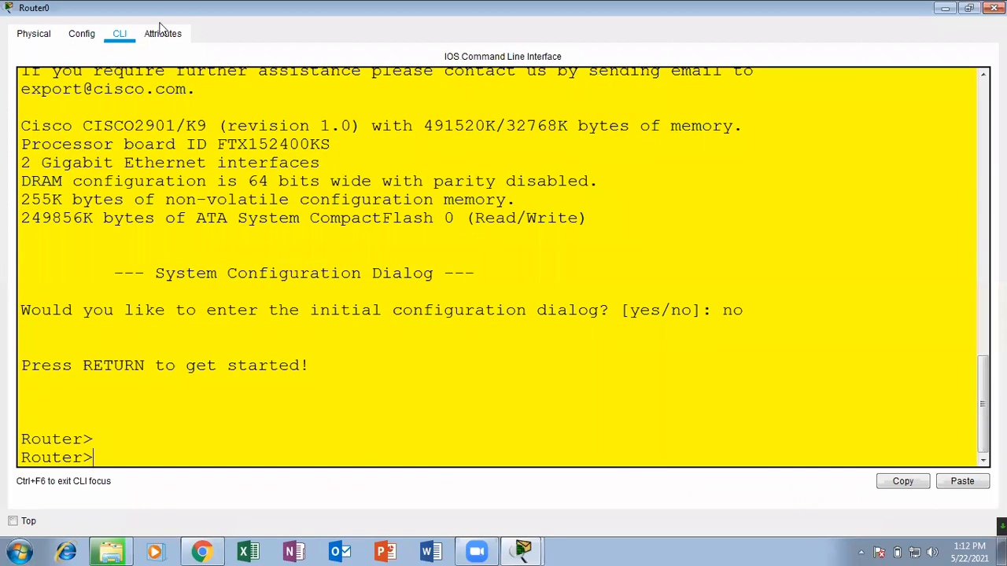
# Inspect Router0's enlarged physical device view for its ports and module slots, and close the device window.
pyautogui.click(50, 34)
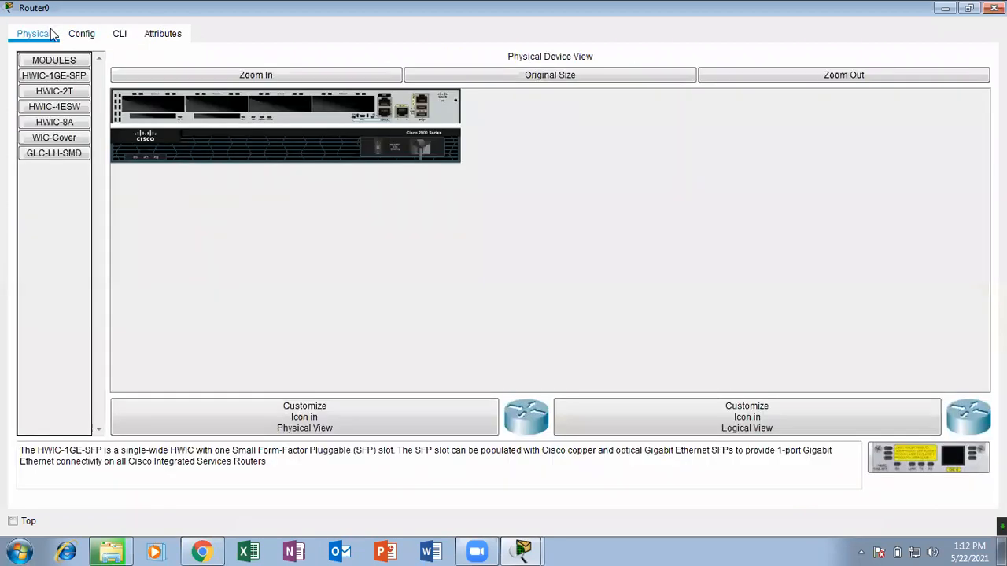
pyautogui.click(297, 76)
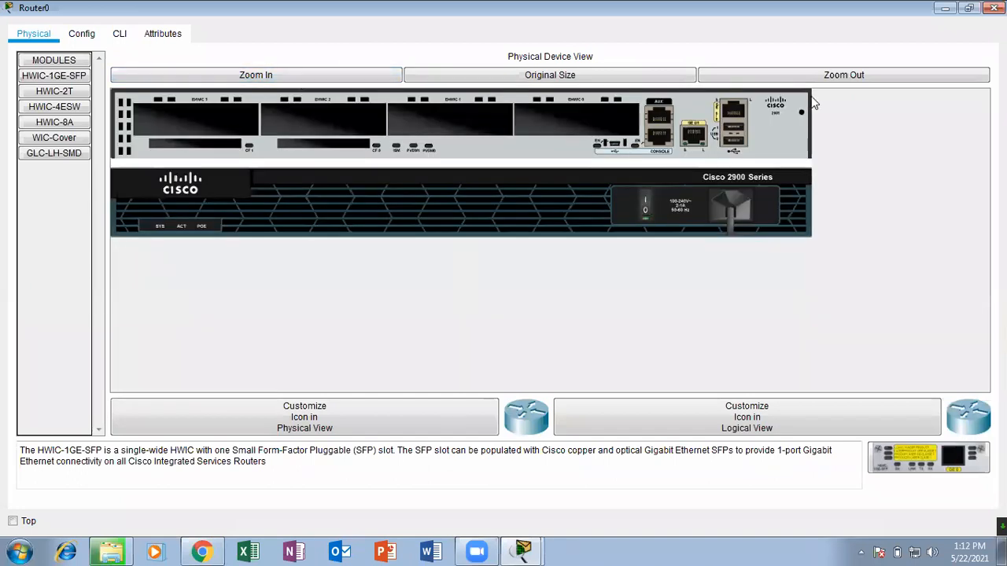
pyautogui.click(993, 8)
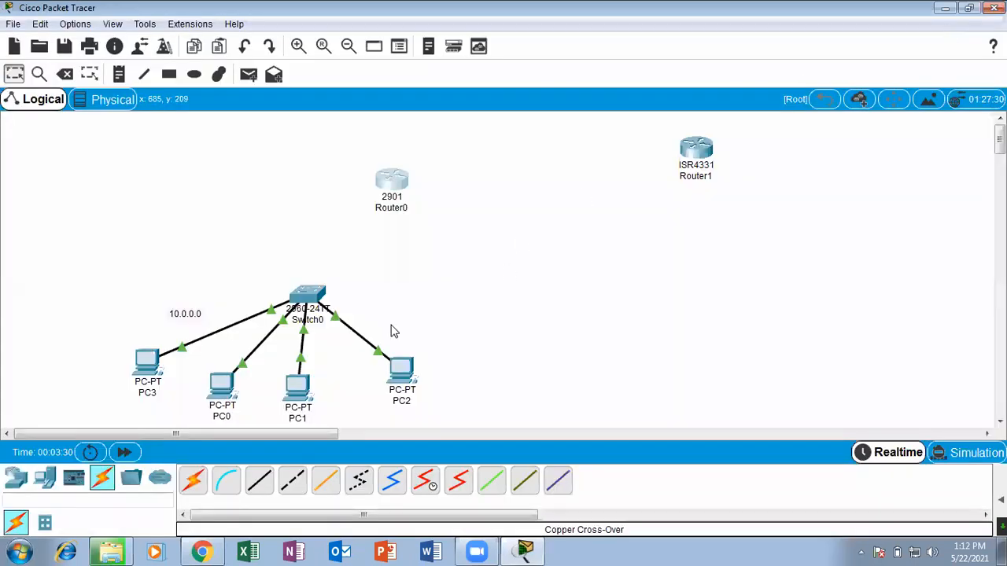
# Inspect Router1's configuration settings and enlarged physical device view for its ports and module slots, and close the device window.
pyautogui.click(696, 149)
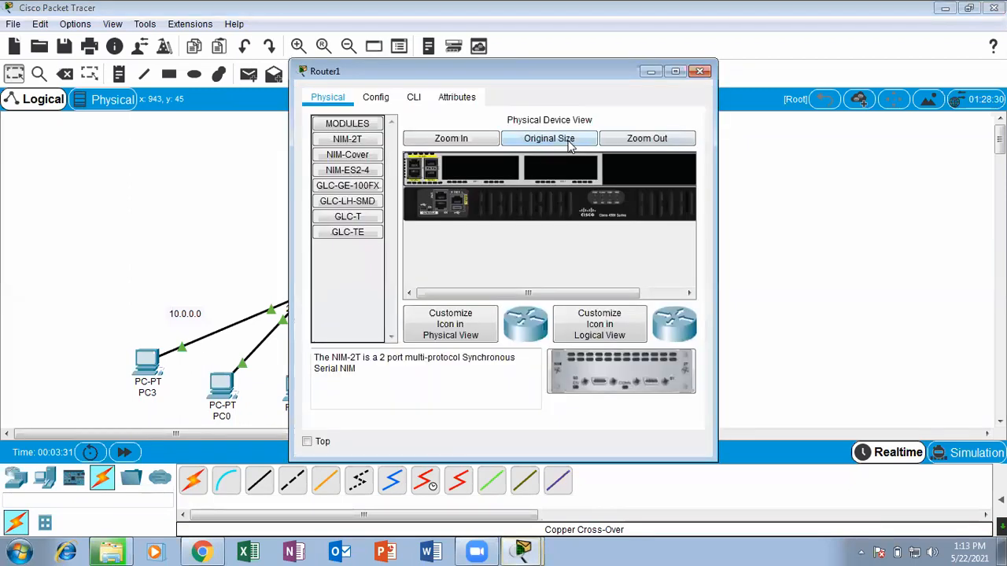
pyautogui.click(376, 98)
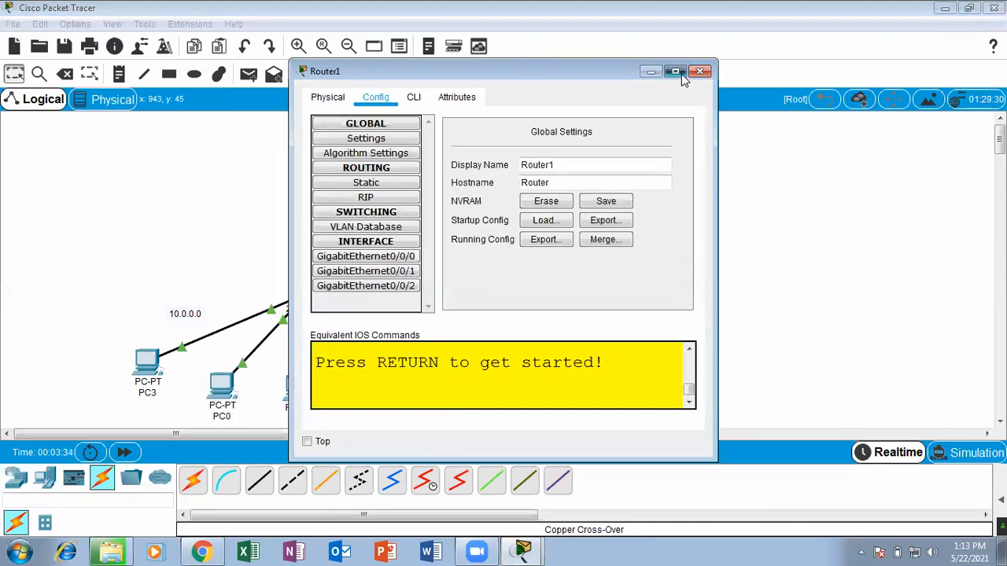
pyautogui.click(675, 71)
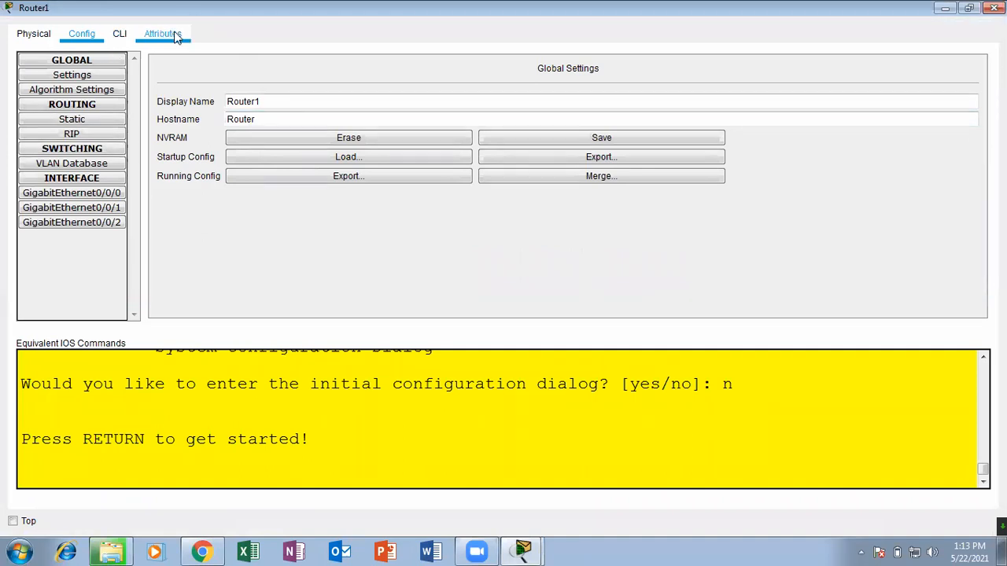
pyautogui.click(119, 35)
pyautogui.click(25, 32)
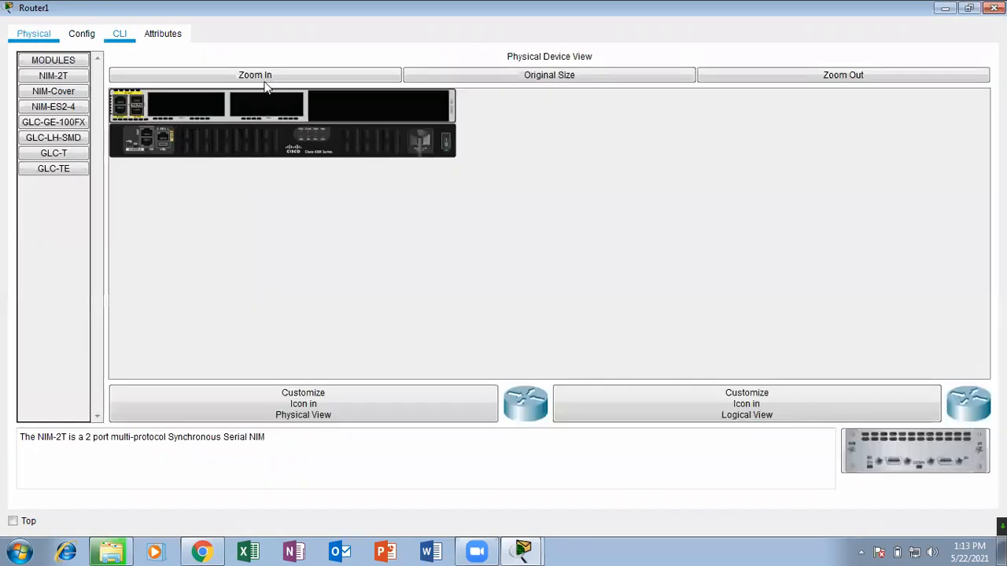
pyautogui.click(221, 74)
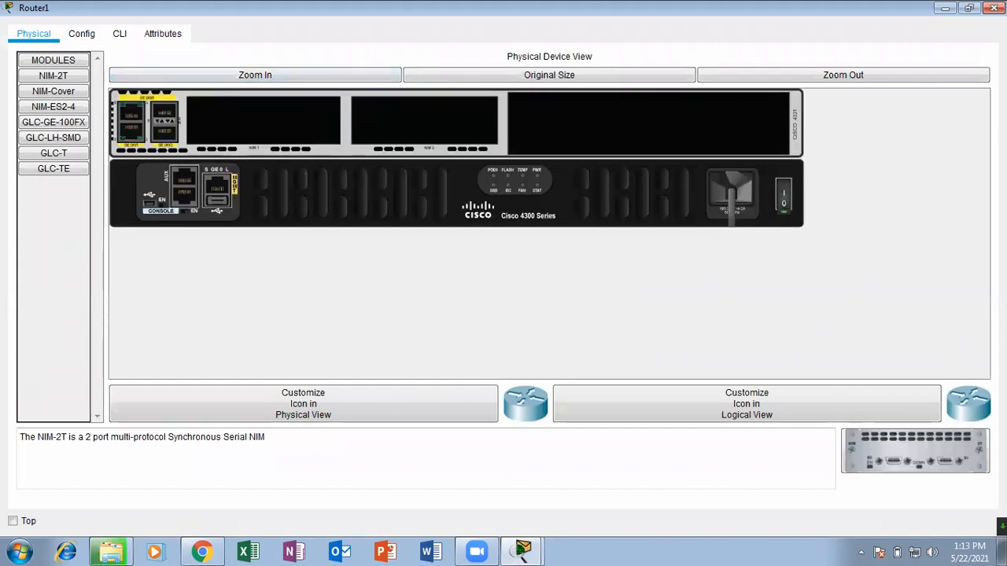
pyautogui.click(994, 7)
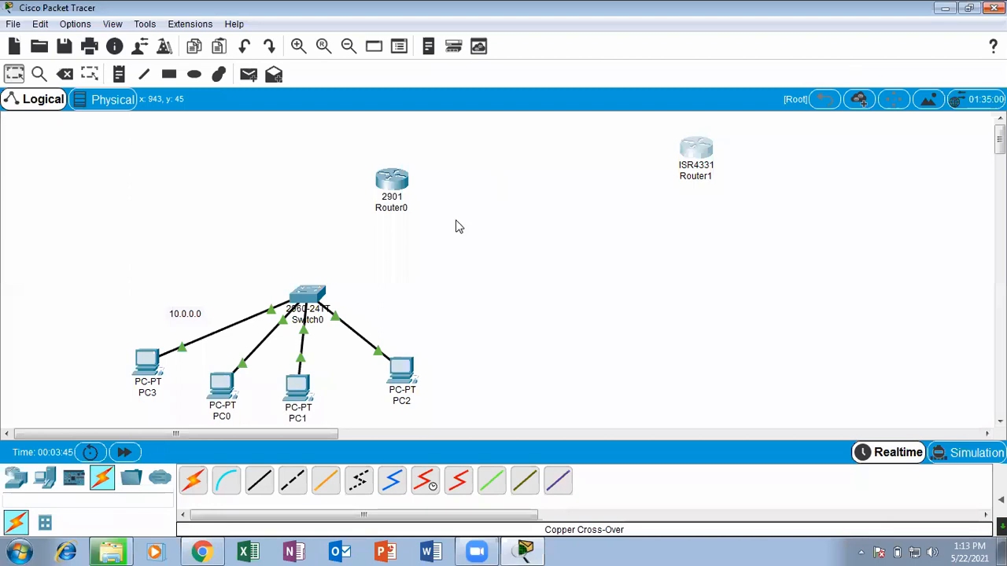
pyautogui.click(424, 479)
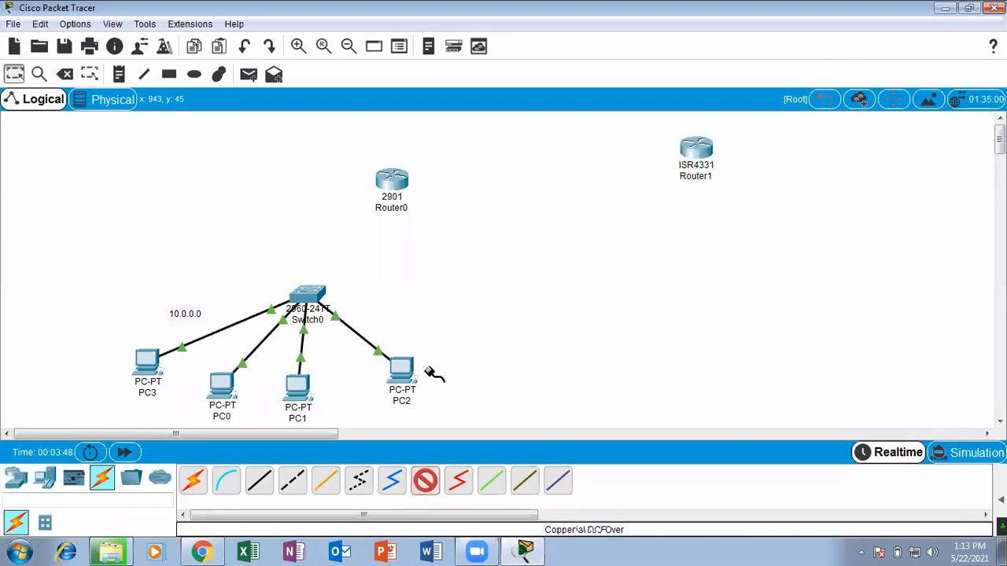
pyautogui.click(697, 147)
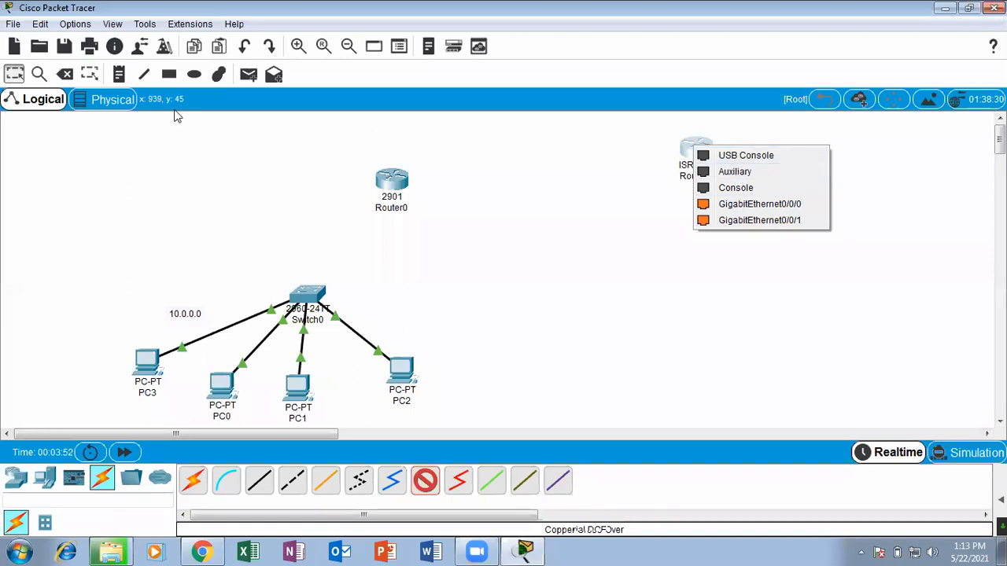
pyautogui.click(14, 74)
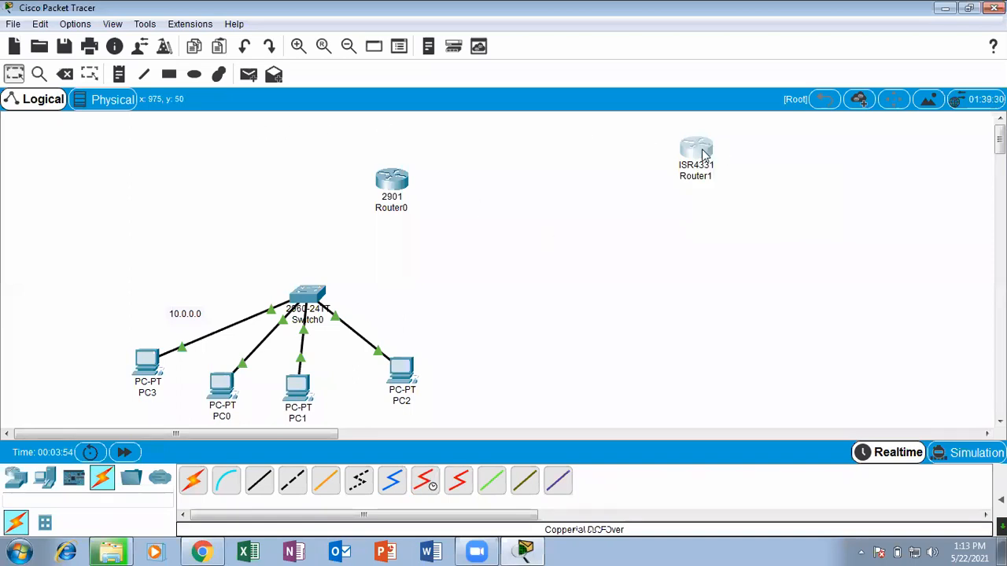
# Install a NIM-2T serial module in Router1's first empty slot, NIM 1, in the maximized physical device view, and close the device window.
pyautogui.click(698, 149)
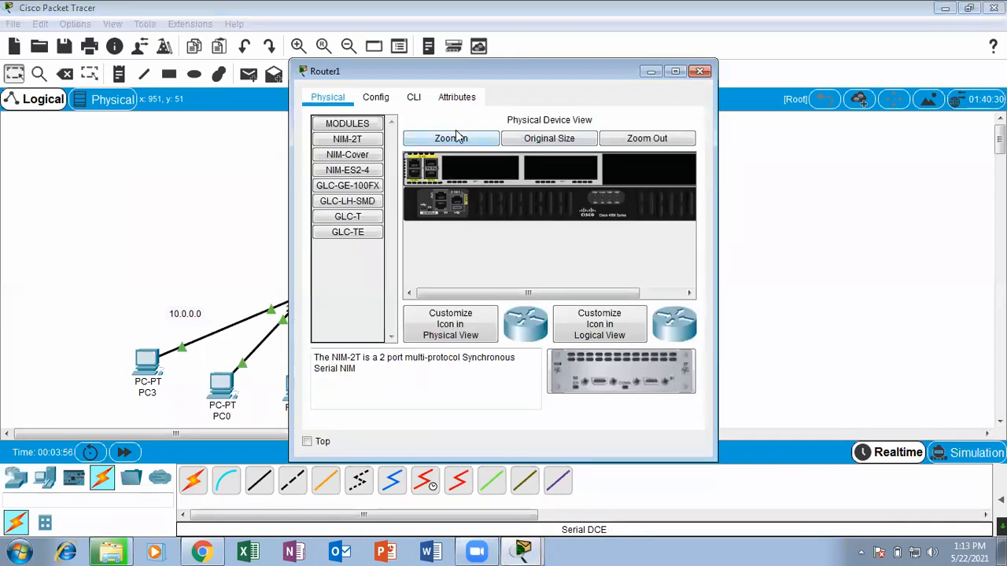
pyautogui.click(462, 142)
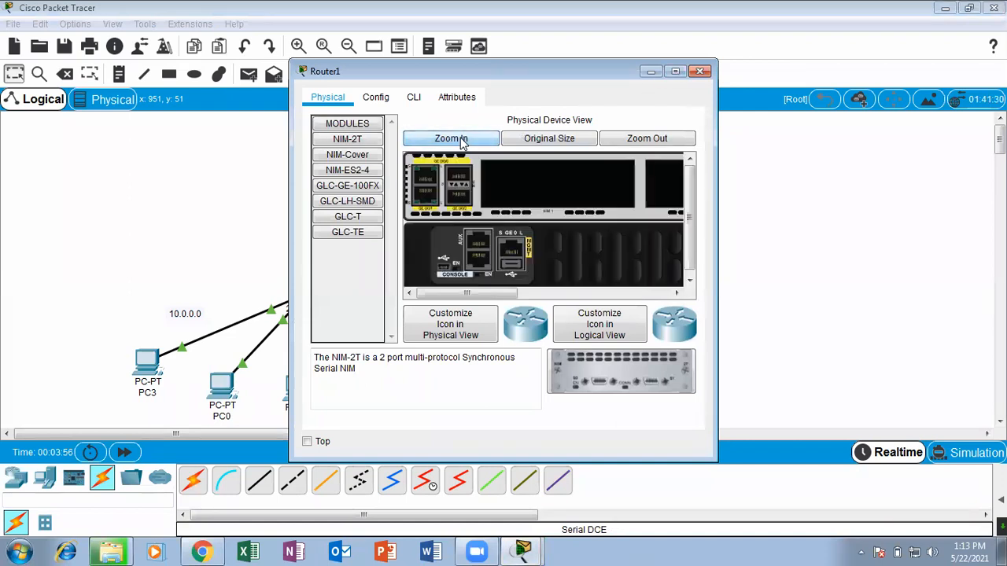
pyautogui.click(675, 71)
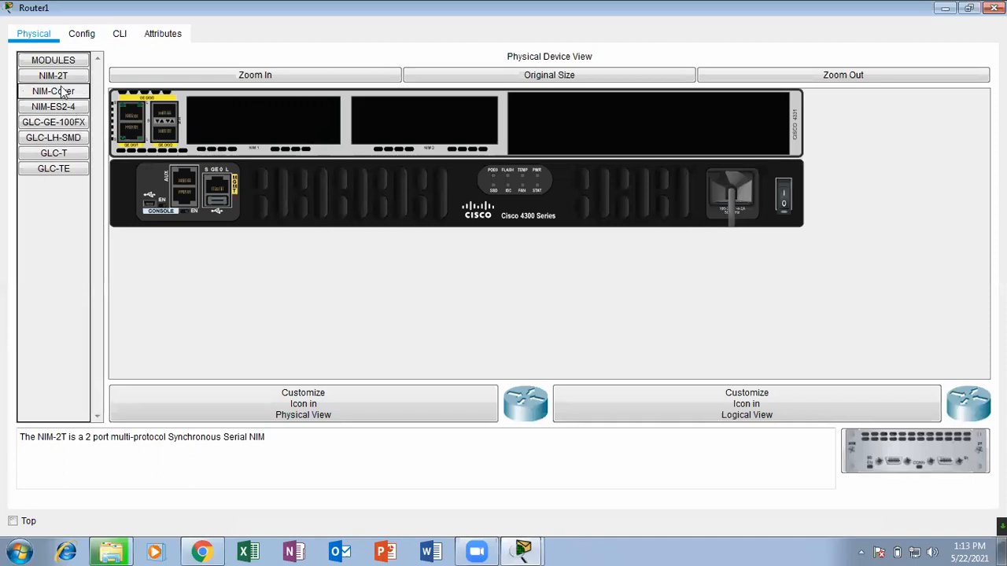
pyautogui.moveTo(902, 454); pyautogui.dragTo(298, 119)
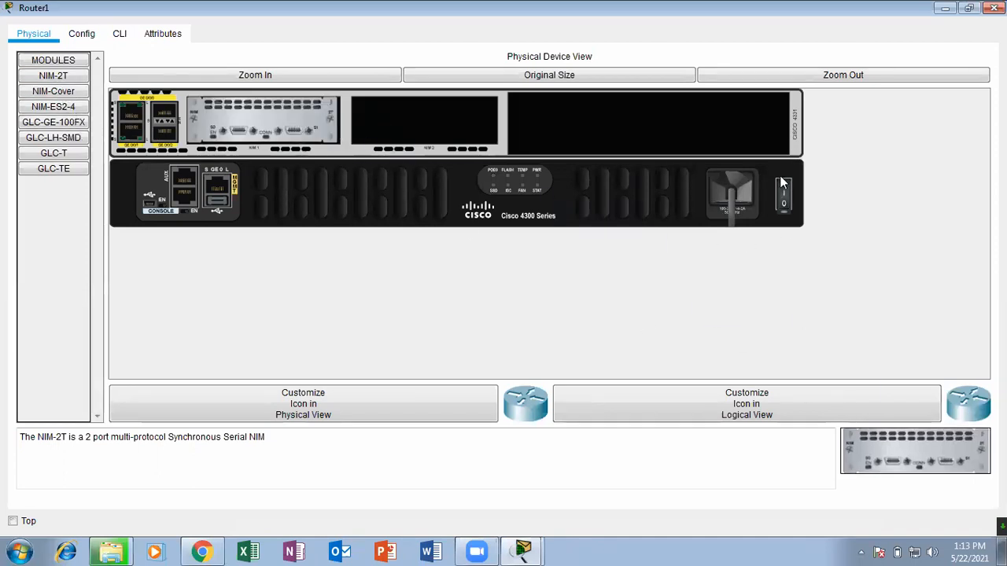
pyautogui.click(994, 7)
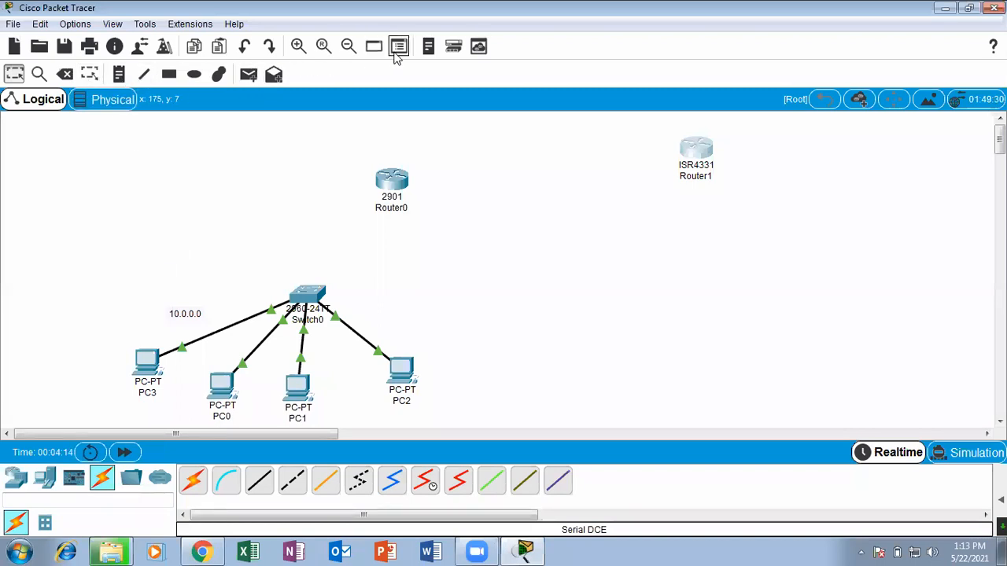
# Draw an unfilled ellipse with a black outline beside Router1 and move it up so its edge passes by the router.
pyautogui.click(194, 74)
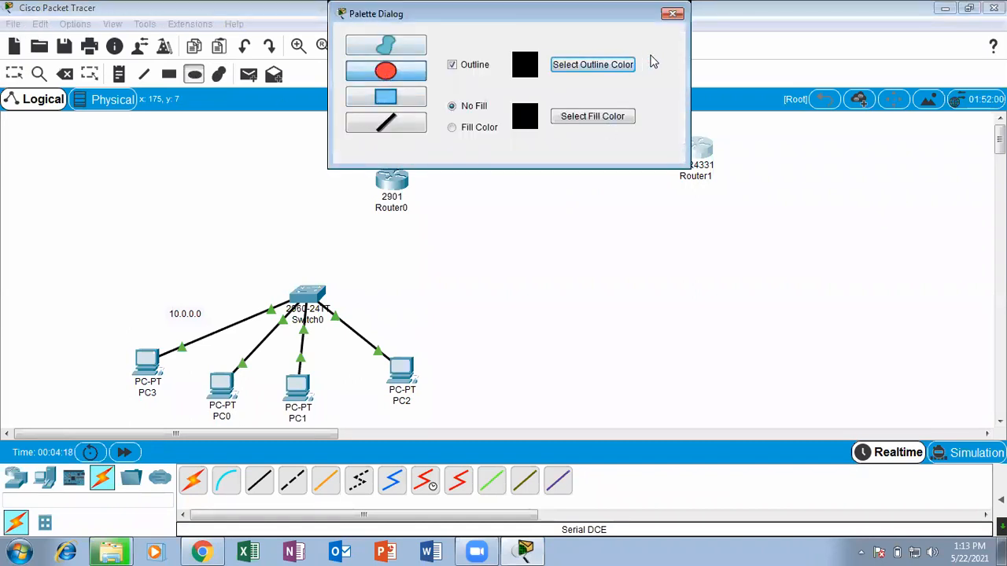
pyautogui.click(673, 15)
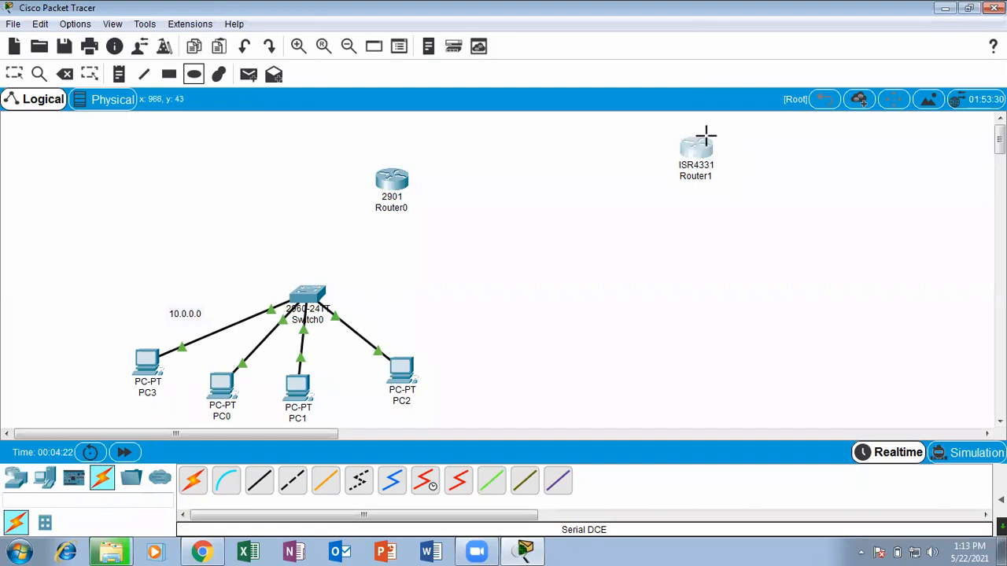
pyautogui.moveTo(697, 129); pyautogui.dragTo(912, 249)
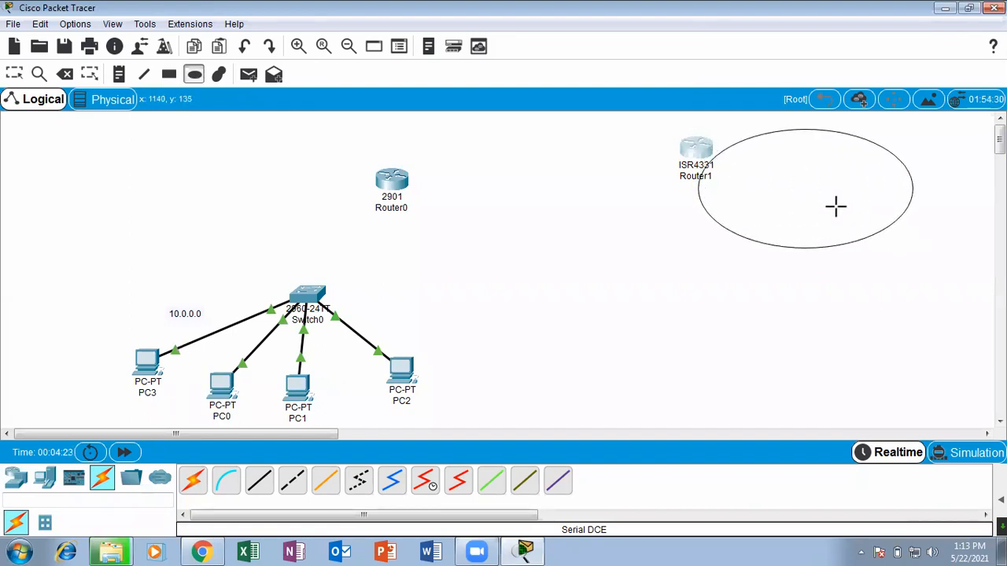
pyautogui.moveTo(791, 182); pyautogui.dragTo(829, 201)
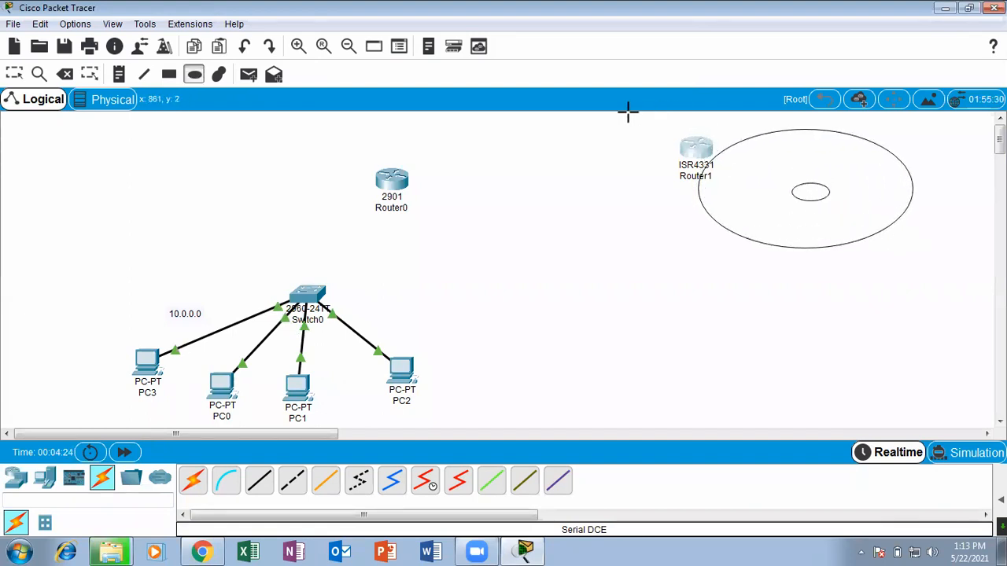
pyautogui.hotkey('ctrl', 'z')
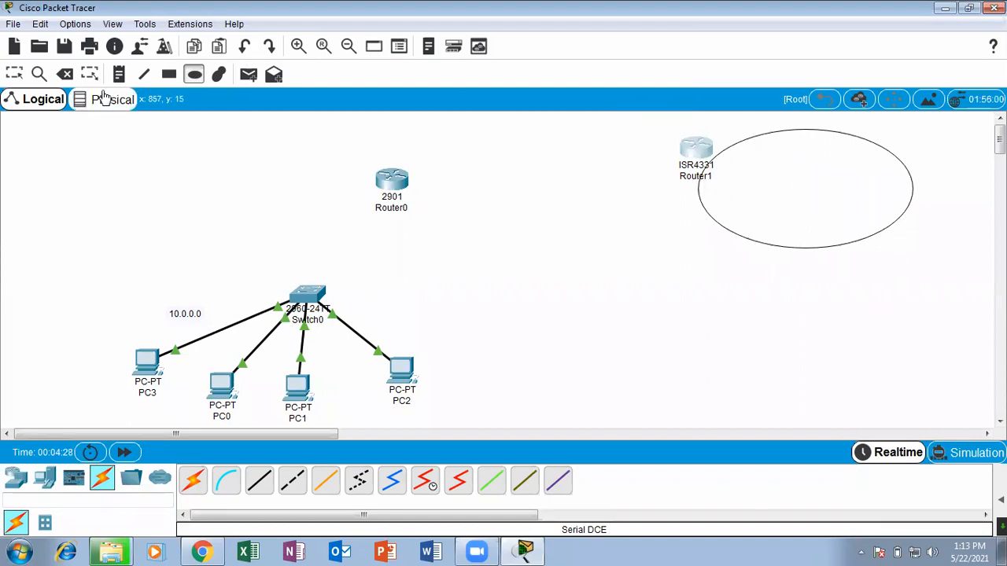
pyautogui.click(18, 74)
pyautogui.click(755, 197)
pyautogui.moveTo(755, 197); pyautogui.dragTo(825, 180)
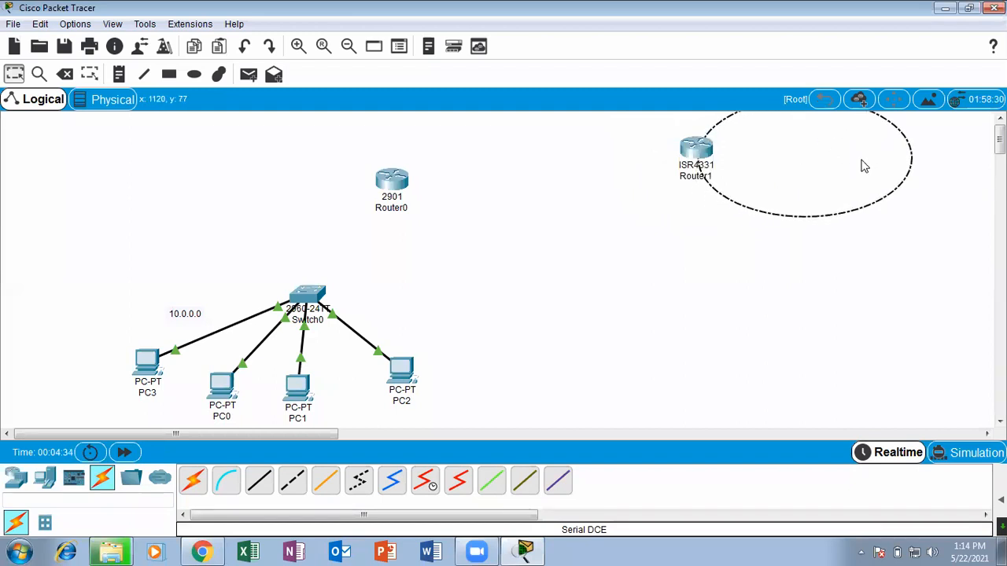
# Place a text note reading "internet" inside the ellipse beside Router1.
pyautogui.click(124, 77)
pyautogui.click(815, 179)
pyautogui.write('internet')
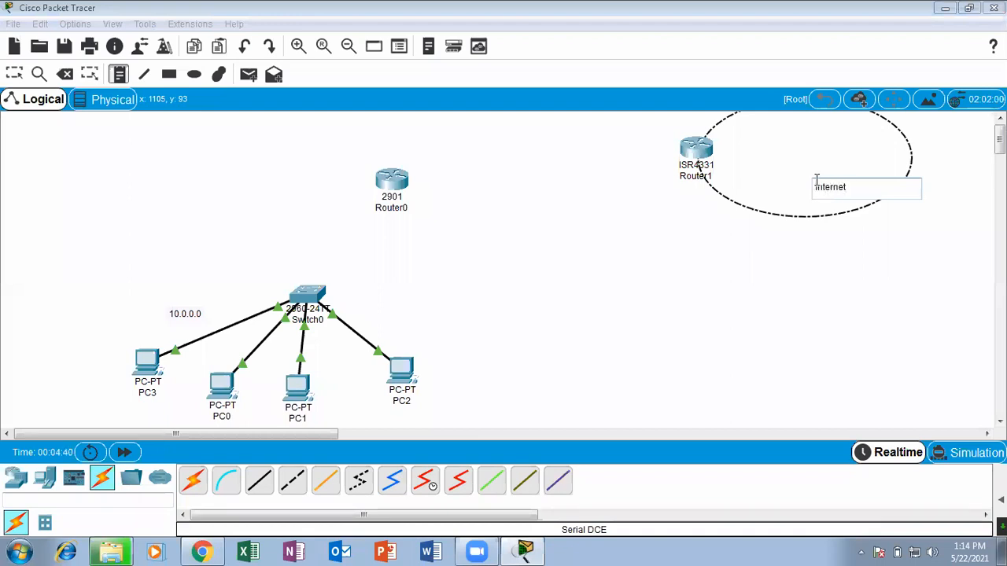
pyautogui.click(14, 74)
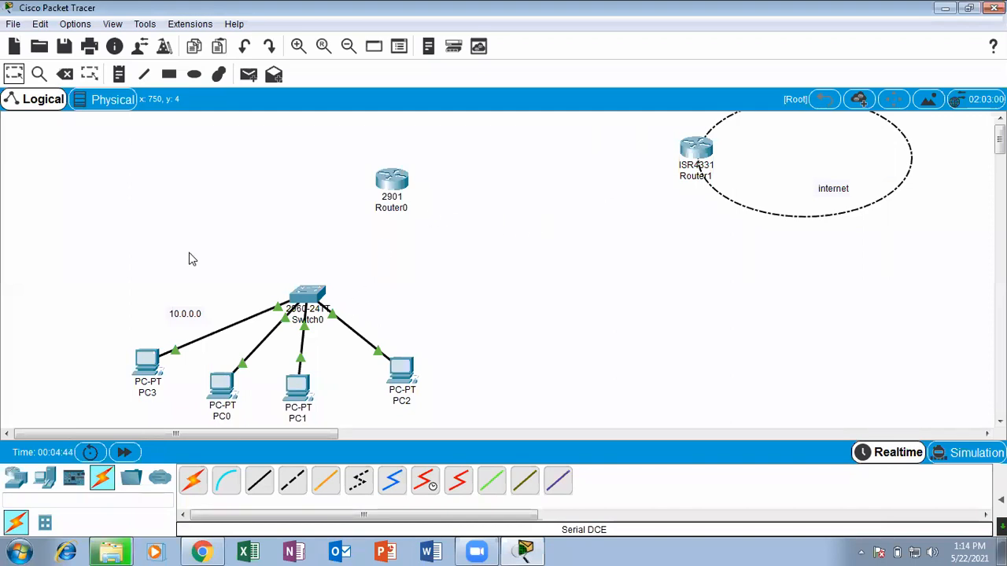
# Nudge Router0 slightly and install an HWIC-2T serial module in the leftmost slot of its physical device view.
pyautogui.moveTo(388, 182); pyautogui.dragTo(398, 180)
pyautogui.click(399, 178)
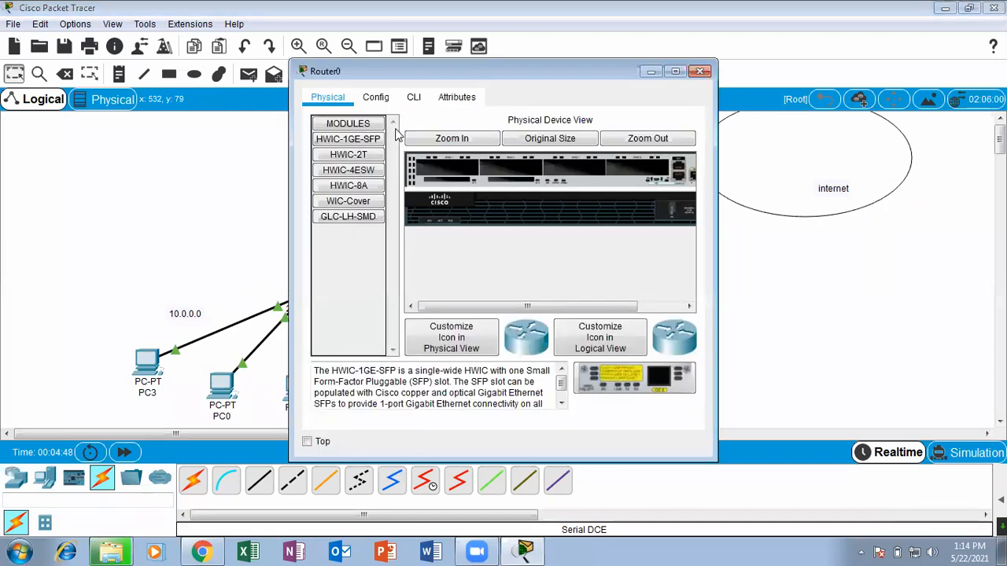
pyautogui.click(376, 97)
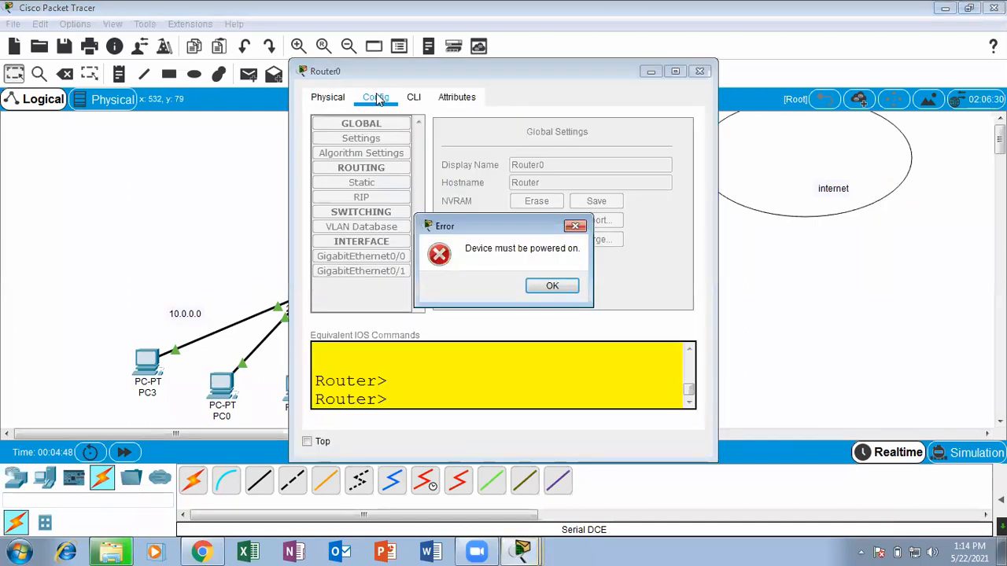
pyautogui.click(550, 287)
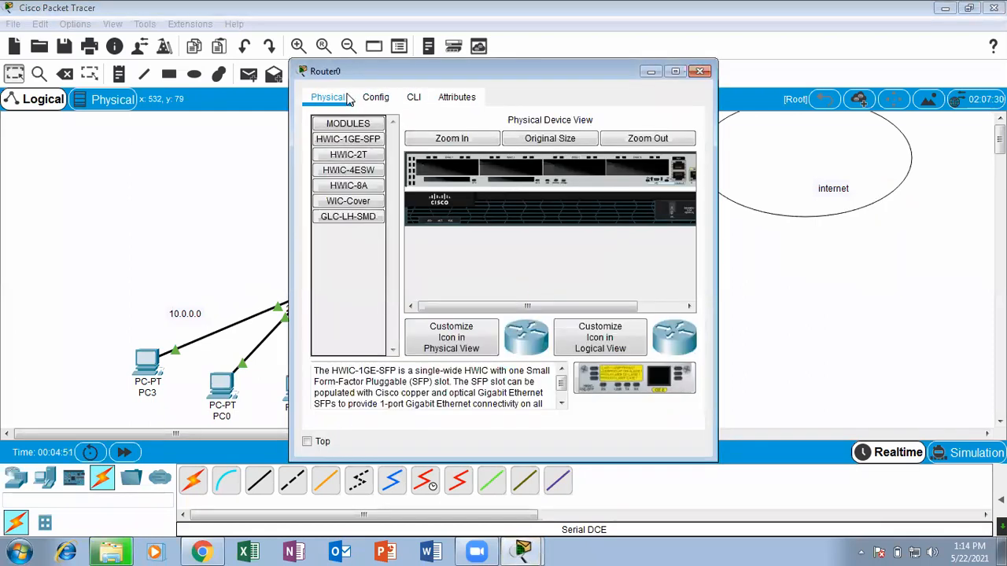
pyautogui.click(348, 155)
pyautogui.moveTo(348, 155); pyautogui.dragTo(454, 180)
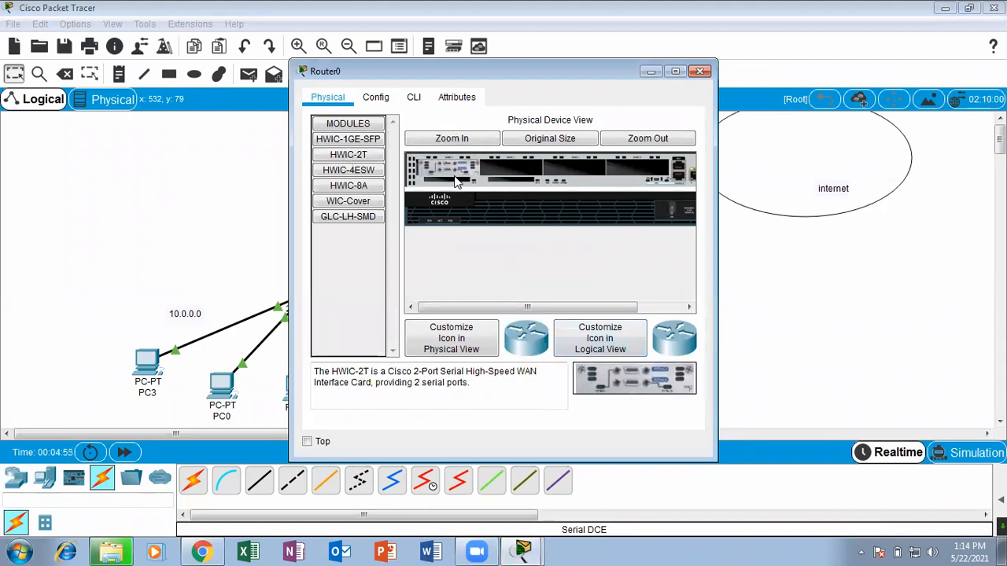
# Try to open Router0's command line, and power the router on in its enlarged physical device view before closing the device window.
pyautogui.click(413, 97)
pyautogui.press('Return')
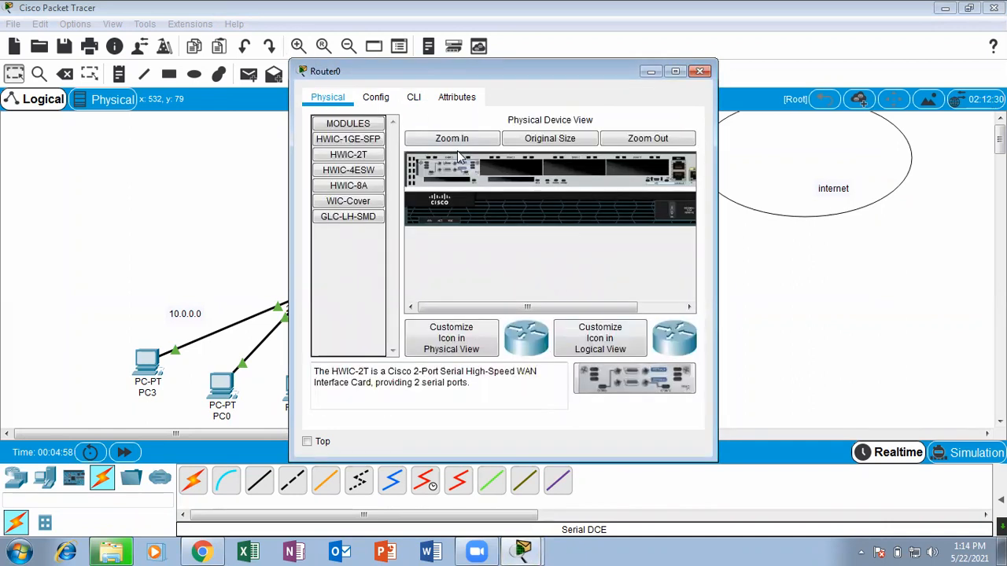
pyautogui.click(675, 71)
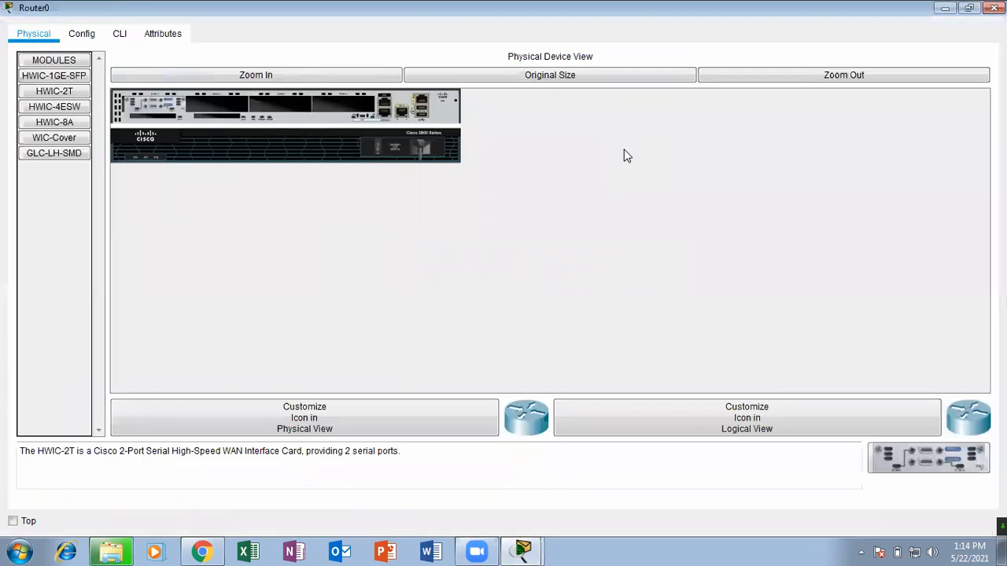
pyautogui.click(122, 34)
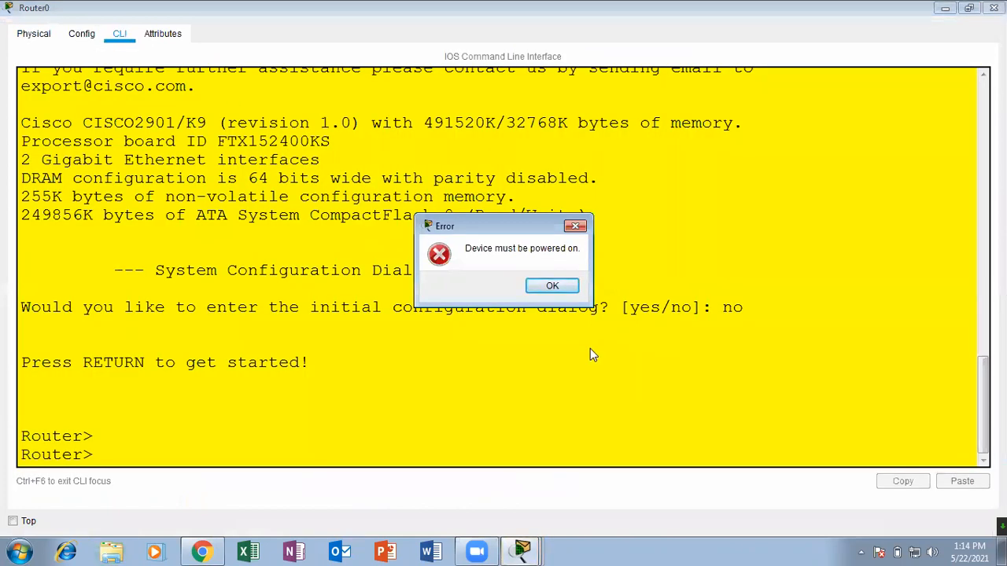
pyautogui.click(553, 283)
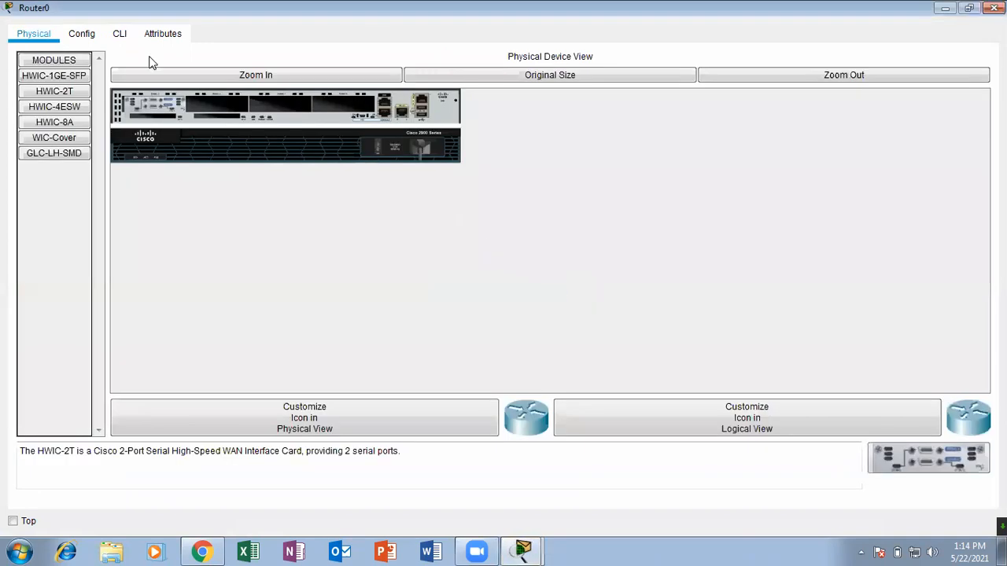
pyautogui.click(364, 79)
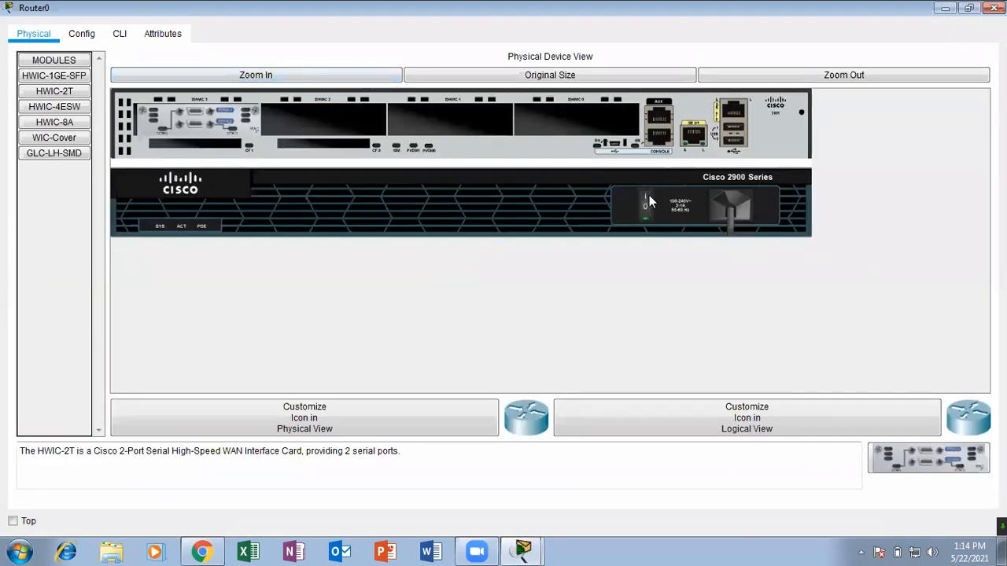
pyautogui.click(993, 8)
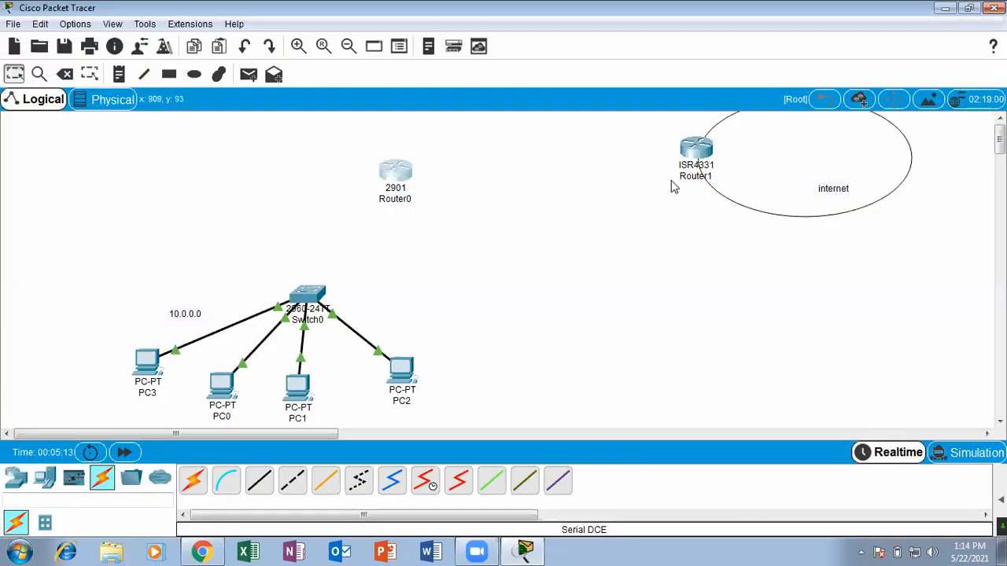
# Check Router1's serial module and power switch in the enlarged, maximized physical device view, and close the device window.
pyautogui.click(693, 148)
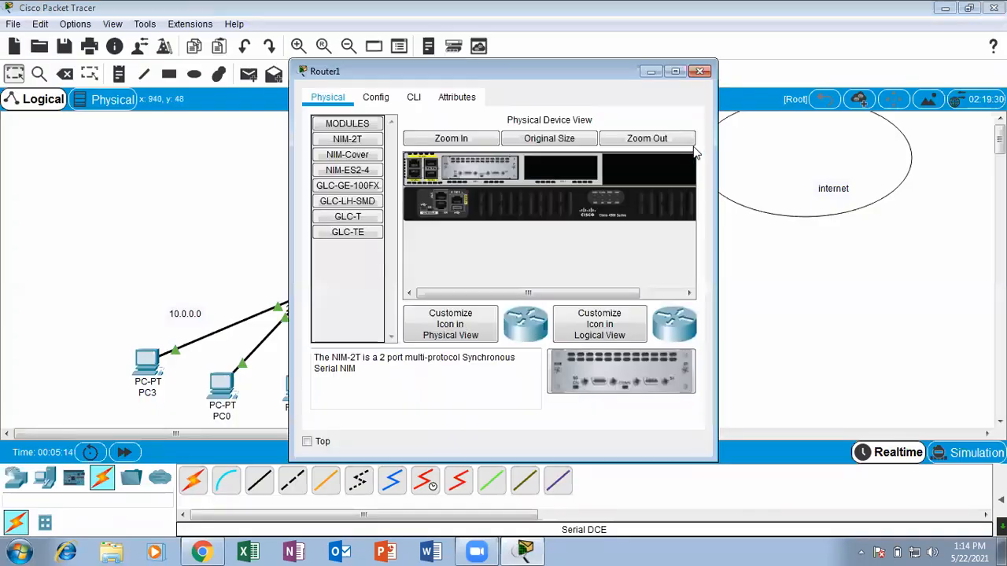
pyautogui.click(465, 146)
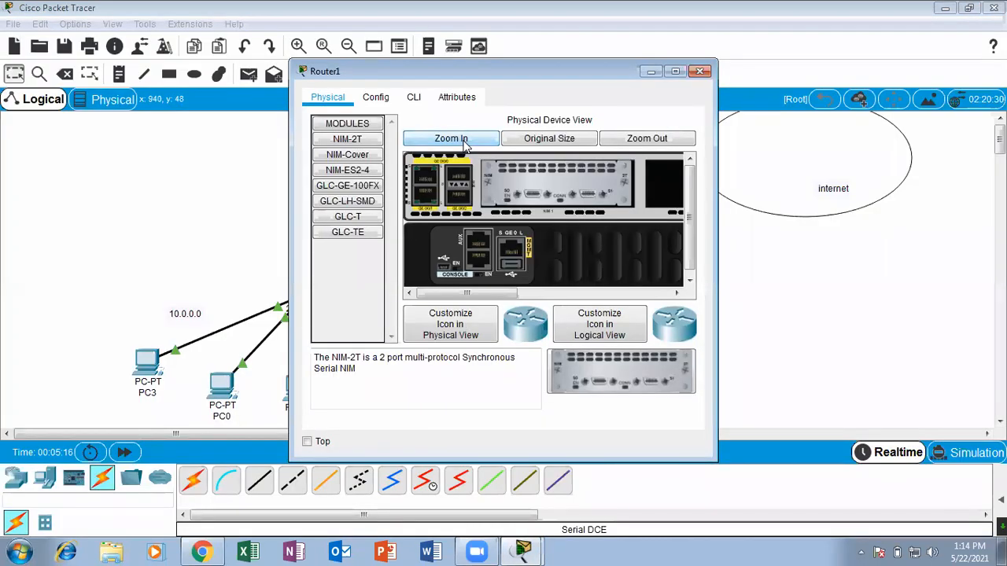
pyautogui.click(674, 71)
pyautogui.click(994, 8)
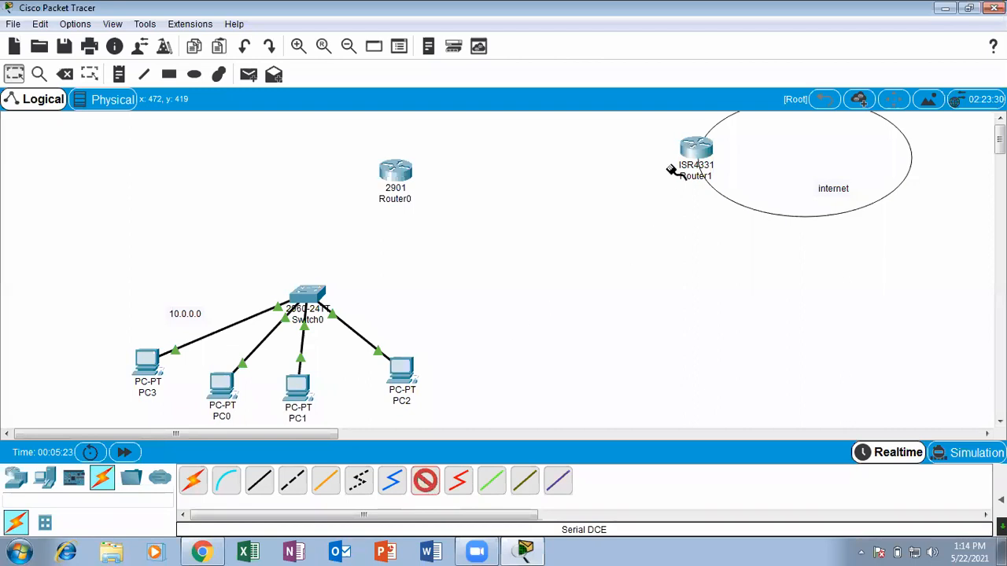
# Connect Router1's Serial0/1/0 to Router0's Serial0/3/0 with a Serial DCE cable and shift Router0 slightly toward Router1.
pyautogui.click(692, 153)
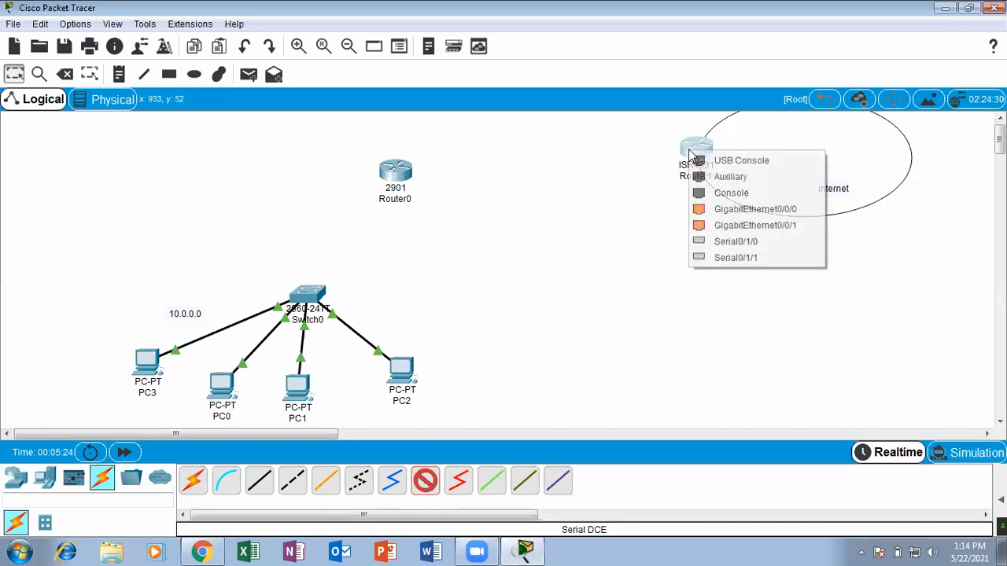
pyautogui.click(751, 241)
pyautogui.click(407, 172)
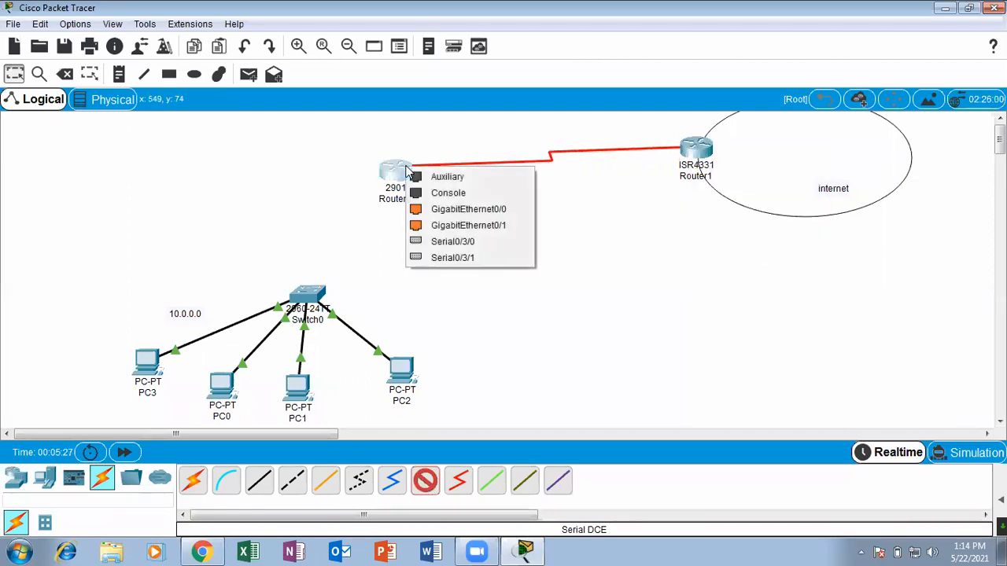
pyautogui.click(467, 242)
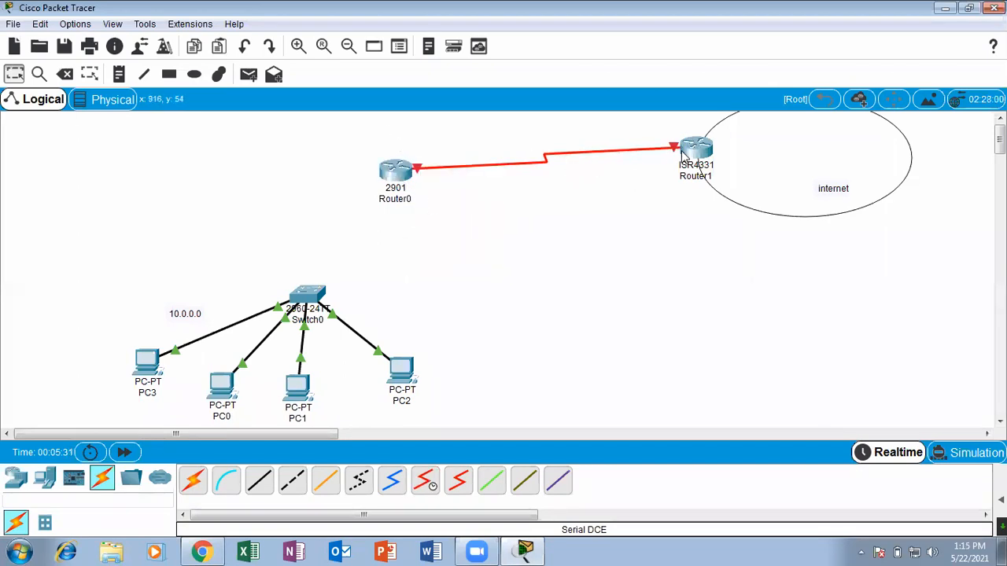
pyautogui.moveTo(382, 183); pyautogui.dragTo(390, 181)
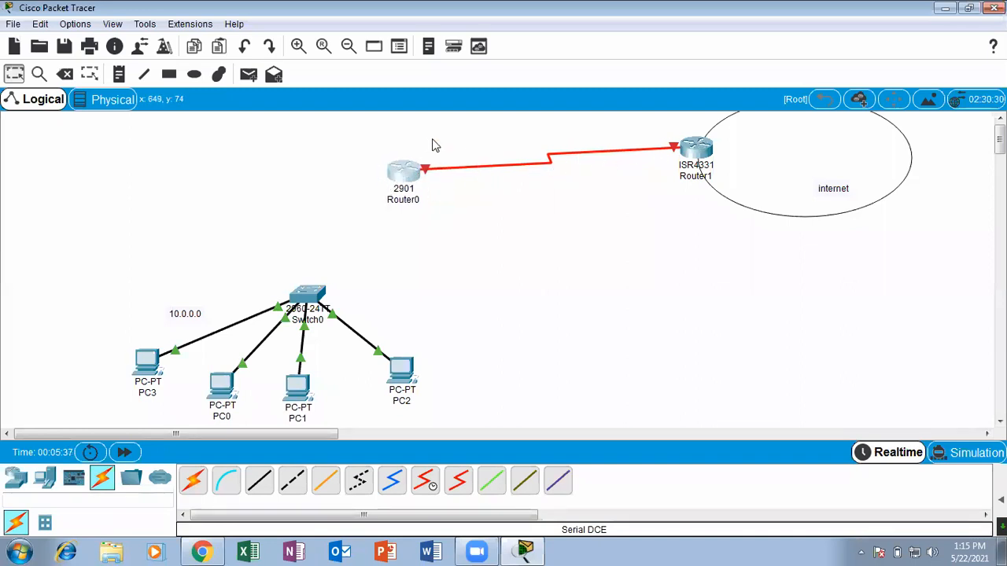
pyautogui.click(475, 248)
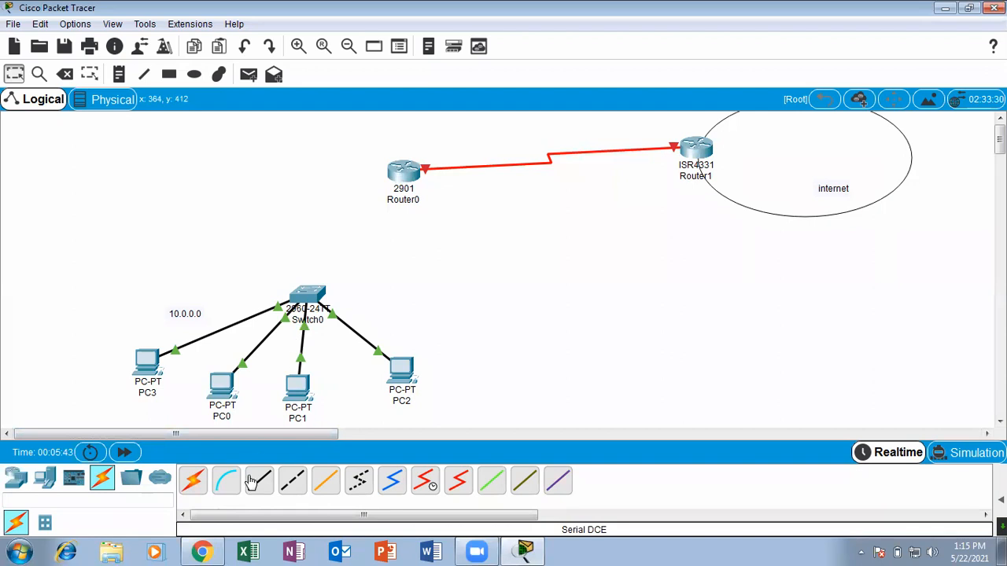
# Connect Router0 to Switch0 with an automatically chosen cable type.
pyautogui.click(193, 480)
pyautogui.click(394, 183)
pyautogui.click(316, 302)
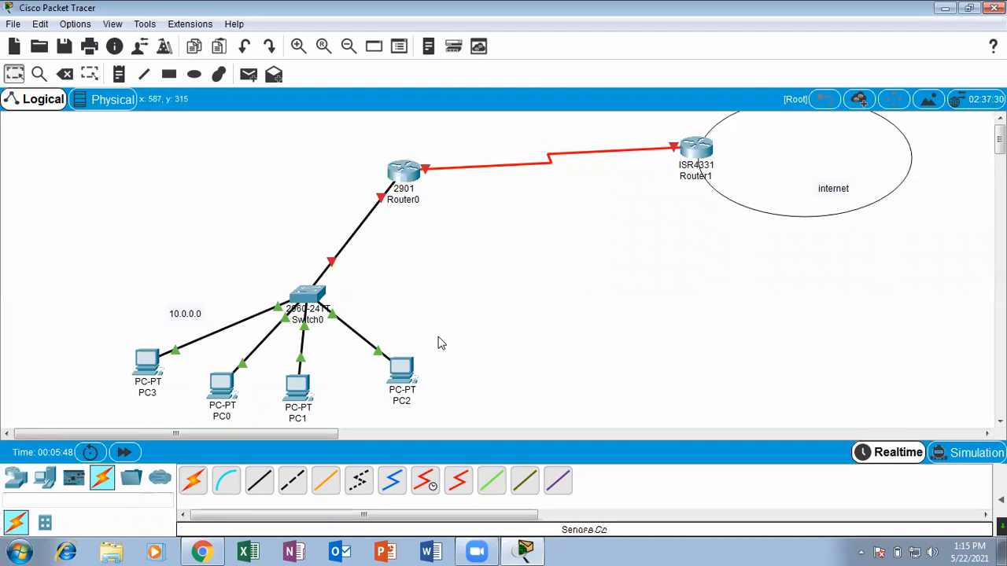
# Move the 10.0.0.0 note up beside the Router0 link and raise Switch0 a little closer to Router0.
pyautogui.moveTo(169, 316); pyautogui.dragTo(206, 258)
pyautogui.click(459, 283)
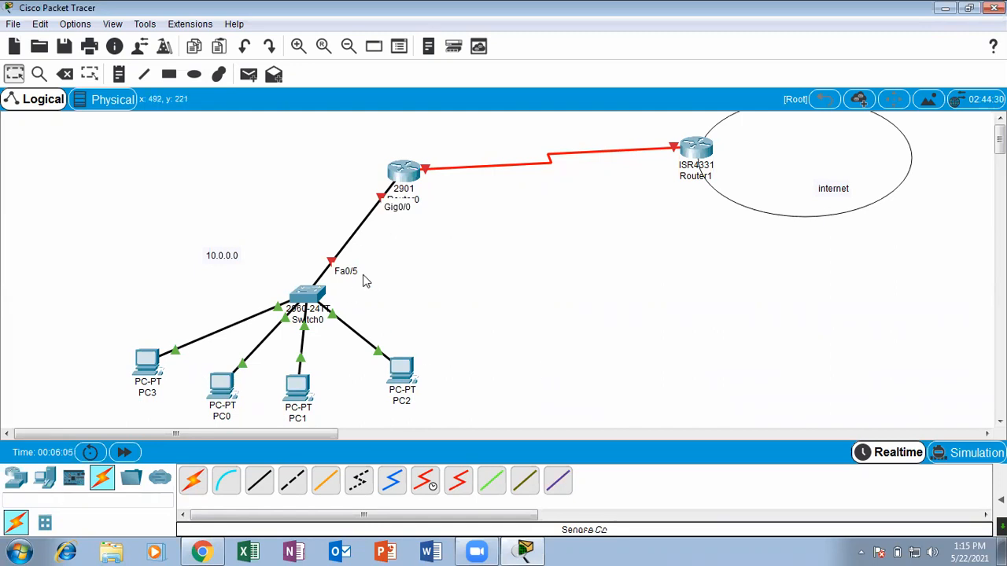
pyautogui.moveTo(308, 296); pyautogui.dragTo(311, 254)
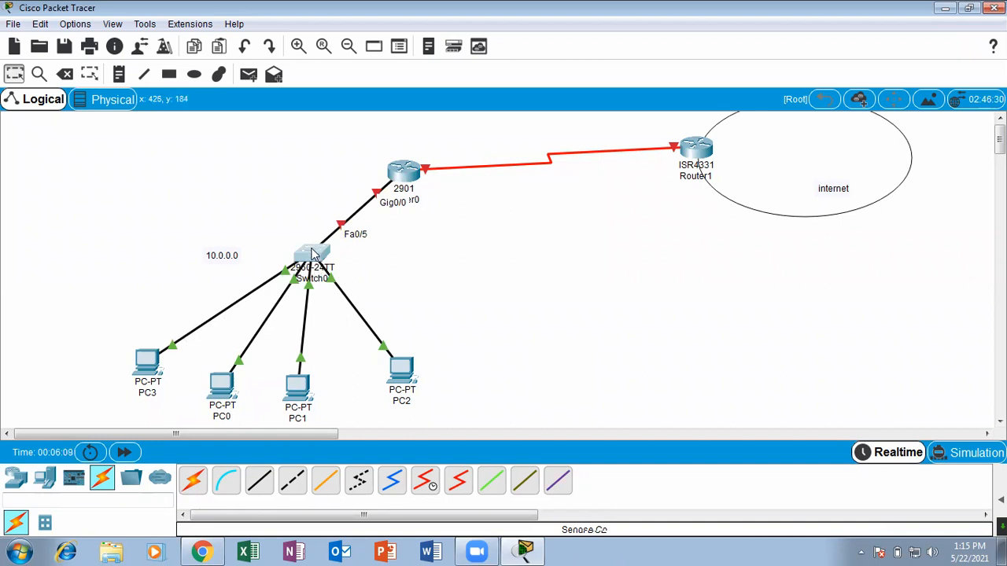
pyautogui.moveTo(312, 253); pyautogui.dragTo(309, 266)
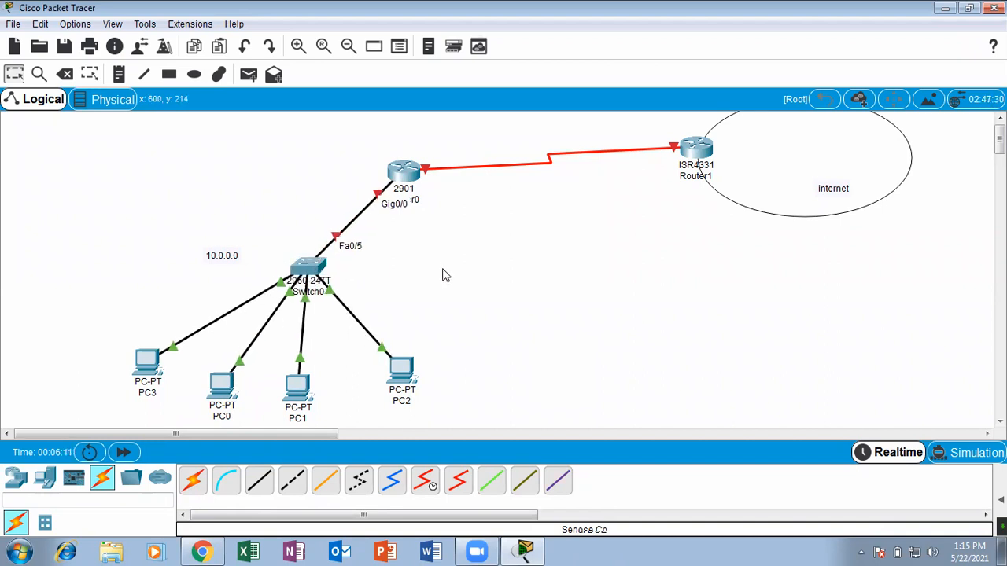
# Move PC0, PC1, PC2 and PC3 closer to Switch0 to tighten the 10.0.0.0 network layout.
pyautogui.moveTo(218, 386); pyautogui.dragTo(198, 363)
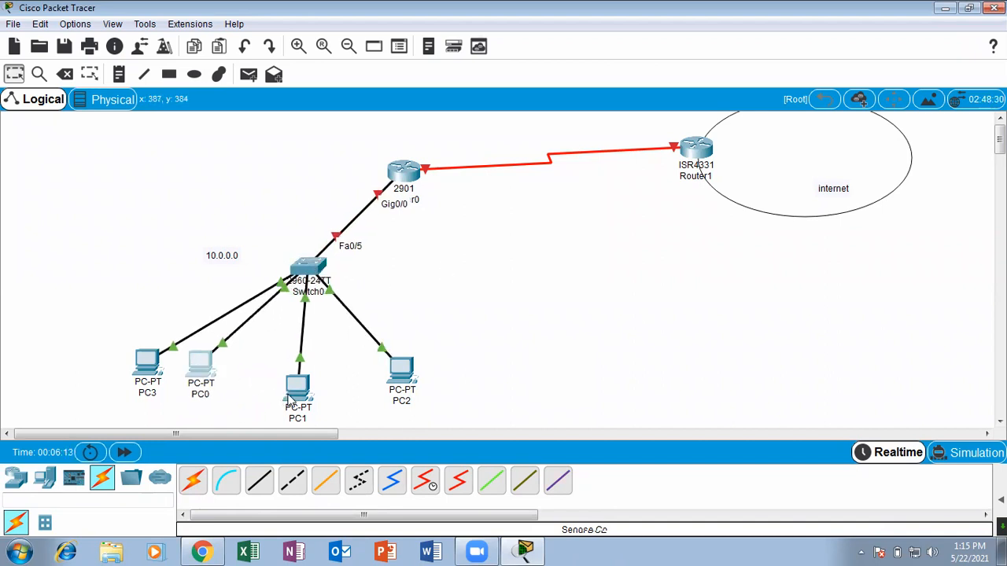
pyautogui.moveTo(290, 395); pyautogui.dragTo(273, 385)
pyautogui.moveTo(405, 373); pyautogui.dragTo(361, 350)
pyautogui.moveTo(150, 363); pyautogui.dragTo(149, 328)
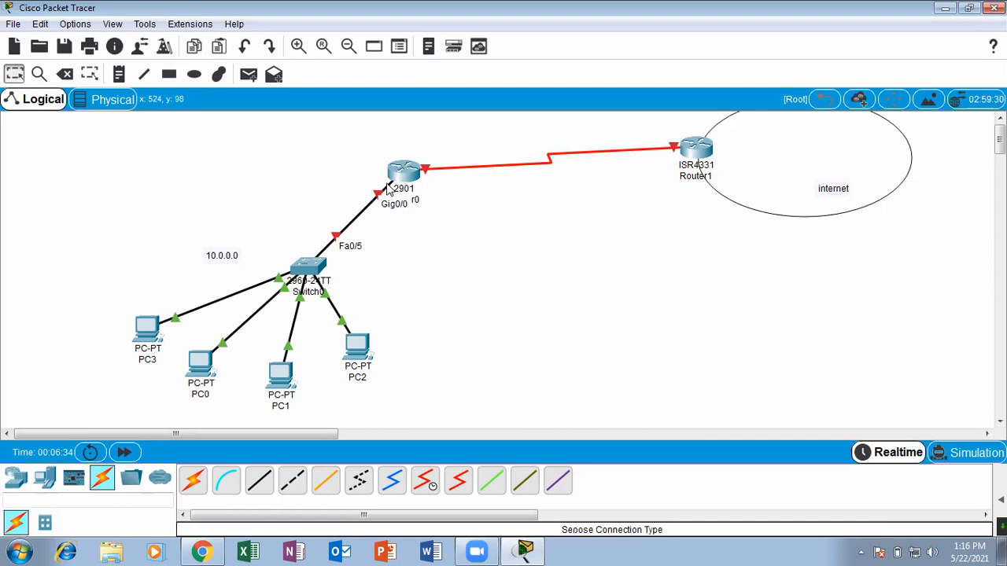
# Bring up Router0's command line in a maximized window and answer no to the initial configuration dialog.
pyautogui.click(405, 178)
pyautogui.click(413, 98)
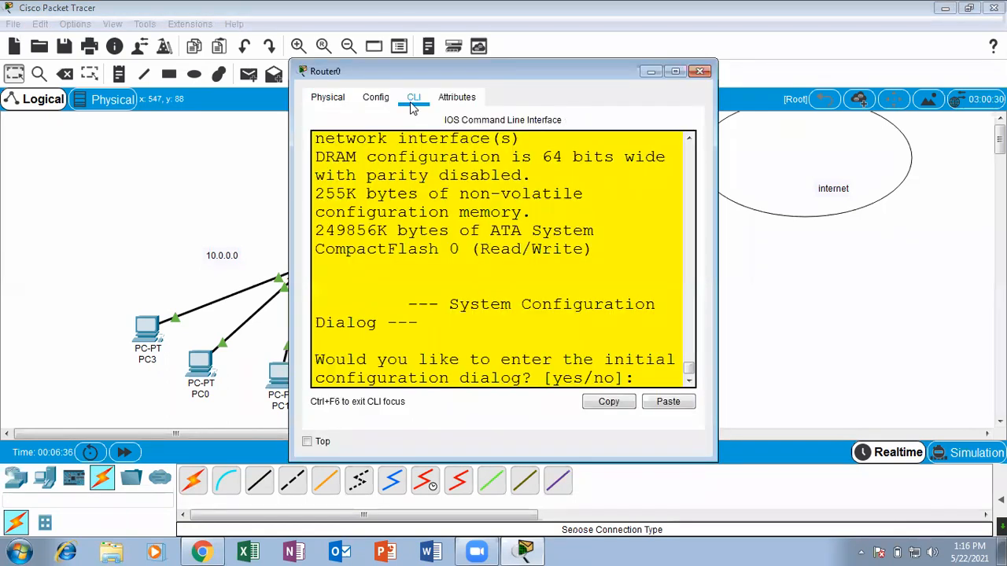
pyautogui.click(674, 72)
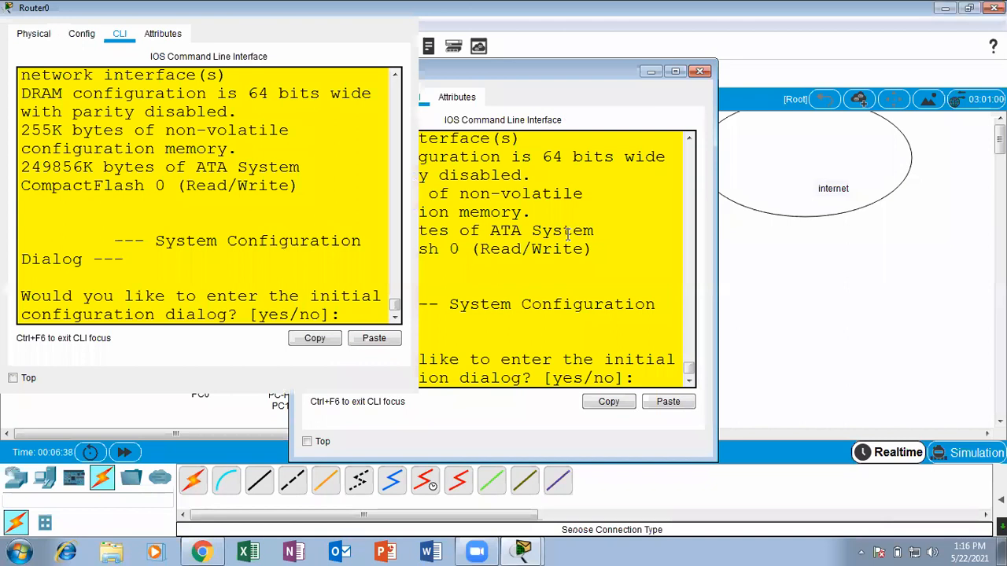
pyautogui.press('Return')
pyautogui.press('Return')
pyautogui.press('Return')
pyautogui.press('Return')
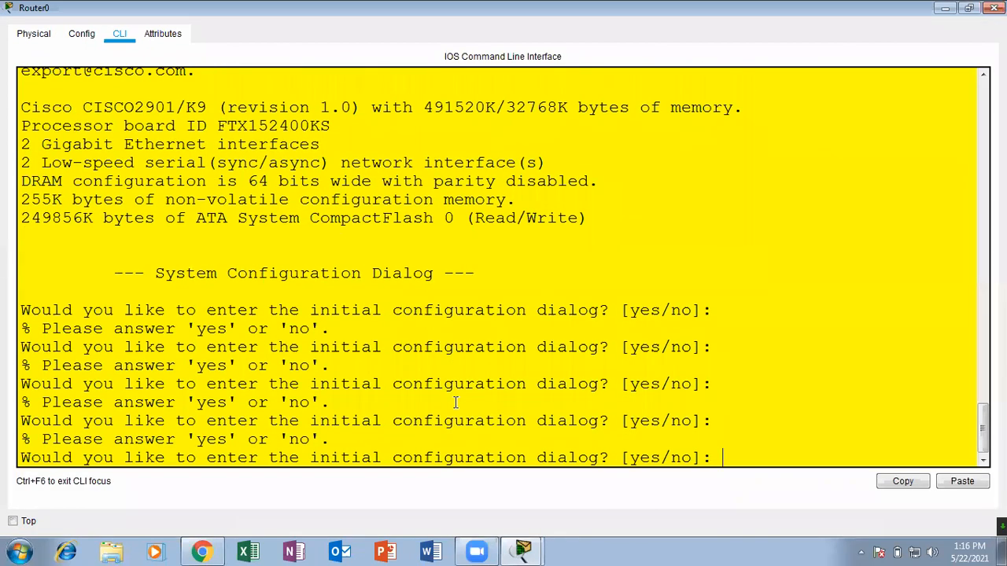
pyautogui.write('no')
pyautogui.press('Return')
pyautogui.press('Return')
pyautogui.press('Return')
pyautogui.press('Return')
pyautogui.press('Return')
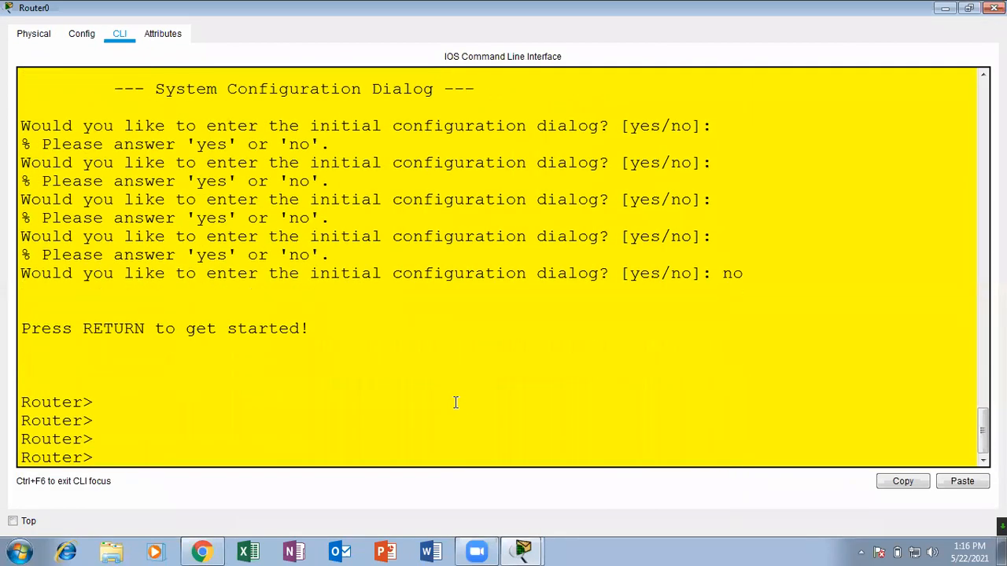
# Enter privileged mode on Router0 with enable and global configuration mode with configure terminal.
pyautogui.write('ena')
pyautogui.press('Tab')
pyautogui.press('Return')
pyautogui.write('conf')
pyautogui.press('Tab')
pyautogui.write('ter')
pyautogui.press('Tab')
pyautogui.press('Return')
pyautogui.press('Return')
pyautogui.press('Return')
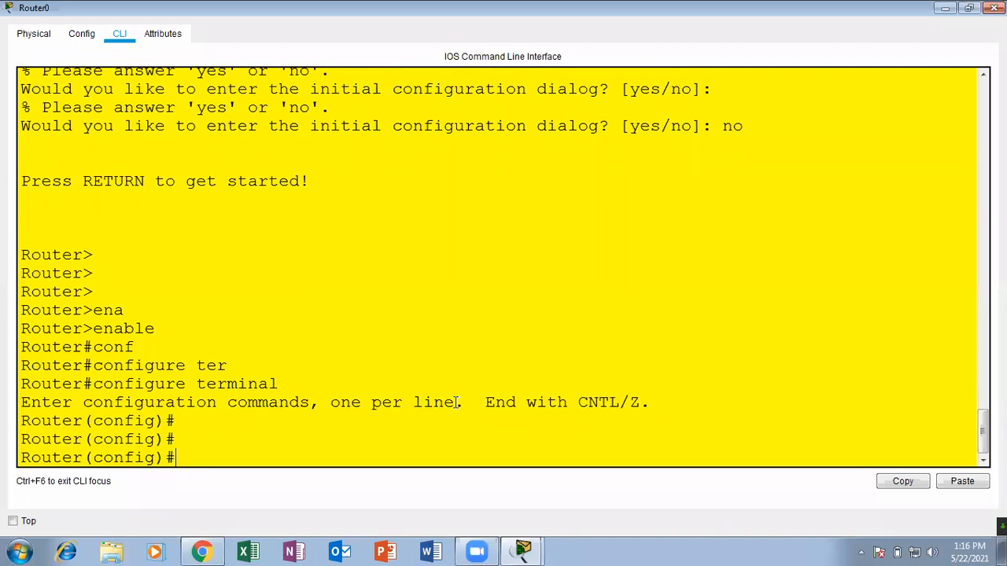
# Create a DHCP pool named lan on Router0 and assign it network 10.0.0.0 255.0.0.0.
pyautogui.write('ip dh')
pyautogui.press('Tab')
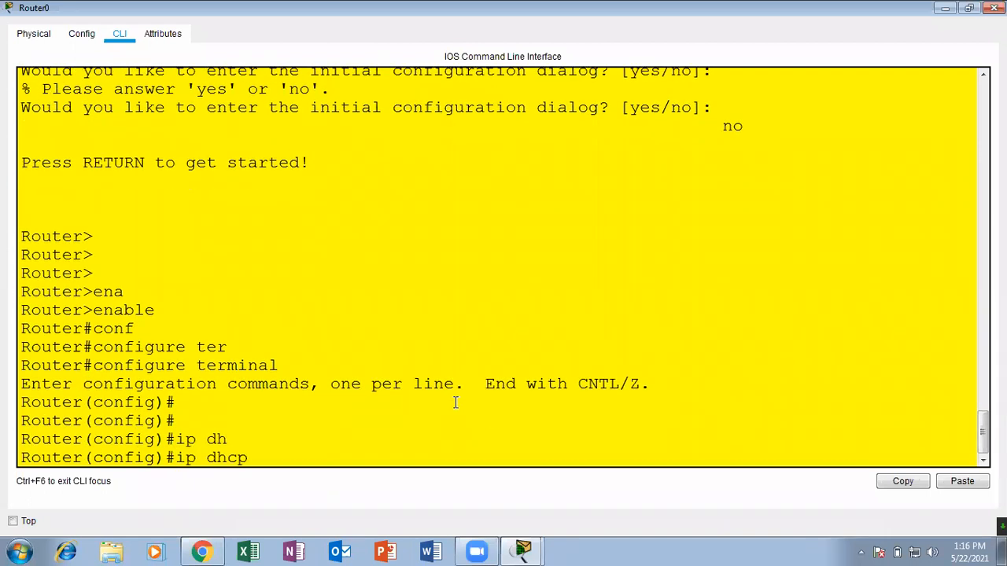
pyautogui.write('po')
pyautogui.press('Tab')
pyautogui.write('?')
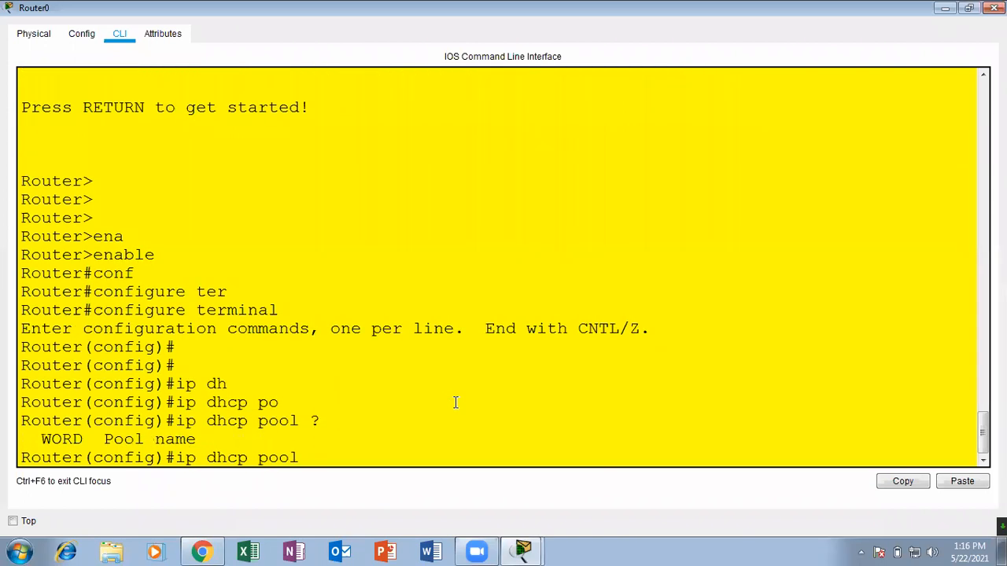
pyautogui.write('lan')
pyautogui.press('Return')
pyautogui.write('net')
pyautogui.press('Tab')
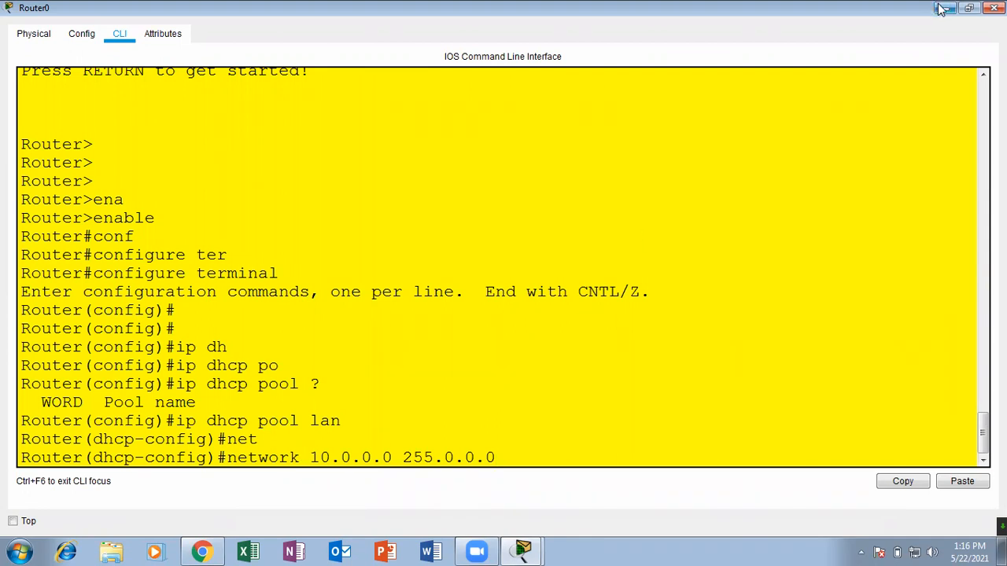
pyautogui.press('Return')
pyautogui.press('Return')
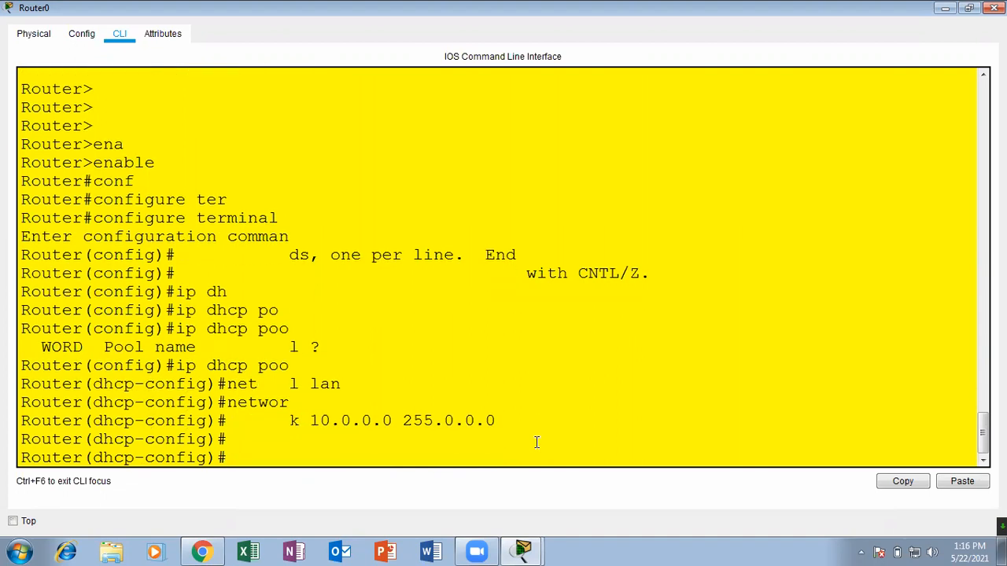
pyautogui.press('Return')
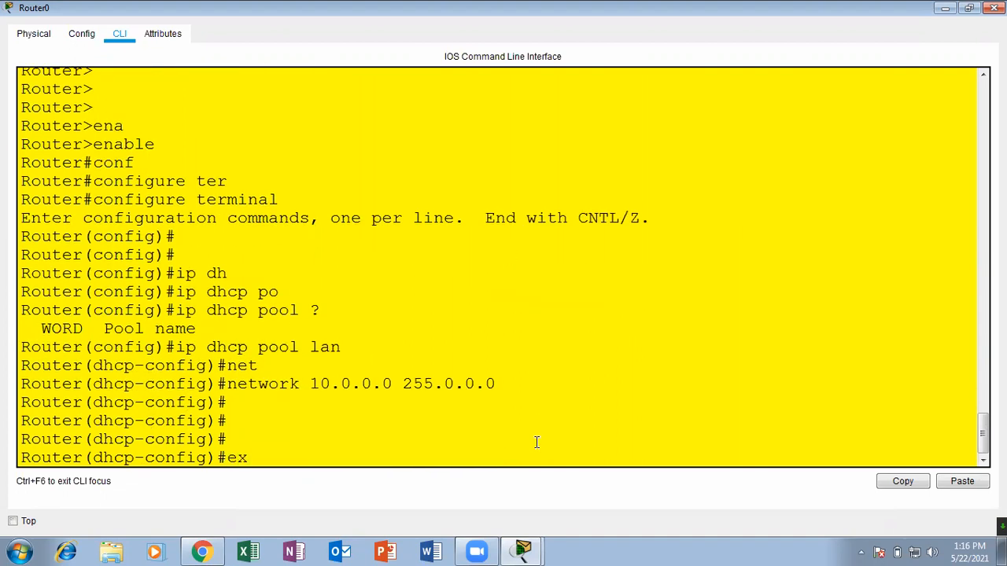
pyautogui.write('u')
pyautogui.press('Tab')
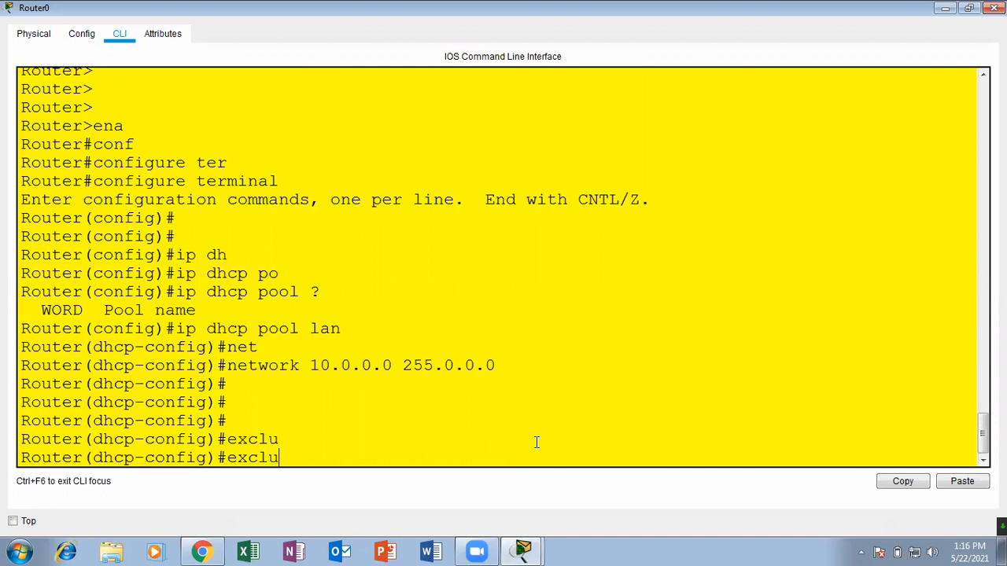
pyautogui.press('BackSpace')
pyautogui.press('BackSpace')
pyautogui.press('BackSpace')
pyautogui.press('BackSpace')
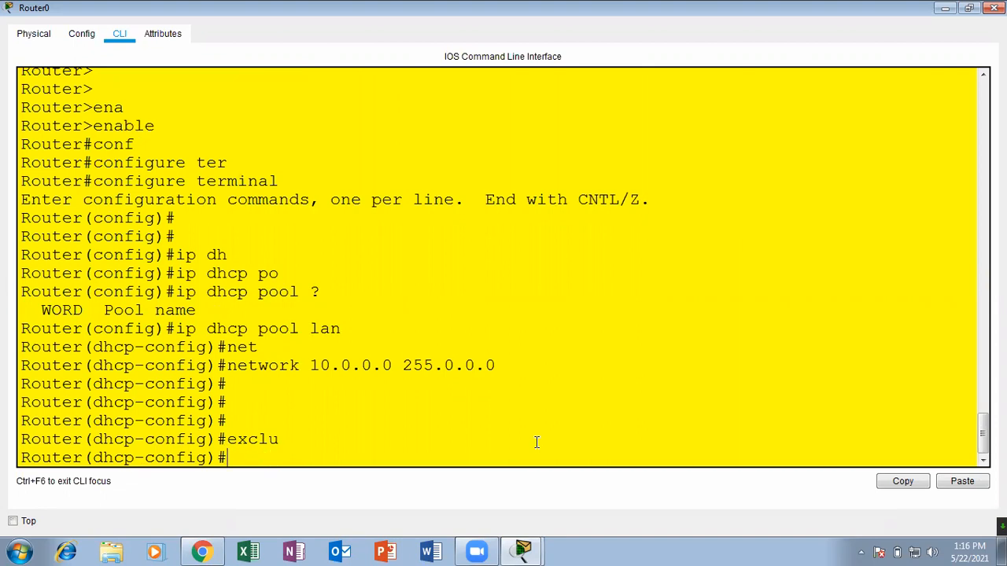
# Set the lan pool's default-router to 10.0.0.1 and exit to global configuration mode.
pyautogui.write('def')
pyautogui.press('Tab')
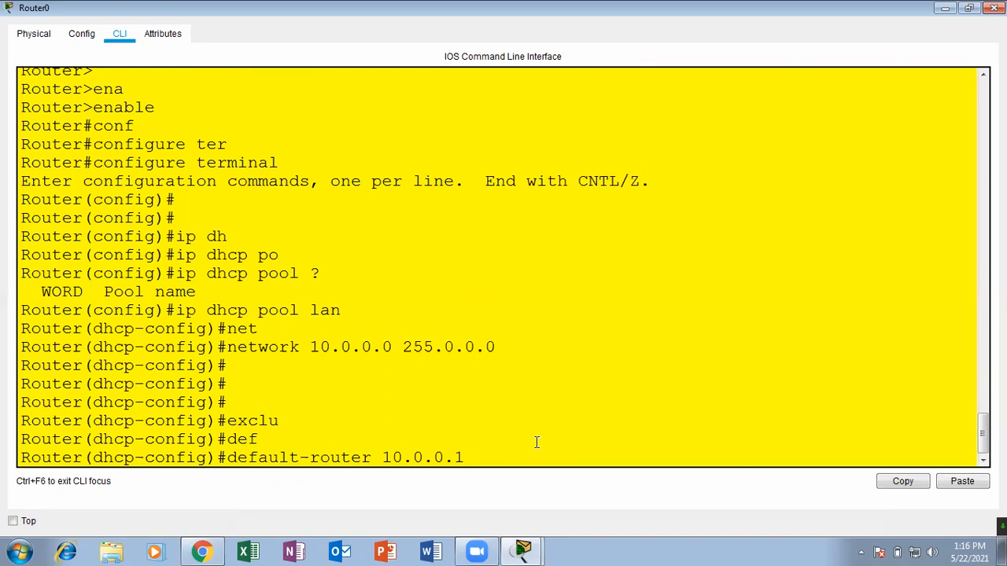
pyautogui.write('10.0.0.1')
pyautogui.press('Return')
pyautogui.press('Return')
pyautogui.press('Return')
pyautogui.press('Return')
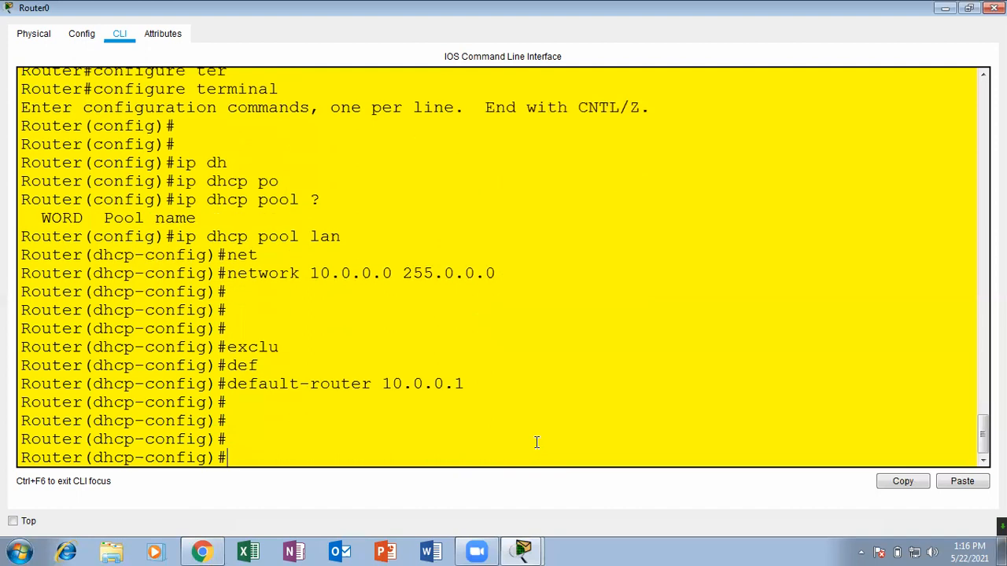
pyautogui.write('exit')
pyautogui.press('Return')
pyautogui.press('Return')
pyautogui.press('Return')
pyautogui.write('exl')
pyautogui.press('Tab')
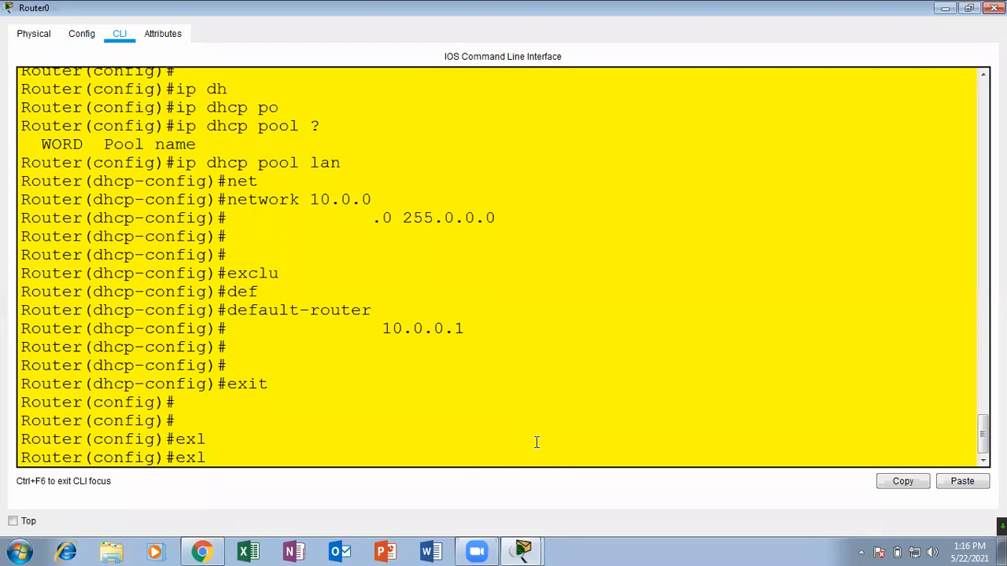
pyautogui.press('BackSpace')
pyautogui.press('BackSpace')
# Exclude addresses 10.0.0.1 to 10.0.0.10 from DHCP with ip dhcp excluded-address.
pyautogui.write('dh')
pyautogui.press('Tab')
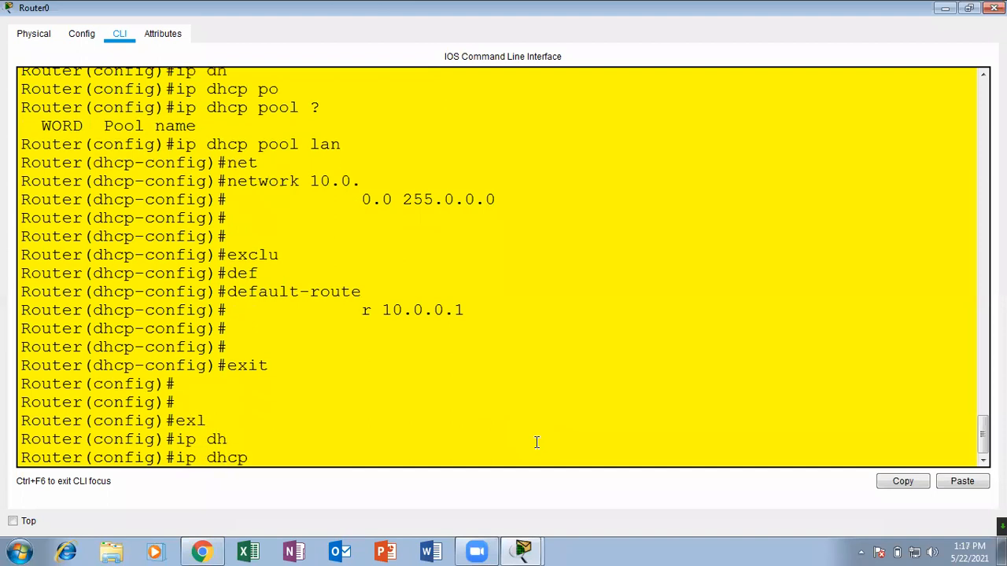
pyautogui.write('ex')
pyautogui.press('Tab')
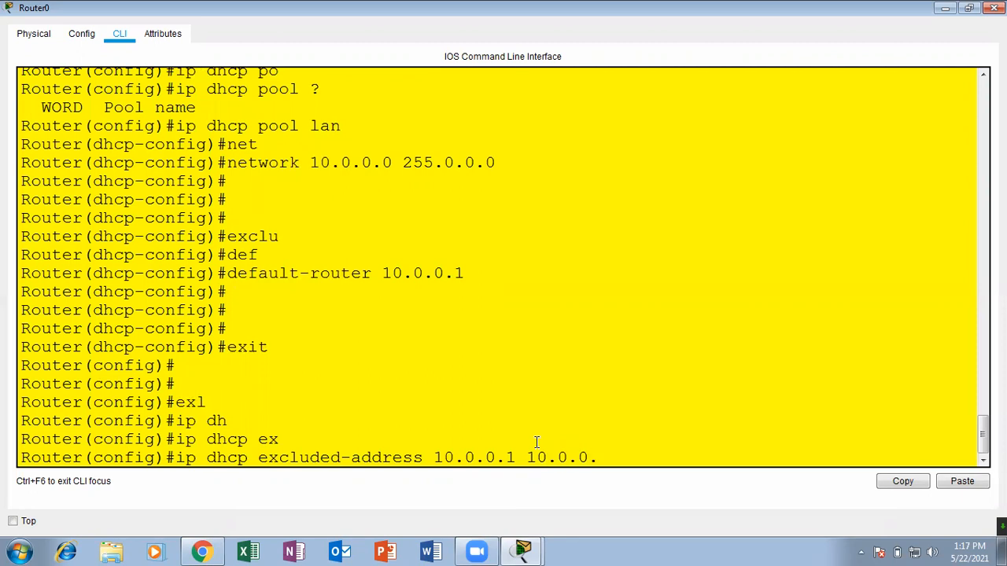
pyautogui.press('Return')
pyautogui.press('Return')
pyautogui.press('Return')
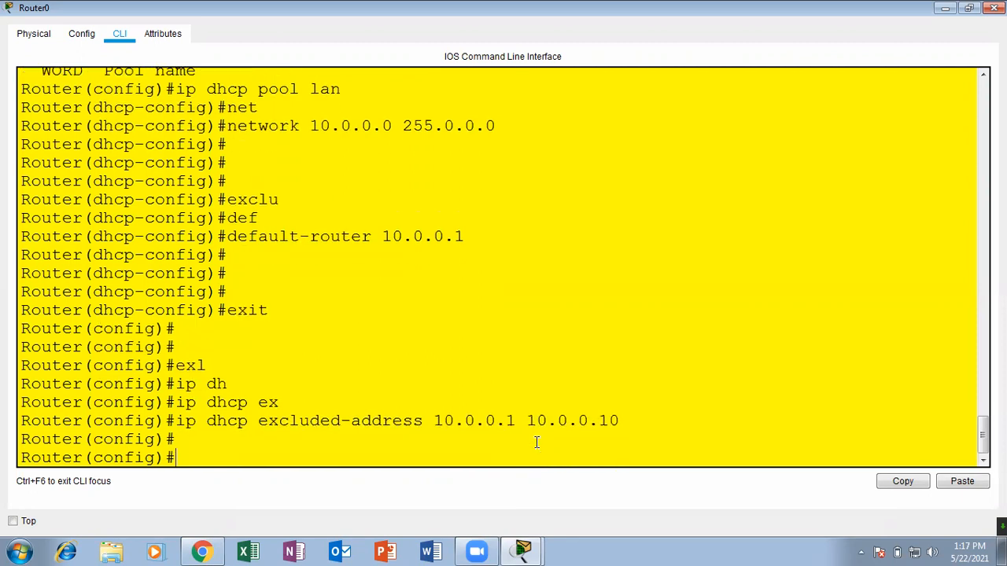
# Return to privileged mode, show the running configuration to check the DHCP settings, and close Router0's window.
pyautogui.hotkey('ctrl', 'z')
pyautogui.press('Return')
pyautogui.press('Return')
pyautogui.write('sh ')
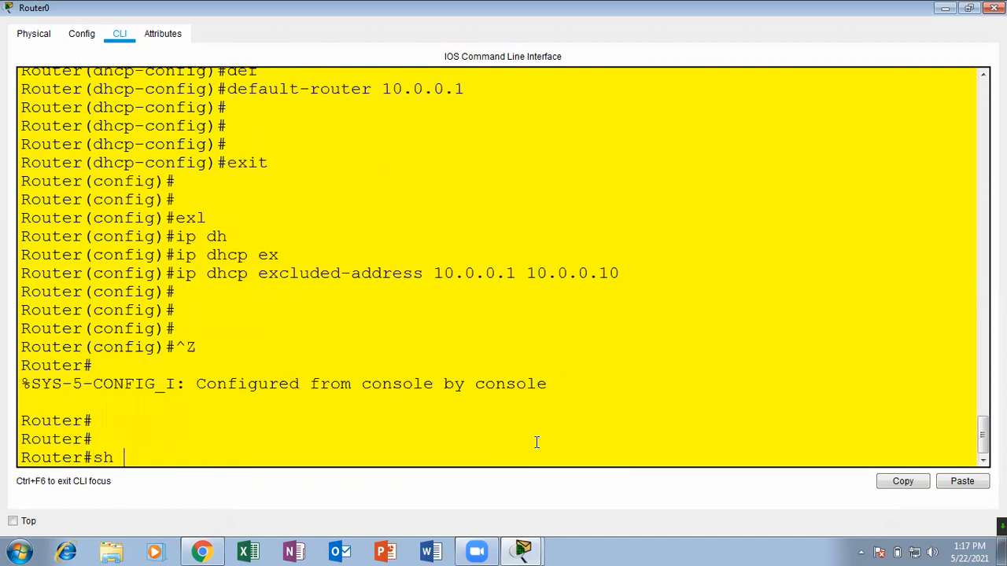
pyautogui.write('run')
pyautogui.press('Tab')
pyautogui.press('Return')
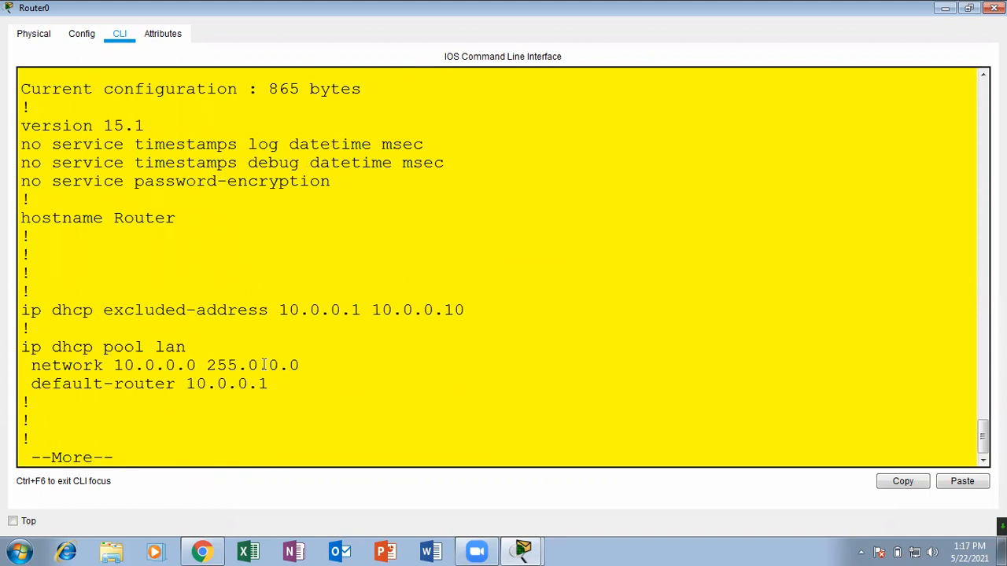
pyautogui.click(993, 8)
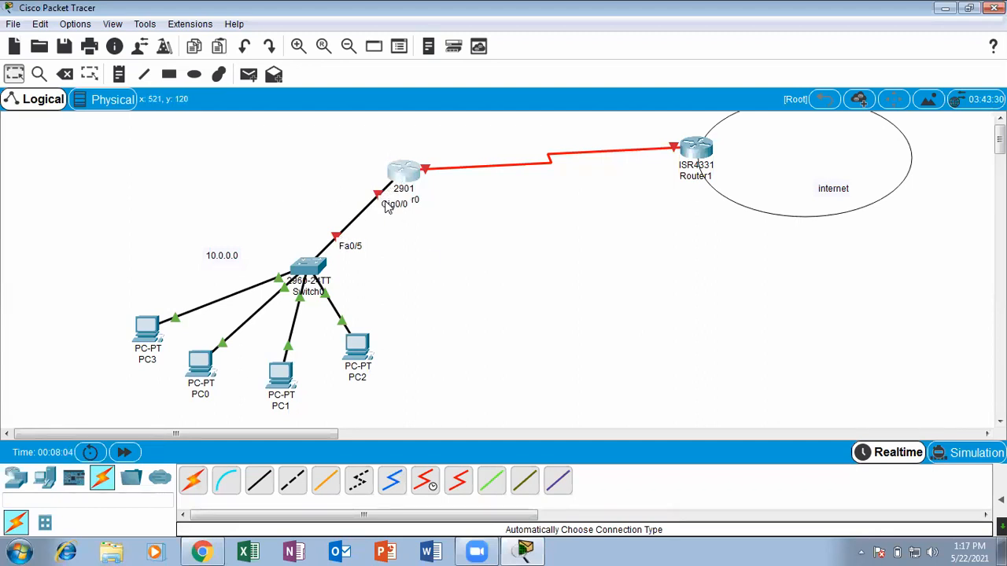
# Reopen Router0, look at its physical device view, and close the window.
pyautogui.click(404, 173)
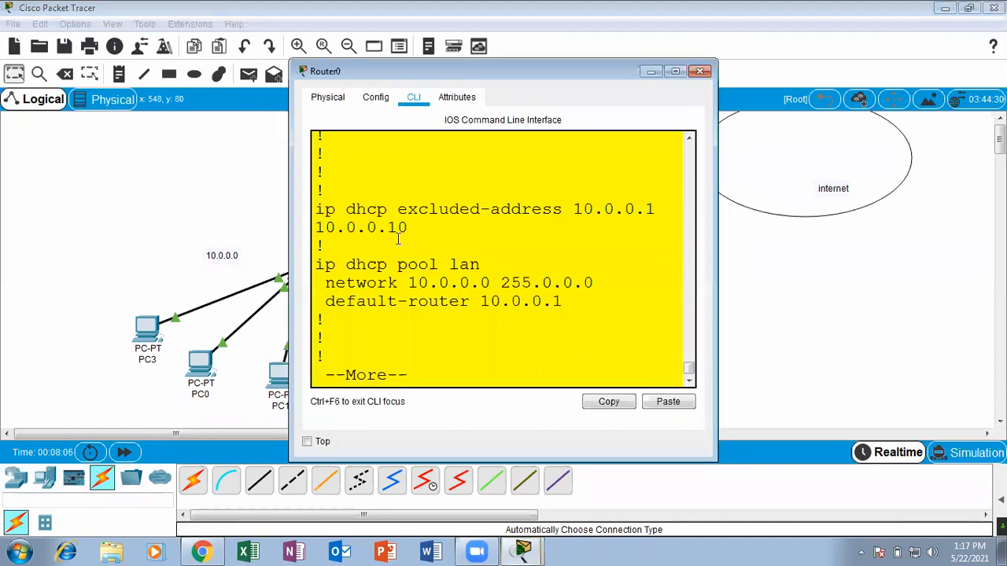
pyautogui.click(337, 96)
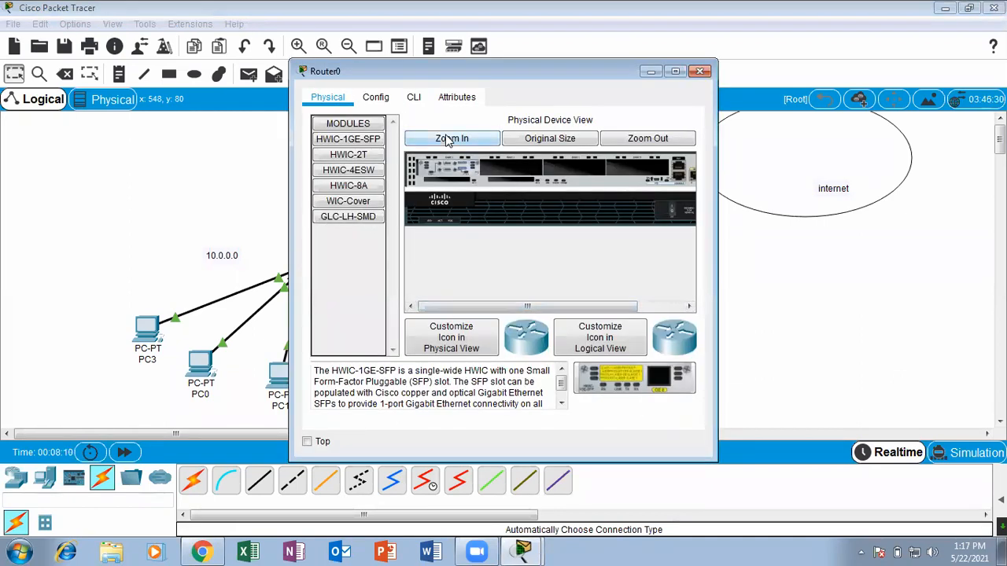
pyautogui.click(700, 72)
# Reopen Router0's command line in a maximized window and page through the rest of the running configuration.
pyautogui.click(403, 172)
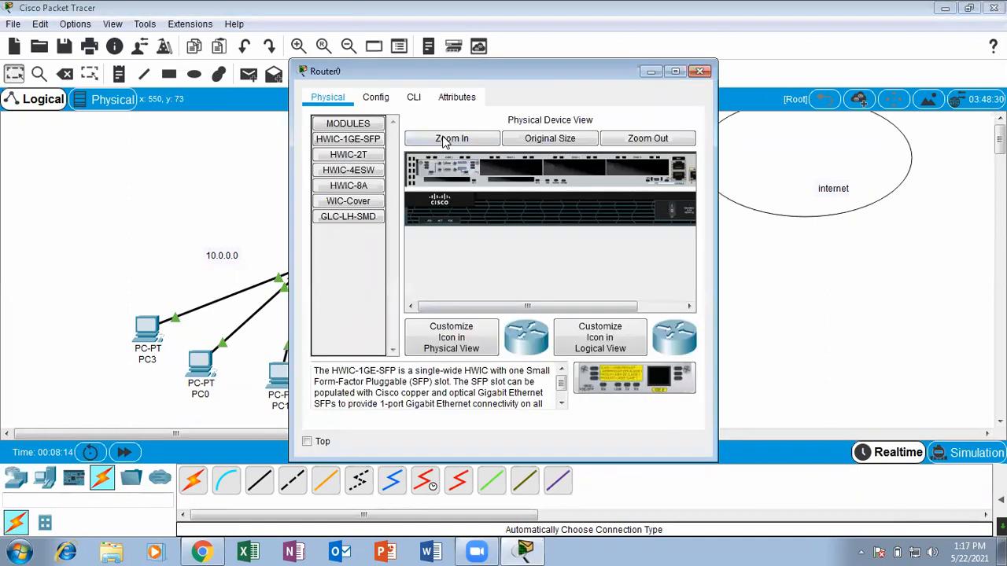
pyautogui.click(413, 96)
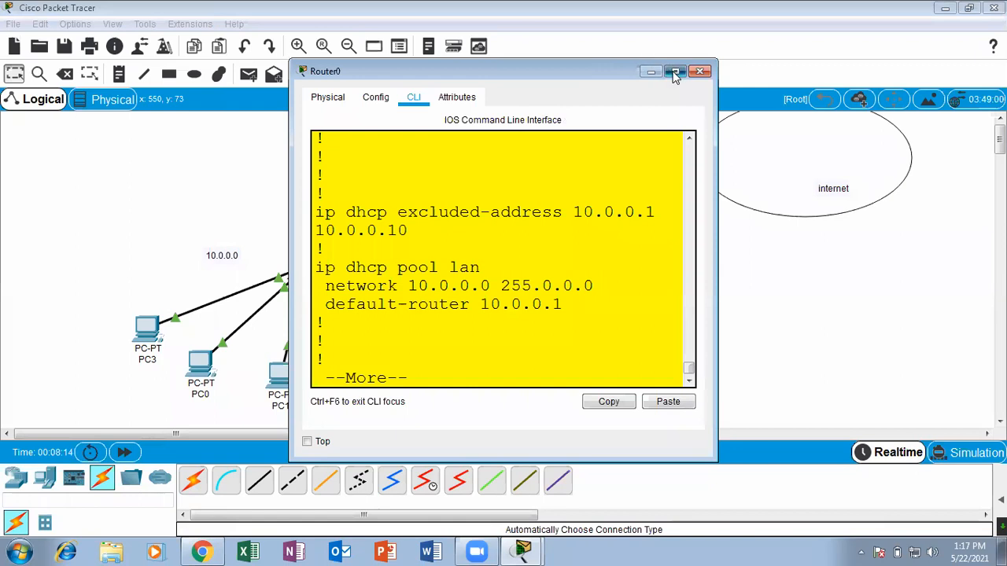
pyautogui.click(674, 72)
pyautogui.press('Return')
pyautogui.press('Return')
pyautogui.press('Return')
pyautogui.press('Return')
pyautogui.press('Return')
pyautogui.press('Return')
pyautogui.press('Return')
pyautogui.press('Return')
pyautogui.press('Return')
pyautogui.press('Return')
pyautogui.press('Return')
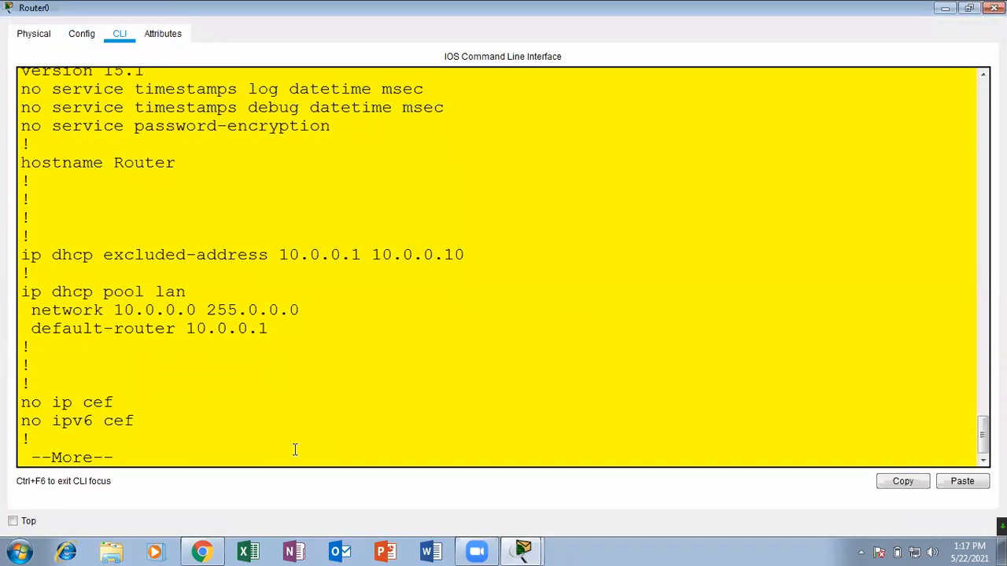
pyautogui.press('Return')
pyautogui.press('Return')
pyautogui.press('Return')
pyautogui.press('Return')
pyautogui.press('Return')
pyautogui.press('Return')
pyautogui.press('Return')
pyautogui.press('Return')
pyautogui.press('Return')
pyautogui.press('Return')
pyautogui.press('Return')
pyautogui.press('Return')
pyautogui.press('Return')
pyautogui.press('Return')
pyautogui.press('Return')
pyautogui.press('Return')
pyautogui.press('Return')
pyautogui.press('Return')
pyautogui.press('Return')
pyautogui.press('Return')
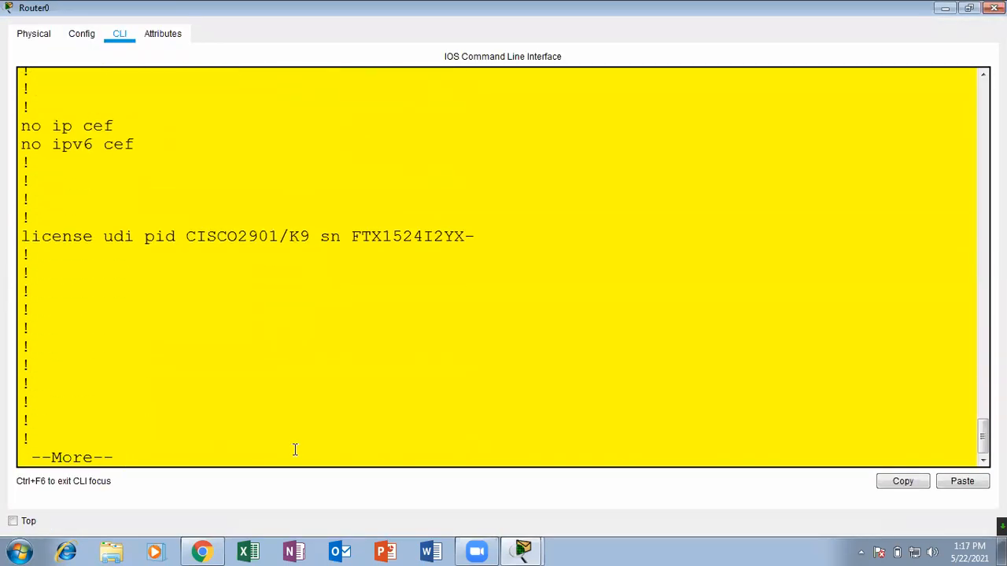
pyautogui.press('Return')
pyautogui.press('Return')
pyautogui.press('Return')
pyautogui.press('Return')
pyautogui.press('Return')
pyautogui.press('Return')
pyautogui.press('Return')
pyautogui.press('Return')
pyautogui.press('Return')
pyautogui.press('Return')
pyautogui.press('Return')
pyautogui.press('Return')
pyautogui.press('Return')
pyautogui.press('Return')
pyautogui.press('Return')
pyautogui.press('Return')
pyautogui.press('Return')
pyautogui.press('Return')
pyautogui.press('Return')
pyautogui.press('Return')
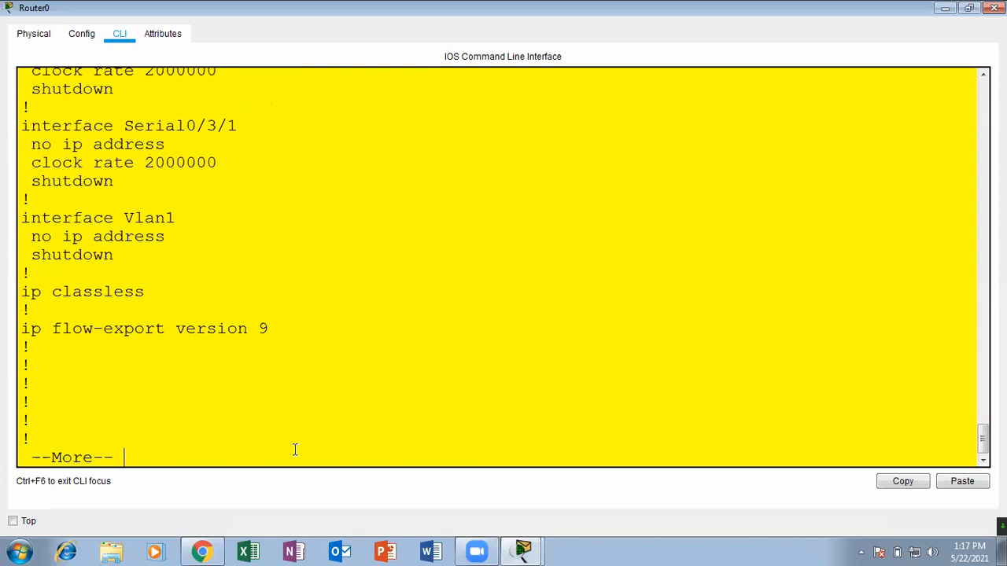
pyautogui.press('Return')
pyautogui.press('Return')
pyautogui.press('Return')
pyautogui.press('Return')
pyautogui.press('Return')
# Enter global configuration mode on Router0 again with configure terminal.
pyautogui.write('conf')
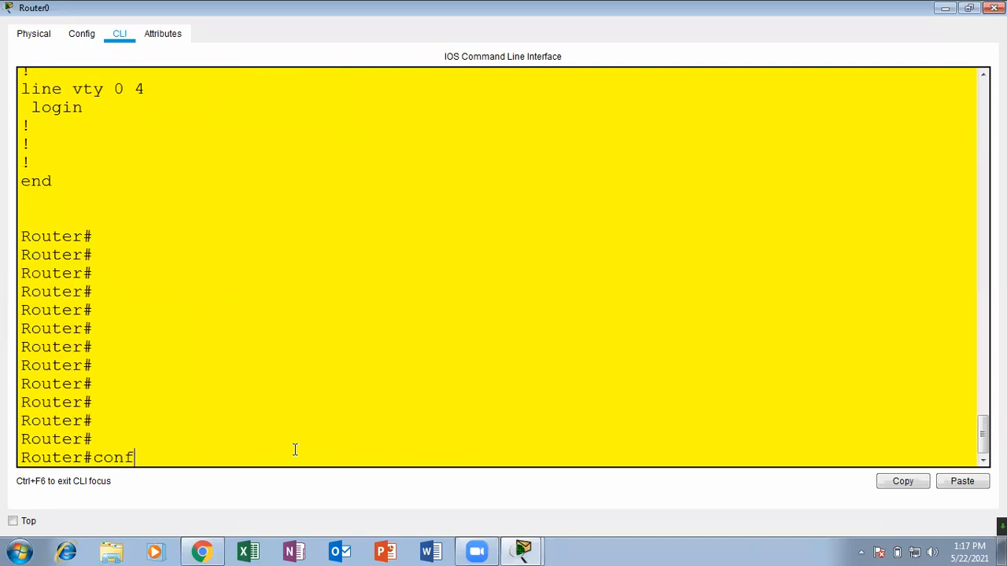
pyautogui.press('Tab')
pyautogui.write('ter')
pyautogui.press('Tab')
pyautogui.press('Return')
pyautogui.press('Return')
pyautogui.press('Return')
# Try to enter interface configuration for gigabitEthernet 0/0/0 on Router0.
pyautogui.write('inter')
pyautogui.press('Tab')
pyautogui.write('g')
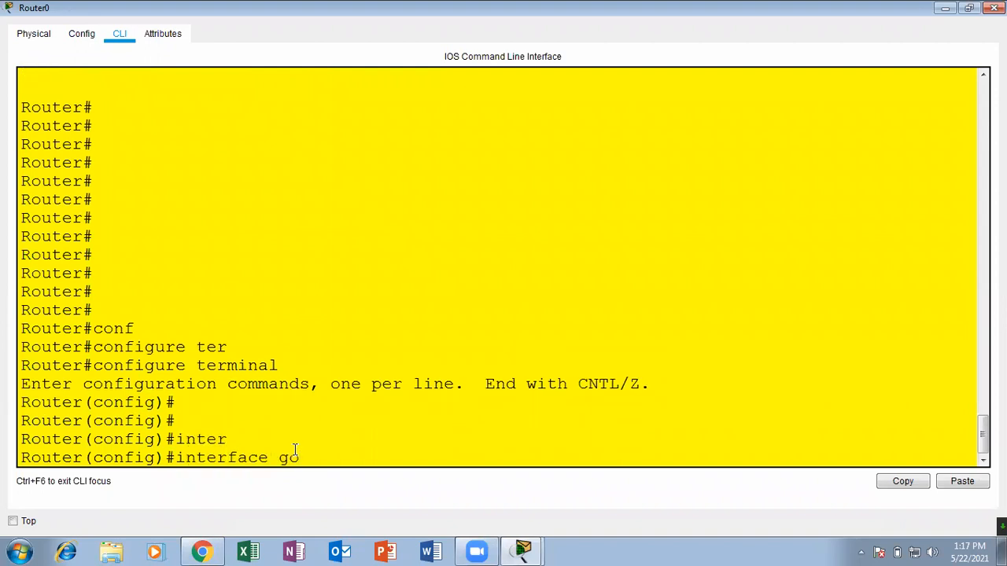
pyautogui.press('Tab')
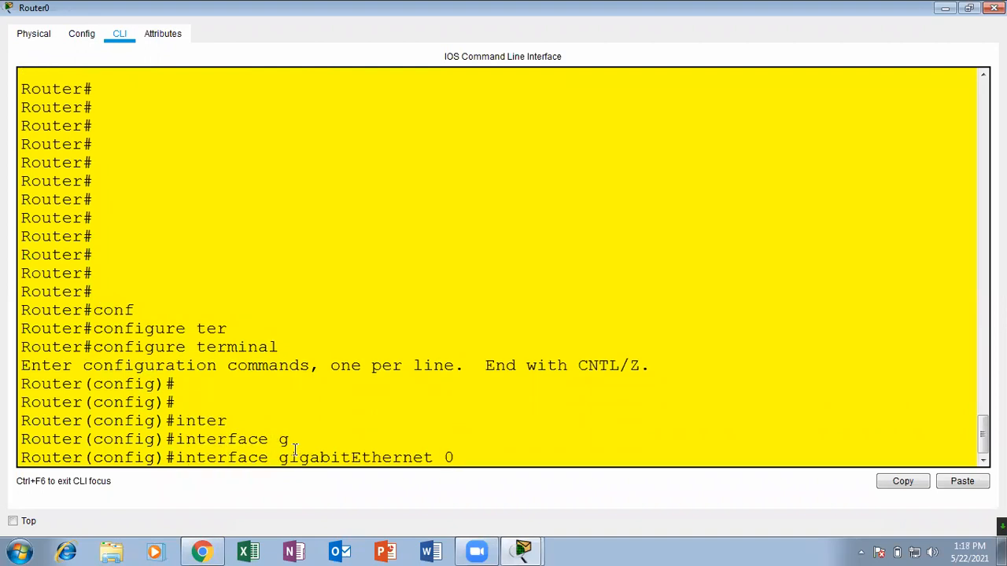
pyautogui.press('Return')
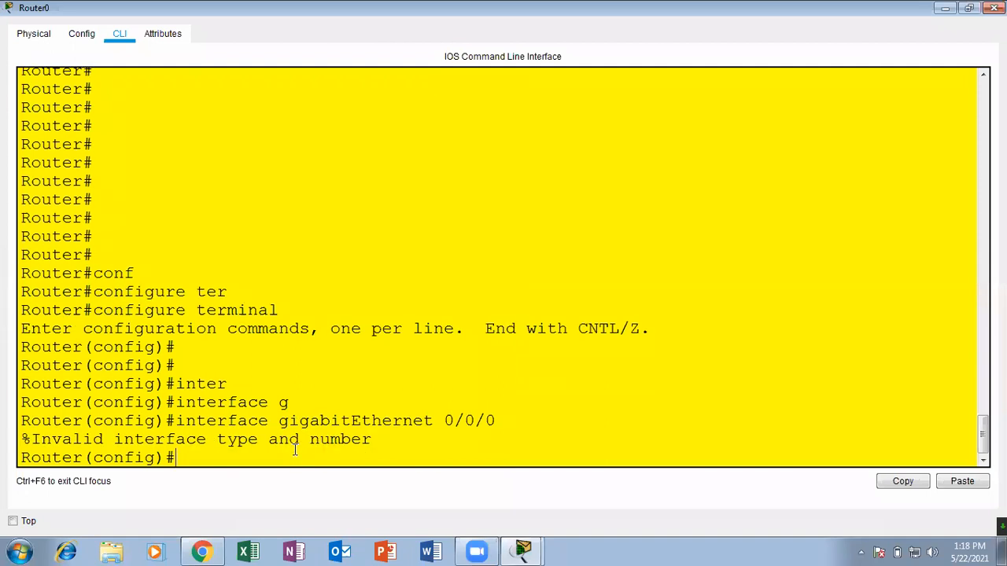
# Reissue the interface command with the port corrected to gigabitEthernet 0/0 to enter its configuration mode.
pyautogui.press('Up')
pyautogui.press('BackSpace')
pyautogui.press('Return')
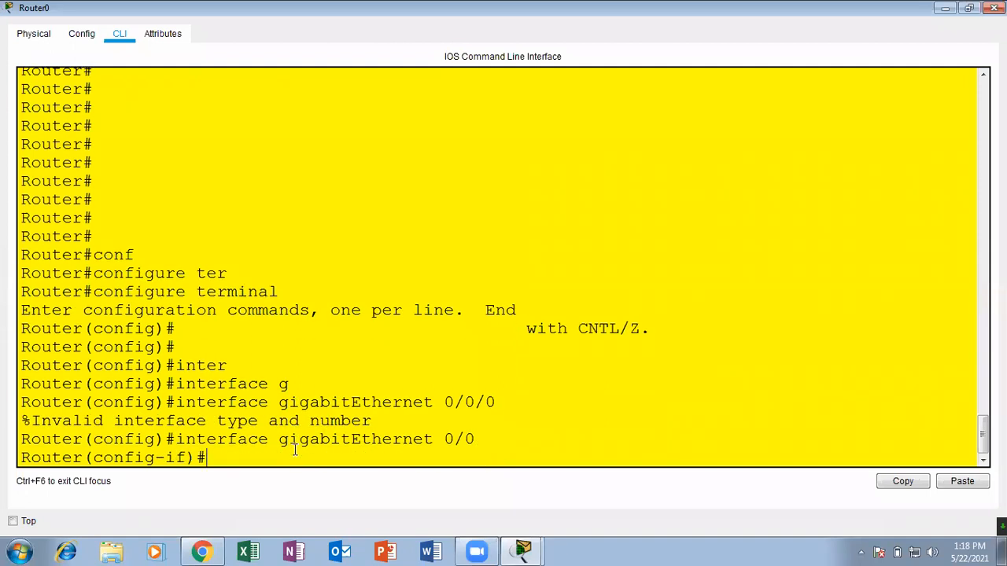
# Assign IP address 10.0.0.1 with subnet mask 255.0.0.0 to interface gigabitEthernet 0/0 on Router0.
pyautogui.write('ip ad')
pyautogui.press('Tab')
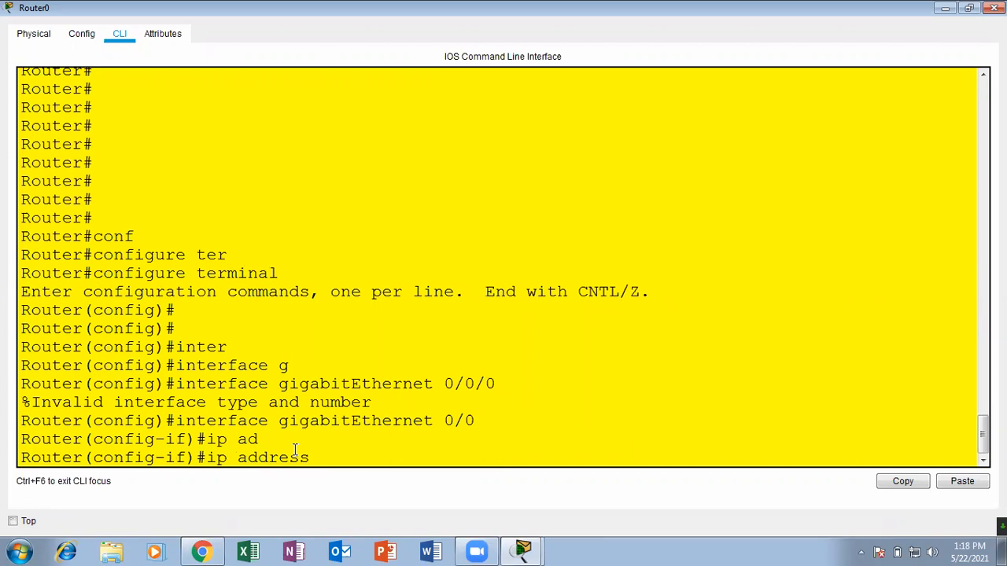
pyautogui.write('10.0.0.01')
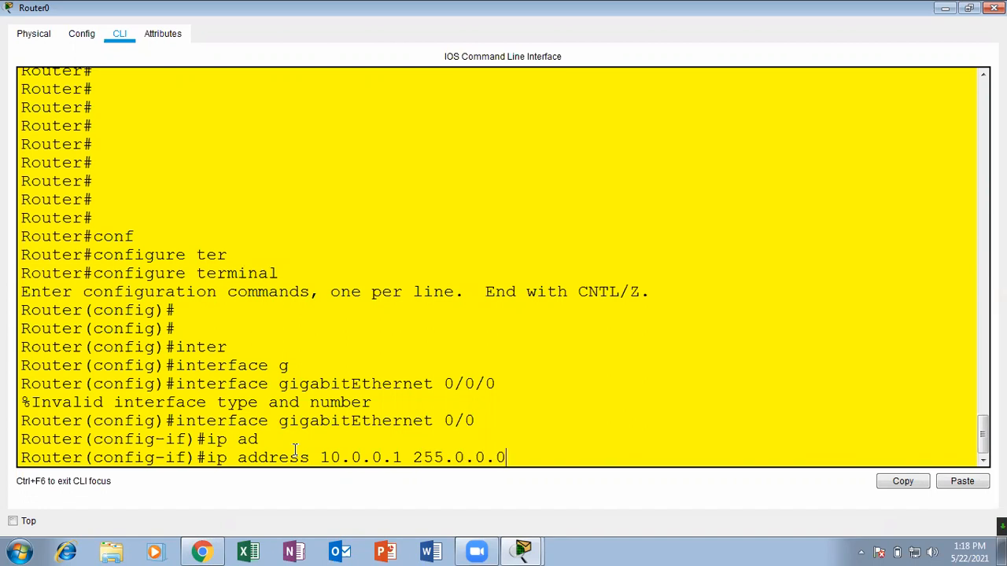
pyautogui.press('Return')
# Bring up Router0's gigabitEthernet 0/0 with no shutdown, then leave configuration mode and close the router window.
pyautogui.write('nio s')
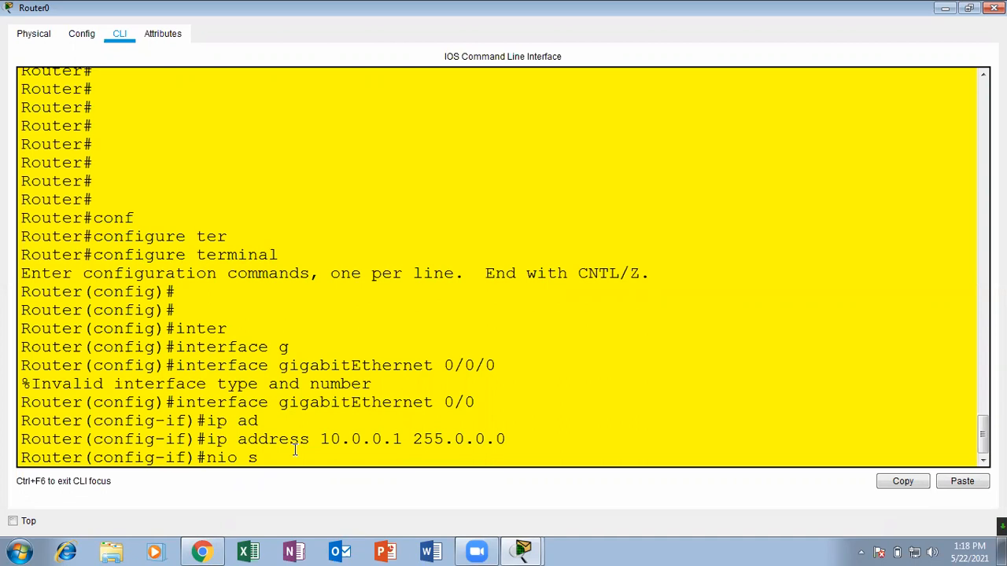
pyautogui.press('Tab')
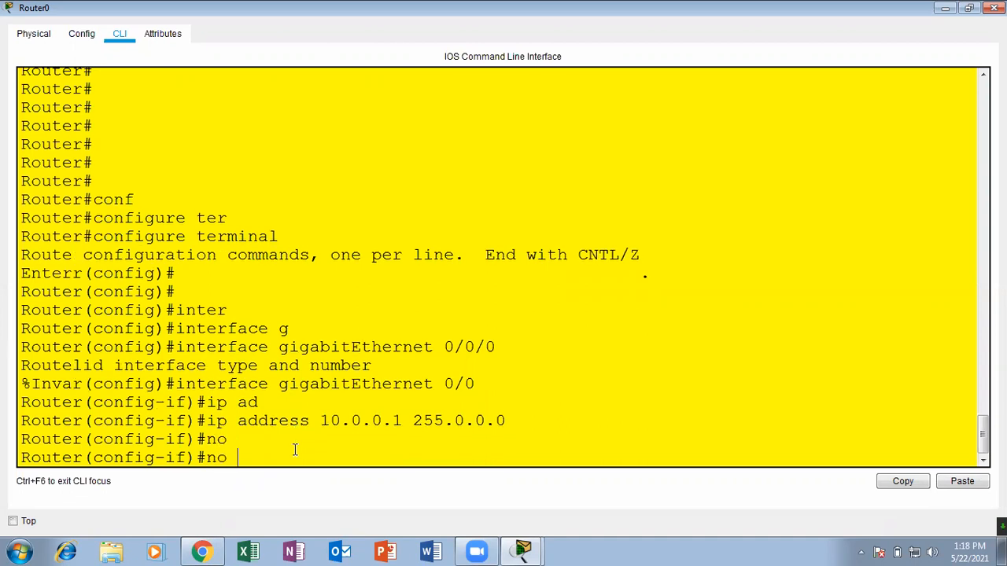
pyautogui.write('sh')
pyautogui.press('Tab')
pyautogui.press('Return')
pyautogui.press('Return')
pyautogui.press('Return')
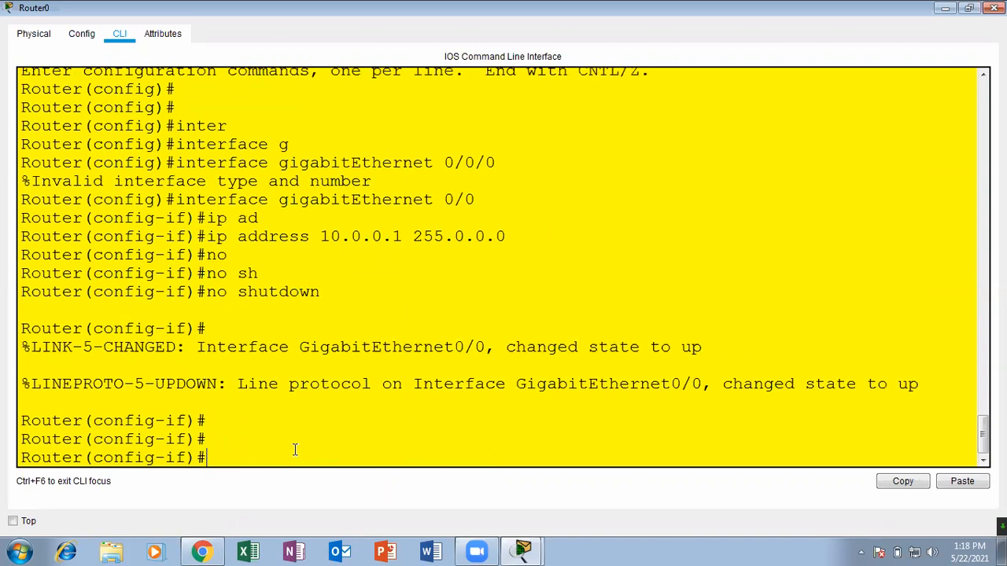
pyautogui.hotkey('ctrl', 'z')
pyautogui.press('Return')
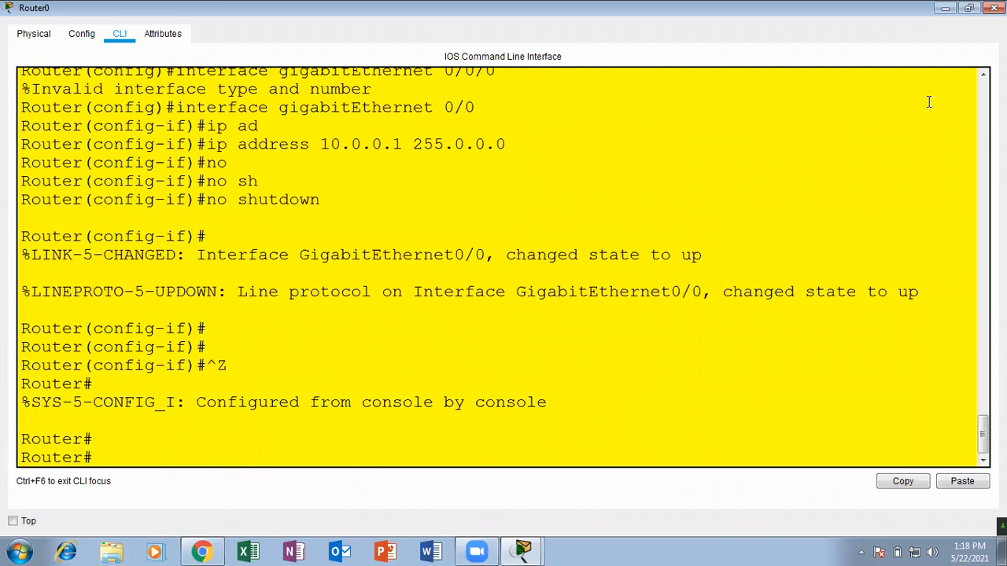
pyautogui.click(994, 8)
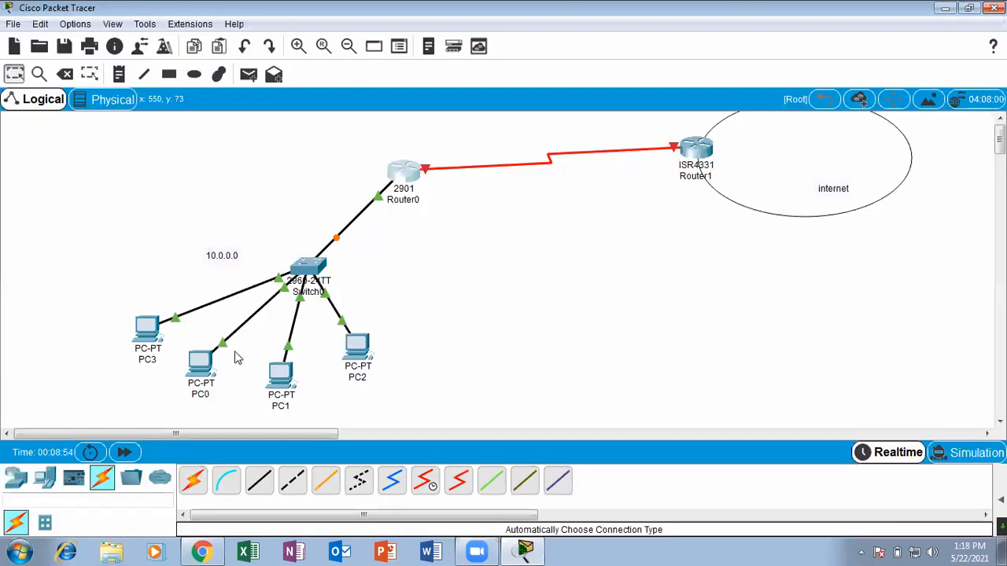
# Fast-forward the network time and set PC3's IP configuration to DHCP.
pyautogui.click(128, 452)
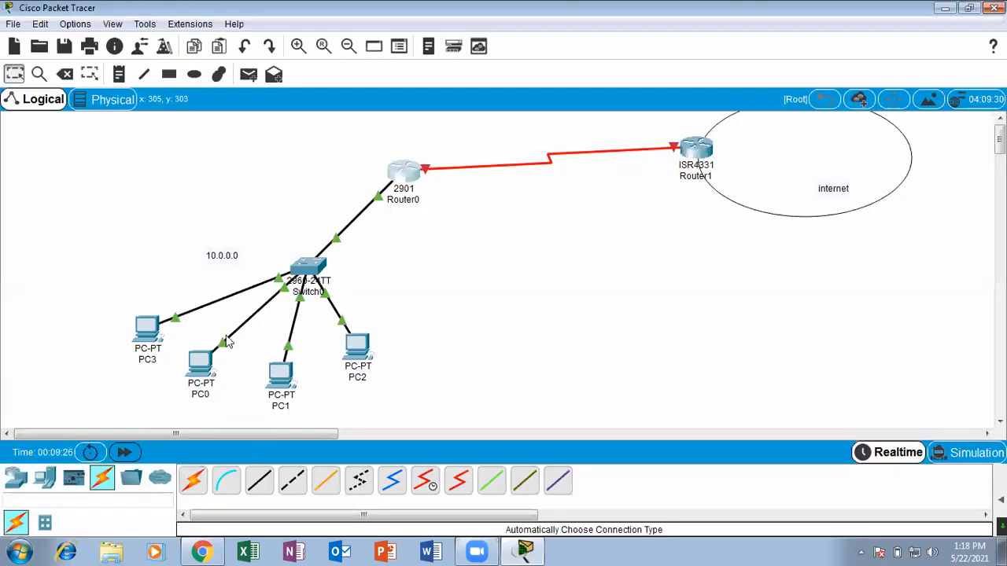
pyautogui.click(147, 324)
pyautogui.click(423, 96)
pyautogui.click(354, 150)
pyautogui.click(322, 180)
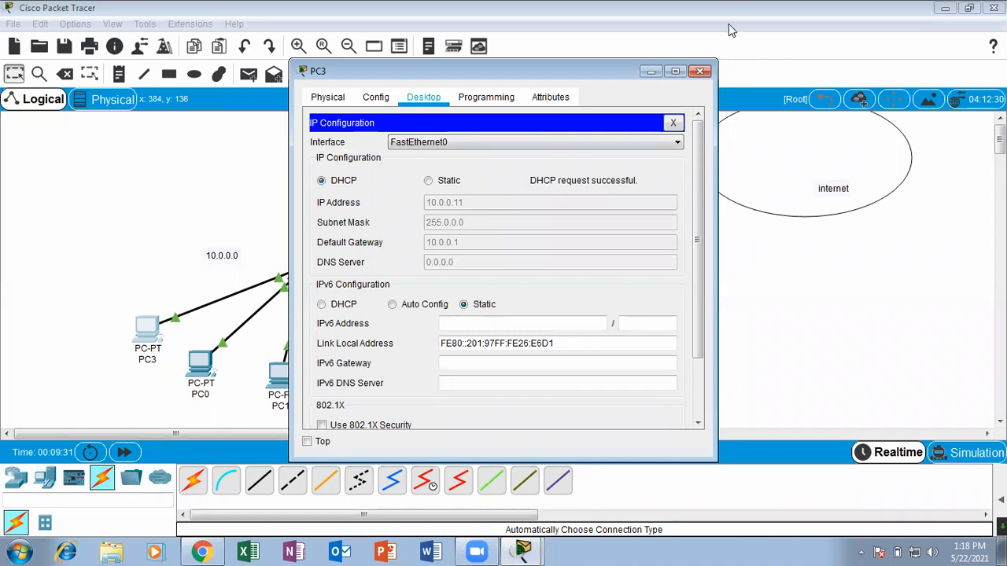
pyautogui.click(698, 73)
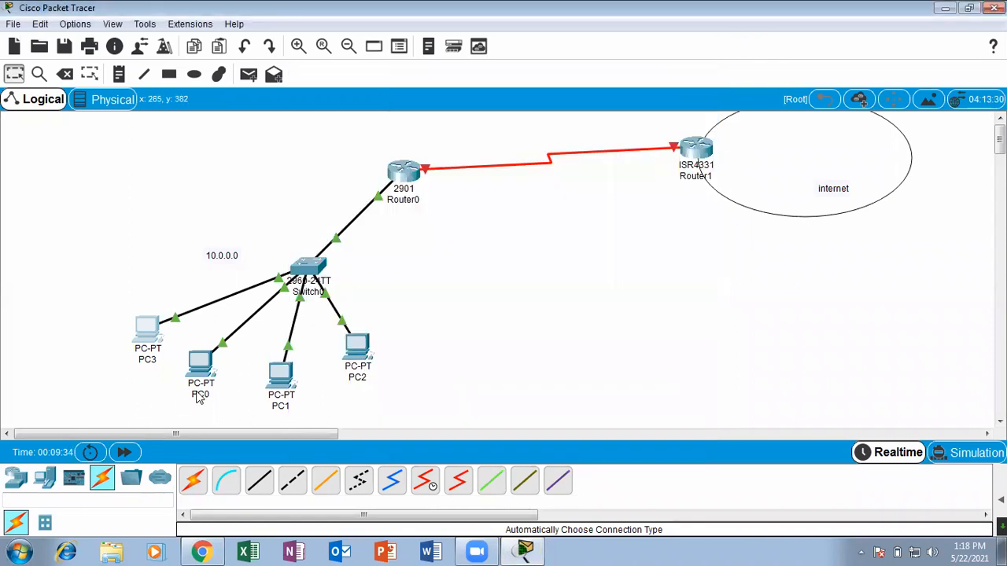
# Set PC0's IP configuration to DHCP and close its window.
pyautogui.click(199, 363)
pyautogui.click(425, 99)
pyautogui.click(349, 153)
pyautogui.click(347, 185)
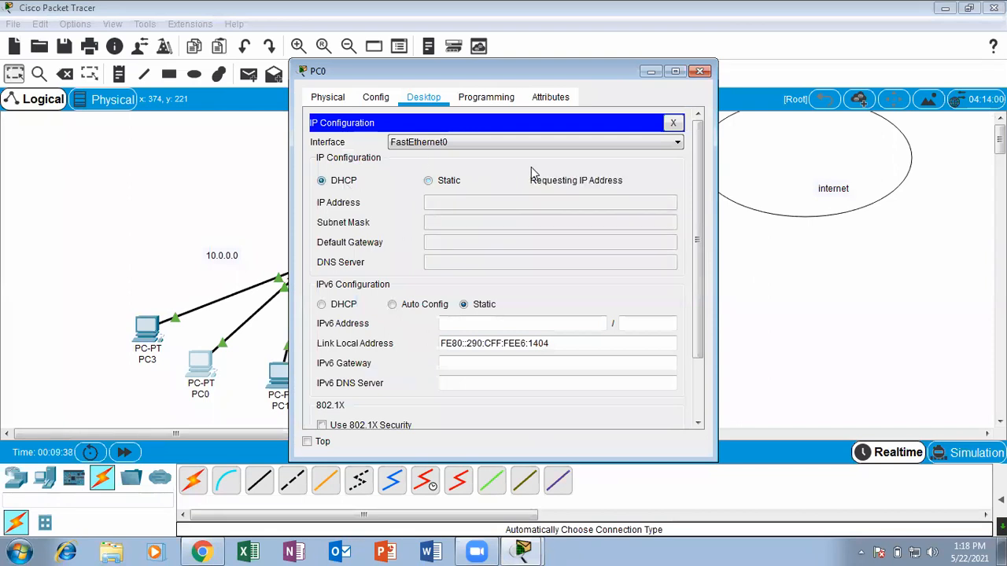
pyautogui.click(699, 72)
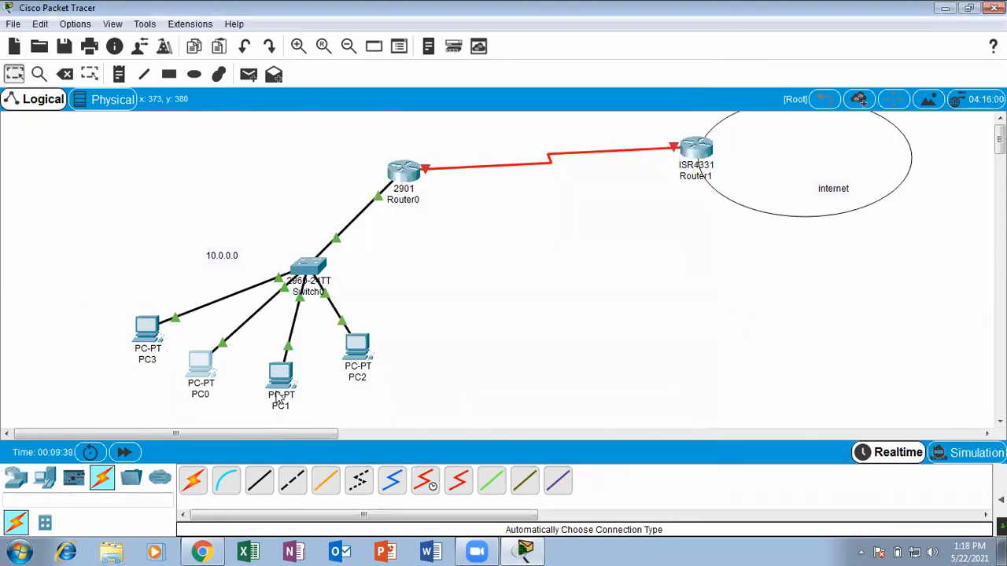
# Set PC1's IP configuration to DHCP and close its window.
pyautogui.click(280, 373)
pyautogui.click(425, 97)
pyautogui.click(355, 171)
pyautogui.click(347, 182)
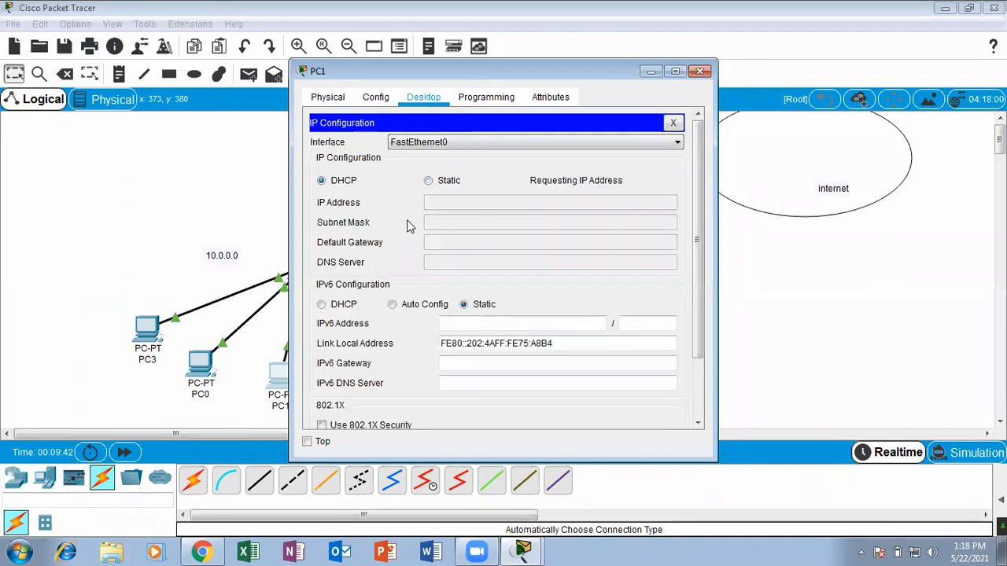
pyautogui.click(699, 72)
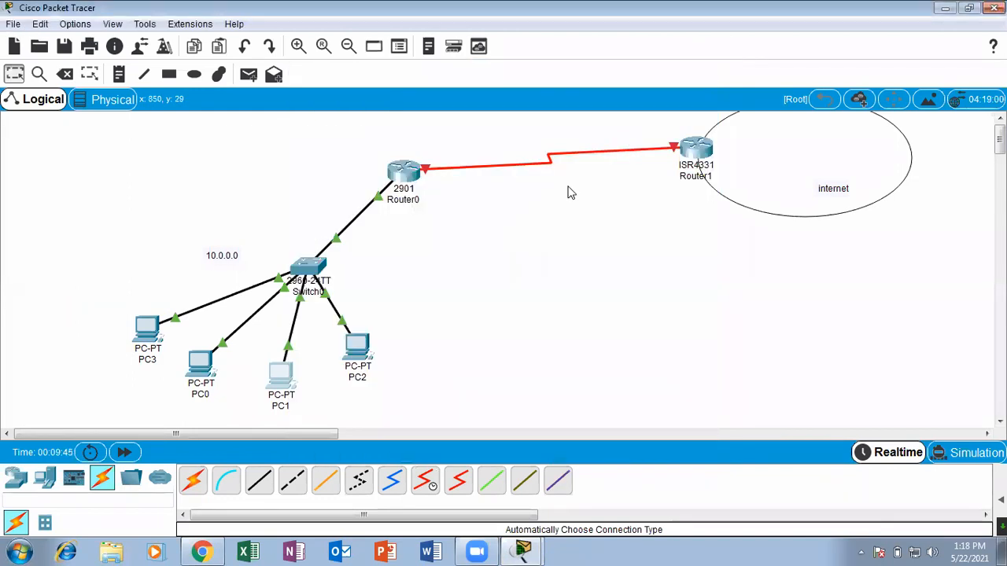
# Set PC2's IP configuration to DHCP and close its window.
pyautogui.click(359, 353)
pyautogui.click(423, 97)
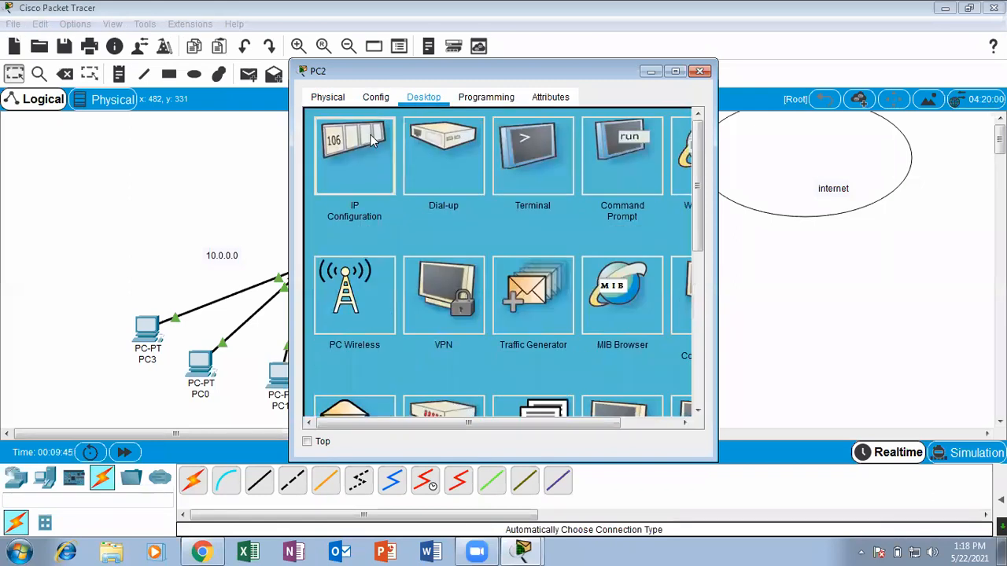
pyautogui.click(324, 189)
pyautogui.click(321, 181)
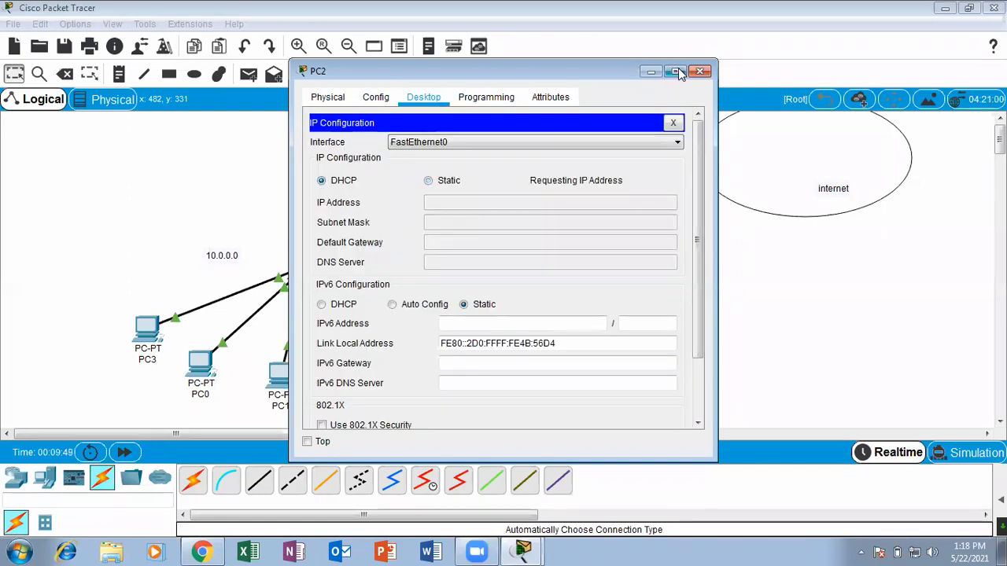
pyautogui.click(699, 72)
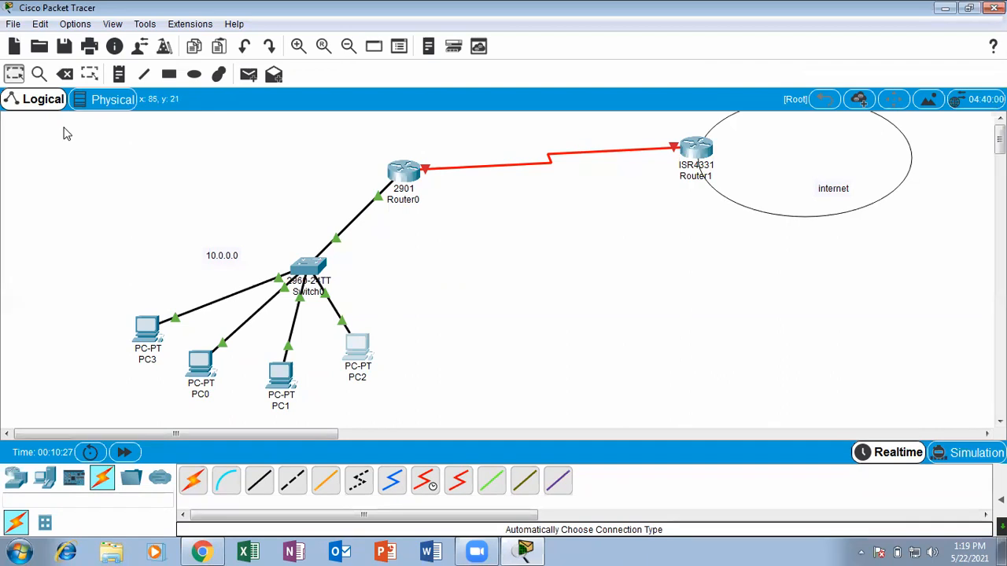
# Place a note reading 20.0.0.1 above the serial link at the Router0 end.
pyautogui.click(118, 74)
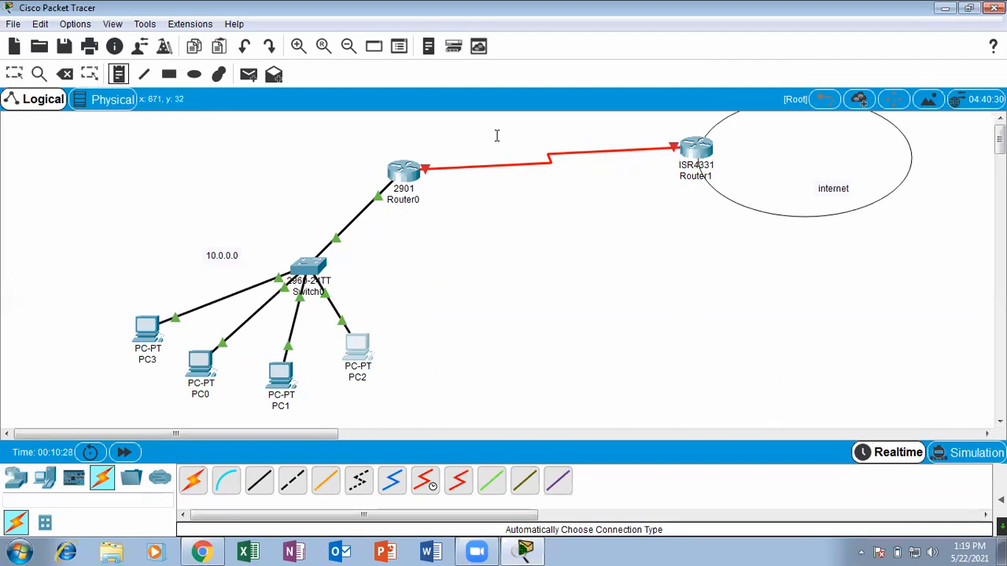
pyautogui.click(440, 145)
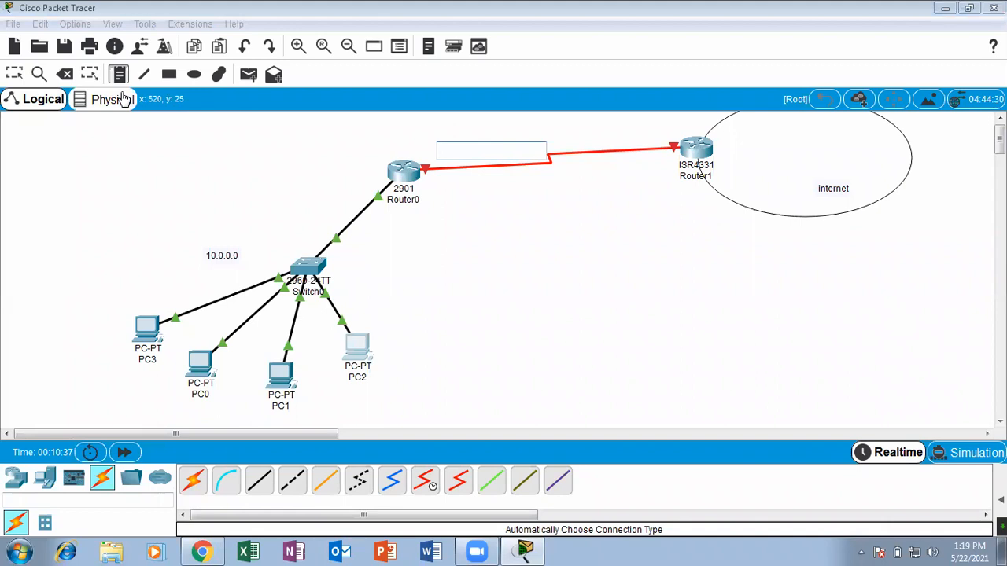
pyautogui.write('20')
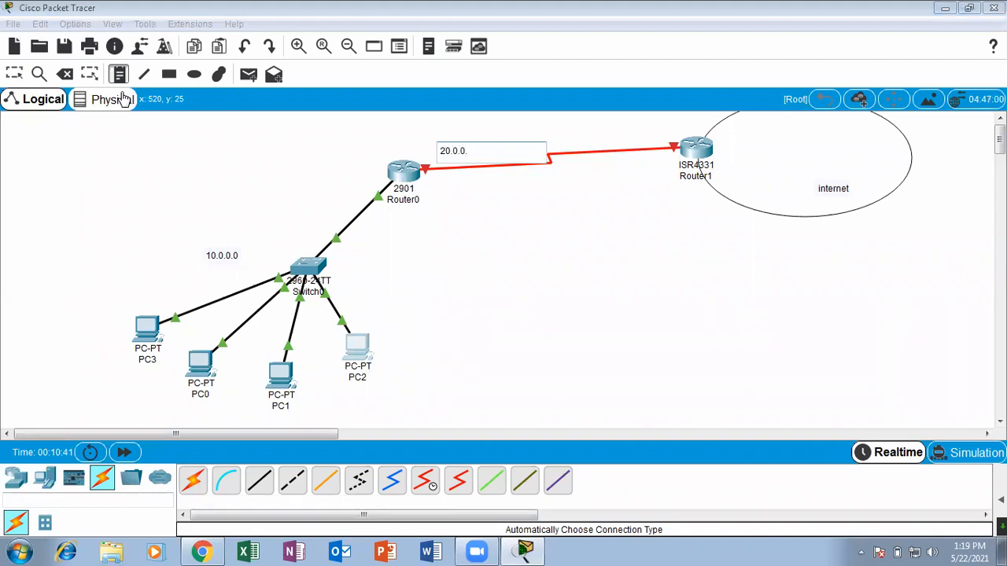
pyautogui.write('.0.0.1')
pyautogui.click(19, 85)
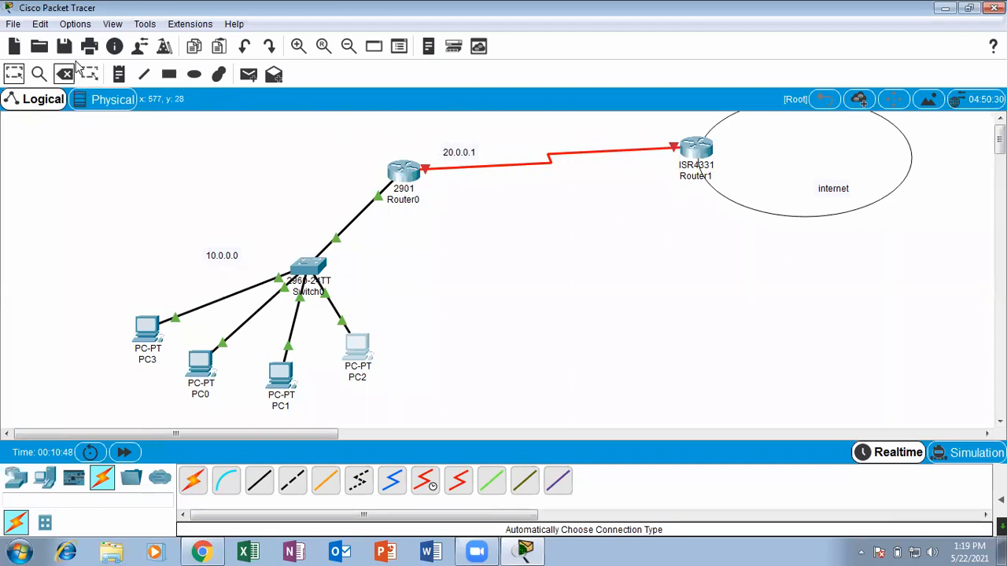
# Place a note reading 20.20.20.20 at the Router1 end of the serial link and shift it slightly away from the router.
pyautogui.click(118, 74)
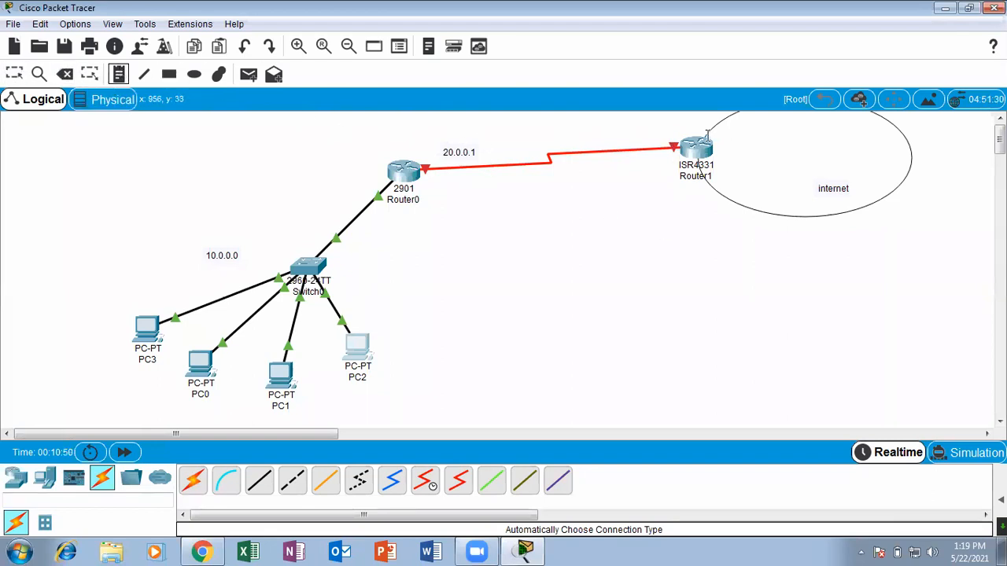
pyautogui.click(634, 128)
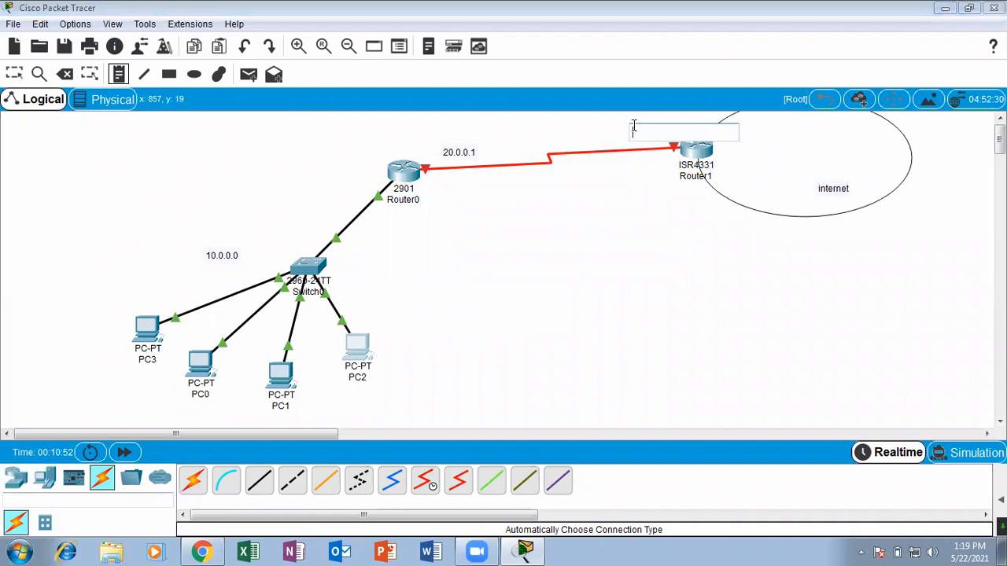
pyautogui.write('20')
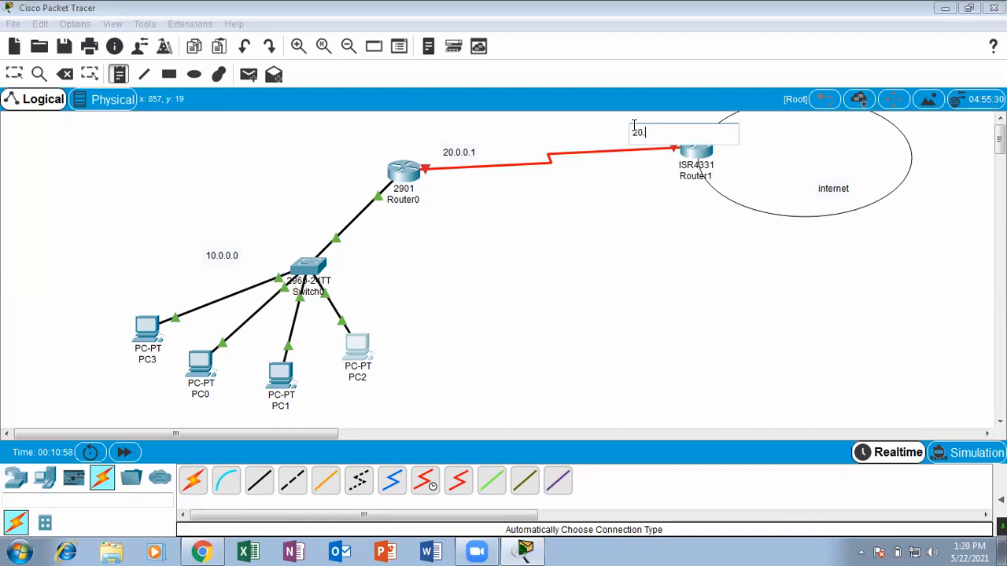
pyautogui.write('.20.20.20')
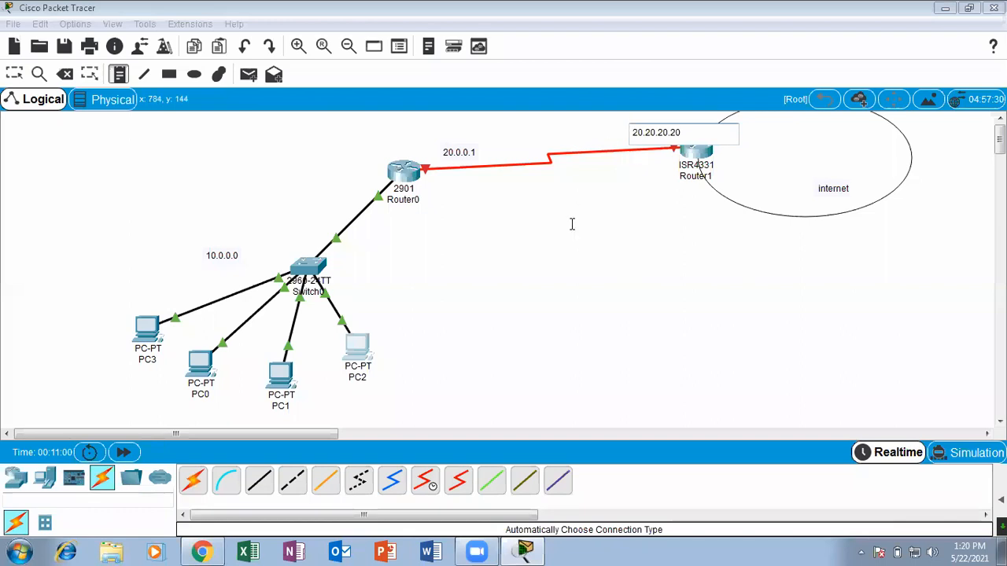
pyautogui.click(15, 74)
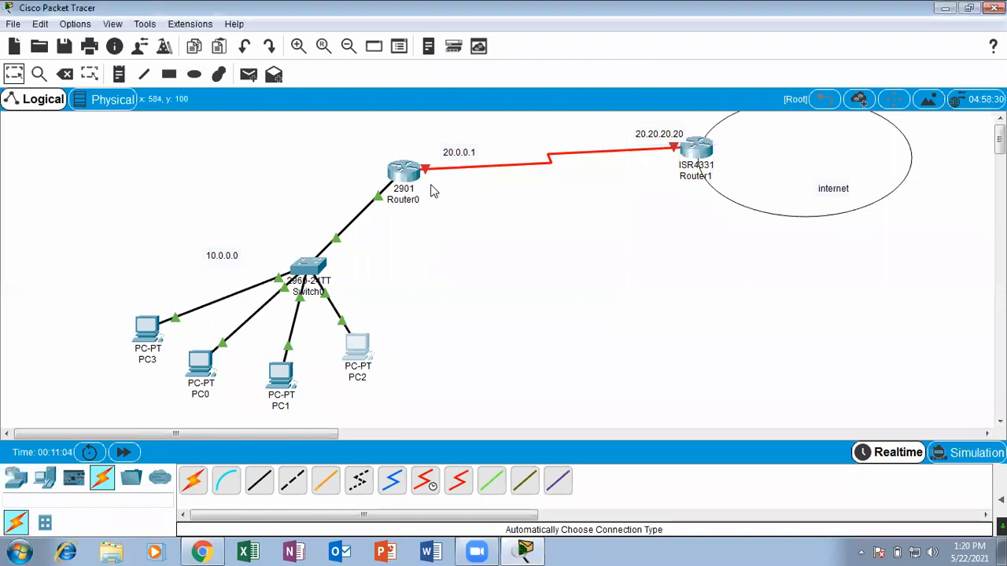
pyautogui.moveTo(667, 136); pyautogui.dragTo(645, 135)
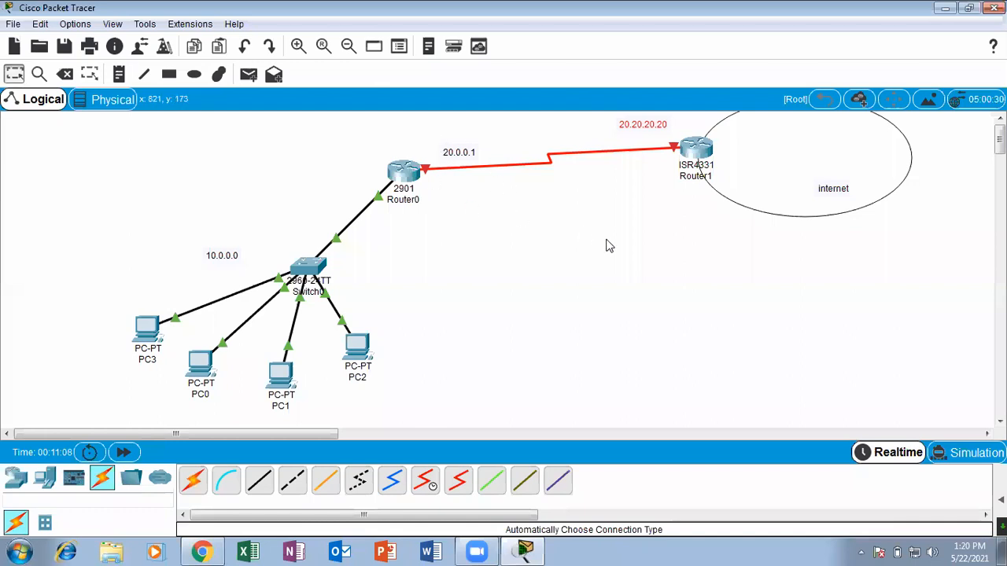
pyautogui.moveTo(425, 171)
pyautogui.click(406, 175)
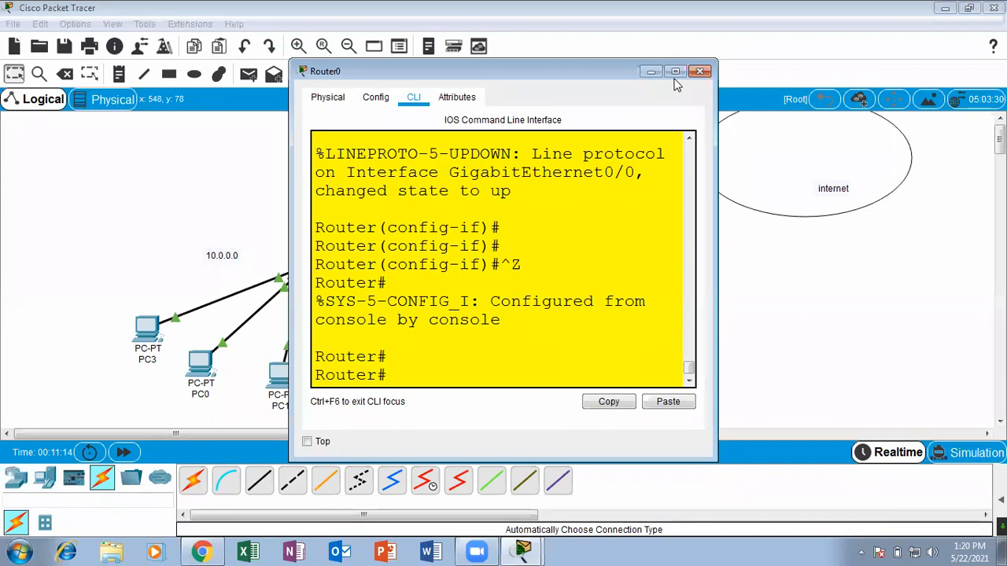
pyautogui.click(674, 71)
pyautogui.tripleClick(315, 444)
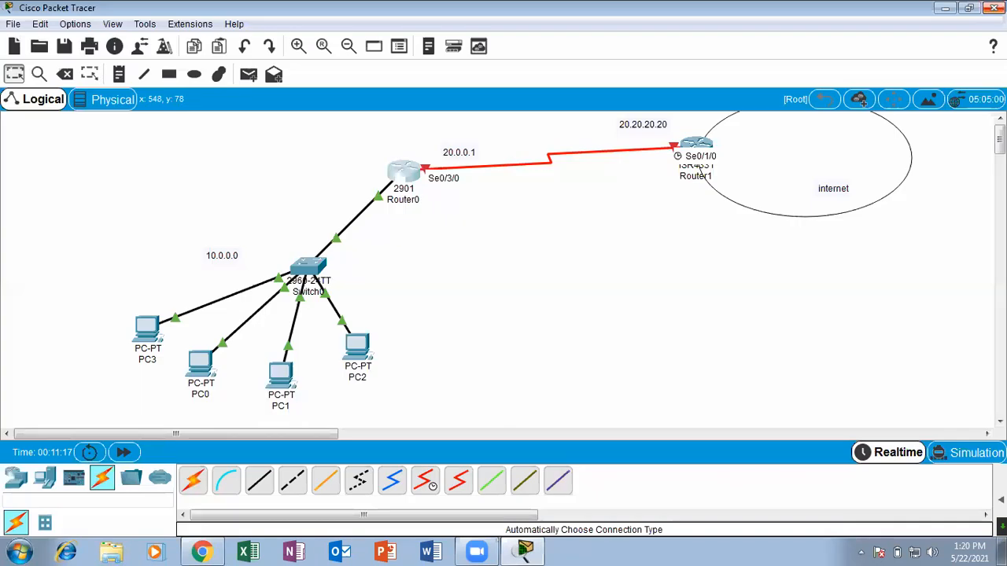
pyautogui.click(993, 7)
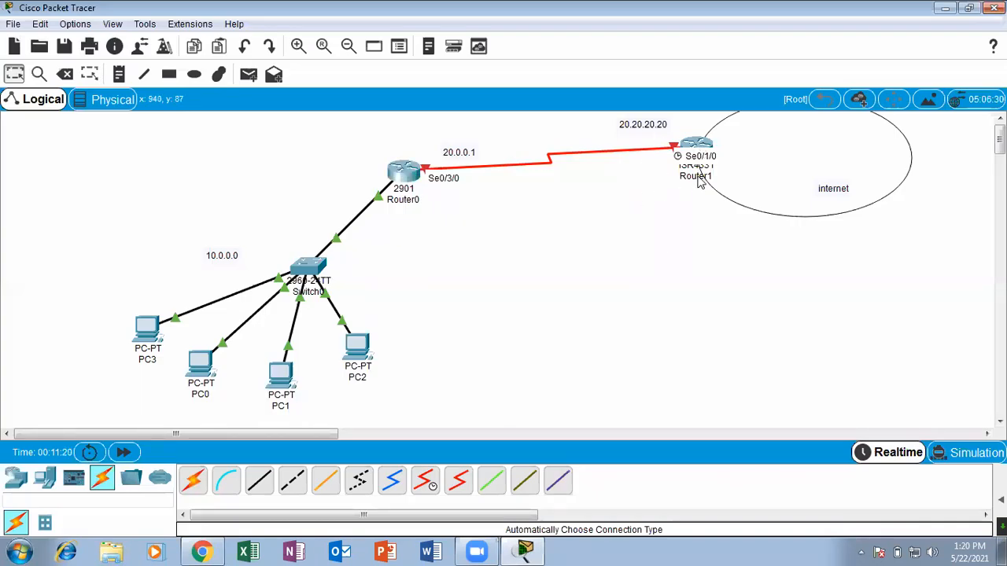
# Nudge Router1 slightly toward the internet ellipse and open its command line in a maximized window.
pyautogui.moveTo(702, 148); pyautogui.dragTo(710, 147)
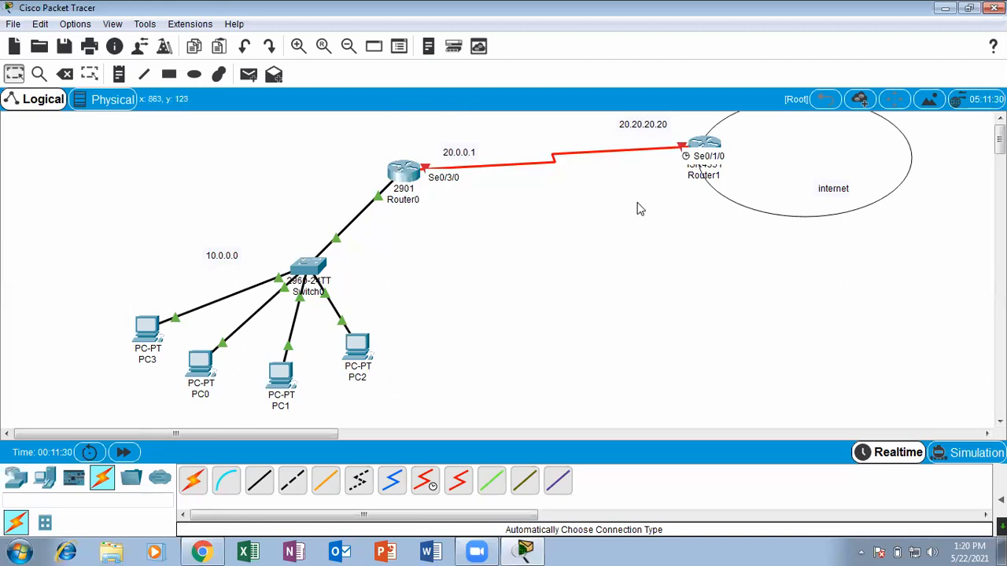
pyautogui.click(701, 145)
pyautogui.click(414, 97)
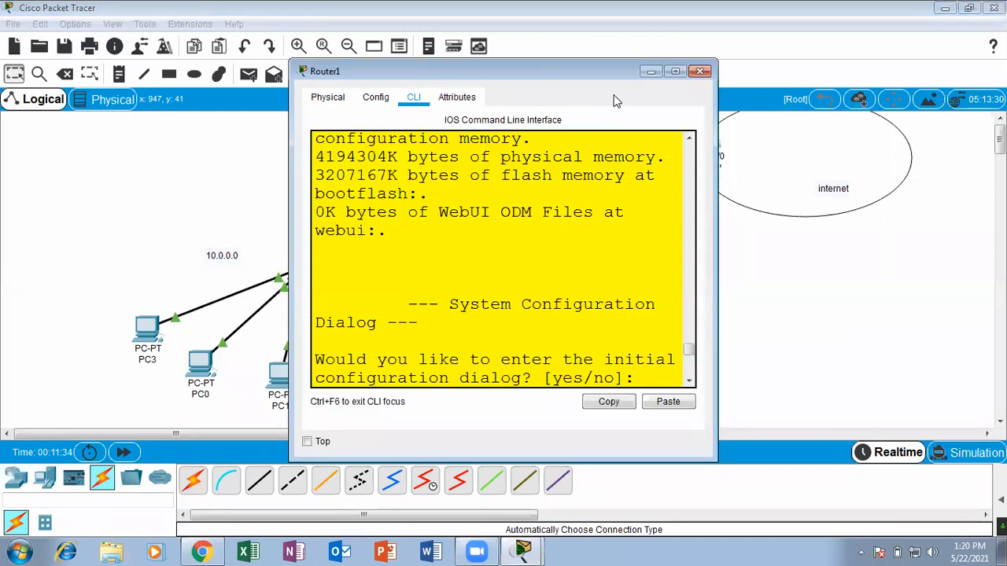
pyautogui.click(675, 72)
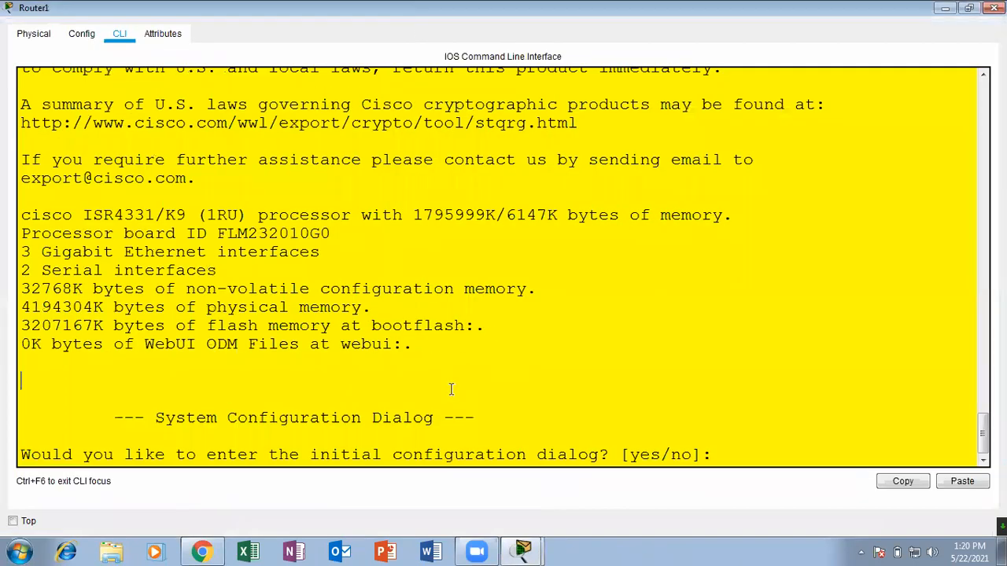
# Answer no to Router1's initial configuration dialog and continue to the user EXEC prompt.
pyautogui.press('Return')
pyautogui.press('Return')
pyautogui.press('Return')
pyautogui.write('no')
pyautogui.press('Return')
pyautogui.press('Return')
pyautogui.press('Return')
pyautogui.press('Return')
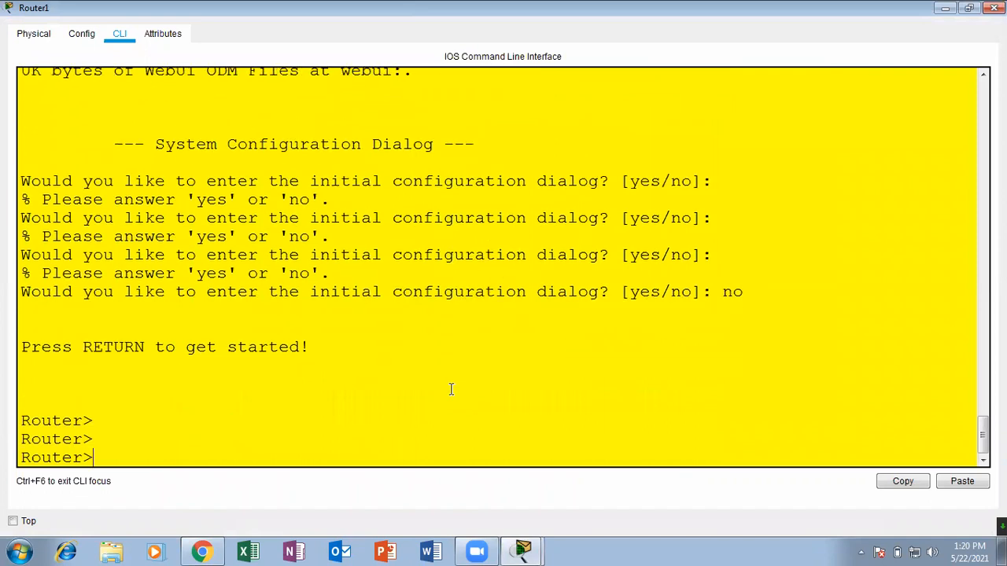
# Enter privileged mode on Router1 with enable, then global configuration mode with configure terminal.
pyautogui.press('Return')
pyautogui.write('ena')
pyautogui.press('Tab')
pyautogui.press('Return')
pyautogui.write('conf')
pyautogui.press('Tab')
pyautogui.write('ter')
# Enter interface configuration mode for serial 0/1/0 on Router1, checking the port label in the topology.
pyautogui.press('Tab')
pyautogui.press('Return')
pyautogui.write('inter')
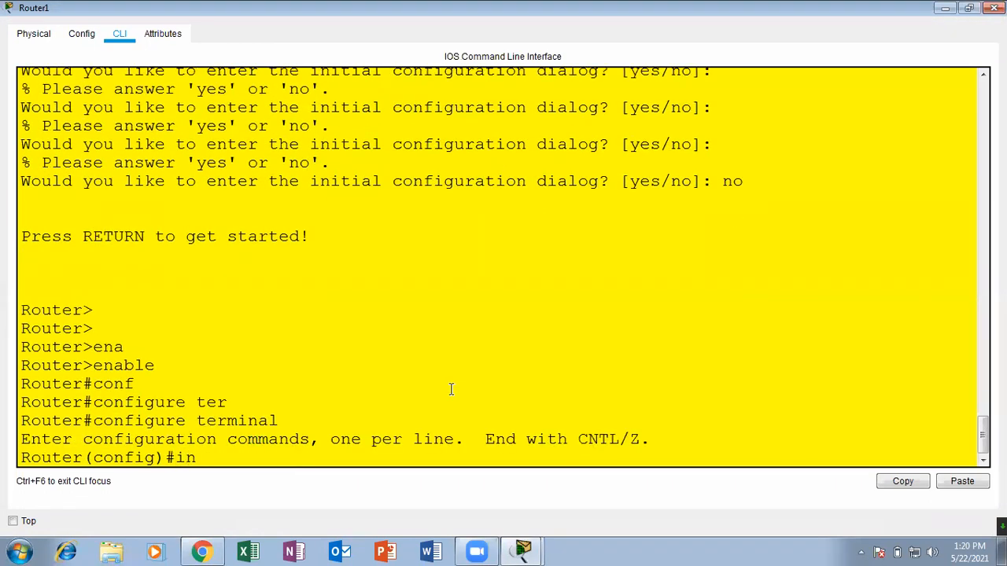
pyautogui.press('Tab')
pyautogui.write('ser')
pyautogui.press('Tab')
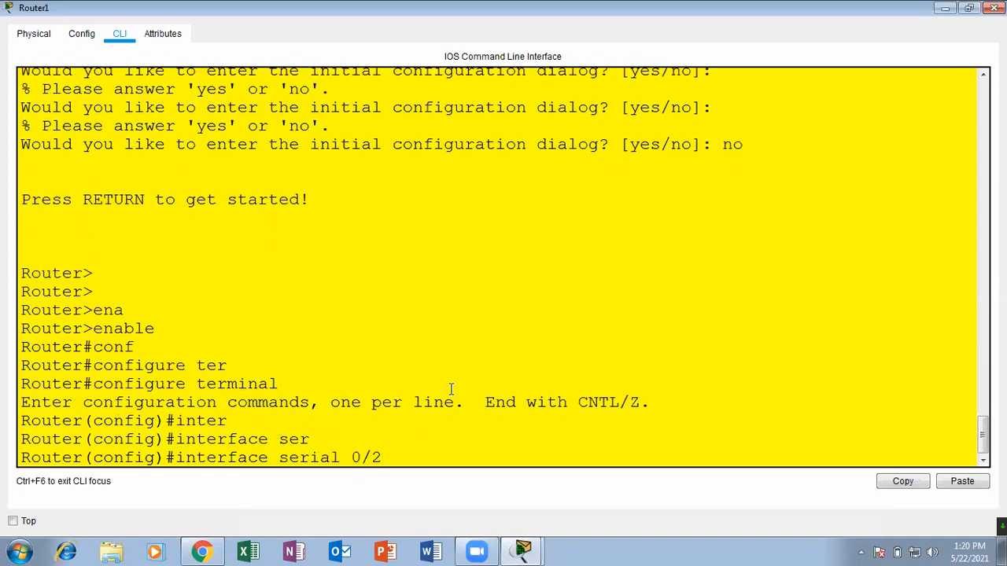
pyautogui.doubleClick(747, 16)
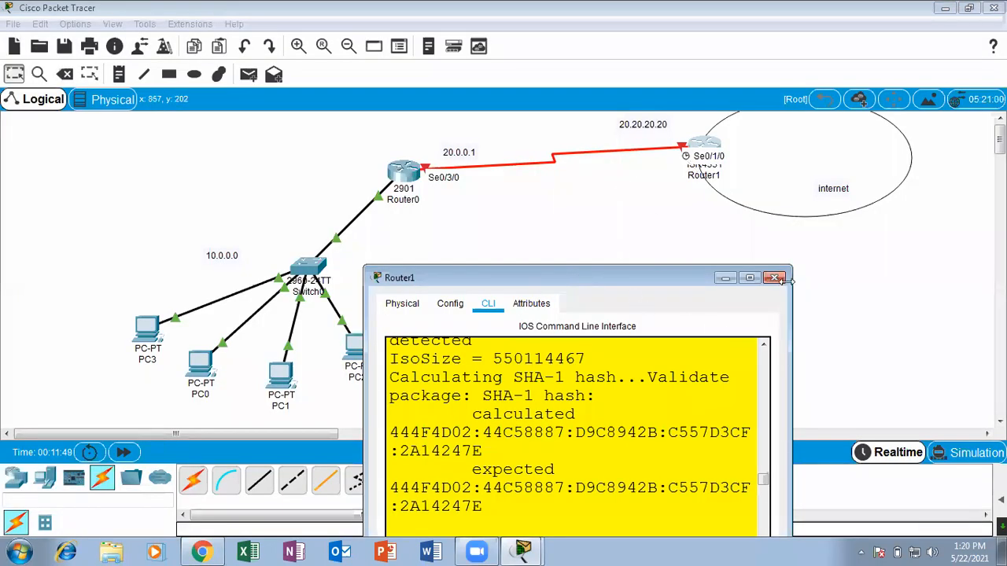
pyautogui.click(751, 279)
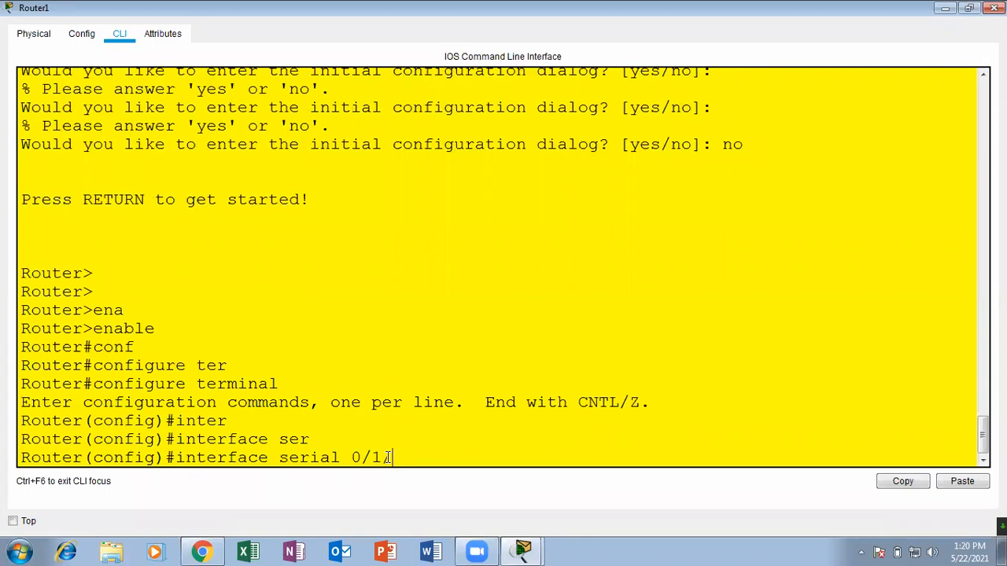
pyautogui.press('Return')
pyautogui.press('Return')
pyautogui.press('Return')
pyautogui.press('Return')
# Assign IP address 20.20.20.20 with mask 255.0.0.0 to Router1's serial interface.
pyautogui.write('ip ad')
pyautogui.press('Tab')
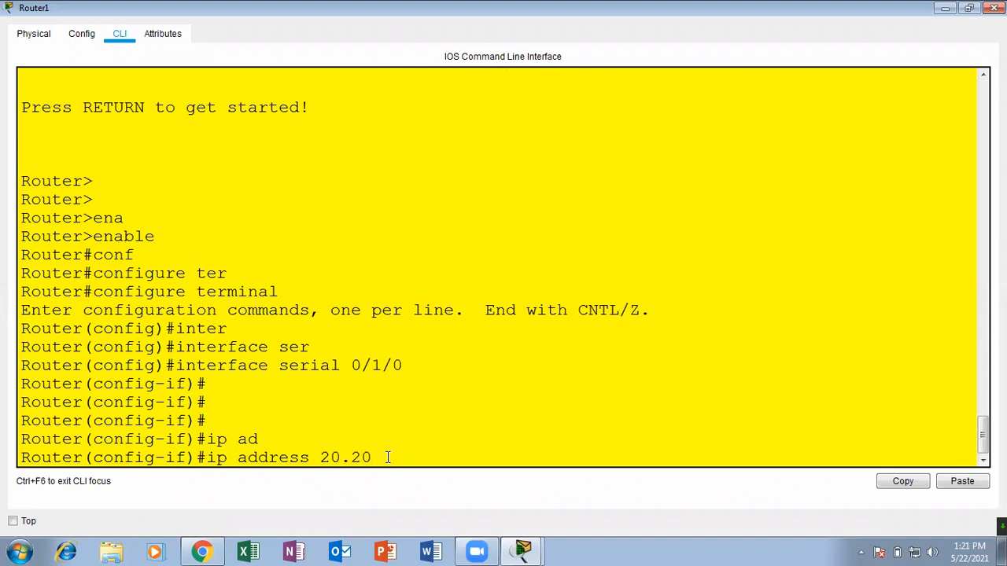
pyautogui.rightClick(388, 459)
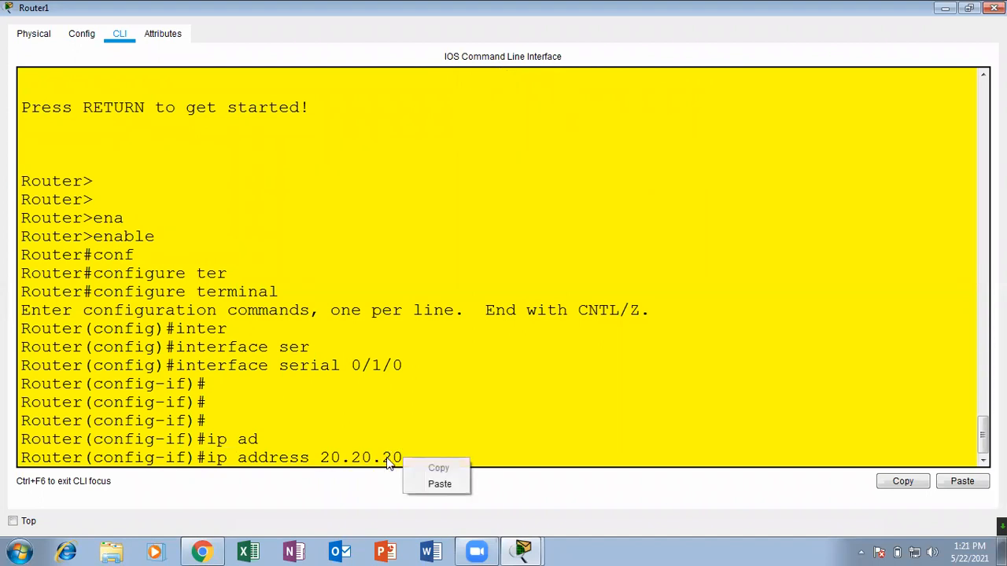
pyautogui.click(444, 445)
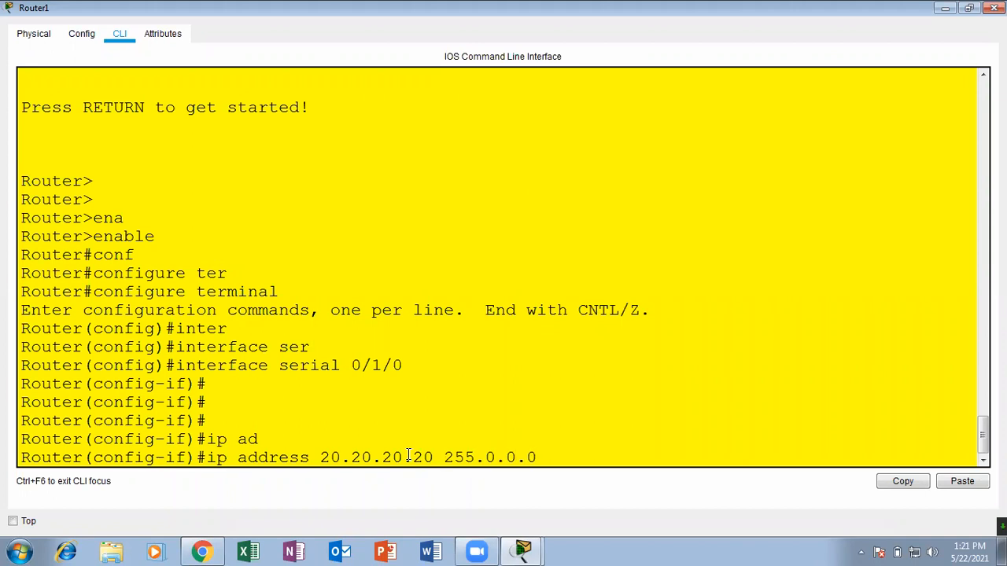
pyautogui.press('Return')
pyautogui.press('Return')
pyautogui.press('Return')
# Enable Router1's serial interface with no shutdown, exit to privileged mode and close the router window.
pyautogui.write('no sh')
pyautogui.press('Tab')
pyautogui.press('Return')
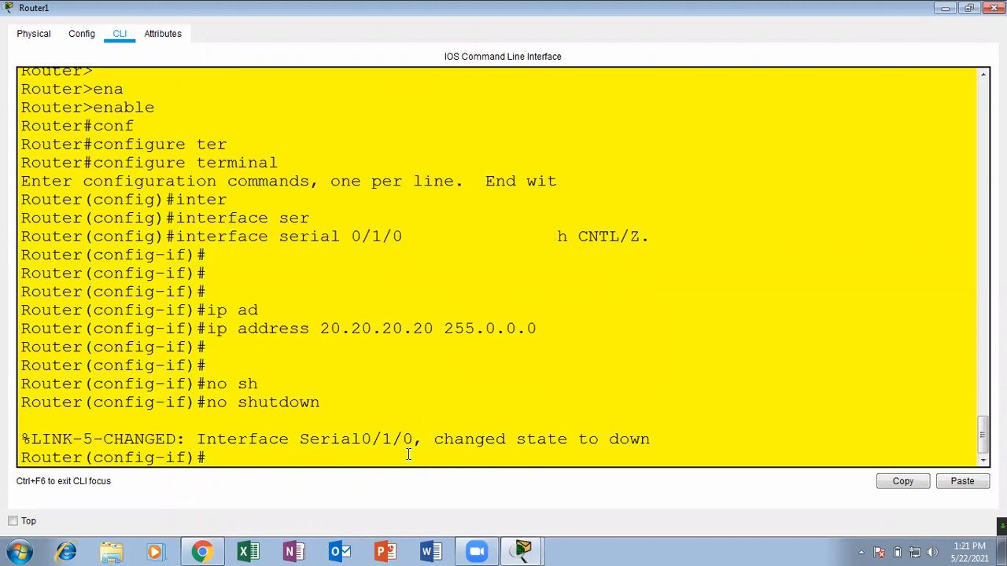
pyautogui.press('Return')
pyautogui.press('Return')
pyautogui.hotkey('ctrl', 'z')
pyautogui.press('Return')
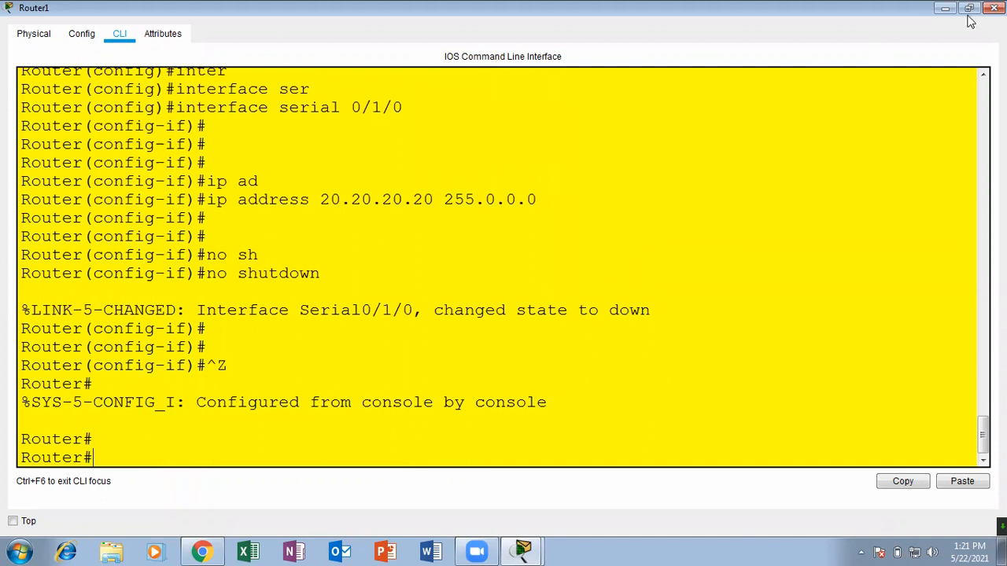
pyautogui.click(993, 7)
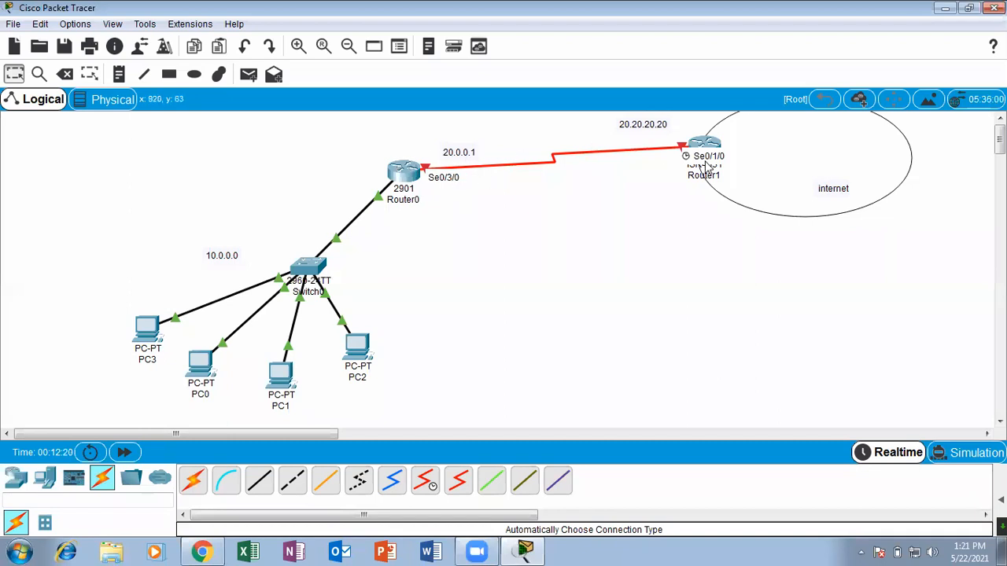
# Open Router0's command line in a maximized window and enter global configuration mode with configure terminal.
pyautogui.click(419, 175)
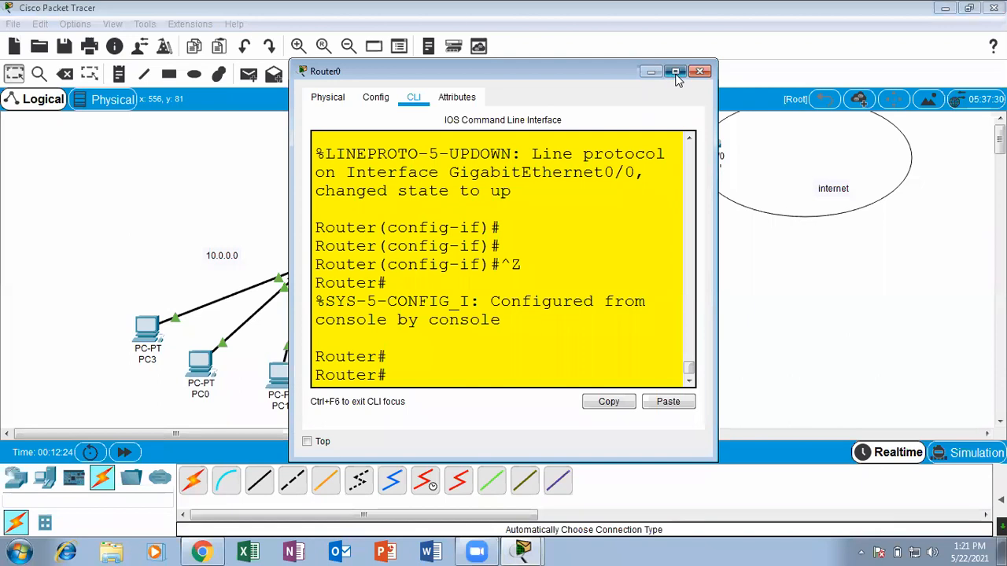
pyautogui.click(674, 72)
pyautogui.press('Return')
pyautogui.press('Return')
pyautogui.write('conf')
pyautogui.press('Tab')
pyautogui.write('ter')
pyautogui.press('Tab')
pyautogui.press('Return')
pyautogui.press('Return')
pyautogui.press('Return')
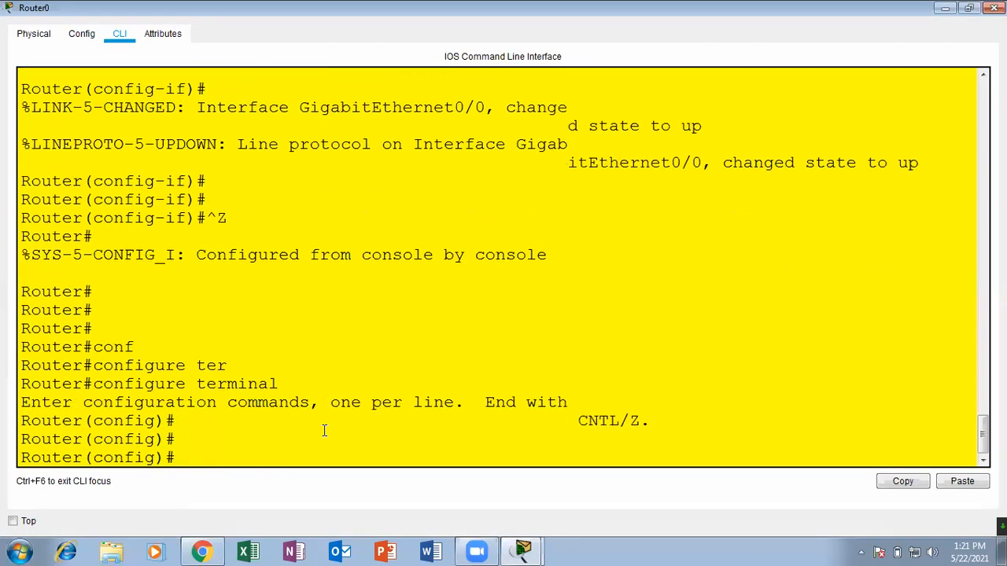
# Try to enter interface configuration mode for serial 0/1/0 on Router0.
pyautogui.write('interface ser')
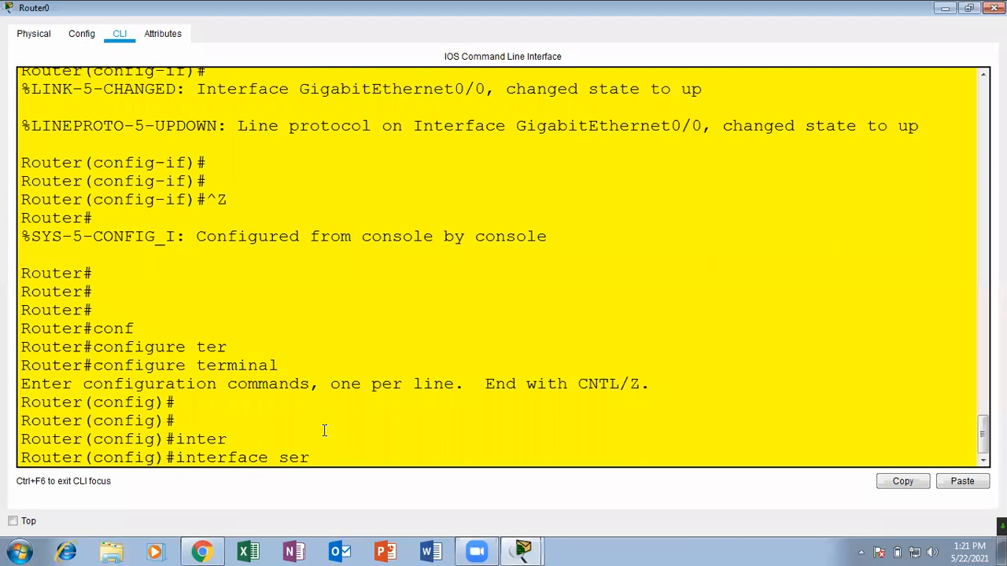
pyautogui.press('Tab')
pyautogui.write('0')
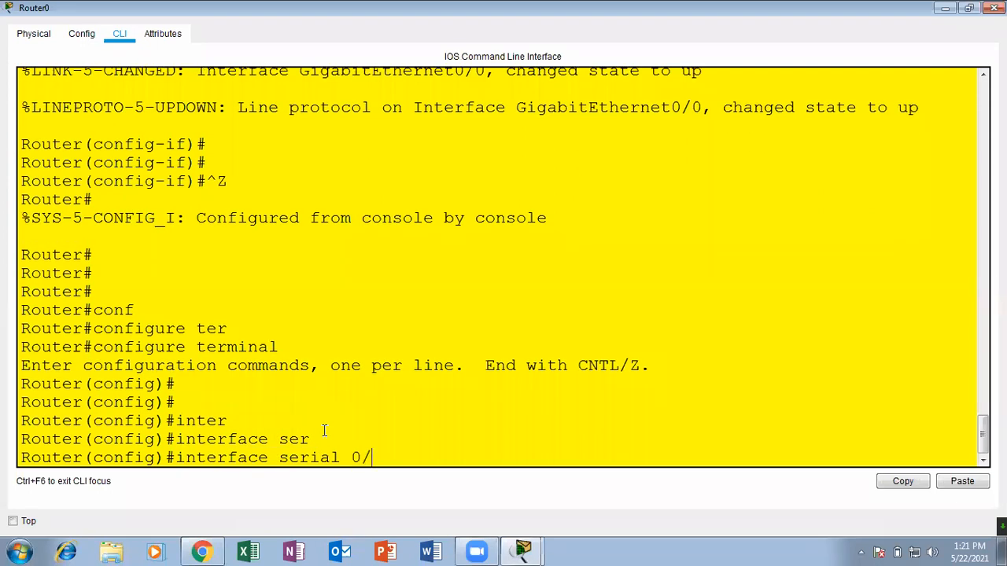
pyautogui.write('/1/')
pyautogui.write('0')
pyautogui.press('Return')
# Enter interface configuration mode for serial 0/3/0 on Router0, reusing the previous interface command.
pyautogui.press('Return')
pyautogui.press('Return')
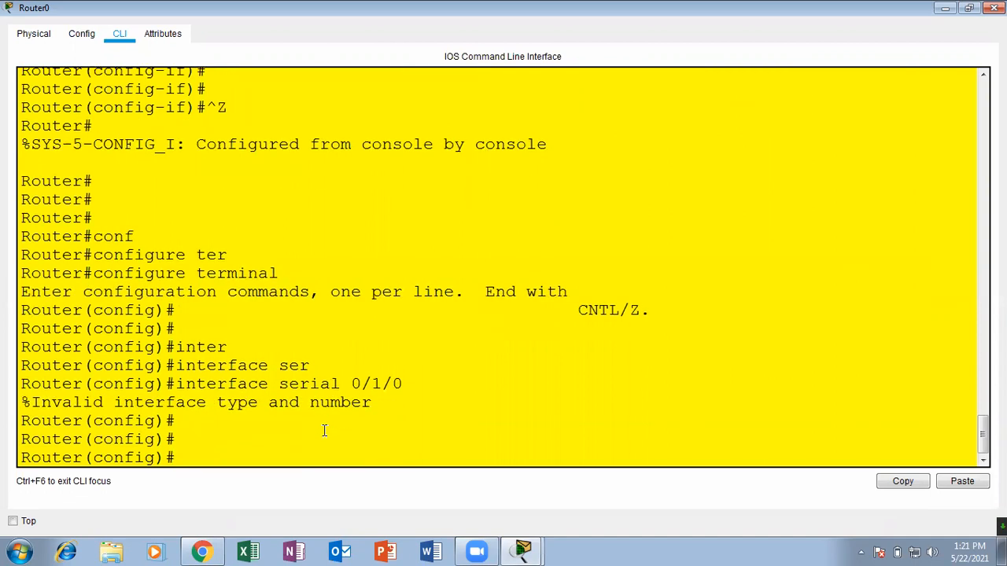
pyautogui.press('Return')
pyautogui.press('Up')
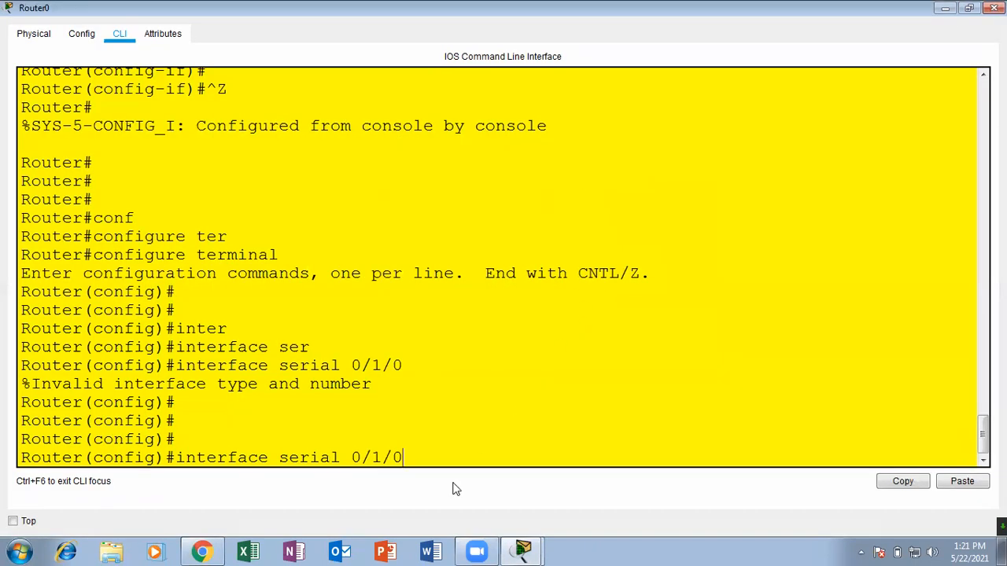
pyautogui.press('BackSpace')
pyautogui.press('BackSpace')
pyautogui.press('BackSpace')
pyautogui.write('3/0')
pyautogui.press('Return')
pyautogui.press('Return')
pyautogui.press('Return')
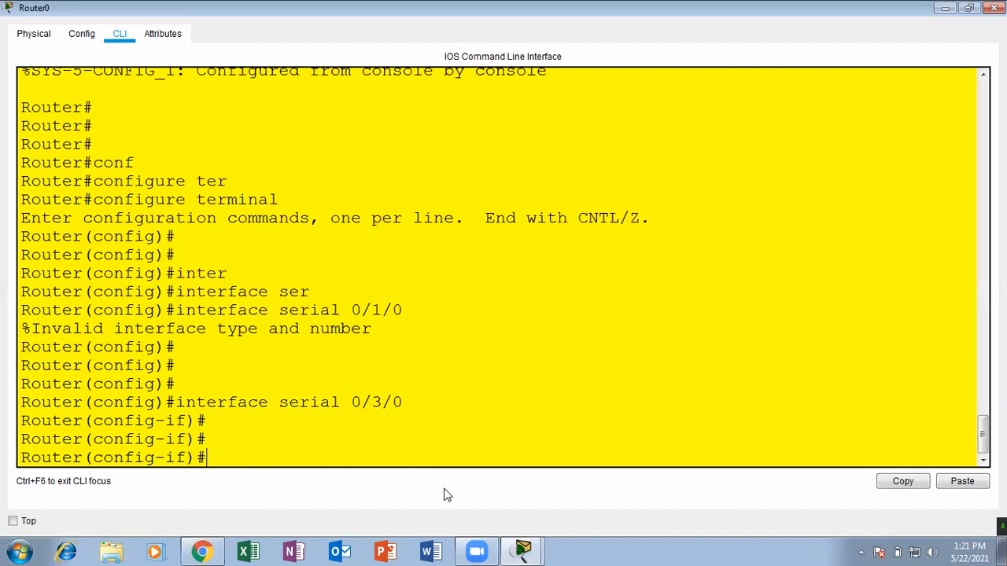
# Assign IP address 20.0.0.1 with mask 255.0.0.0 to Router0's serial 0/3/0 interface.
pyautogui.write('u')
pyautogui.press('BackSpace')
pyautogui.write('ip ad')
pyautogui.press('Tab')
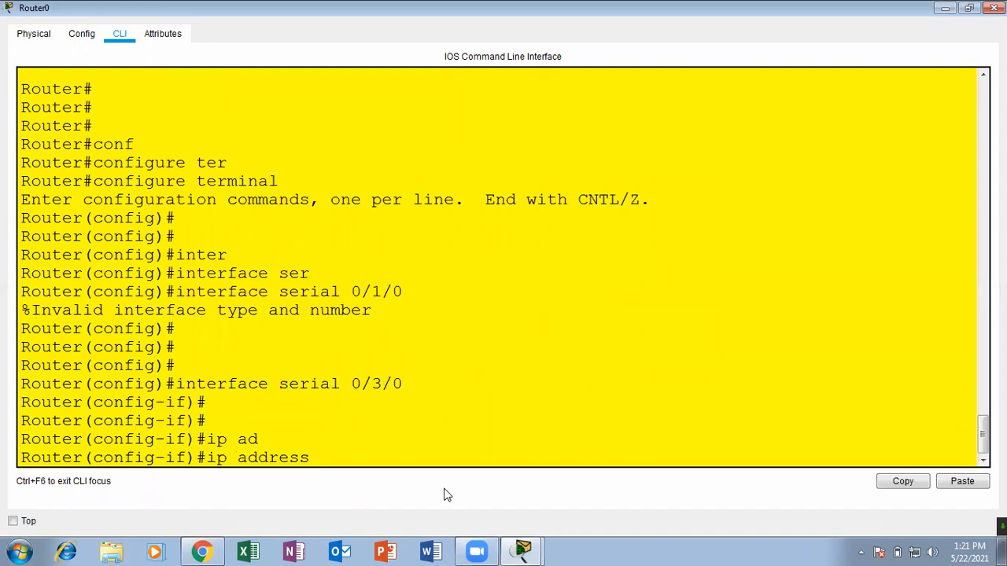
pyautogui.write('20.0.0.1 255.0.0.0')
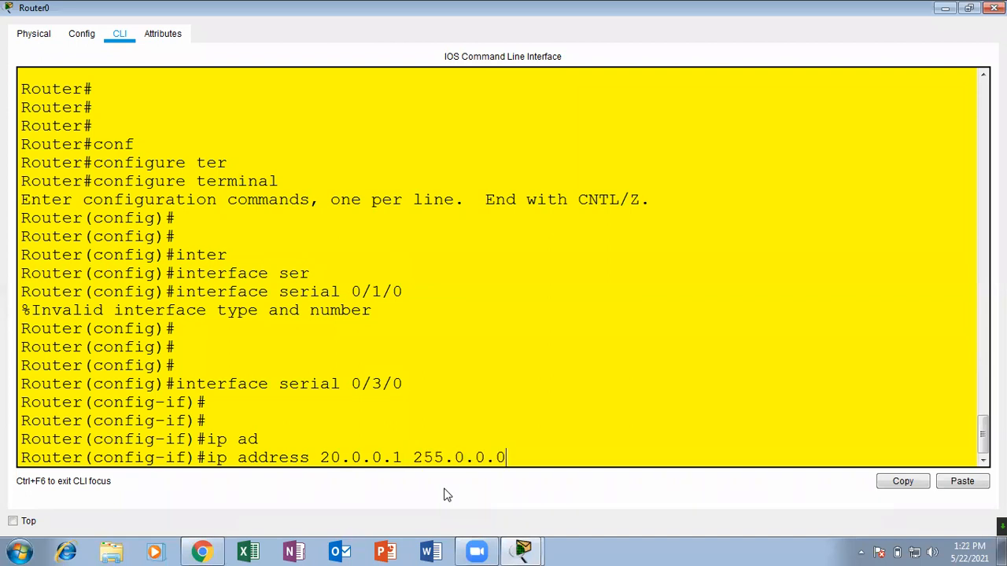
pyautogui.press('Return')
# Enable Router0's serial interface with no shutdown, exit to privileged mode and close the router window.
pyautogui.press('Return')
pyautogui.press('Return')
pyautogui.write('no sh')
pyautogui.press('Tab')
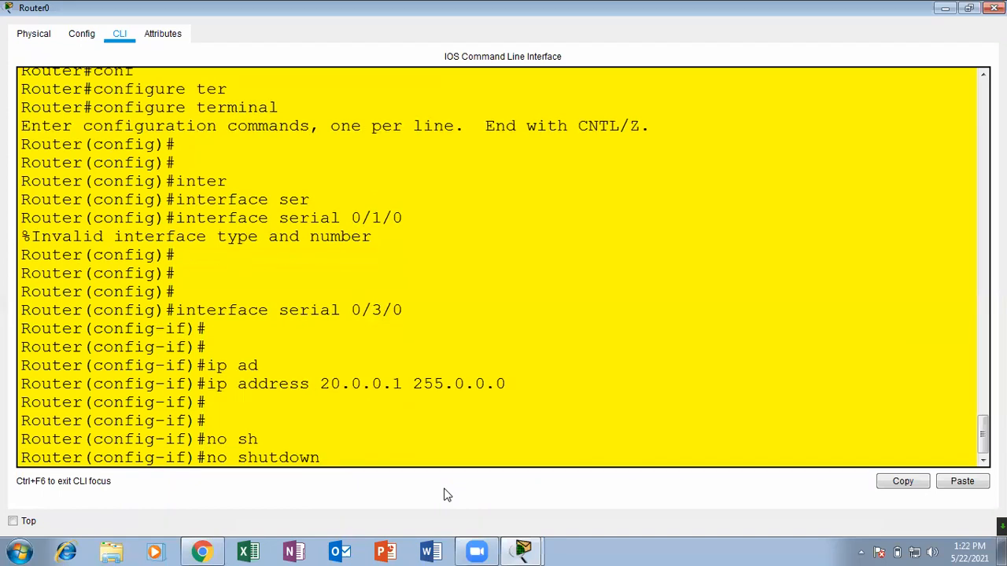
pyautogui.press('Return')
pyautogui.press('Return')
pyautogui.hotkey('ctrl', 'z')
pyautogui.press('Return')
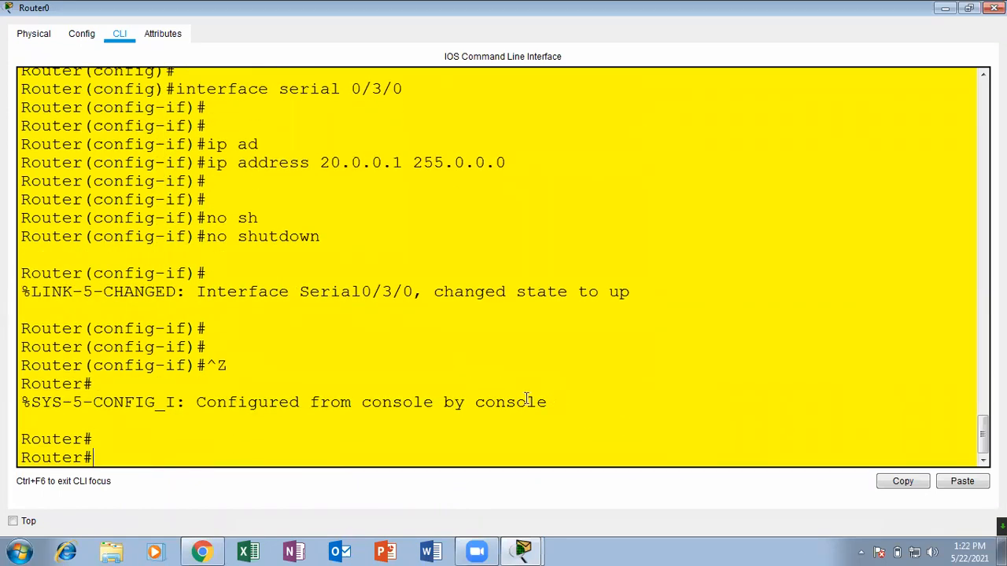
pyautogui.click(994, 8)
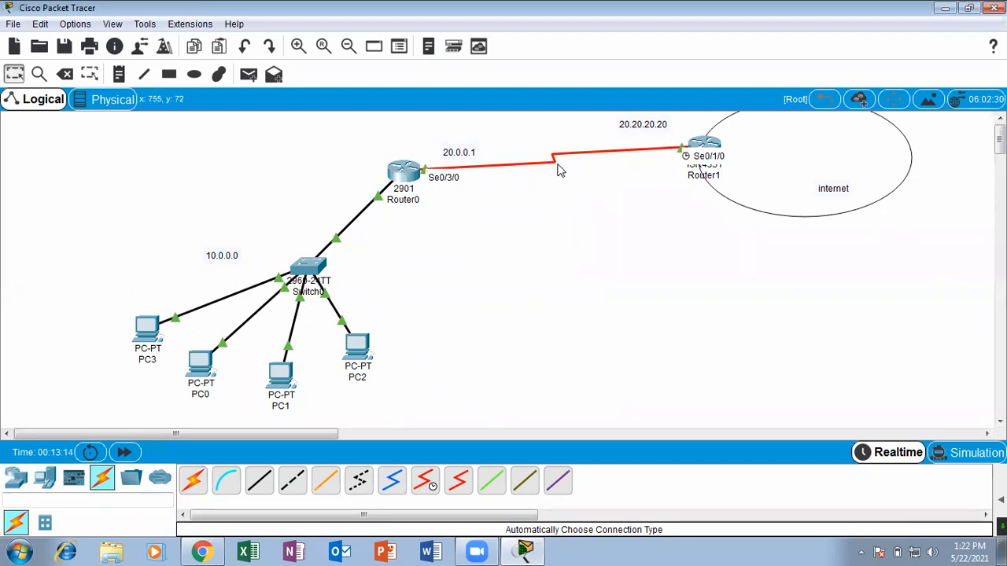
# Open Router1's command line in a maximized window and bring up a fresh privileged prompt.
pyautogui.click(705, 141)
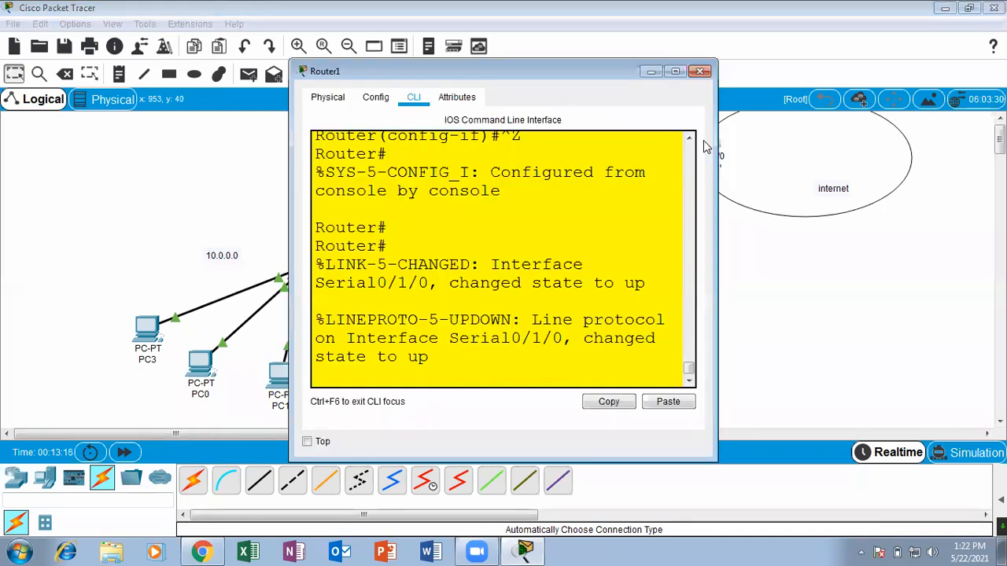
pyautogui.click(675, 72)
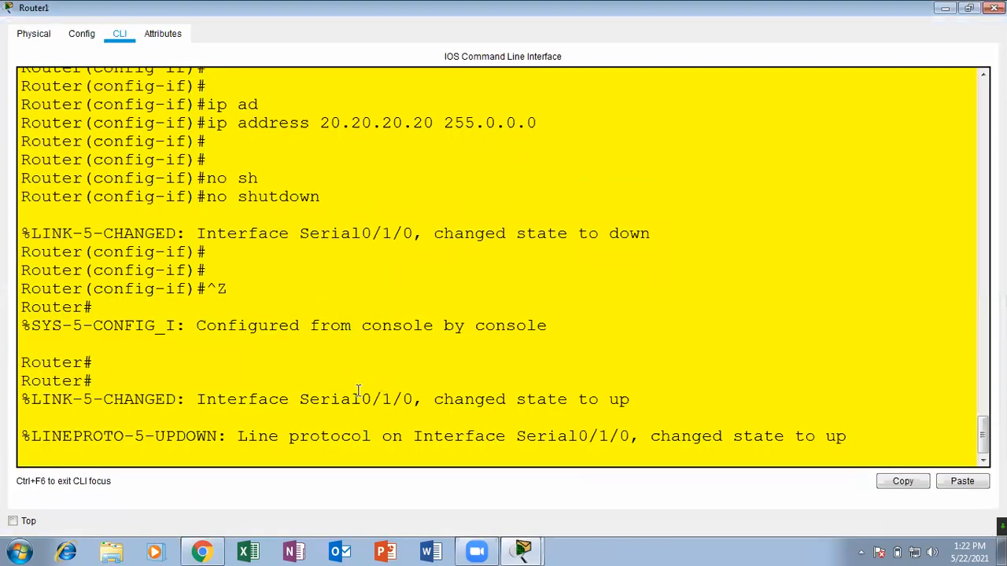
pyautogui.press('Return')
pyautogui.press('Return')
pyautogui.press('Return')
pyautogui.press('Return')
# Show the interface details of serial 0/1/0 on Router1 with sh interfaces serial 0/1/0.
pyautogui.write('sh ')
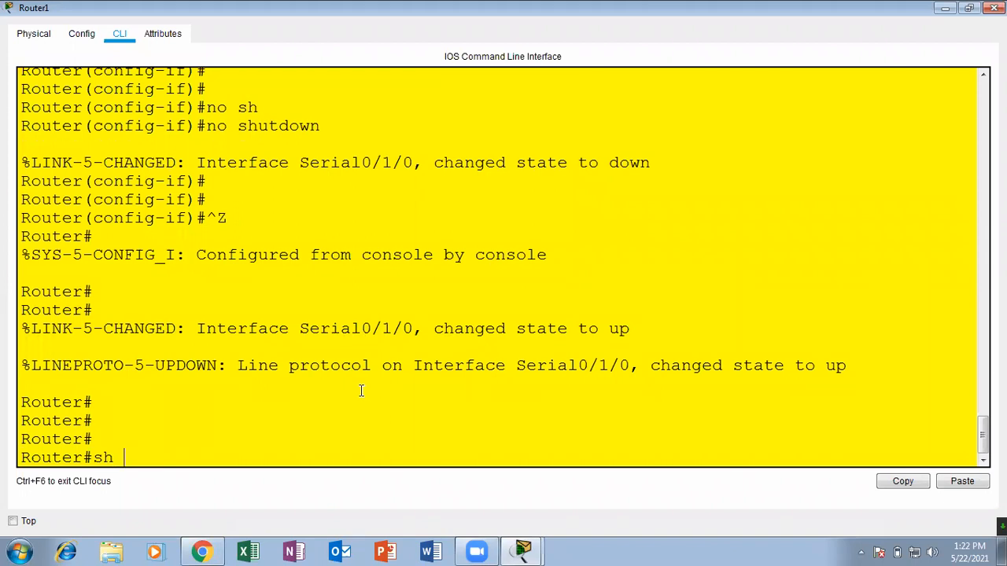
pyautogui.write('inter')
pyautogui.press('Tab')
pyautogui.write('se')
pyautogui.press('Tab')
pyautogui.write('0')
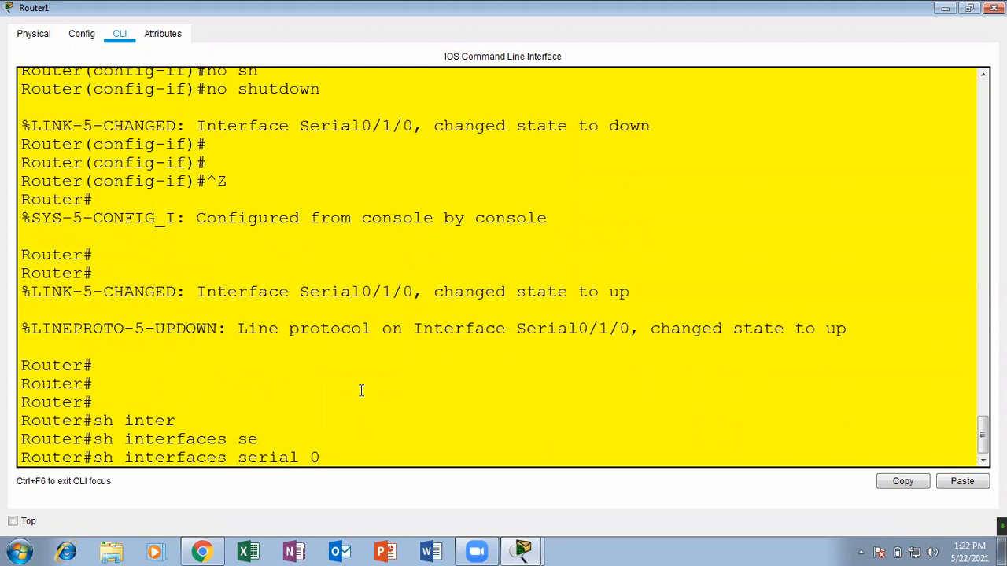
pyautogui.write('/1/0')
pyautogui.press('Return')
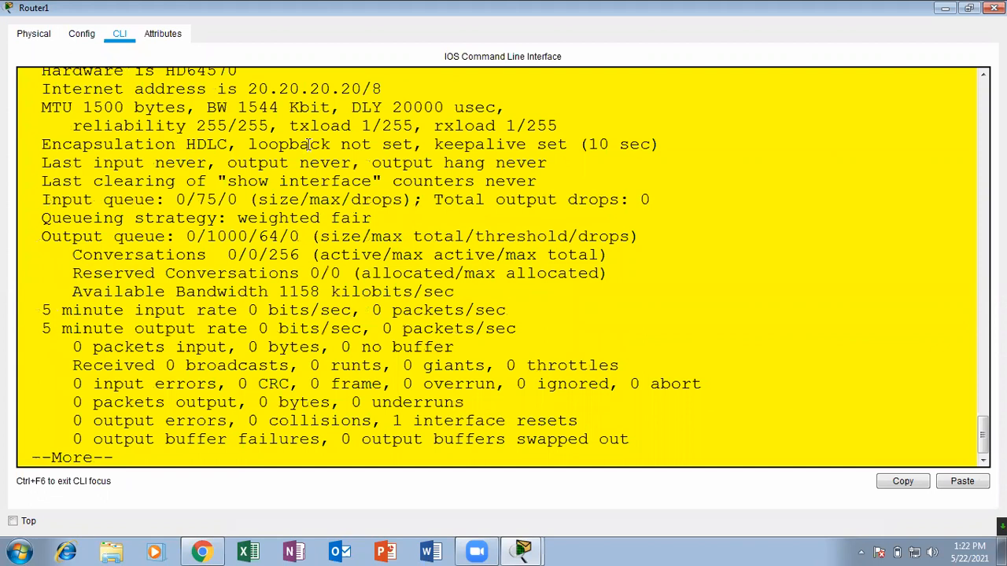
# Highlight the encapsulation type in the interface output and page through the rest back to the prompt.
pyautogui.moveTo(229, 144); pyautogui.dragTo(45, 141)
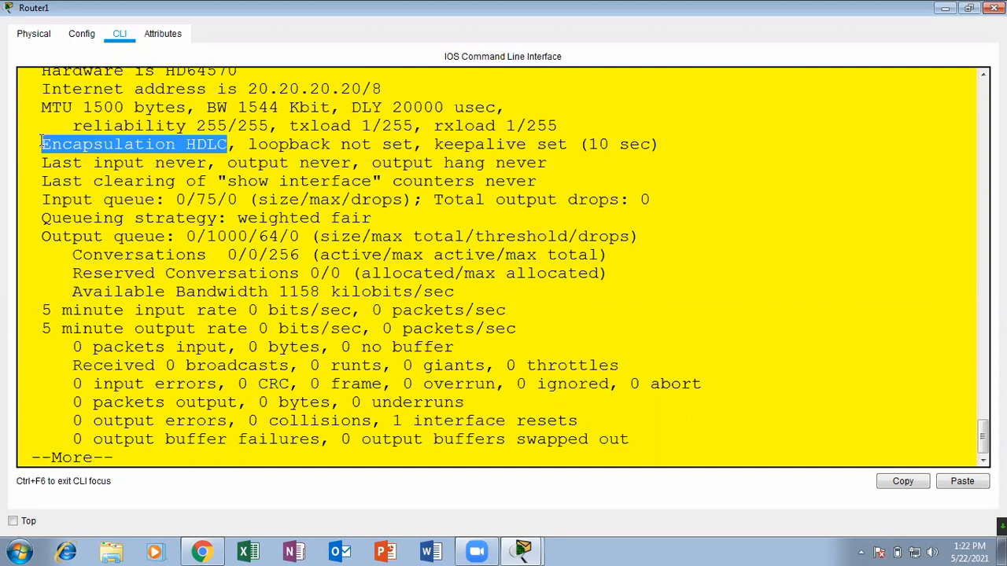
pyautogui.click(376, 380)
pyautogui.press('Return')
# Enter global configuration mode on Router1 with configure terminal.
pyautogui.press('Return')
pyautogui.press('Return')
pyautogui.press('Return')
pyautogui.press('Return')
pyautogui.press('Return')
pyautogui.press('Return')
pyautogui.press('Return')
pyautogui.press('Return')
pyautogui.press('Return')
pyautogui.press('Return')
pyautogui.press('Return')
pyautogui.press('Return')
pyautogui.press('Return')
pyautogui.press('Return')
pyautogui.write('conf')
pyautogui.press('Tab')
pyautogui.write('ter')
pyautogui.press('Tab')
pyautogui.press('Return')
pyautogui.press('Return')
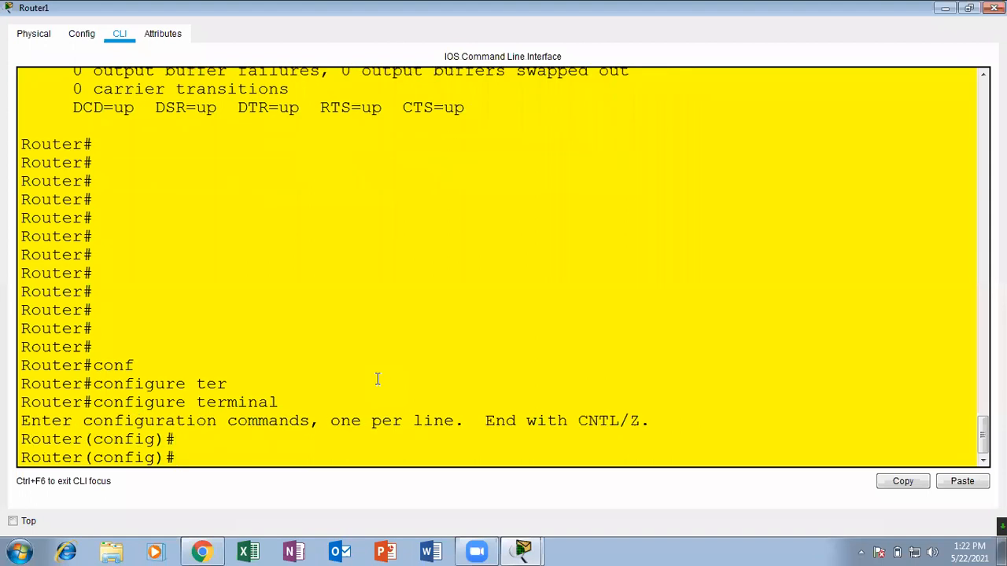
# Set Router1's hostname to ISP and close its window.
pyautogui.write('hos')
pyautogui.press('Tab')
pyautogui.write('ISP')
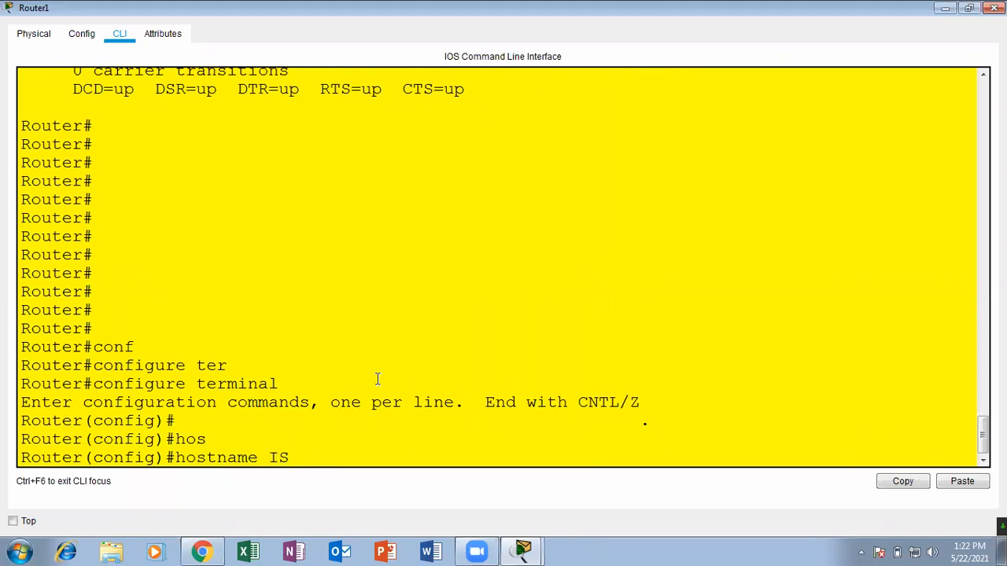
pyautogui.press('Return')
pyautogui.press('Return')
pyautogui.press('Return')
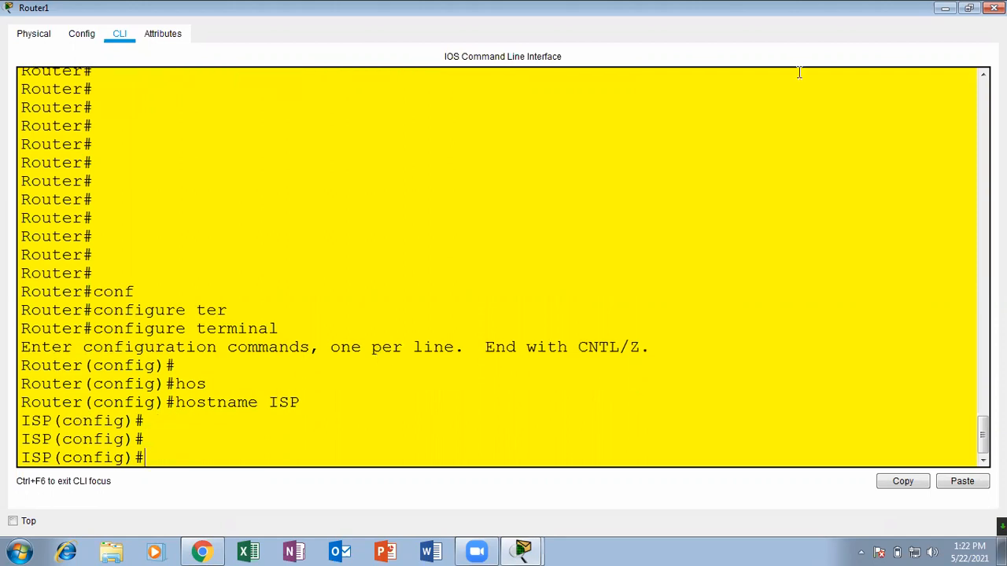
pyautogui.click(993, 8)
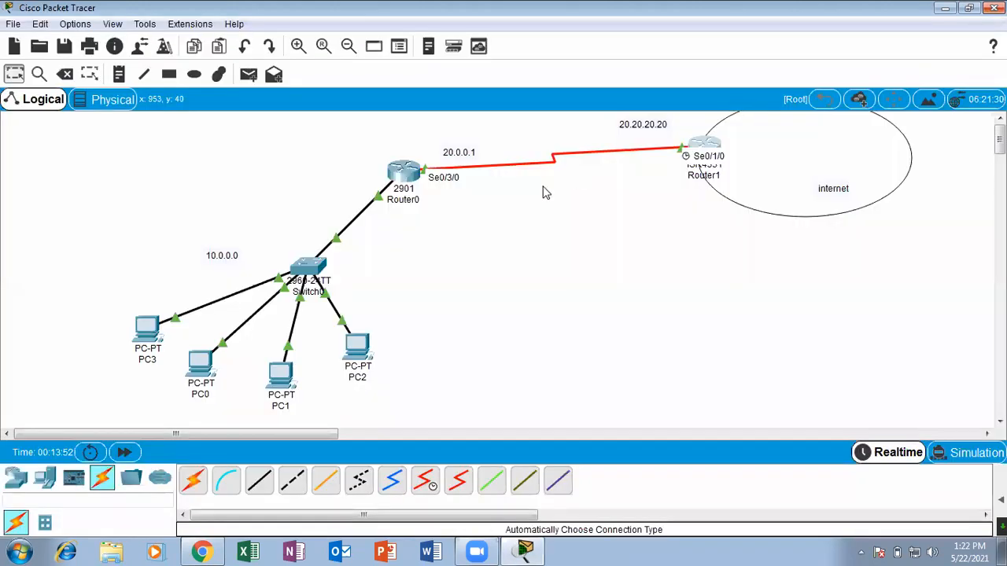
# Reopen Router0's command line in a maximized window and enter global configuration mode with configure terminal.
pyautogui.click(406, 175)
pyautogui.click(670, 72)
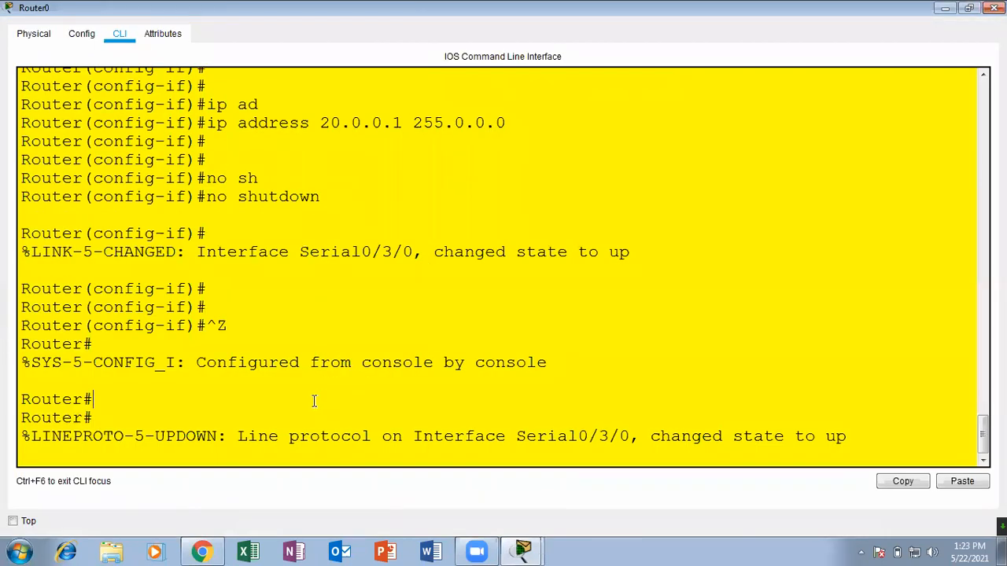
pyautogui.press('Return')
pyautogui.press('Return')
pyautogui.press('Return')
pyautogui.press('Return')
pyautogui.write('conf')
pyautogui.press('Tab')
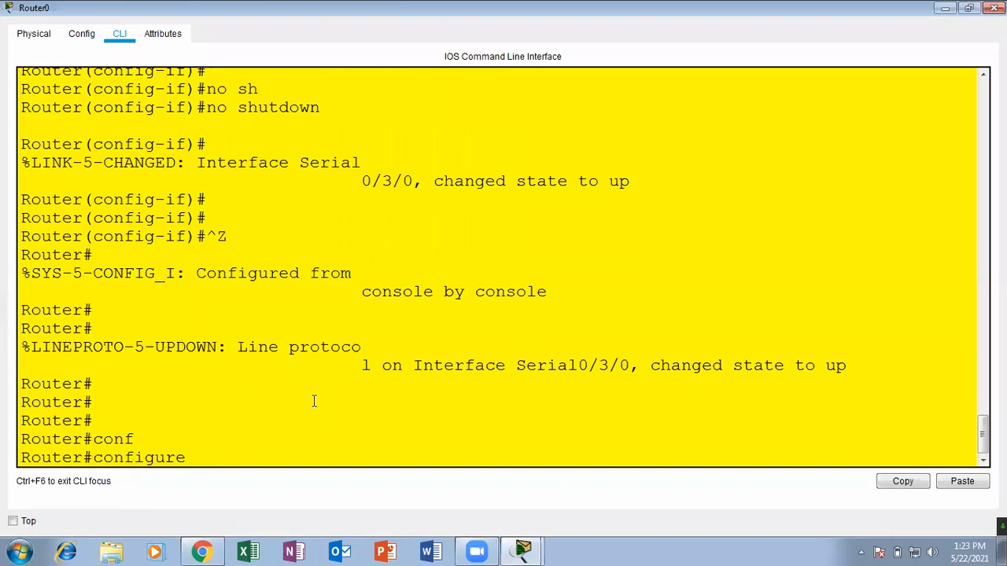
pyautogui.write('ter')
pyautogui.press('Tab')
pyautogui.press('Return')
pyautogui.press('Return')
pyautogui.press('Return')
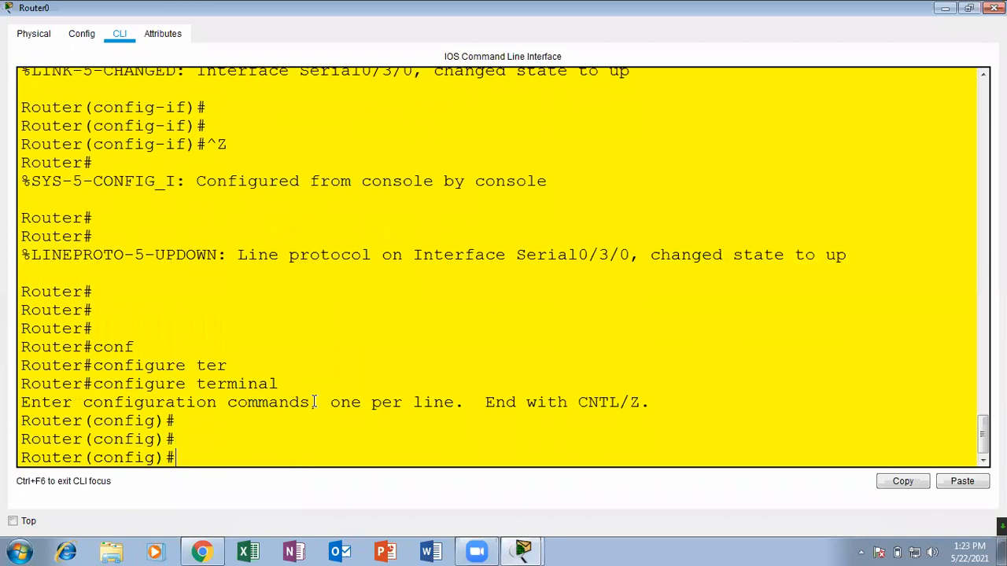
# Set Router0's hostname to HDFC, return to privileged EXEC mode and minimize its window.
pyautogui.write('hos')
pyautogui.press('Tab')
pyautogui.write('HDFC')
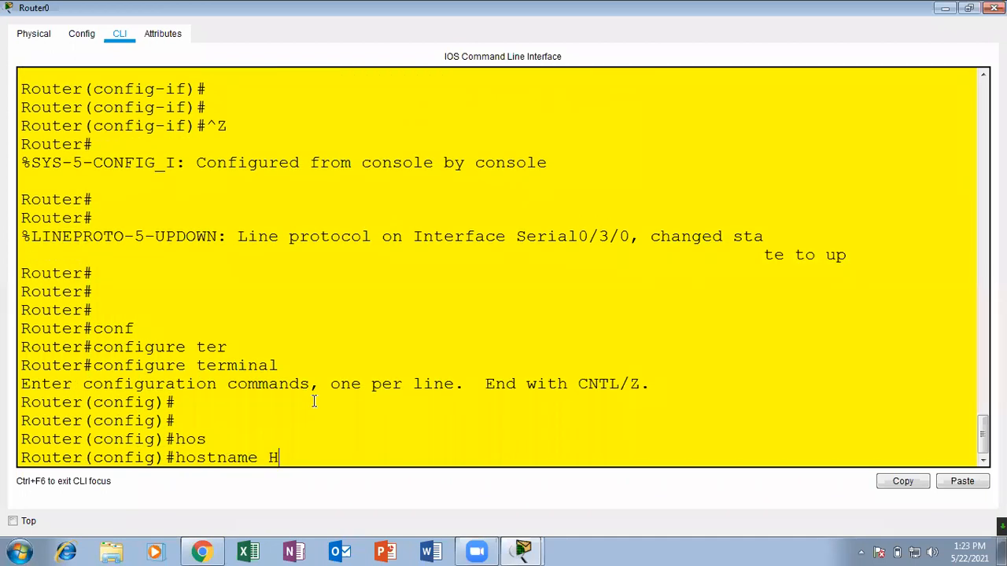
pyautogui.press('Return')
pyautogui.press('Return')
pyautogui.press('Return')
pyautogui.press('Return')
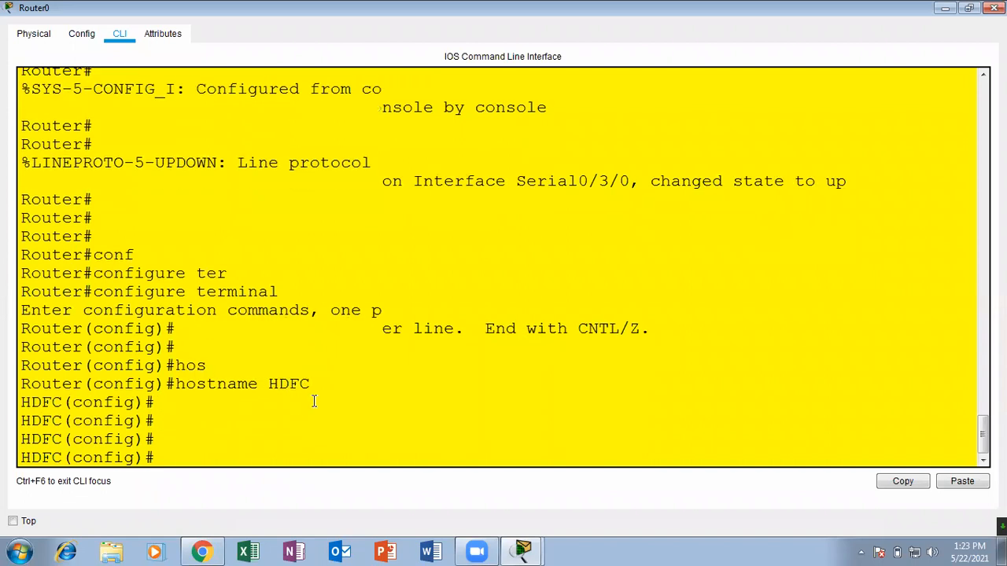
pyautogui.hotkey('ctrl', 'z')
pyautogui.press('Return')
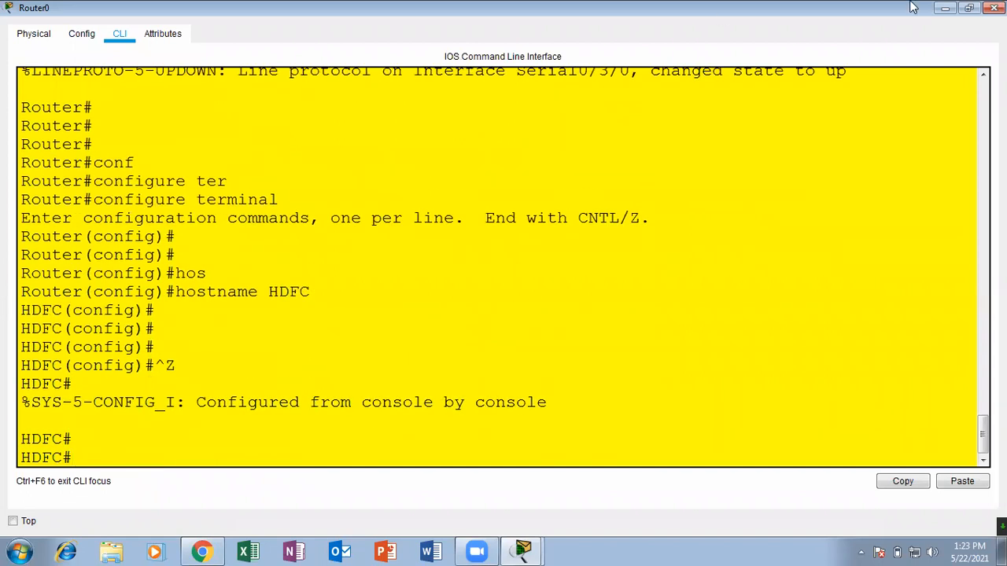
pyautogui.click(945, 8)
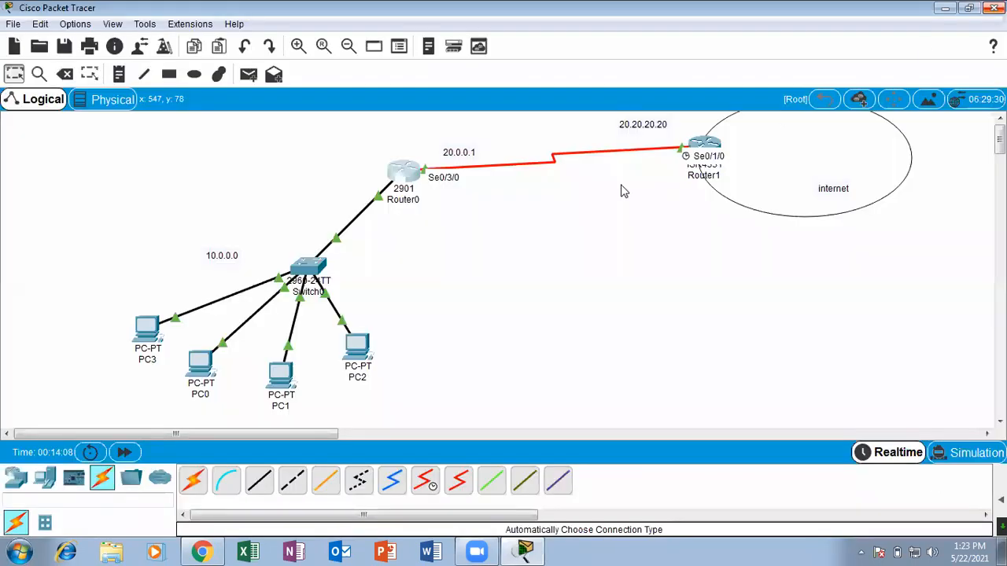
# Reopen Router0's command line in a maximized window and bring up a fresh prompt.
pyautogui.click(407, 173)
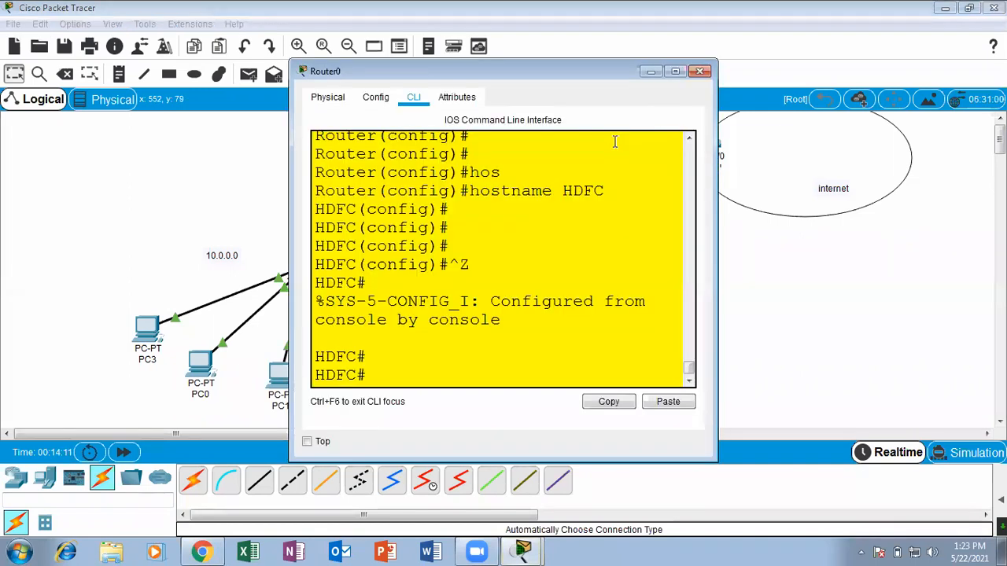
pyautogui.click(675, 71)
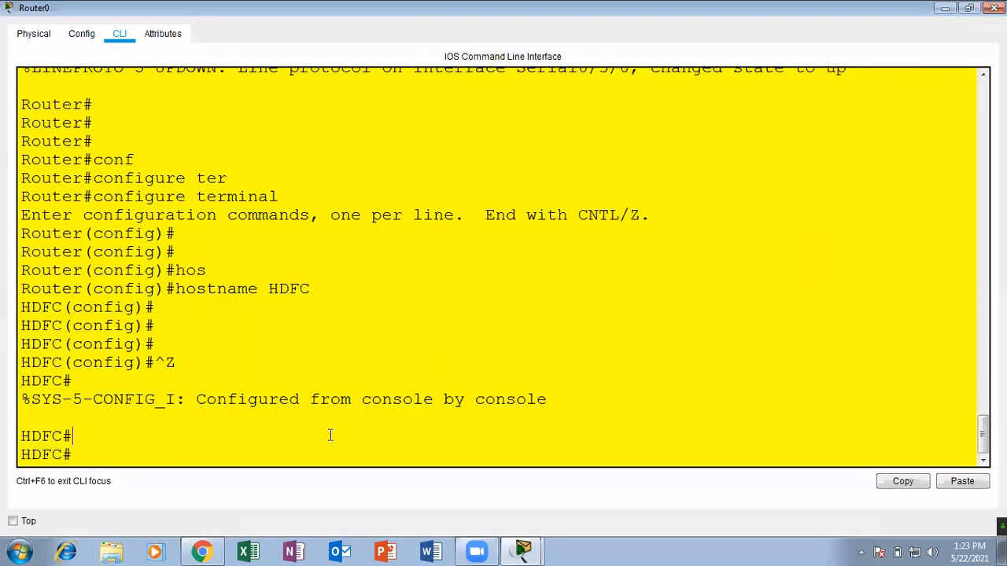
pyautogui.press('Return')
pyautogui.press('Return')
pyautogui.press('Return')
# Display the details of interface serial 0/3/0 on Router0, highlight its encapsulation type and close the window.
pyautogui.write('sh ')
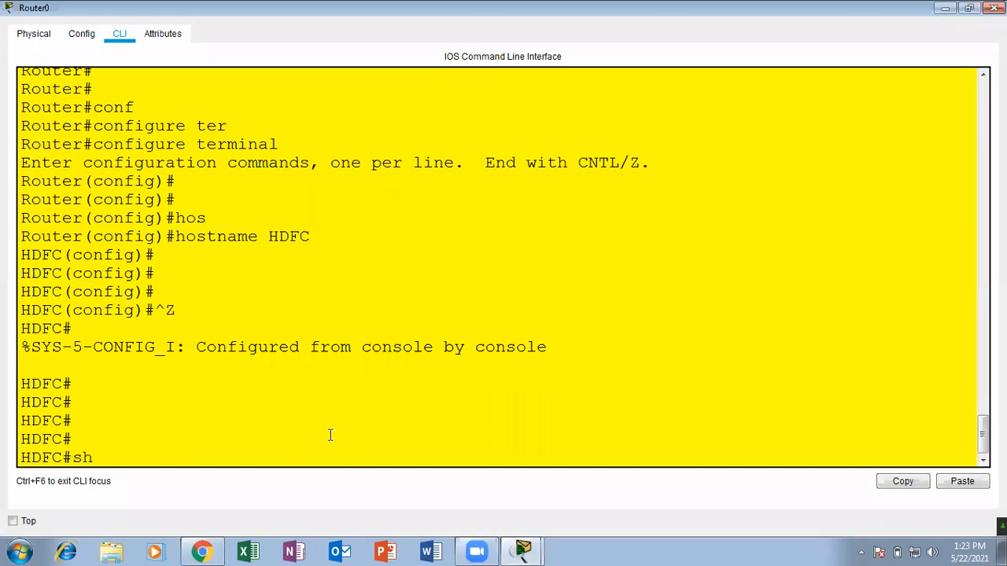
pyautogui.write('inter')
pyautogui.press('Tab')
pyautogui.write('ser')
pyautogui.press('Tab')
pyautogui.write('0/')
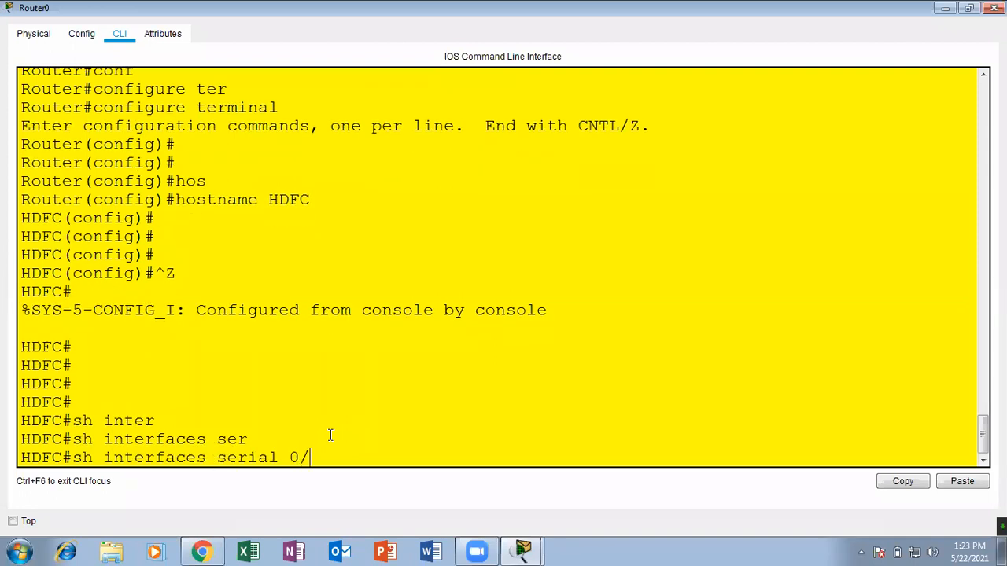
pyautogui.write('3/0')
pyautogui.press('Return')
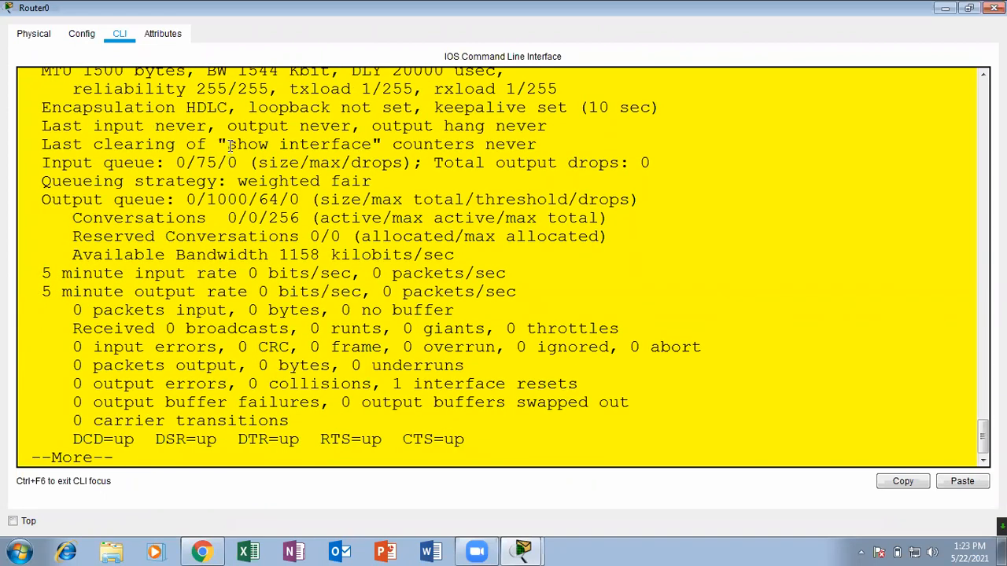
pyautogui.moveTo(228, 108); pyautogui.dragTo(186, 109)
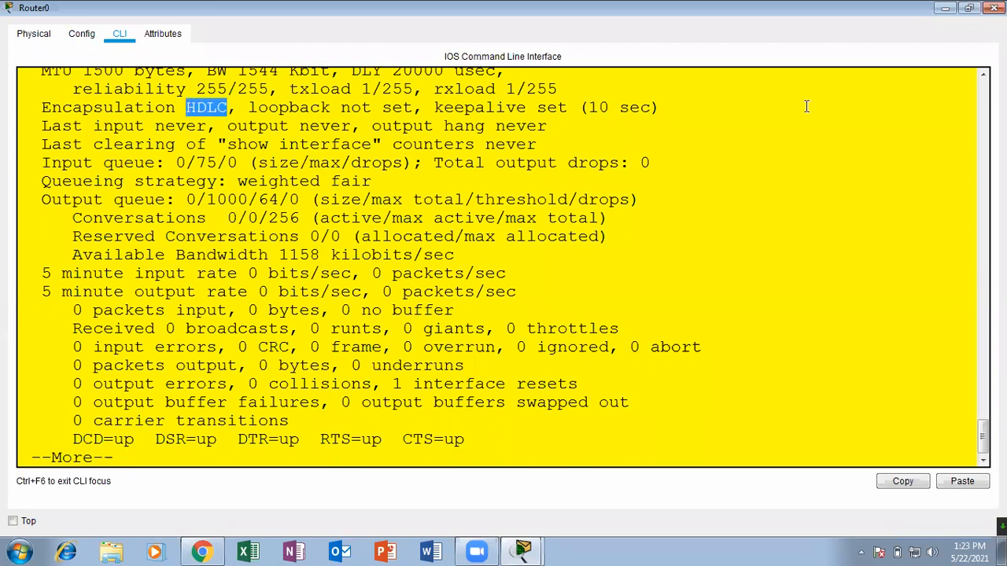
pyautogui.click(994, 8)
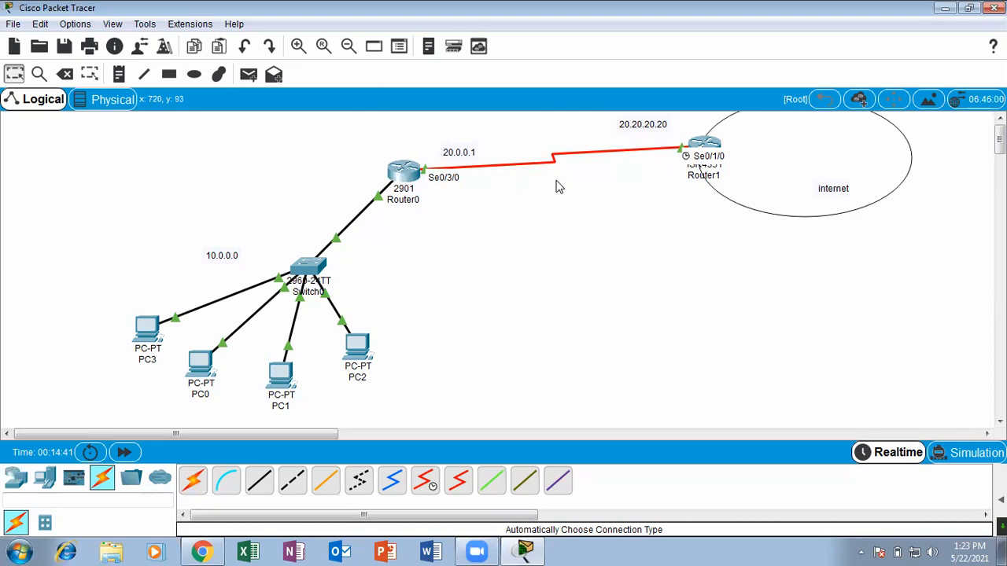
# Reopen Router1's command line in a maximized window.
pyautogui.click(702, 143)
pyautogui.click(676, 72)
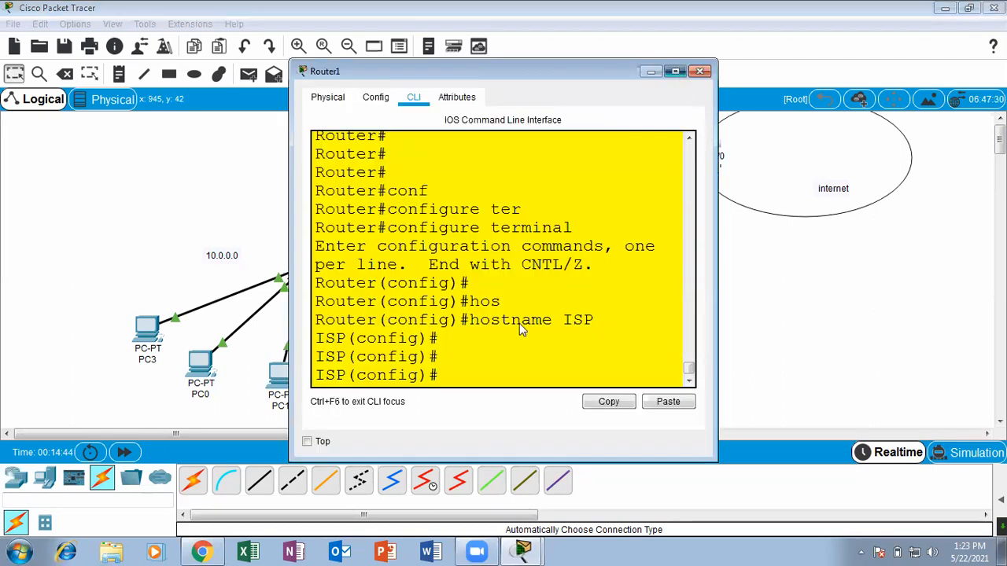
pyautogui.press('Return')
pyautogui.write('conf')
pyautogui.press('Tab')
pyautogui.write('ter')
pyautogui.press('Tab')
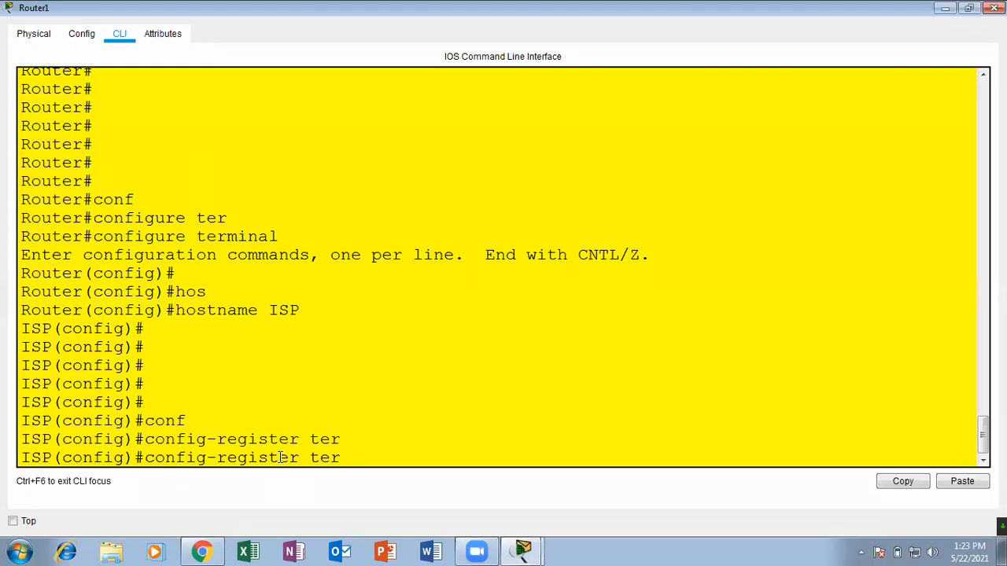
pyautogui.press('BackSpace')
pyautogui.press('BackSpace')
pyautogui.press('BackSpace')
pyautogui.press('BackSpace')
pyautogui.press('BackSpace')
pyautogui.press('BackSpace')
pyautogui.press('BackSpace')
pyautogui.press('BackSpace')
pyautogui.press('BackSpace')
pyautogui.press('BackSpace')
pyautogui.press('BackSpace')
pyautogui.press('BackSpace')
pyautogui.press('BackSpace')
pyautogui.press('BackSpace')
pyautogui.press('BackSpace')
pyautogui.press('BackSpace')
pyautogui.press('BackSpace')
pyautogui.press('BackSpace')
# Enter interface configuration mode for serial 0/1/0 on Router1.
pyautogui.write('inter')
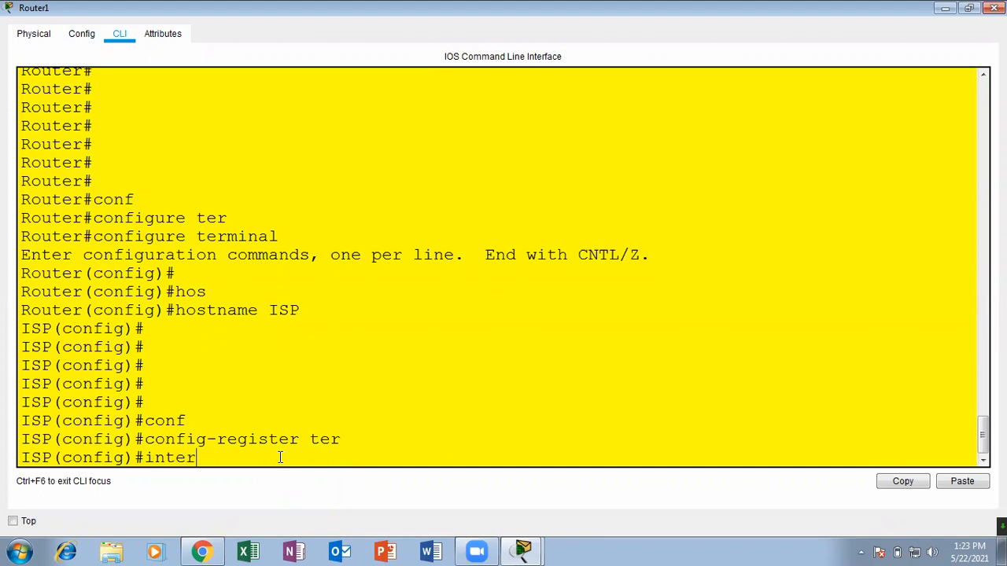
pyautogui.press('Tab')
pyautogui.write('ser')
pyautogui.press('Tab')
pyautogui.write('0')
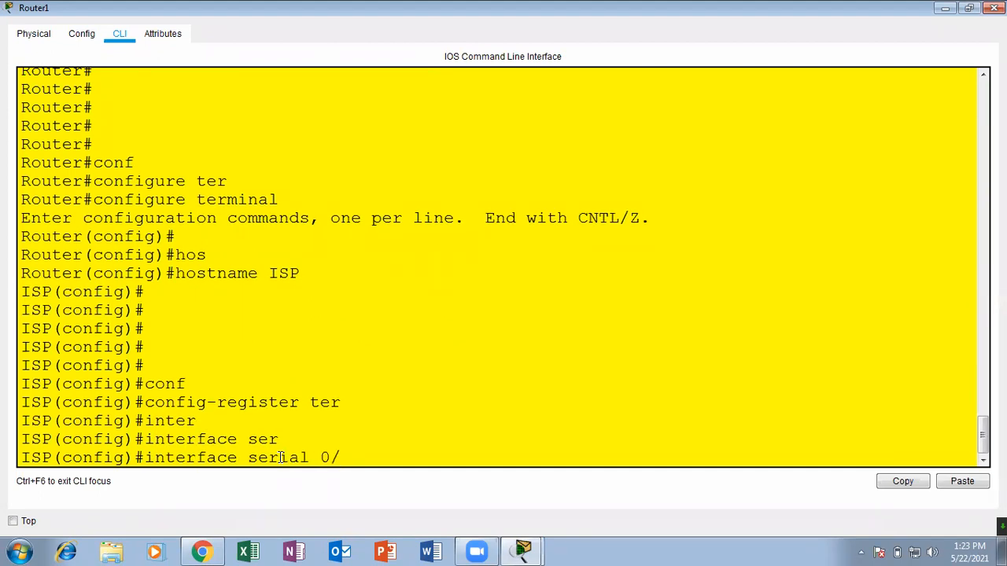
pyautogui.write('/1/0')
pyautogui.press('Return')
pyautogui.press('Return')
pyautogui.press('Return')
# List the encapsulation options, set serial 0/1/0 to ppp encapsulation and return to privileged EXEC mode.
pyautogui.write('enca')
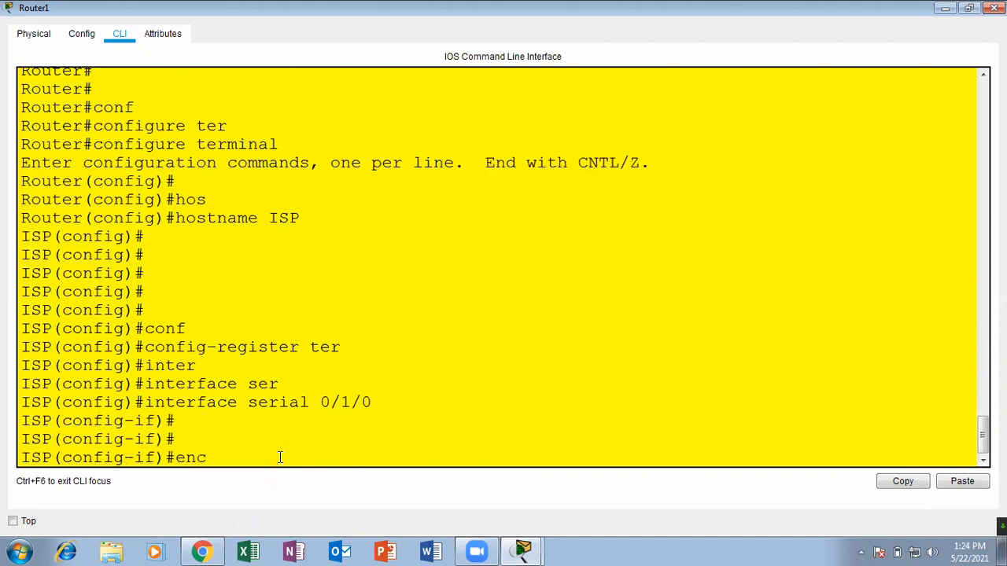
pyautogui.press('Tab')
pyautogui.write('?')
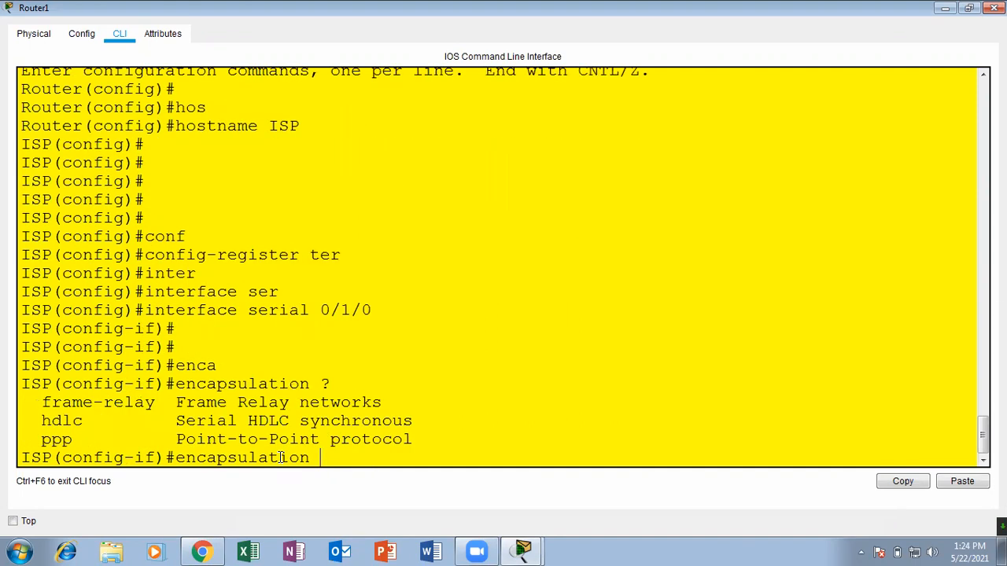
pyautogui.write('p')
pyautogui.press('Tab')
pyautogui.press('Return')
pyautogui.press('Return')
pyautogui.press('Return')
pyautogui.press('Return')
pyautogui.hotkey('ctrl', 'z')
pyautogui.press('Return')
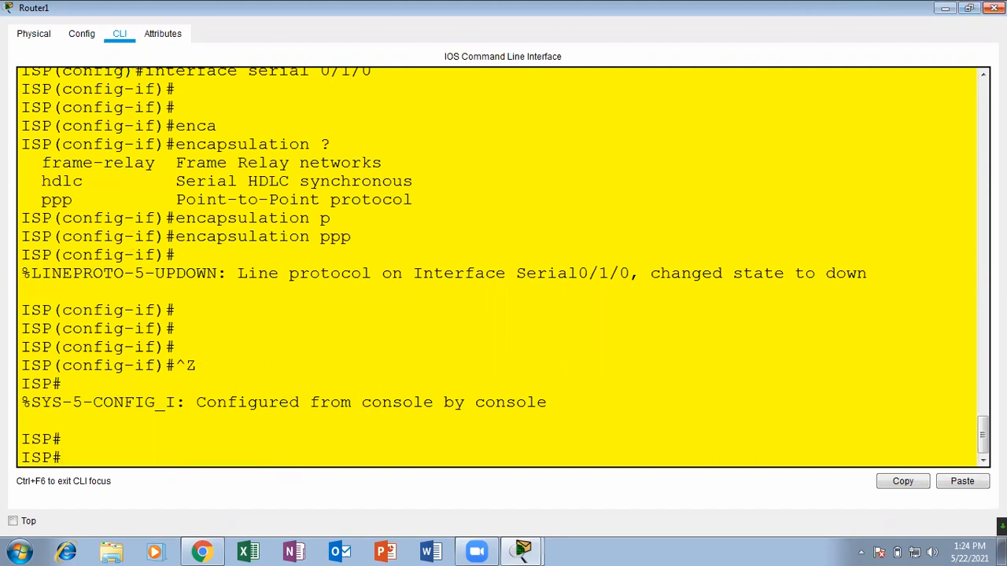
# Close Router1's window and keep the program open without exiting.
pyautogui.click(993, 7)
pyautogui.click(993, 7)
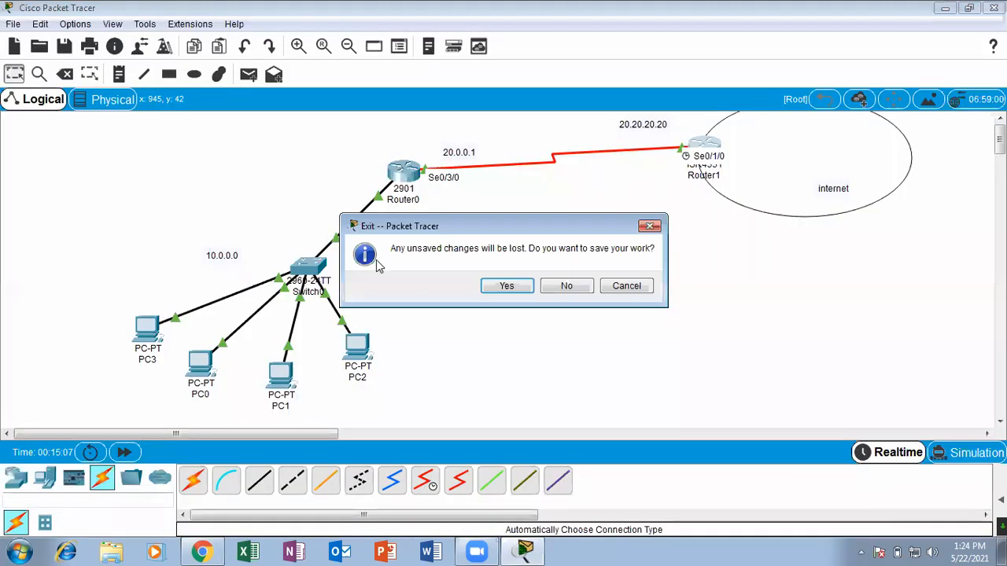
pyautogui.click(618, 288)
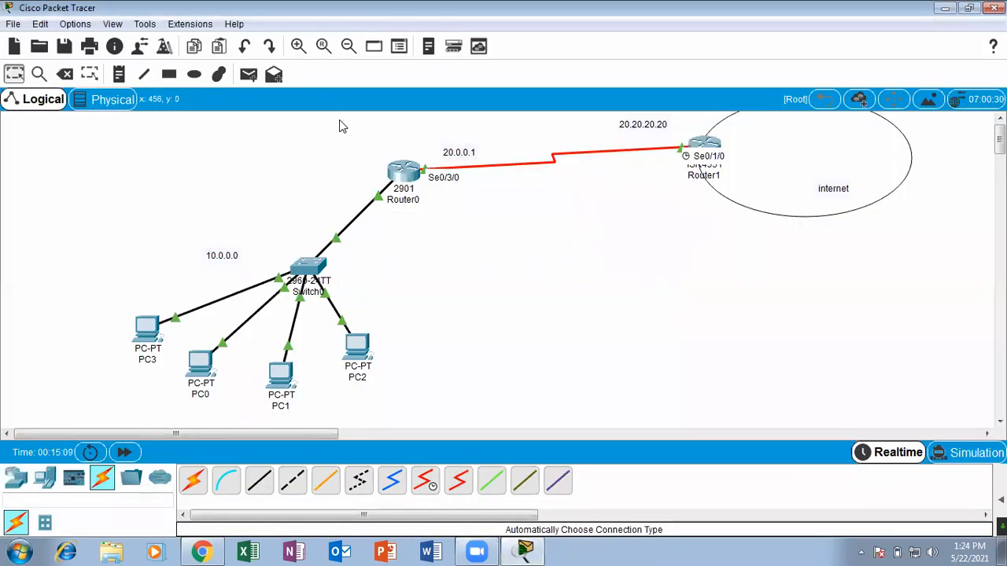
# Reopen Router0's command line in a maximized window and page past the remaining interface output to the prompt.
pyautogui.click(404, 170)
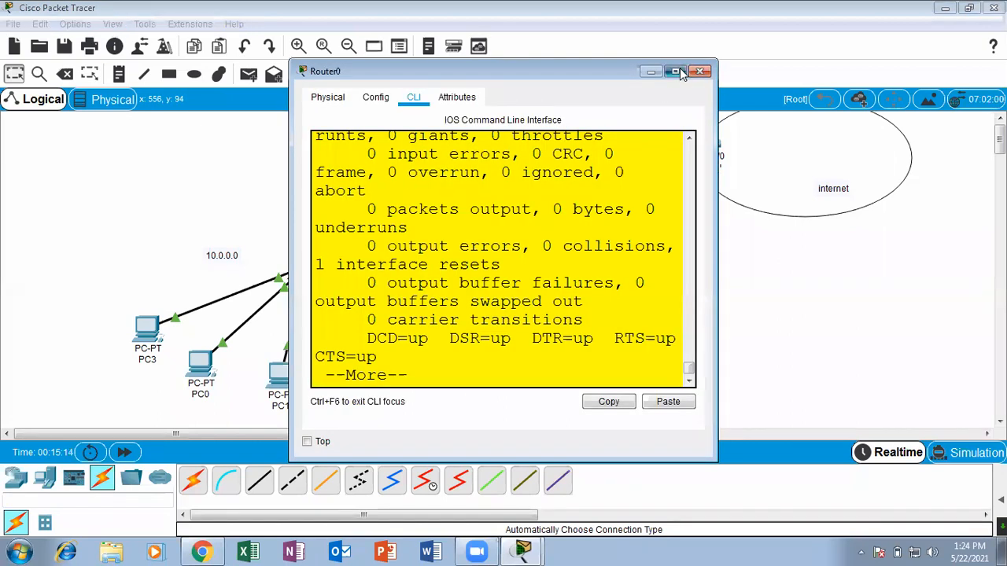
pyautogui.click(680, 73)
pyautogui.press('space')
pyautogui.press('Return')
pyautogui.press('Return')
pyautogui.press('Return')
pyautogui.press('Return')
pyautogui.press('Return')
pyautogui.press('Return')
pyautogui.press('Return')
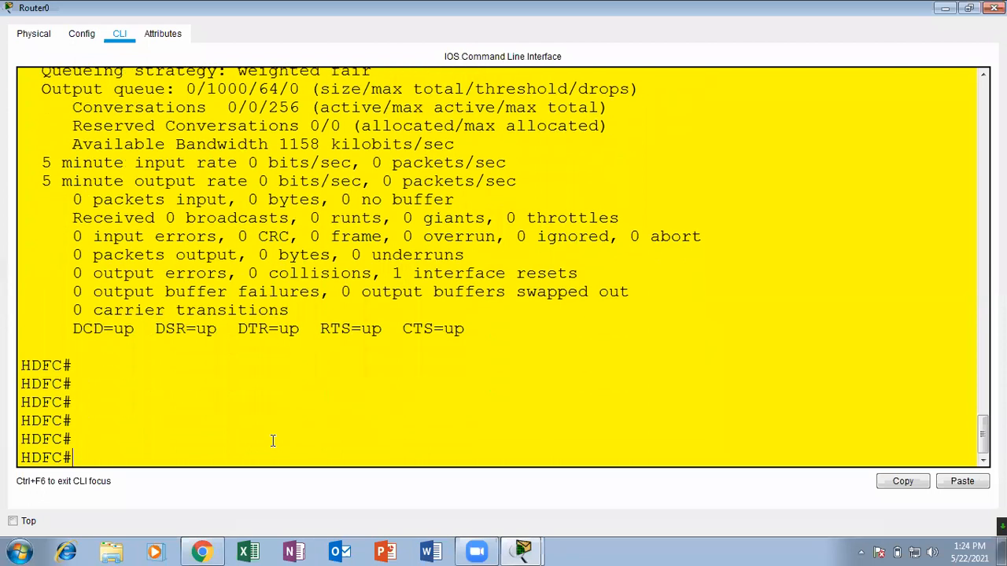
# Ping 20.20.20.20 from Router0, check the ping's progress and close the router's window.
pyautogui.write('ping 20.0.')
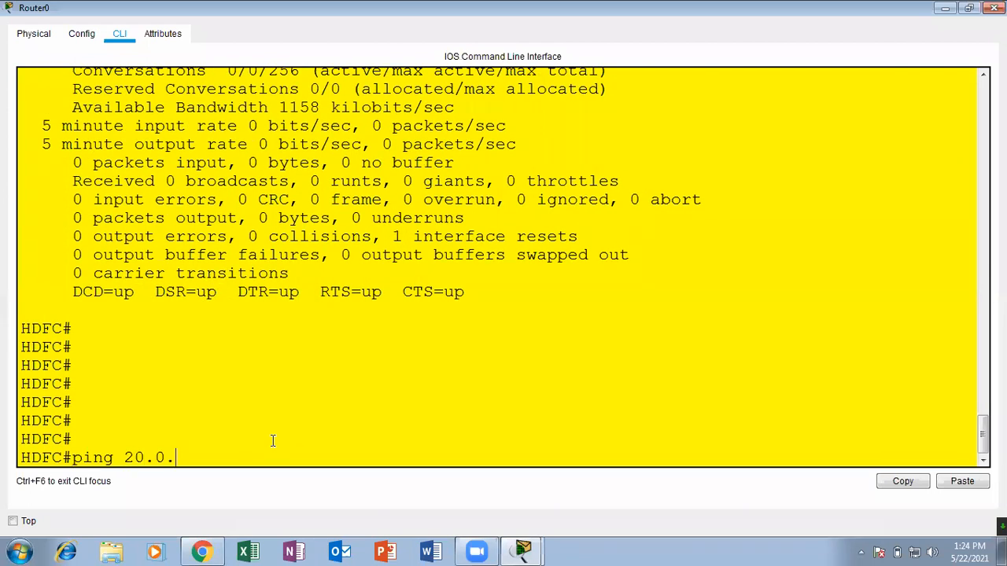
pyautogui.press('BackSpace')
pyautogui.press('BackSpace')
pyautogui.write('20.20.20')
pyautogui.press('Return')
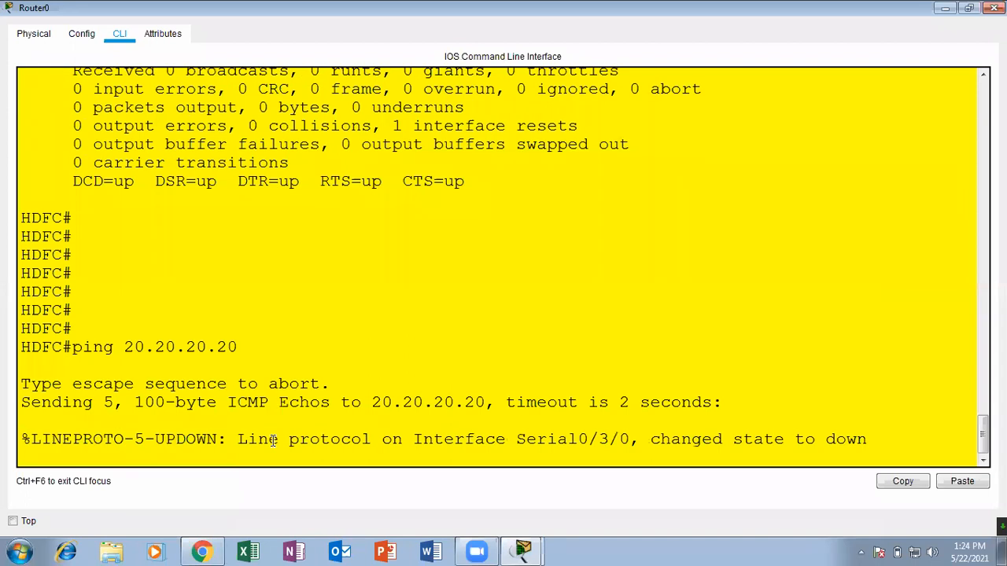
pyautogui.click(944, 10)
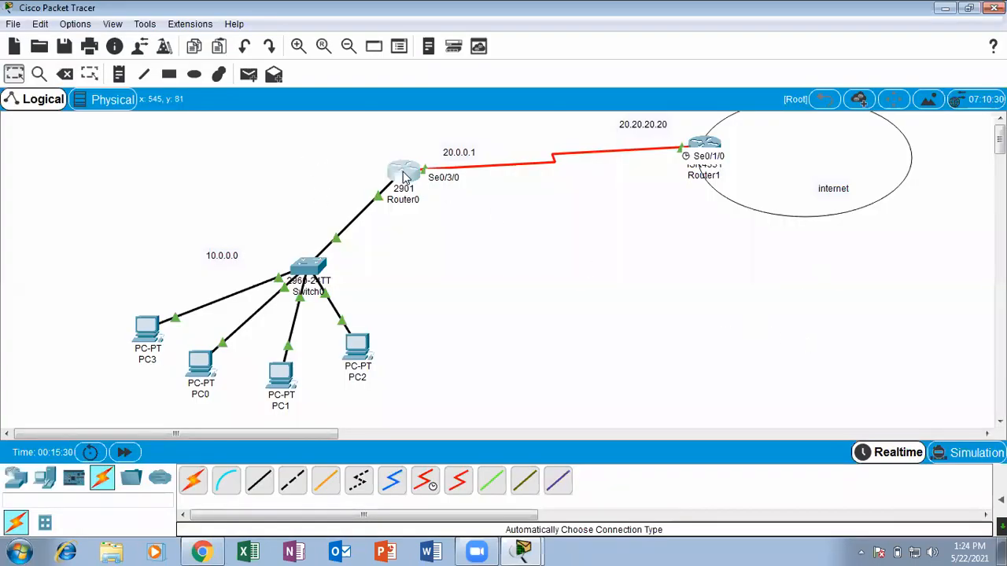
pyautogui.click(404, 176)
pyautogui.click(674, 71)
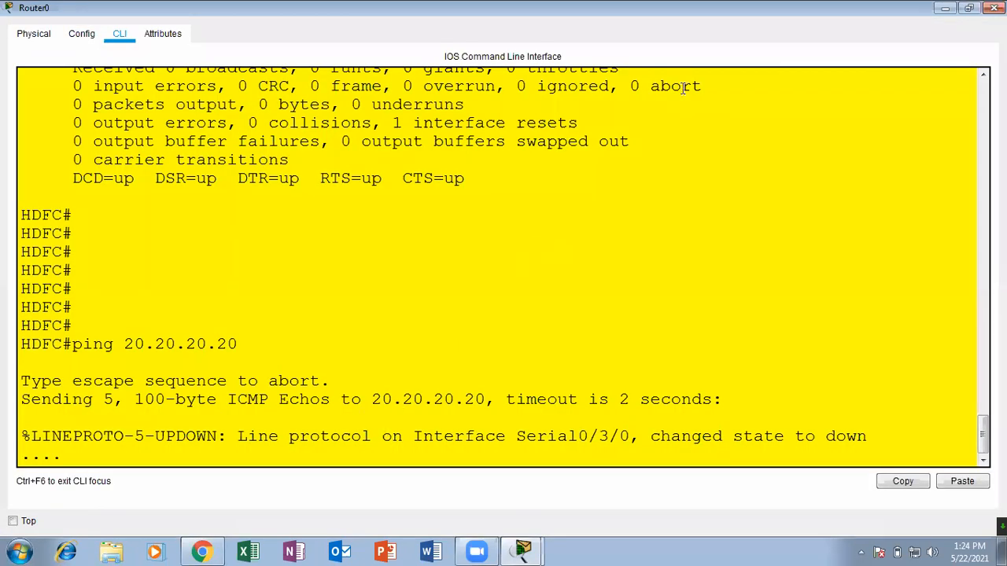
pyautogui.click(994, 7)
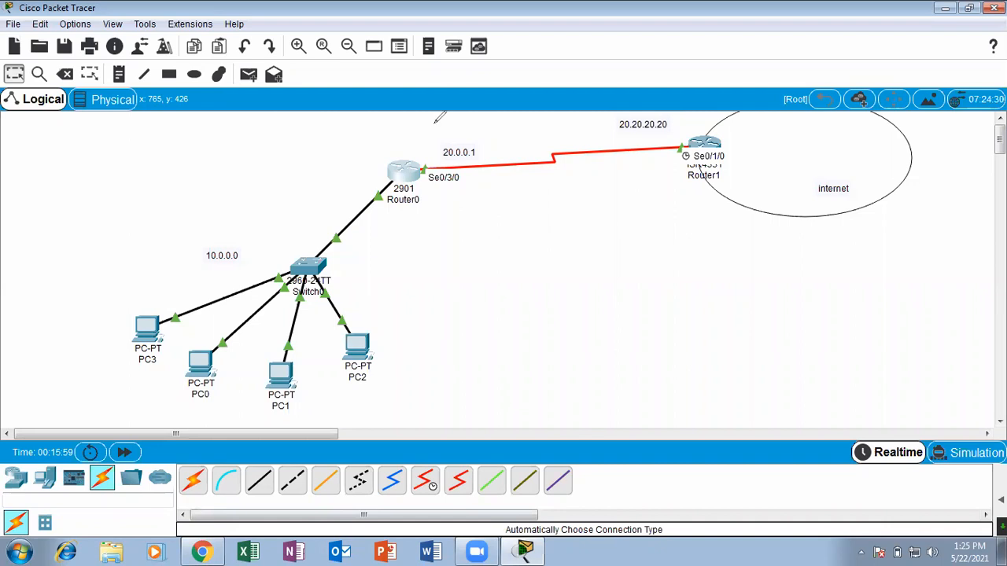
pyautogui.moveTo(470, 120); pyautogui.dragTo(484, 139)
pyautogui.moveTo(703, 116)
pyautogui.mouseDown()
pyautogui.moveTo(718, 157)
pyautogui.moveTo(710, 118)
pyautogui.mouseUp()
pyautogui.moveTo(423, 163)
pyautogui.mouseDown()
pyautogui.moveTo(572, 173)
pyautogui.moveTo(712, 131)
pyautogui.moveTo(695, 129)
pyautogui.mouseUp()
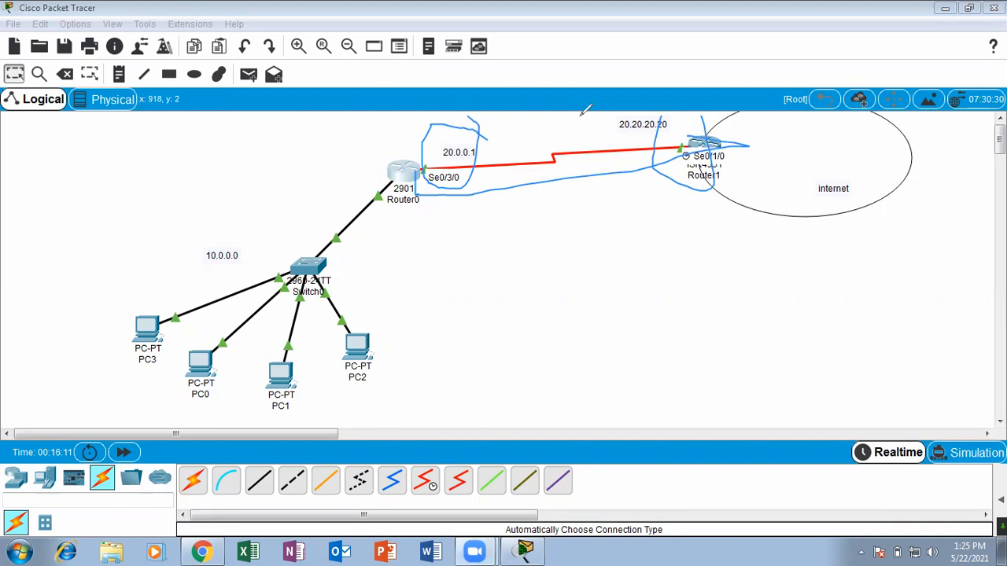
pyautogui.press('Escape')
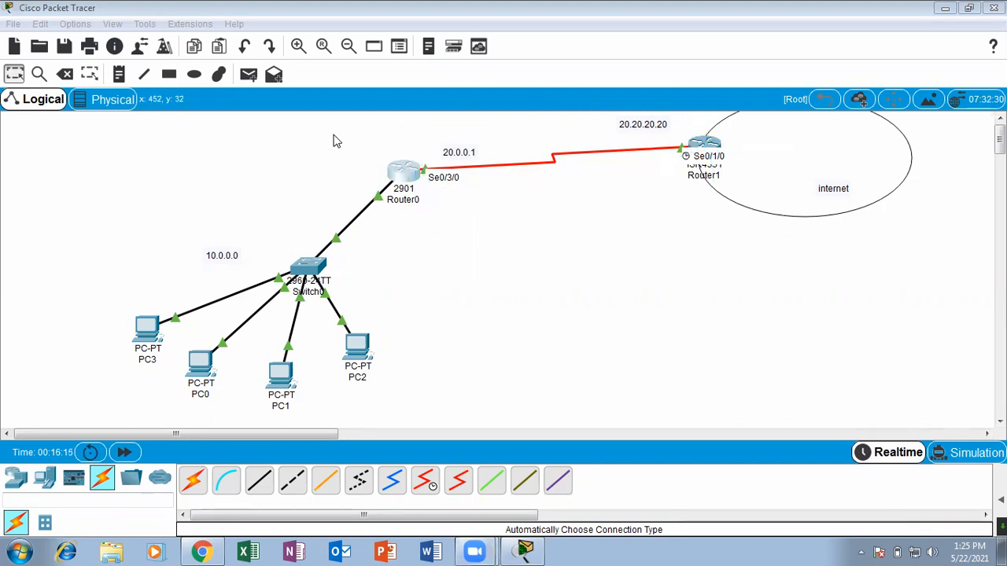
pyautogui.moveTo(551, 287)
pyautogui.mouseDown()
pyautogui.moveTo(525, 230)
pyautogui.moveTo(559, 234)
pyautogui.moveTo(597, 271)
pyautogui.mouseUp()
pyautogui.moveTo(581, 188); pyautogui.dragTo(610, 227)
pyautogui.moveTo(652, 195); pyautogui.dragTo(661, 251)
pyautogui.moveTo(651, 217)
pyautogui.mouseDown()
pyautogui.moveTo(693, 181)
pyautogui.moveTo(650, 223)
pyautogui.mouseUp()
pyautogui.moveTo(747, 199)
pyautogui.mouseDown()
pyautogui.moveTo(756, 228)
pyautogui.moveTo(751, 203)
pyautogui.moveTo(869, 224)
pyautogui.mouseUp()
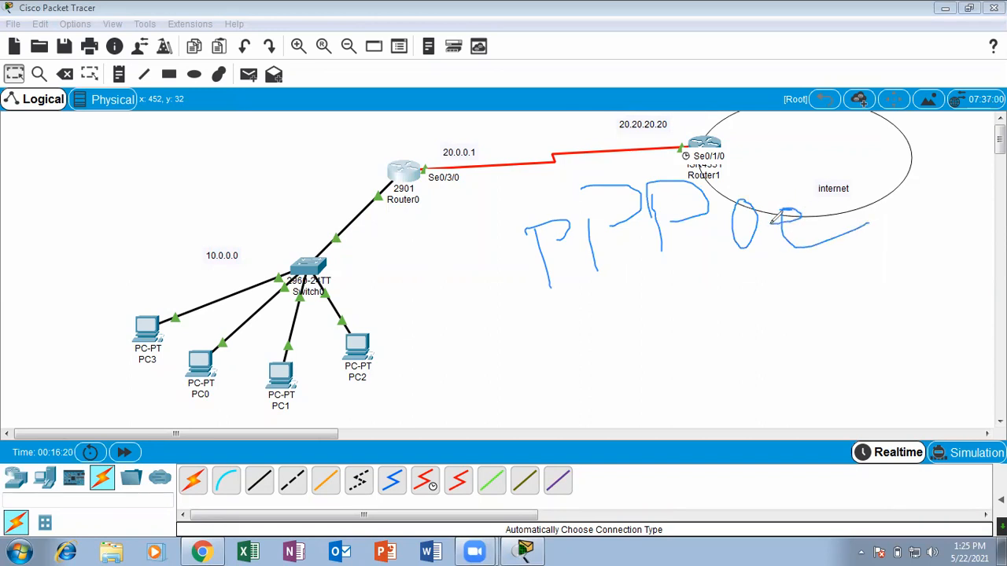
pyautogui.moveTo(539, 233)
pyautogui.mouseDown()
pyautogui.moveTo(574, 192)
pyautogui.moveTo(613, 199)
pyautogui.moveTo(616, 184)
pyautogui.mouseUp()
pyautogui.moveTo(699, 184); pyautogui.dragTo(779, 146)
pyautogui.moveTo(744, 181); pyautogui.dragTo(842, 146)
pyautogui.moveTo(845, 185)
pyautogui.mouseDown()
pyautogui.moveTo(882, 181)
pyautogui.moveTo(936, 111)
pyautogui.mouseUp()
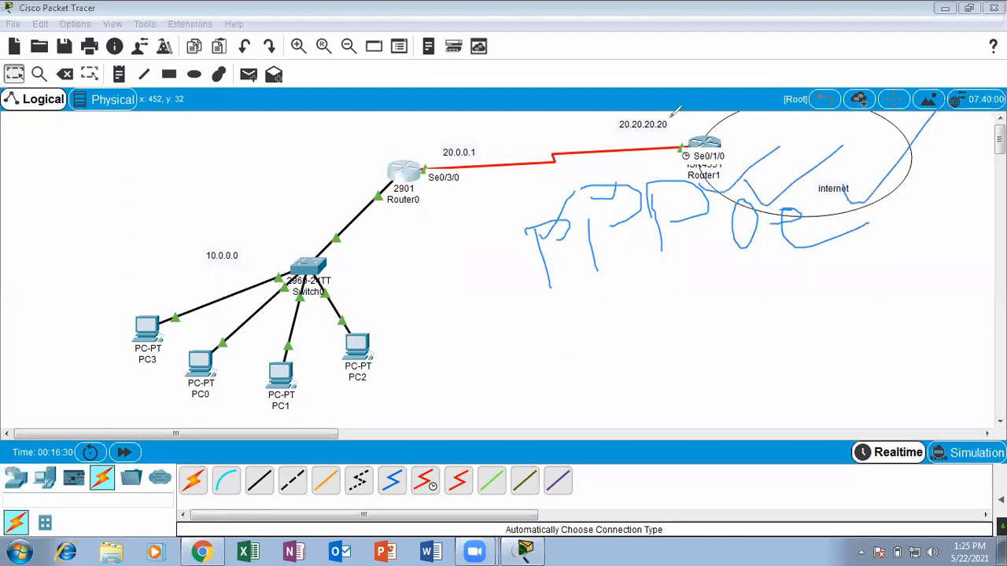
pyautogui.moveTo(453, 225)
pyautogui.mouseDown()
pyautogui.moveTo(462, 274)
pyautogui.moveTo(458, 243)
pyautogui.mouseUp()
pyautogui.moveTo(500, 214)
pyautogui.mouseDown()
pyautogui.moveTo(513, 285)
pyautogui.moveTo(500, 211)
pyautogui.mouseUp()
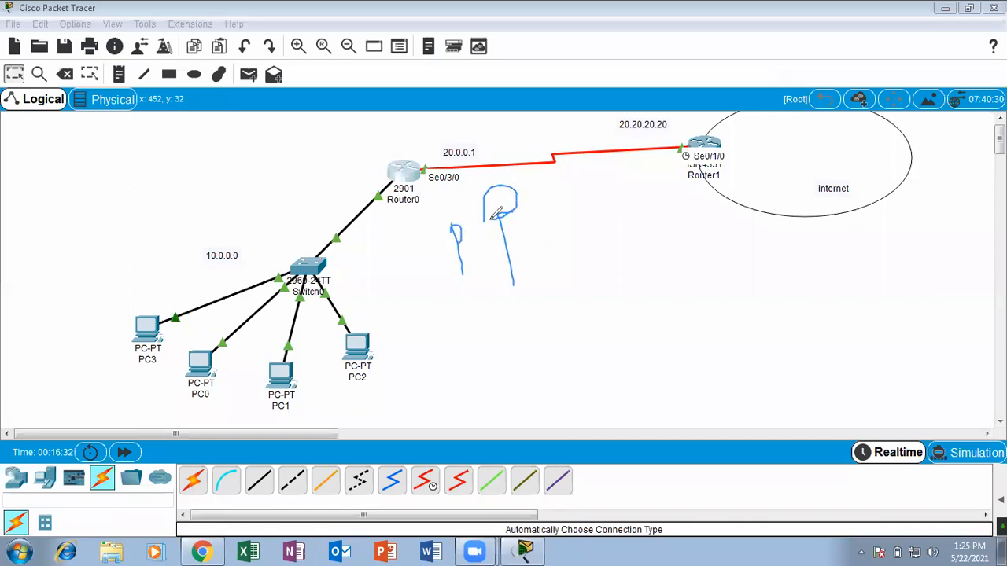
pyautogui.moveTo(559, 191); pyautogui.dragTo(566, 261)
pyautogui.moveTo(559, 197)
pyautogui.mouseDown()
pyautogui.moveTo(613, 186)
pyautogui.moveTo(578, 210)
pyautogui.mouseUp()
pyautogui.moveTo(416, 122); pyautogui.dragTo(405, 132)
pyautogui.moveTo(692, 179); pyautogui.dragTo(673, 142)
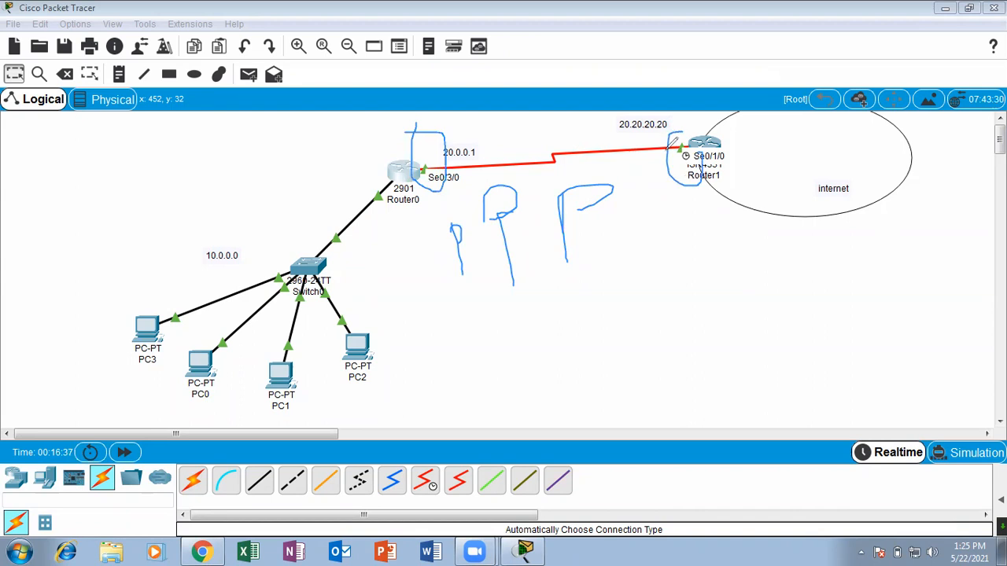
pyautogui.click(678, 115)
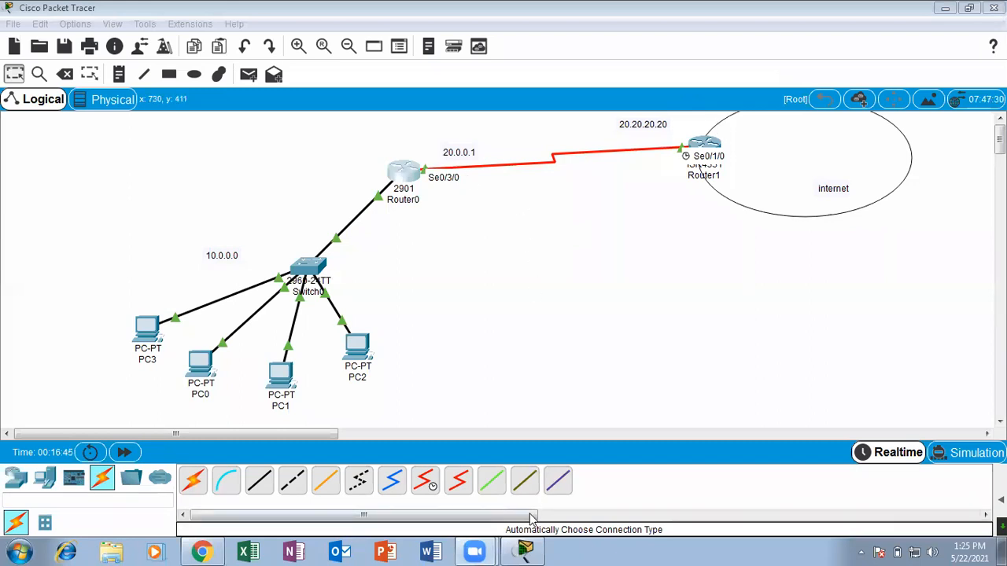
pyautogui.click(577, 284)
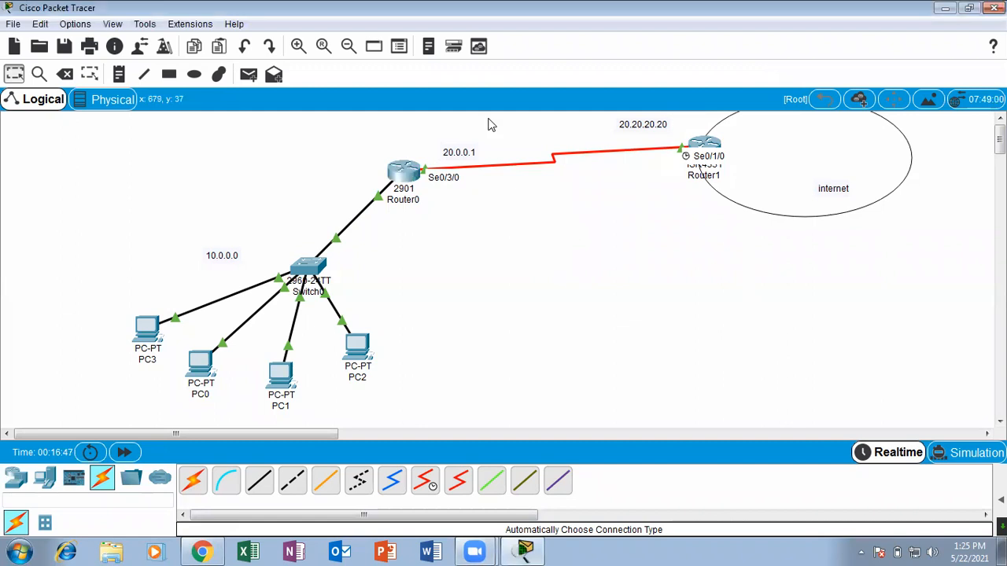
# Reopen Router0's command line in a maximized window, repeat the ping to 20.20.20.20 and close the router's window.
pyautogui.click(403, 173)
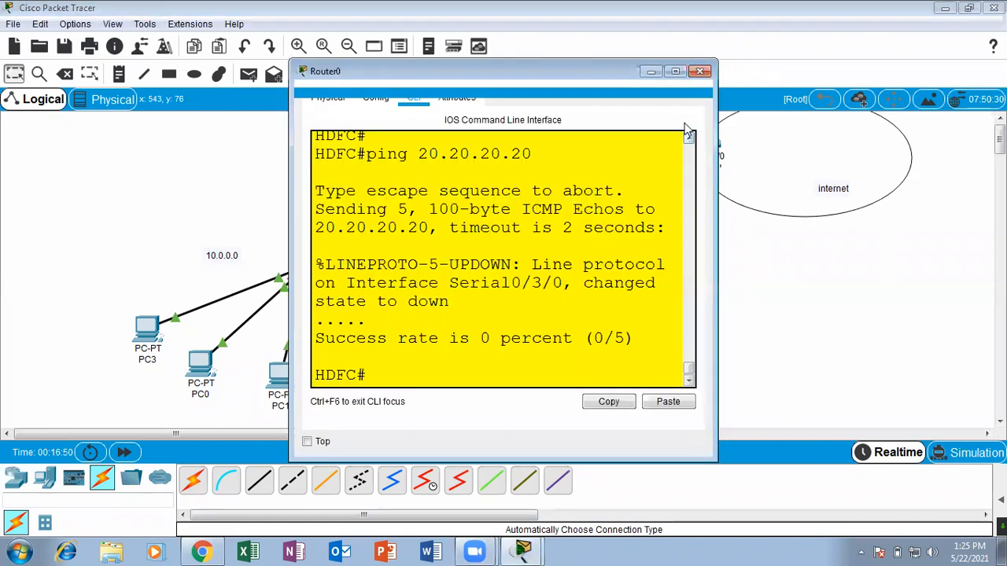
pyautogui.click(674, 71)
pyautogui.press('Return')
pyautogui.press('Return')
pyautogui.press('Return')
pyautogui.press('Return')
pyautogui.press('Return')
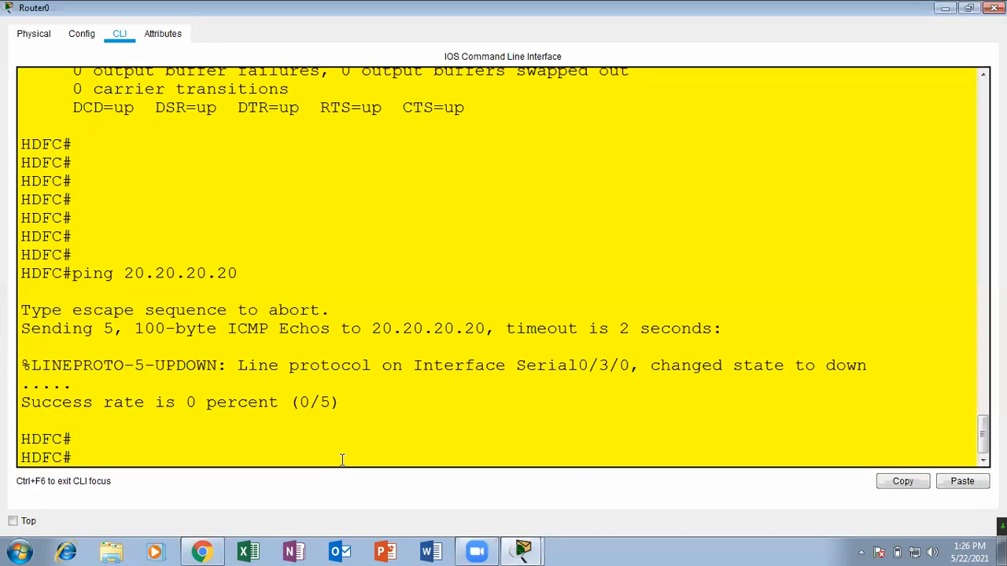
pyautogui.press('Up')
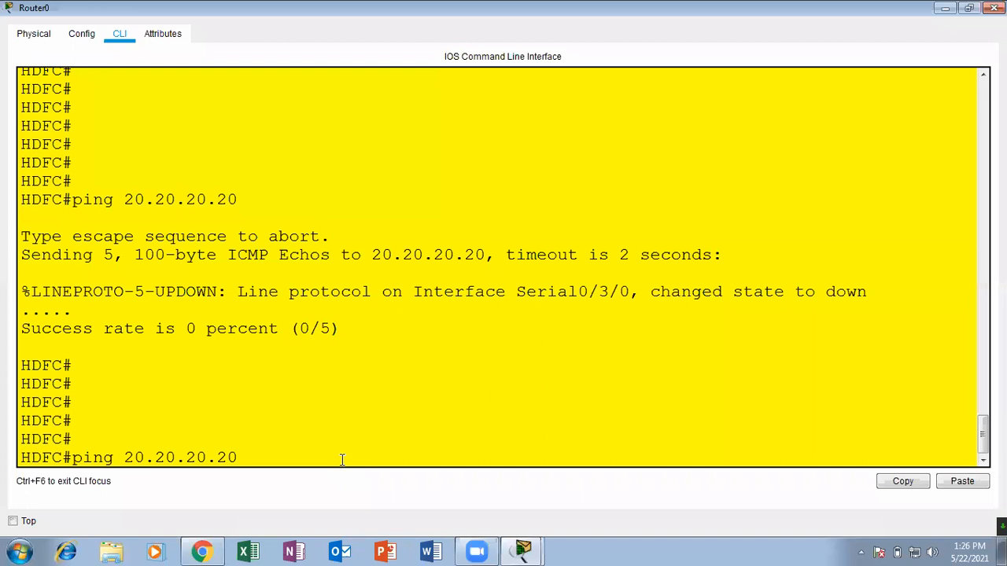
pyautogui.press('Return')
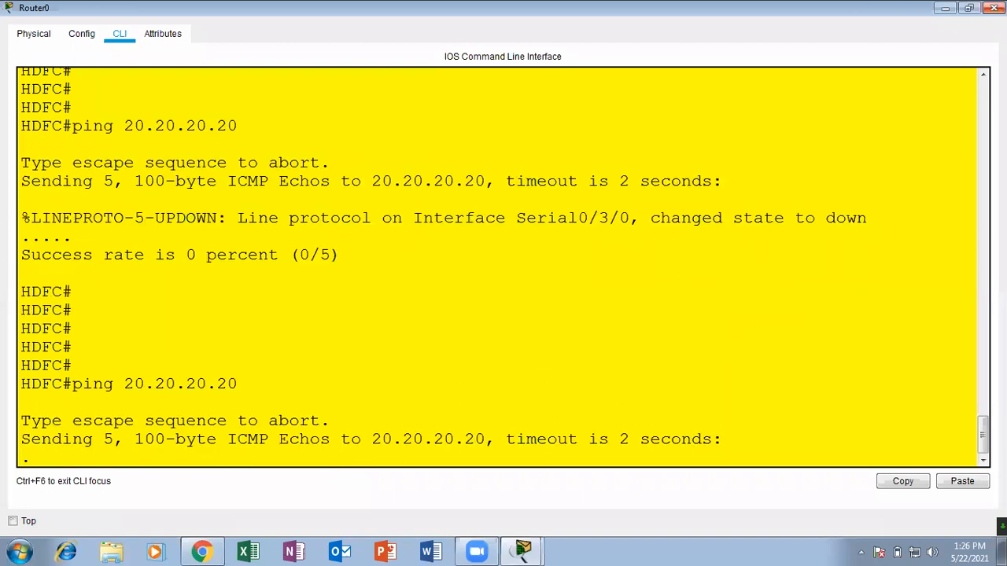
pyautogui.click(994, 8)
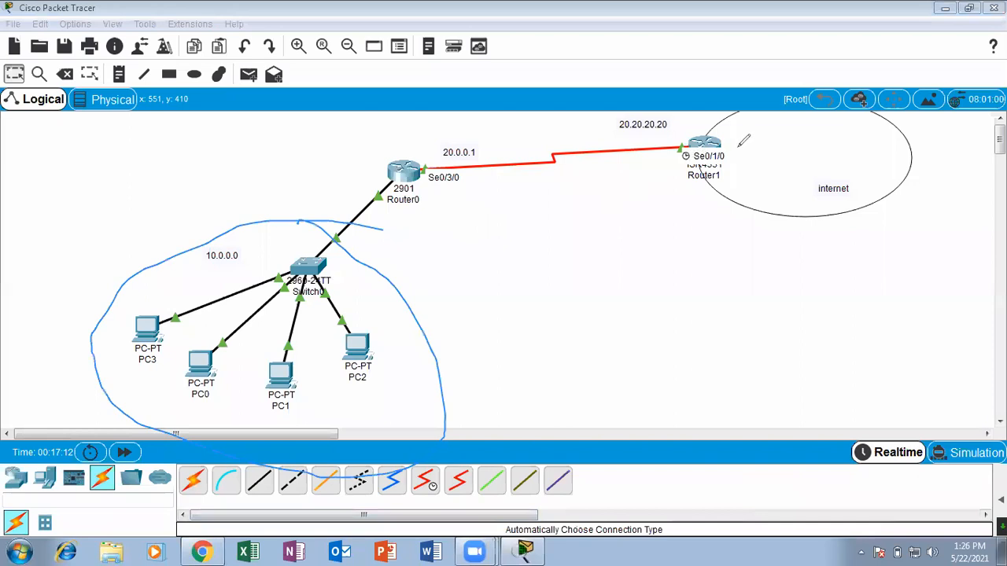
pyautogui.moveTo(738, 146)
pyautogui.mouseDown()
pyautogui.moveTo(690, 118)
pyautogui.moveTo(753, 113)
pyautogui.mouseUp()
pyautogui.moveTo(678, 147)
pyautogui.mouseDown()
pyautogui.moveTo(385, 170)
pyautogui.moveTo(434, 117)
pyautogui.mouseUp()
pyautogui.moveTo(383, 150)
pyautogui.mouseDown()
pyautogui.moveTo(433, 114)
pyautogui.moveTo(420, 157)
pyautogui.moveTo(508, 118)
pyautogui.moveTo(629, 122)
pyautogui.moveTo(655, 145)
pyautogui.mouseUp()
pyautogui.moveTo(182, 299)
pyautogui.mouseDown()
pyautogui.moveTo(292, 439)
pyautogui.moveTo(203, 289)
pyautogui.mouseUp()
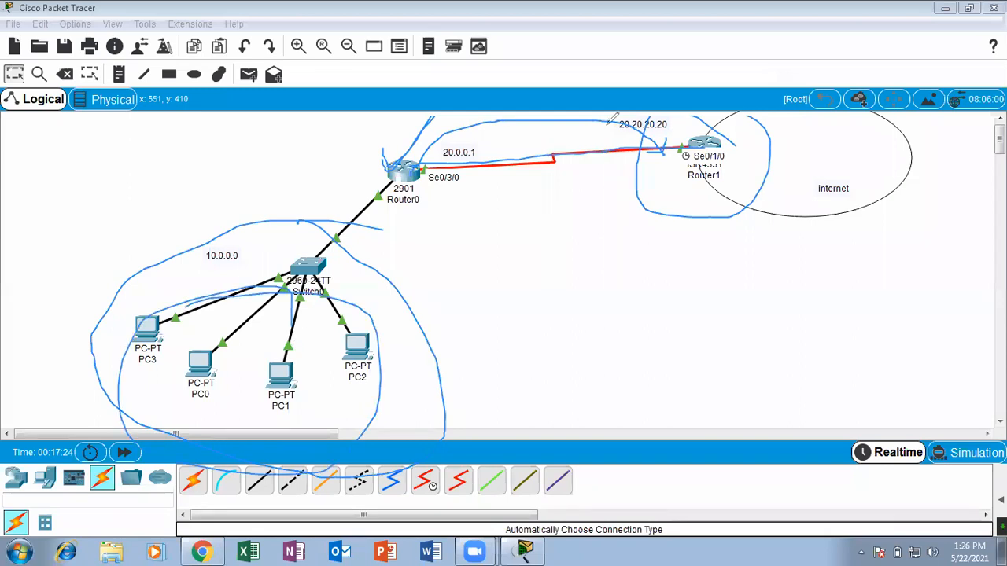
pyautogui.click(668, 100)
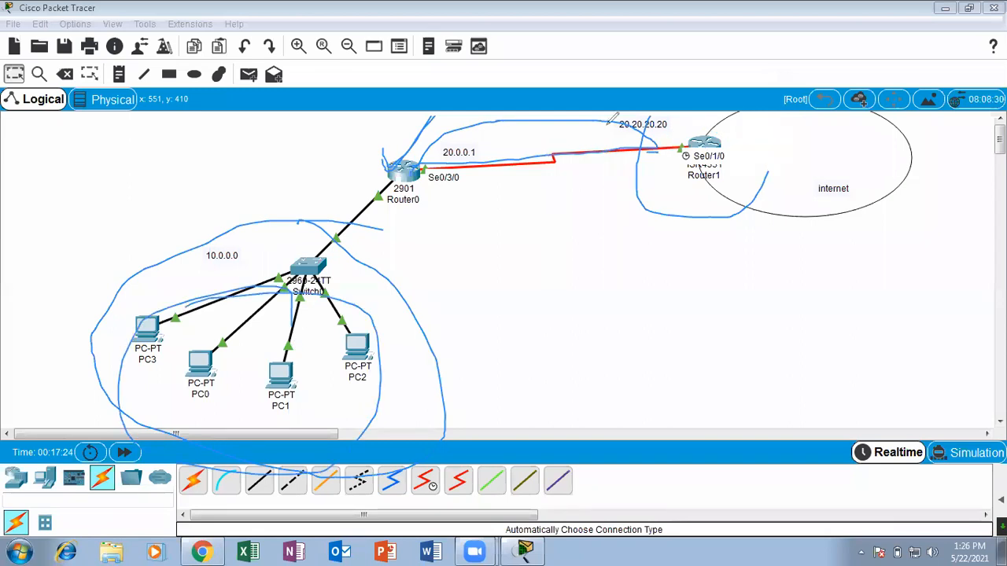
pyautogui.click(608, 123)
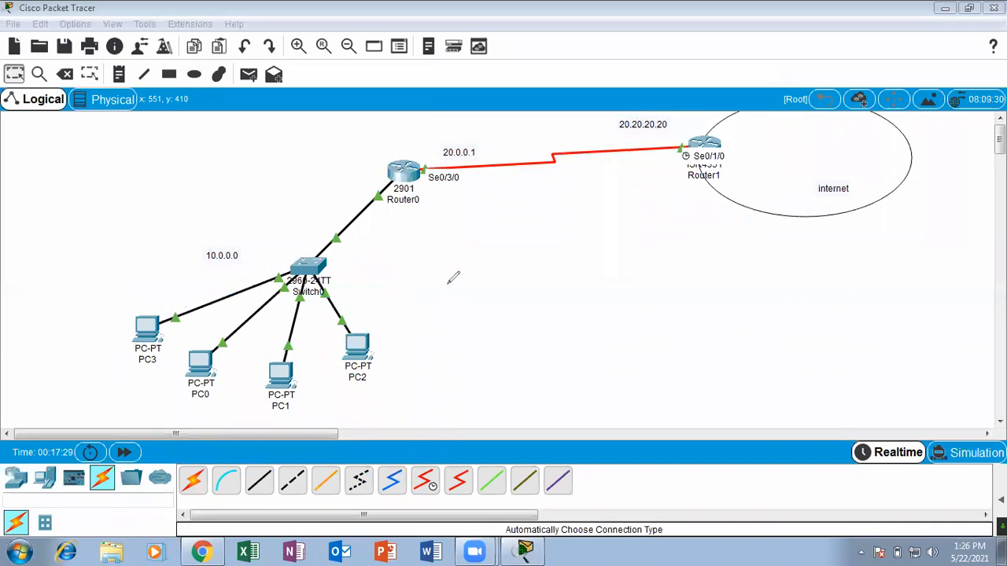
pyautogui.moveTo(422, 163)
pyautogui.mouseDown()
pyautogui.moveTo(529, 124)
pyautogui.moveTo(704, 158)
pyautogui.moveTo(431, 177)
pyautogui.moveTo(595, 198)
pyautogui.moveTo(691, 153)
pyautogui.mouseUp()
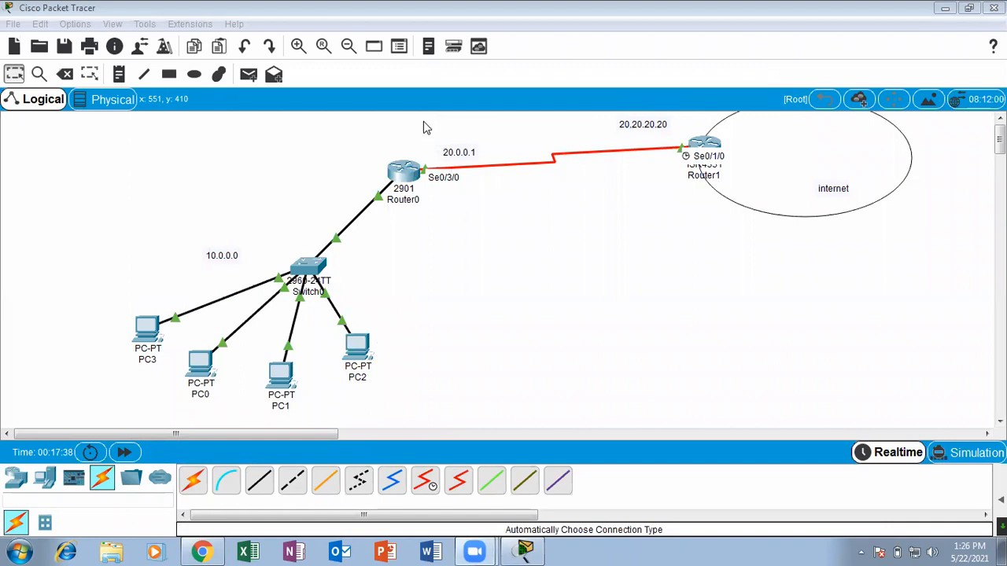
pyautogui.moveTo(418, 165); pyautogui.dragTo(519, 116)
pyautogui.moveTo(684, 117)
pyautogui.mouseDown()
pyautogui.moveTo(728, 164)
pyautogui.moveTo(698, 177)
pyautogui.moveTo(406, 162)
pyautogui.moveTo(453, 154)
pyautogui.moveTo(417, 142)
pyautogui.mouseUp()
pyautogui.moveTo(671, 135); pyautogui.dragTo(678, 129)
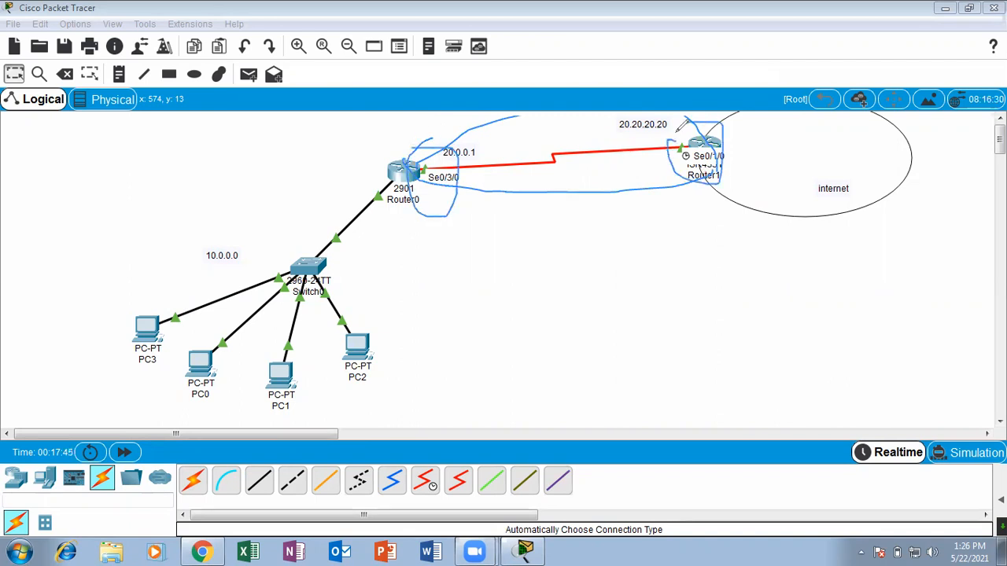
pyautogui.moveTo(444, 129)
pyautogui.mouseDown()
pyautogui.moveTo(393, 142)
pyautogui.moveTo(388, 159)
pyautogui.moveTo(464, 240)
pyautogui.mouseUp()
pyautogui.moveTo(484, 181)
pyautogui.mouseDown()
pyautogui.moveTo(346, 217)
pyautogui.moveTo(497, 130)
pyautogui.moveTo(429, 263)
pyautogui.moveTo(403, 263)
pyautogui.moveTo(366, 149)
pyautogui.moveTo(470, 202)
pyautogui.moveTo(435, 166)
pyautogui.mouseUp()
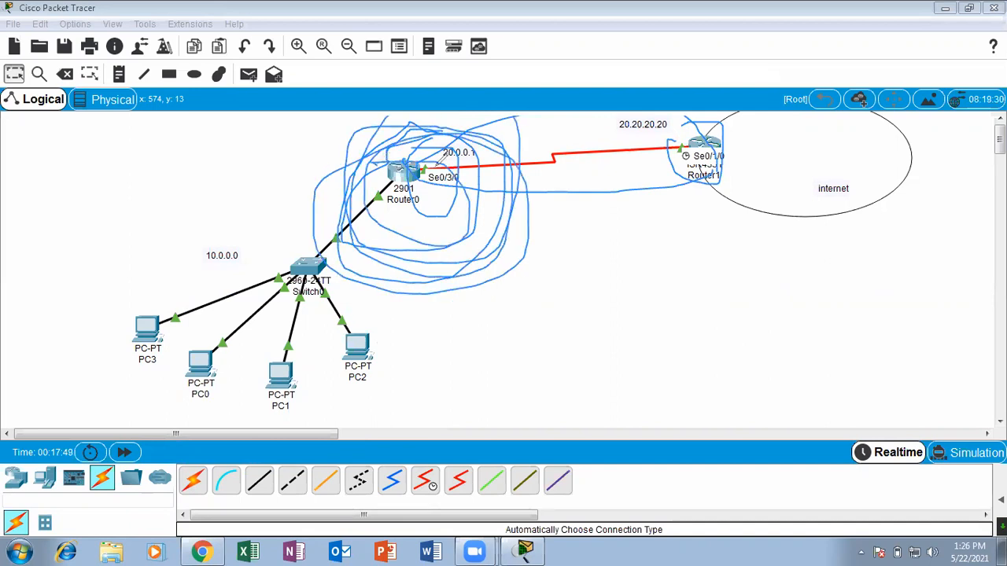
pyautogui.click(578, 120)
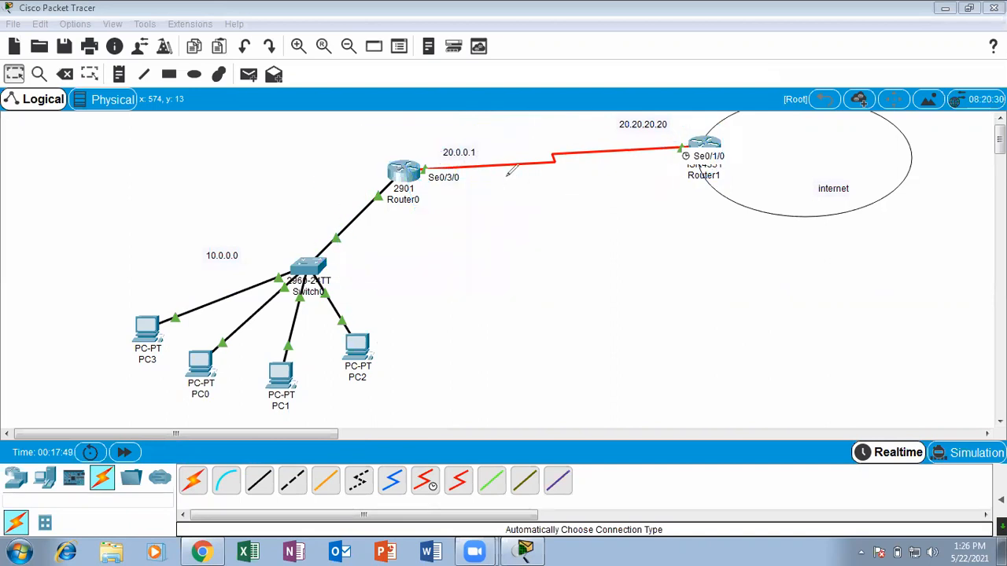
pyautogui.moveTo(793, 128)
pyautogui.mouseDown()
pyautogui.moveTo(611, 164)
pyautogui.moveTo(730, 120)
pyautogui.mouseUp()
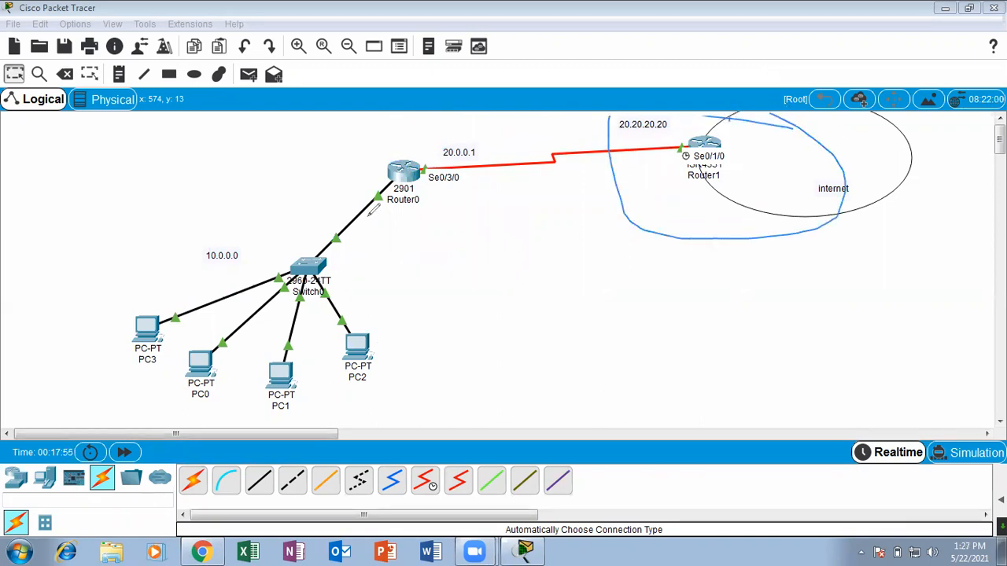
pyautogui.moveTo(320, 116)
pyautogui.mouseDown()
pyautogui.moveTo(335, 236)
pyautogui.moveTo(349, 171)
pyautogui.mouseUp()
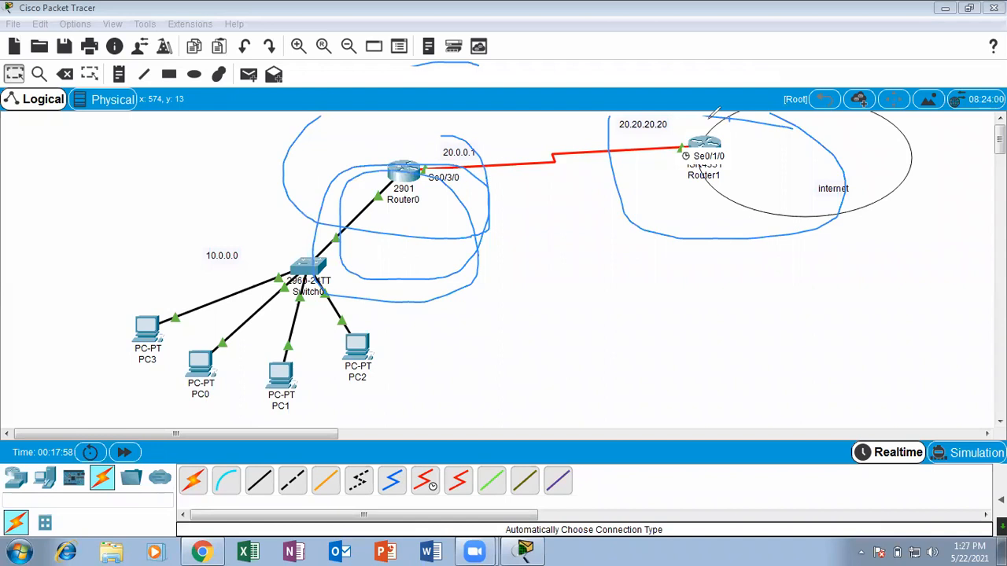
pyautogui.press('e')
pyautogui.moveTo(409, 126)
pyautogui.mouseDown()
pyautogui.moveTo(495, 234)
pyautogui.moveTo(491, 118)
pyautogui.mouseUp()
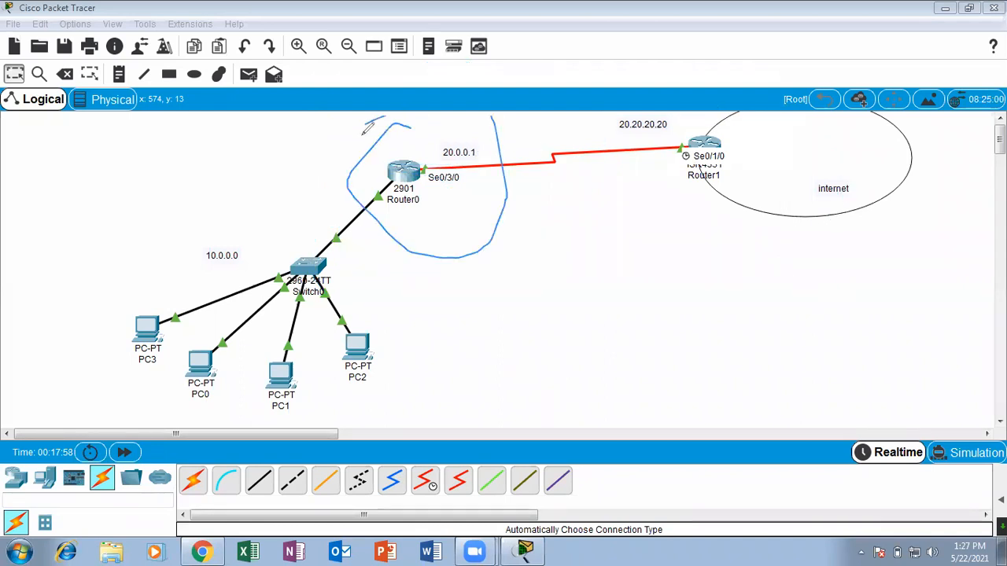
pyautogui.moveTo(788, 126)
pyautogui.mouseDown()
pyautogui.moveTo(606, 120)
pyautogui.moveTo(846, 173)
pyautogui.moveTo(729, 124)
pyautogui.moveTo(737, 129)
pyautogui.moveTo(584, 144)
pyautogui.mouseUp()
pyautogui.moveTo(618, 221); pyautogui.dragTo(696, 117)
pyautogui.click(698, 117)
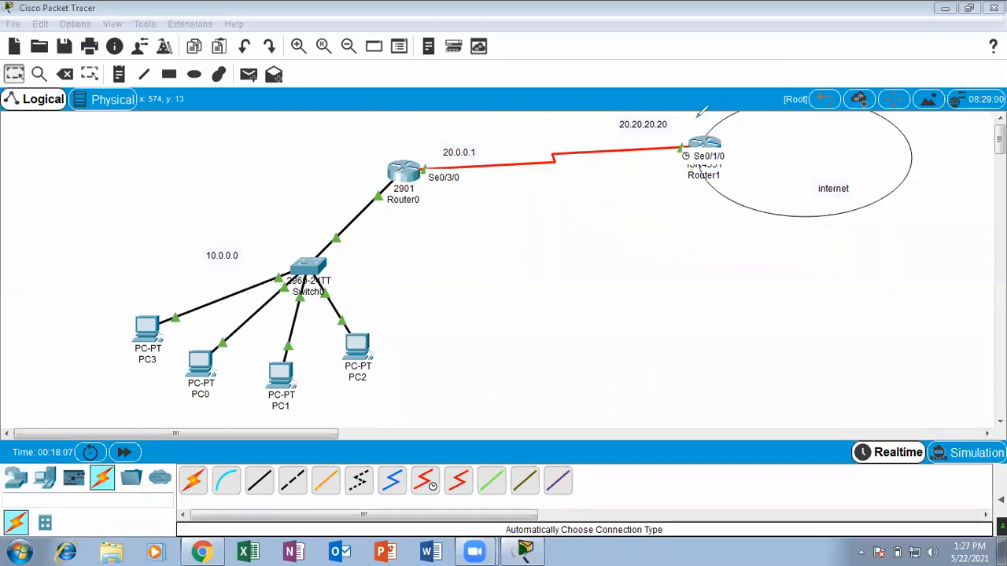
pyautogui.moveTo(422, 145)
pyautogui.mouseDown()
pyautogui.moveTo(464, 116)
pyautogui.moveTo(350, 140)
pyautogui.moveTo(464, 140)
pyautogui.mouseUp()
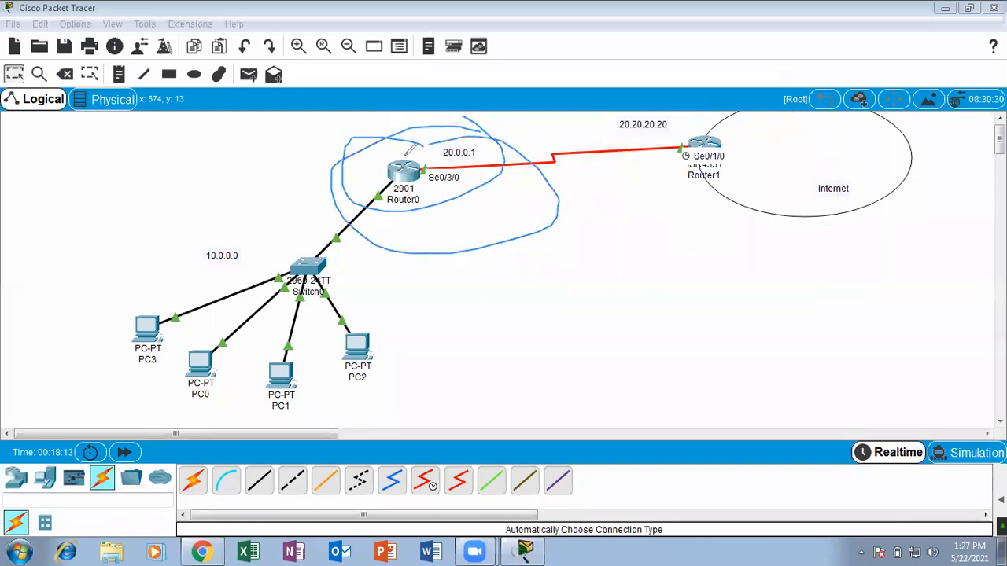
pyautogui.moveTo(689, 117)
pyautogui.mouseDown()
pyautogui.moveTo(796, 197)
pyautogui.moveTo(786, 110)
pyautogui.mouseUp()
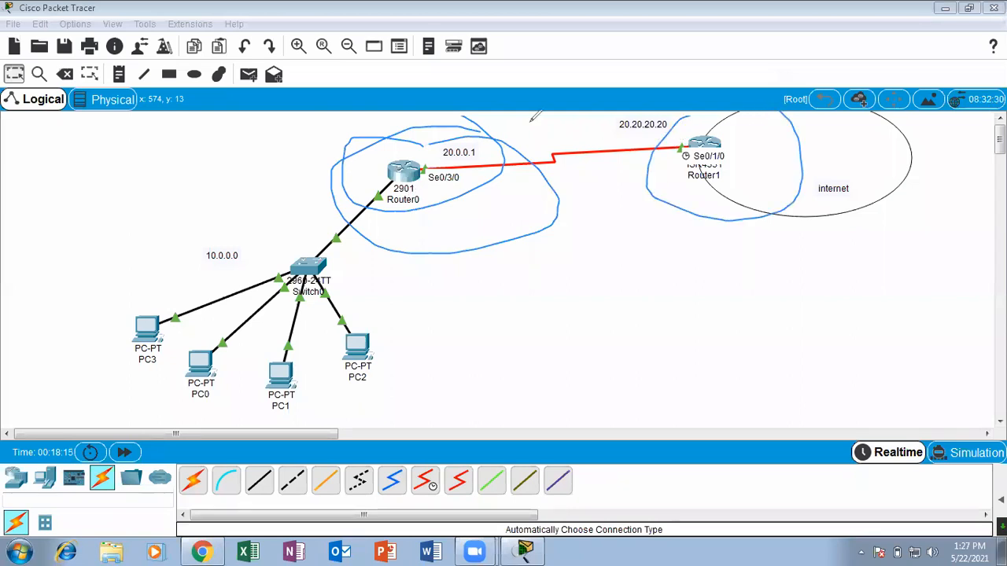
pyautogui.press('e')
pyautogui.moveTo(716, 119); pyautogui.dragTo(724, 117)
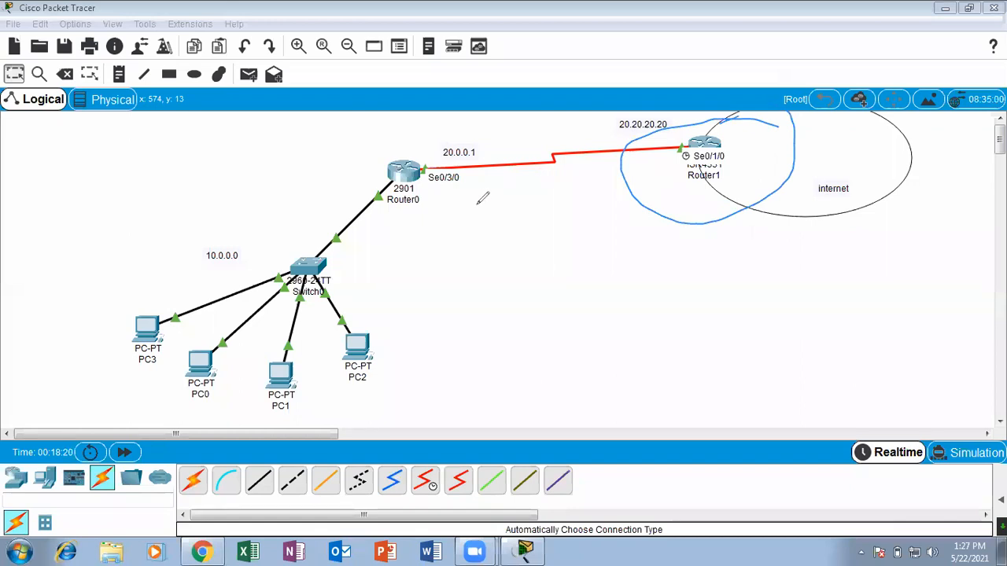
pyautogui.moveTo(730, 115)
pyautogui.mouseDown()
pyautogui.moveTo(698, 187)
pyautogui.moveTo(688, 116)
pyautogui.moveTo(781, 115)
pyautogui.mouseUp()
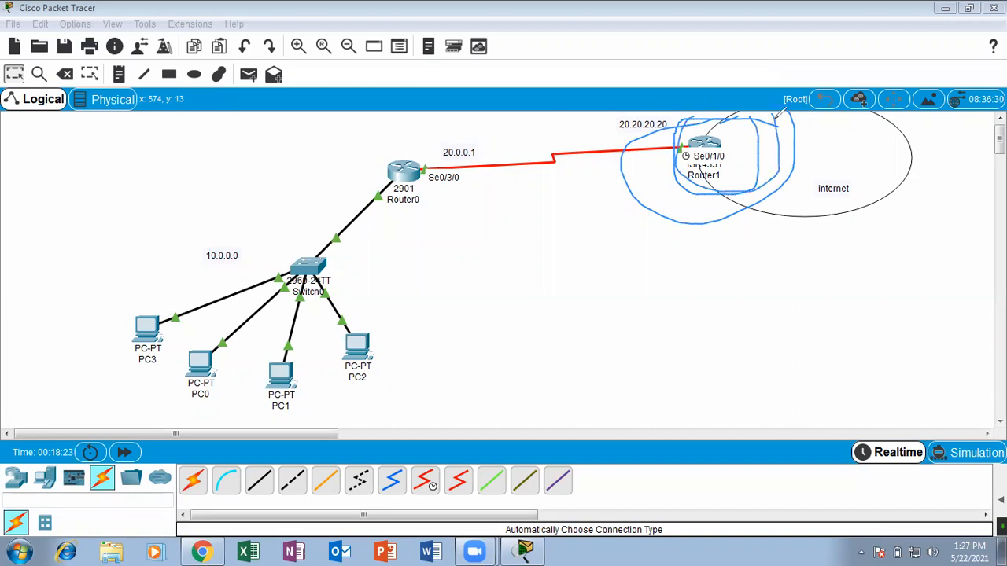
pyautogui.moveTo(450, 148)
pyautogui.mouseDown()
pyautogui.moveTo(447, 139)
pyautogui.moveTo(465, 184)
pyautogui.moveTo(356, 119)
pyautogui.mouseUp()
pyautogui.moveTo(470, 228); pyautogui.dragTo(543, 160)
pyautogui.moveTo(459, 145); pyautogui.dragTo(494, 122)
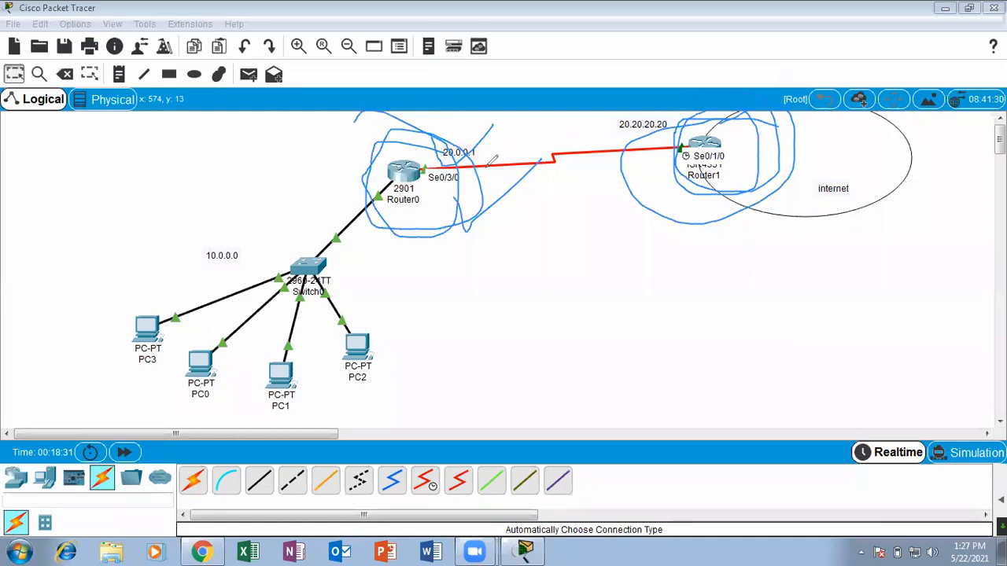
pyautogui.press('e')
pyautogui.moveTo(410, 140)
pyautogui.mouseDown()
pyautogui.moveTo(344, 178)
pyautogui.moveTo(404, 128)
pyautogui.mouseUp()
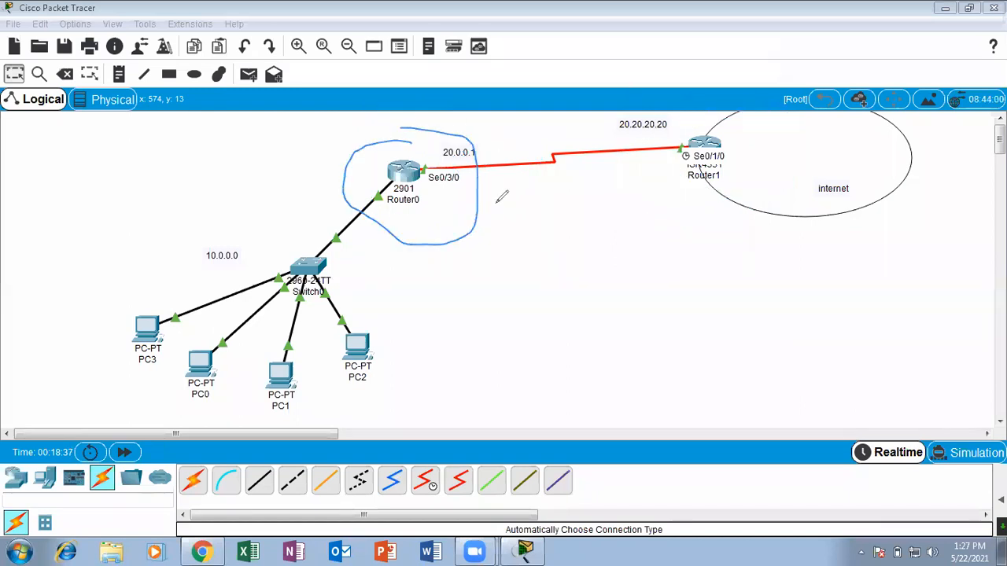
pyautogui.moveTo(357, 154); pyautogui.dragTo(453, 92)
pyautogui.moveTo(456, 234); pyautogui.dragTo(532, 190)
pyautogui.moveTo(459, 124)
pyautogui.mouseDown()
pyautogui.moveTo(526, 211)
pyautogui.moveTo(375, 155)
pyautogui.mouseUp()
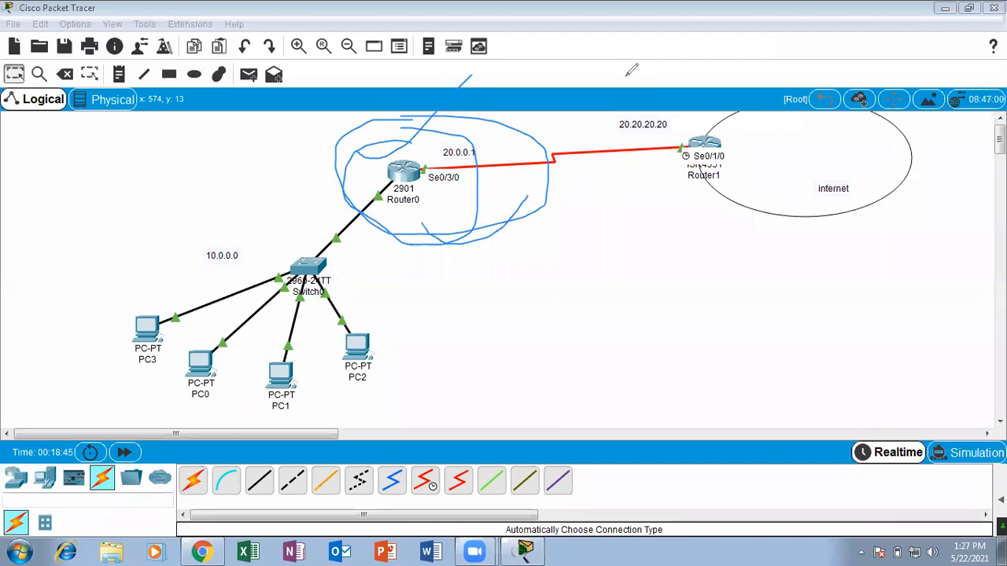
pyautogui.click(626, 77)
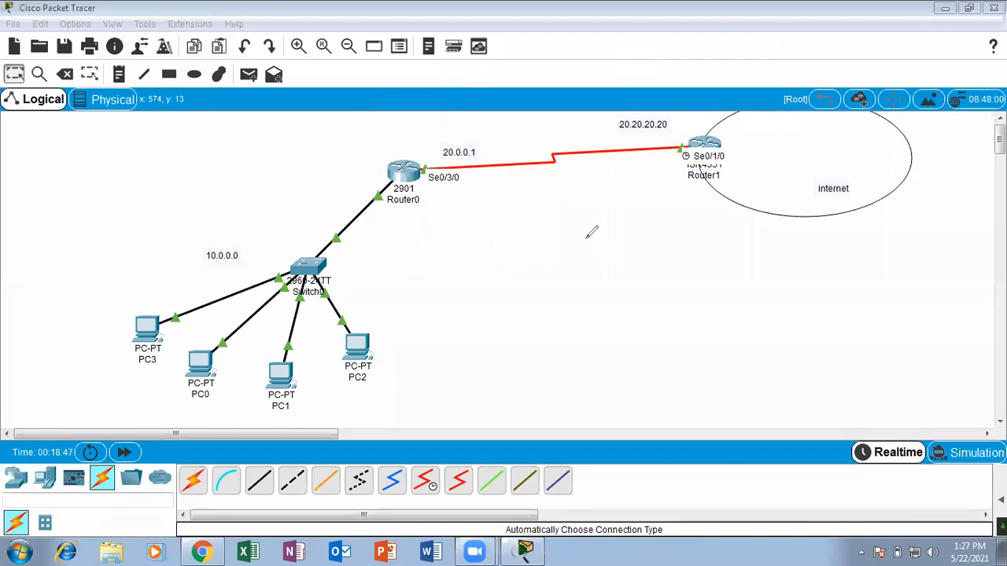
pyautogui.moveTo(840, 252)
pyautogui.mouseDown()
pyautogui.moveTo(488, 191)
pyautogui.moveTo(446, 194)
pyautogui.moveTo(397, 218)
pyautogui.moveTo(529, 202)
pyautogui.moveTo(405, 206)
pyautogui.mouseUp()
pyautogui.moveTo(491, 189); pyautogui.dragTo(404, 329)
pyautogui.moveTo(370, 238); pyautogui.dragTo(482, 315)
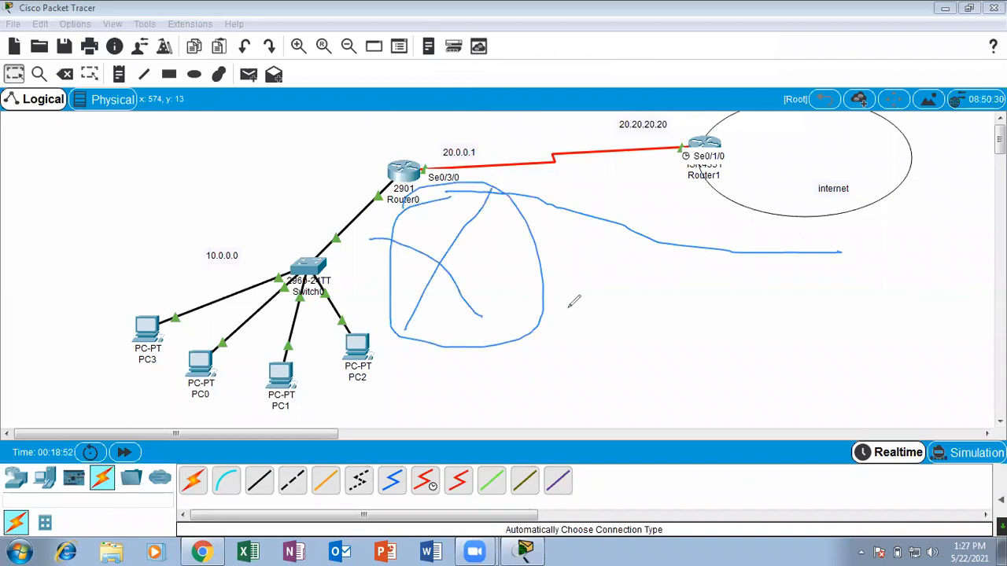
pyautogui.moveTo(816, 253)
pyautogui.mouseDown()
pyautogui.moveTo(522, 247)
pyautogui.moveTo(522, 238)
pyautogui.moveTo(555, 283)
pyautogui.mouseUp()
pyautogui.moveTo(568, 206); pyautogui.dragTo(592, 324)
pyautogui.moveTo(570, 224)
pyautogui.mouseDown()
pyautogui.moveTo(674, 291)
pyautogui.moveTo(591, 309)
pyautogui.mouseUp()
pyautogui.moveTo(581, 227); pyautogui.dragTo(675, 186)
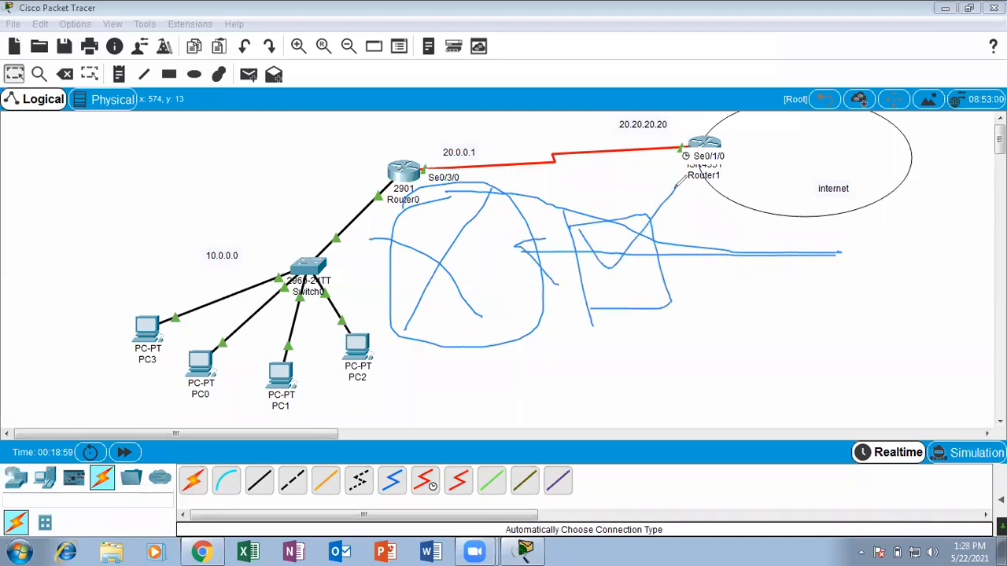
pyautogui.click(679, 82)
pyautogui.moveTo(517, 186)
pyautogui.mouseDown()
pyautogui.moveTo(604, 234)
pyautogui.moveTo(465, 204)
pyautogui.mouseUp()
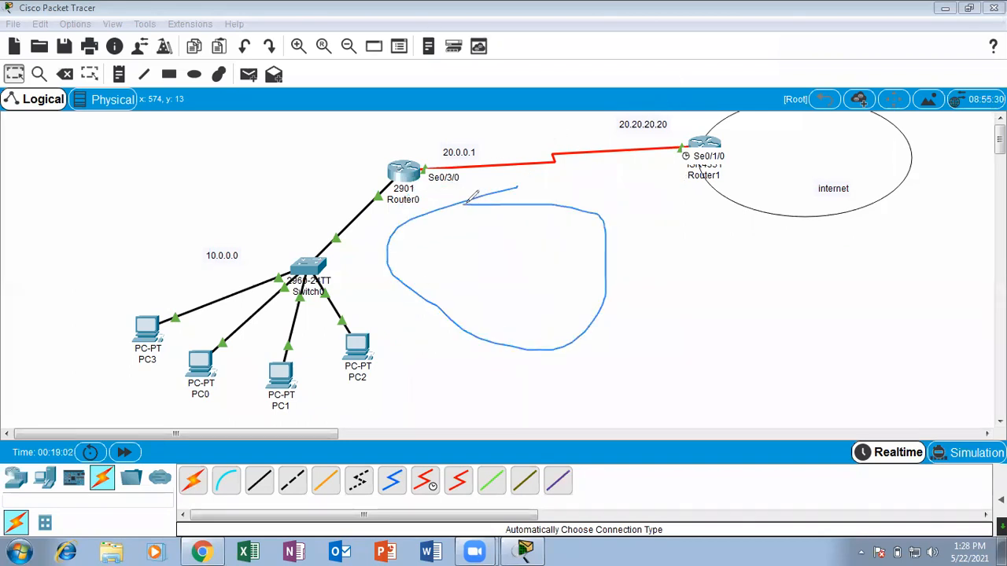
pyautogui.moveTo(808, 240)
pyautogui.mouseDown()
pyautogui.moveTo(686, 208)
pyautogui.moveTo(583, 272)
pyautogui.moveTo(628, 281)
pyautogui.mouseUp()
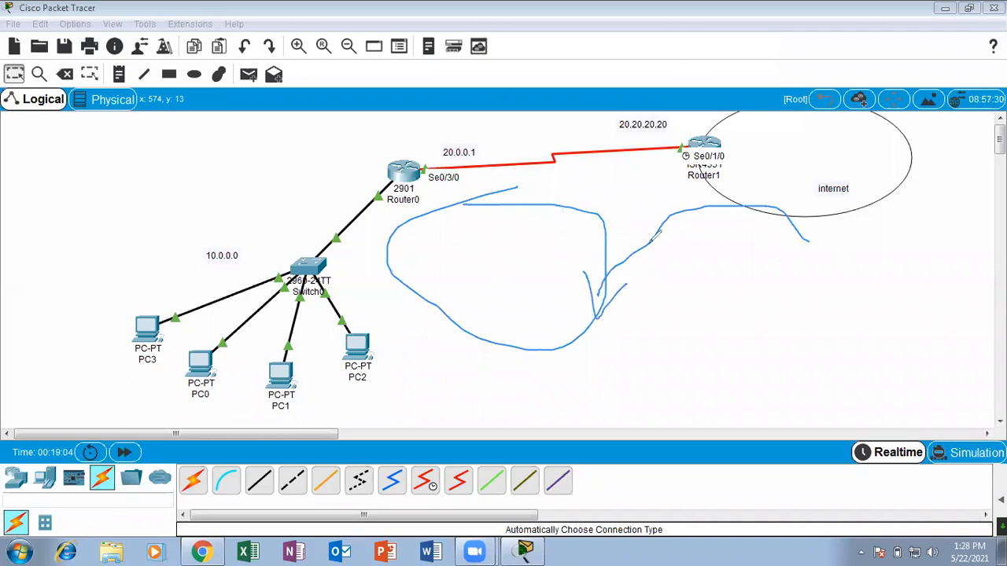
pyautogui.moveTo(850, 246); pyautogui.dragTo(876, 264)
pyautogui.moveTo(663, 187); pyautogui.dragTo(533, 327)
pyautogui.moveTo(515, 273)
pyautogui.mouseDown()
pyautogui.moveTo(535, 344)
pyautogui.moveTo(603, 227)
pyautogui.mouseUp()
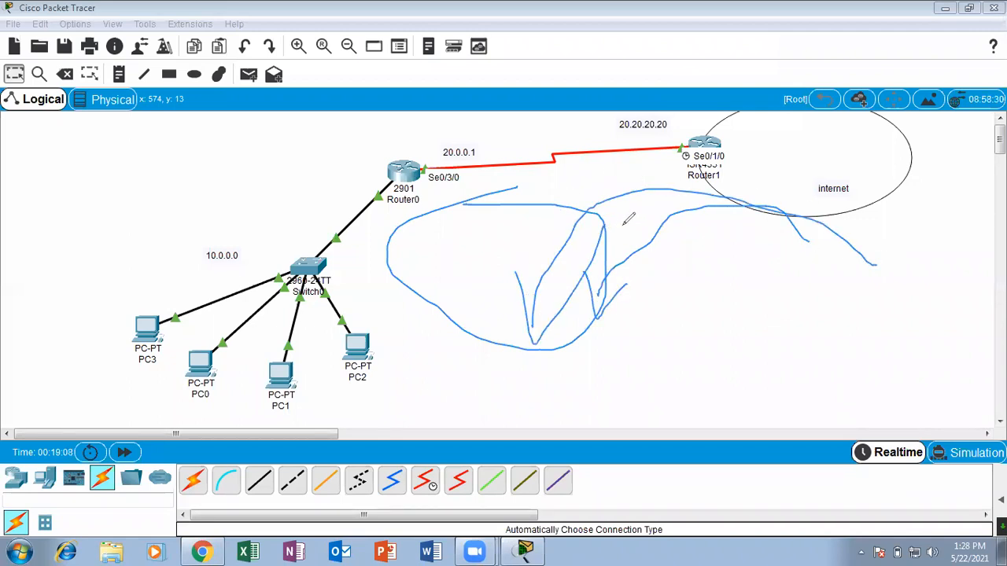
pyautogui.click(671, 79)
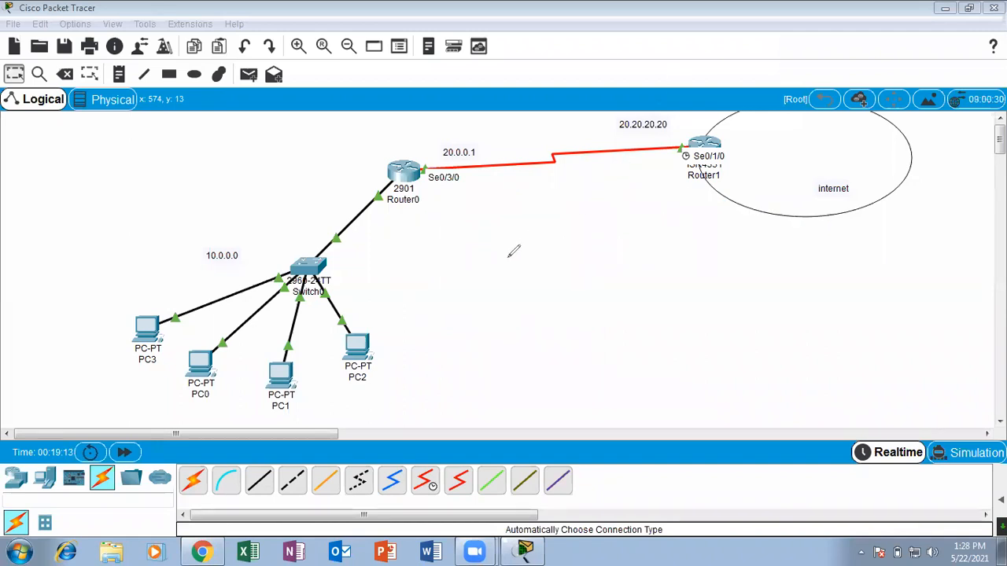
pyautogui.moveTo(488, 232); pyautogui.dragTo(497, 309)
pyautogui.moveTo(603, 217)
pyautogui.mouseDown()
pyautogui.moveTo(519, 281)
pyautogui.moveTo(683, 232)
pyautogui.moveTo(542, 210)
pyautogui.mouseUp()
pyautogui.moveTo(997, 148)
pyautogui.mouseDown()
pyautogui.moveTo(705, 219)
pyautogui.moveTo(684, 271)
pyautogui.moveTo(755, 253)
pyautogui.mouseUp()
pyautogui.moveTo(621, 225)
pyautogui.mouseDown()
pyautogui.moveTo(642, 260)
pyautogui.moveTo(725, 183)
pyautogui.mouseUp()
pyautogui.moveTo(540, 253); pyautogui.dragTo(543, 295)
pyautogui.moveTo(552, 195); pyautogui.dragTo(577, 281)
pyautogui.moveTo(562, 239)
pyautogui.mouseDown()
pyautogui.moveTo(585, 266)
pyautogui.moveTo(565, 246)
pyautogui.mouseUp()
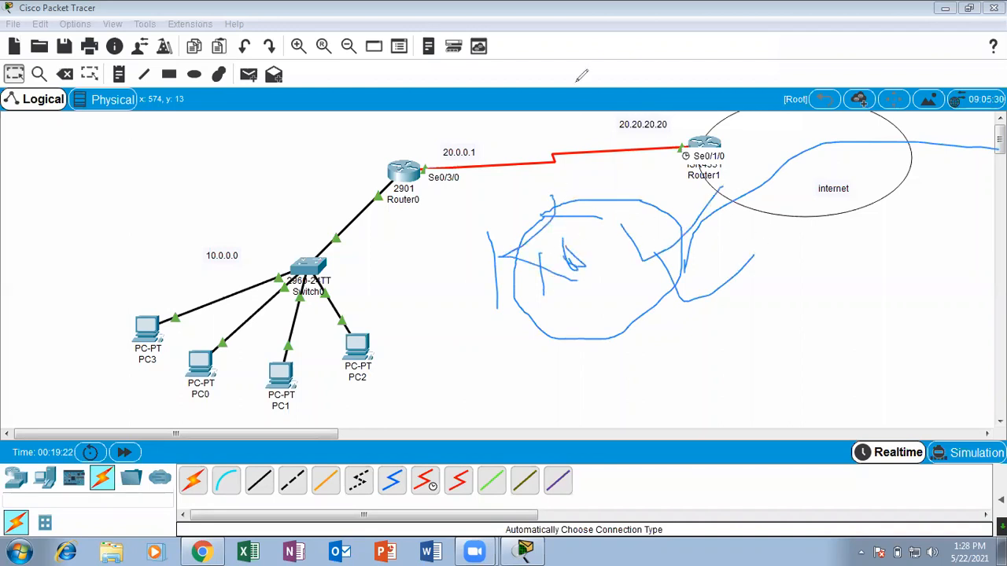
pyautogui.click(710, 18)
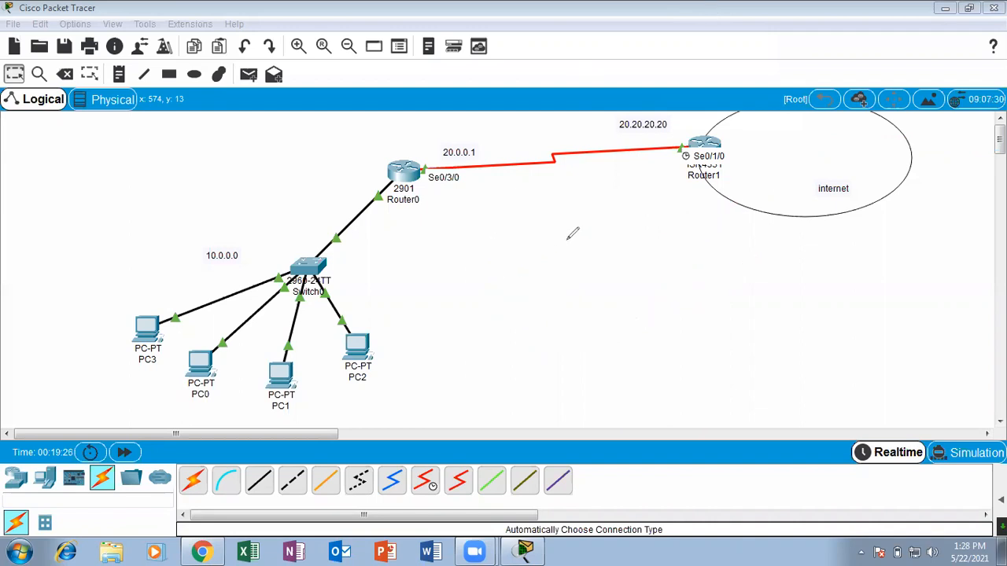
pyautogui.moveTo(583, 200)
pyautogui.mouseDown()
pyautogui.moveTo(364, 318)
pyautogui.moveTo(730, 248)
pyautogui.moveTo(568, 207)
pyautogui.mouseUp()
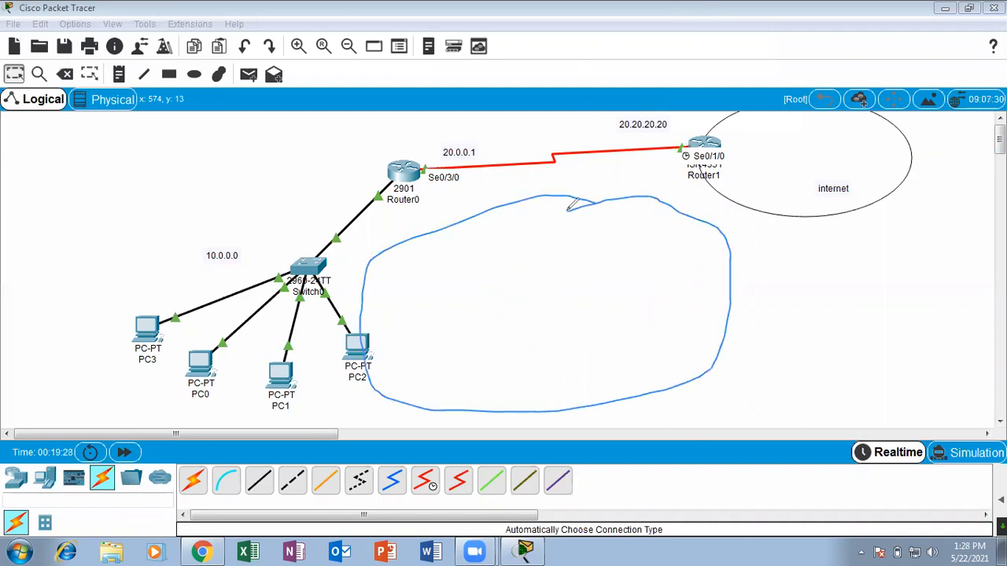
pyautogui.moveTo(547, 291); pyautogui.dragTo(691, 244)
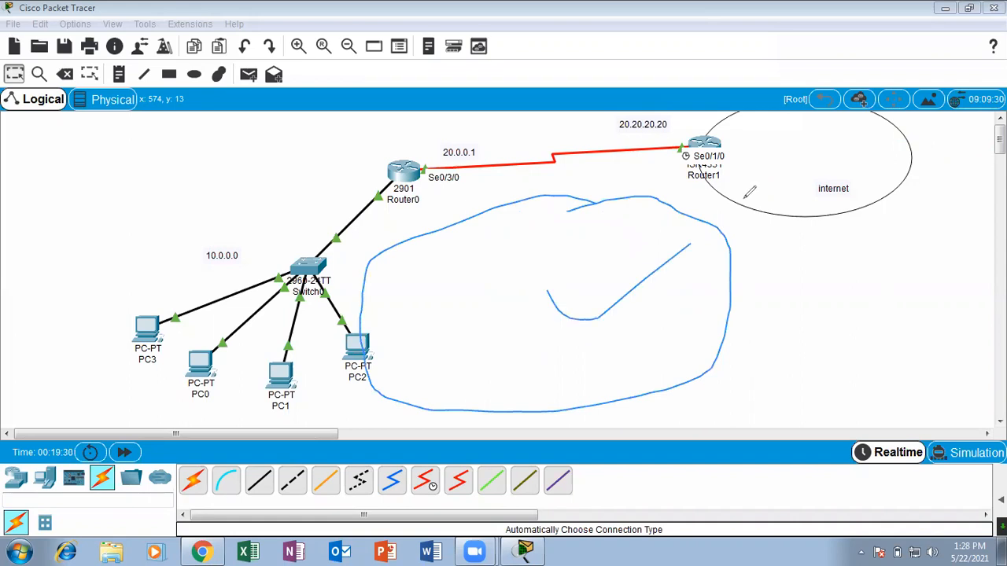
pyautogui.moveTo(288, 189)
pyautogui.mouseDown()
pyautogui.moveTo(299, 417)
pyautogui.moveTo(208, 138)
pyautogui.mouseUp()
pyautogui.moveTo(250, 241)
pyautogui.mouseDown()
pyautogui.moveTo(377, 141)
pyautogui.moveTo(445, 242)
pyautogui.moveTo(467, 253)
pyautogui.moveTo(475, 198)
pyautogui.mouseUp()
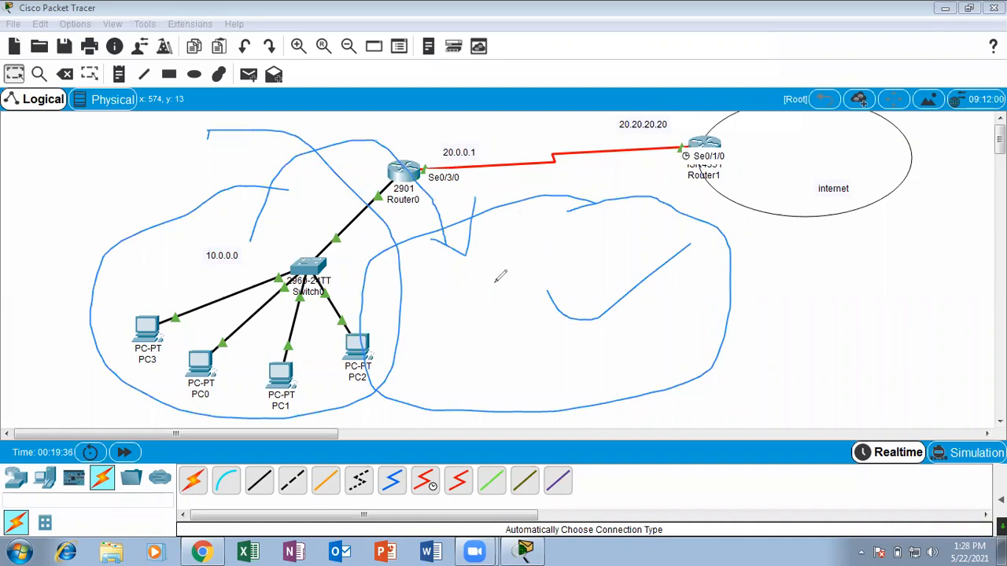
pyautogui.moveTo(902, 146); pyautogui.dragTo(633, 259)
pyautogui.moveTo(614, 227); pyautogui.dragTo(676, 186)
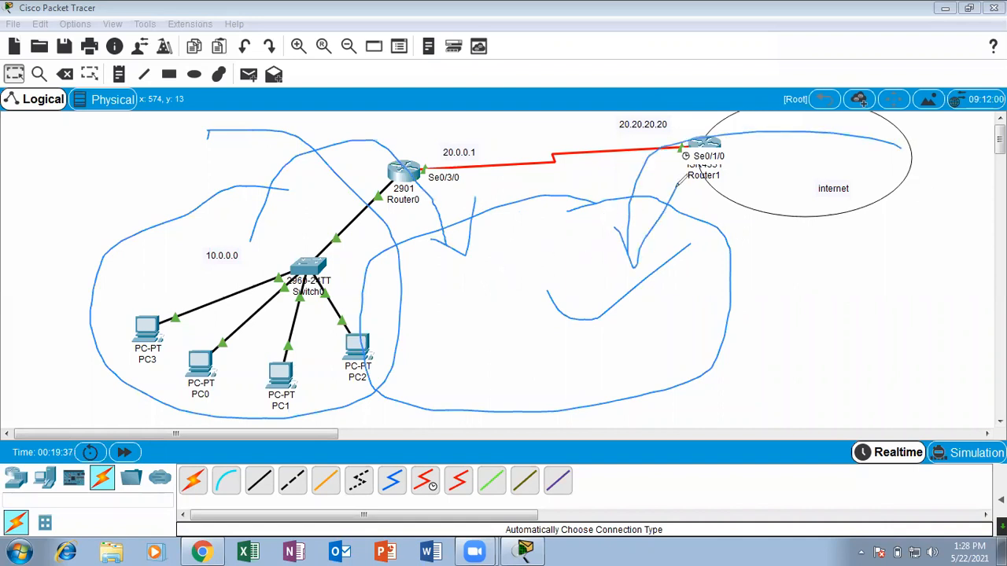
pyautogui.moveTo(586, 242); pyautogui.dragTo(624, 148)
pyautogui.moveTo(569, 210); pyautogui.dragTo(625, 136)
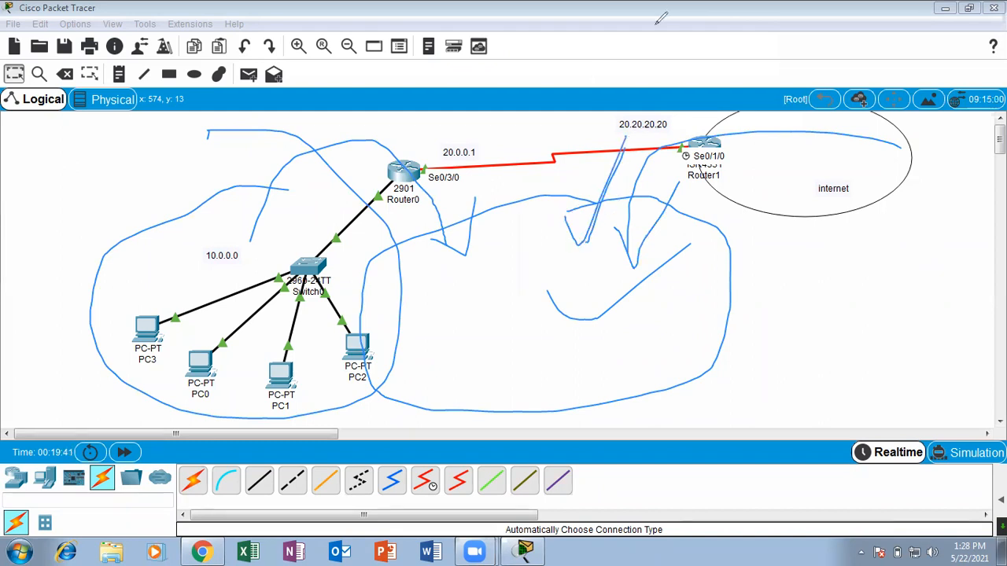
pyautogui.press('e')
pyautogui.moveTo(390, 167)
pyautogui.mouseDown()
pyautogui.moveTo(211, 346)
pyautogui.moveTo(229, 296)
pyautogui.mouseUp()
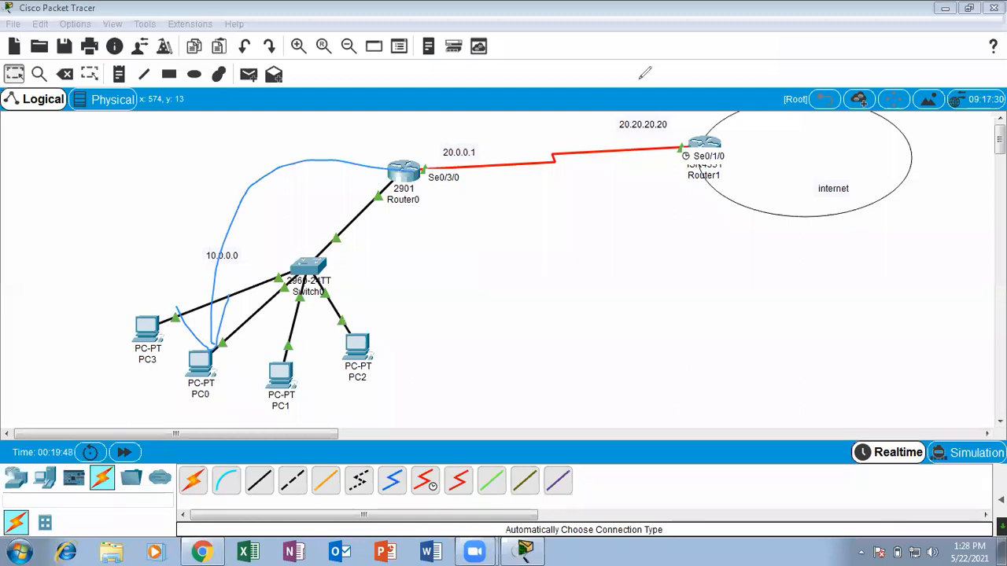
pyautogui.moveTo(479, 145)
pyautogui.mouseDown()
pyautogui.moveTo(441, 143)
pyautogui.moveTo(417, 174)
pyautogui.moveTo(482, 163)
pyautogui.moveTo(418, 177)
pyautogui.moveTo(442, 134)
pyautogui.moveTo(422, 135)
pyautogui.mouseUp()
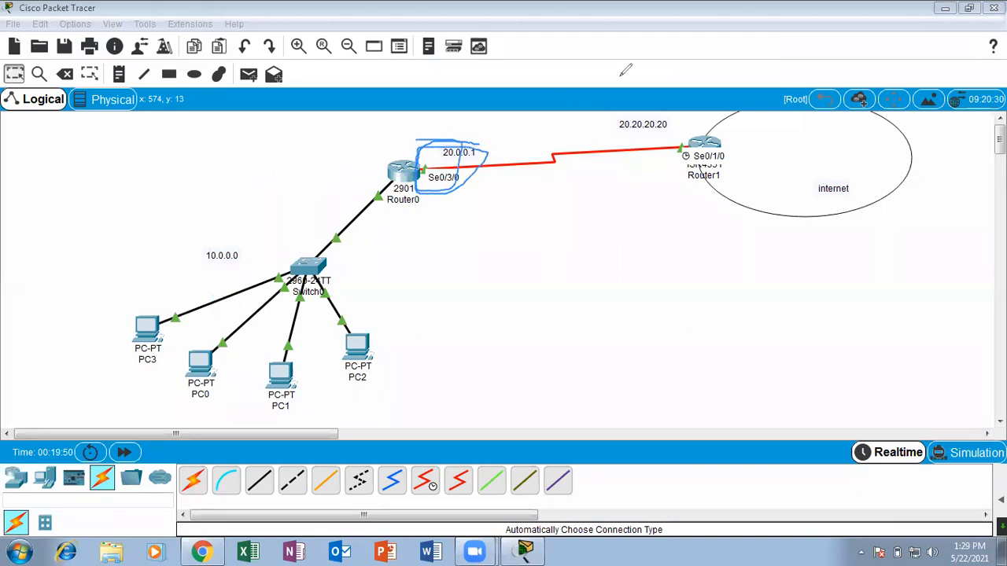
pyautogui.moveTo(464, 138)
pyautogui.mouseDown()
pyautogui.moveTo(412, 193)
pyautogui.moveTo(474, 151)
pyautogui.moveTo(413, 154)
pyautogui.moveTo(434, 196)
pyautogui.moveTo(432, 142)
pyautogui.moveTo(471, 202)
pyautogui.moveTo(404, 146)
pyautogui.moveTo(464, 203)
pyautogui.moveTo(449, 146)
pyautogui.mouseUp()
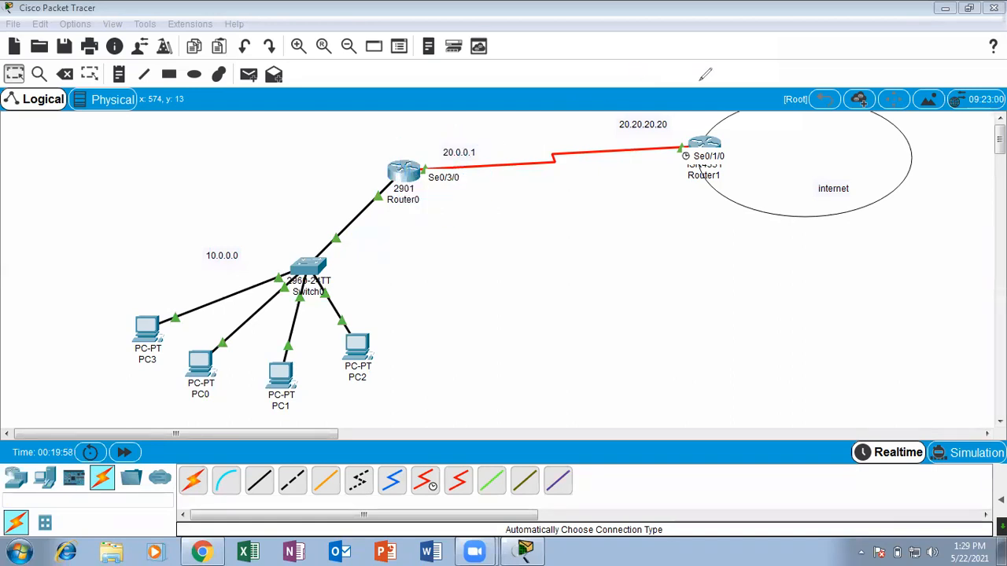
pyautogui.moveTo(709, 129)
pyautogui.mouseDown()
pyautogui.moveTo(665, 157)
pyautogui.moveTo(763, 189)
pyautogui.moveTo(686, 116)
pyautogui.mouseUp()
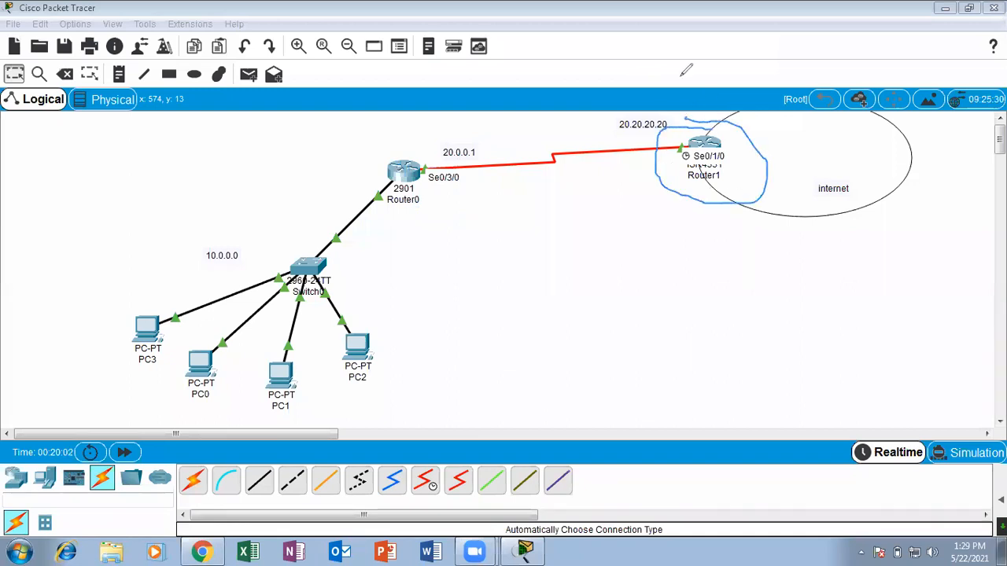
pyautogui.moveTo(743, 132)
pyautogui.mouseDown()
pyautogui.moveTo(689, 110)
pyautogui.moveTo(682, 193)
pyautogui.moveTo(714, 112)
pyautogui.mouseUp()
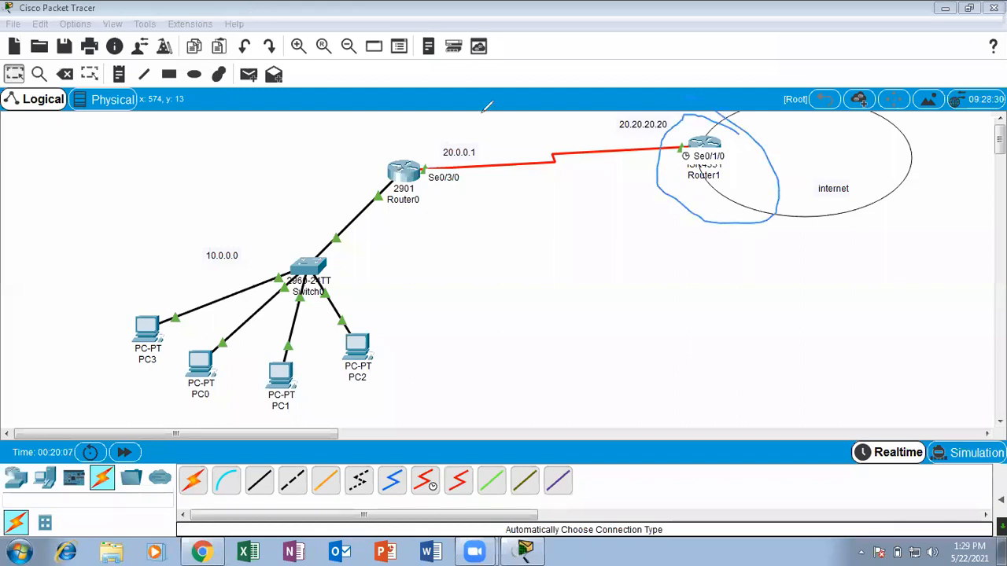
pyautogui.moveTo(483, 126)
pyautogui.mouseDown()
pyautogui.moveTo(355, 188)
pyautogui.moveTo(541, 114)
pyautogui.moveTo(370, 118)
pyautogui.moveTo(470, 100)
pyautogui.mouseUp()
pyautogui.moveTo(437, 143)
pyautogui.mouseDown()
pyautogui.moveTo(420, 185)
pyautogui.moveTo(431, 150)
pyautogui.moveTo(476, 134)
pyautogui.moveTo(670, 150)
pyautogui.mouseUp()
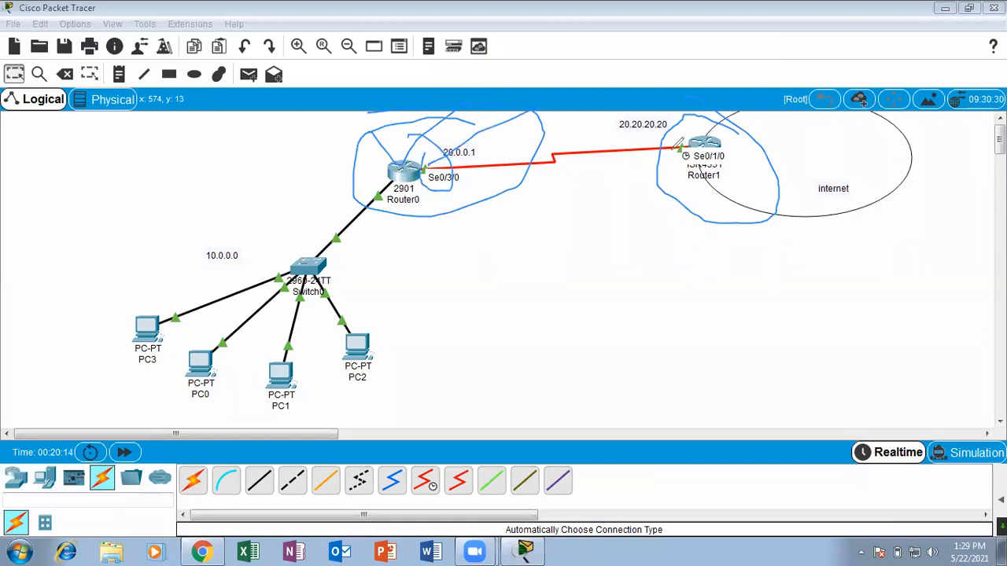
pyautogui.moveTo(432, 154); pyautogui.dragTo(452, 164)
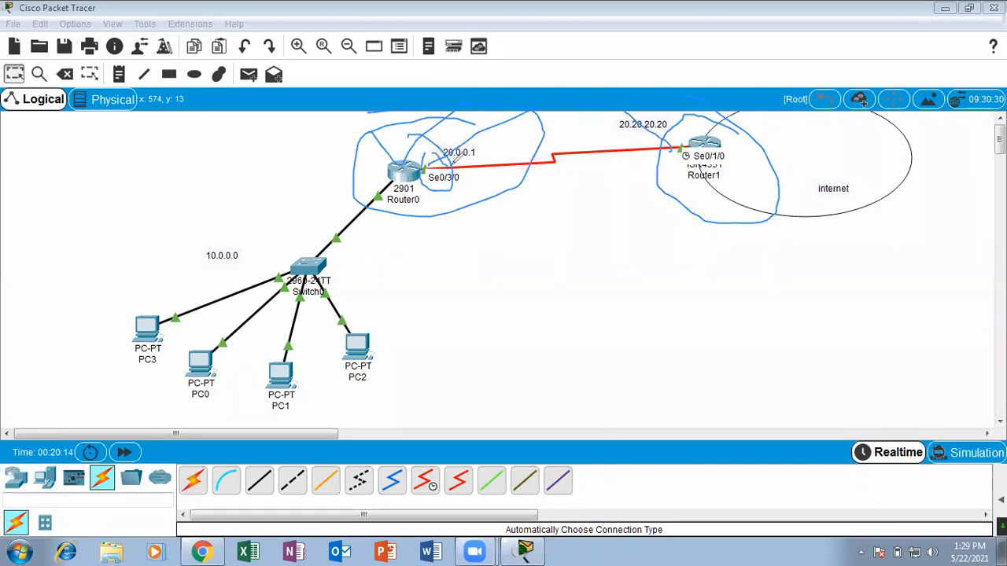
pyautogui.click(607, 95)
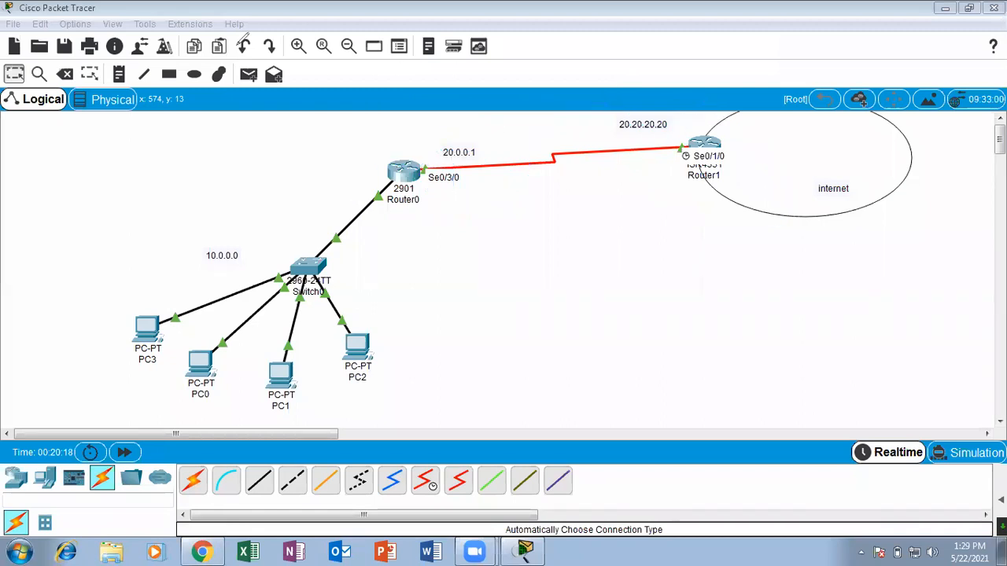
# Reopen Router0's command line in a maximized window and enter global configuration mode with configure terminal.
pyautogui.click(405, 172)
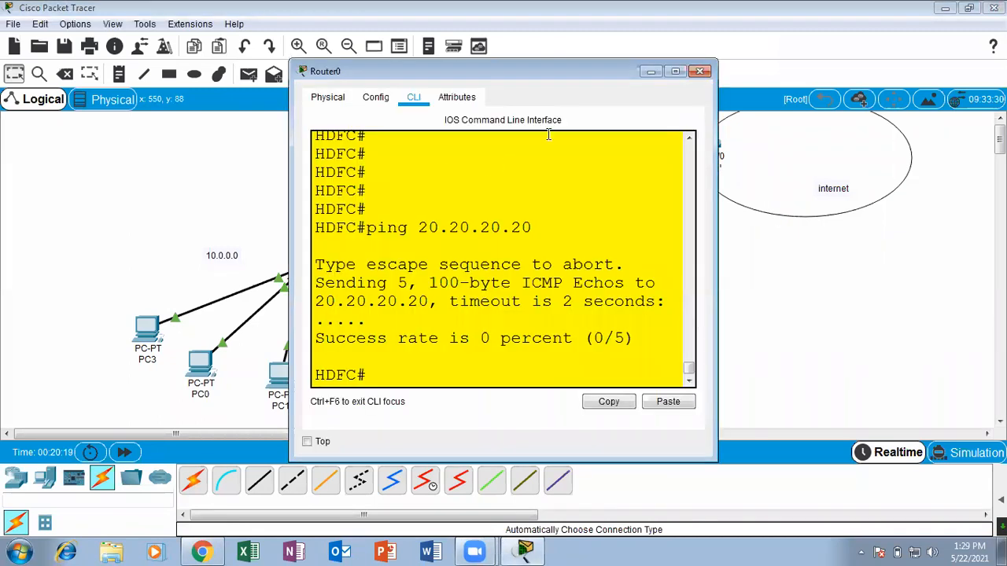
pyautogui.click(675, 72)
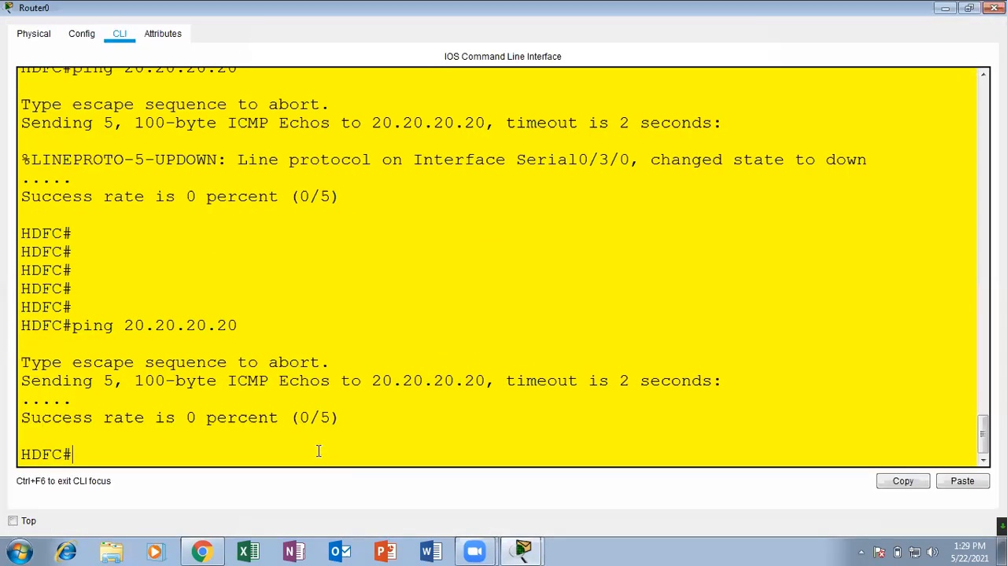
pyautogui.press('Return')
pyautogui.press('Return')
pyautogui.press('Return')
pyautogui.write('conf')
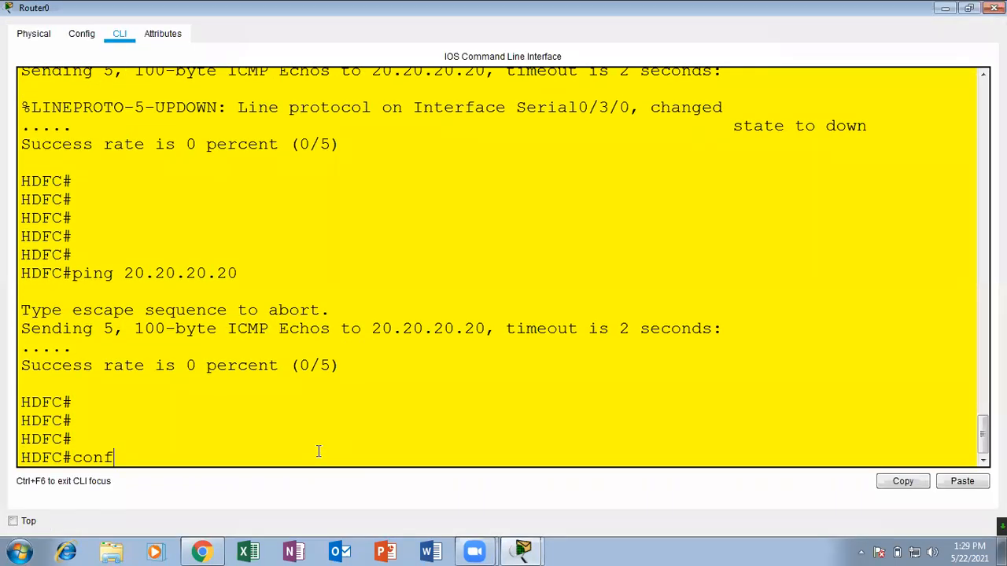
pyautogui.press('Tab')
pyautogui.write('ter')
pyautogui.press('Tab')
pyautogui.press('Return')
pyautogui.press('Return')
pyautogui.press('Return')
# Enter interface configuration mode for interface serial 0/3/0 on Router0.
pyautogui.write('inter')
pyautogui.press('Tab')
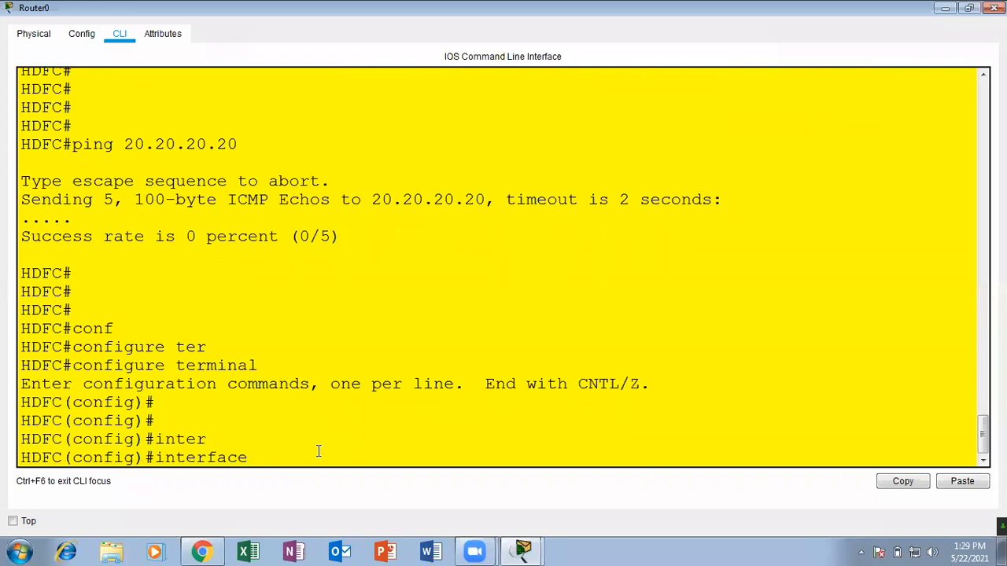
pyautogui.write('ser')
pyautogui.press('Tab')
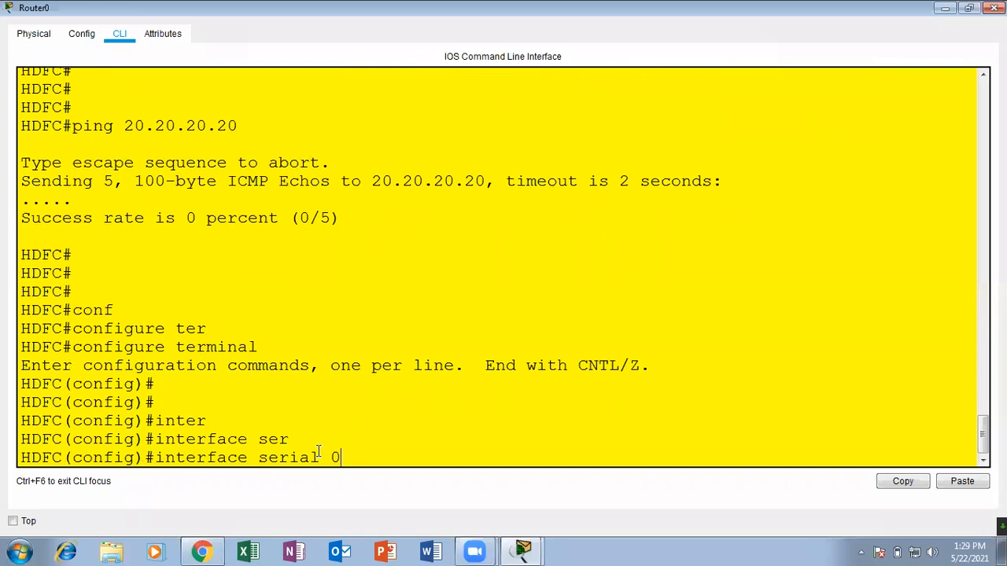
pyautogui.write('0/3/0')
pyautogui.press('Return')
# Set the serial interface's encapsulation to ppp and leave configuration mode for the privileged prompt.
pyautogui.press('Return')
pyautogui.press('Return')
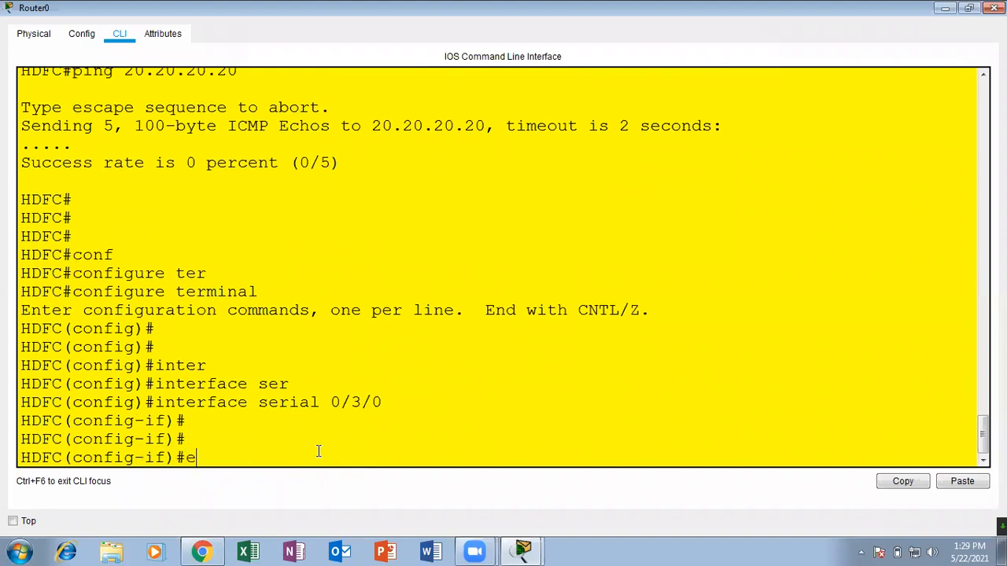
pyautogui.write('enca')
pyautogui.press('Tab')
pyautogui.write('pp')
pyautogui.press('Tab')
pyautogui.press('Return')
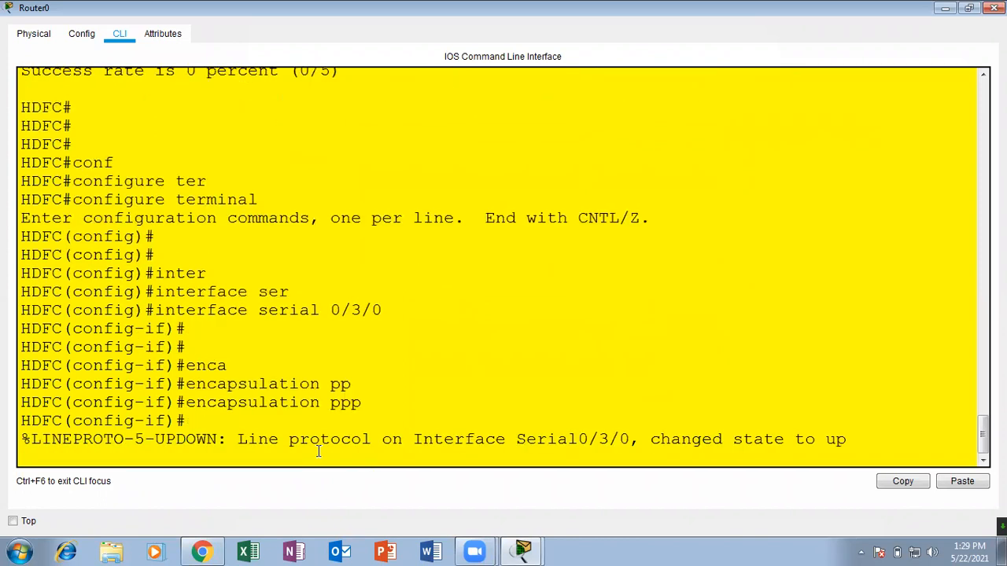
pyautogui.press('Return')
pyautogui.press('Return')
pyautogui.press('Return')
pyautogui.hotkey('ctrl', 'z')
pyautogui.press('Return')
pyautogui.press('Return')
pyautogui.press('Return')
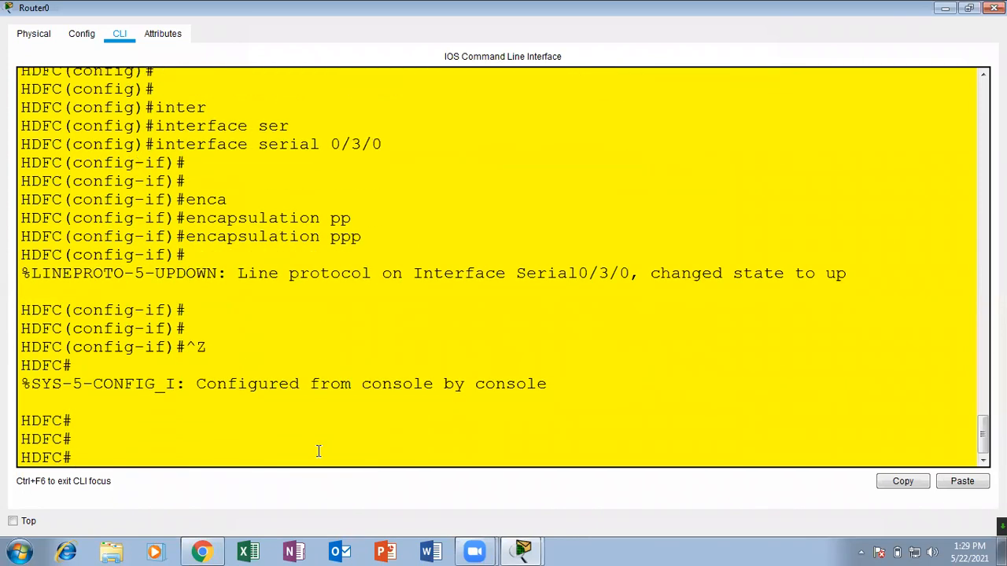
# Recall and rerun the ping to 20.20.20.20 from Router0, and minimize the router's window.
pyautogui.press('Up')
pyautogui.press('Up')
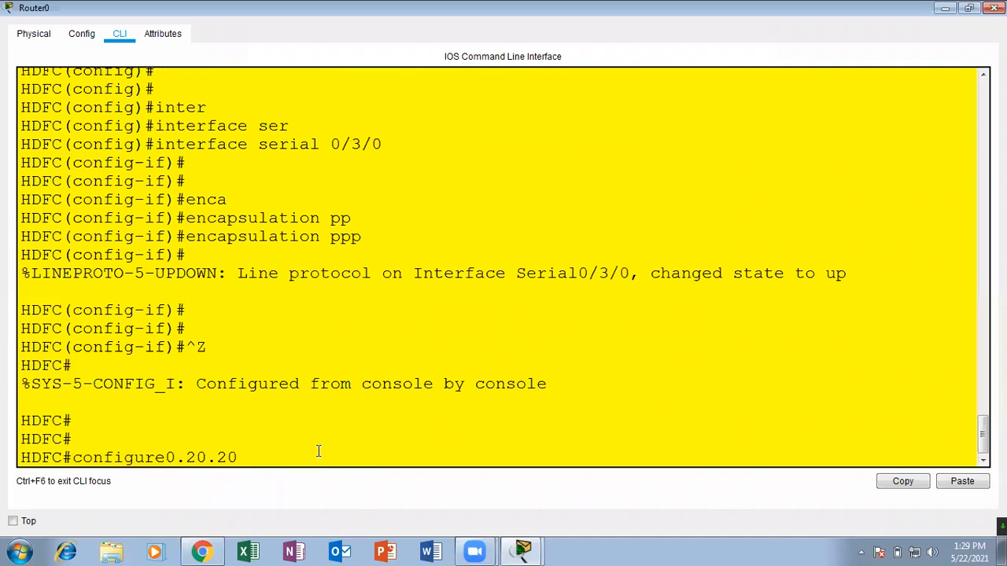
pyautogui.press('Down')
pyautogui.press('Return')
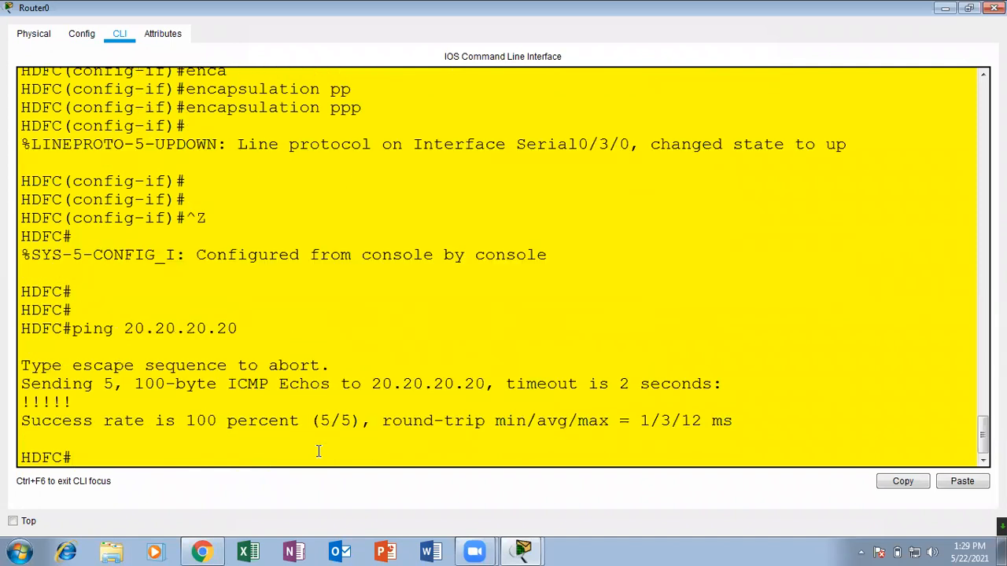
pyautogui.click(945, 8)
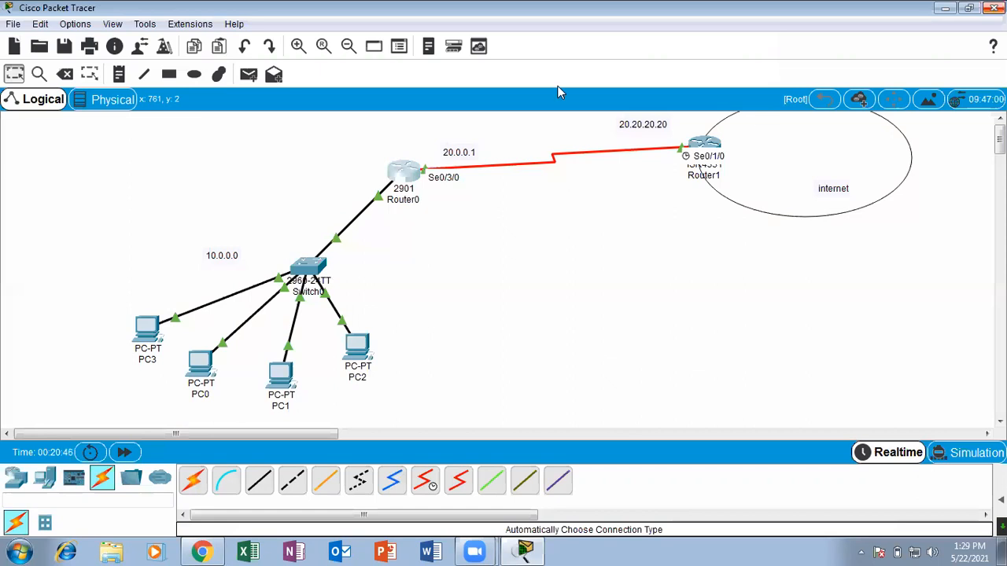
pyautogui.moveTo(431, 139); pyautogui.dragTo(431, 136)
pyautogui.moveTo(700, 167)
pyautogui.mouseDown()
pyautogui.moveTo(730, 91)
pyautogui.moveTo(673, 109)
pyautogui.mouseUp()
pyautogui.click(668, 75)
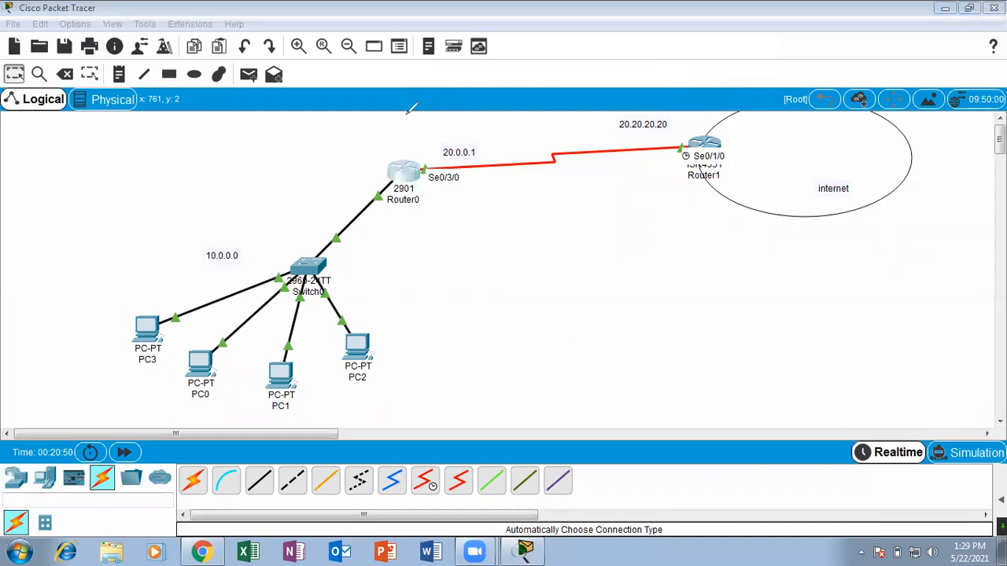
pyautogui.click(322, 87)
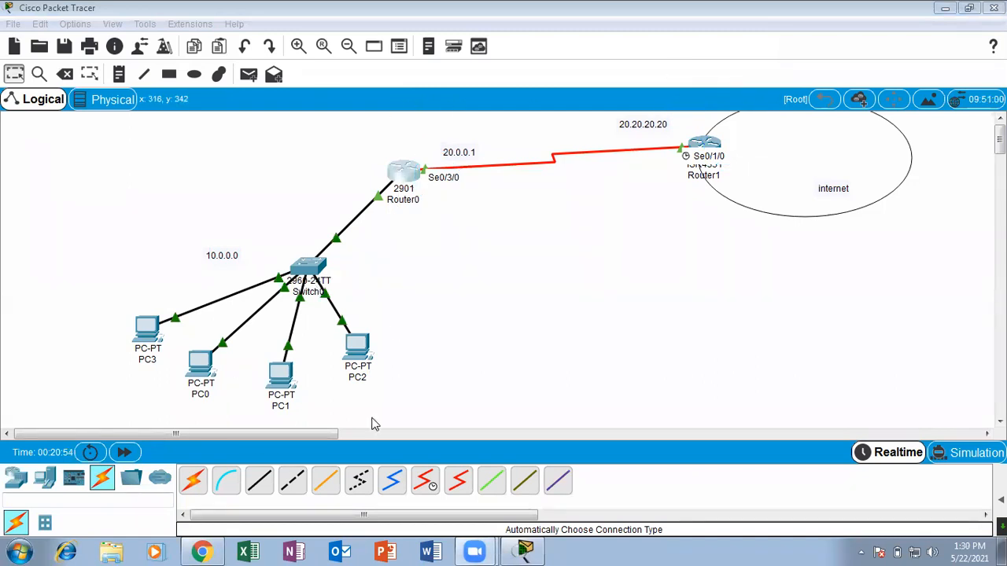
pyautogui.moveTo(318, 211)
pyautogui.mouseDown()
pyautogui.moveTo(236, 186)
pyautogui.moveTo(259, 405)
pyautogui.moveTo(317, 212)
pyautogui.moveTo(277, 230)
pyautogui.mouseUp()
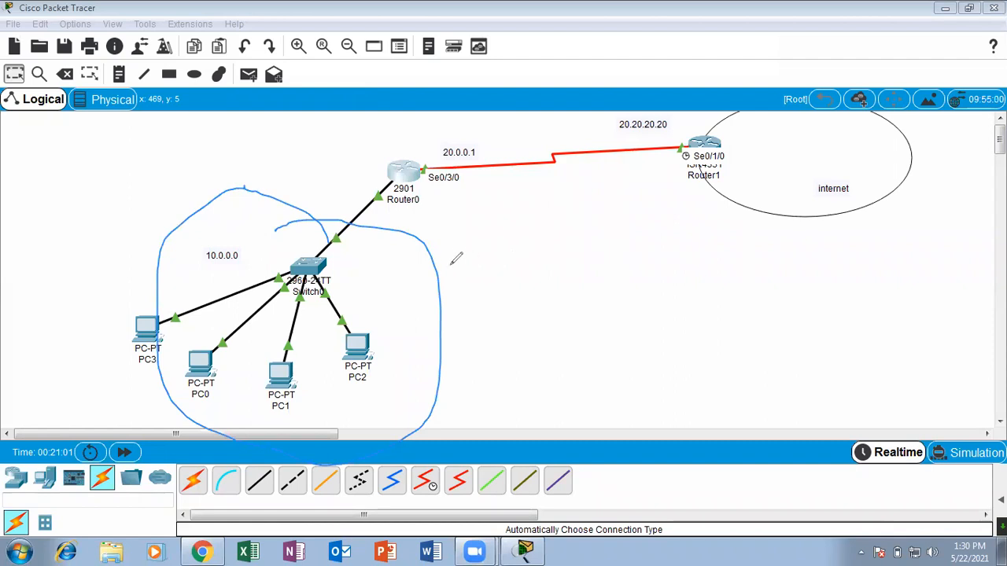
pyautogui.moveTo(411, 166); pyautogui.dragTo(425, 124)
pyautogui.moveTo(424, 195)
pyautogui.mouseDown()
pyautogui.moveTo(167, 305)
pyautogui.moveTo(362, 202)
pyautogui.moveTo(277, 228)
pyautogui.mouseUp()
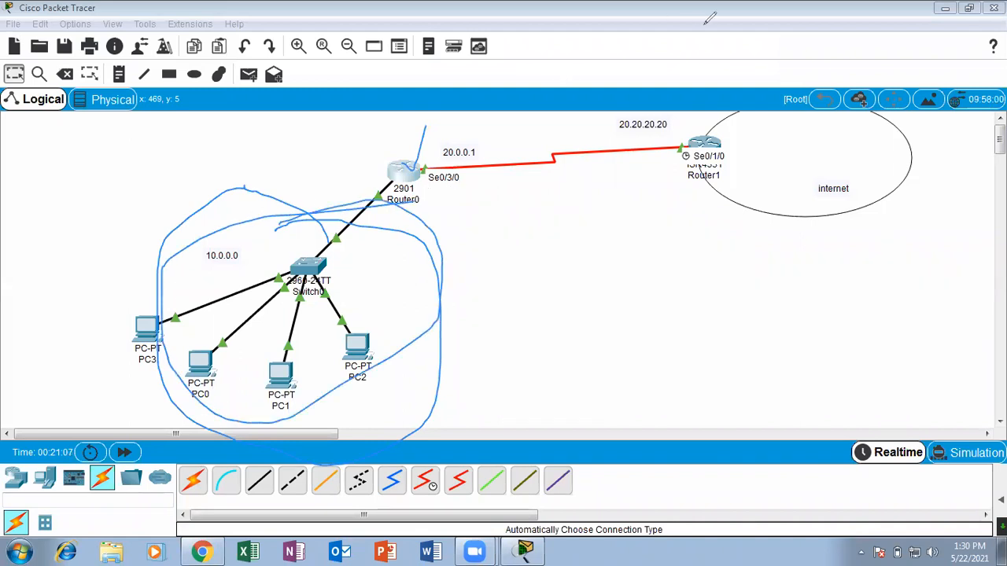
pyautogui.press('e')
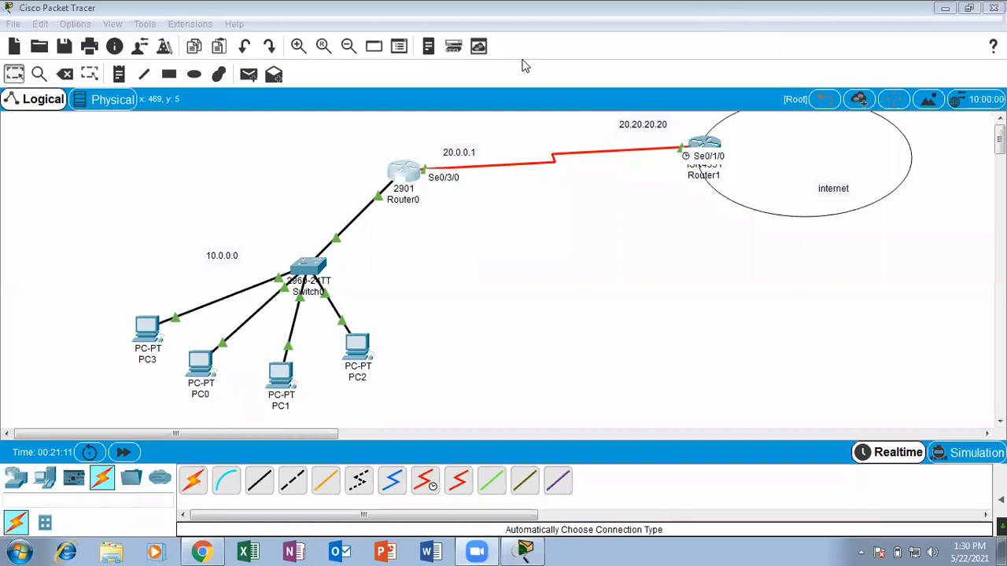
pyautogui.press('Escape')
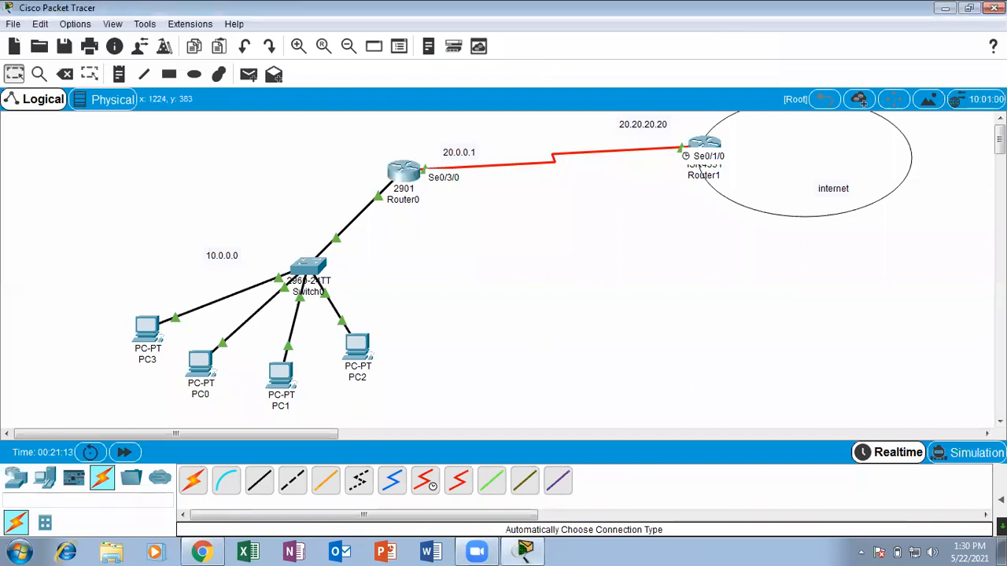
# Show the PDU list and send a simple PDU from PC0 to Router1 to test connectivity.
pyautogui.click(1000, 500)
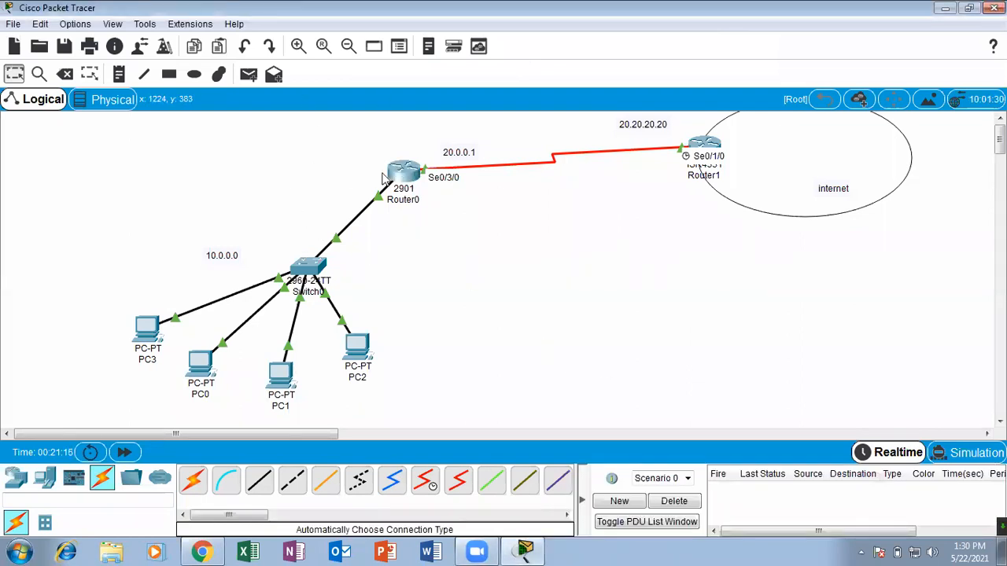
pyautogui.click(248, 74)
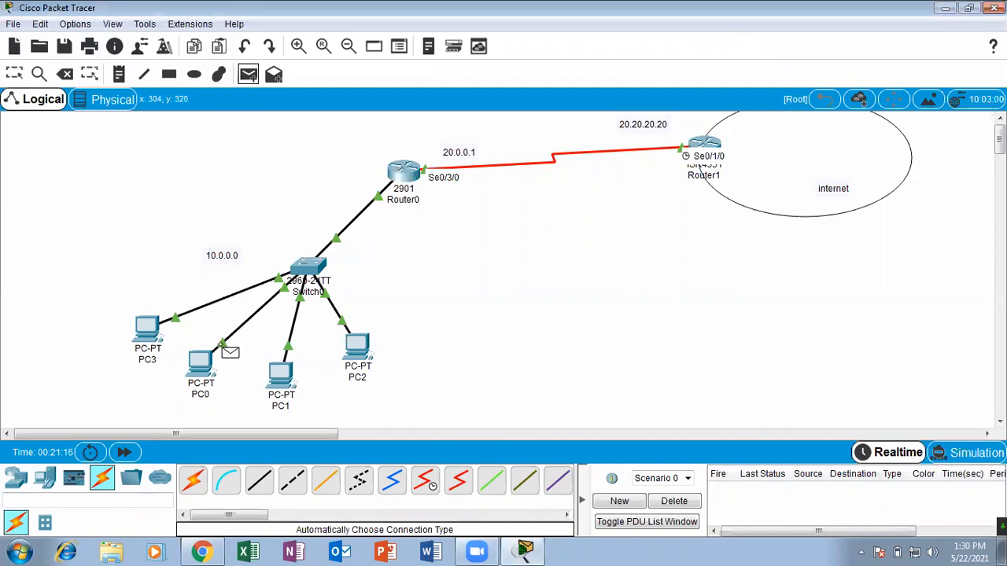
pyautogui.click(203, 362)
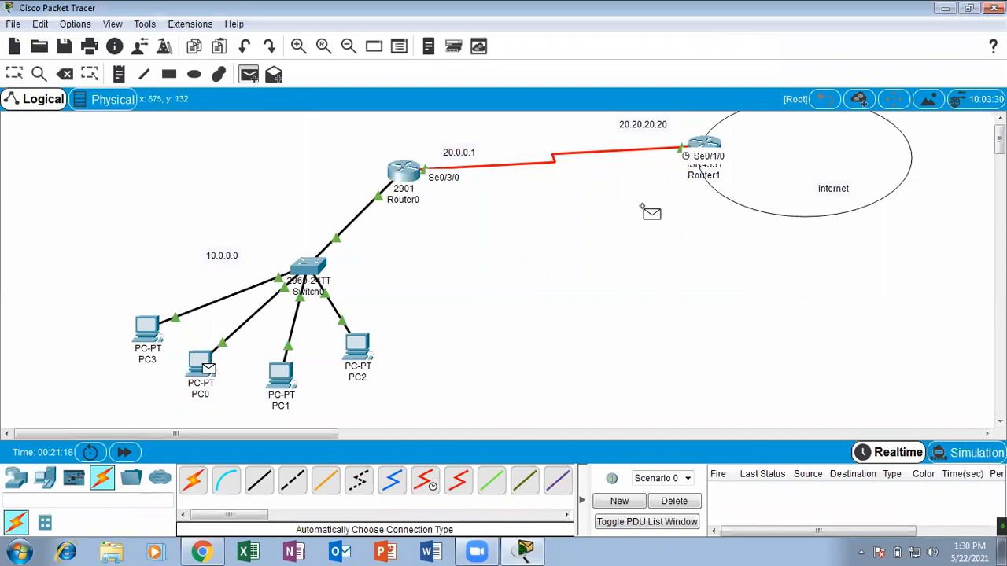
pyautogui.click(702, 146)
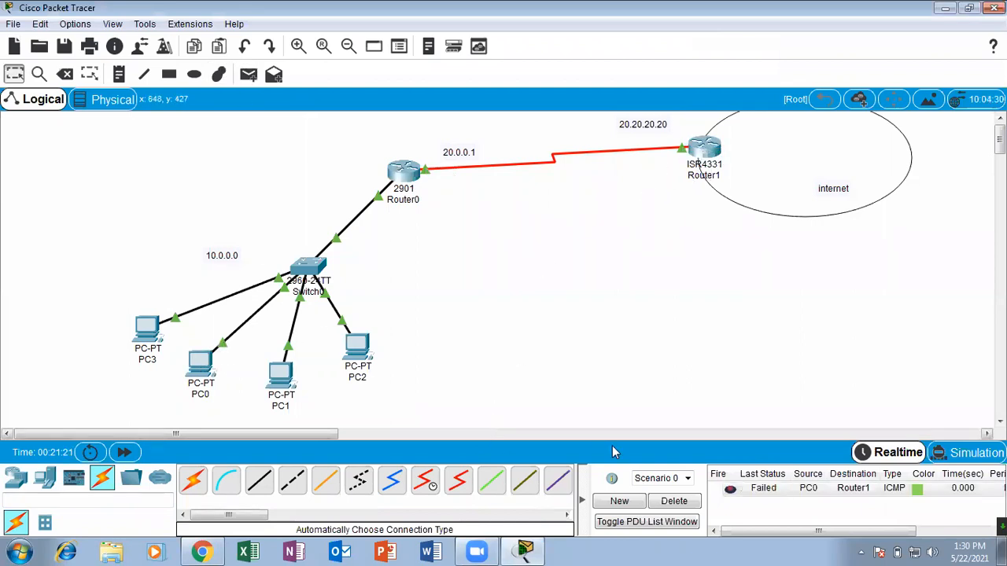
# Send a second simple PDU from PC0 to Router1 and delete the test scenario with its PDUs.
pyautogui.click(249, 74)
pyautogui.click(205, 362)
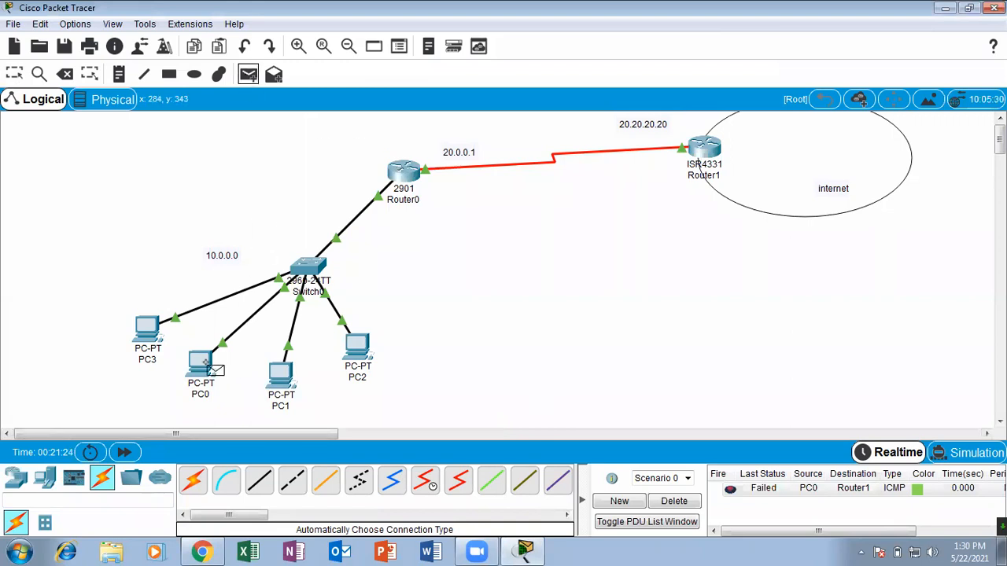
pyautogui.click(682, 149)
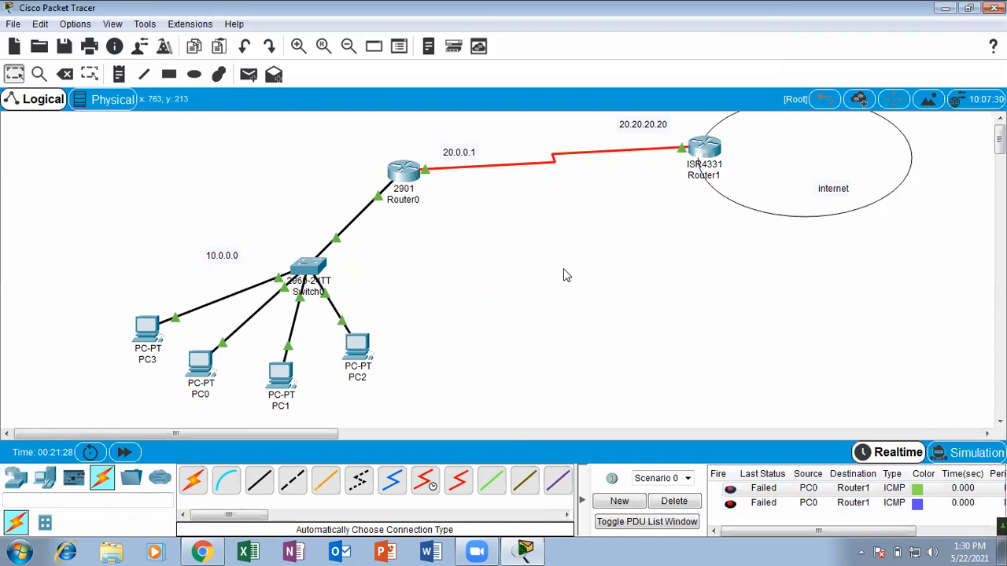
pyautogui.click(674, 506)
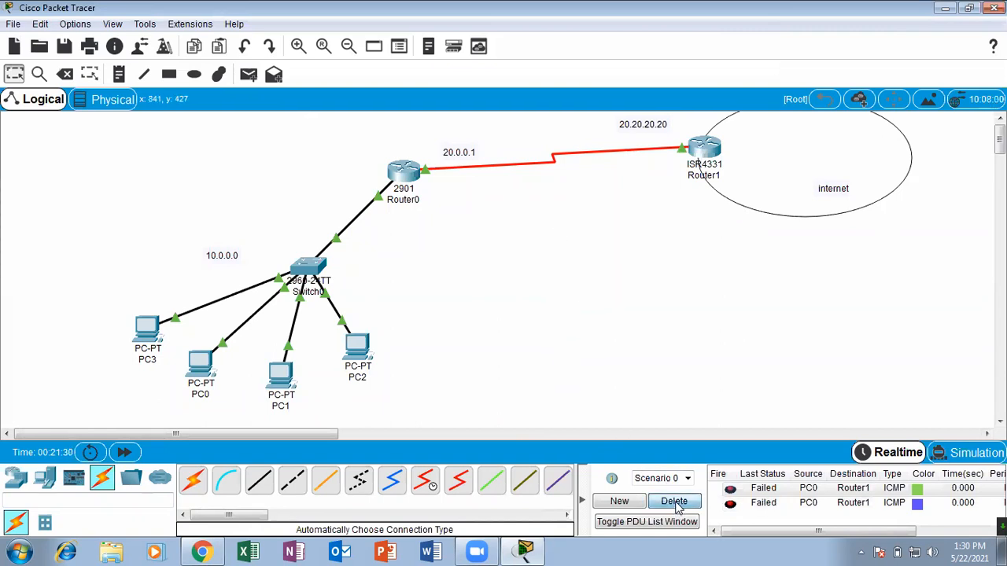
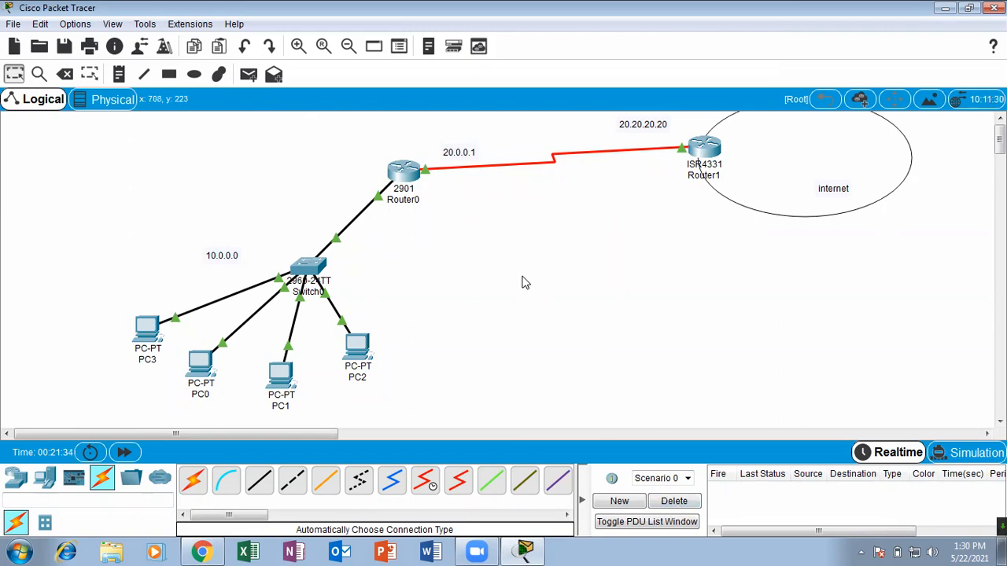
# Open Router0's command line in a maximized window and display its routing table with show ip route.
pyautogui.click(407, 185)
pyautogui.click(676, 73)
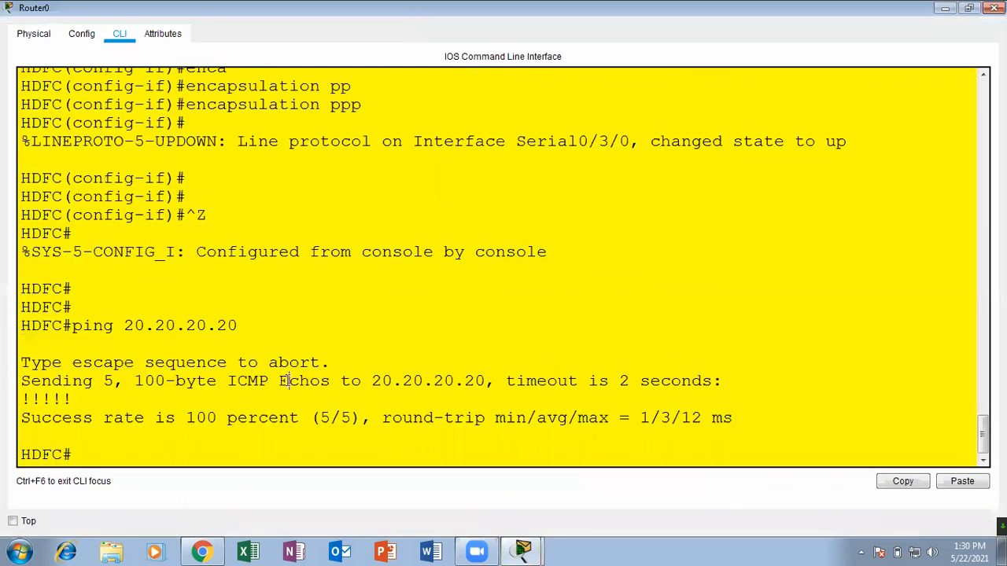
pyautogui.press('Return')
pyautogui.press('Return')
pyautogui.press('Return')
pyautogui.press('Return')
pyautogui.write('sh ip')
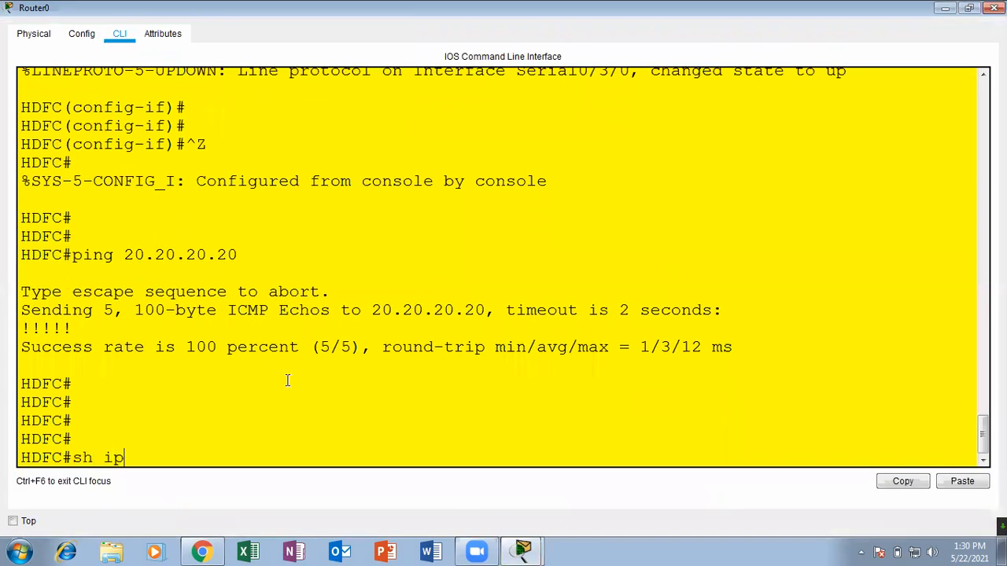
pyautogui.write(' rou')
pyautogui.press('Tab')
pyautogui.press('Return')
pyautogui.press('Return')
pyautogui.press('Return')
pyautogui.press('Return')
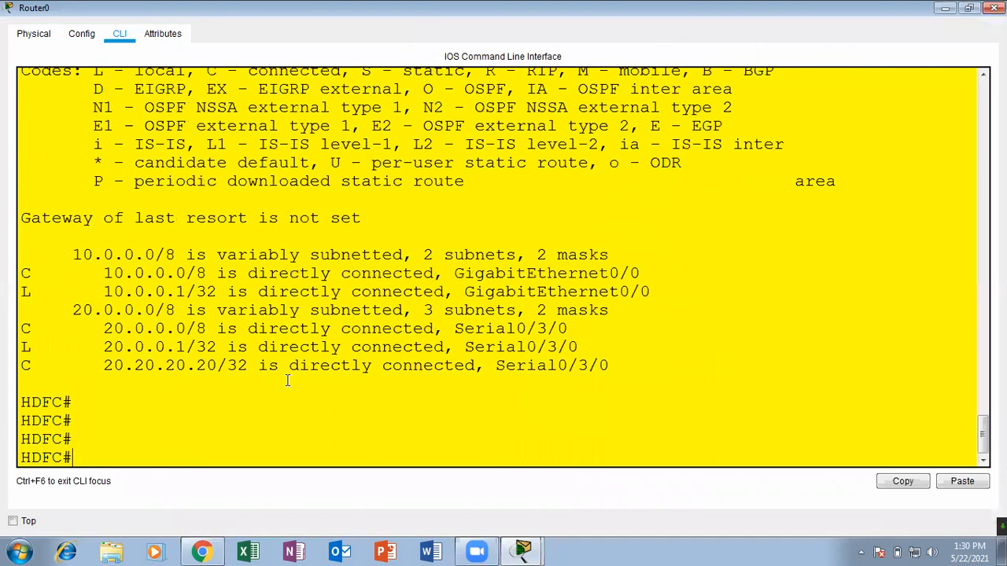
# Examine the 10.0.0.0, 20.0.0.0 and 20.20.20.20 entries in Router0's routing table and close the router window.
pyautogui.moveTo(82, 255); pyautogui.dragTo(155, 255)
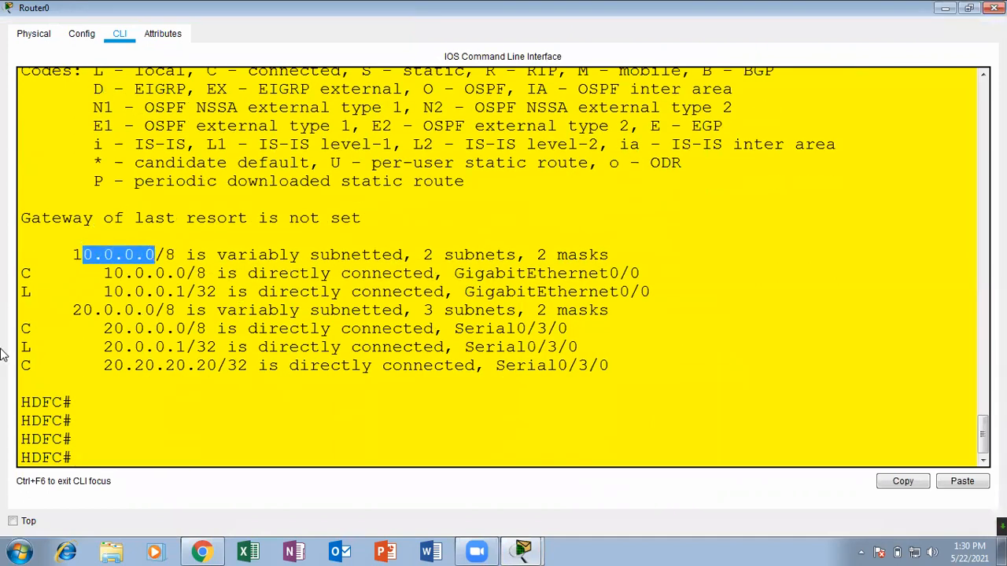
pyautogui.moveTo(96, 317); pyautogui.dragTo(186, 311)
pyautogui.moveTo(186, 365); pyautogui.dragTo(268, 365)
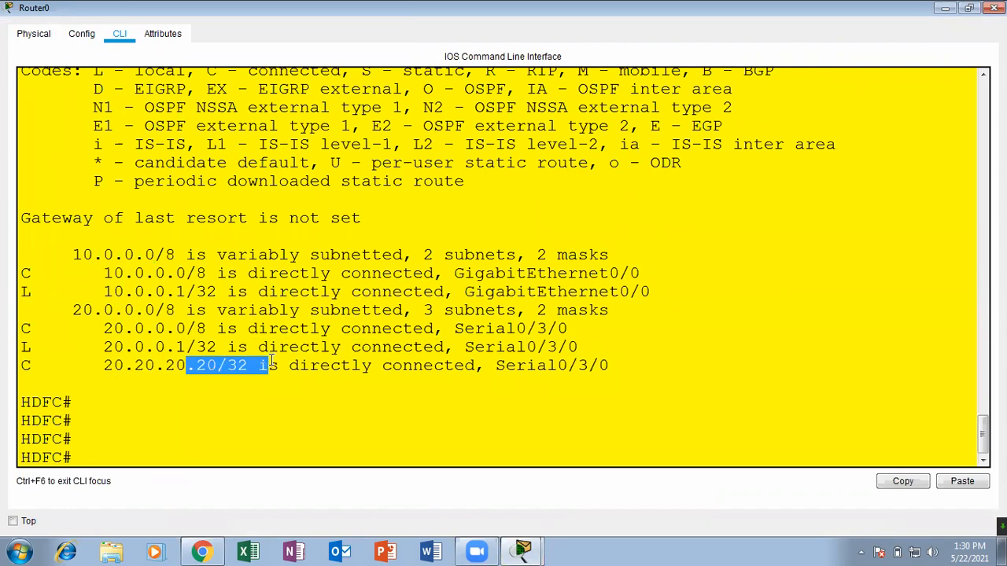
pyautogui.click(361, 401)
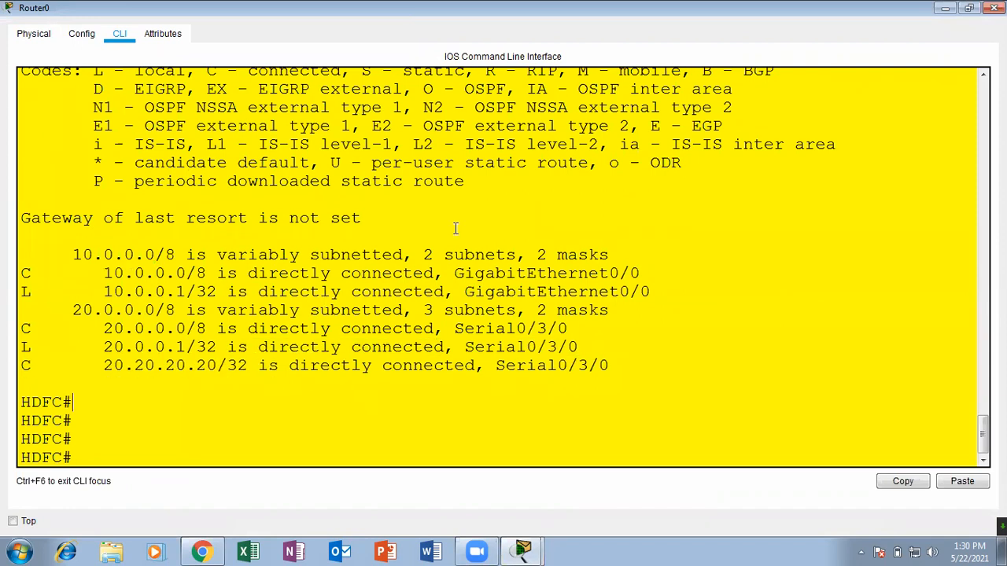
pyautogui.click(994, 8)
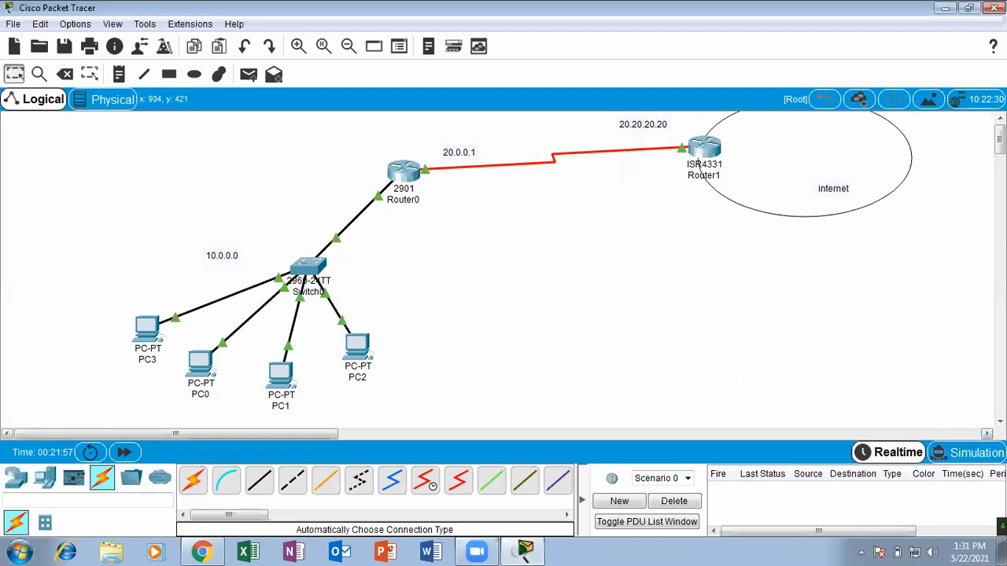
# Switch to simulation mode with the playback speed at maximum, and close the simulation panel.
pyautogui.click(977, 451)
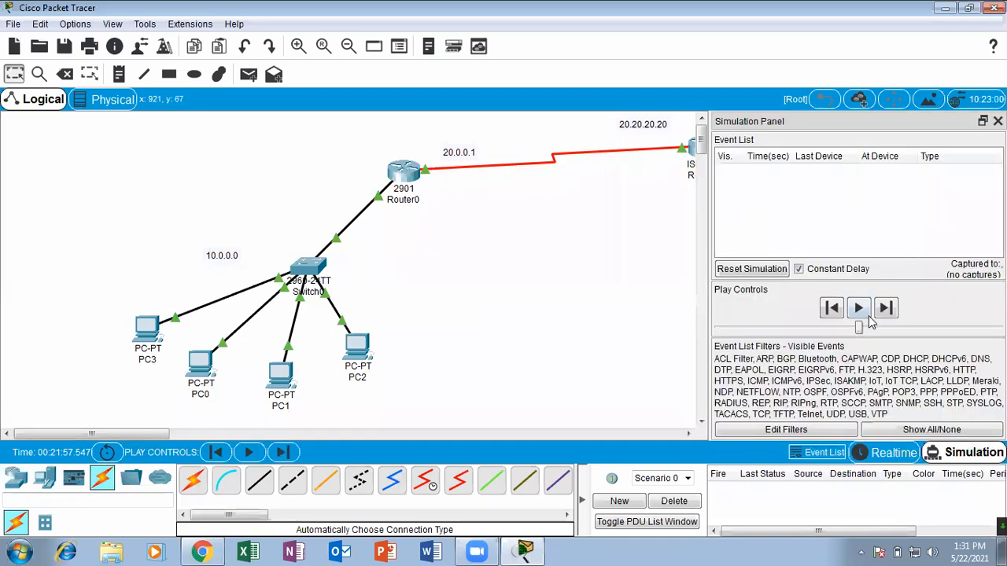
pyautogui.moveTo(859, 328); pyautogui.dragTo(999, 328)
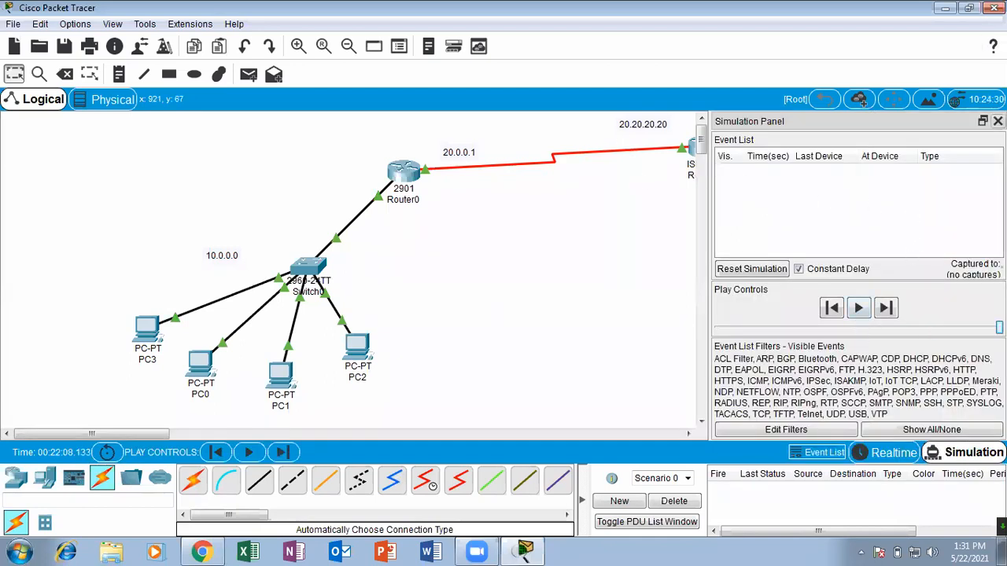
pyautogui.click(997, 121)
# Send a simple PDU from PC0 to Router1, play its simulation, and delete the test scenario.
pyautogui.click(248, 75)
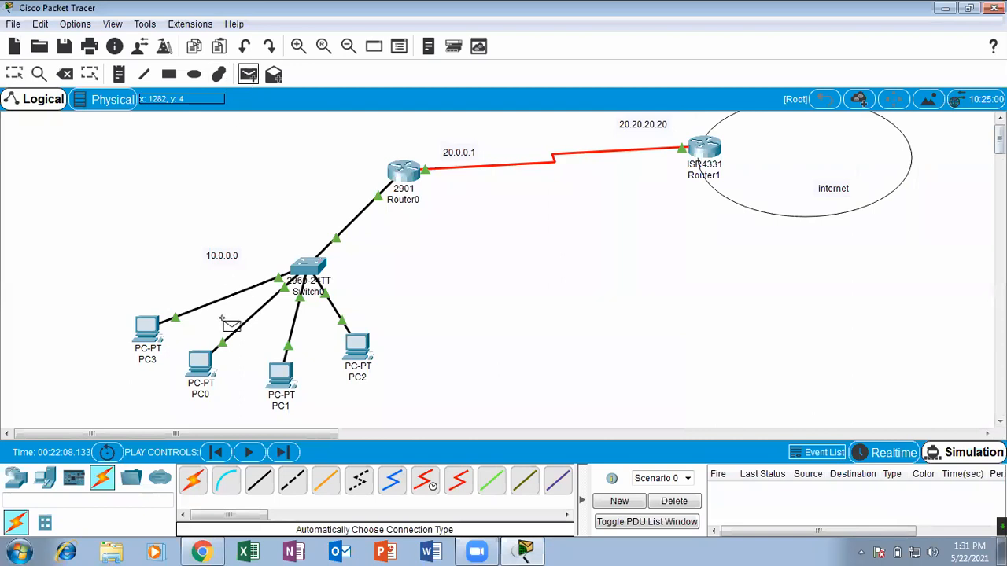
pyautogui.click(200, 362)
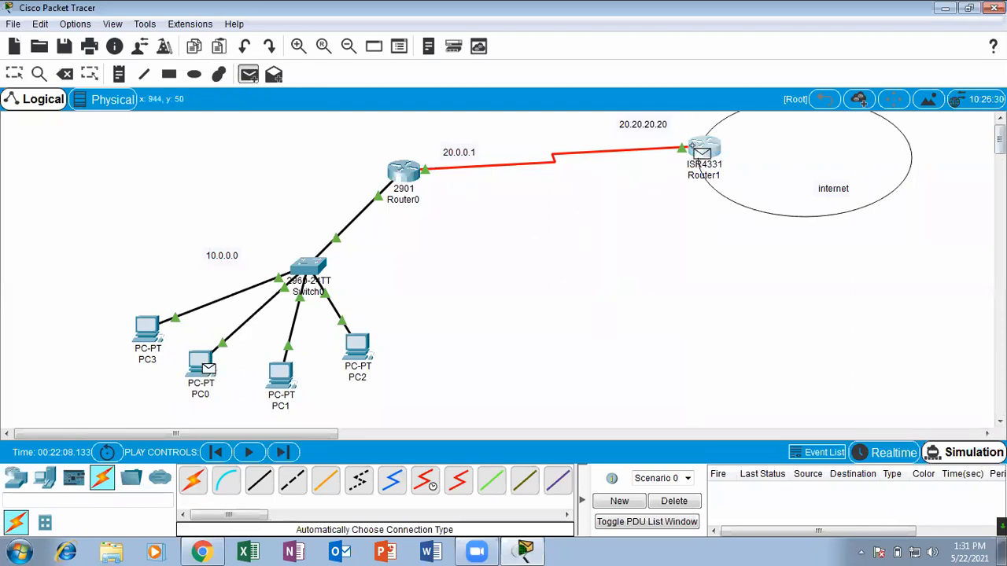
pyautogui.click(697, 166)
pyautogui.click(249, 454)
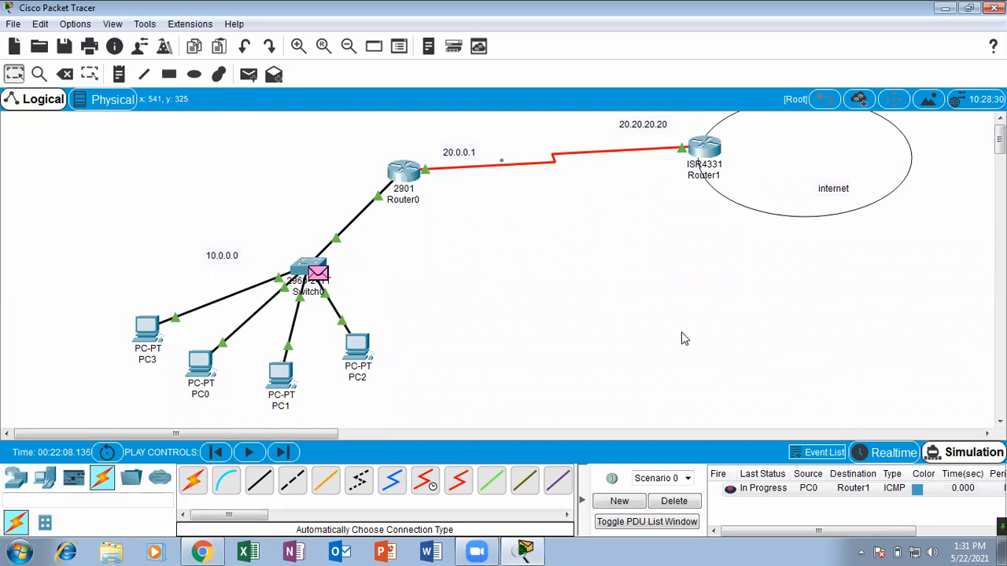
pyautogui.click(673, 501)
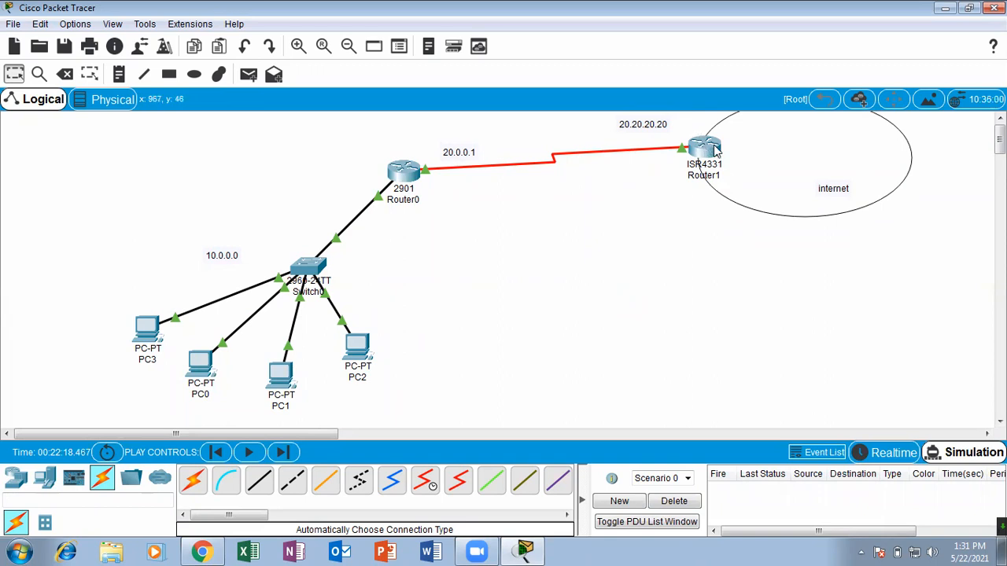
# Switch to the CCNA course PDF in Chrome, review the default routing topology and configuration slides, and minimize the browser.
pyautogui.moveTo(716, 151)
pyautogui.click(203, 550)
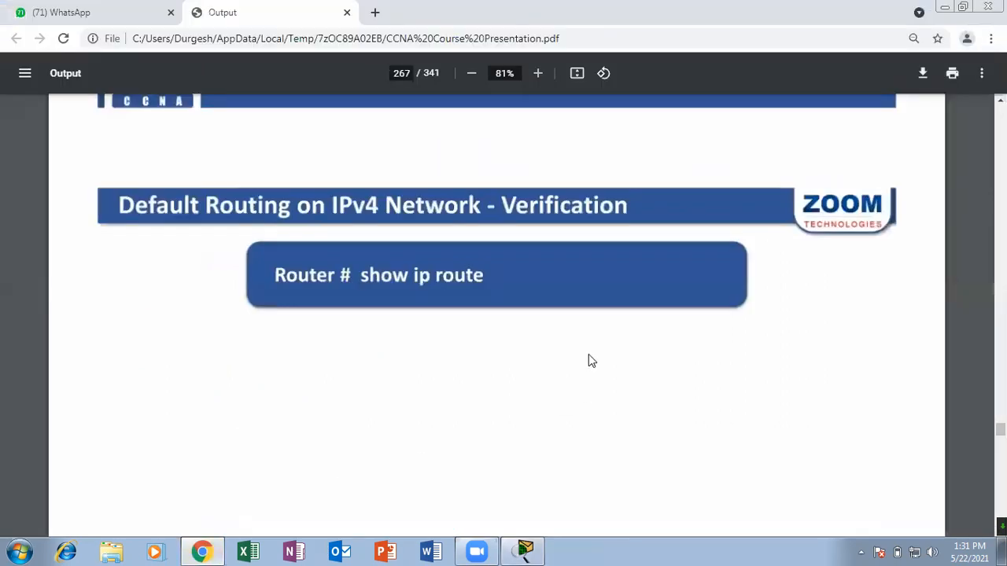
pyautogui.scroll(7, 589, 355)
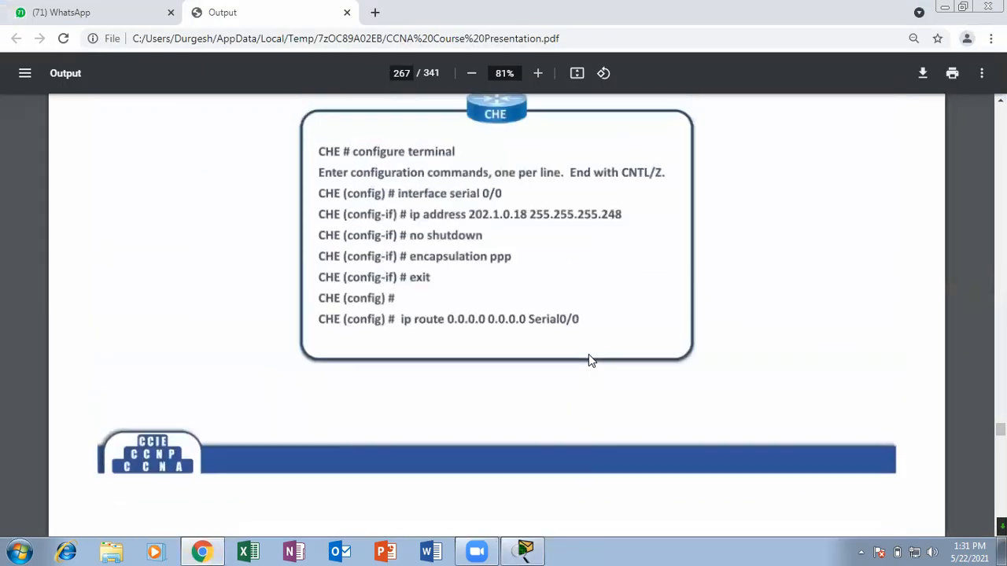
pyautogui.scroll(1, 588, 354)
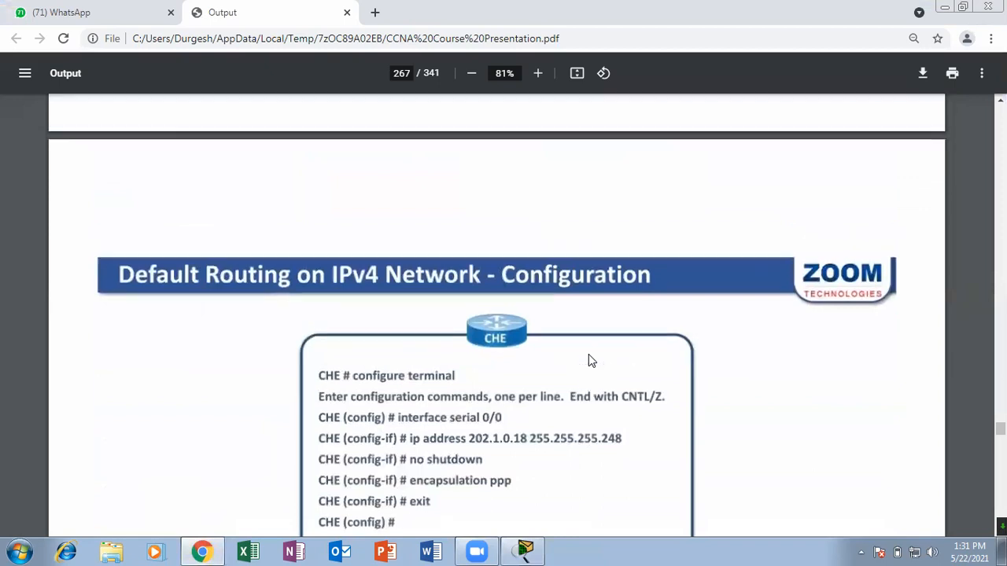
pyautogui.scroll(8, 588, 355)
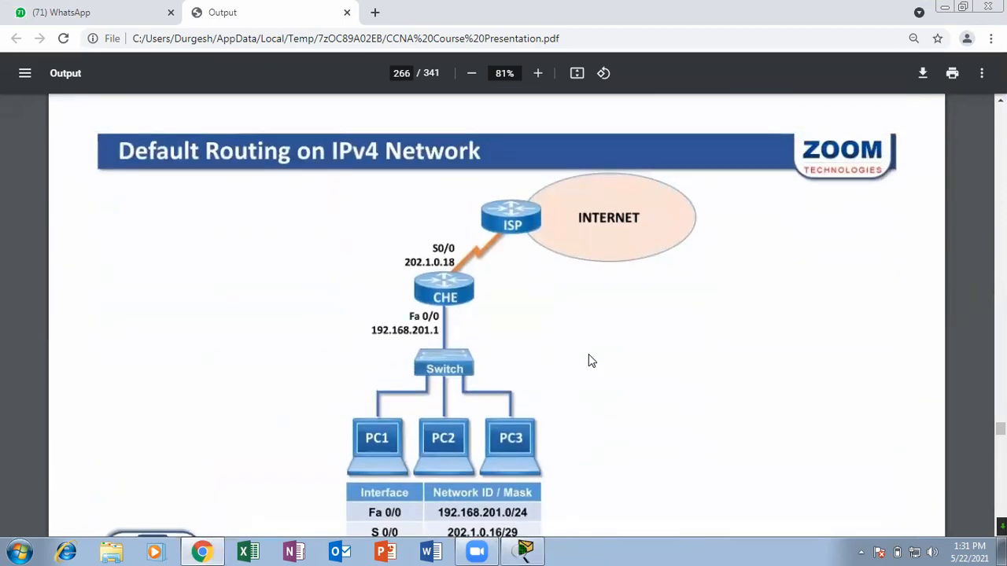
pyautogui.scroll(-9, 588, 354)
pyautogui.scroll(-7, 588, 354)
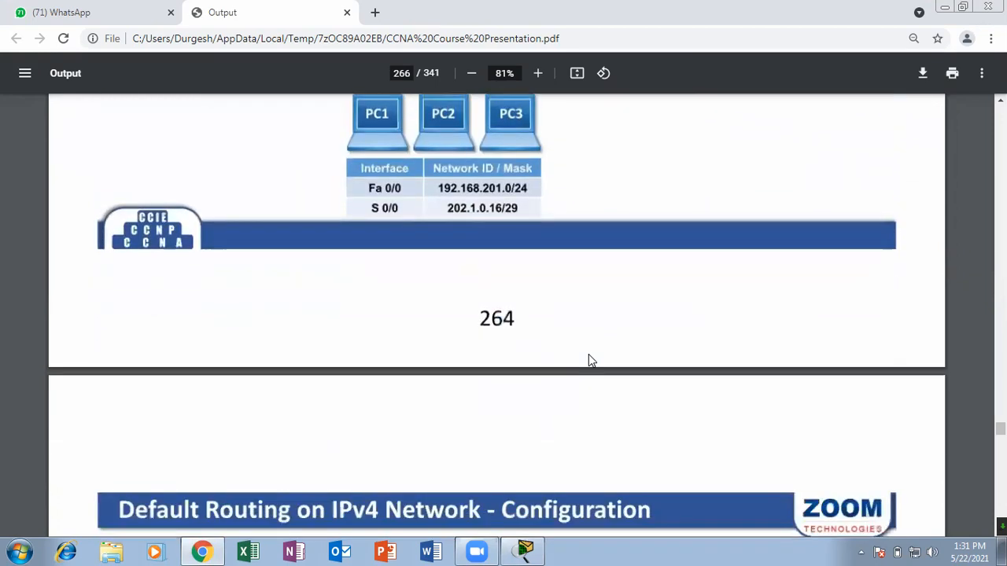
pyautogui.scroll(1, 591, 360)
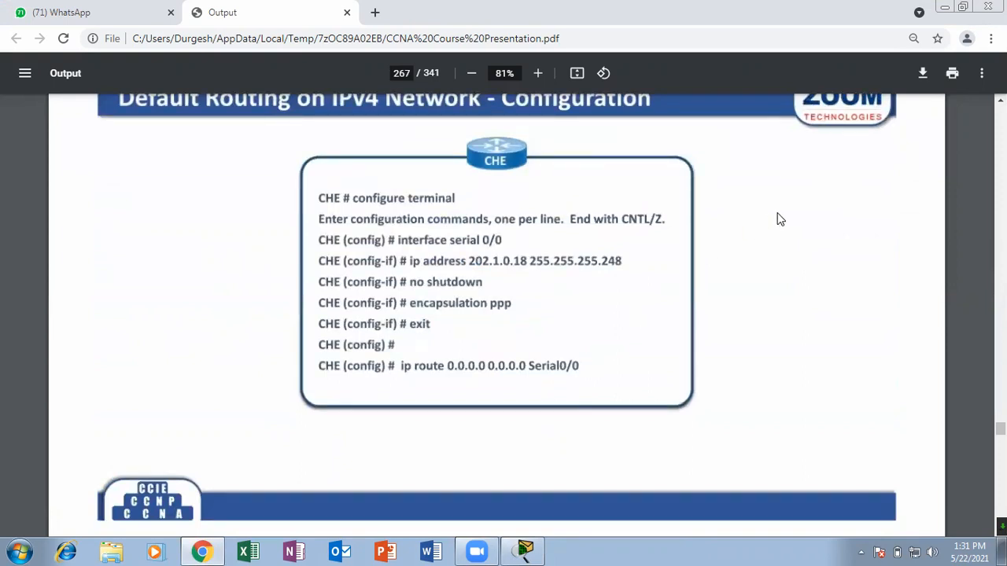
pyautogui.click(948, 6)
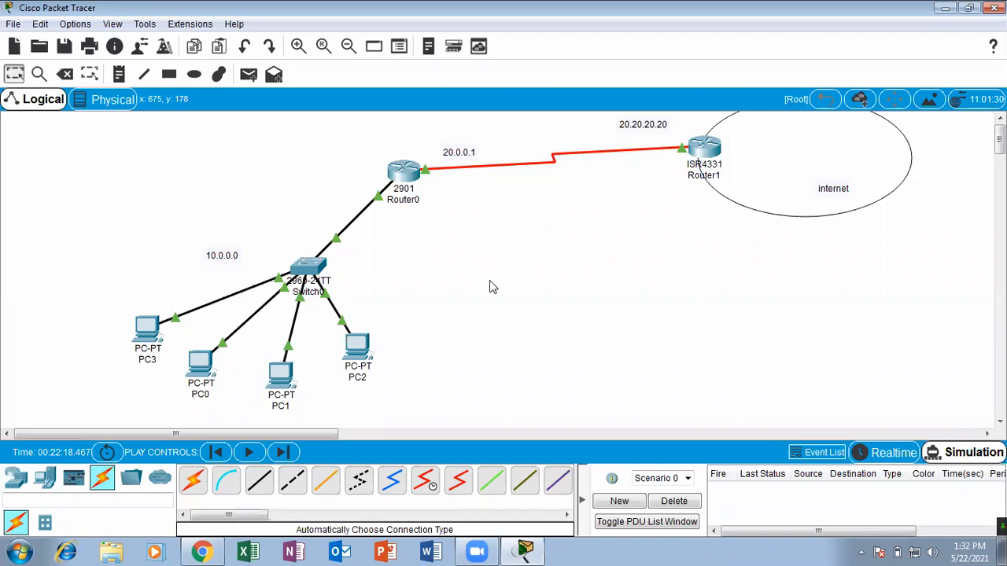
# Reopen Router0's command line maximized, review the directly connected networks in the routing output, and close the window.
pyautogui.click(403, 173)
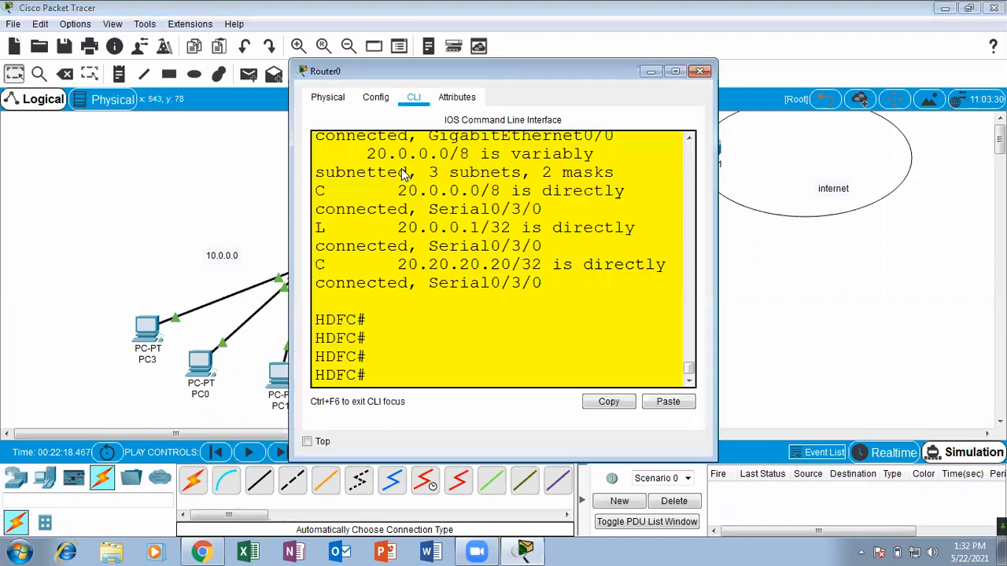
pyautogui.click(674, 72)
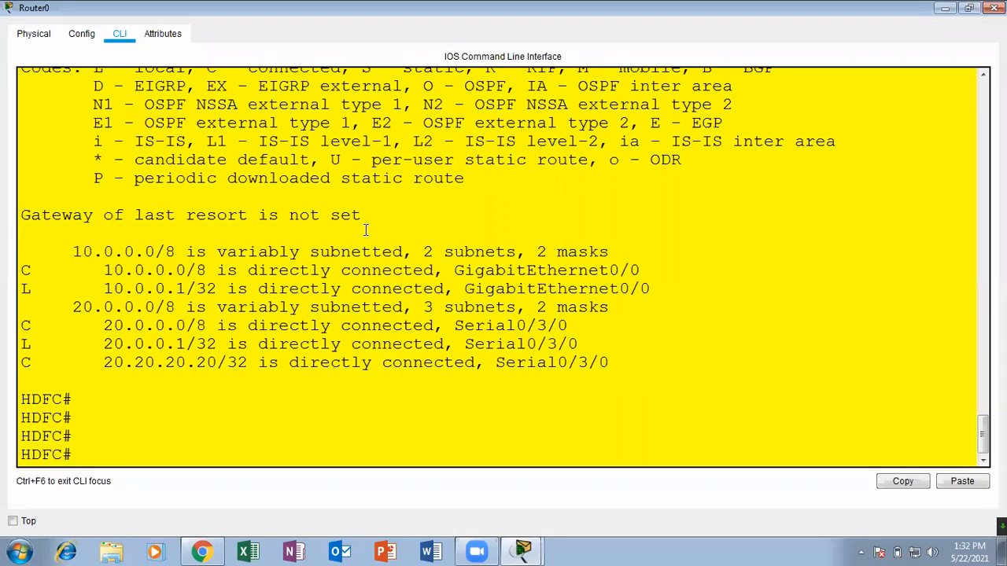
pyautogui.moveTo(95, 251); pyautogui.dragTo(206, 346)
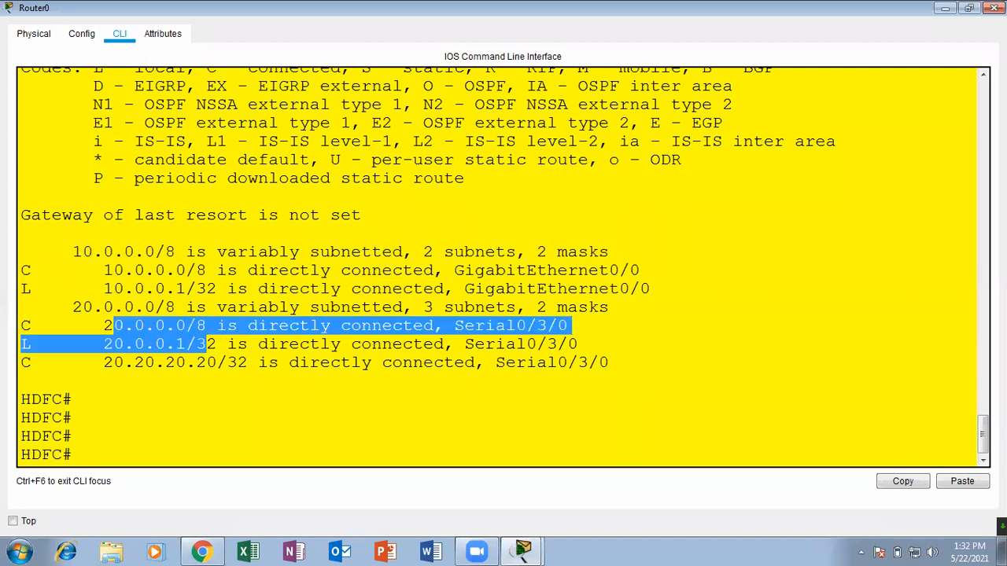
pyautogui.click(994, 8)
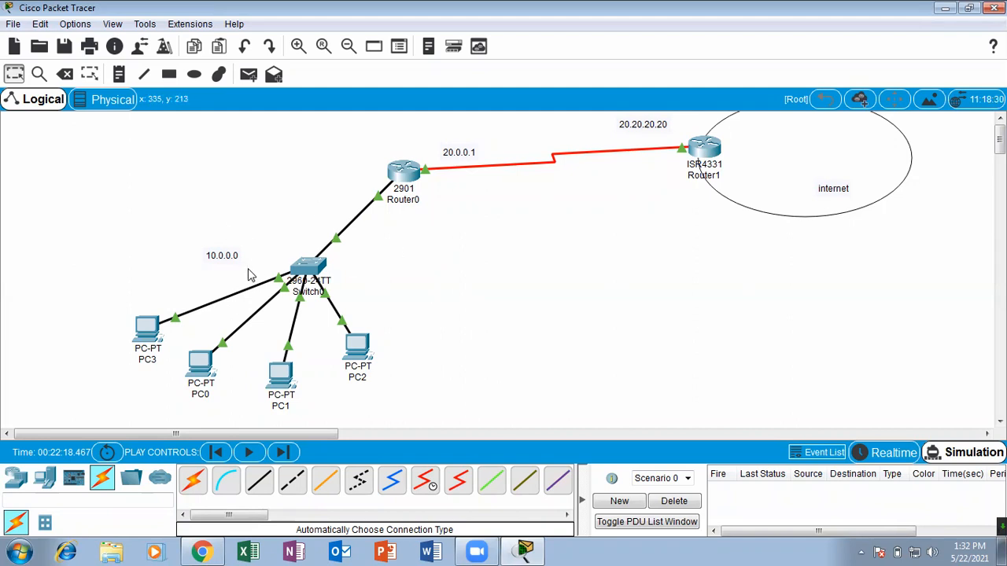
# Send a simple PDU from PC3 to Router1, play the simulation, and delete the scenario.
pyautogui.click(243, 80)
pyautogui.click(148, 332)
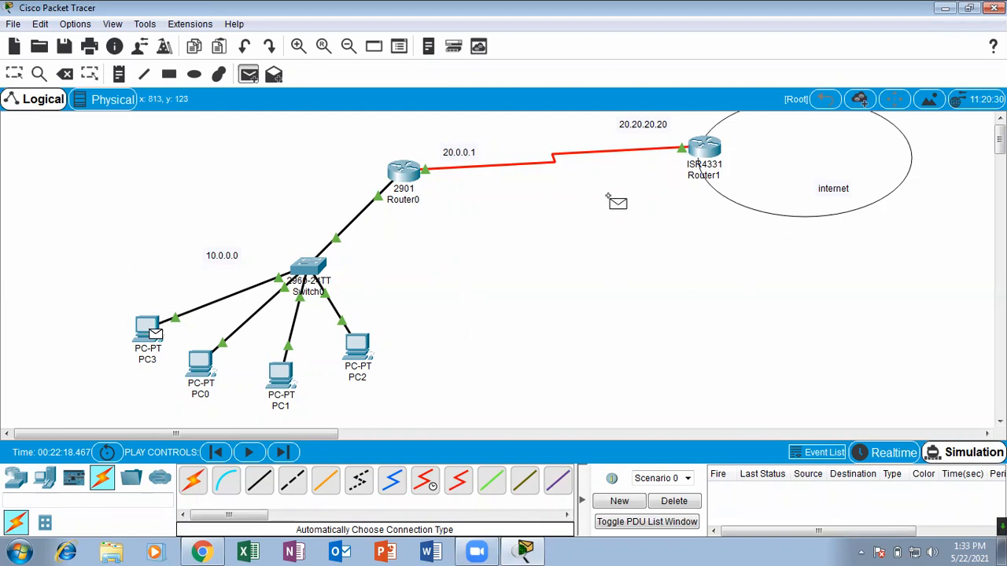
pyautogui.click(704, 148)
pyautogui.click(246, 453)
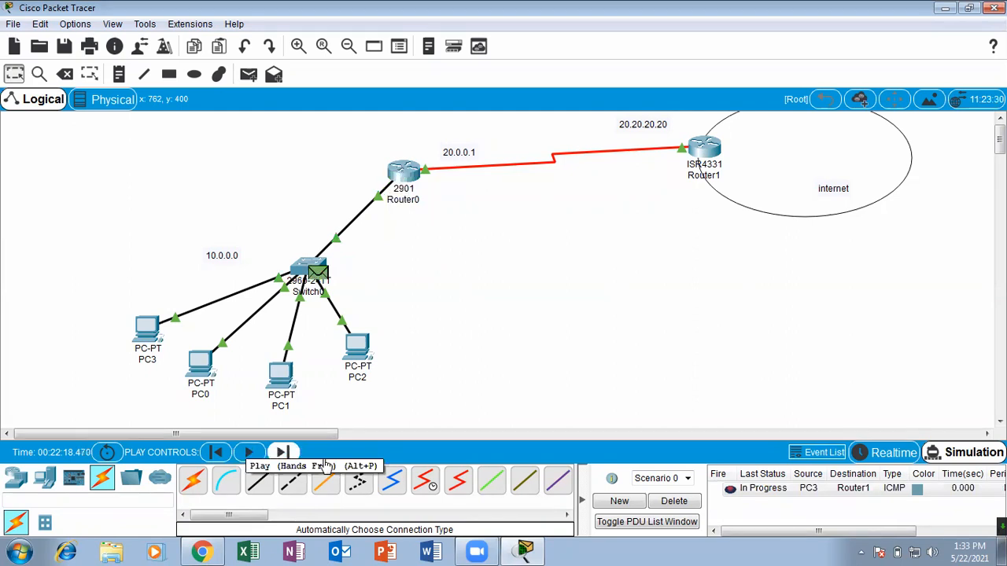
pyautogui.click(668, 501)
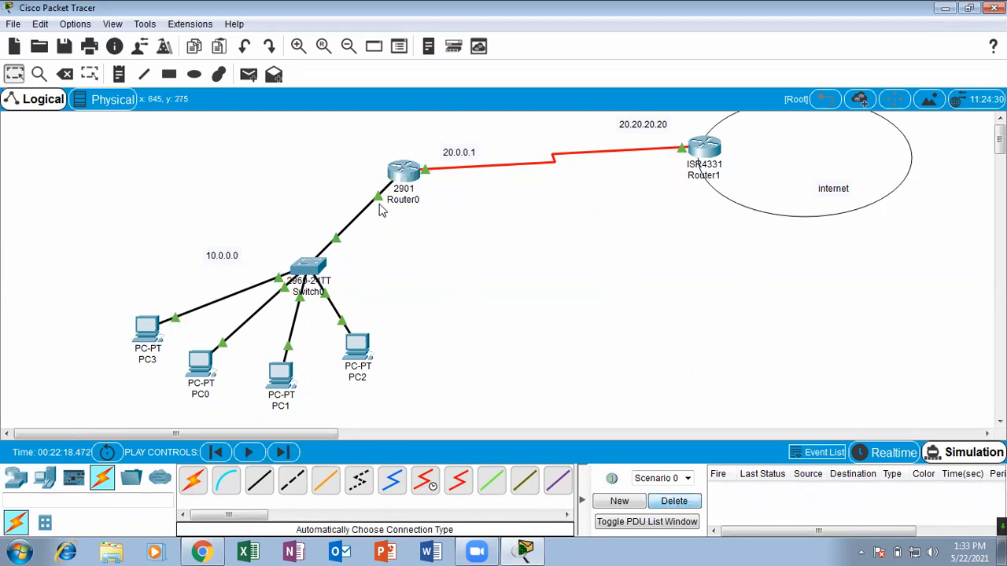
# Repeat the simulated PDU test from PC3 to Router1, following the packet's path, and clear the PDU from the scenario.
pyautogui.click(247, 74)
pyautogui.click(151, 324)
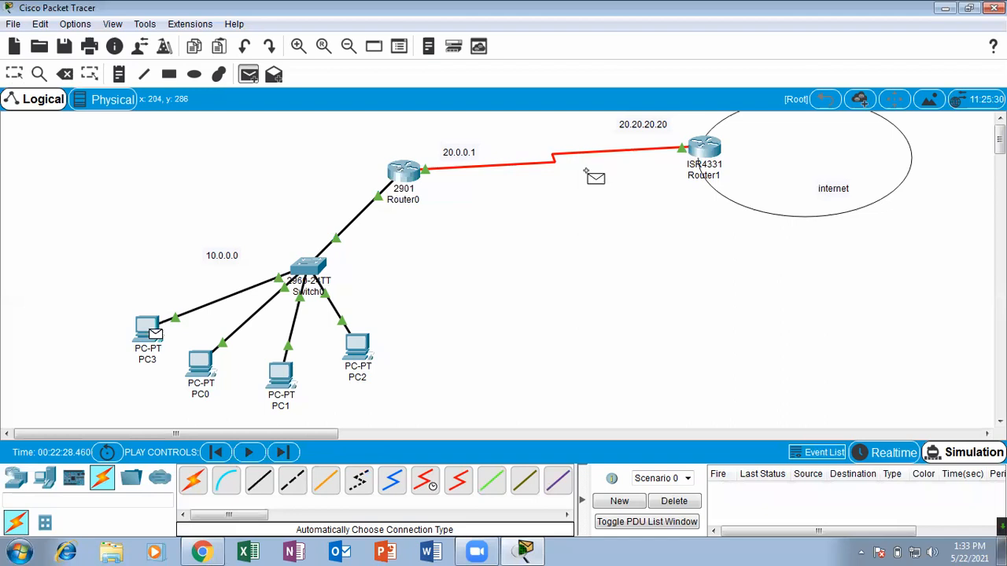
pyautogui.click(702, 151)
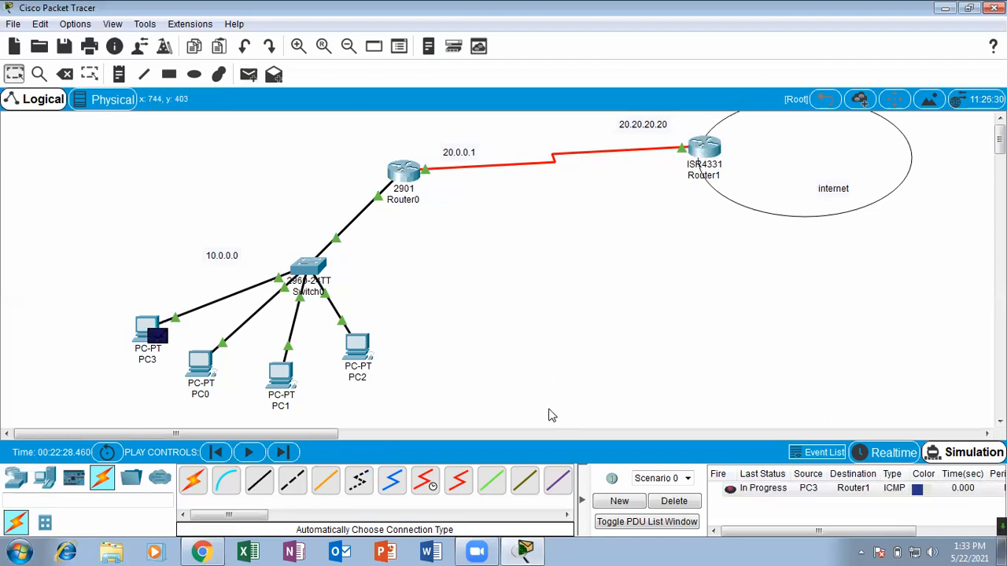
pyautogui.click(251, 452)
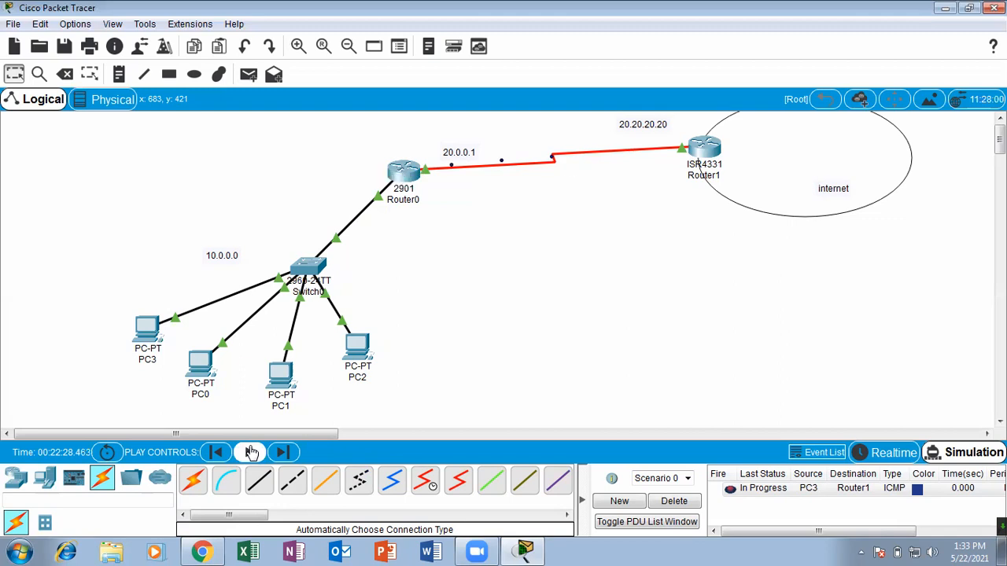
pyautogui.click(251, 452)
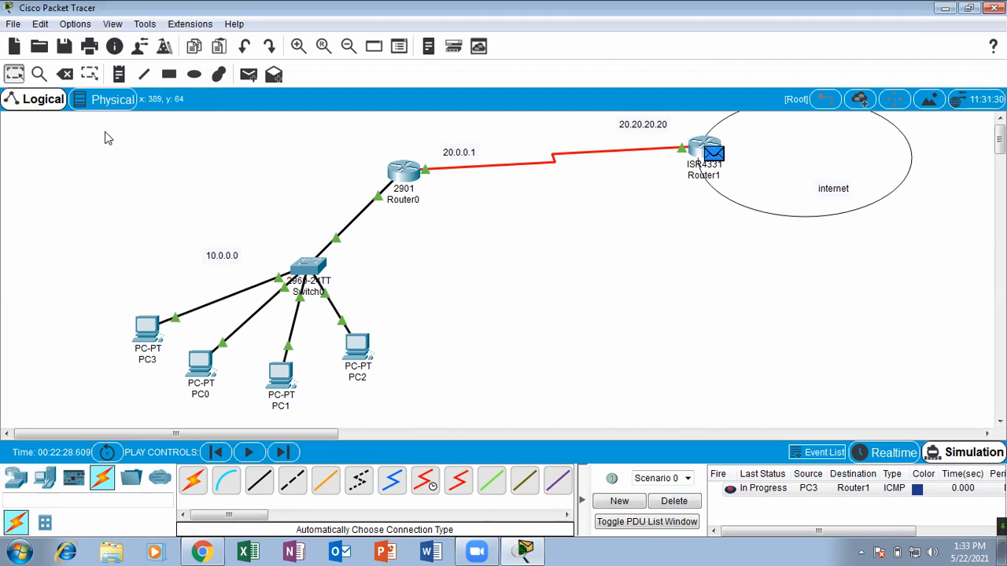
pyautogui.click(38, 74)
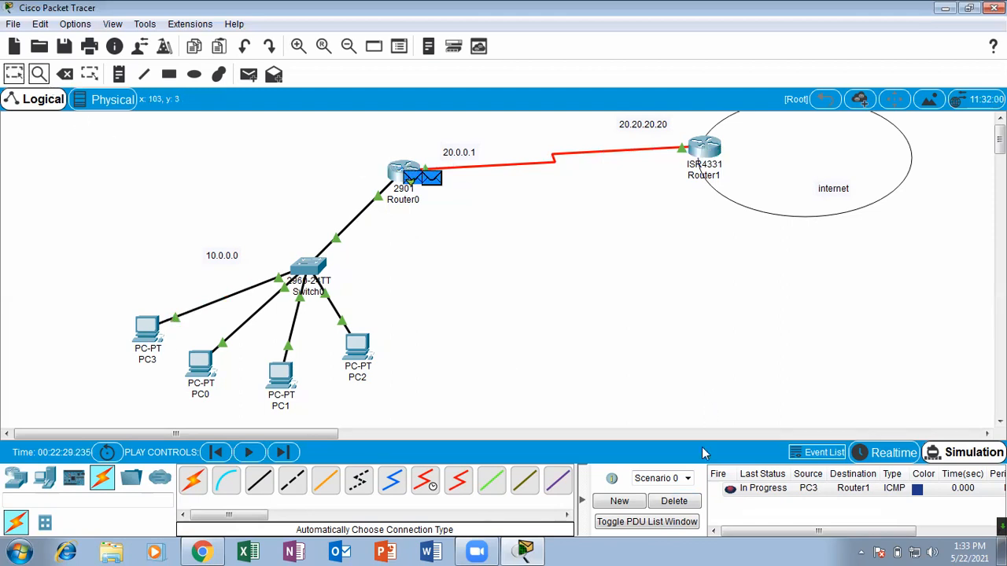
pyautogui.click(681, 502)
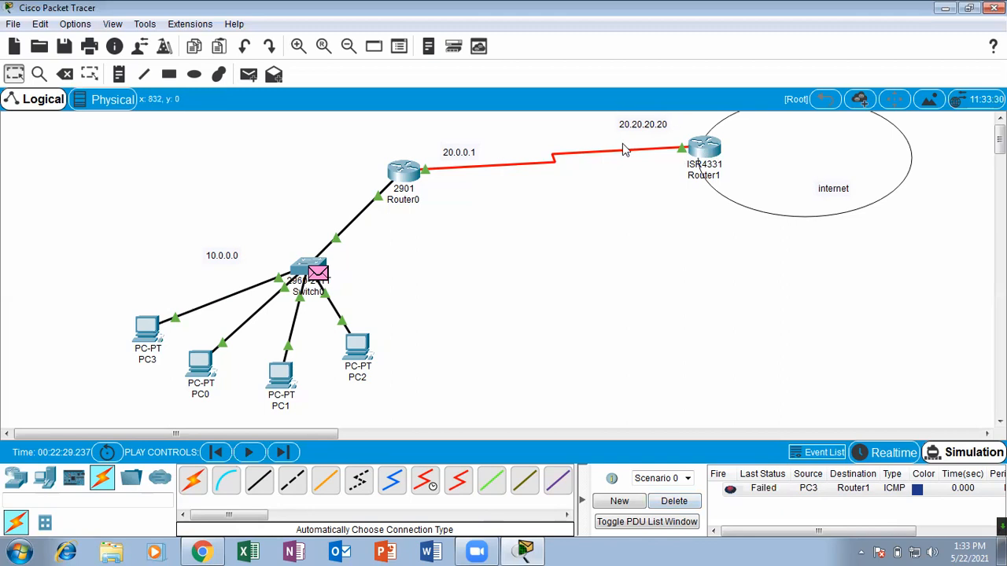
pyautogui.click(674, 501)
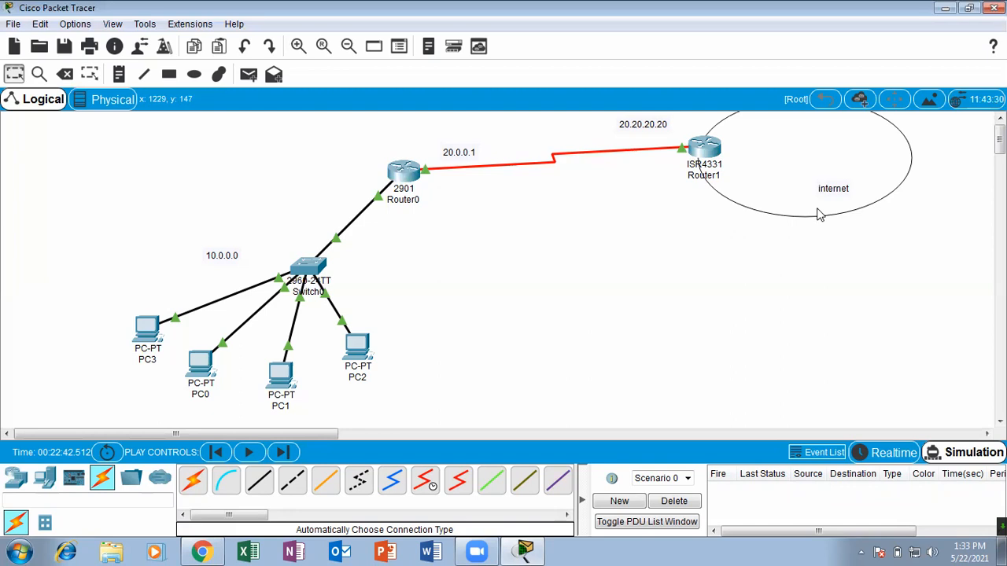
# Add a Server-PT end device inside the internet ellipse, beside the internet label.
pyautogui.click(45, 477)
pyautogui.moveTo(259, 483); pyautogui.dragTo(881, 161)
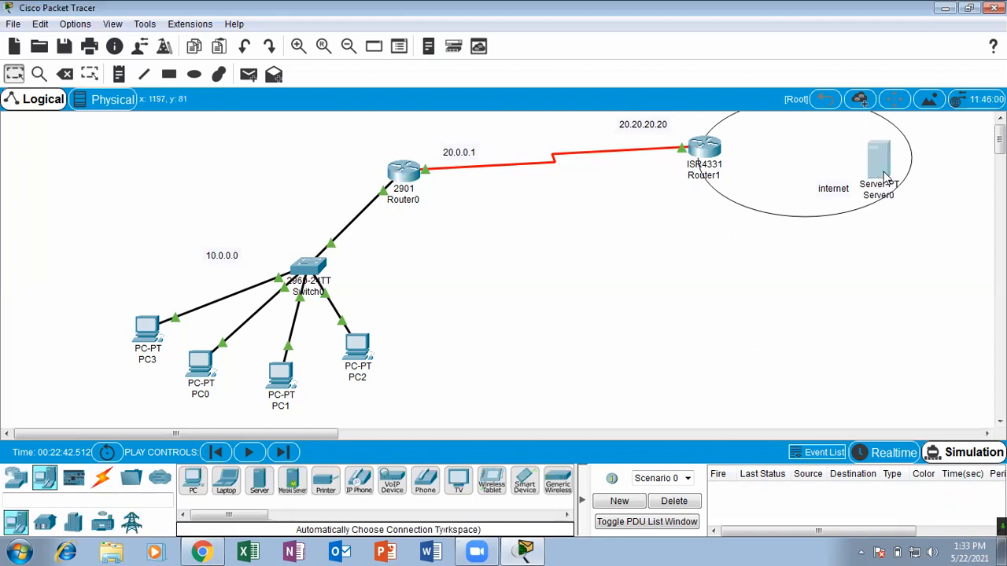
# Connect Router1 to Server0 with an automatically chosen connection type.
pyautogui.click(106, 486)
pyautogui.click(193, 483)
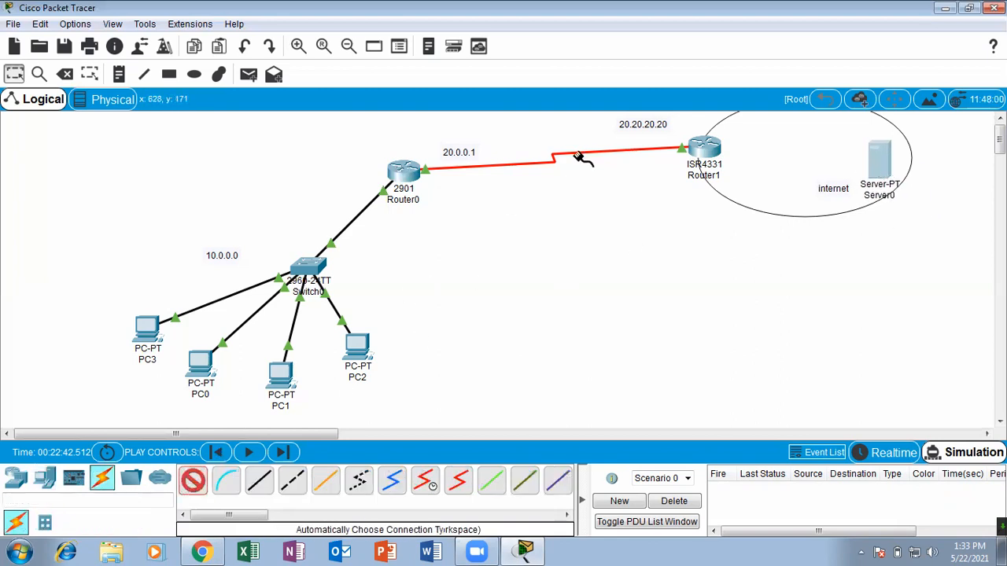
pyautogui.click(725, 150)
pyautogui.click(880, 161)
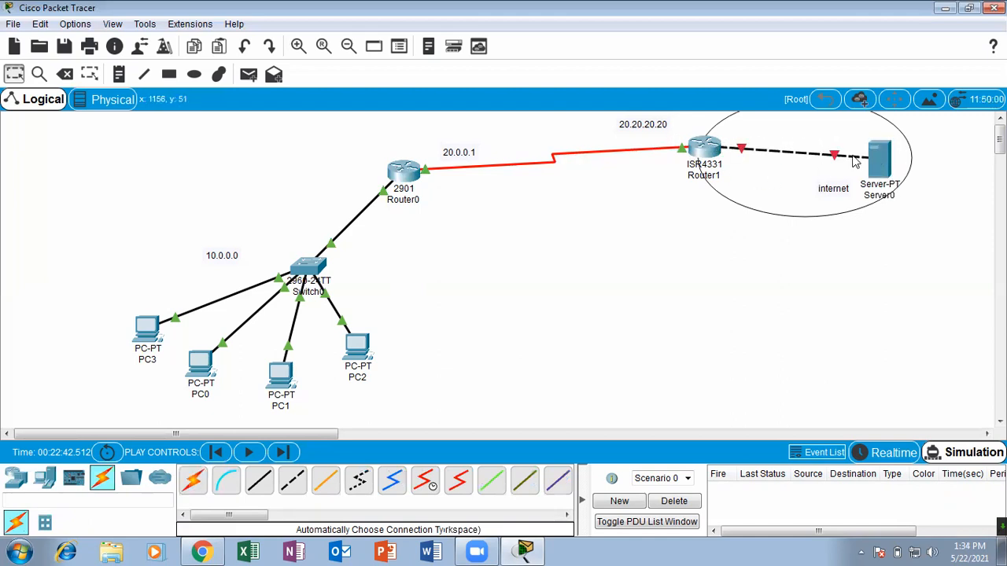
# Give Server0 the static IP address 8.8.8.8, subnet mask 255.0.0.0 and default gateway 8.8.8.1, and close its window.
pyautogui.click(881, 162)
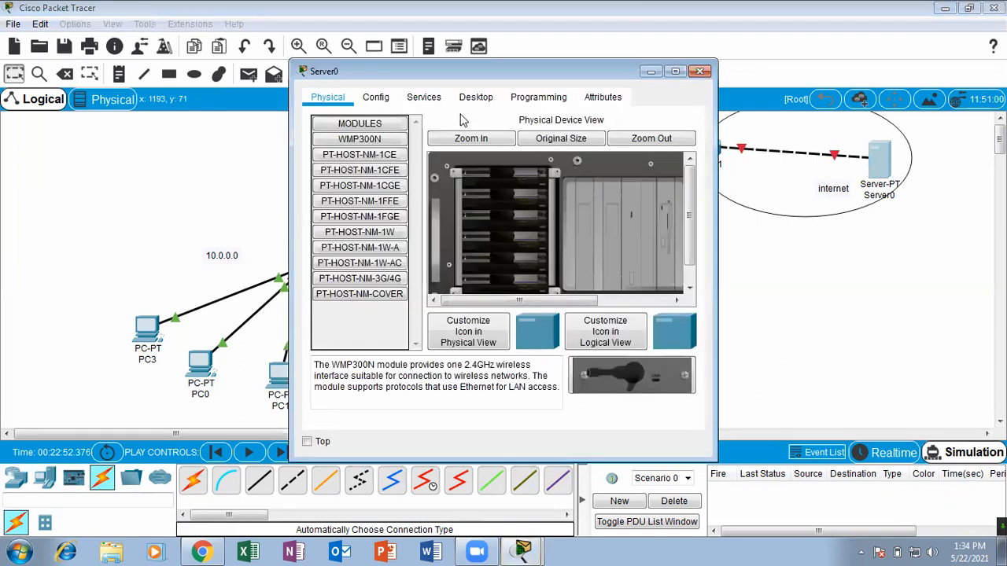
pyautogui.click(466, 101)
pyautogui.click(374, 146)
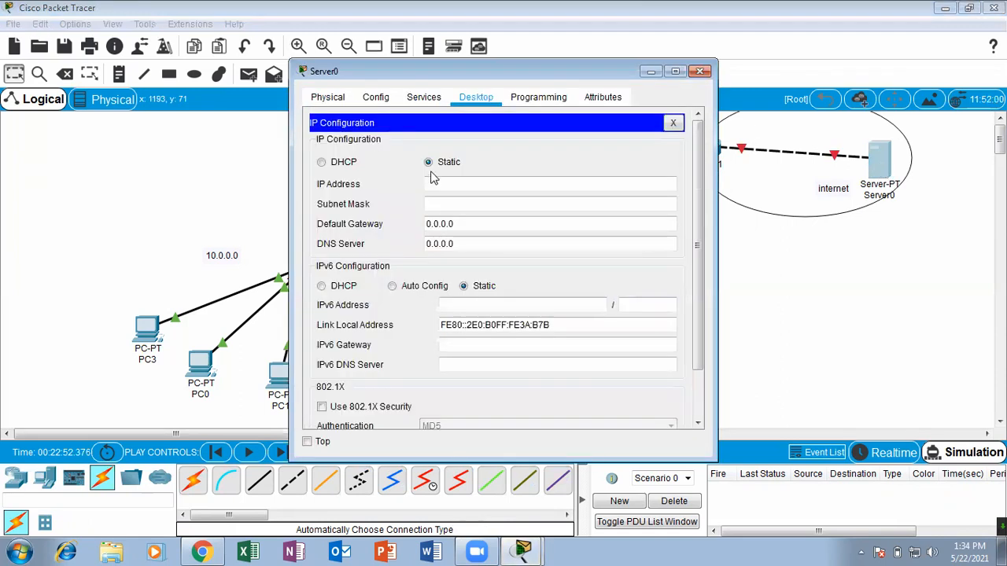
pyautogui.click(432, 180)
pyautogui.write('8.8.8')
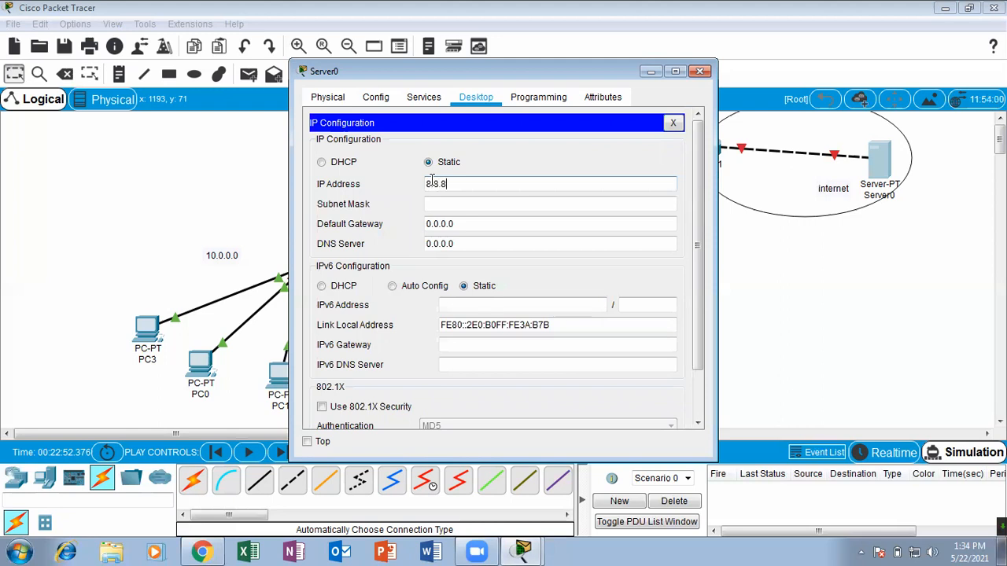
pyautogui.press('Tab')
pyautogui.press('Tab')
pyautogui.write('8')
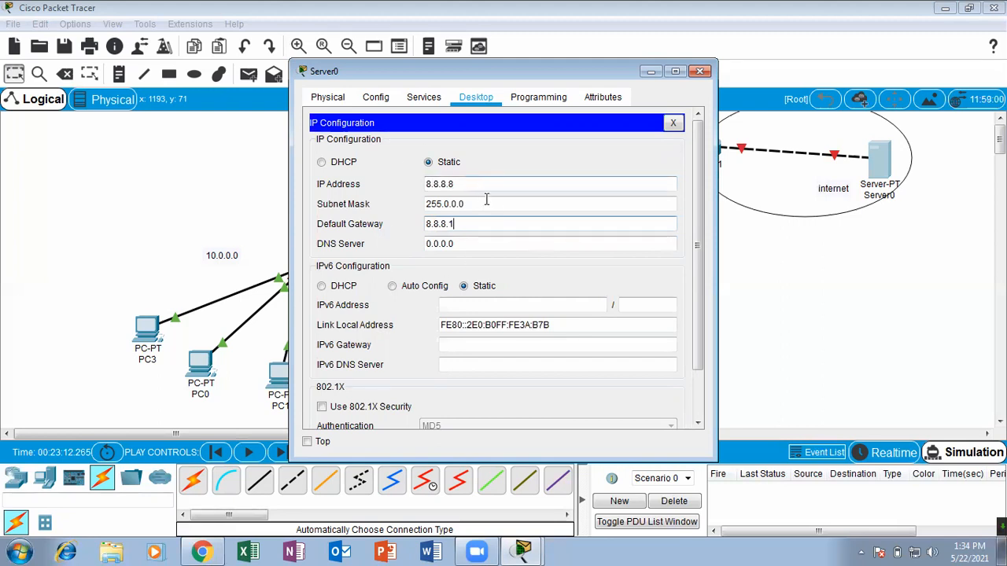
pyautogui.click(699, 71)
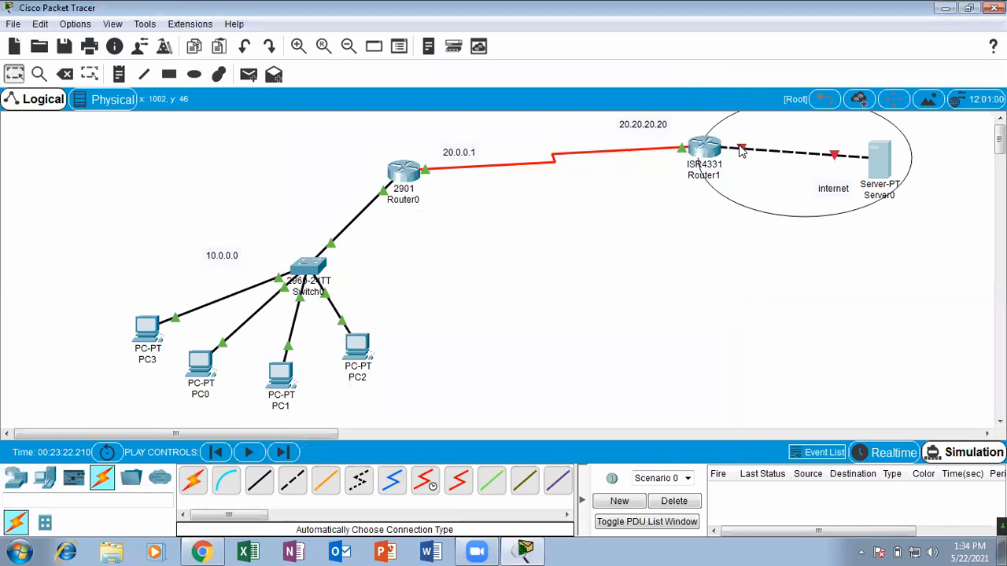
# Configure Router1's GigabitEthernet0/0/0 with IP address 8.8.8.1 and mask 255.0.0.0, turn the port on, and close the router window.
pyautogui.click(708, 150)
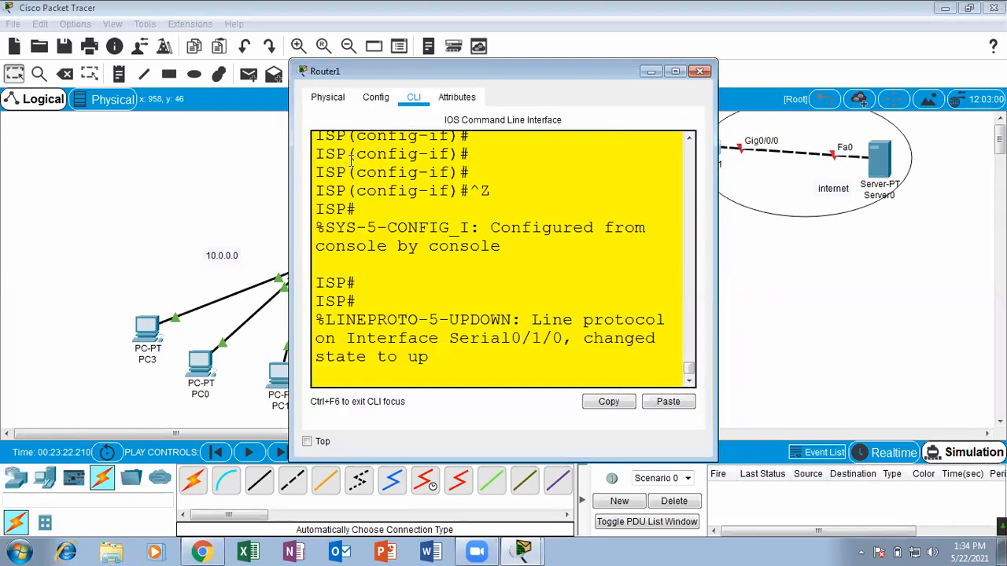
pyautogui.click(327, 97)
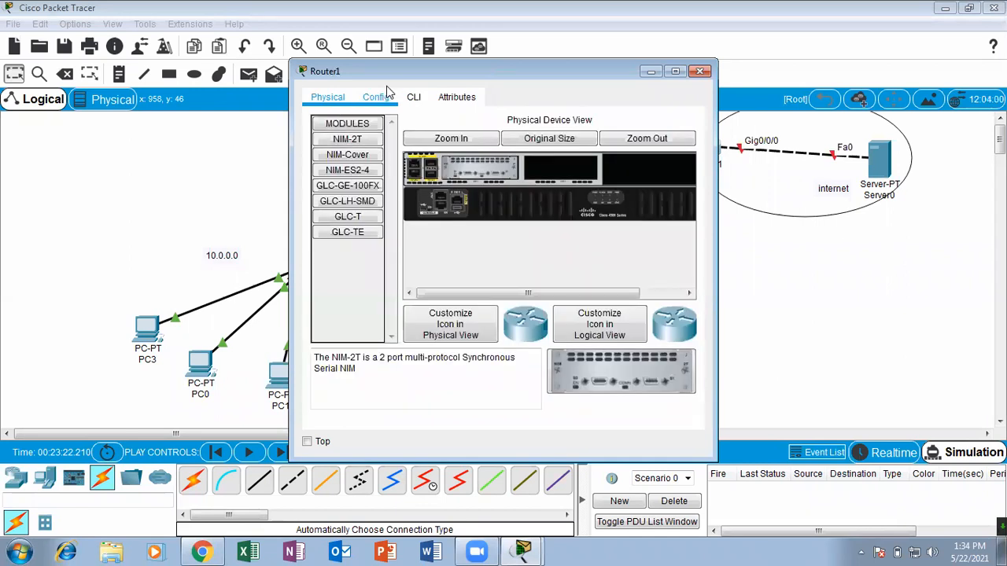
pyautogui.click(382, 97)
pyautogui.click(385, 256)
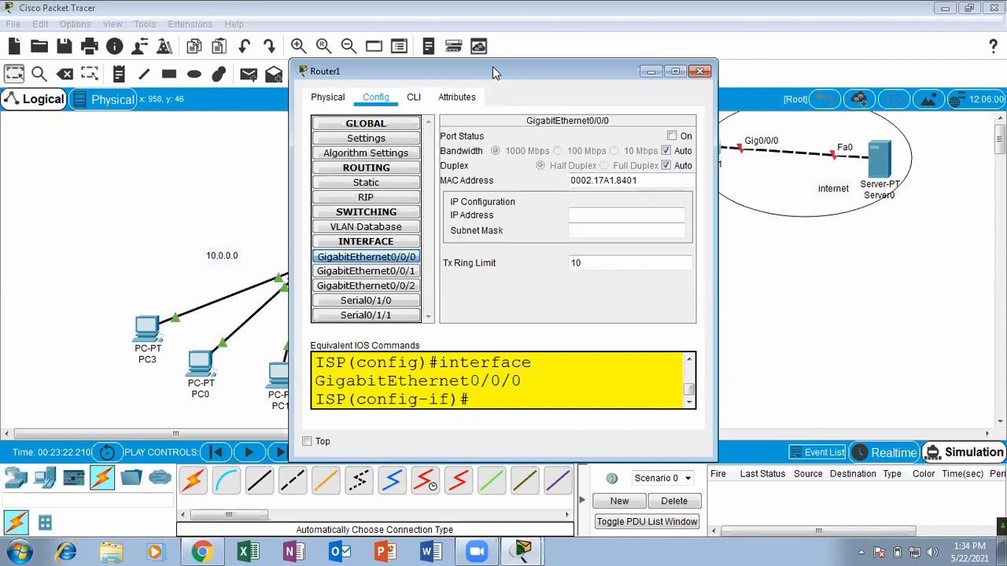
pyautogui.moveTo(493, 68); pyautogui.dragTo(359, 92)
pyautogui.click(452, 237)
pyautogui.write('8.8.1')
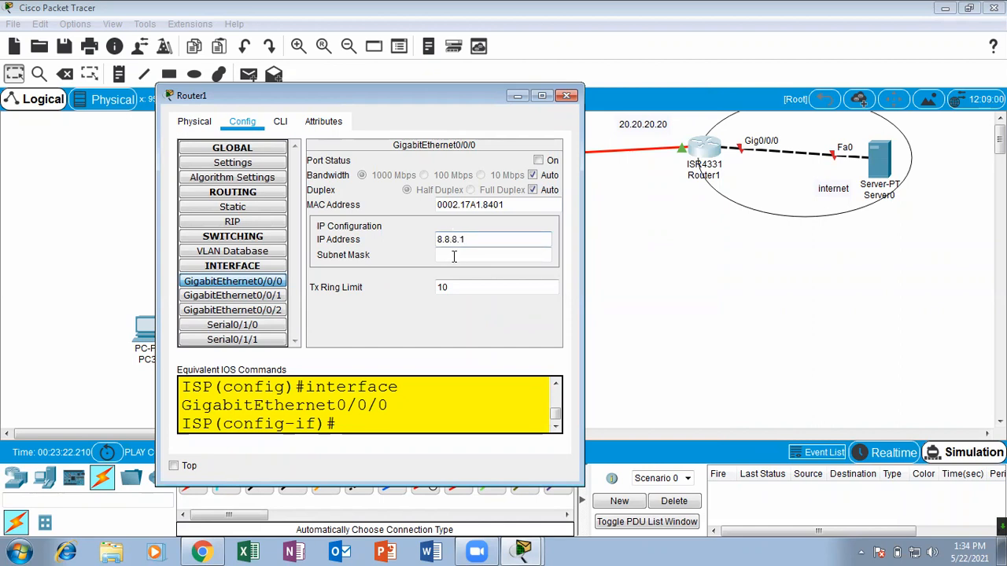
pyautogui.click(454, 255)
pyautogui.click(538, 160)
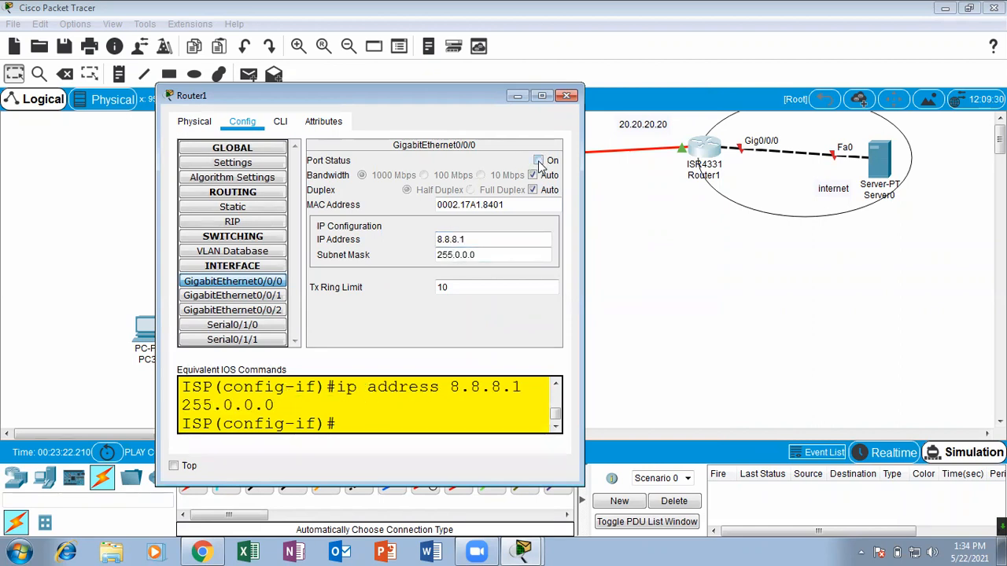
pyautogui.click(566, 95)
# Switch to Realtime mode, send a simple PDU from PC3 to Server0, and delete the scenario.
pyautogui.click(695, 498)
pyautogui.click(889, 453)
pyautogui.click(249, 74)
pyautogui.click(148, 330)
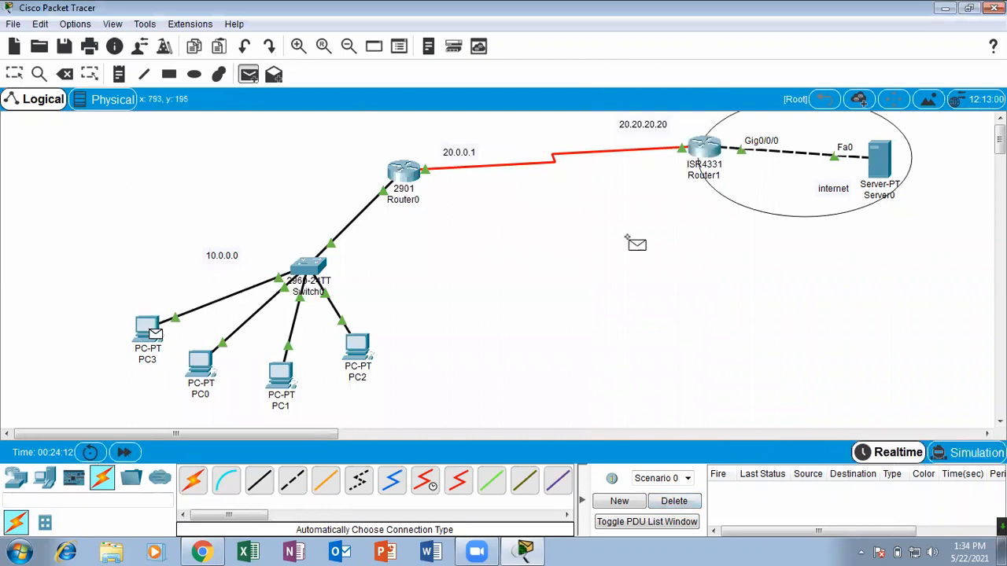
pyautogui.click(879, 162)
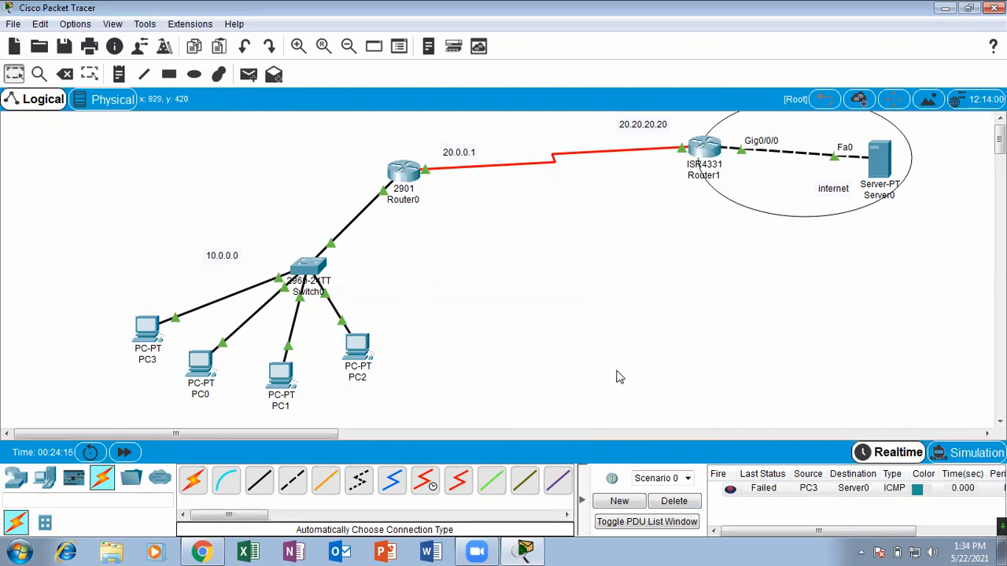
pyautogui.click(674, 501)
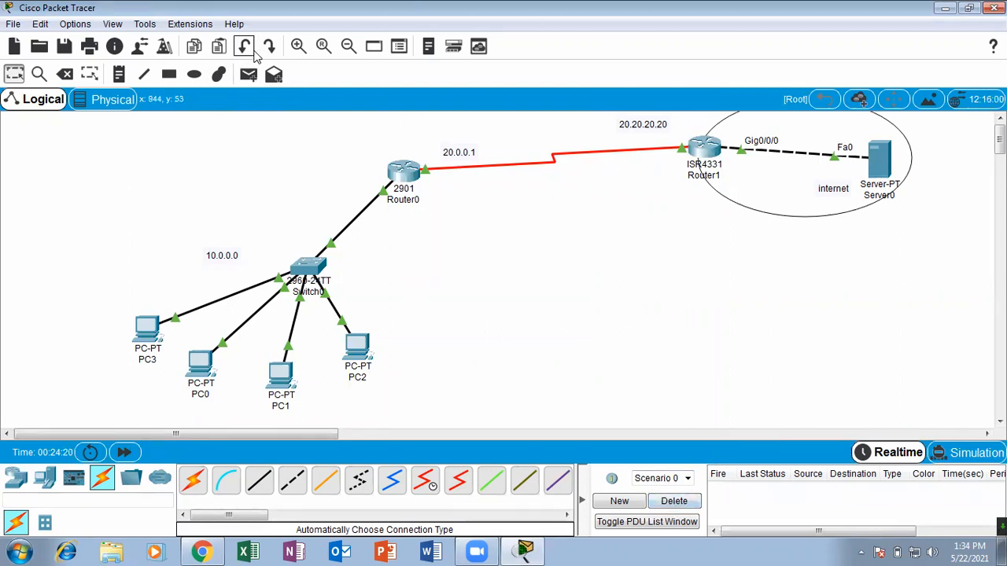
# Repeat the realtime simple PDU test from PC3 to Server0 and clear it from the scenario.
pyautogui.click(249, 74)
pyautogui.click(145, 327)
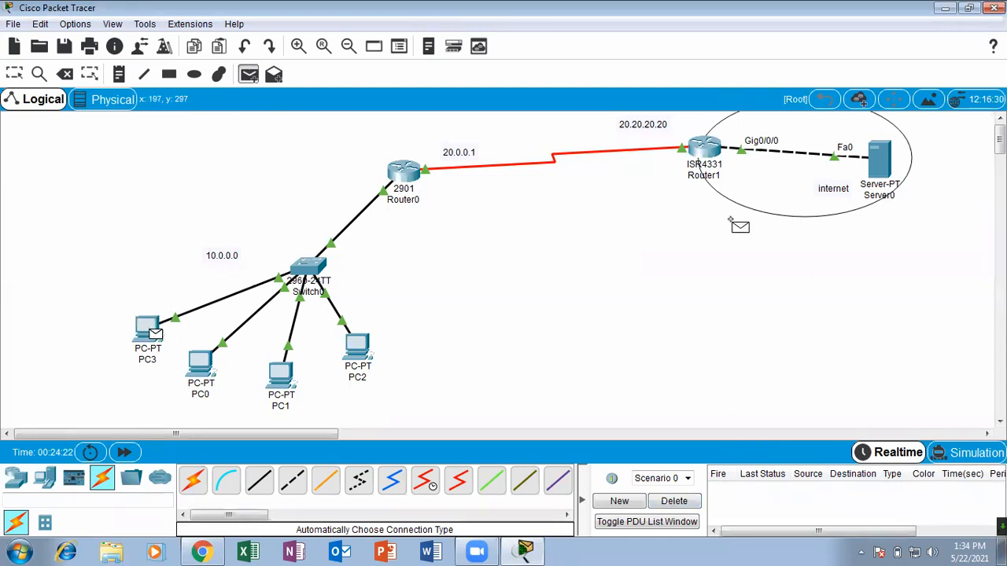
pyautogui.click(872, 162)
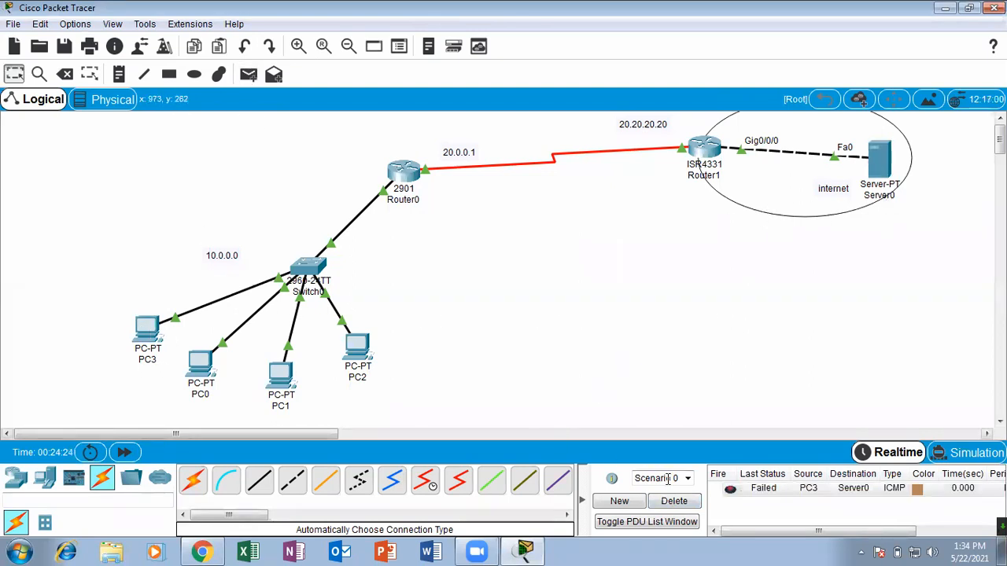
pyautogui.click(681, 503)
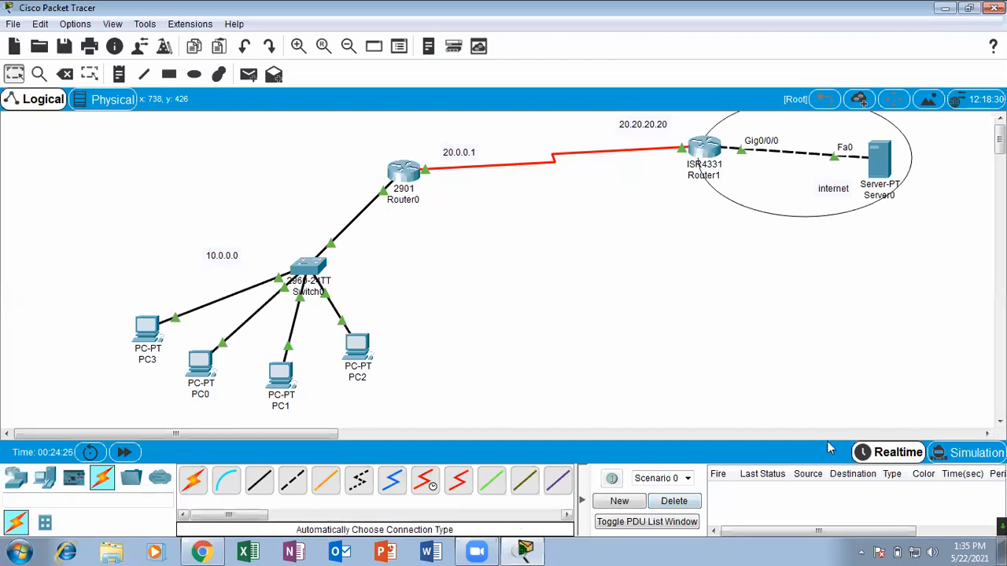
# In Simulation mode with the event list closed, play a simple PDU from Server0 to PC3 and delete the scenario.
pyautogui.click(969, 452)
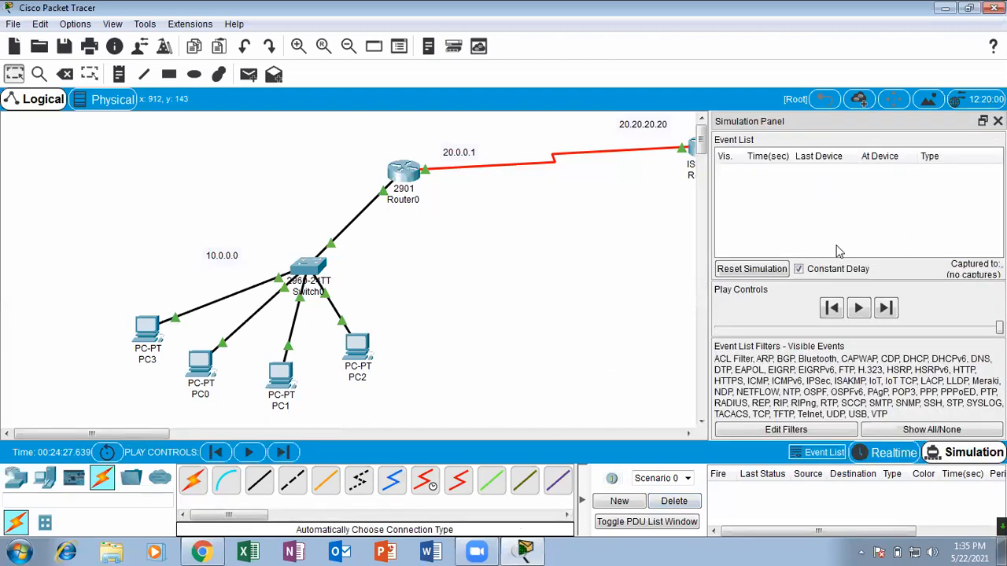
pyautogui.click(997, 121)
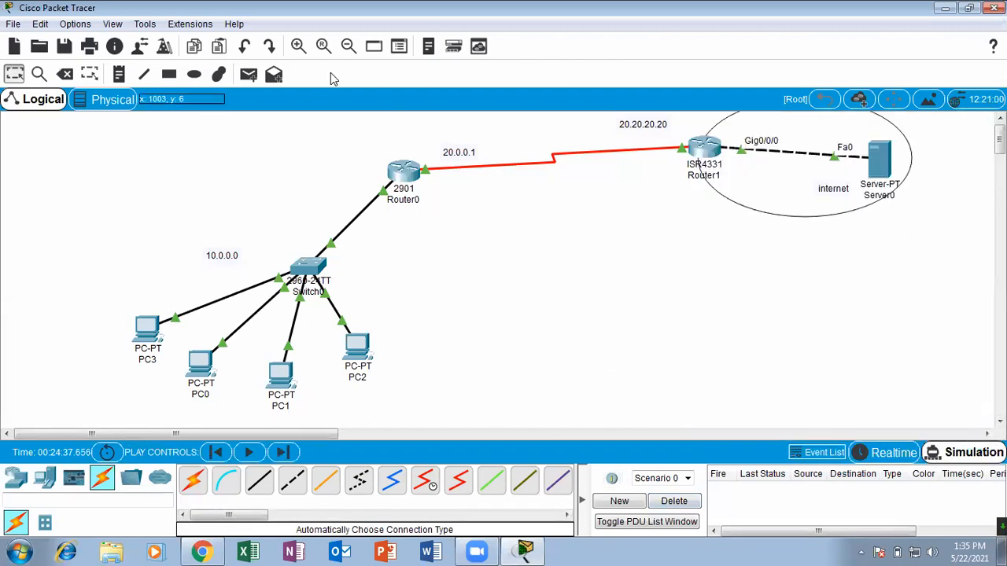
pyautogui.click(248, 74)
pyautogui.click(878, 157)
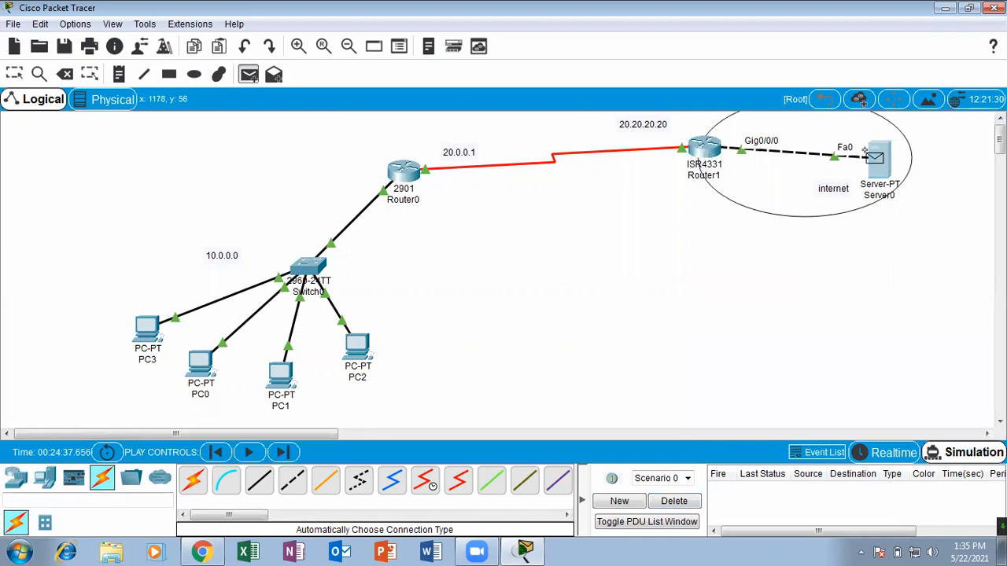
pyautogui.click(148, 329)
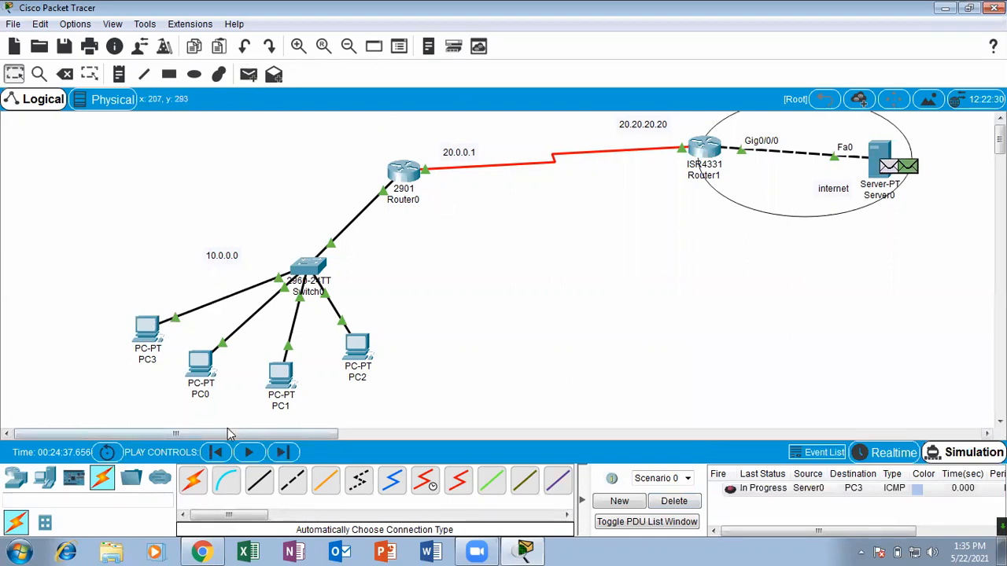
pyautogui.click(248, 453)
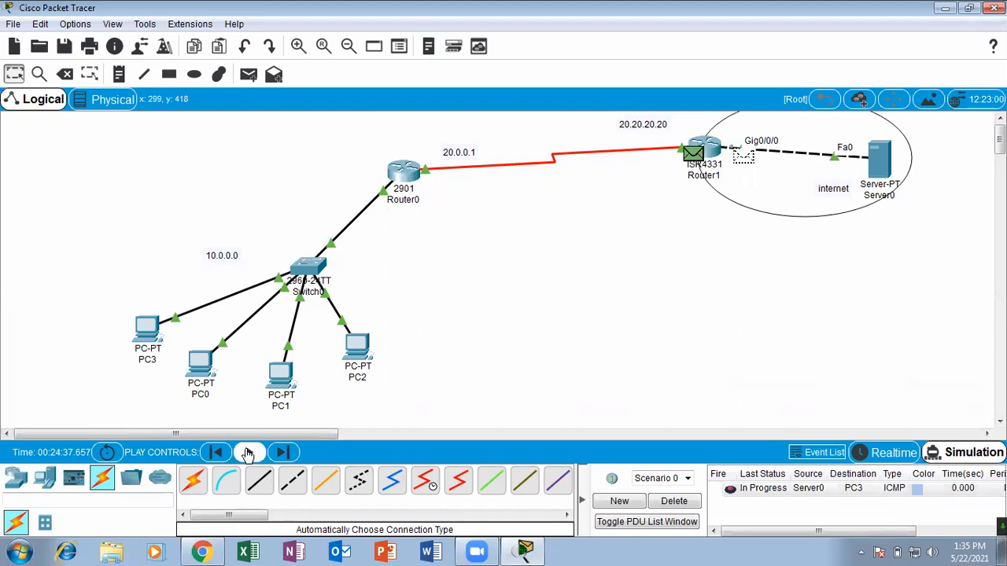
pyautogui.click(674, 501)
# Play a simulated simple PDU from PC3 to Server0, following the packet's path, and delete the scenario.
pyautogui.click(247, 74)
pyautogui.click(157, 331)
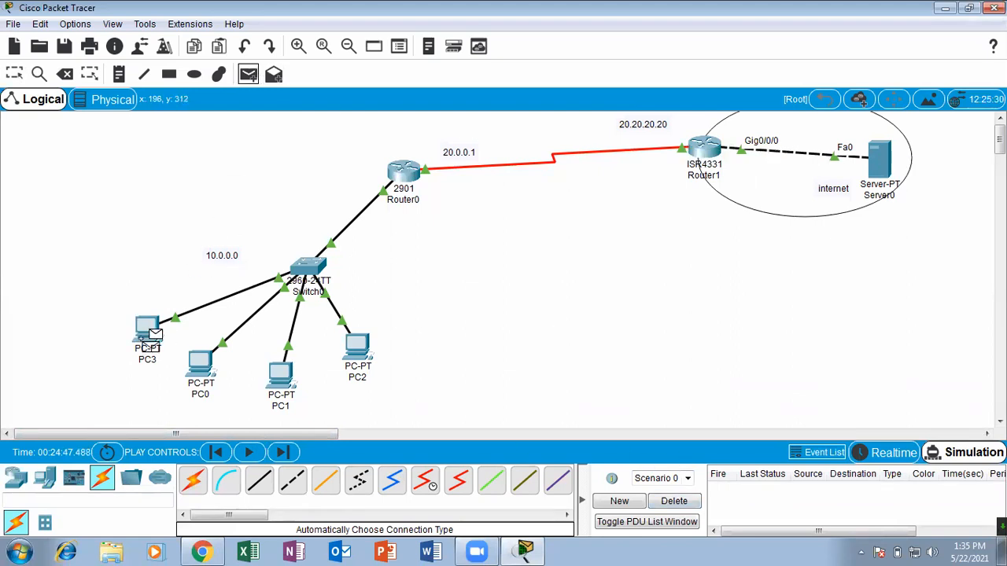
pyautogui.click(882, 167)
pyautogui.press('Escape')
pyautogui.click(250, 452)
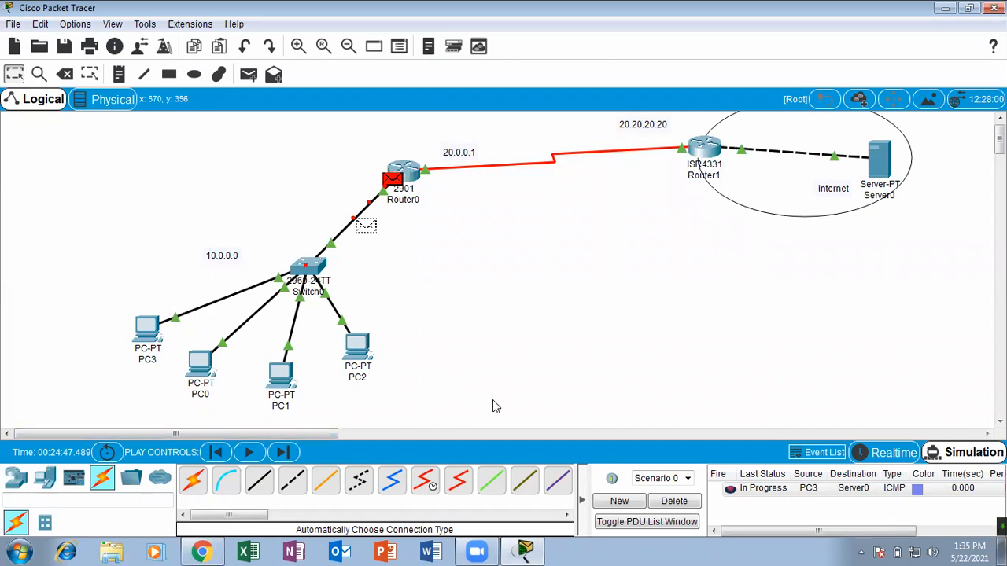
pyautogui.click(674, 501)
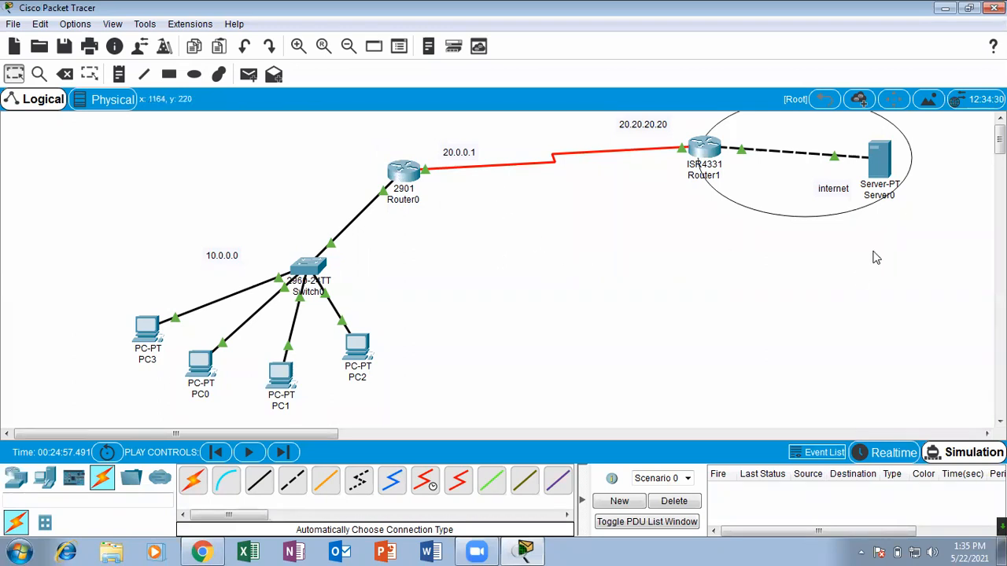
# Examine the known networks and the gateway of last resort in Router0's routing output, and close the window.
pyautogui.click(404, 165)
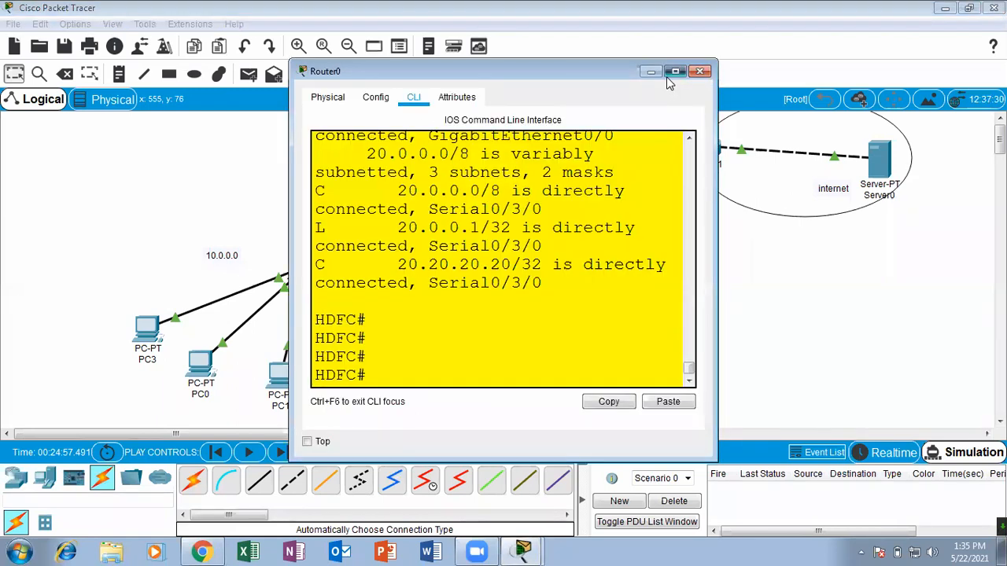
pyautogui.click(668, 75)
pyautogui.moveTo(76, 251); pyautogui.dragTo(341, 362)
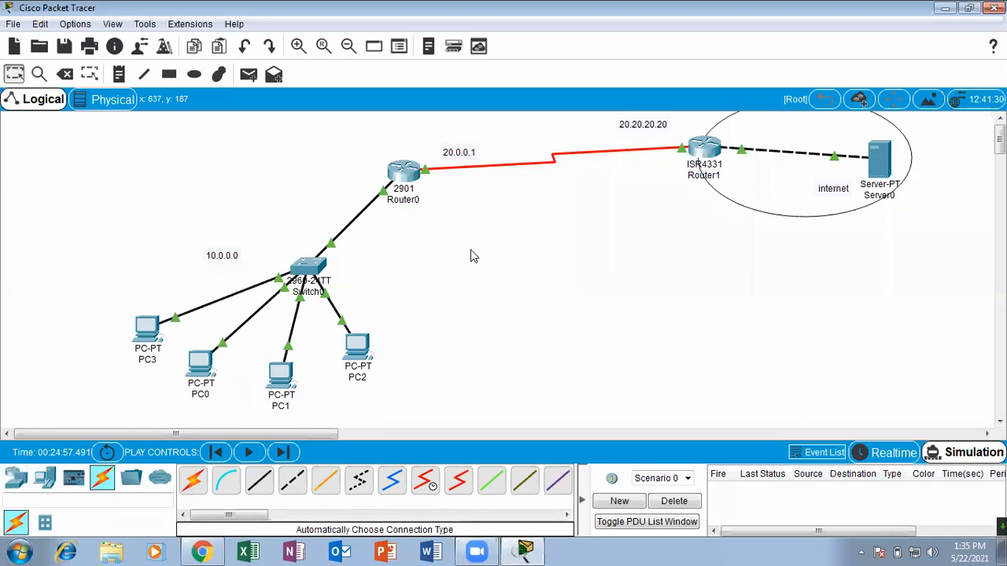
pyautogui.click(403, 177)
pyautogui.click(669, 76)
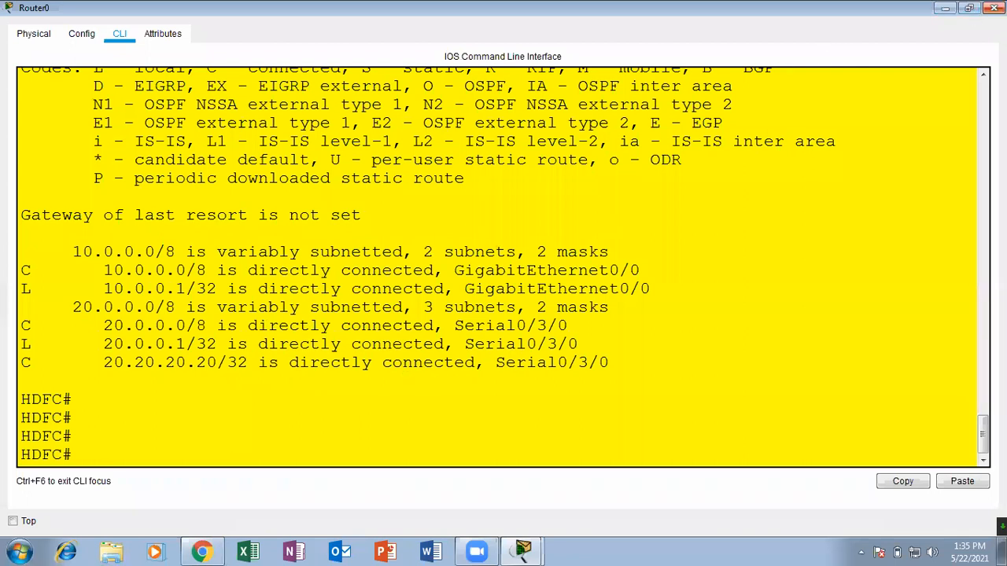
pyautogui.click(993, 8)
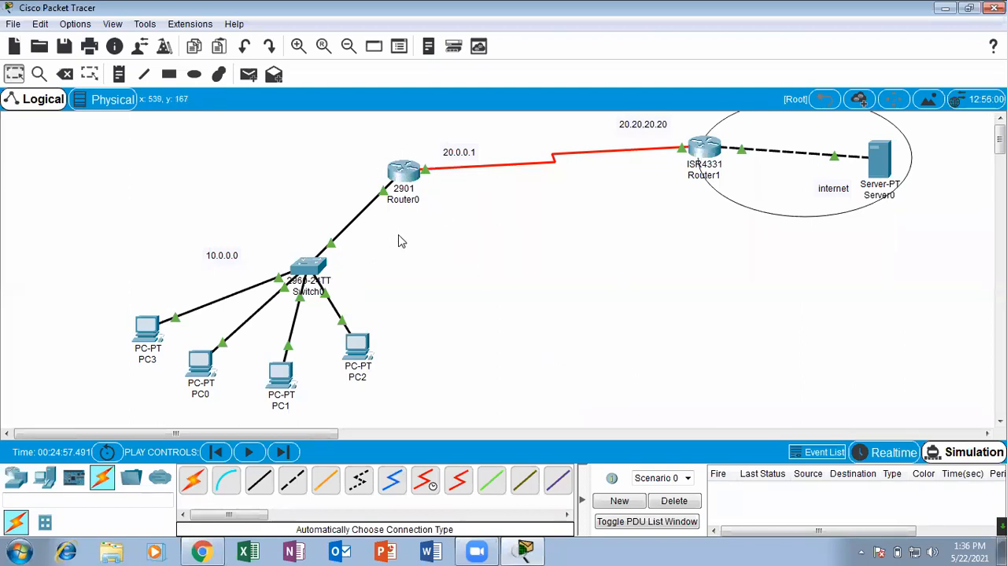
# Reopen Router0's command line maximized and enter global configuration mode with configure terminal.
pyautogui.click(407, 177)
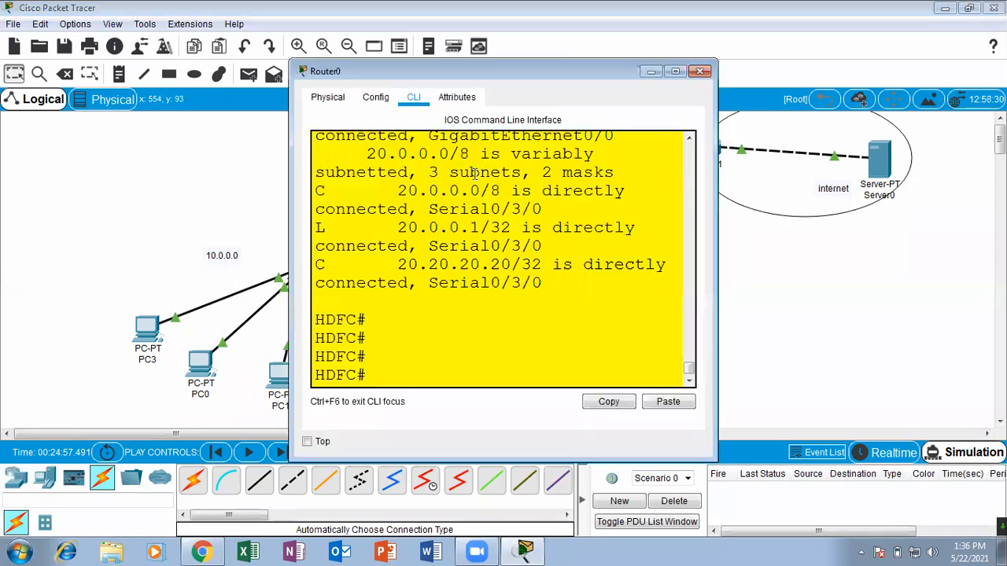
pyautogui.click(674, 72)
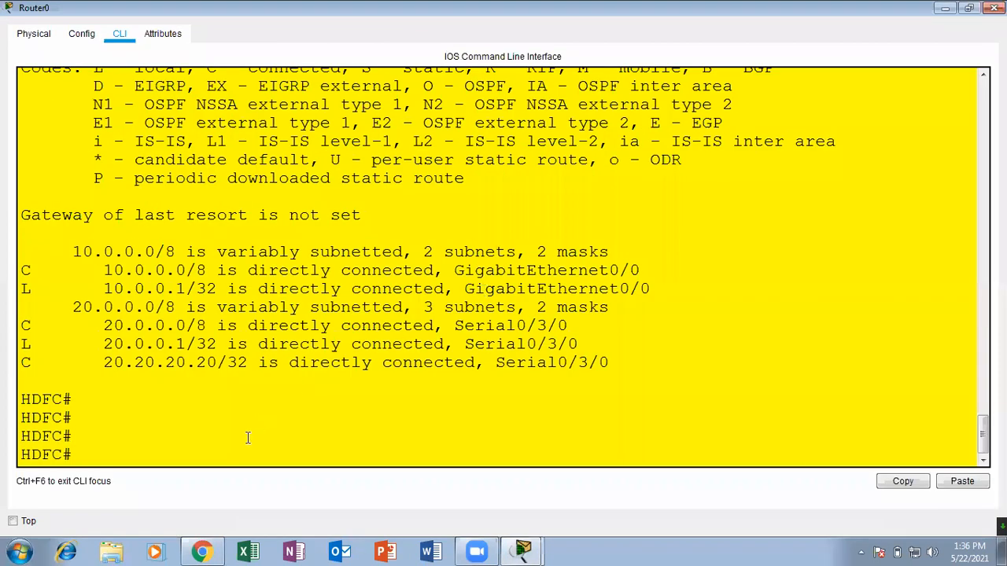
pyautogui.press('Return')
pyautogui.press('Return')
pyautogui.press('Return')
pyautogui.write('conf')
pyautogui.press('Tab')
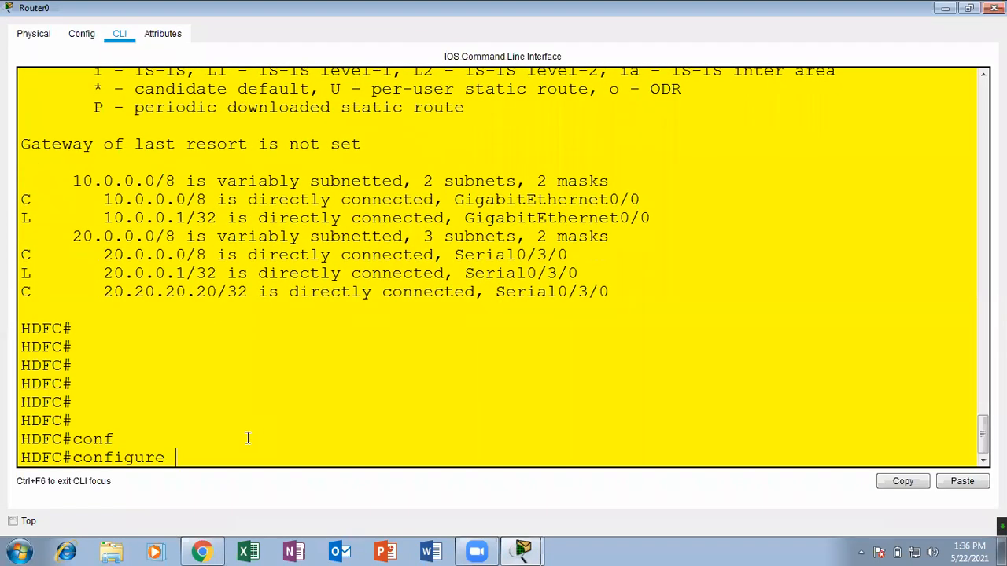
pyautogui.write('ter')
pyautogui.press('Tab')
pyautogui.press('Return')
pyautogui.press('Return')
pyautogui.press('Return')
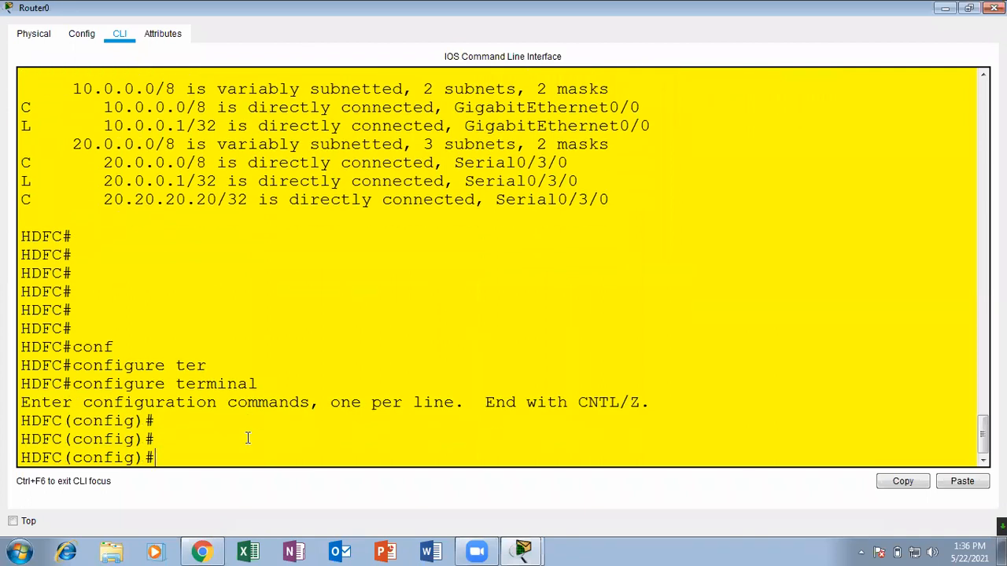
# Begin the default route command ip route 0.0.0.0 0.0.0.0 on Router0 and check its outgoing serial interface on the topology.
pyautogui.write('ip rou')
pyautogui.press('Tab')
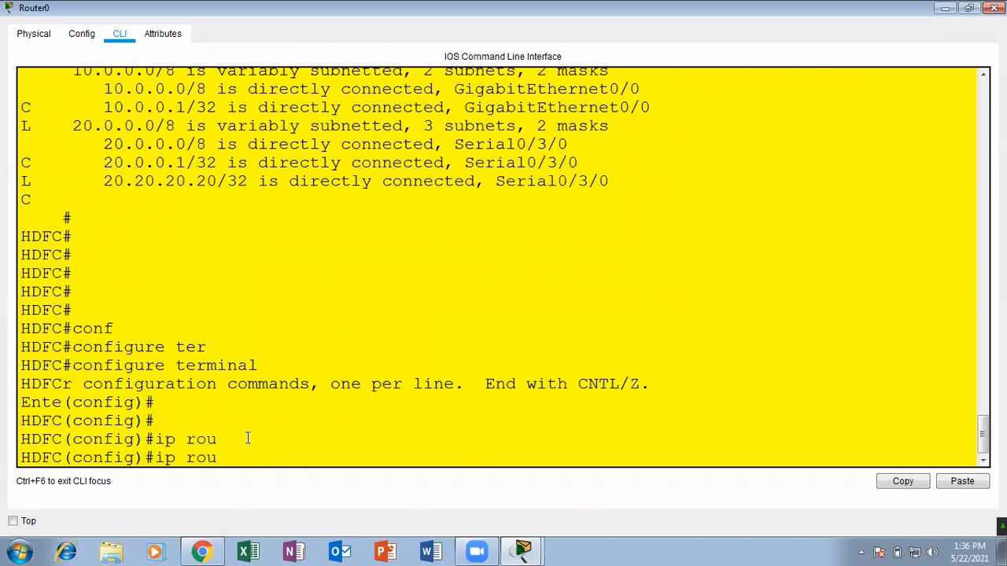
pyautogui.write('te')
pyautogui.press('Tab')
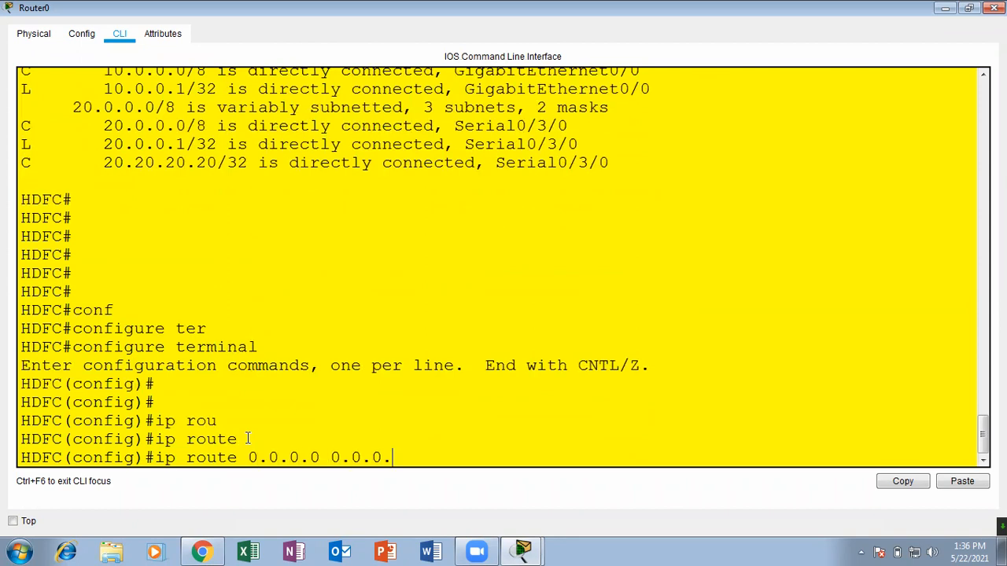
pyautogui.click(948, 7)
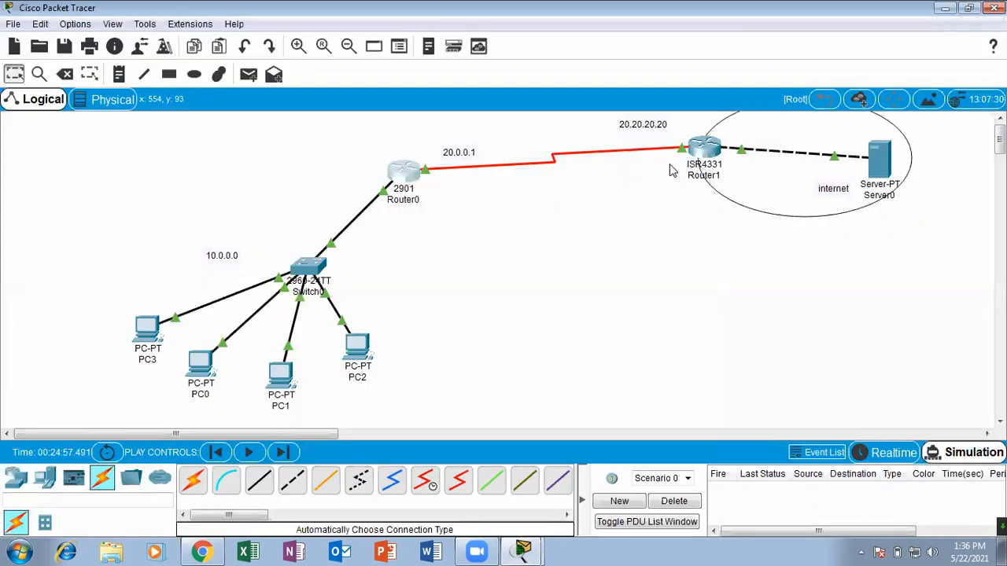
pyautogui.moveTo(428, 170)
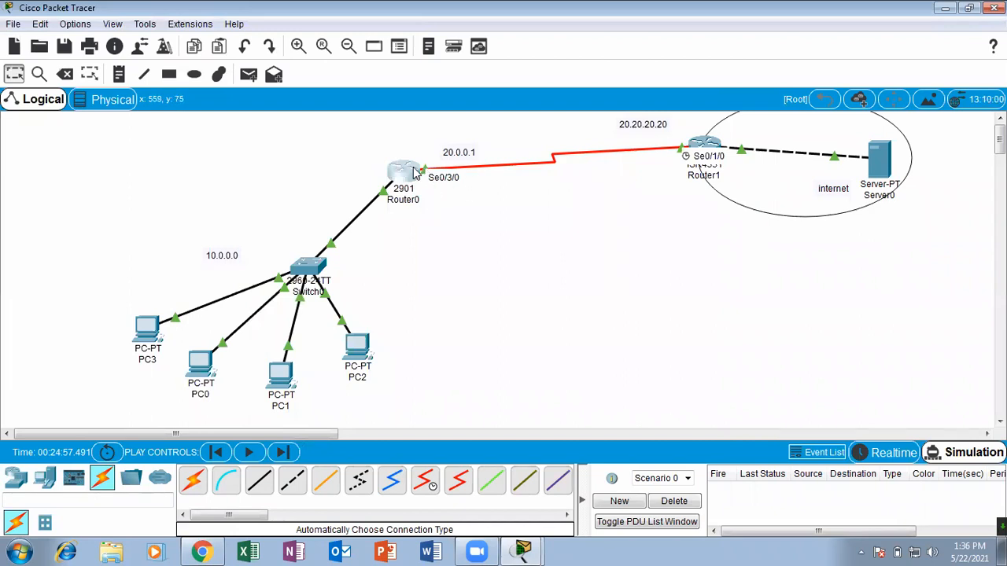
pyautogui.click(405, 173)
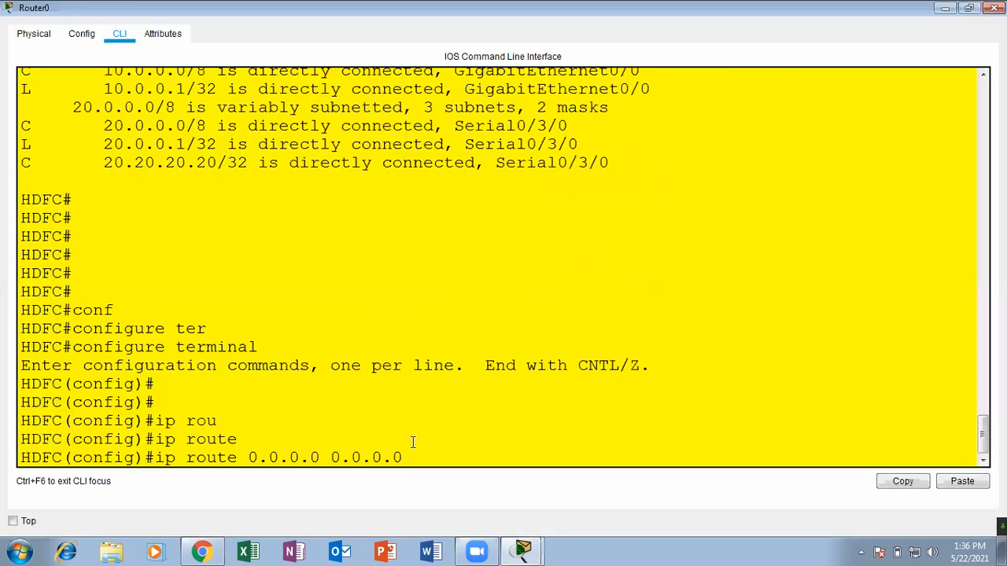
# Complete the default route with exit interface serial 0/3/0, read the message it returns, and close Router0's window.
pyautogui.write('er')
pyautogui.press('Tab')
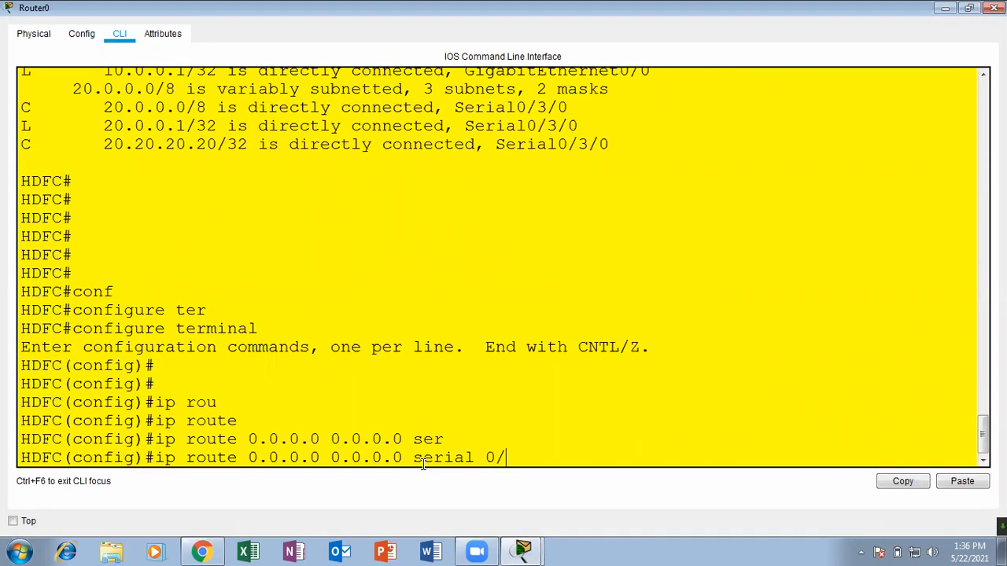
pyautogui.write('0/3/')
pyautogui.press('Return')
pyautogui.press('Return')
pyautogui.press('Return')
pyautogui.press('Return')
pyautogui.press('Return')
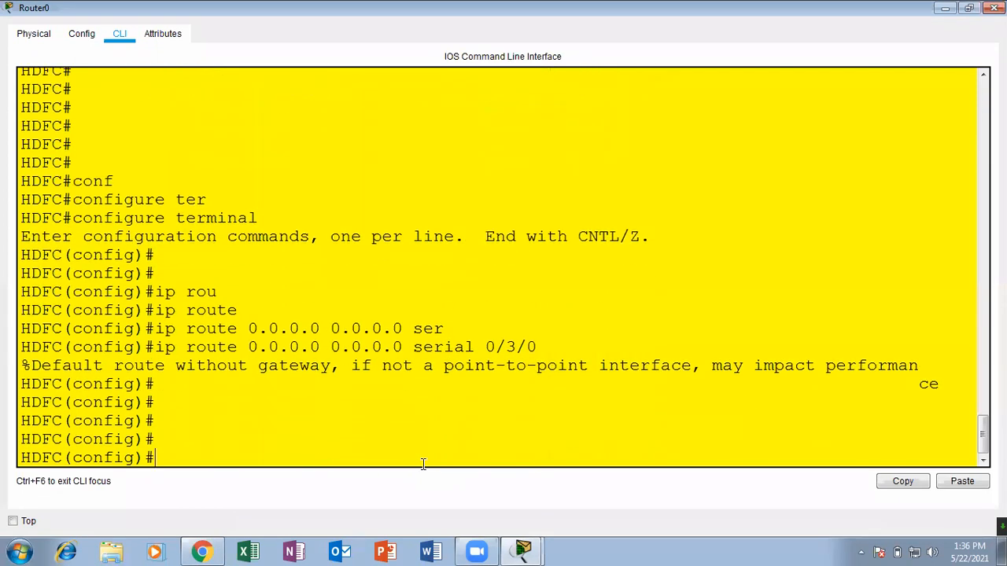
pyautogui.moveTo(114, 366); pyautogui.dragTo(888, 379)
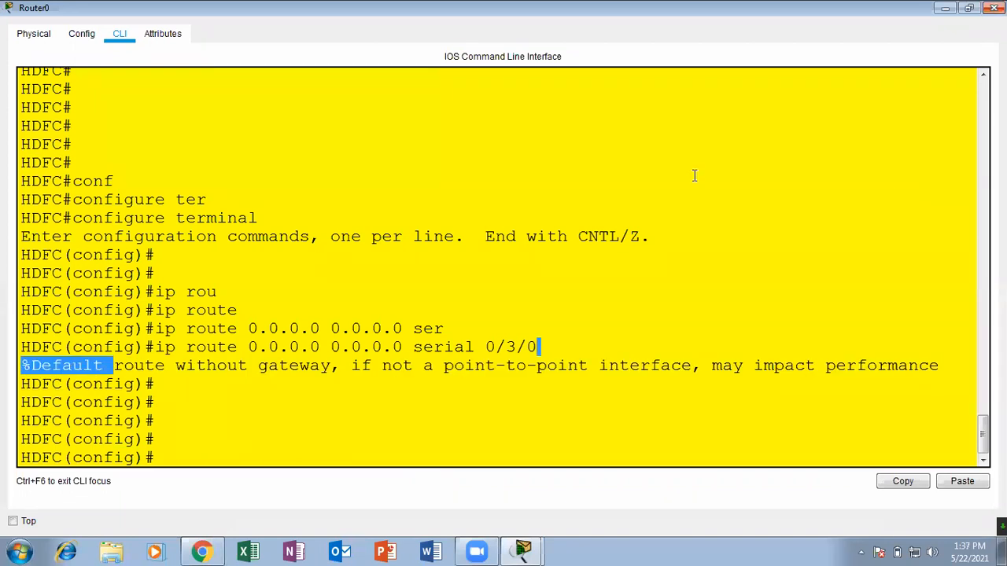
pyautogui.click(445, 398)
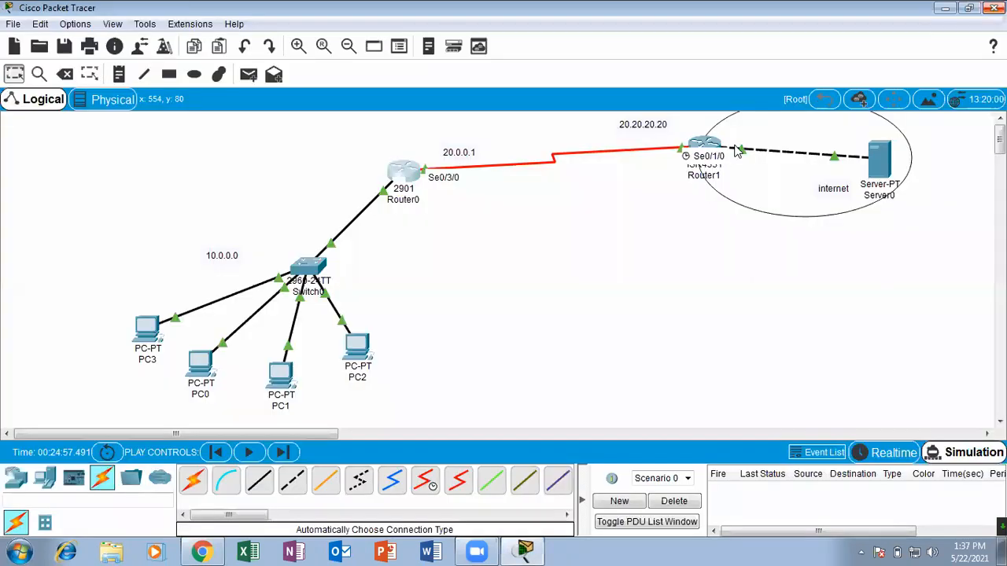
pyautogui.click(994, 8)
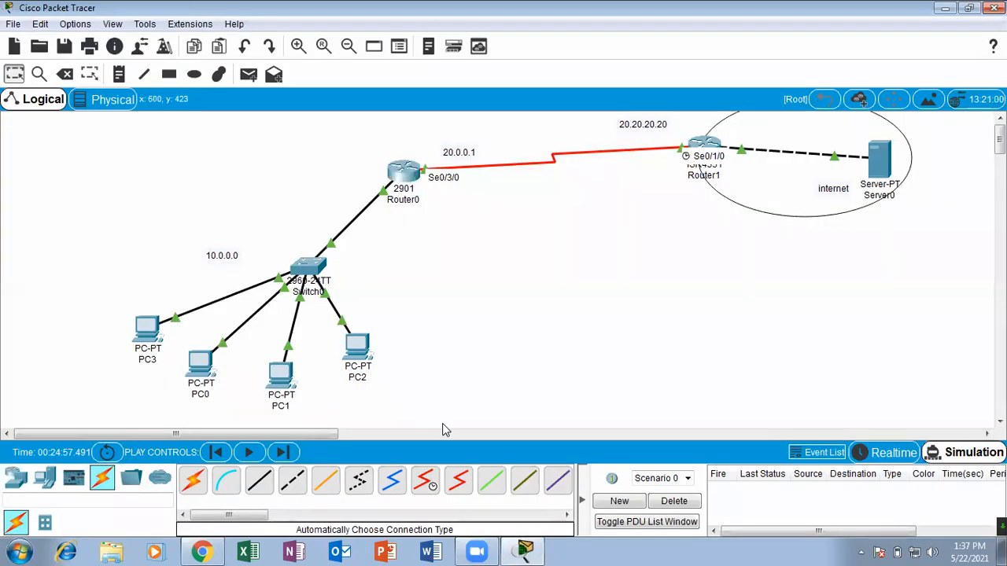
pyautogui.click(677, 505)
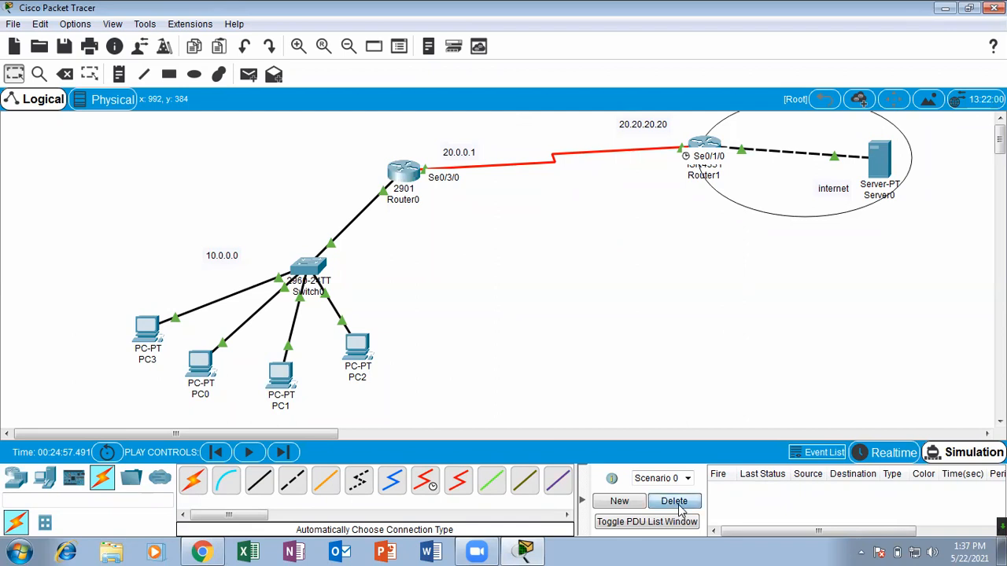
pyautogui.click(248, 74)
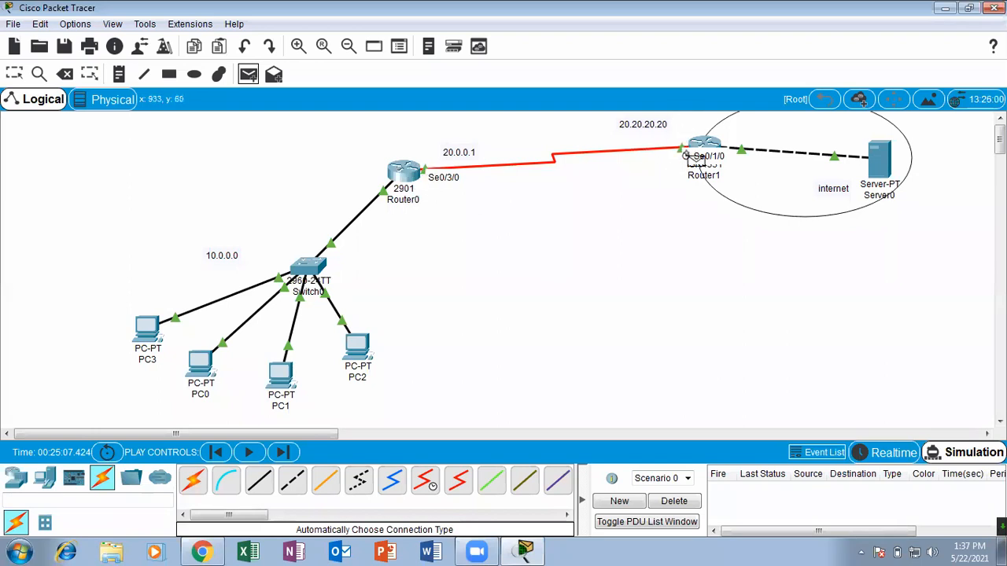
pyautogui.click(11, 79)
# Reopen Router0's command line maximized and list the forwarding options for ip route 0.0.0.0 0.0.0.0 with the question-mark help.
pyautogui.click(403, 172)
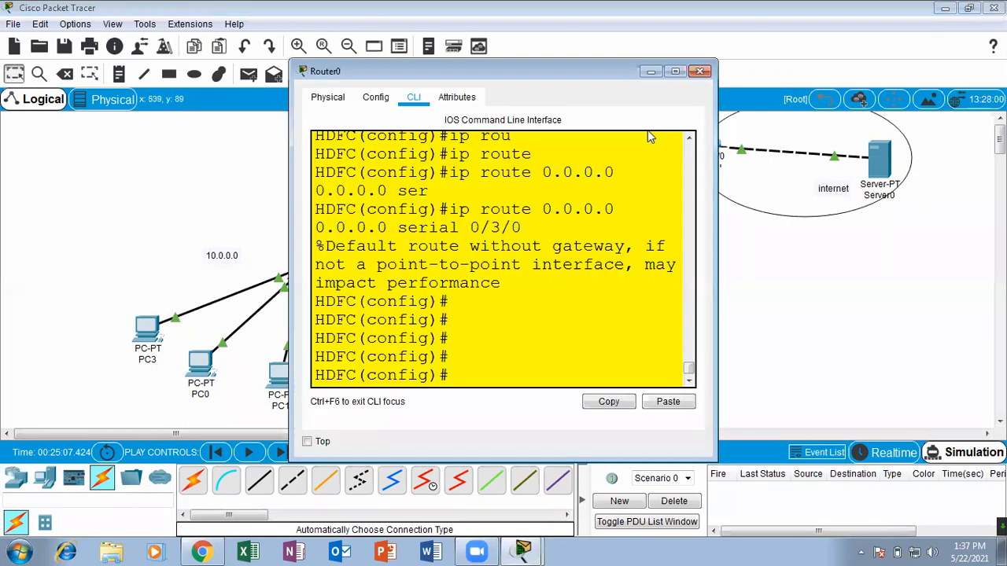
pyautogui.click(675, 71)
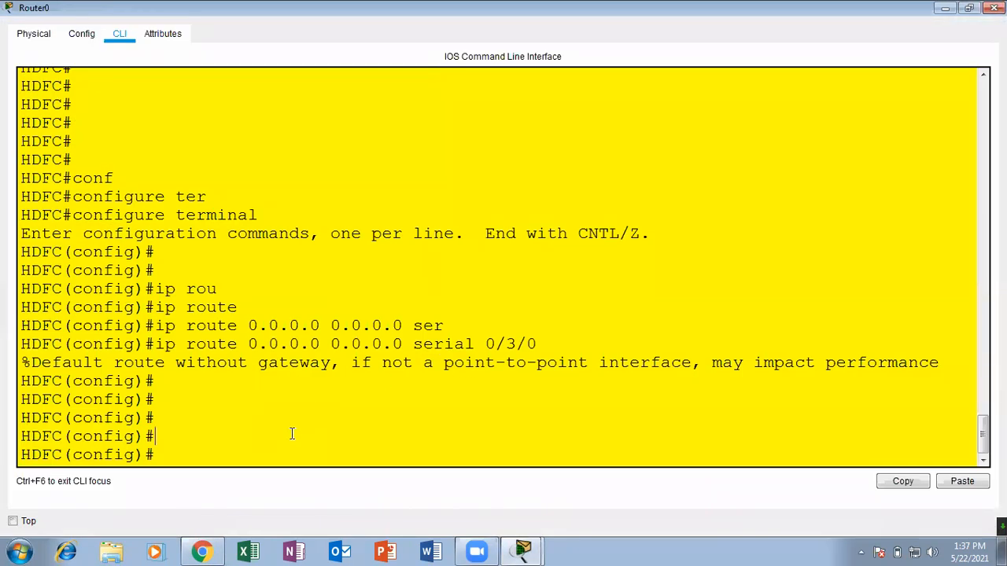
pyautogui.press('Up')
pyautogui.press('BackSpace')
pyautogui.press('BackSpace')
pyautogui.press('BackSpace')
pyautogui.press('BackSpace')
pyautogui.press('BackSpace')
pyautogui.press('BackSpace')
pyautogui.press('BackSpace')
pyautogui.press('BackSpace')
pyautogui.write('?')
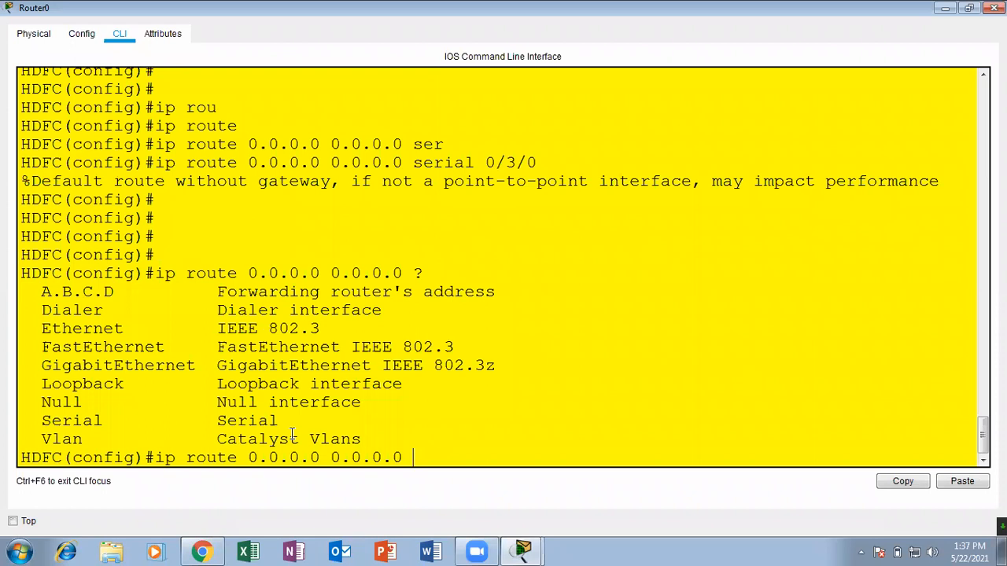
pyautogui.moveTo(213, 290); pyautogui.dragTo(497, 292)
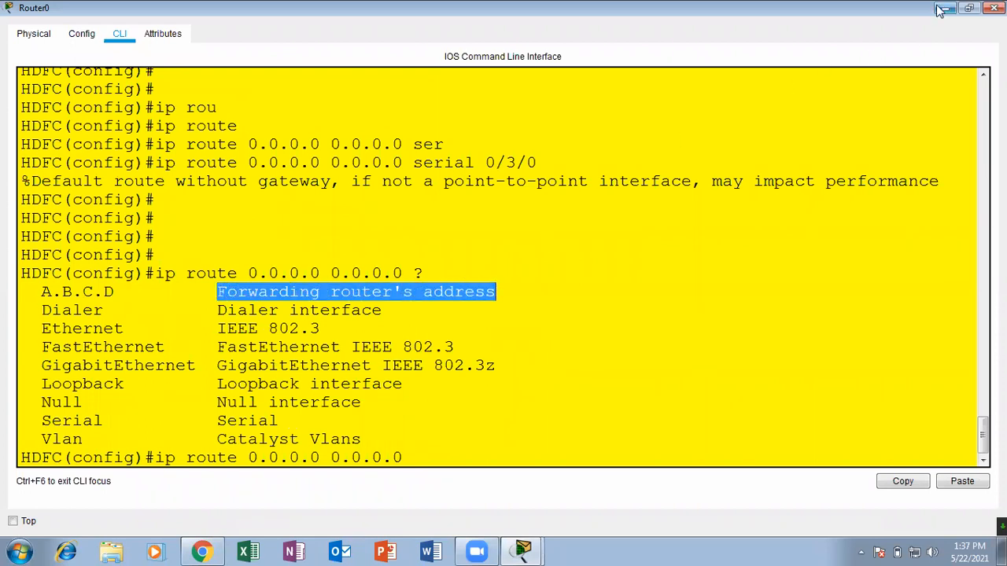
# Check the ISP router's address on the topology and add Router0's default route 0.0.0.0 0.0.0.0 through next hop 20.20.20.20.
pyautogui.click(943, 8)
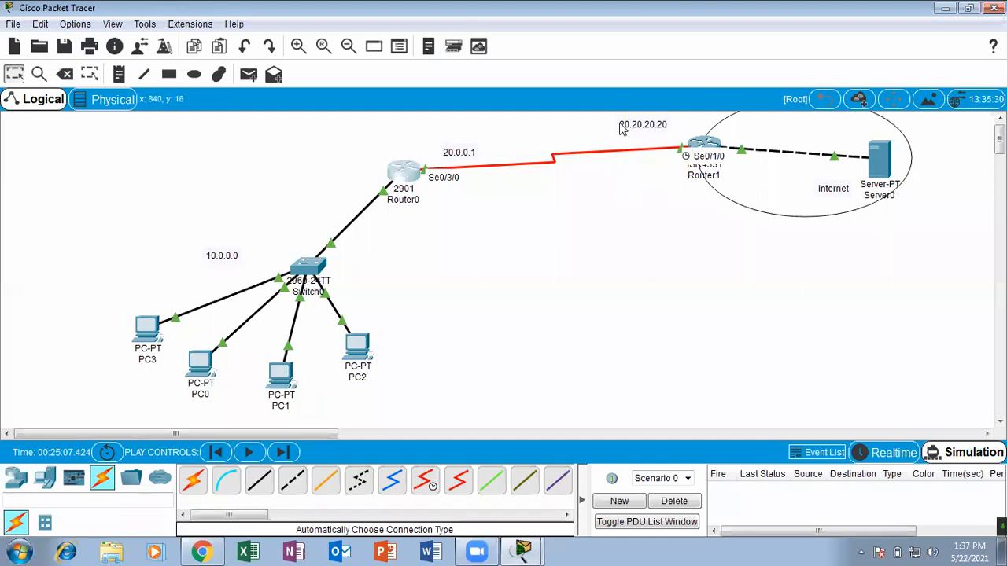
pyautogui.click(399, 179)
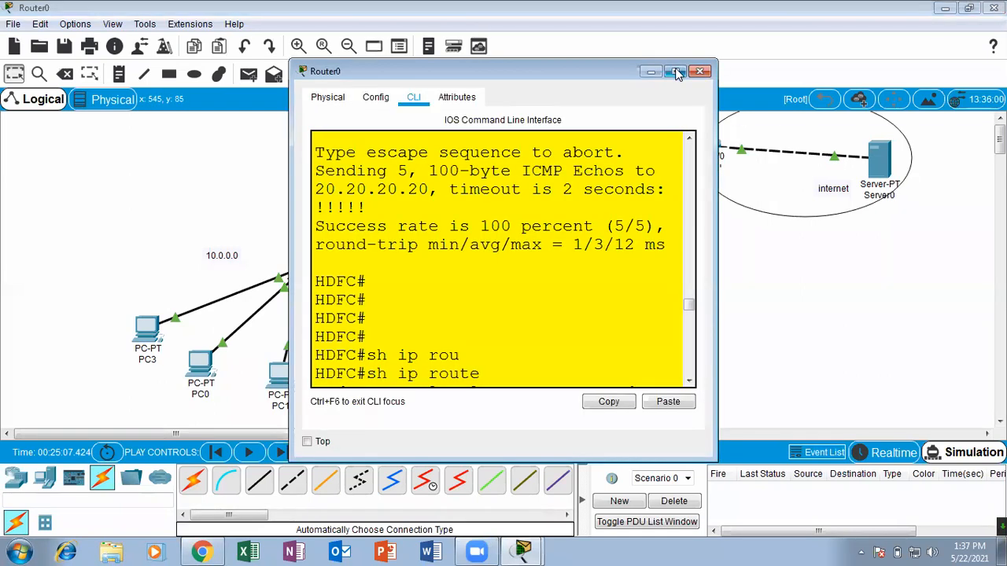
pyautogui.click(674, 70)
pyautogui.click(446, 462)
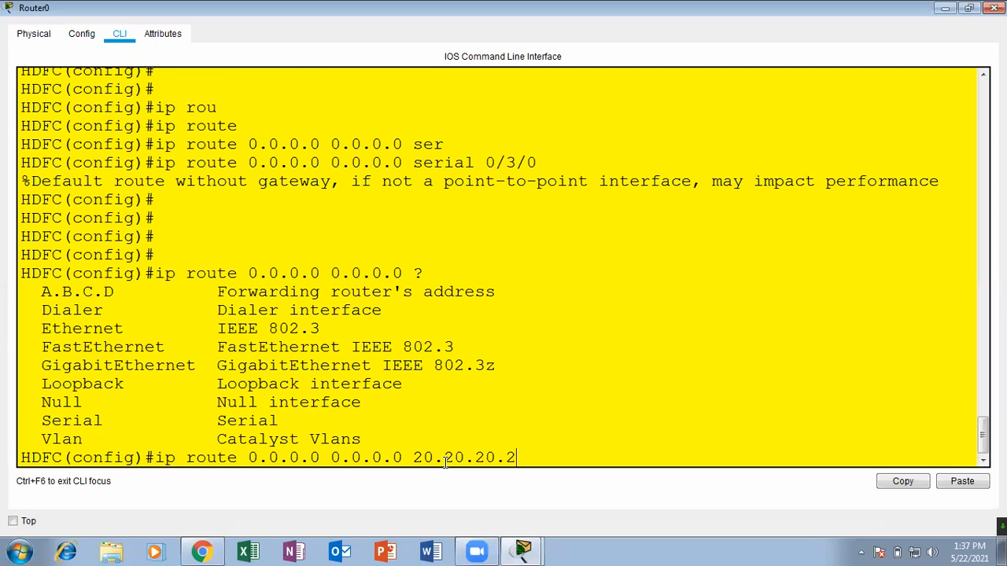
pyautogui.press('Return')
pyautogui.press('Return')
pyautogui.press('Return')
pyautogui.press('Return')
pyautogui.press('Return')
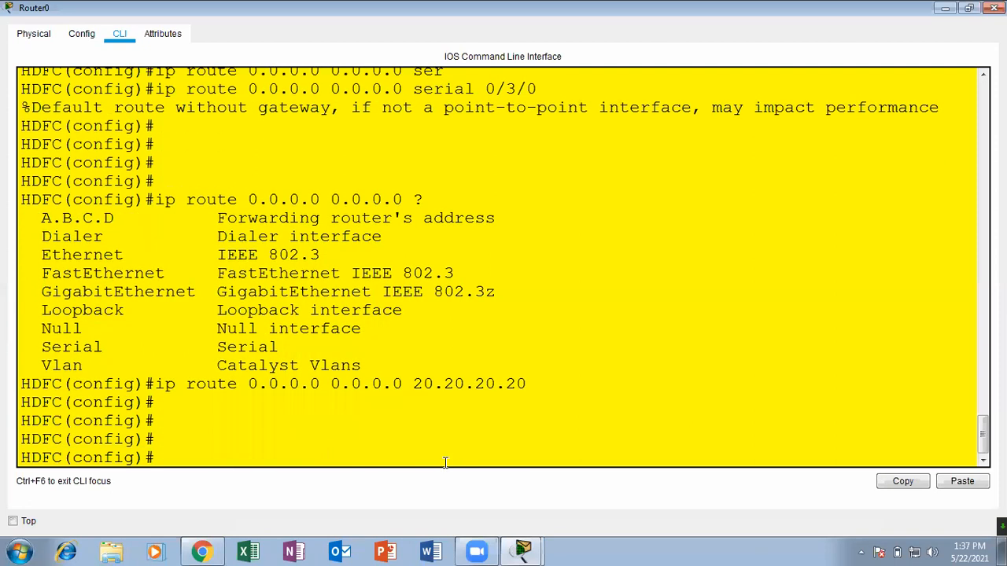
# Leave configuration mode, examine the static default route in the sh ip route output, and close Router0's window.
pyautogui.hotkey('ctrl', 'z')
pyautogui.press('Return')
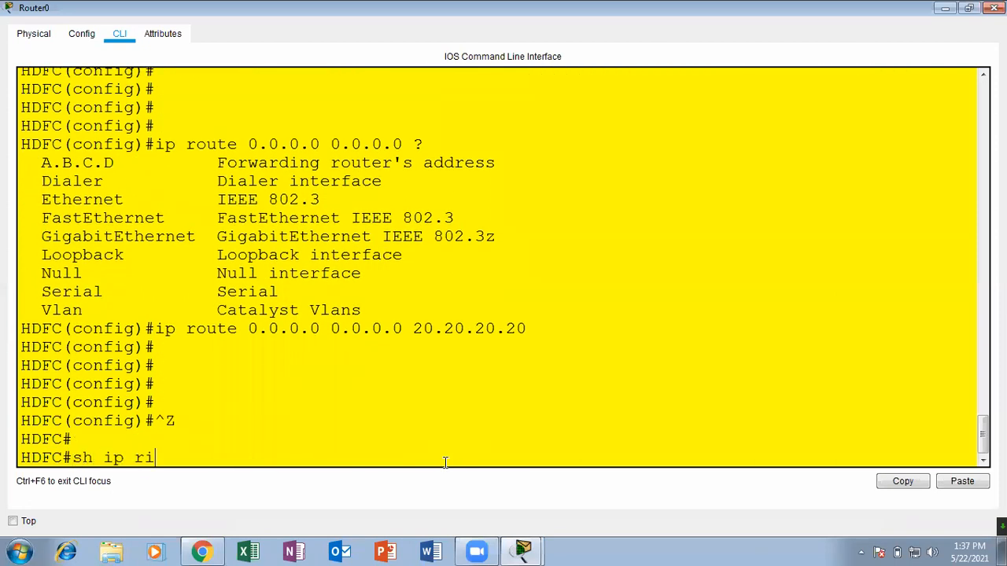
pyautogui.write('sh ip ri')
pyautogui.press('Tab')
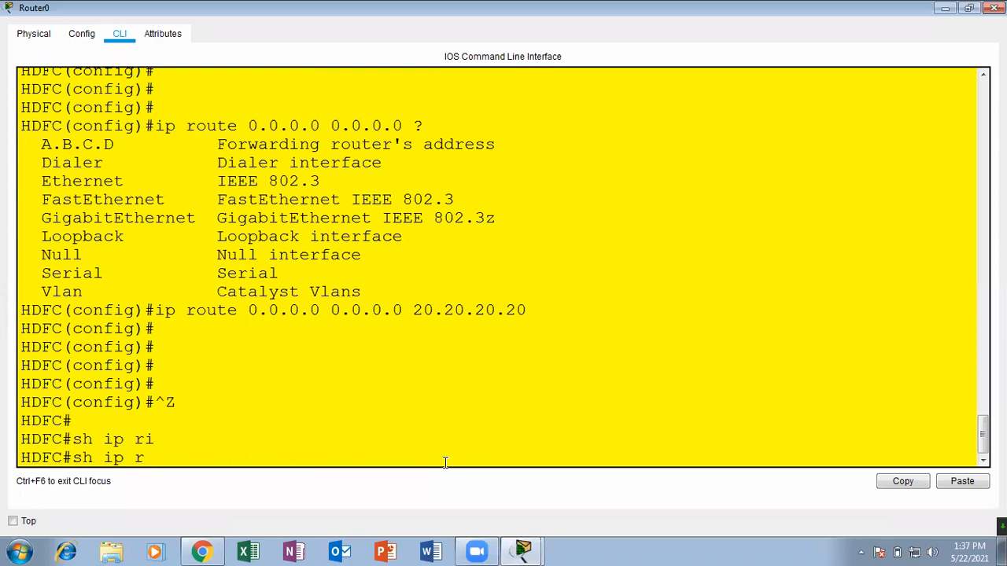
pyautogui.write('o')
pyautogui.press('Tab')
pyautogui.press('Return')
pyautogui.press('Return')
pyautogui.press('Return')
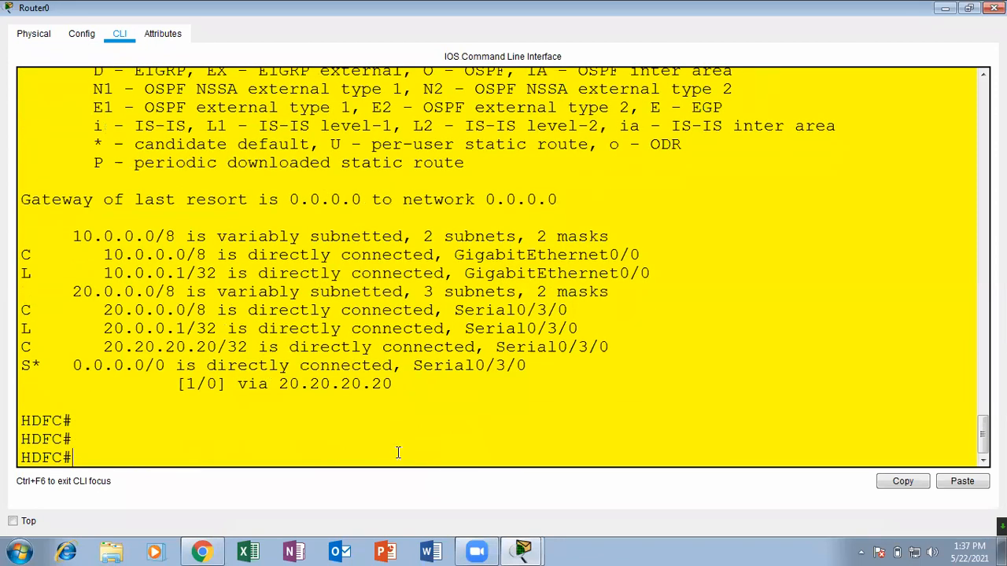
pyautogui.moveTo(229, 384); pyautogui.dragTo(460, 404)
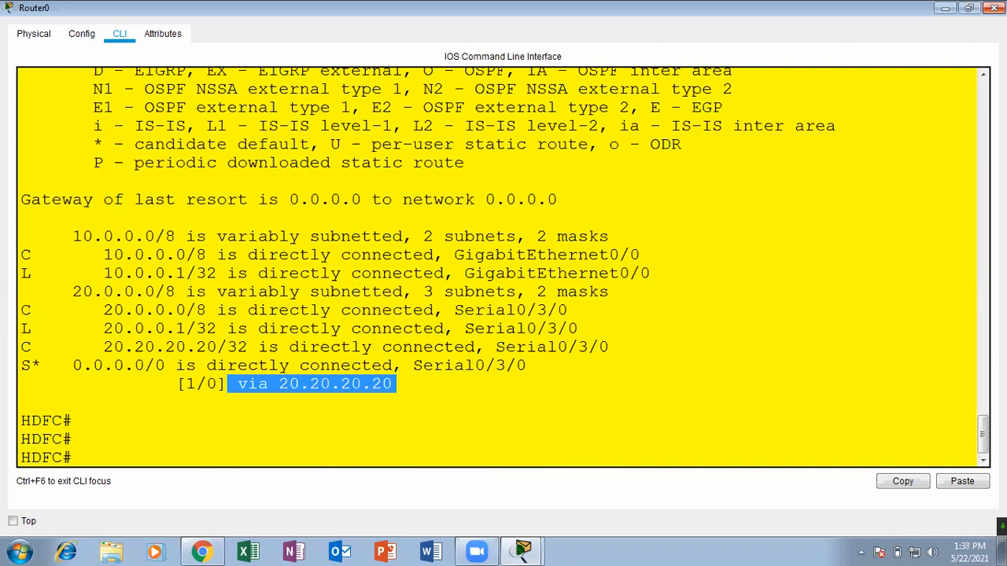
pyautogui.click(994, 8)
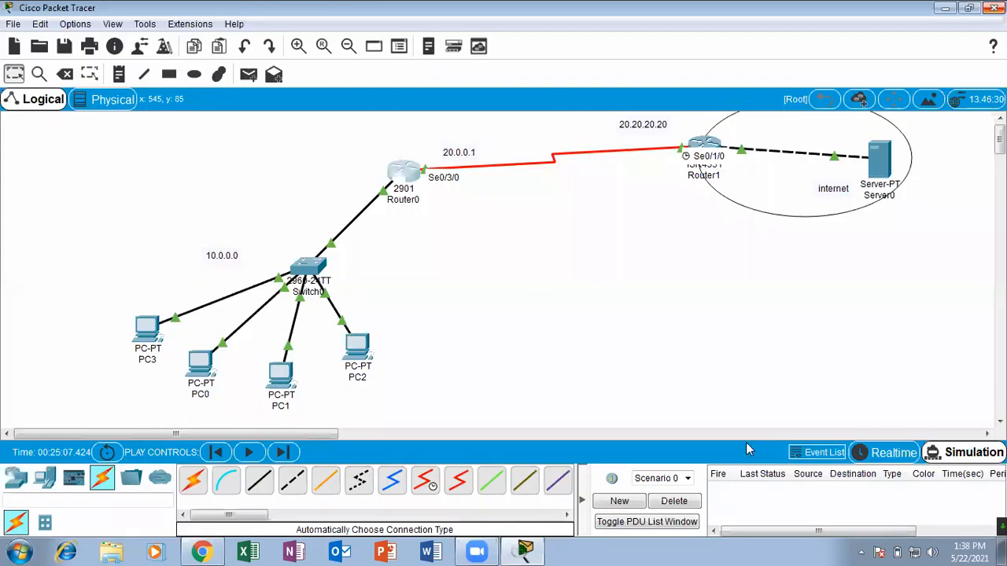
# Test the default route by playing a simulated simple PDU from PC3 to Server0, and delete the scenario.
pyautogui.click(273, 75)
pyautogui.click(248, 74)
pyautogui.click(147, 330)
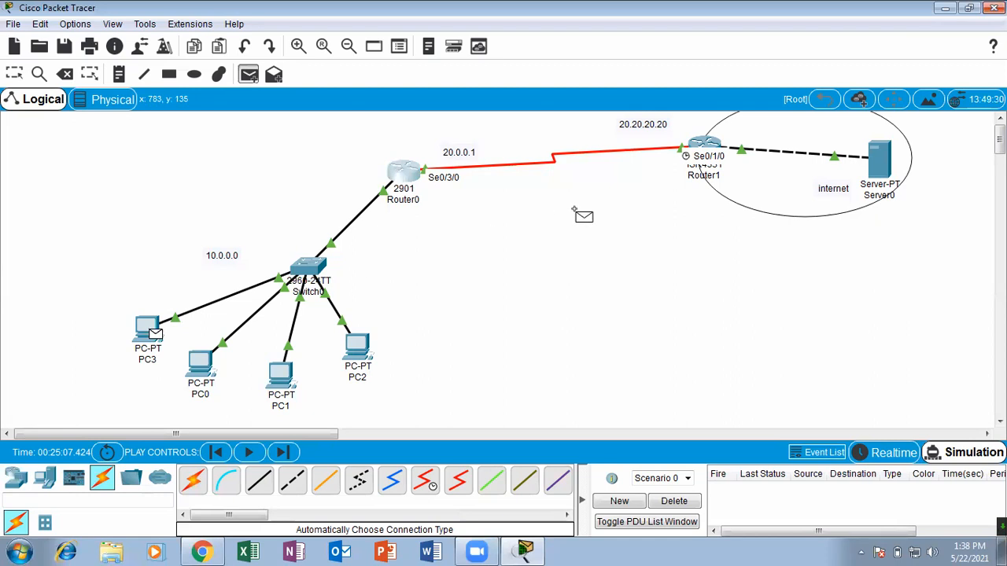
pyautogui.click(878, 159)
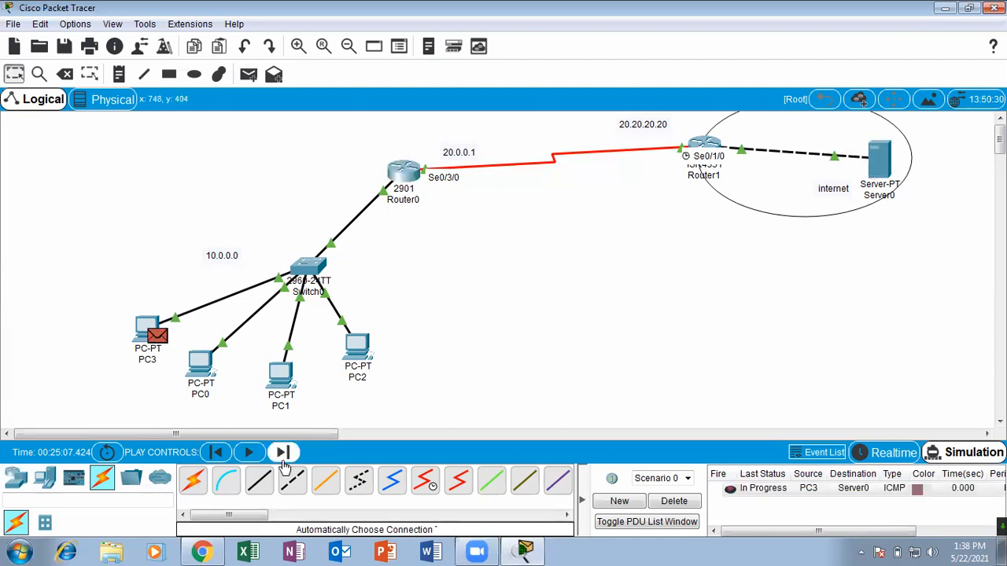
pyautogui.click(250, 453)
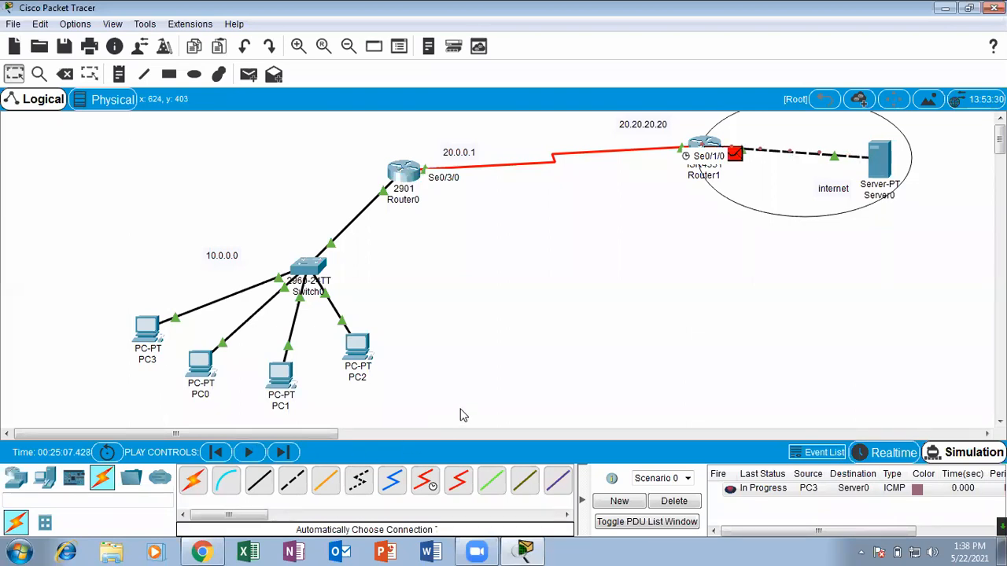
pyautogui.click(674, 501)
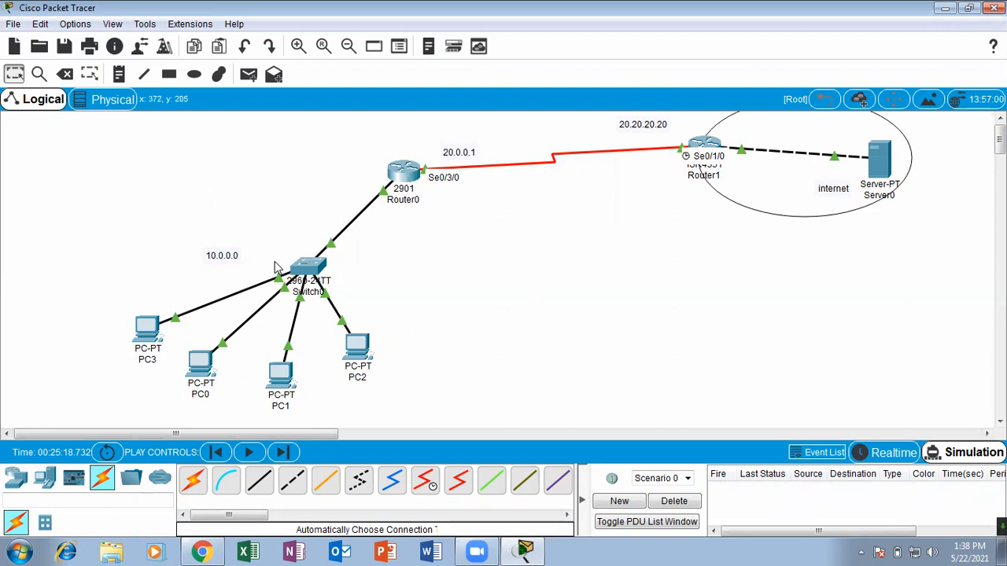
pyautogui.click(672, 501)
# Repeat the simulated simple PDU from PC3 to Server0, following its path, and delete the scenario again.
pyautogui.click(248, 75)
pyautogui.click(151, 327)
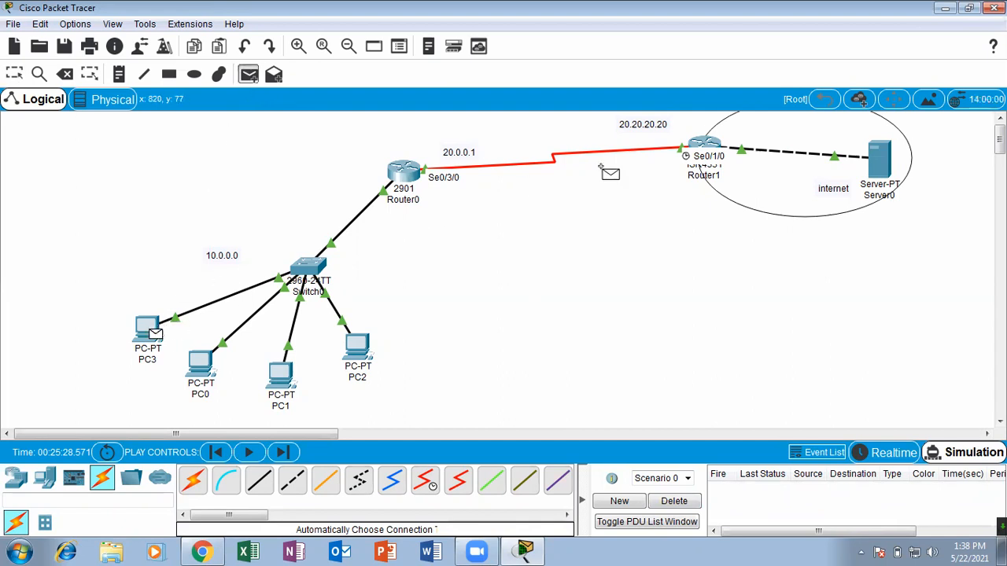
pyautogui.click(877, 163)
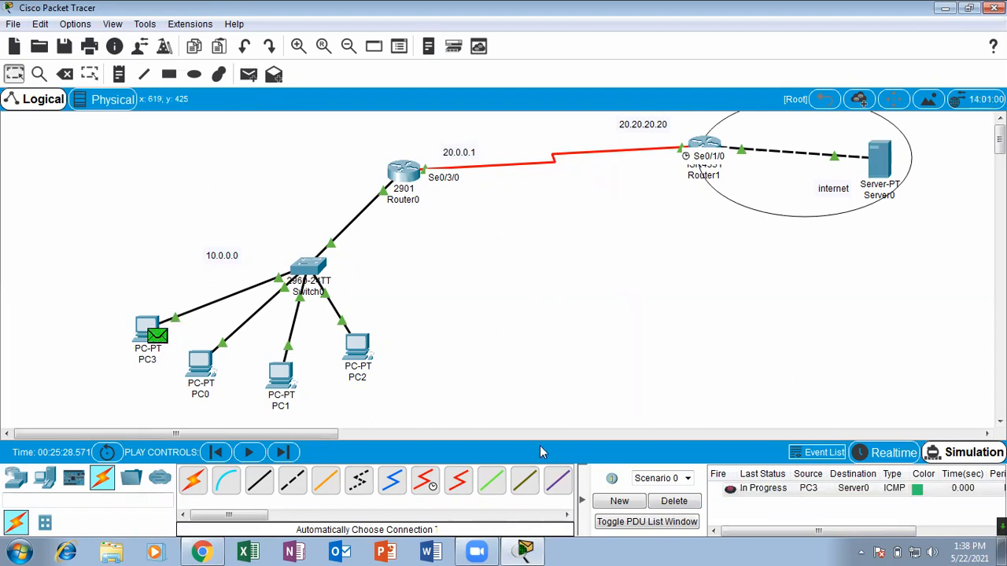
pyautogui.click(249, 452)
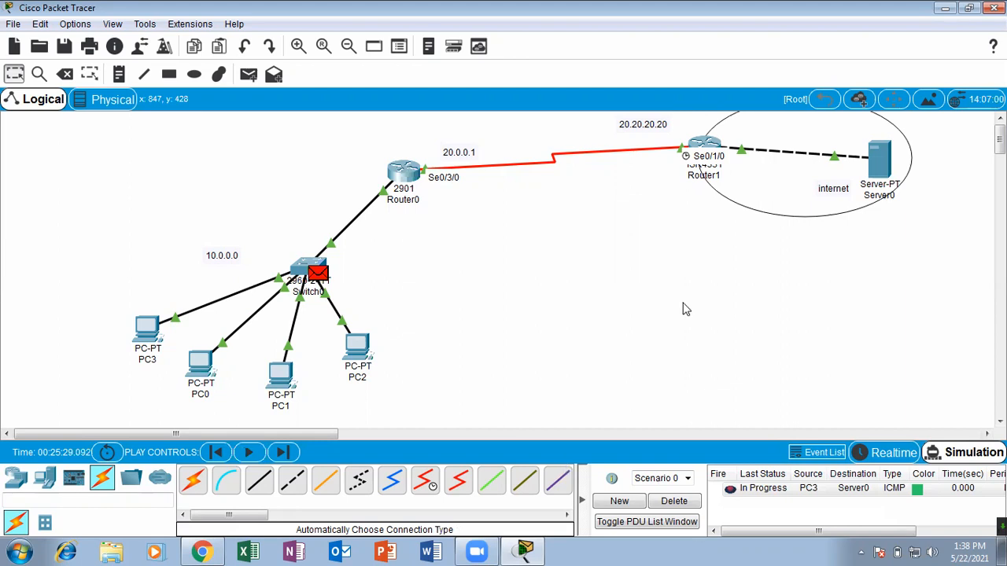
pyautogui.click(673, 501)
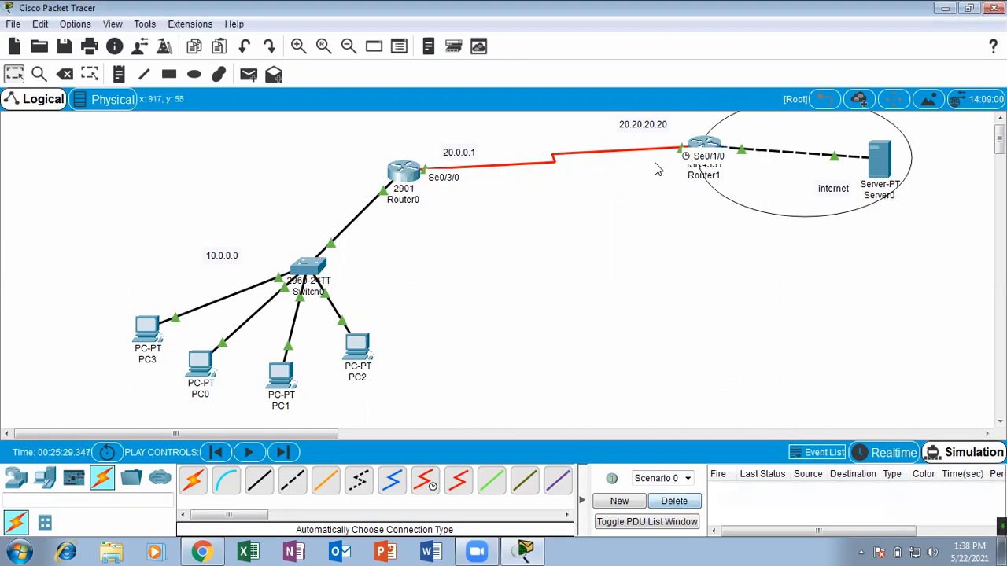
# Move Router1 slightly upward, then play a simulated simple PDU from PC3 to Server0 and delete the scenario.
pyautogui.moveTo(703, 148); pyautogui.dragTo(702, 139)
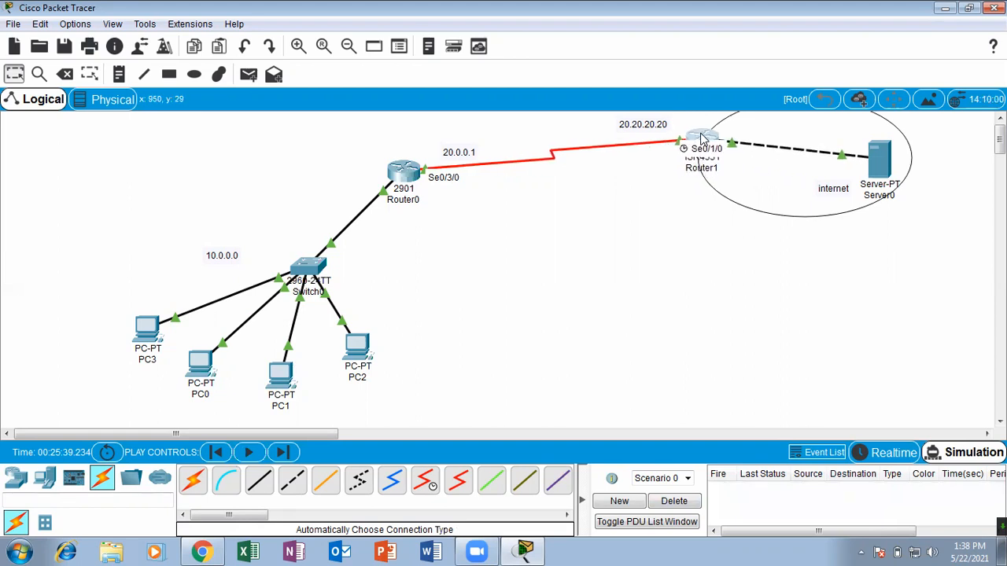
pyautogui.click(249, 74)
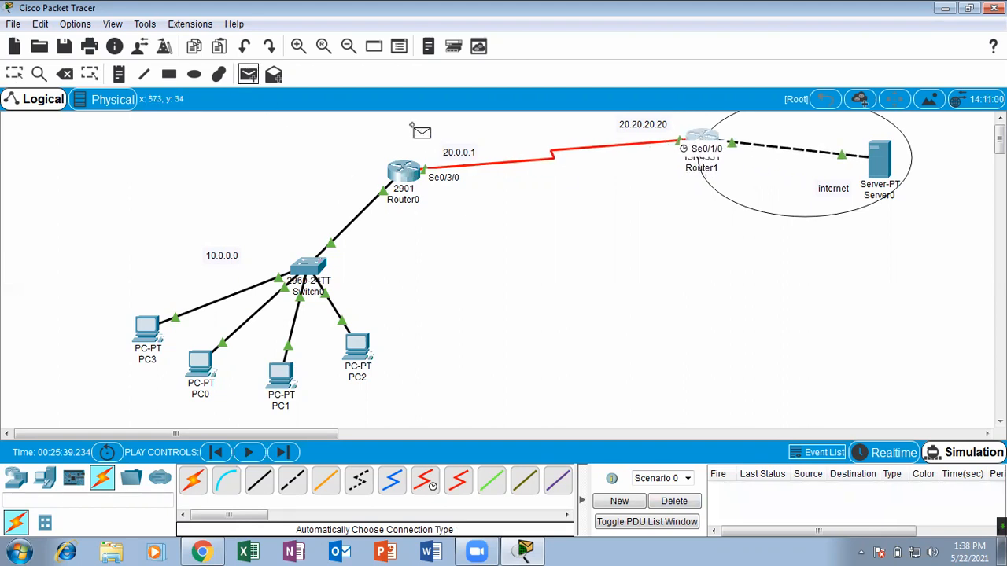
pyautogui.click(150, 334)
pyautogui.click(874, 155)
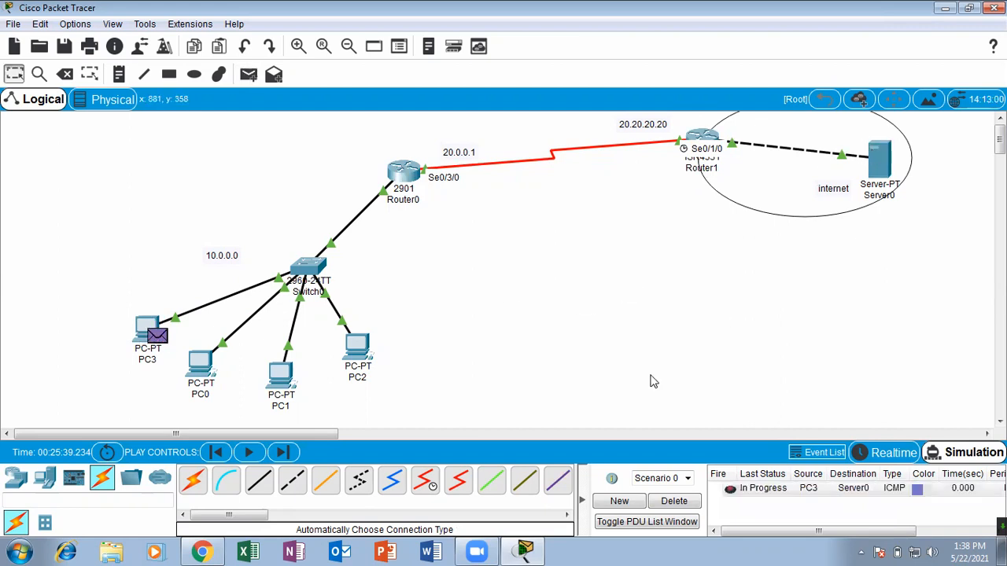
pyautogui.click(263, 456)
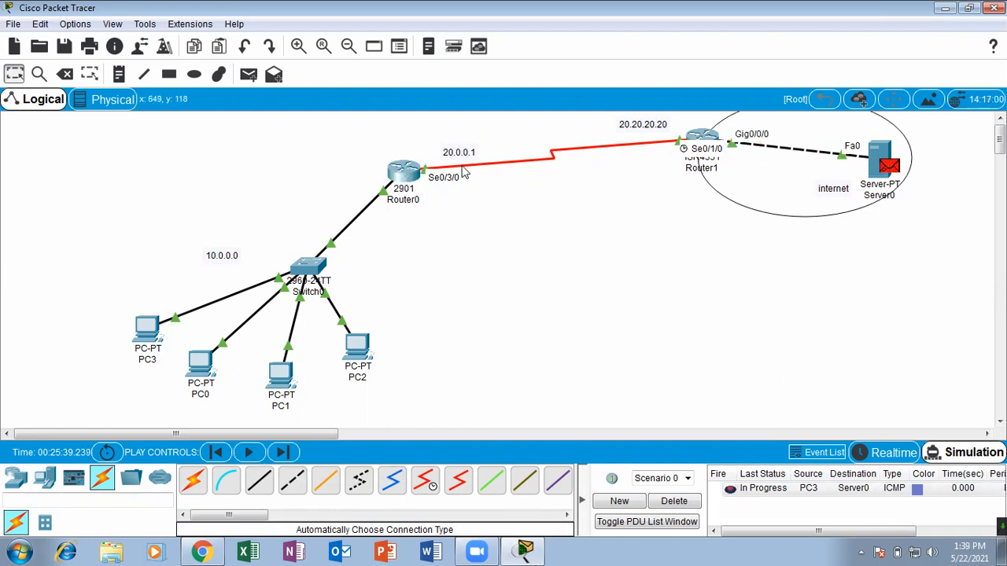
pyautogui.click(680, 502)
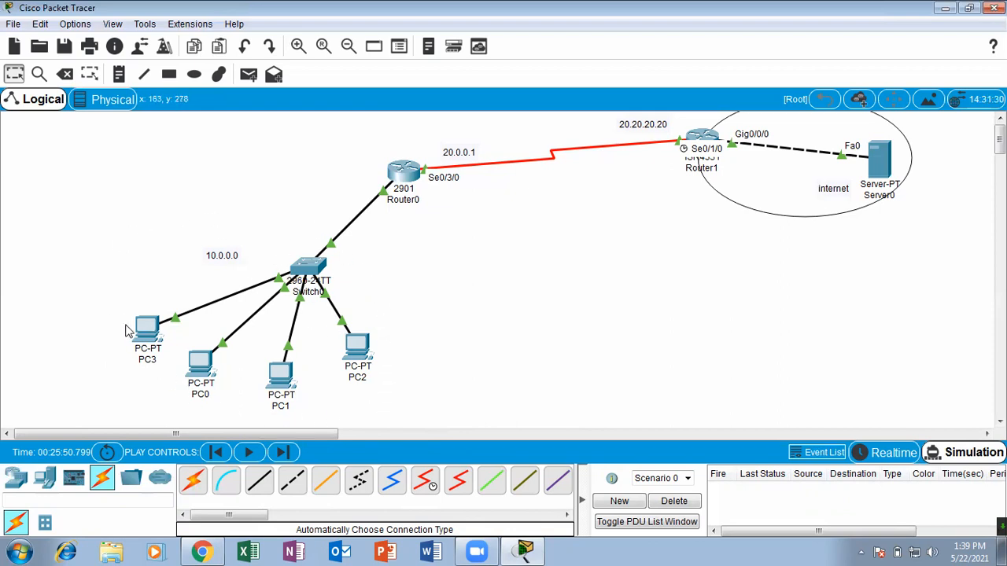
pyautogui.moveTo(134, 334)
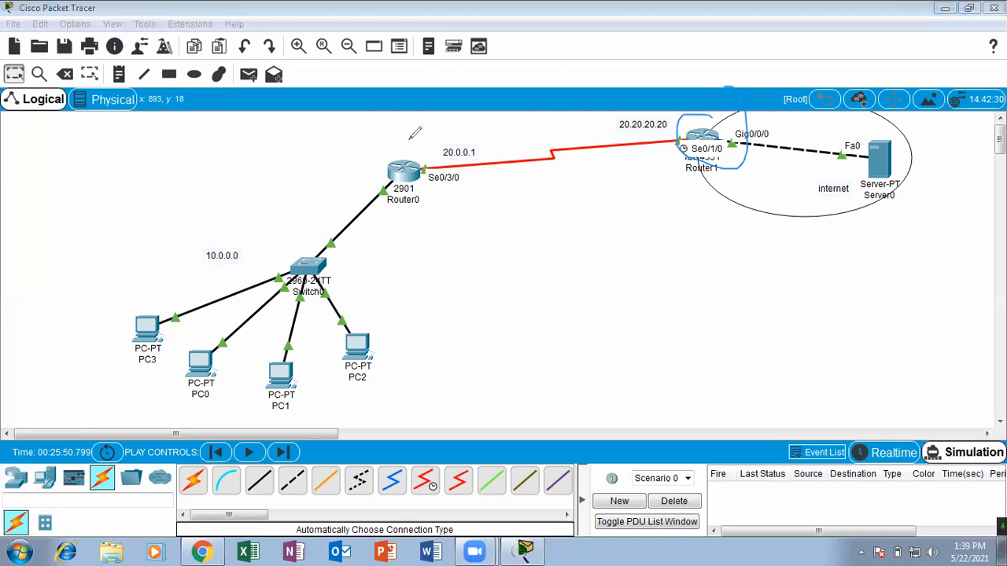
pyautogui.moveTo(385, 132)
pyautogui.mouseDown()
pyautogui.moveTo(429, 220)
pyautogui.moveTo(405, 111)
pyautogui.mouseUp()
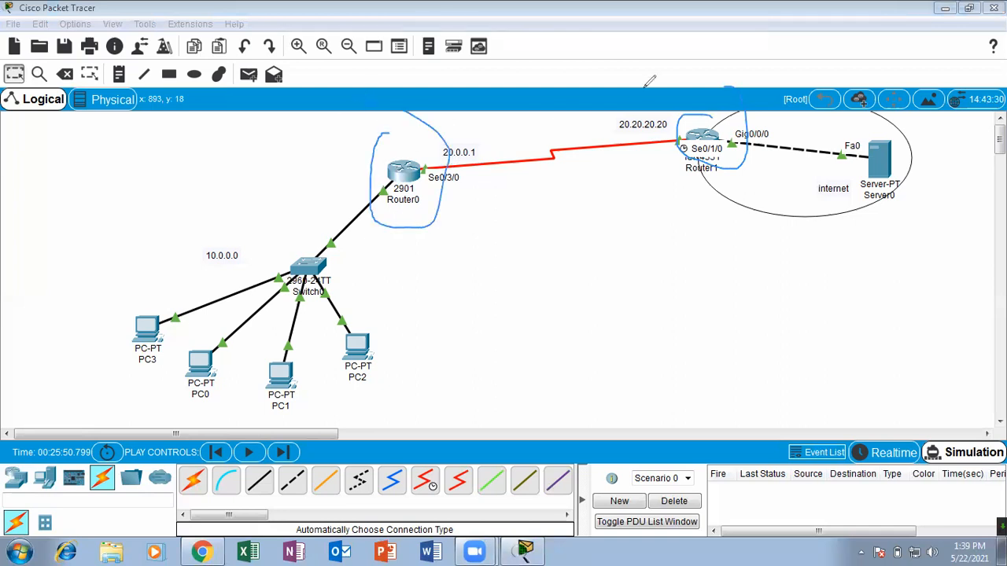
pyautogui.click(645, 86)
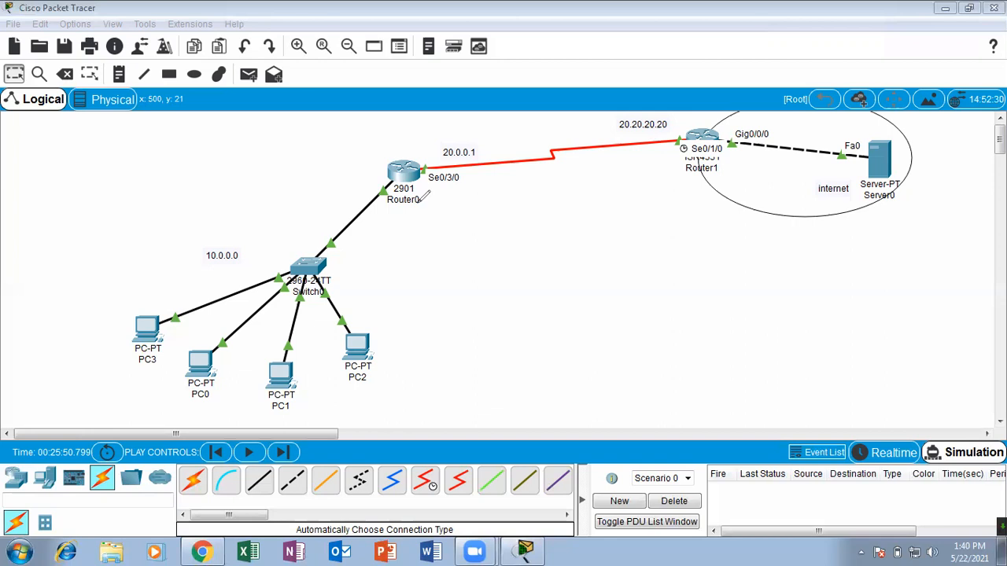
pyautogui.click(678, 129)
pyautogui.moveTo(697, 139); pyautogui.dragTo(560, 216)
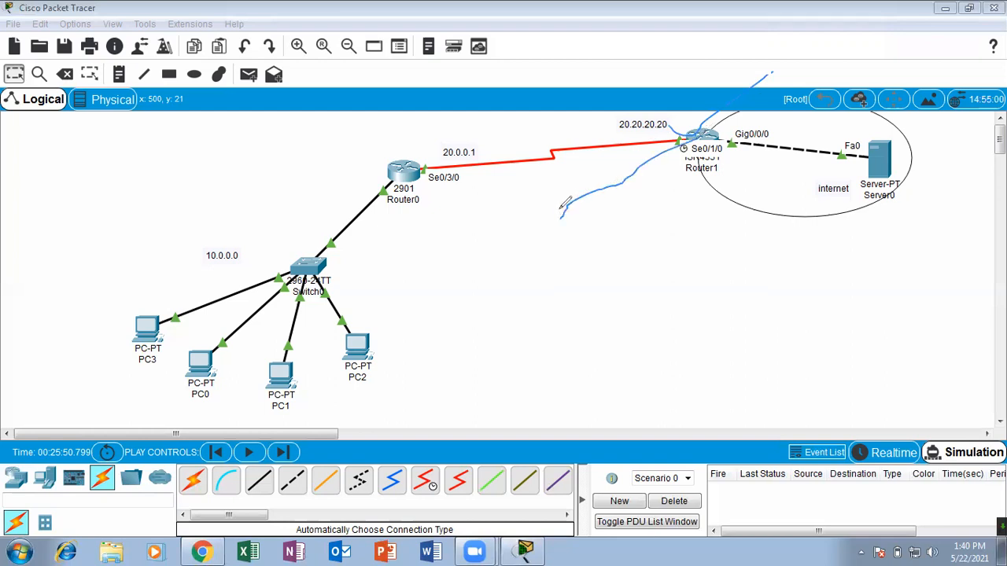
pyautogui.moveTo(697, 139); pyautogui.dragTo(576, 279)
pyautogui.moveTo(708, 150); pyautogui.dragTo(643, 316)
pyautogui.moveTo(714, 139); pyautogui.dragTo(765, 331)
pyautogui.moveTo(698, 139); pyautogui.dragTo(504, 302)
pyautogui.moveTo(695, 133); pyautogui.dragTo(724, 313)
pyautogui.moveTo(696, 116); pyautogui.dragTo(783, 22)
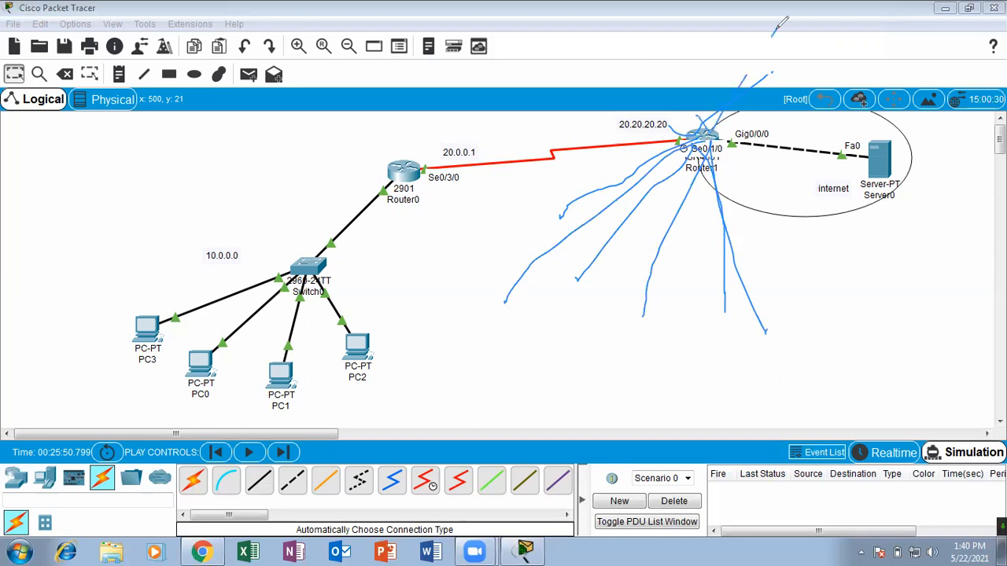
pyautogui.moveTo(697, 146); pyautogui.dragTo(577, 373)
pyautogui.moveTo(701, 151); pyautogui.dragTo(696, 400)
pyautogui.moveTo(705, 146); pyautogui.dragTo(844, 357)
pyautogui.moveTo(692, 141); pyautogui.dragTo(541, 328)
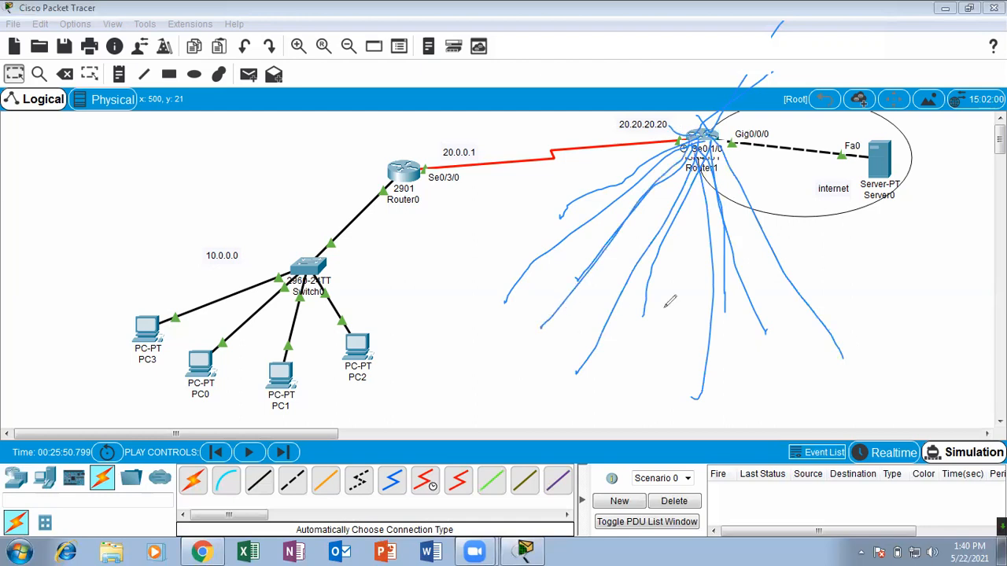
pyautogui.moveTo(708, 150); pyautogui.dragTo(640, 370)
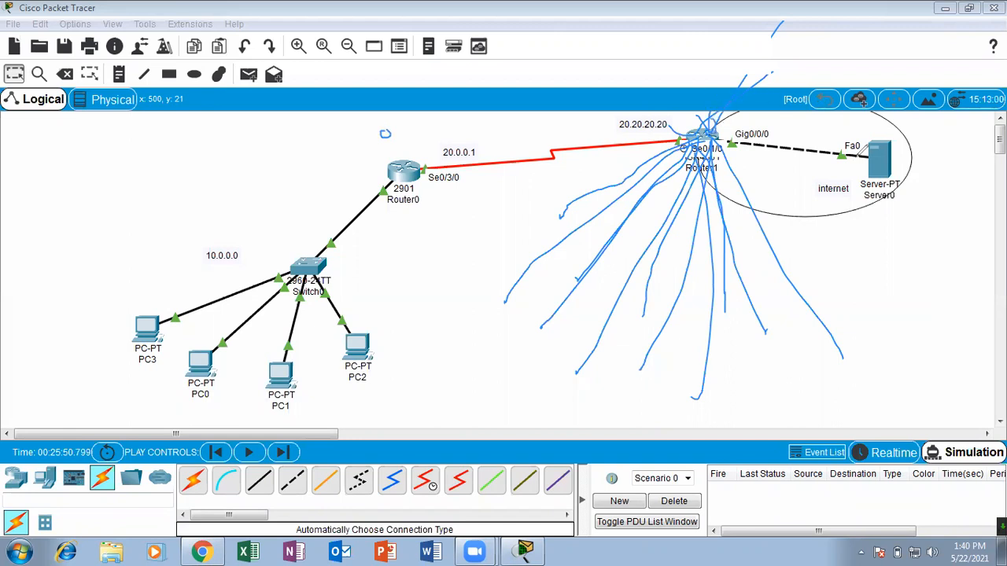
pyautogui.moveTo(916, 127)
pyautogui.mouseDown()
pyautogui.moveTo(897, 117)
pyautogui.moveTo(922, 156)
pyautogui.mouseUp()
pyautogui.moveTo(829, 192); pyautogui.dragTo(722, 168)
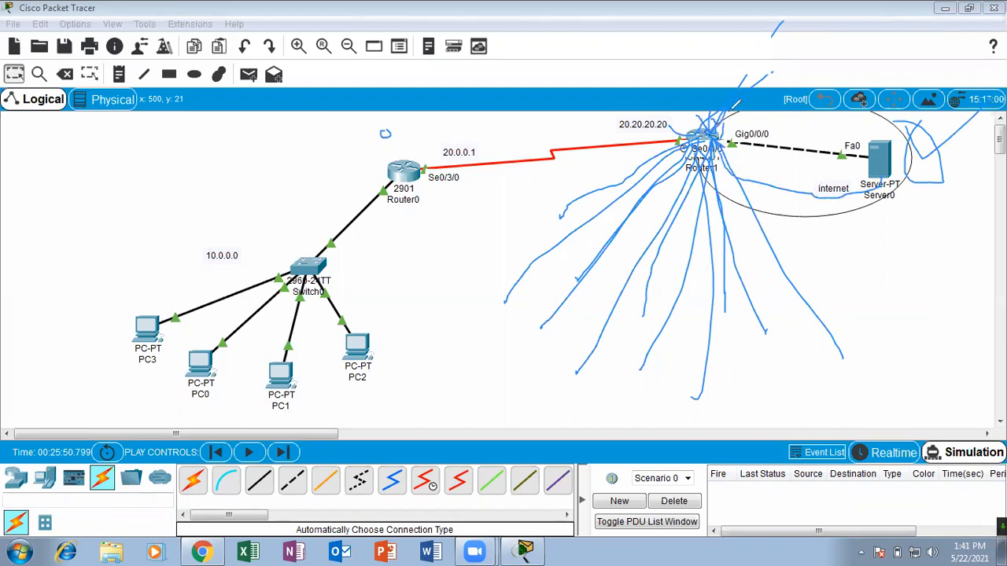
pyautogui.moveTo(681, 146); pyautogui.dragTo(516, 235)
pyautogui.moveTo(692, 125); pyautogui.dragTo(437, 262)
pyautogui.moveTo(676, 157); pyautogui.dragTo(481, 312)
pyautogui.moveTo(711, 126); pyautogui.dragTo(568, 332)
pyautogui.moveTo(704, 269); pyautogui.dragTo(683, 366)
pyautogui.moveTo(693, 225)
pyautogui.mouseDown()
pyautogui.moveTo(767, 349)
pyautogui.moveTo(800, 367)
pyautogui.moveTo(799, 250)
pyautogui.mouseUp()
pyautogui.moveTo(786, 277)
pyautogui.mouseDown()
pyautogui.moveTo(742, 314)
pyautogui.moveTo(744, 340)
pyautogui.moveTo(705, 363)
pyautogui.mouseUp()
pyautogui.moveTo(650, 346); pyautogui.dragTo(647, 354)
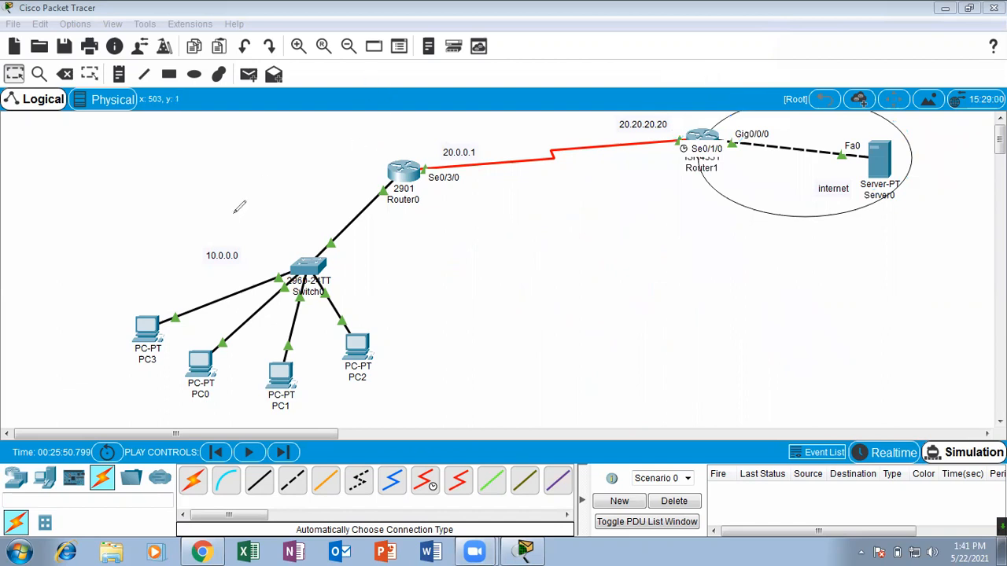
pyautogui.moveTo(264, 155)
pyautogui.mouseDown()
pyautogui.moveTo(11, 277)
pyautogui.moveTo(427, 412)
pyautogui.moveTo(329, 204)
pyautogui.moveTo(234, 166)
pyautogui.mouseUp()
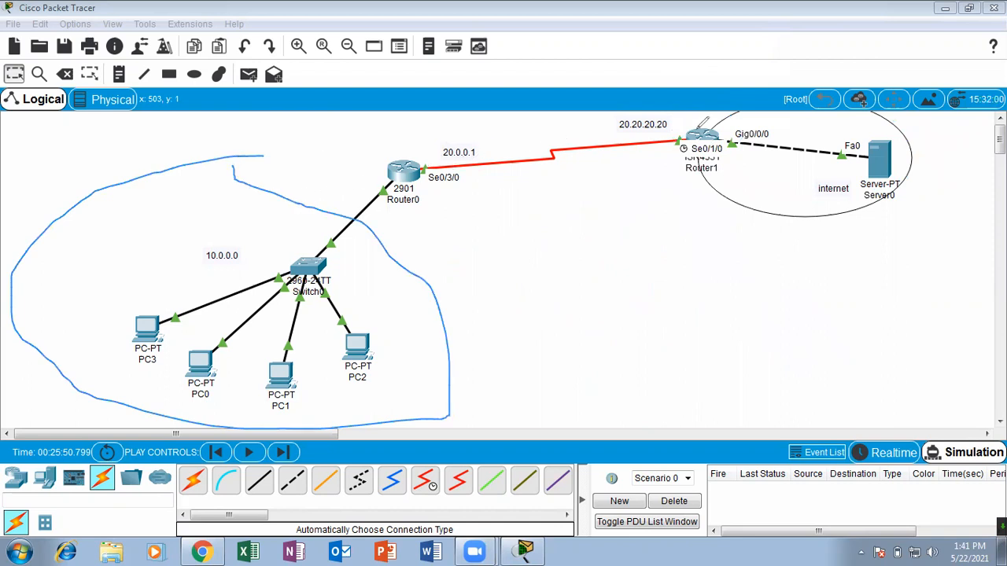
pyautogui.moveTo(873, 164)
pyautogui.mouseDown()
pyautogui.moveTo(810, 177)
pyautogui.moveTo(829, 155)
pyautogui.mouseUp()
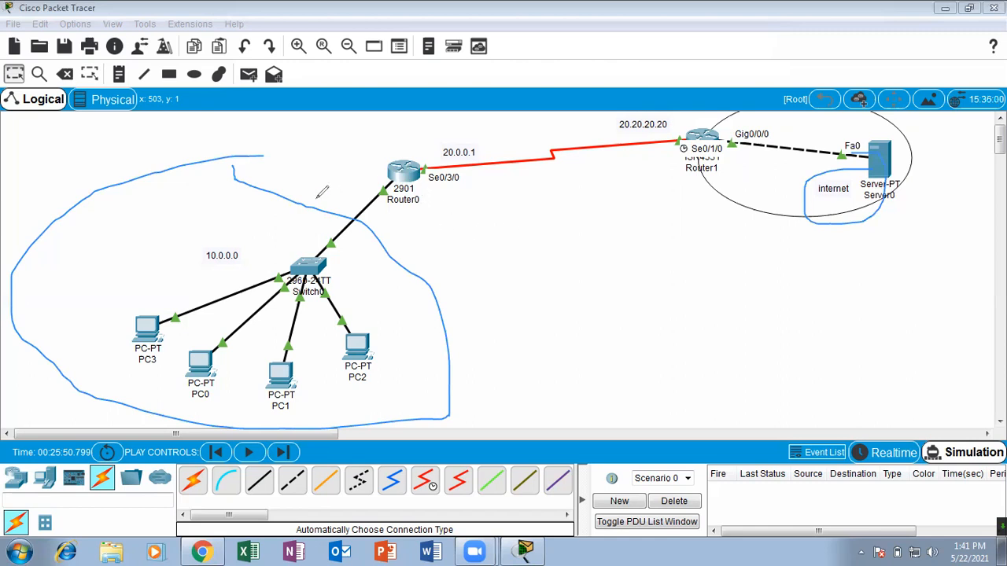
pyautogui.moveTo(236, 218)
pyautogui.mouseDown()
pyautogui.moveTo(218, 276)
pyautogui.moveTo(269, 238)
pyautogui.moveTo(239, 233)
pyautogui.moveTo(361, 167)
pyautogui.moveTo(368, 141)
pyautogui.mouseUp()
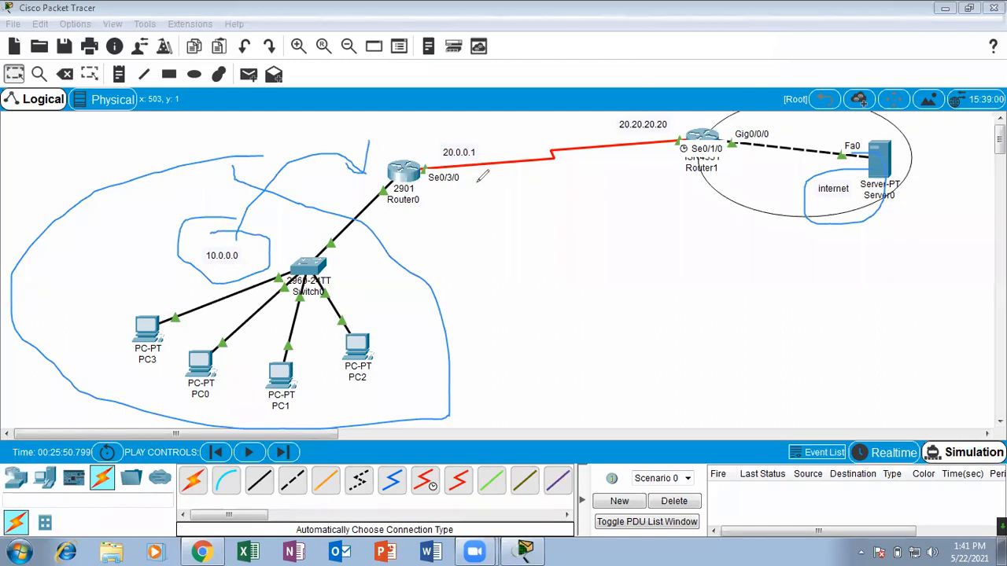
pyautogui.moveTo(343, 179)
pyautogui.mouseDown()
pyautogui.moveTo(352, 187)
pyautogui.moveTo(399, 131)
pyautogui.mouseUp()
pyautogui.moveTo(506, 138)
pyautogui.mouseDown()
pyautogui.moveTo(434, 132)
pyautogui.moveTo(481, 156)
pyautogui.moveTo(486, 130)
pyautogui.mouseUp()
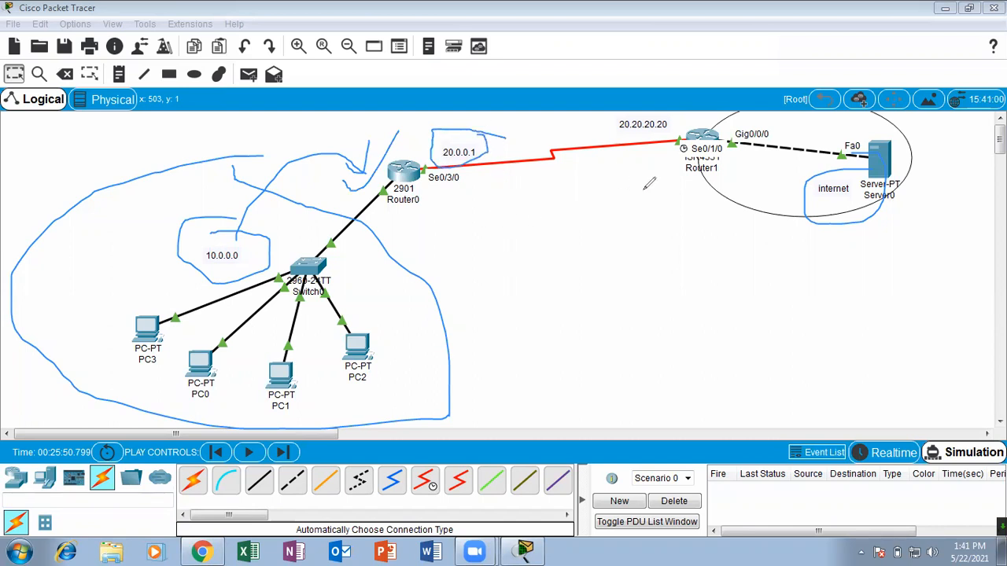
pyautogui.moveTo(343, 276)
pyautogui.mouseDown()
pyautogui.moveTo(112, 290)
pyautogui.moveTo(251, 386)
pyautogui.moveTo(319, 226)
pyautogui.mouseUp()
pyautogui.moveTo(479, 137); pyautogui.dragTo(496, 112)
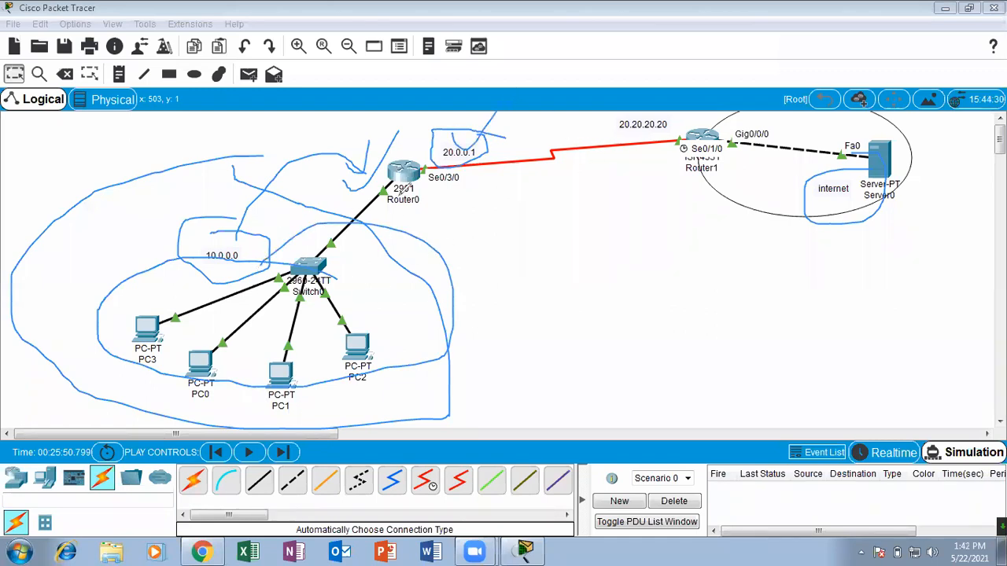
pyautogui.moveTo(179, 309)
pyautogui.mouseDown()
pyautogui.moveTo(142, 293)
pyautogui.moveTo(135, 311)
pyautogui.mouseUp()
pyautogui.moveTo(223, 327); pyautogui.dragTo(206, 394)
pyautogui.moveTo(179, 300); pyautogui.dragTo(186, 316)
pyautogui.moveTo(308, 330)
pyautogui.mouseDown()
pyautogui.moveTo(274, 346)
pyautogui.moveTo(301, 374)
pyautogui.mouseUp()
pyautogui.moveTo(370, 301); pyautogui.dragTo(338, 414)
pyautogui.moveTo(375, 325)
pyautogui.mouseDown()
pyautogui.moveTo(350, 311)
pyautogui.moveTo(430, 253)
pyautogui.mouseUp()
pyautogui.moveTo(214, 362); pyautogui.dragTo(302, 288)
pyautogui.moveTo(149, 325); pyautogui.dragTo(234, 262)
pyautogui.moveTo(138, 265); pyautogui.dragTo(226, 274)
pyautogui.moveTo(474, 123); pyautogui.dragTo(563, 81)
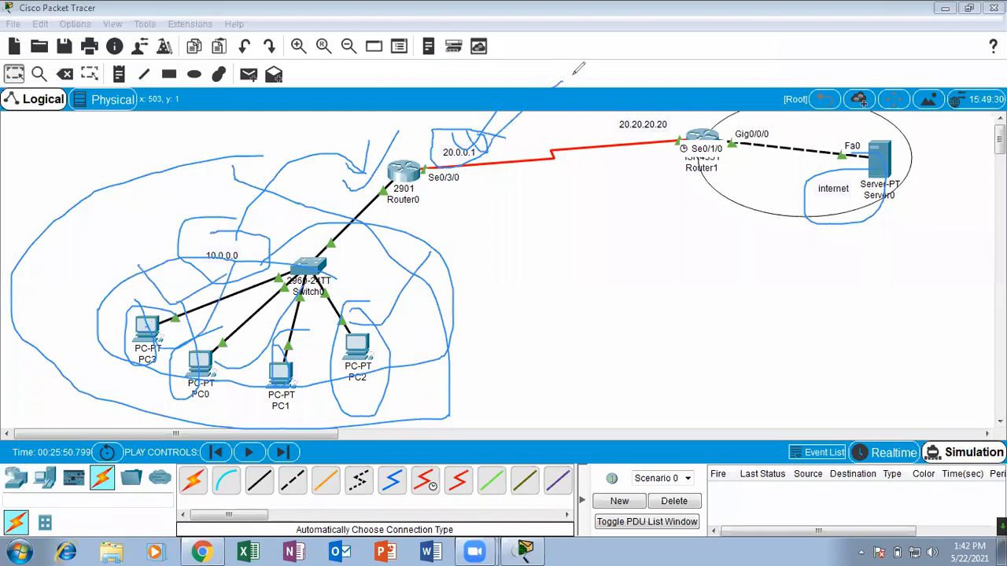
pyautogui.click(572, 74)
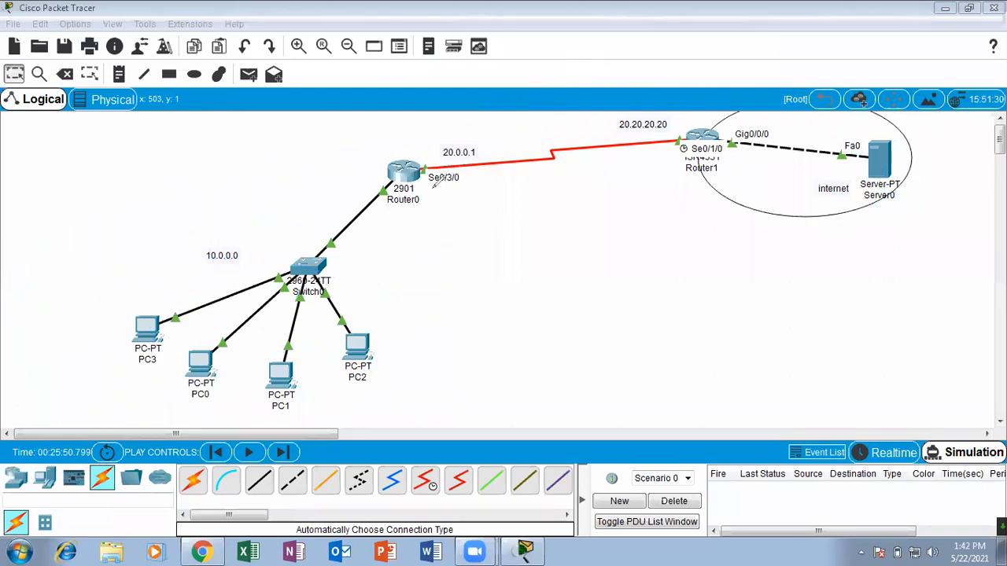
pyautogui.moveTo(378, 120)
pyautogui.mouseDown()
pyautogui.moveTo(396, 133)
pyautogui.moveTo(399, 111)
pyautogui.mouseUp()
pyautogui.moveTo(406, 157)
pyautogui.mouseDown()
pyautogui.moveTo(409, 139)
pyautogui.moveTo(431, 150)
pyautogui.moveTo(452, 125)
pyautogui.mouseUp()
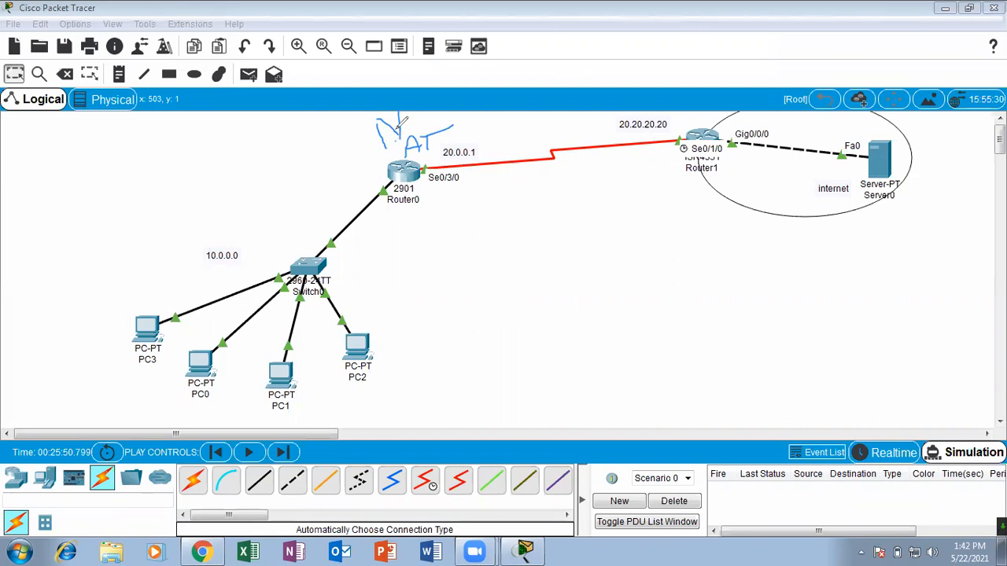
pyautogui.moveTo(263, 229)
pyautogui.mouseDown()
pyautogui.moveTo(175, 232)
pyautogui.moveTo(268, 283)
pyautogui.moveTo(234, 229)
pyautogui.moveTo(291, 187)
pyautogui.mouseUp()
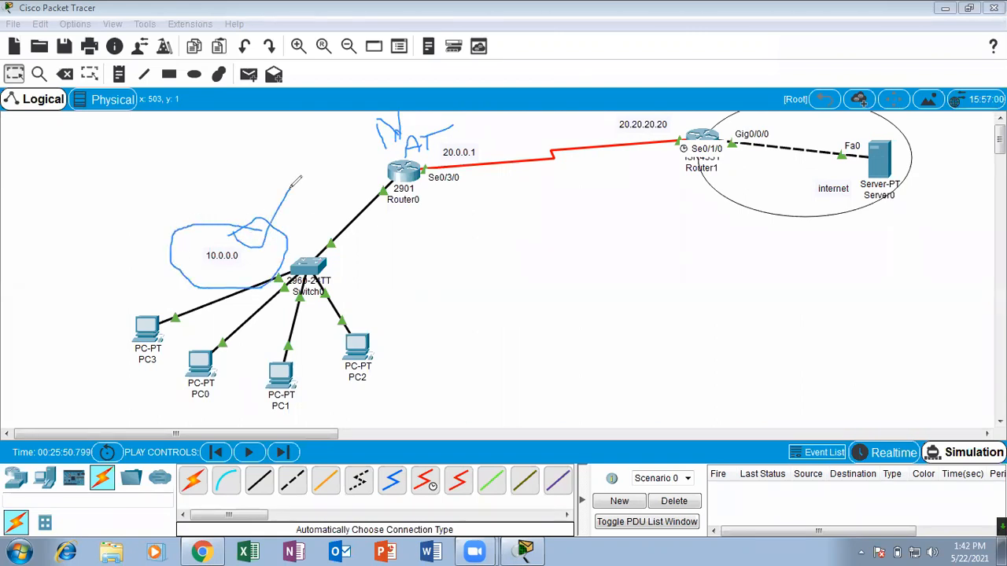
pyautogui.moveTo(421, 146); pyautogui.dragTo(442, 167)
pyautogui.moveTo(495, 105); pyautogui.dragTo(444, 116)
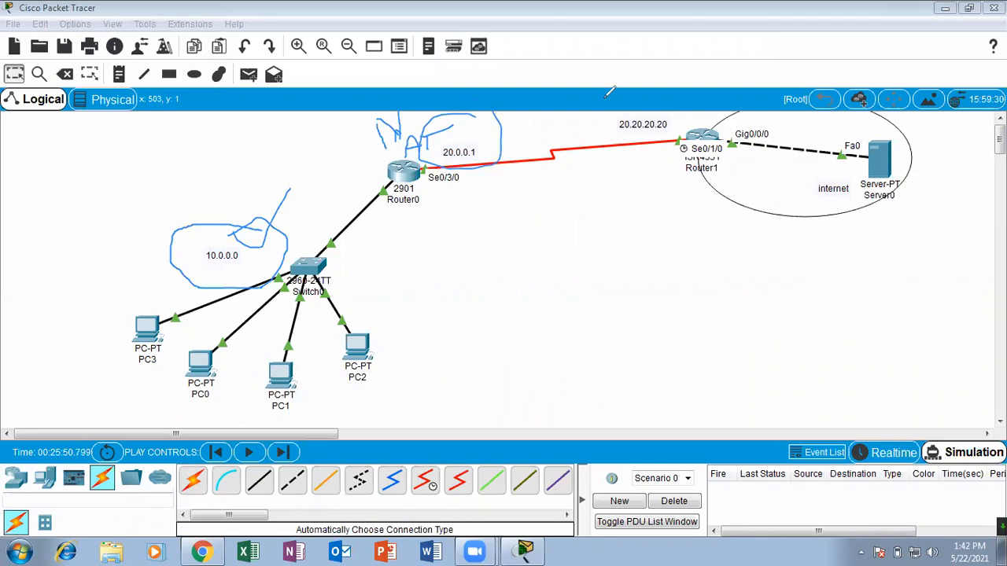
pyautogui.press('e')
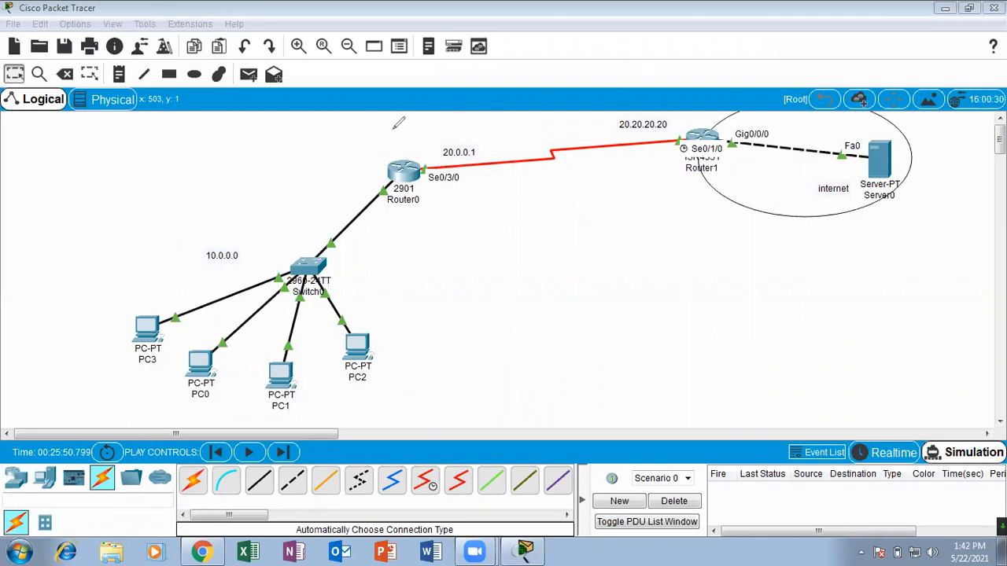
pyautogui.moveTo(142, 294)
pyautogui.mouseDown()
pyautogui.moveTo(151, 311)
pyautogui.moveTo(169, 276)
pyautogui.mouseUp()
pyautogui.moveTo(184, 367); pyautogui.dragTo(218, 327)
pyautogui.moveTo(486, 135)
pyautogui.mouseDown()
pyautogui.moveTo(462, 162)
pyautogui.moveTo(444, 137)
pyautogui.mouseUp()
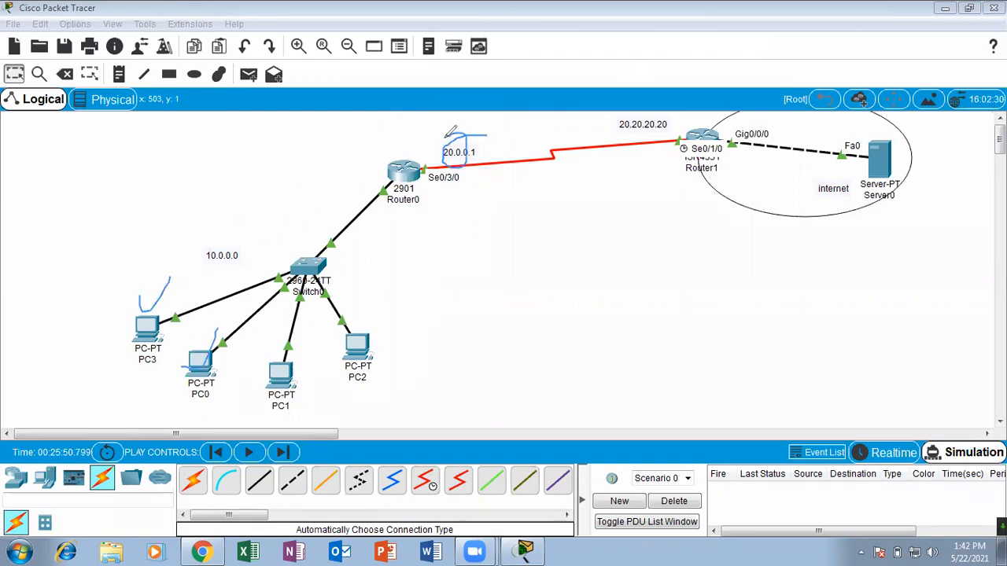
pyautogui.moveTo(235, 235)
pyautogui.mouseDown()
pyautogui.moveTo(189, 235)
pyautogui.moveTo(218, 217)
pyautogui.mouseUp()
pyautogui.moveTo(454, 140)
pyautogui.mouseDown()
pyautogui.moveTo(479, 139)
pyautogui.moveTo(516, 110)
pyautogui.mouseUp()
pyautogui.moveTo(440, 146); pyautogui.dragTo(504, 114)
pyautogui.moveTo(743, 113); pyautogui.dragTo(757, 76)
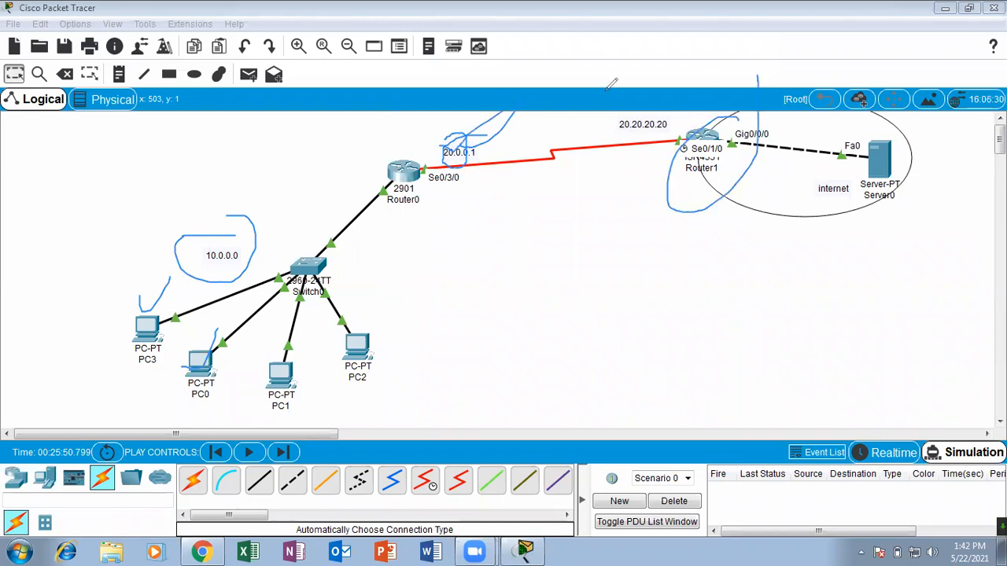
pyautogui.press('e')
pyautogui.moveTo(487, 144)
pyautogui.mouseDown()
pyautogui.moveTo(509, 138)
pyautogui.moveTo(463, 140)
pyautogui.mouseUp()
pyautogui.moveTo(709, 129)
pyautogui.mouseDown()
pyautogui.moveTo(524, 89)
pyautogui.moveTo(439, 147)
pyautogui.moveTo(455, 118)
pyautogui.mouseUp()
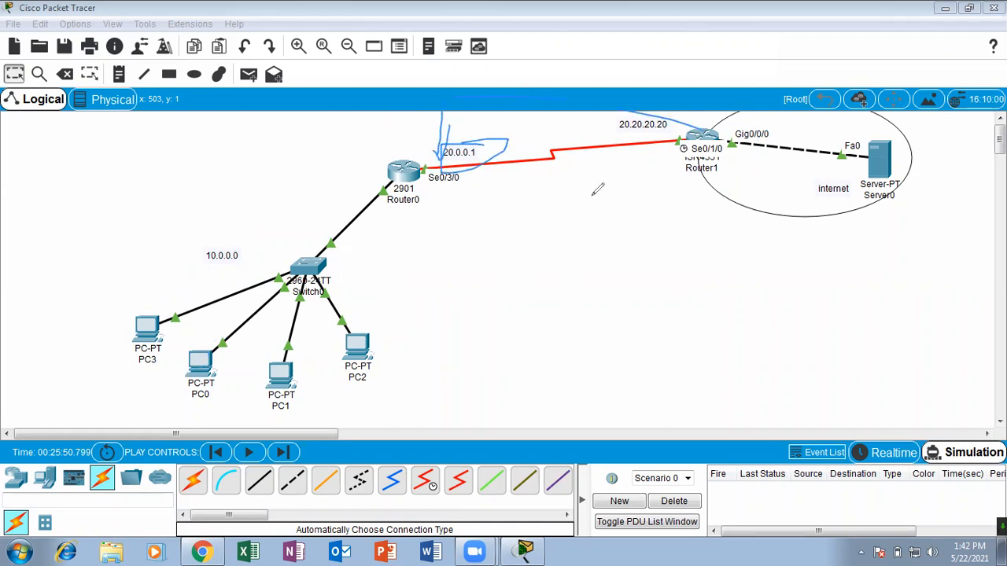
pyautogui.moveTo(717, 77)
pyautogui.mouseDown()
pyautogui.moveTo(677, 80)
pyautogui.moveTo(697, 98)
pyautogui.mouseUp()
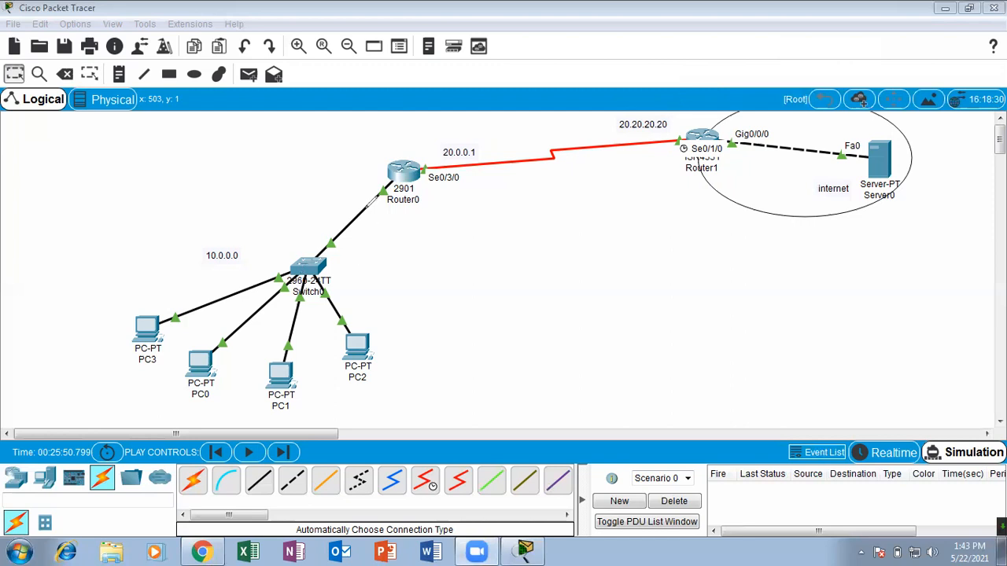
pyautogui.moveTo(189, 383)
pyautogui.mouseDown()
pyautogui.moveTo(374, 244)
pyautogui.moveTo(307, 211)
pyautogui.mouseUp()
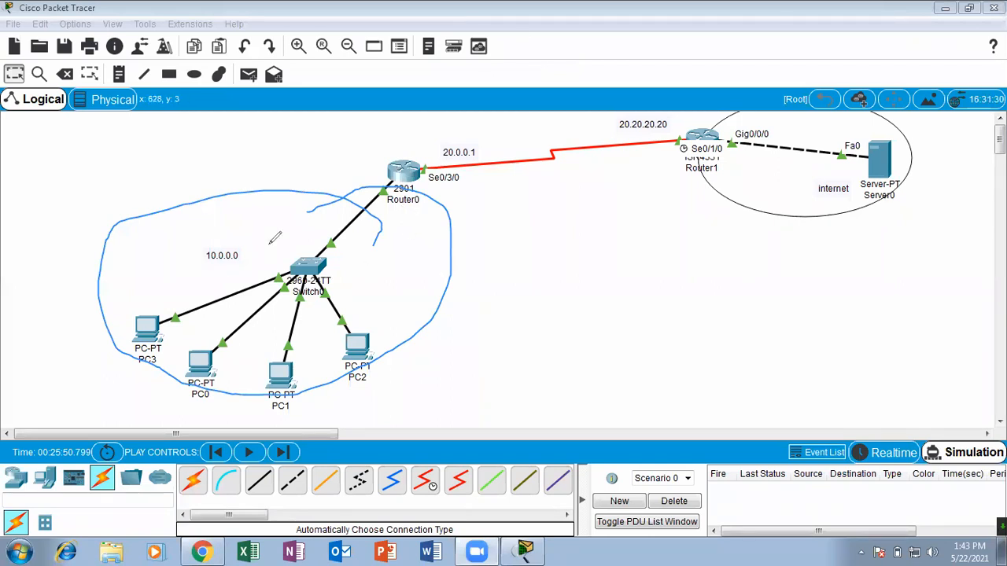
pyautogui.moveTo(225, 233); pyautogui.dragTo(230, 233)
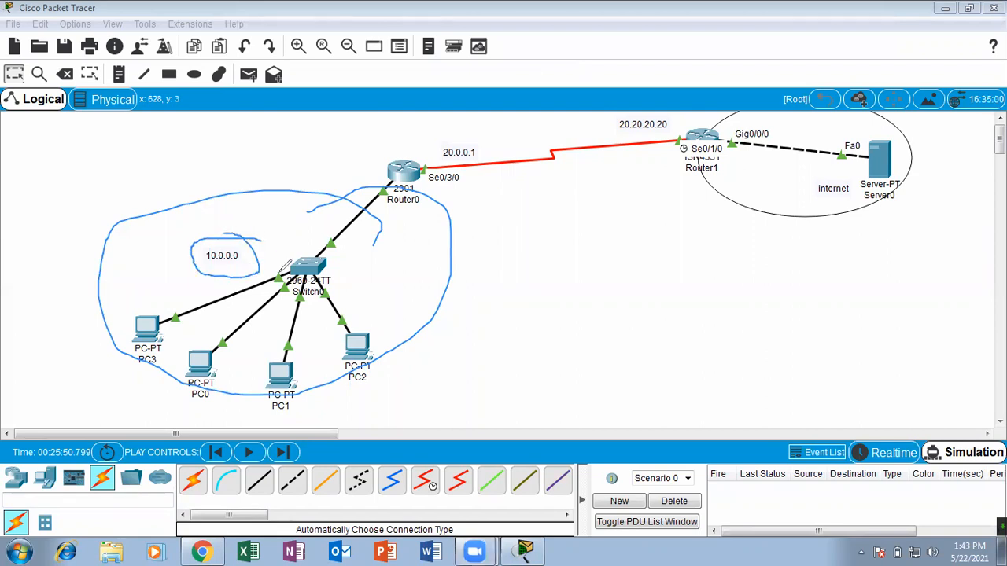
pyautogui.moveTo(253, 240); pyautogui.dragTo(303, 187)
pyautogui.moveTo(242, 256)
pyautogui.mouseDown()
pyautogui.moveTo(289, 222)
pyautogui.moveTo(197, 233)
pyautogui.moveTo(220, 269)
pyautogui.moveTo(234, 270)
pyautogui.mouseUp()
pyautogui.moveTo(258, 258)
pyautogui.mouseDown()
pyautogui.moveTo(209, 225)
pyautogui.moveTo(261, 203)
pyautogui.mouseUp()
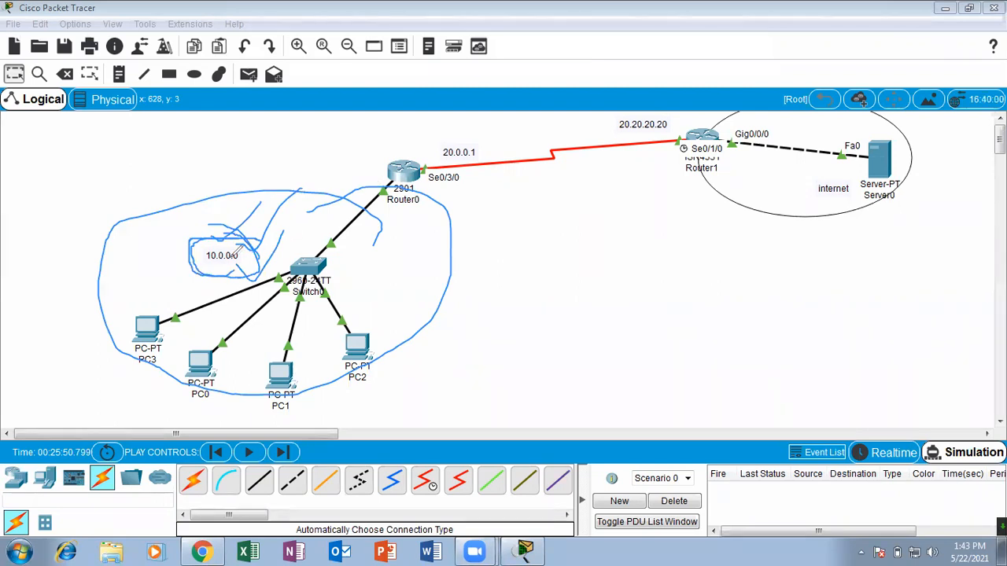
pyautogui.moveTo(239, 233); pyautogui.dragTo(315, 194)
pyautogui.moveTo(253, 263); pyautogui.dragTo(315, 211)
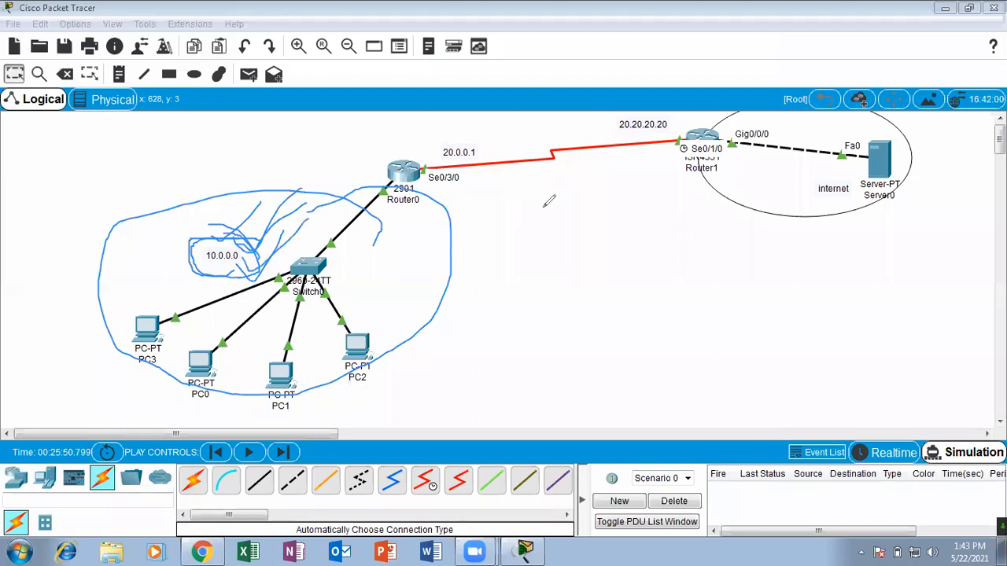
pyautogui.click(634, 80)
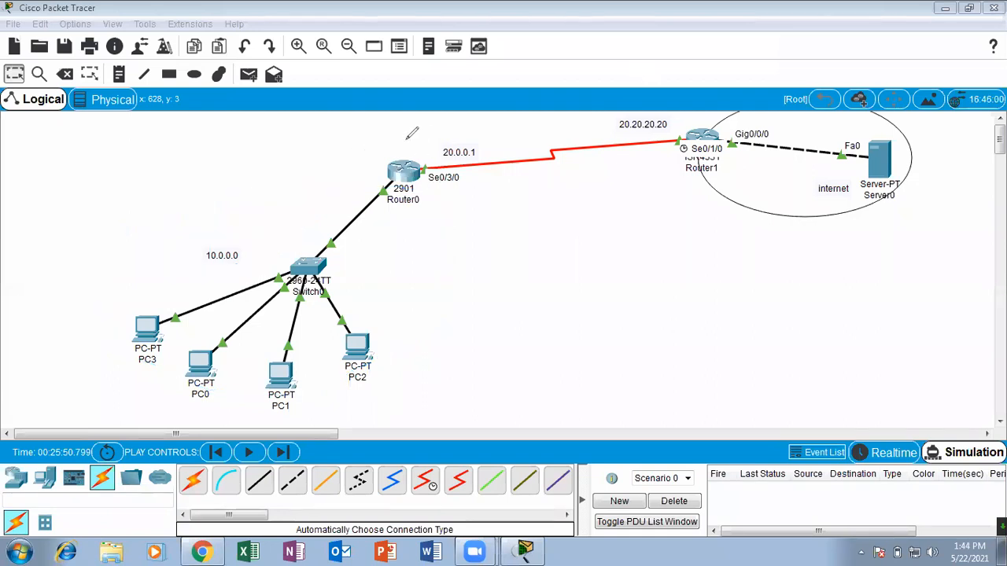
pyautogui.moveTo(245, 225)
pyautogui.mouseDown()
pyautogui.moveTo(186, 246)
pyautogui.moveTo(251, 255)
pyautogui.moveTo(228, 216)
pyautogui.mouseUp()
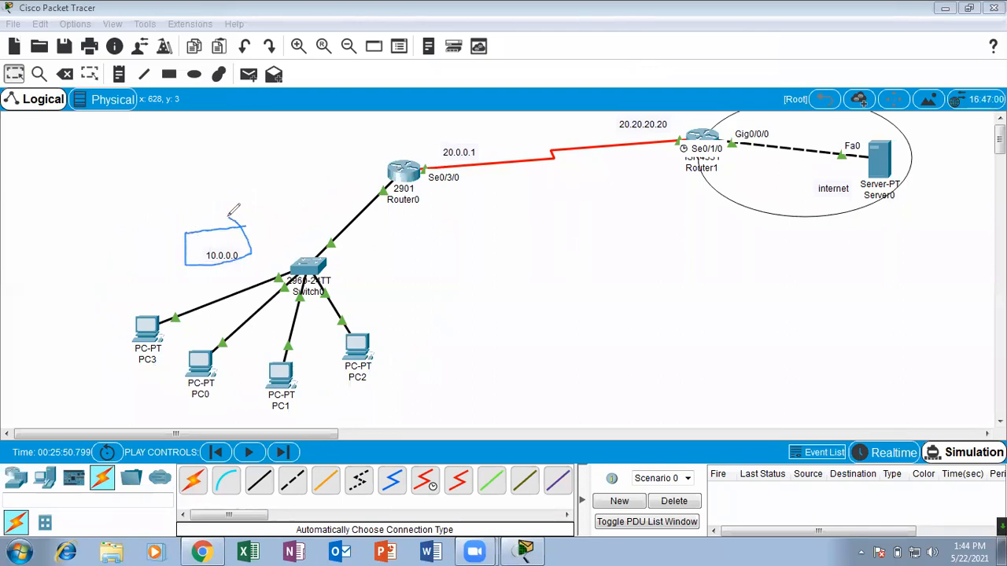
pyautogui.moveTo(696, 118); pyautogui.dragTo(792, 50)
pyautogui.moveTo(482, 144)
pyautogui.mouseDown()
pyautogui.moveTo(441, 161)
pyautogui.moveTo(482, 175)
pyautogui.moveTo(433, 153)
pyautogui.mouseUp()
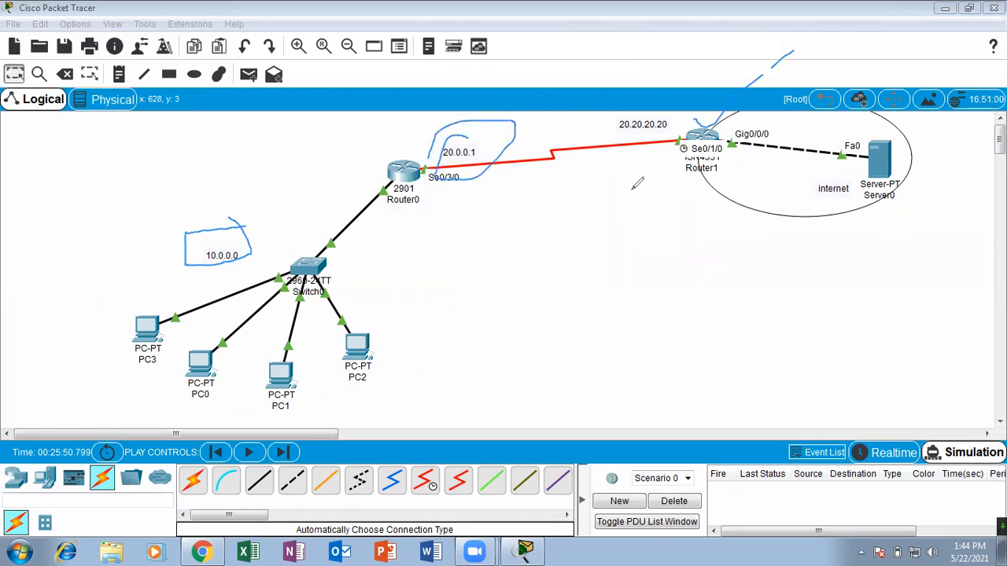
pyautogui.moveTo(698, 118); pyautogui.dragTo(734, 114)
pyautogui.moveTo(647, 127); pyautogui.dragTo(641, 133)
pyautogui.moveTo(474, 138)
pyautogui.mouseDown()
pyautogui.moveTo(501, 139)
pyautogui.moveTo(544, 85)
pyautogui.mouseUp()
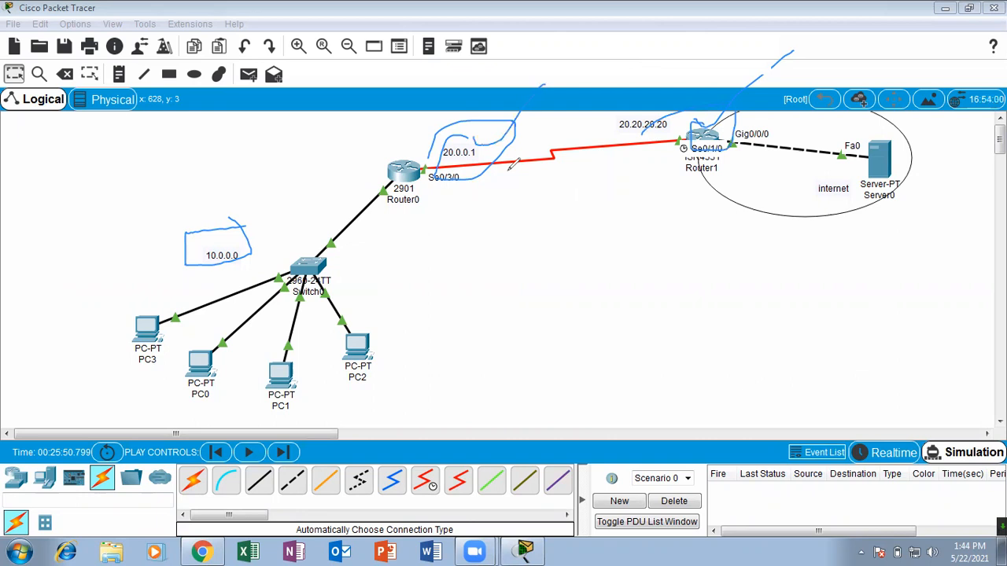
pyautogui.moveTo(161, 309)
pyautogui.mouseDown()
pyautogui.moveTo(189, 368)
pyautogui.moveTo(130, 305)
pyautogui.moveTo(143, 319)
pyautogui.moveTo(191, 264)
pyautogui.mouseUp()
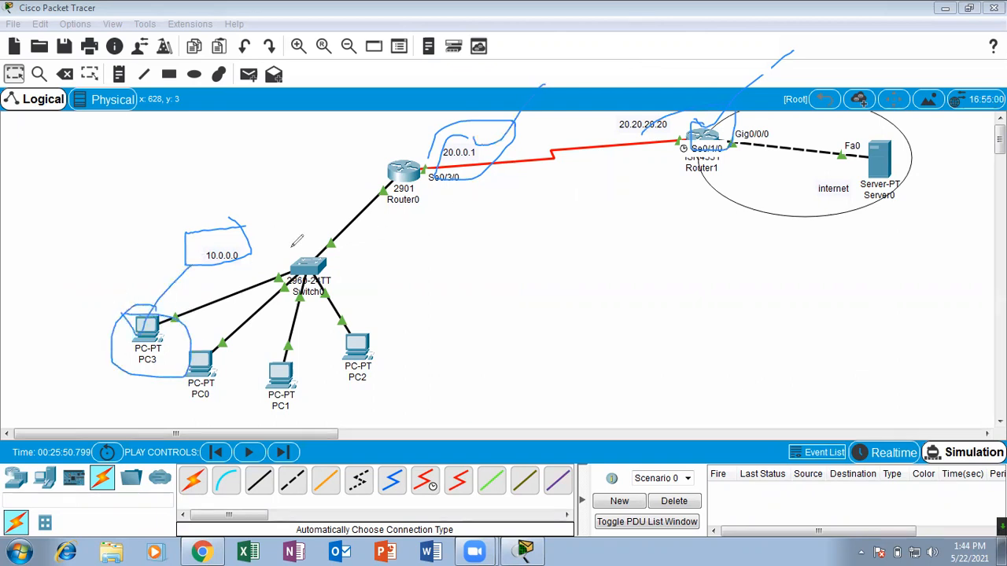
pyautogui.moveTo(598, 88)
pyautogui.mouseDown()
pyautogui.moveTo(464, 84)
pyautogui.moveTo(291, 264)
pyautogui.moveTo(91, 343)
pyautogui.moveTo(110, 344)
pyautogui.mouseUp()
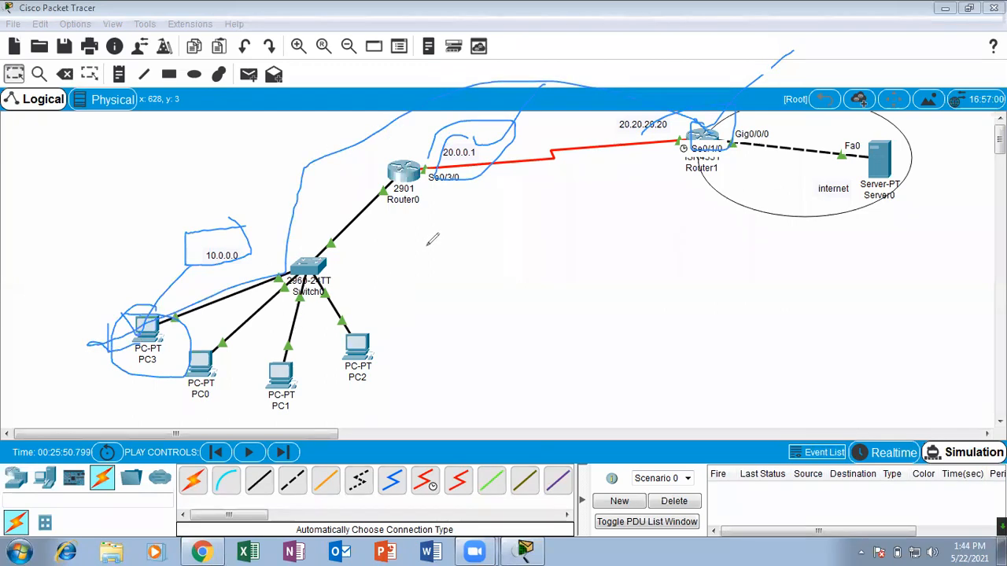
pyautogui.click(582, 95)
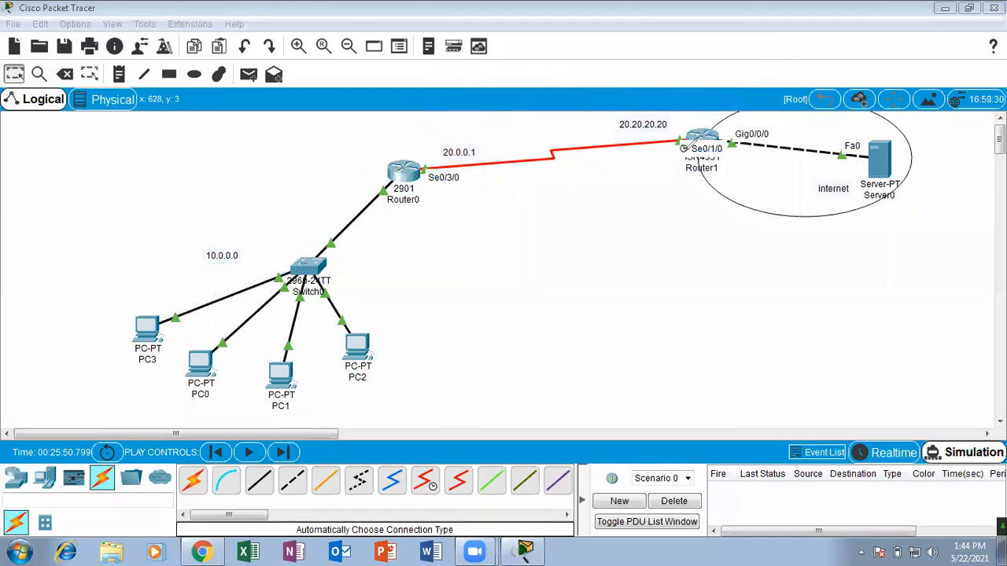
pyautogui.moveTo(470, 130)
pyautogui.mouseDown()
pyautogui.moveTo(477, 159)
pyautogui.moveTo(446, 132)
pyautogui.moveTo(495, 113)
pyautogui.mouseUp()
pyautogui.moveTo(451, 149)
pyautogui.mouseDown()
pyautogui.moveTo(471, 146)
pyautogui.moveTo(499, 111)
pyautogui.mouseUp()
pyautogui.moveTo(695, 132)
pyautogui.mouseDown()
pyautogui.moveTo(499, 79)
pyautogui.moveTo(387, 110)
pyautogui.moveTo(434, 114)
pyautogui.mouseUp()
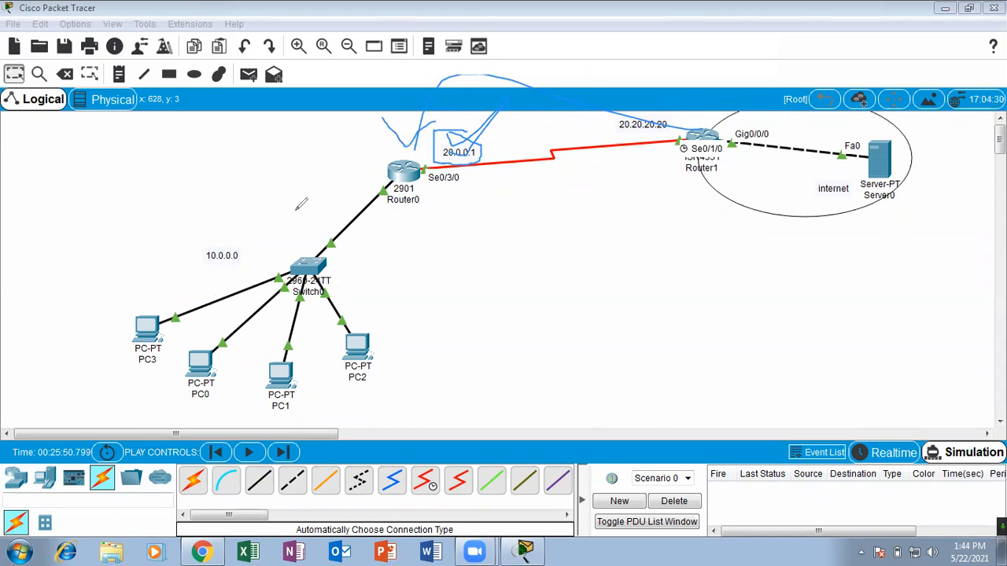
pyautogui.moveTo(153, 278); pyautogui.dragTo(191, 295)
pyautogui.moveTo(234, 331)
pyautogui.mouseDown()
pyautogui.moveTo(203, 378)
pyautogui.moveTo(188, 333)
pyautogui.mouseUp()
pyautogui.moveTo(283, 358); pyautogui.dragTo(297, 344)
pyautogui.moveTo(387, 306); pyautogui.dragTo(358, 310)
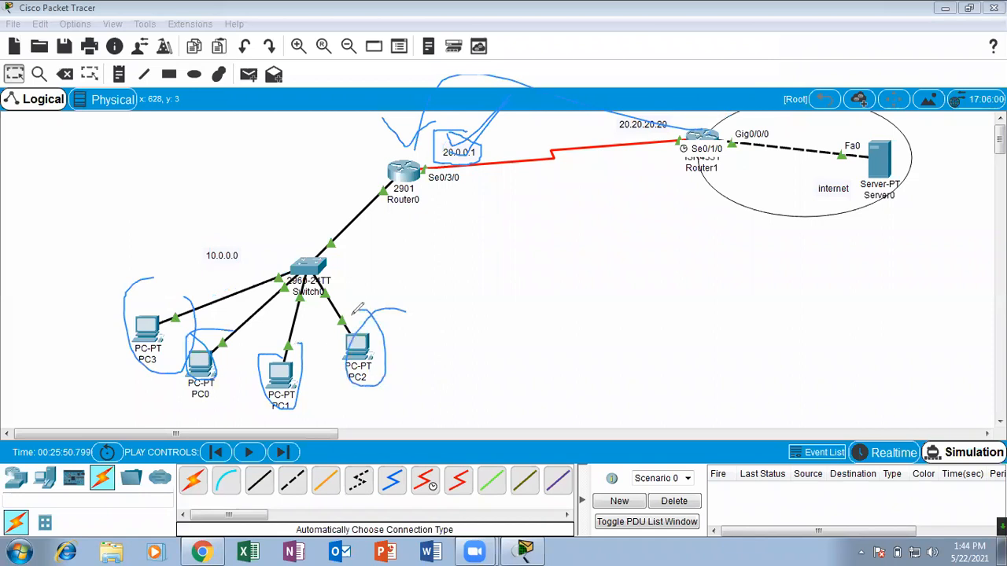
pyautogui.moveTo(824, 24); pyautogui.dragTo(713, 120)
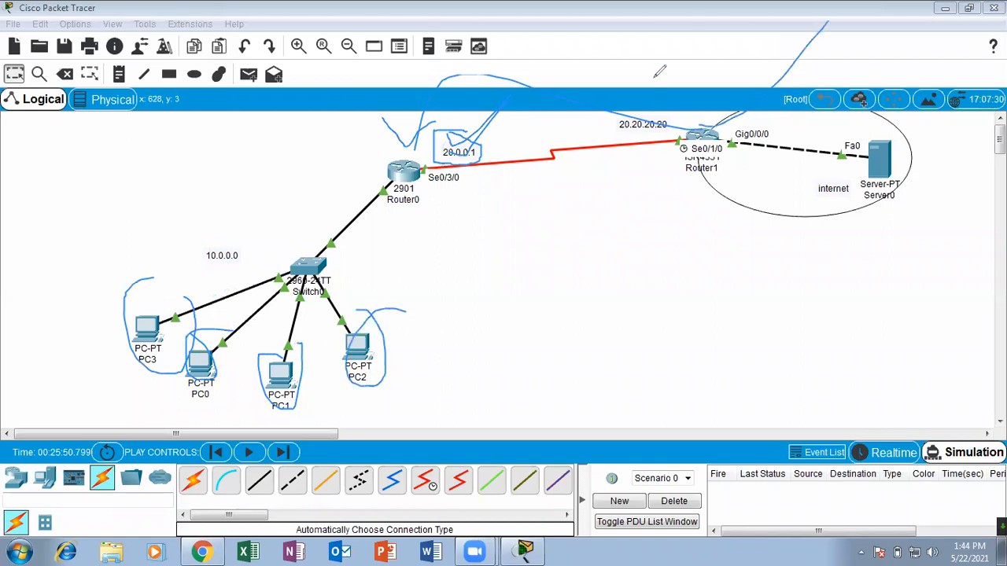
pyautogui.click(654, 77)
pyautogui.moveTo(408, 145)
pyautogui.mouseDown()
pyautogui.moveTo(472, 214)
pyautogui.moveTo(403, 157)
pyautogui.moveTo(376, 227)
pyautogui.mouseUp()
pyautogui.moveTo(344, 181)
pyautogui.mouseDown()
pyautogui.moveTo(445, 227)
pyautogui.moveTo(454, 277)
pyautogui.mouseUp()
pyautogui.moveTo(444, 238); pyautogui.dragTo(488, 245)
pyautogui.moveTo(461, 199); pyautogui.dragTo(482, 243)
pyautogui.moveTo(510, 226)
pyautogui.mouseDown()
pyautogui.moveTo(551, 221)
pyautogui.moveTo(565, 194)
pyautogui.mouseUp()
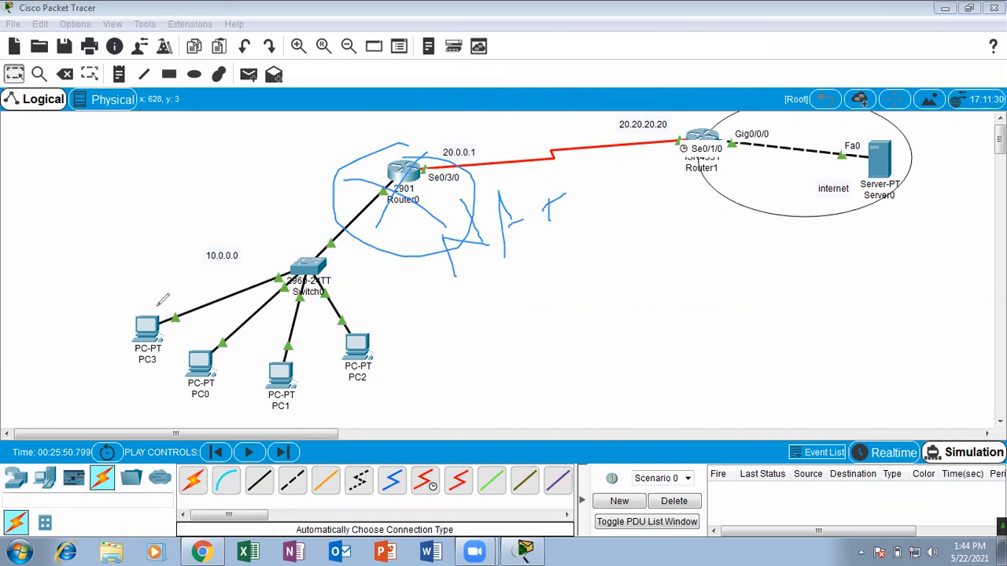
pyautogui.moveTo(134, 316)
pyautogui.mouseDown()
pyautogui.moveTo(175, 313)
pyautogui.moveTo(126, 337)
pyautogui.mouseUp()
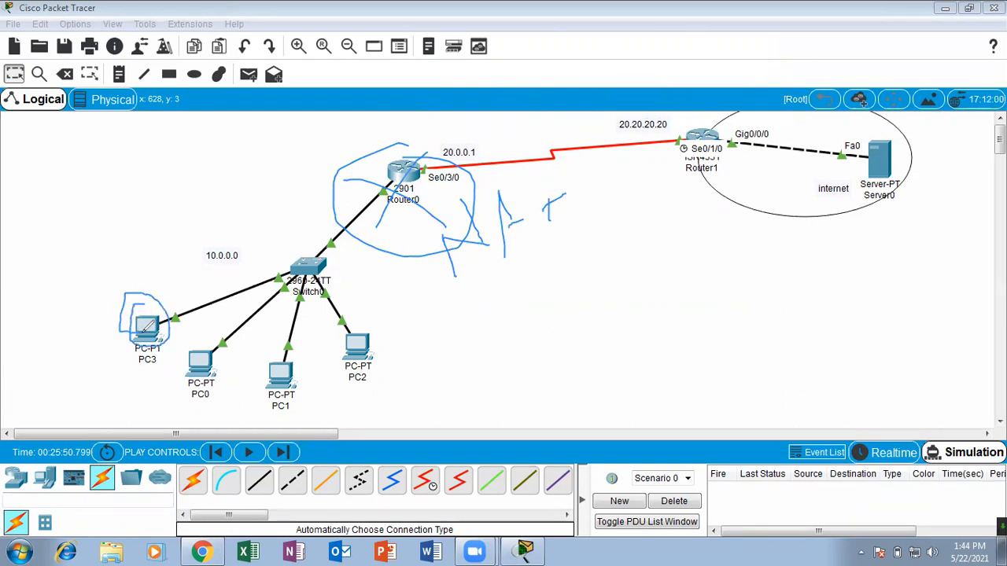
pyautogui.moveTo(386, 142)
pyautogui.mouseDown()
pyautogui.moveTo(521, 161)
pyautogui.moveTo(536, 124)
pyautogui.moveTo(435, 138)
pyautogui.moveTo(467, 126)
pyautogui.mouseUp()
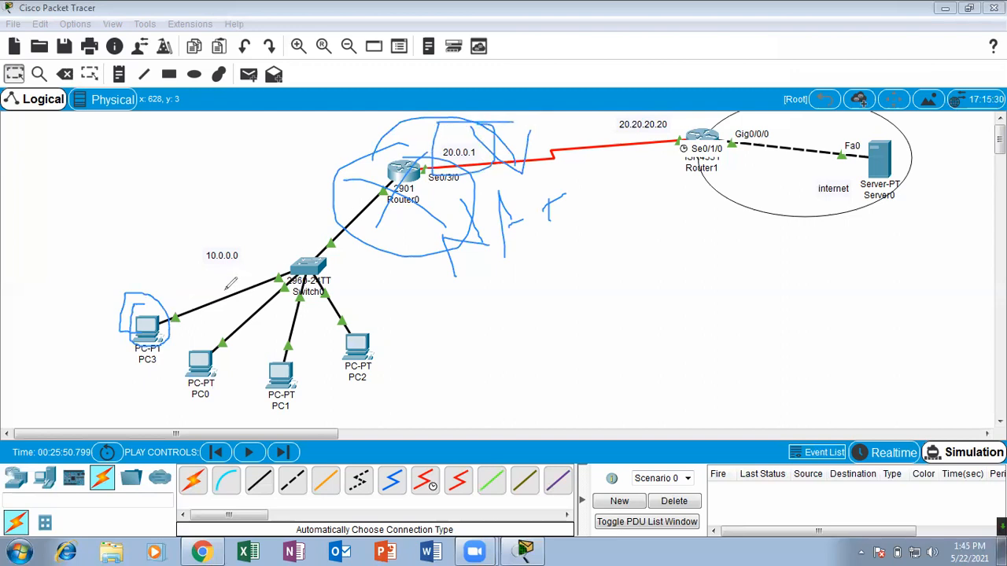
pyautogui.moveTo(186, 310); pyautogui.dragTo(402, 125)
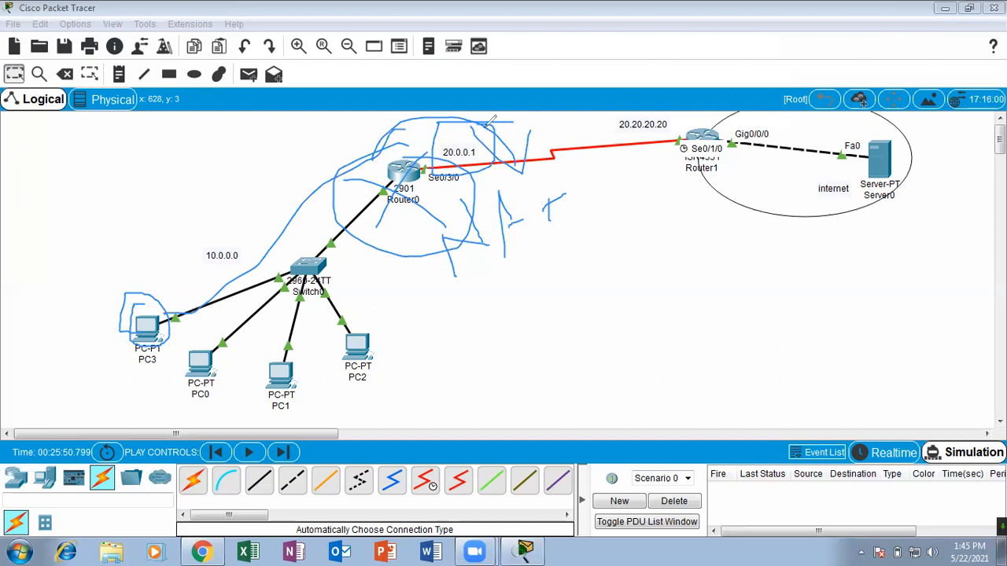
pyautogui.click(663, 74)
pyautogui.moveTo(262, 231)
pyautogui.mouseDown()
pyautogui.moveTo(202, 232)
pyautogui.moveTo(202, 280)
pyautogui.moveTo(167, 338)
pyautogui.moveTo(129, 313)
pyautogui.mouseUp()
pyautogui.moveTo(493, 121)
pyautogui.mouseDown()
pyautogui.moveTo(441, 158)
pyautogui.moveTo(545, 75)
pyautogui.mouseUp()
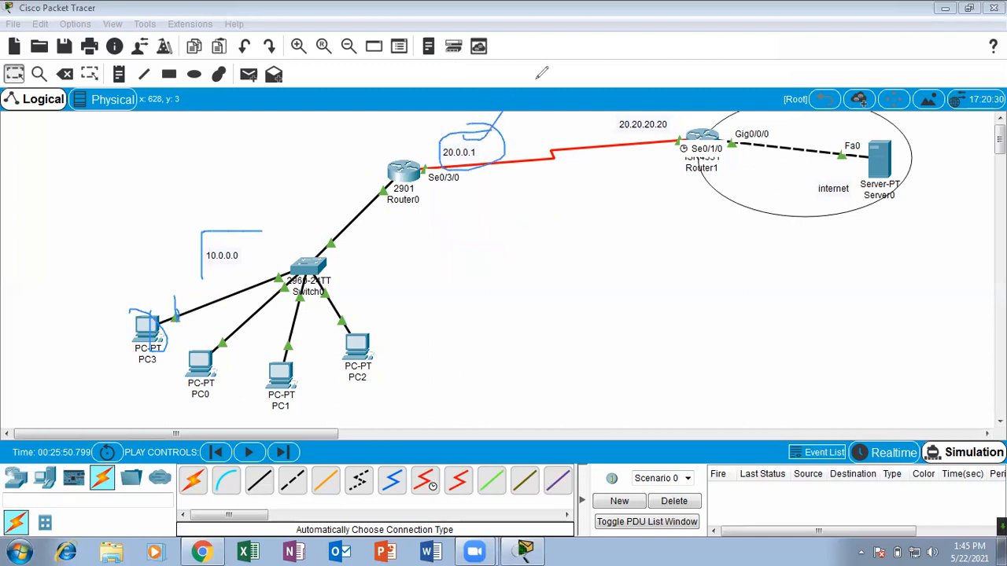
pyautogui.moveTo(423, 168); pyautogui.dragTo(692, 140)
pyautogui.moveTo(634, 114)
pyautogui.mouseDown()
pyautogui.moveTo(681, 138)
pyautogui.moveTo(637, 179)
pyautogui.mouseUp()
pyautogui.moveTo(667, 115); pyautogui.dragTo(682, 115)
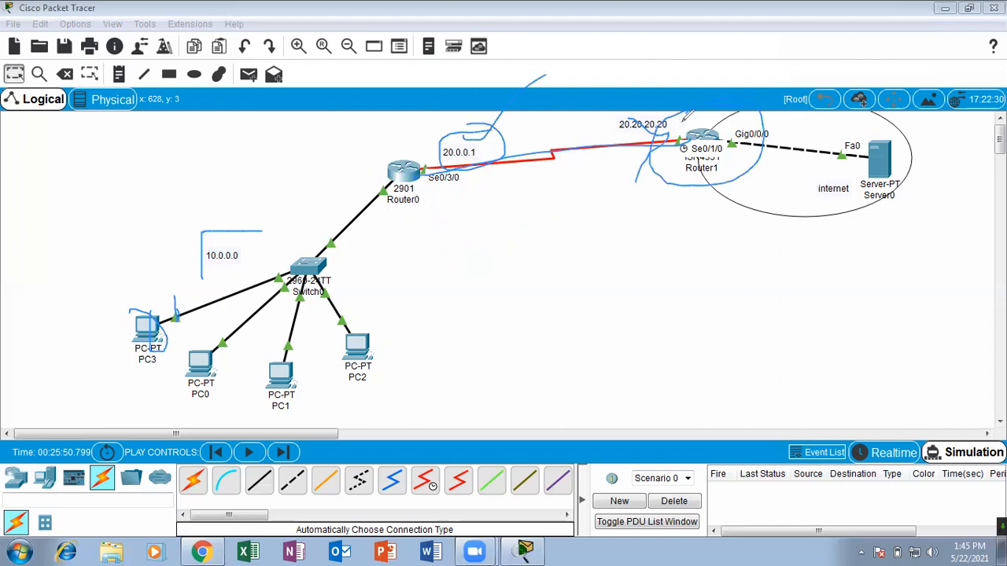
pyautogui.moveTo(708, 126); pyautogui.dragTo(734, 102)
pyautogui.moveTo(452, 141); pyautogui.dragTo(477, 114)
pyautogui.moveTo(430, 145); pyautogui.dragTo(427, 147)
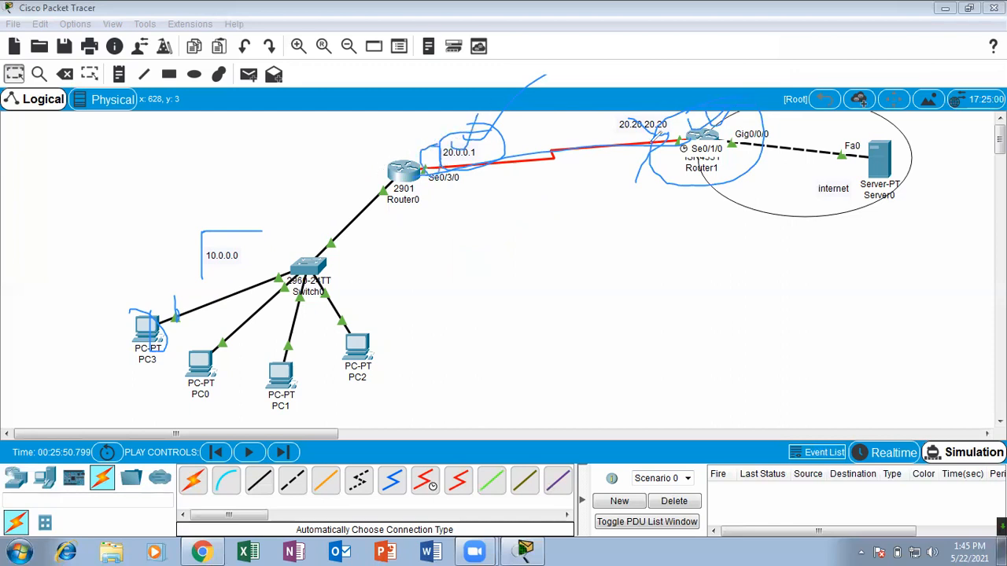
pyautogui.moveTo(705, 132)
pyautogui.mouseDown()
pyautogui.moveTo(731, 99)
pyautogui.moveTo(689, 116)
pyautogui.moveTo(674, 144)
pyautogui.moveTo(715, 157)
pyautogui.moveTo(685, 118)
pyautogui.moveTo(755, 82)
pyautogui.mouseUp()
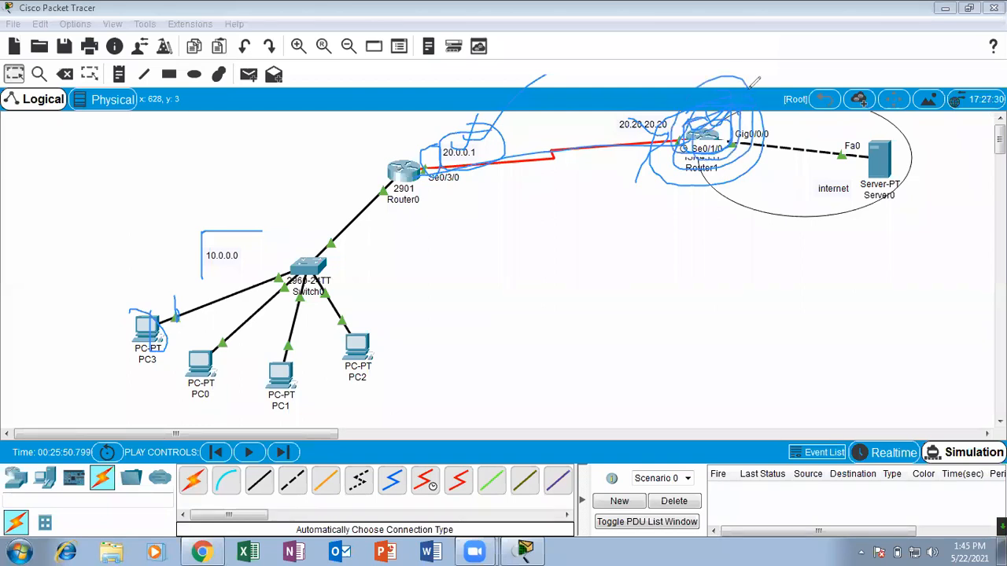
pyautogui.click(727, 80)
pyautogui.moveTo(716, 122)
pyautogui.mouseDown()
pyautogui.moveTo(674, 147)
pyautogui.moveTo(706, 110)
pyautogui.moveTo(677, 129)
pyautogui.mouseUp()
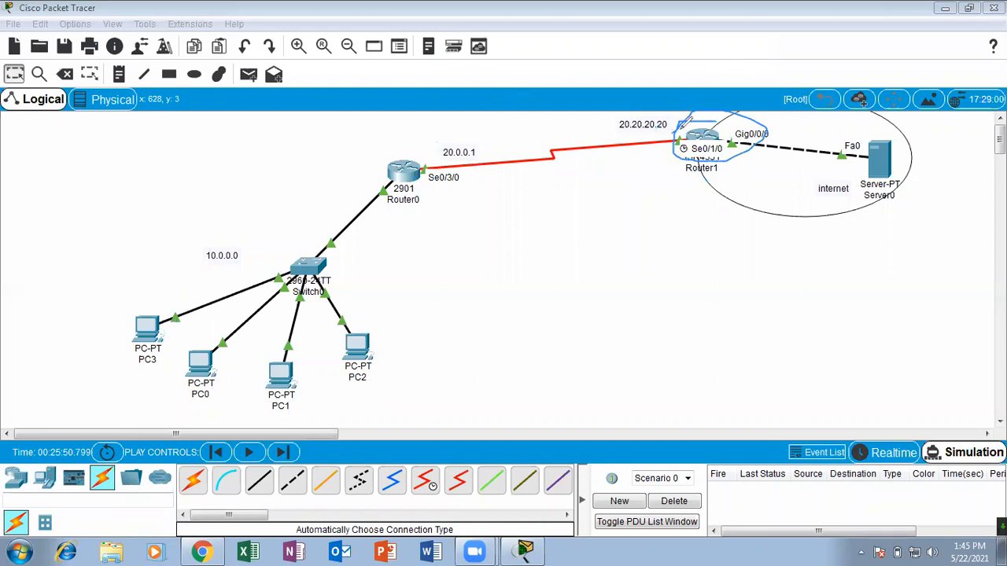
pyautogui.moveTo(698, 136)
pyautogui.mouseDown()
pyautogui.moveTo(463, 132)
pyautogui.moveTo(479, 129)
pyautogui.mouseUp()
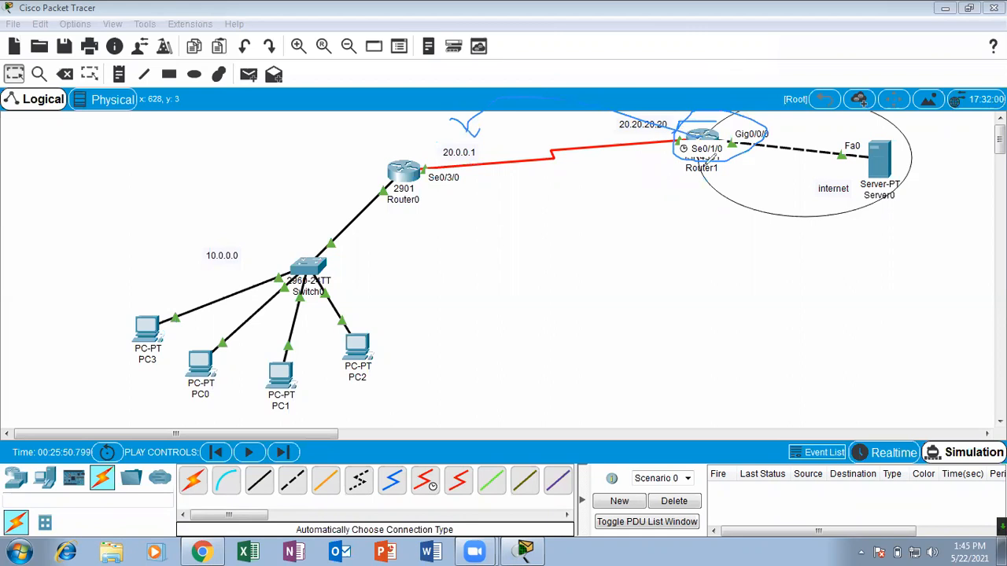
pyautogui.click(586, 108)
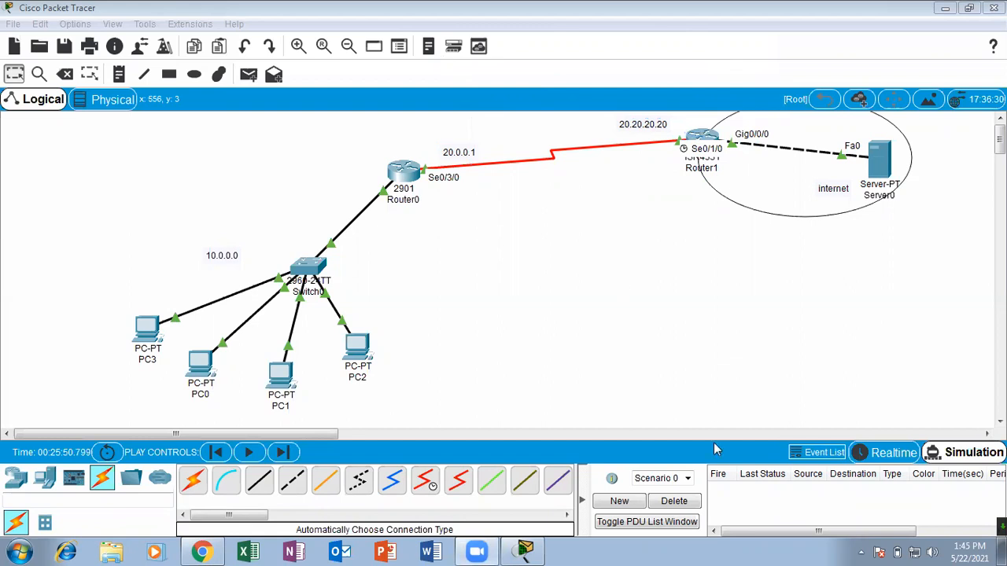
# Send a simple PDU from PC3 to Server0, play and pause the simulation to follow its path, and delete the scenario.
pyautogui.click(249, 74)
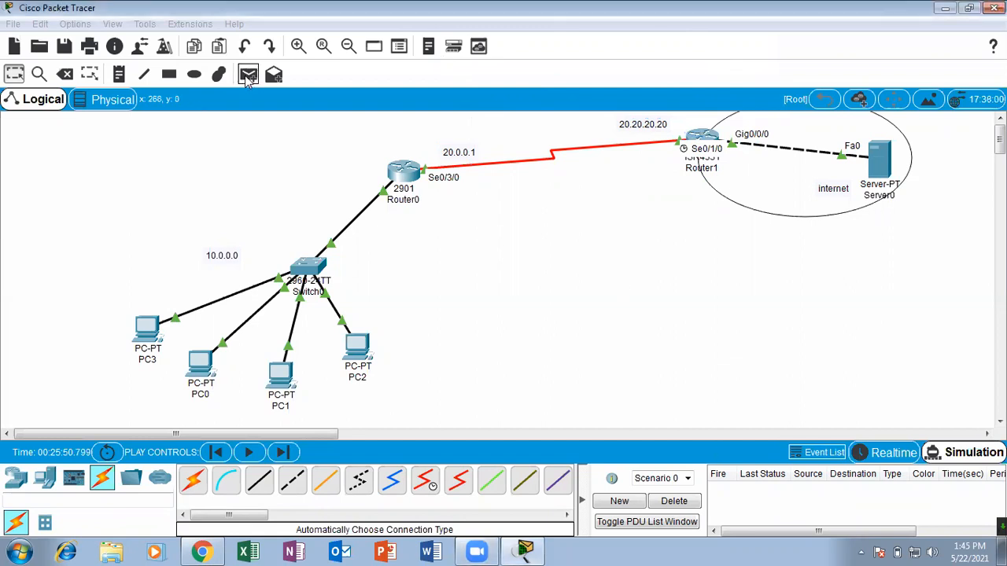
pyautogui.click(150, 333)
pyautogui.click(877, 169)
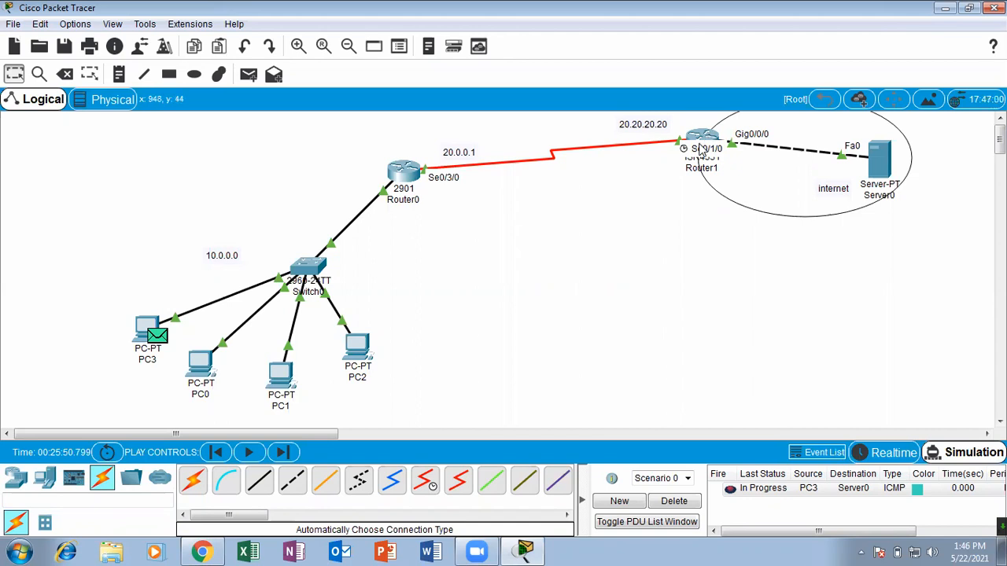
pyautogui.click(251, 453)
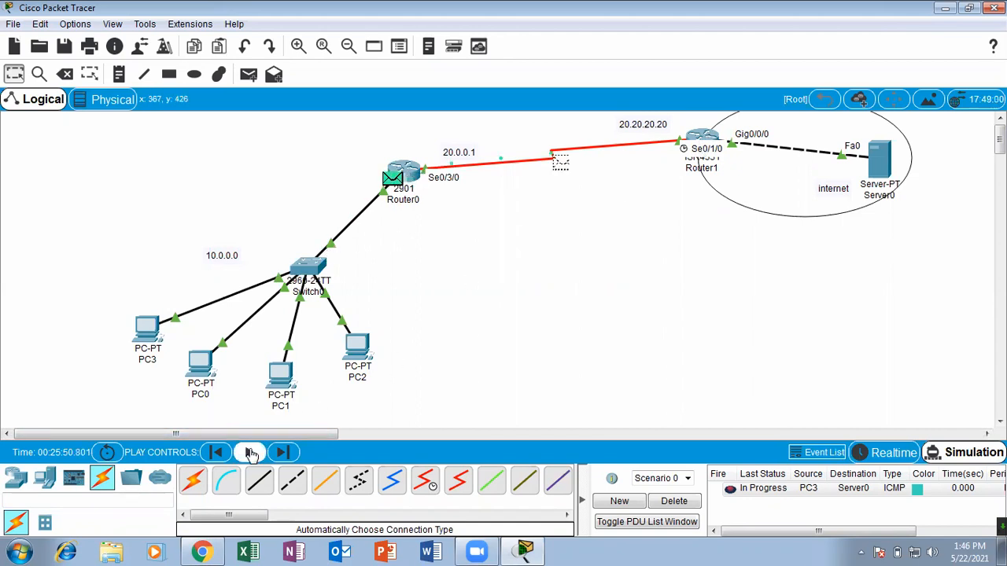
pyautogui.click(251, 453)
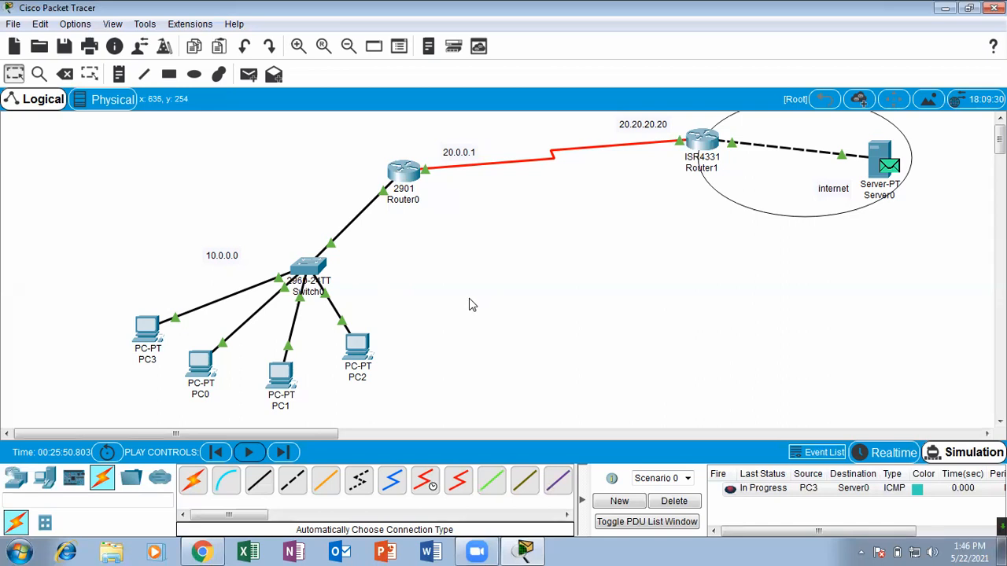
pyautogui.click(249, 453)
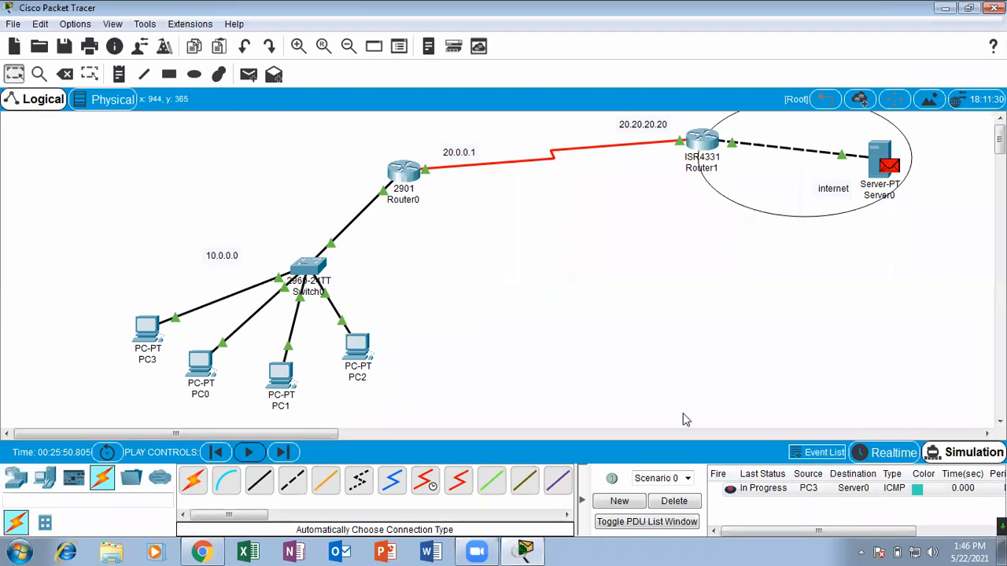
pyautogui.click(681, 502)
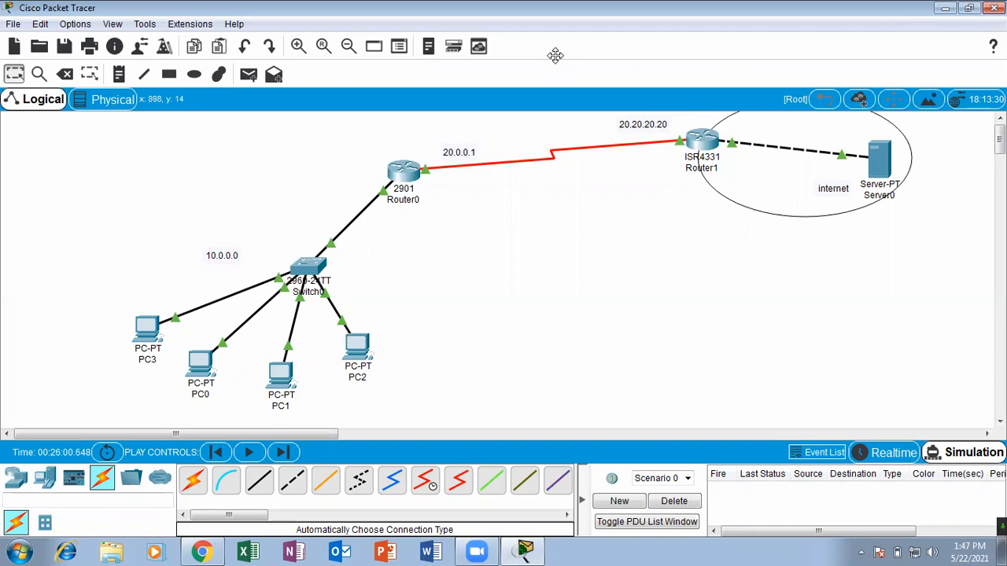
pyautogui.moveTo(672, 149)
pyautogui.mouseDown()
pyautogui.moveTo(753, 130)
pyautogui.moveTo(724, 111)
pyautogui.mouseUp()
pyautogui.moveTo(722, 158); pyautogui.dragTo(762, 143)
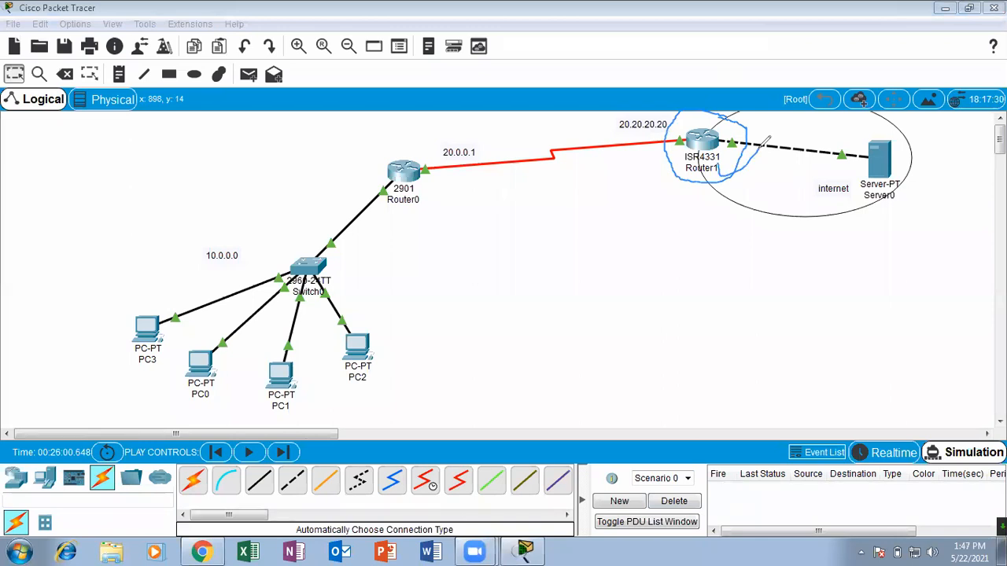
pyautogui.click(696, 75)
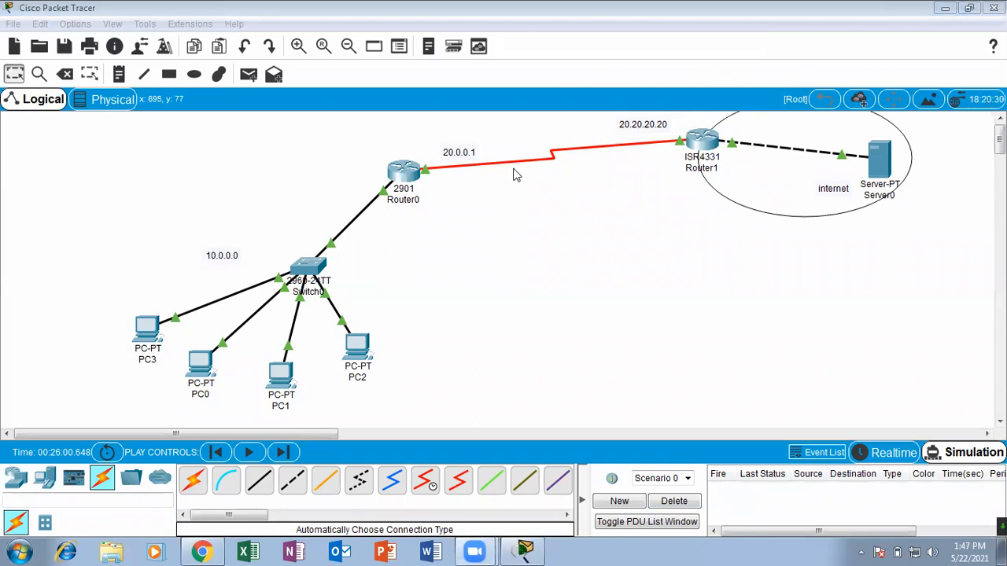
pyautogui.moveTo(704, 130)
pyautogui.mouseDown()
pyautogui.moveTo(716, 117)
pyautogui.moveTo(676, 118)
pyautogui.moveTo(740, 161)
pyautogui.moveTo(699, 103)
pyautogui.moveTo(722, 126)
pyautogui.moveTo(771, 112)
pyautogui.mouseUp()
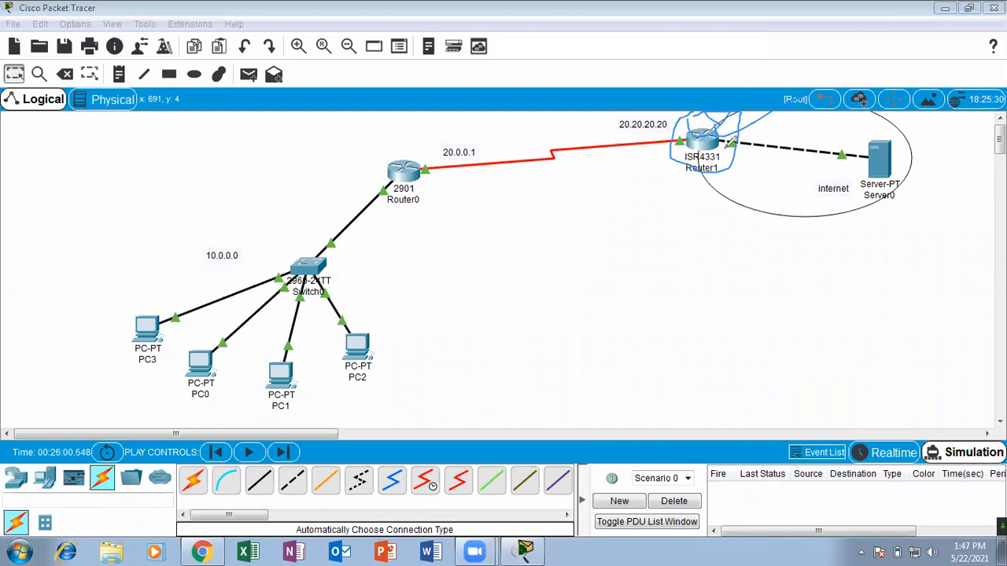
pyautogui.moveTo(732, 143); pyautogui.dragTo(771, 109)
pyautogui.moveTo(703, 132)
pyautogui.mouseDown()
pyautogui.moveTo(720, 140)
pyautogui.moveTo(711, 155)
pyautogui.mouseUp()
pyautogui.moveTo(688, 118)
pyautogui.mouseDown()
pyautogui.moveTo(739, 158)
pyautogui.moveTo(667, 130)
pyautogui.moveTo(678, 127)
pyautogui.mouseUp()
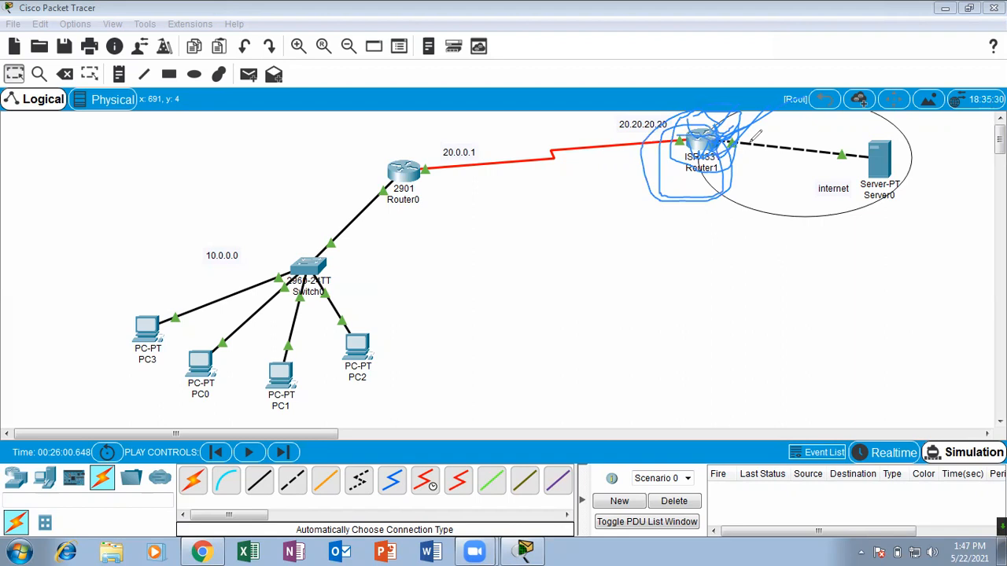
pyautogui.click(632, 79)
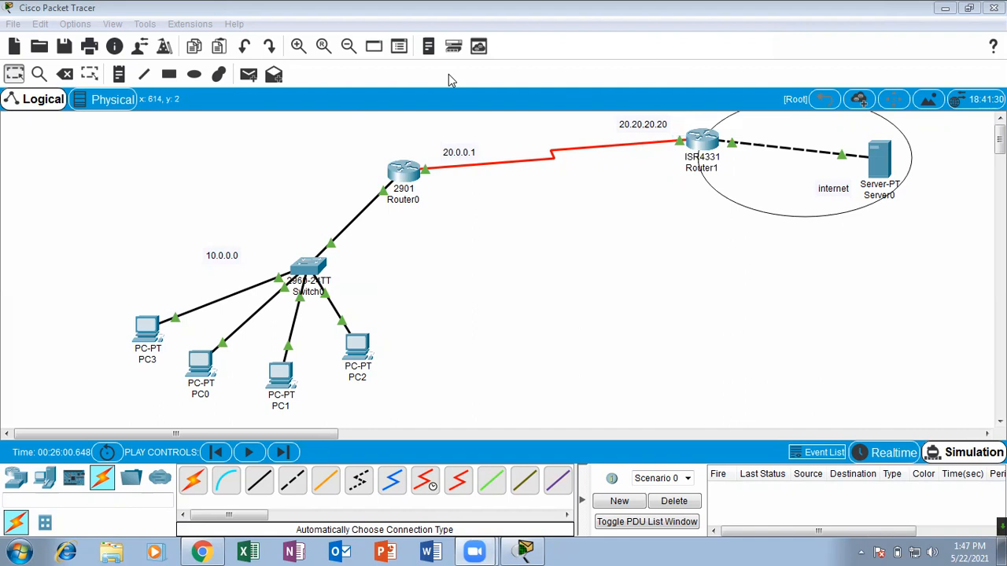
pyautogui.moveTo(387, 244)
pyautogui.mouseDown()
pyautogui.moveTo(338, 221)
pyautogui.moveTo(140, 230)
pyautogui.mouseUp()
pyautogui.moveTo(107, 318)
pyautogui.mouseDown()
pyautogui.moveTo(434, 387)
pyautogui.moveTo(364, 249)
pyautogui.mouseUp()
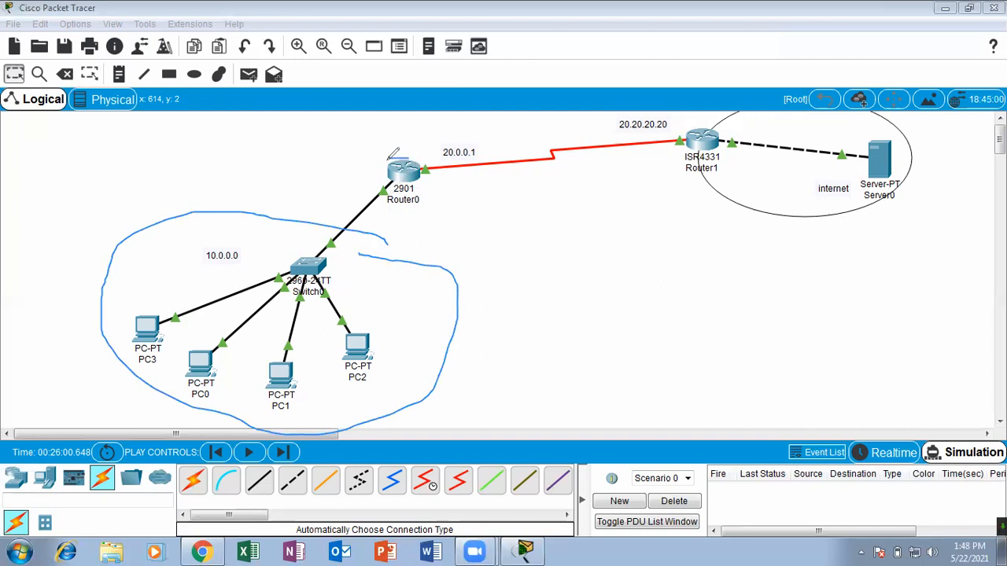
pyautogui.moveTo(421, 155)
pyautogui.mouseDown()
pyautogui.moveTo(395, 161)
pyautogui.moveTo(421, 186)
pyautogui.moveTo(393, 147)
pyautogui.moveTo(430, 182)
pyautogui.moveTo(383, 135)
pyautogui.moveTo(444, 177)
pyautogui.moveTo(376, 165)
pyautogui.moveTo(461, 161)
pyautogui.moveTo(379, 201)
pyautogui.moveTo(409, 138)
pyautogui.moveTo(423, 195)
pyautogui.mouseUp()
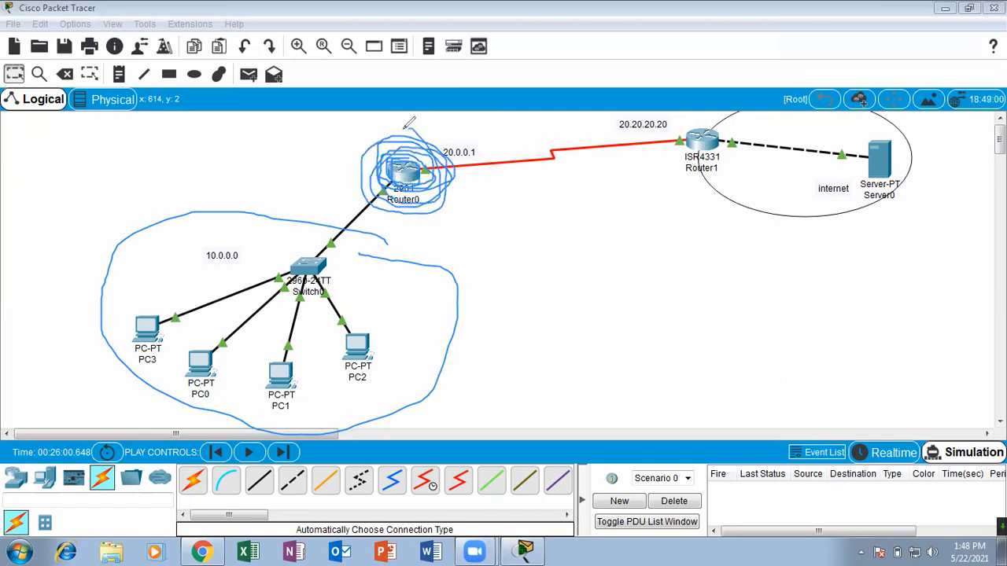
pyautogui.click(579, 84)
pyautogui.moveTo(398, 147)
pyautogui.mouseDown()
pyautogui.moveTo(373, 169)
pyautogui.moveTo(434, 183)
pyautogui.moveTo(380, 149)
pyautogui.moveTo(656, 107)
pyautogui.moveTo(669, 135)
pyautogui.moveTo(670, 122)
pyautogui.mouseUp()
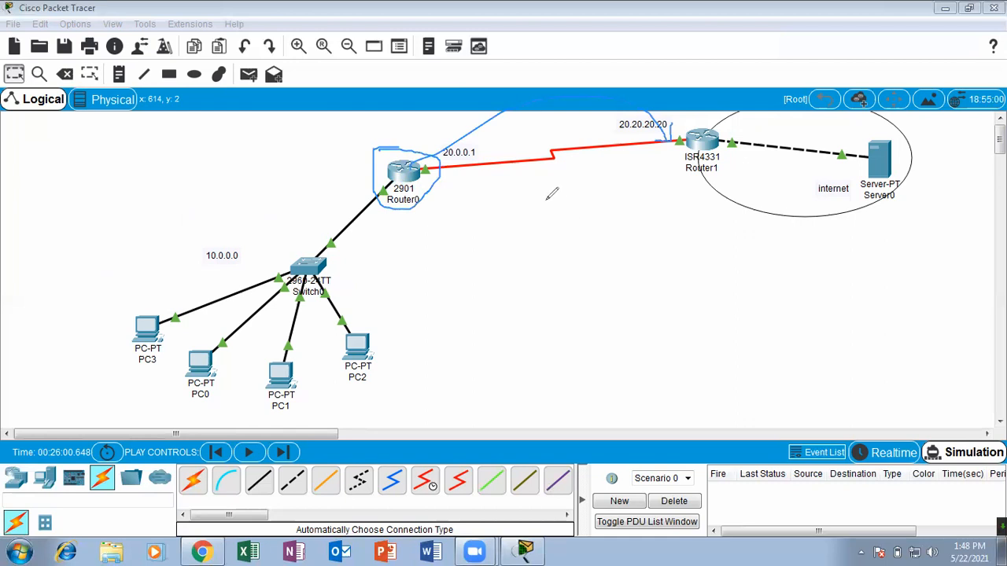
pyautogui.moveTo(732, 115)
pyautogui.mouseDown()
pyautogui.moveTo(691, 162)
pyautogui.moveTo(706, 111)
pyautogui.moveTo(760, 111)
pyautogui.mouseUp()
pyautogui.moveTo(699, 145)
pyautogui.mouseDown()
pyautogui.moveTo(742, 131)
pyautogui.moveTo(705, 159)
pyautogui.moveTo(761, 108)
pyautogui.mouseUp()
pyautogui.moveTo(716, 139); pyautogui.dragTo(791, 85)
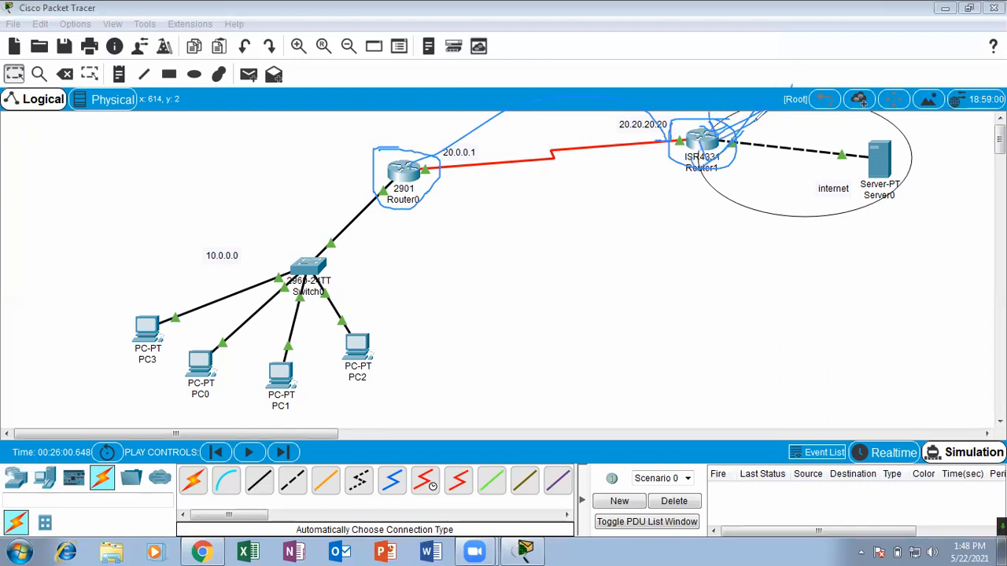
pyautogui.moveTo(711, 142); pyautogui.dragTo(804, 54)
pyautogui.click(773, 53)
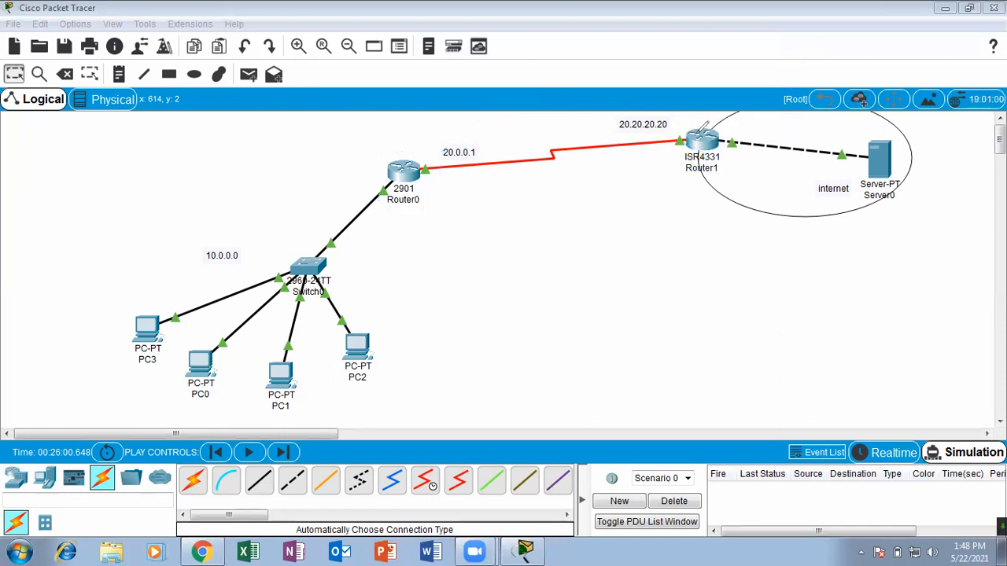
pyautogui.moveTo(705, 132)
pyautogui.mouseDown()
pyautogui.moveTo(692, 116)
pyautogui.moveTo(743, 143)
pyautogui.moveTo(684, 118)
pyautogui.moveTo(738, 113)
pyautogui.moveTo(801, 44)
pyautogui.mouseUp()
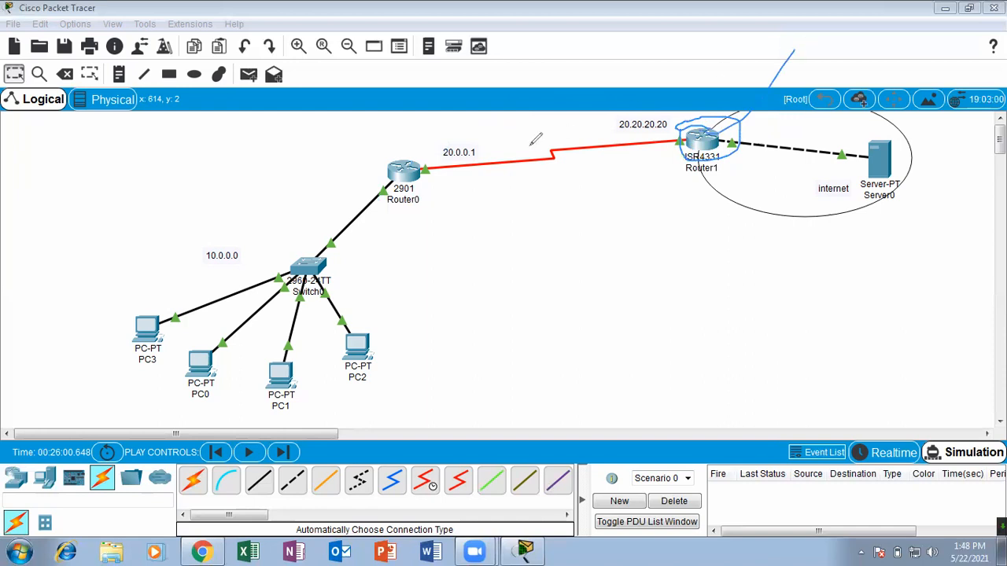
pyautogui.moveTo(478, 142)
pyautogui.mouseDown()
pyautogui.moveTo(442, 161)
pyautogui.moveTo(481, 143)
pyautogui.moveTo(465, 130)
pyautogui.moveTo(494, 112)
pyautogui.mouseUp()
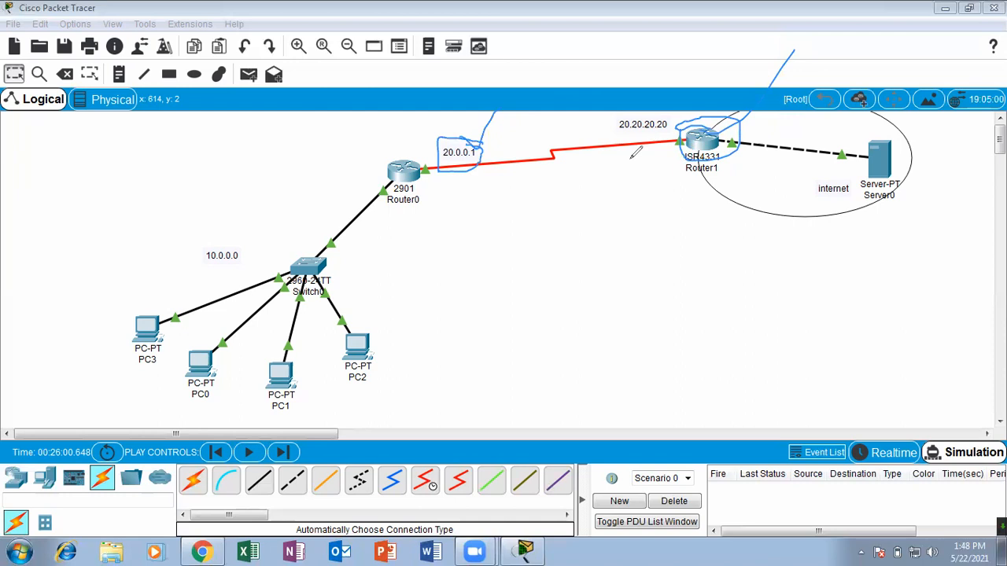
pyautogui.moveTo(702, 140)
pyautogui.mouseDown()
pyautogui.moveTo(464, 166)
pyautogui.moveTo(475, 163)
pyautogui.mouseUp()
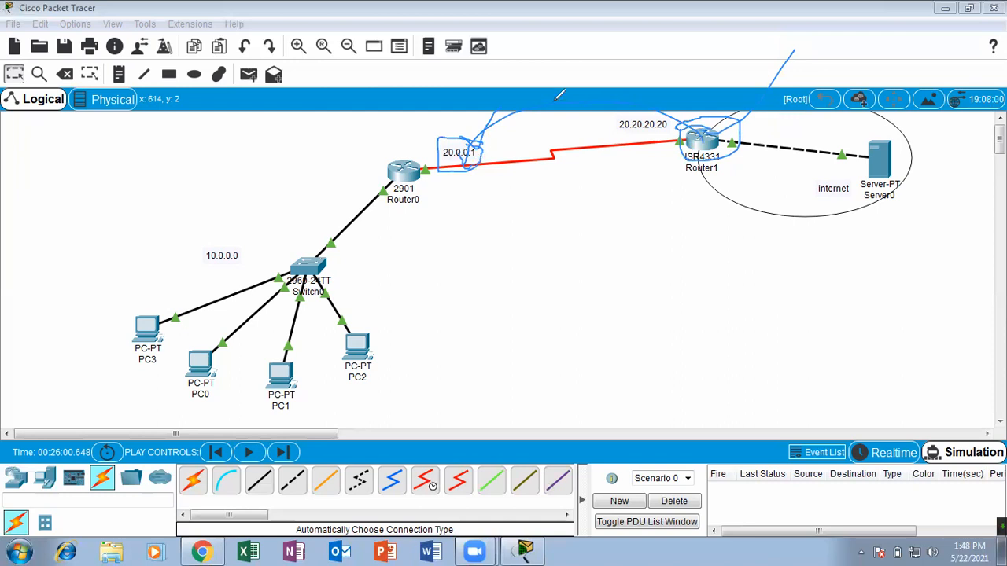
pyautogui.moveTo(494, 119)
pyautogui.mouseDown()
pyautogui.moveTo(437, 132)
pyautogui.moveTo(452, 114)
pyautogui.mouseUp()
pyautogui.moveTo(413, 175)
pyautogui.mouseDown()
pyautogui.moveTo(416, 153)
pyautogui.moveTo(452, 130)
pyautogui.moveTo(489, 138)
pyautogui.moveTo(452, 150)
pyautogui.moveTo(457, 121)
pyautogui.mouseUp()
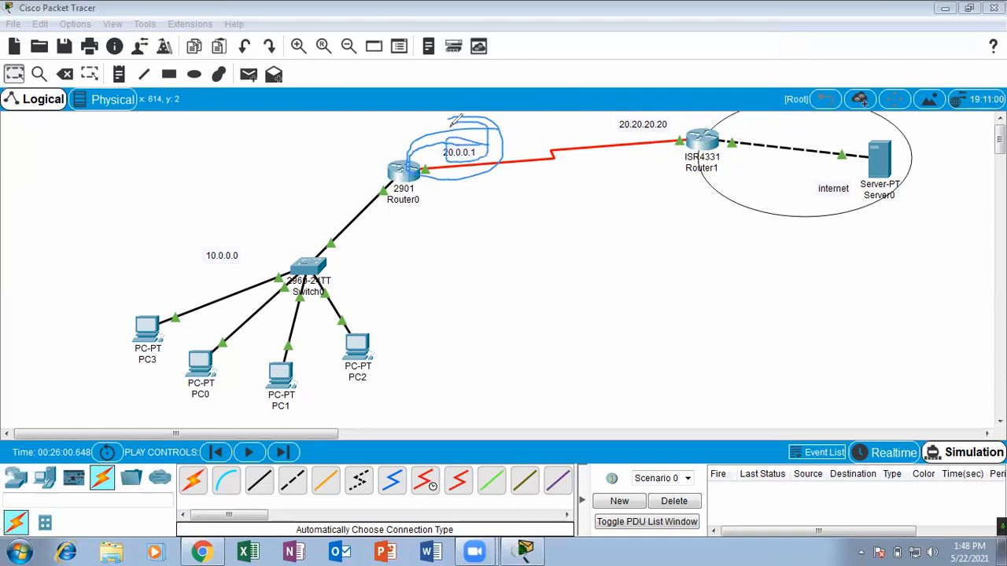
pyautogui.moveTo(697, 131)
pyautogui.mouseDown()
pyautogui.moveTo(418, 199)
pyautogui.moveTo(439, 199)
pyautogui.moveTo(461, 124)
pyautogui.mouseUp()
pyautogui.moveTo(154, 378)
pyautogui.mouseDown()
pyautogui.moveTo(197, 343)
pyautogui.moveTo(205, 382)
pyautogui.moveTo(189, 434)
pyautogui.mouseUp()
pyautogui.moveTo(316, 314); pyautogui.dragTo(299, 335)
pyautogui.moveTo(366, 346)
pyautogui.mouseDown()
pyautogui.moveTo(363, 302)
pyautogui.moveTo(367, 366)
pyautogui.mouseUp()
pyautogui.moveTo(678, 120); pyautogui.dragTo(771, 59)
pyautogui.moveTo(188, 191); pyautogui.dragTo(206, 293)
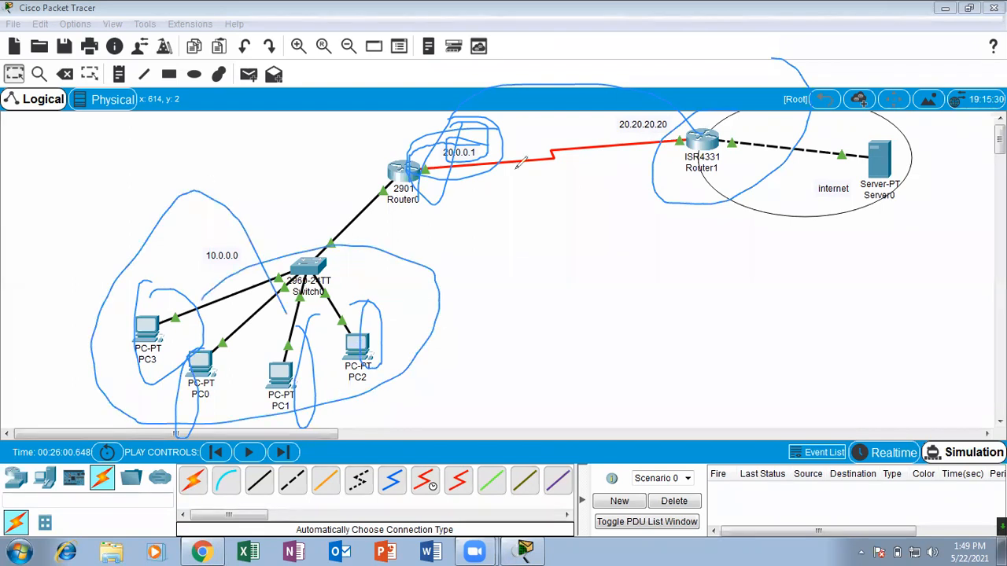
pyautogui.press('e')
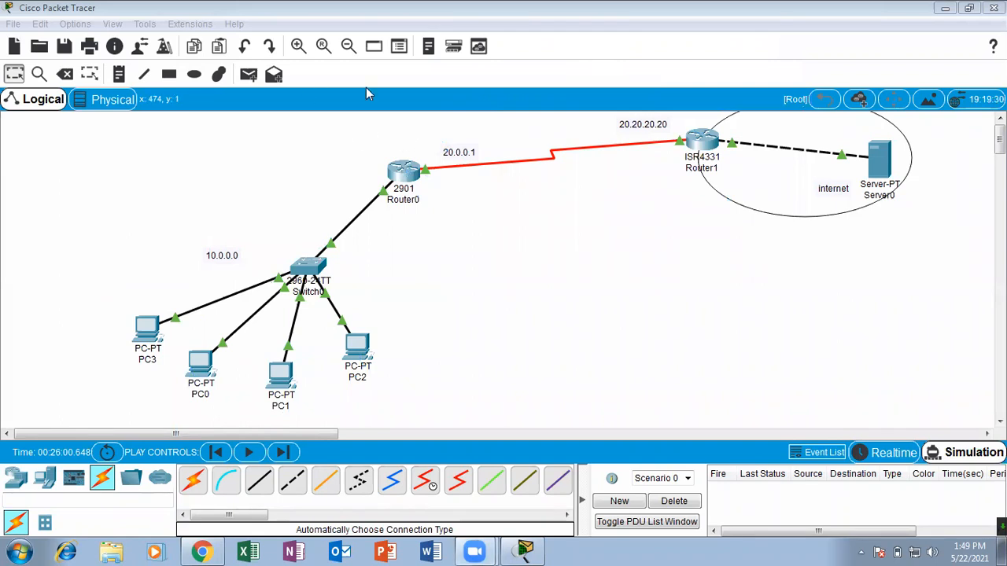
pyautogui.moveTo(416, 129)
pyautogui.mouseDown()
pyautogui.moveTo(472, 183)
pyautogui.moveTo(397, 140)
pyautogui.mouseUp()
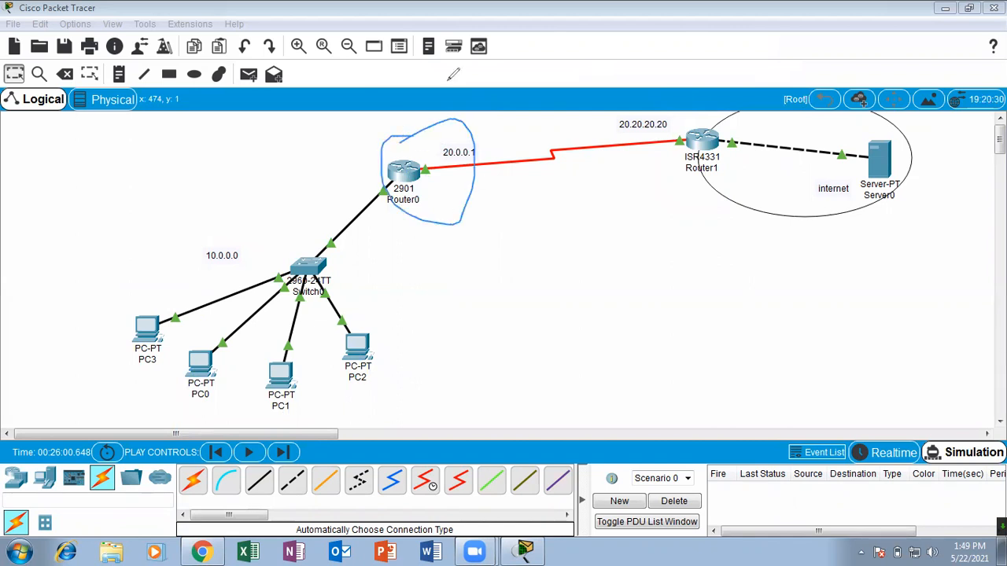
pyautogui.click(432, 127)
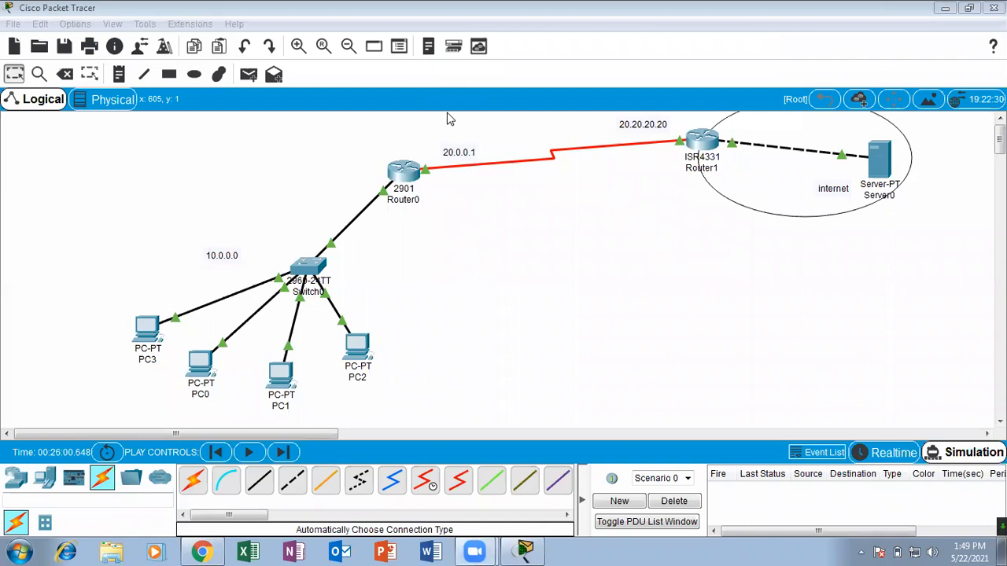
pyautogui.moveTo(390, 146); pyautogui.dragTo(434, 118)
pyautogui.moveTo(419, 196); pyautogui.dragTo(465, 132)
pyautogui.moveTo(429, 228)
pyautogui.mouseDown()
pyautogui.moveTo(442, 248)
pyautogui.moveTo(543, 127)
pyautogui.mouseUp()
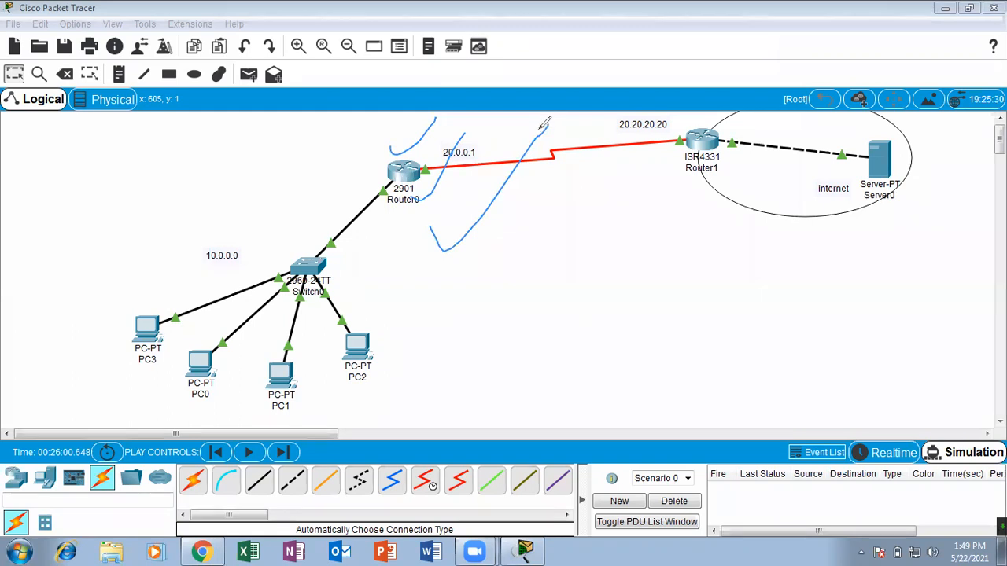
pyautogui.click(582, 74)
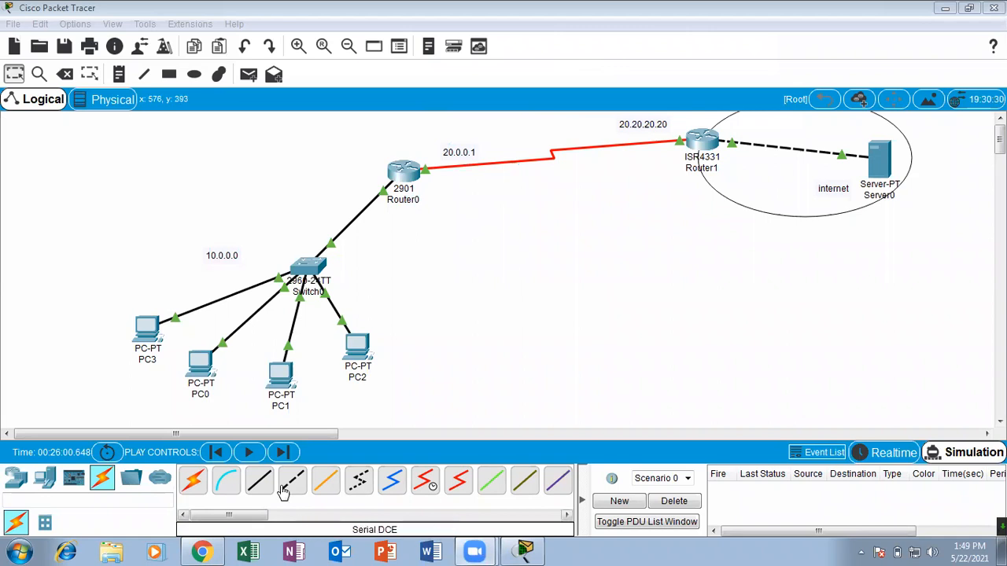
# Switch to the course PDF in Chrome and review the static NAT and PAT slides through the PAT configuration example.
pyautogui.click(203, 552)
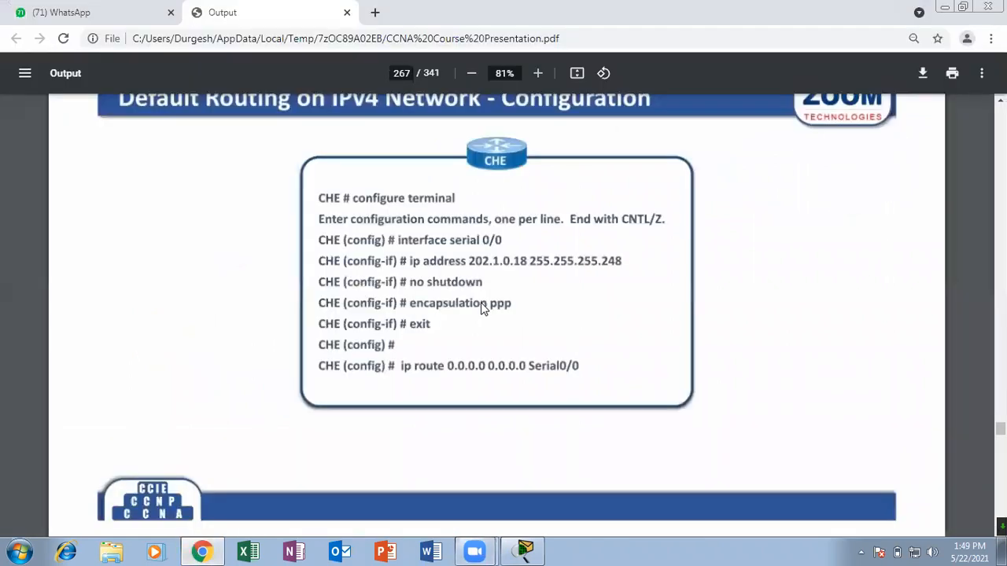
pyautogui.scroll(-12, 482, 307)
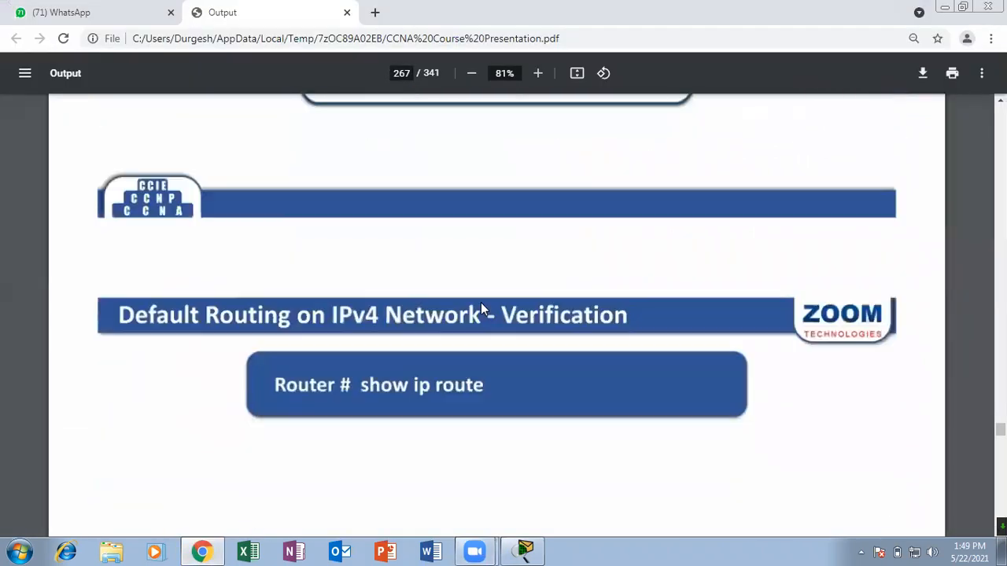
pyautogui.scroll(-15, 482, 308)
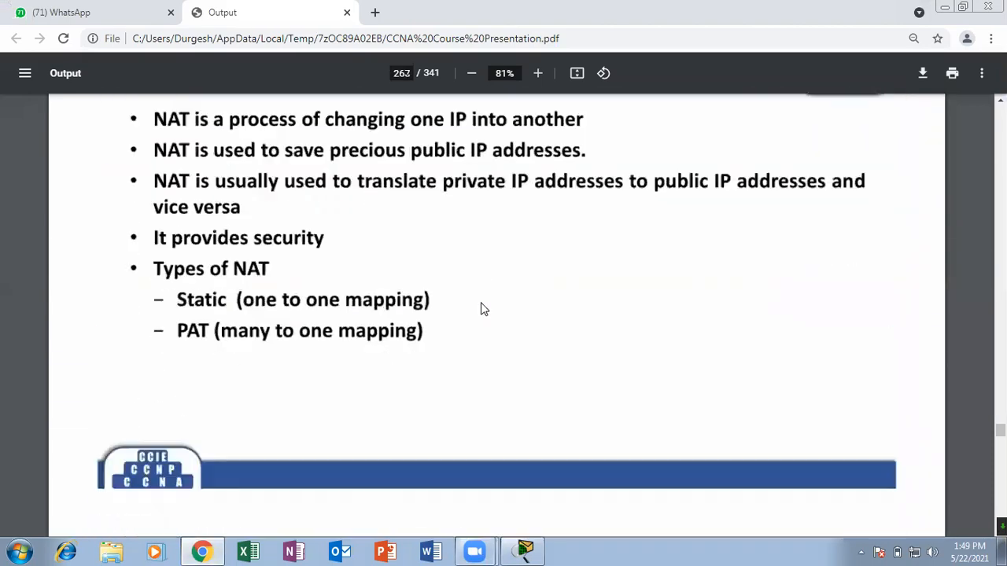
pyautogui.scroll(-15, 483, 308)
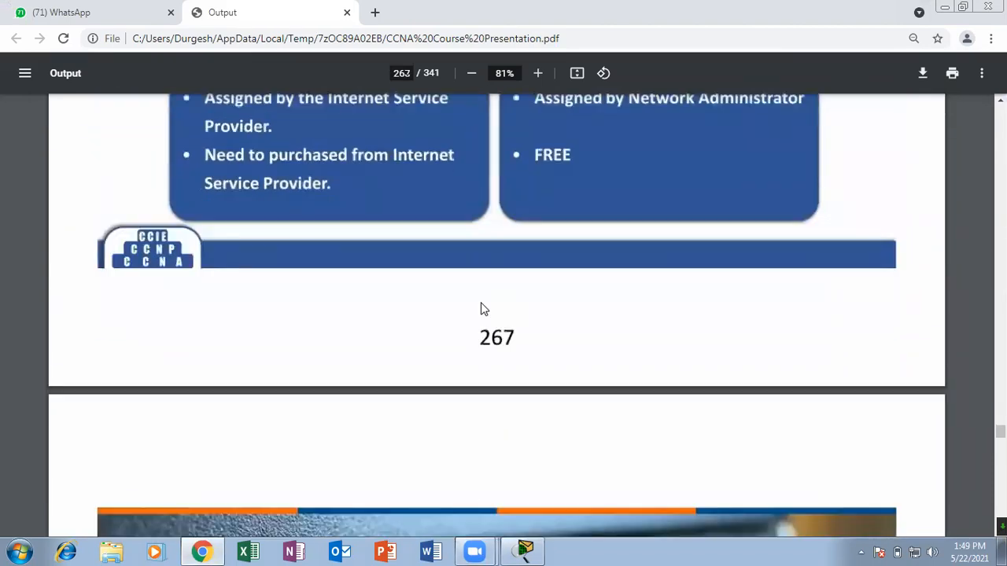
pyautogui.scroll(-15, 482, 309)
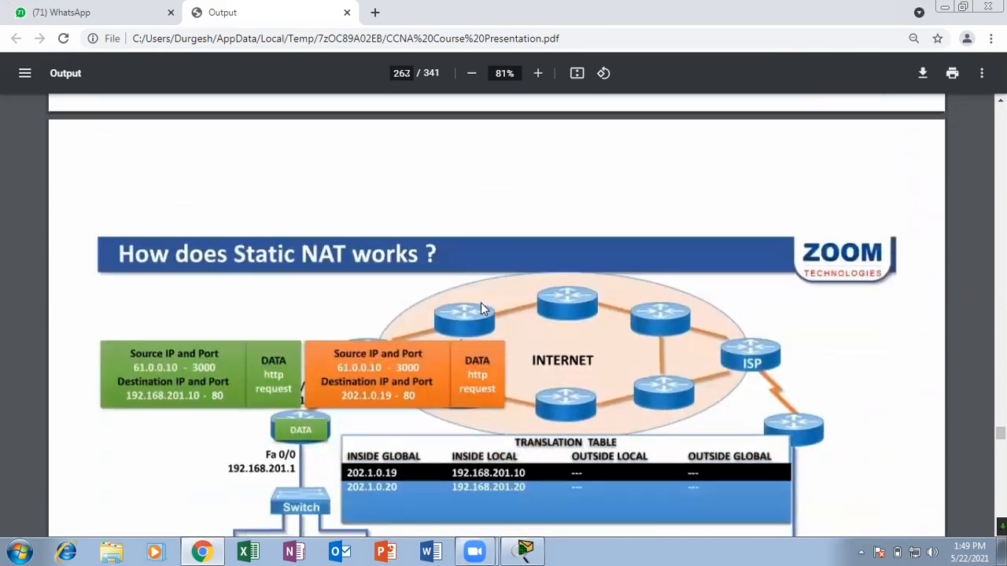
pyautogui.scroll(-15, 481, 309)
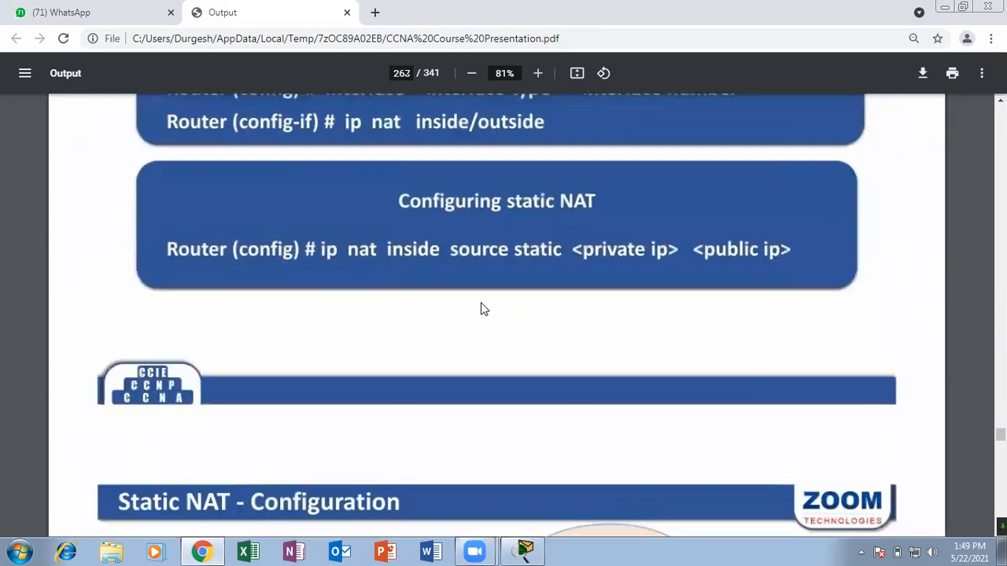
pyautogui.scroll(-15, 482, 308)
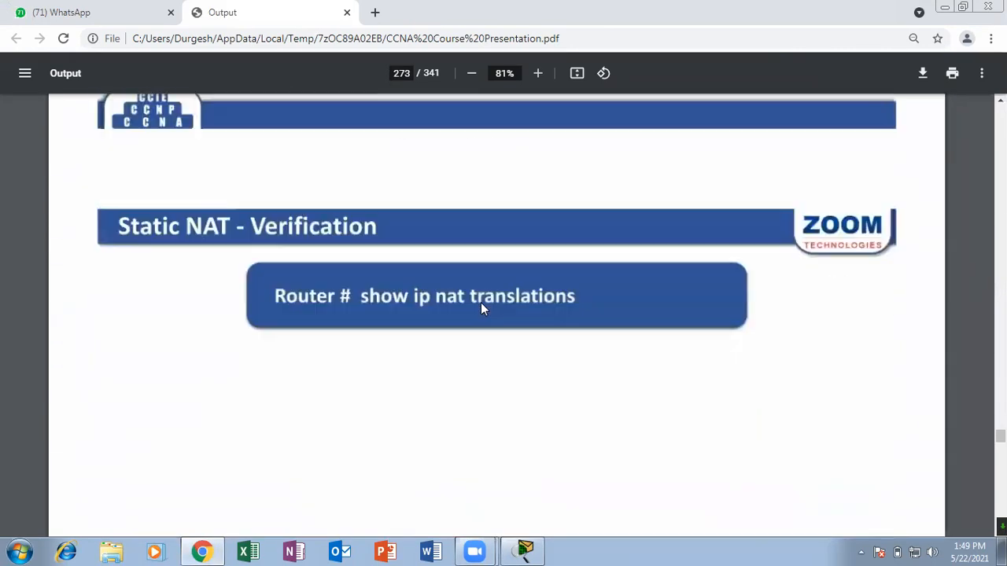
pyautogui.scroll(-12, 482, 308)
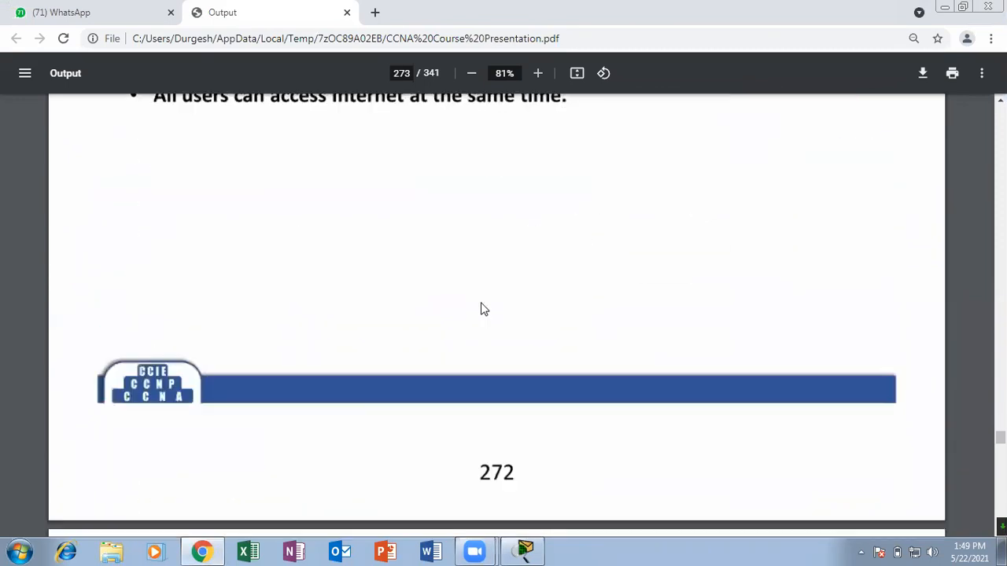
pyautogui.scroll(-15, 481, 308)
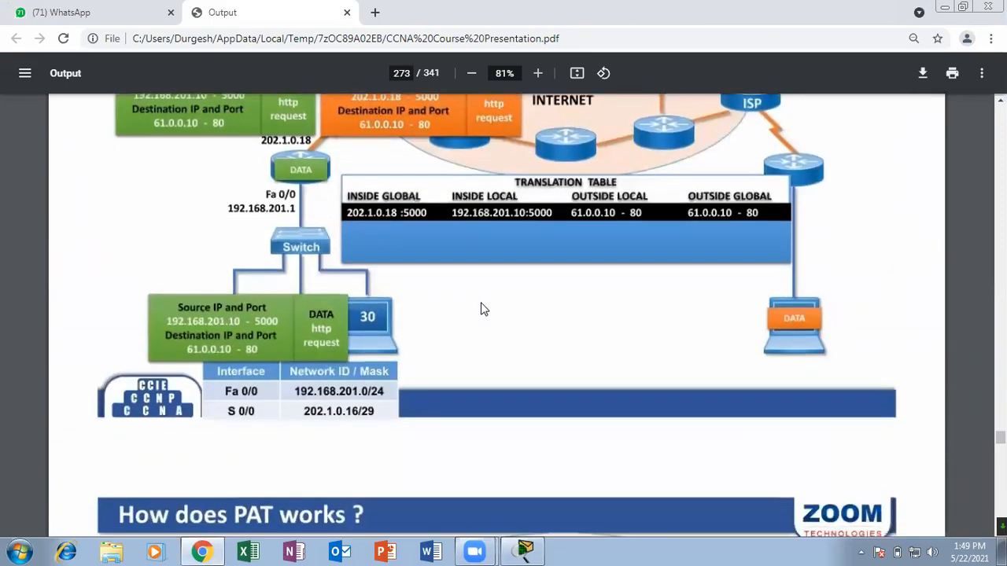
pyautogui.scroll(-15, 481, 302)
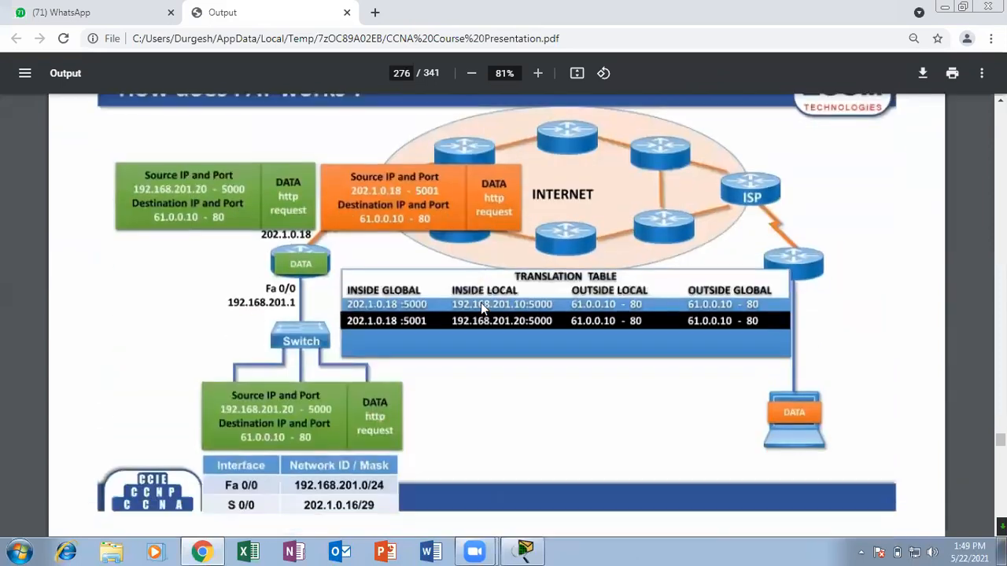
pyautogui.scroll(-6, 480, 302)
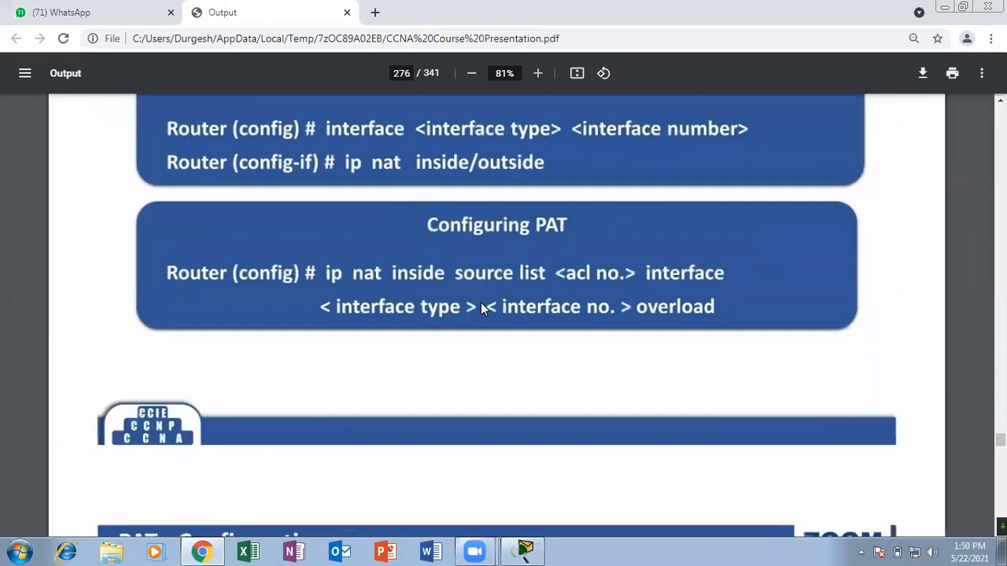
pyautogui.scroll(1, 480, 302)
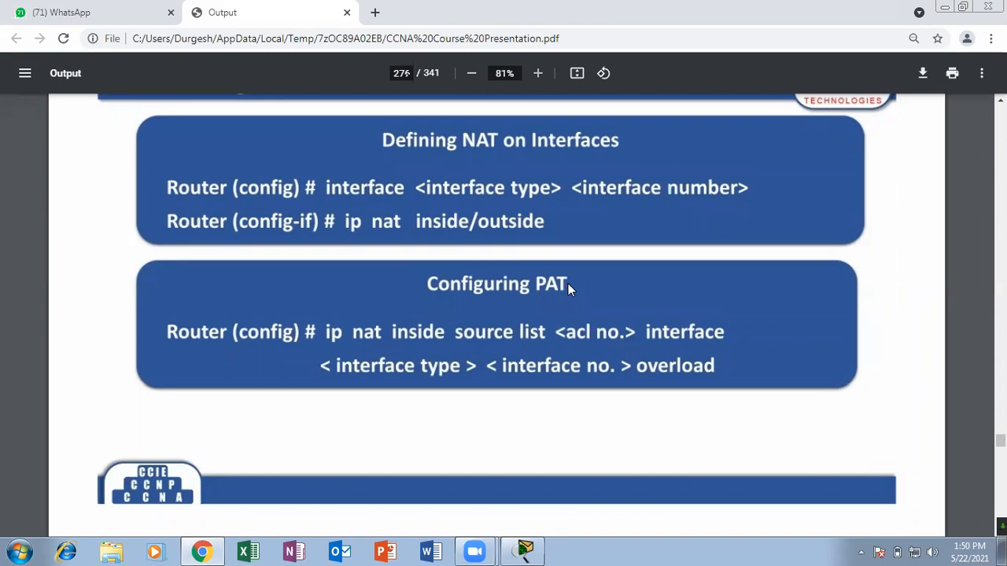
pyautogui.scroll(-10, 571, 286)
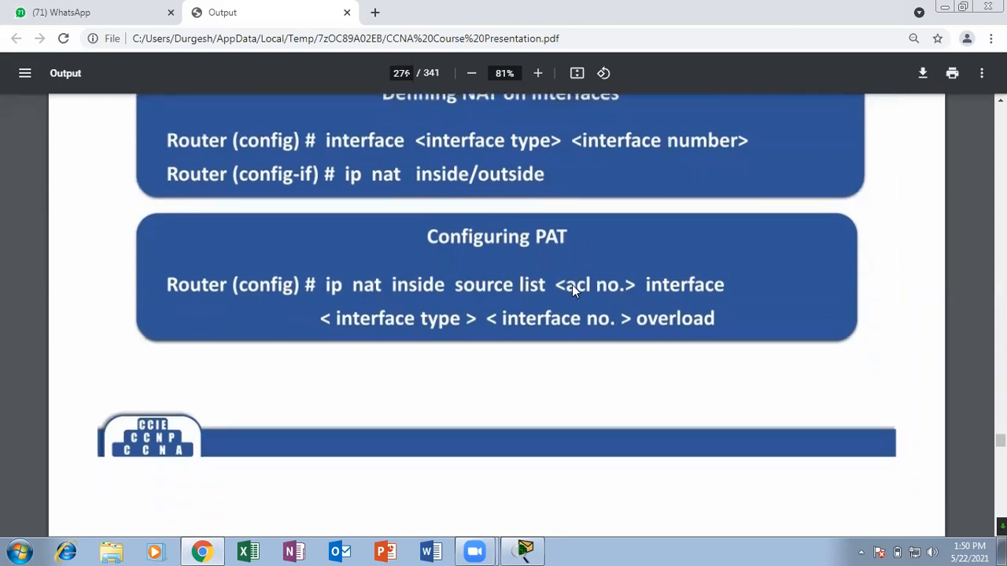
pyautogui.scroll(-6, 571, 291)
pyautogui.scroll(1, 572, 291)
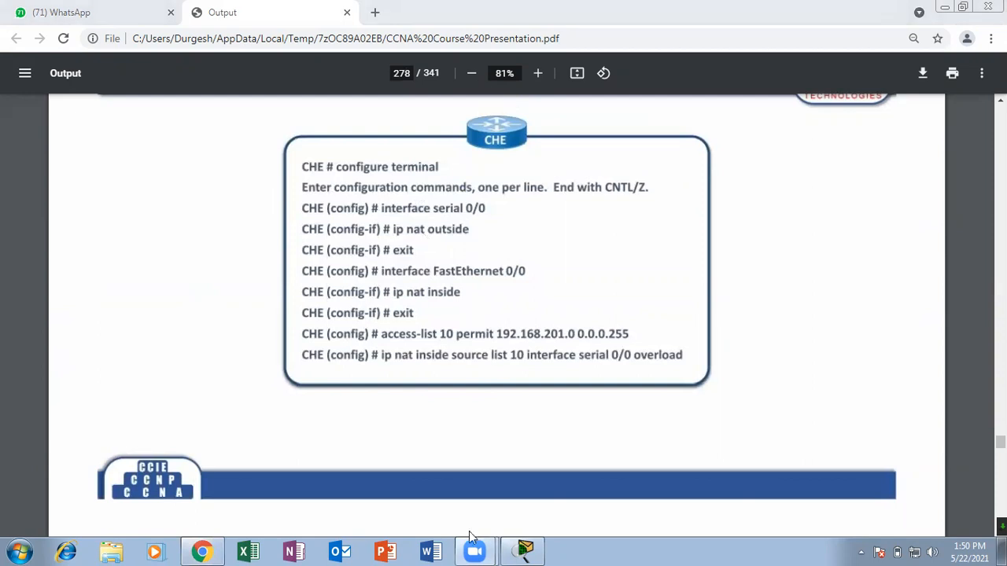
# Switch back to Packet Tracer, play a simulated simple PDU from PC3 to Server0, and delete the scenario.
pyautogui.click(527, 551)
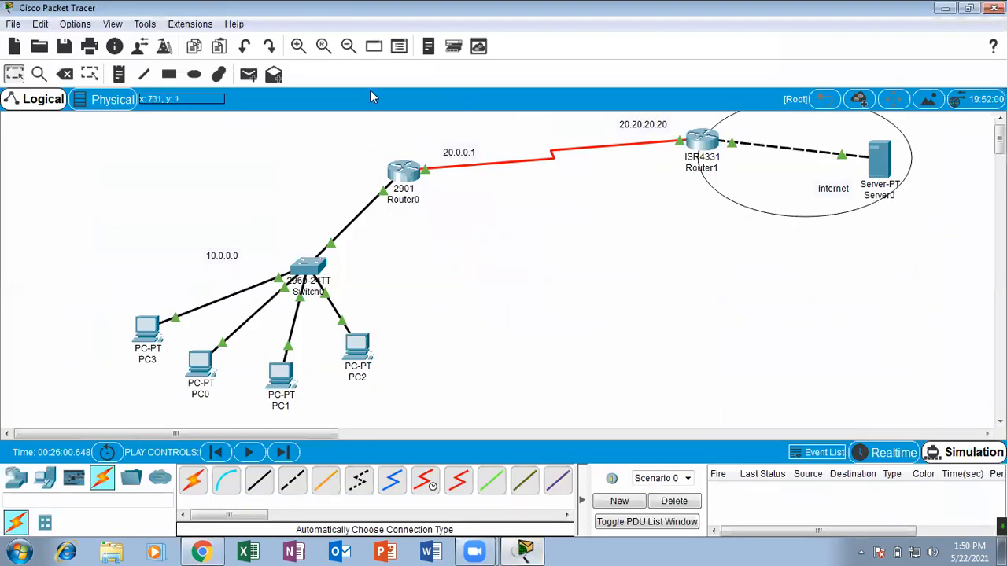
pyautogui.click(249, 74)
pyautogui.click(138, 329)
pyautogui.click(882, 164)
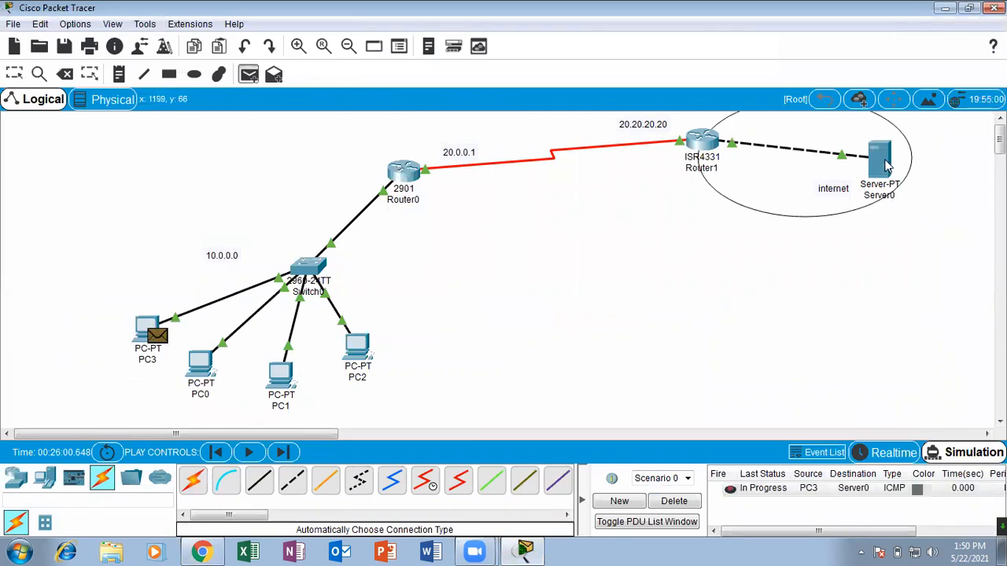
pyautogui.click(250, 454)
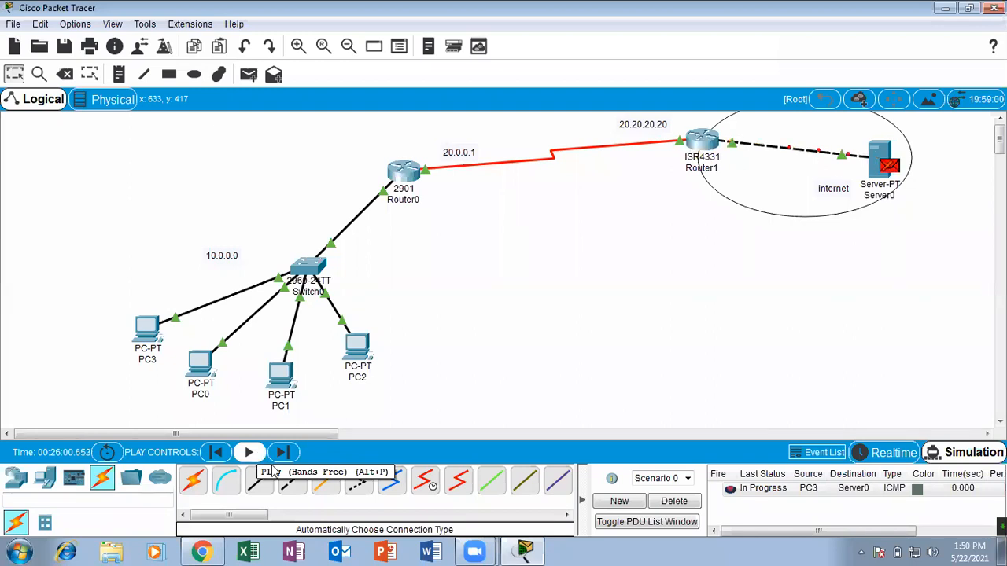
pyautogui.click(664, 504)
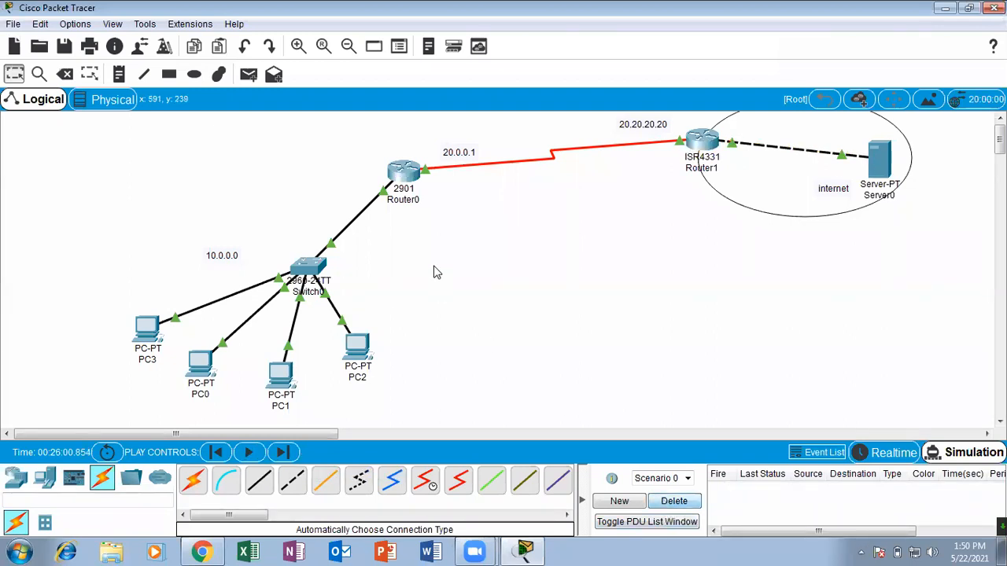
# Open Router0's command line in a maximized window and enter global configuration mode with configure terminal.
pyautogui.click(406, 179)
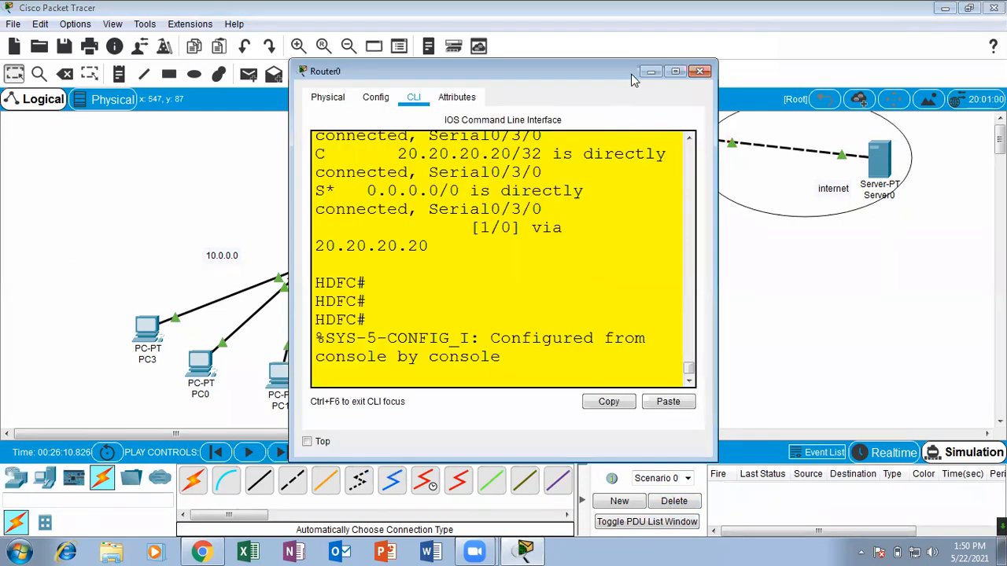
pyautogui.moveTo(631, 74); pyautogui.dragTo(625, 169)
pyautogui.click(668, 167)
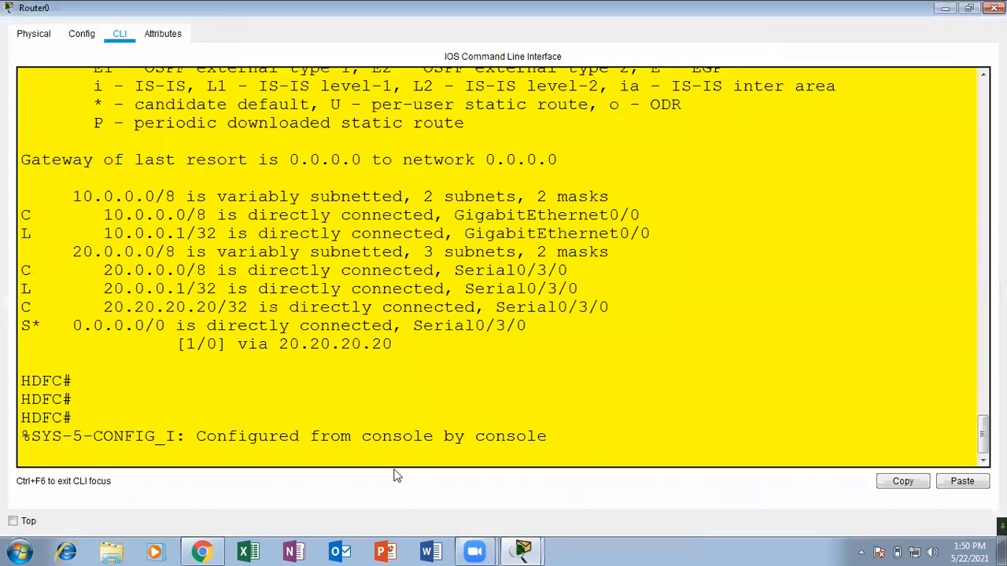
pyautogui.press('Return')
pyautogui.press('Return')
pyautogui.press('Return')
pyautogui.press('Return')
pyautogui.write('conf')
pyautogui.press('Tab')
pyautogui.write('ter')
pyautogui.press('Tab')
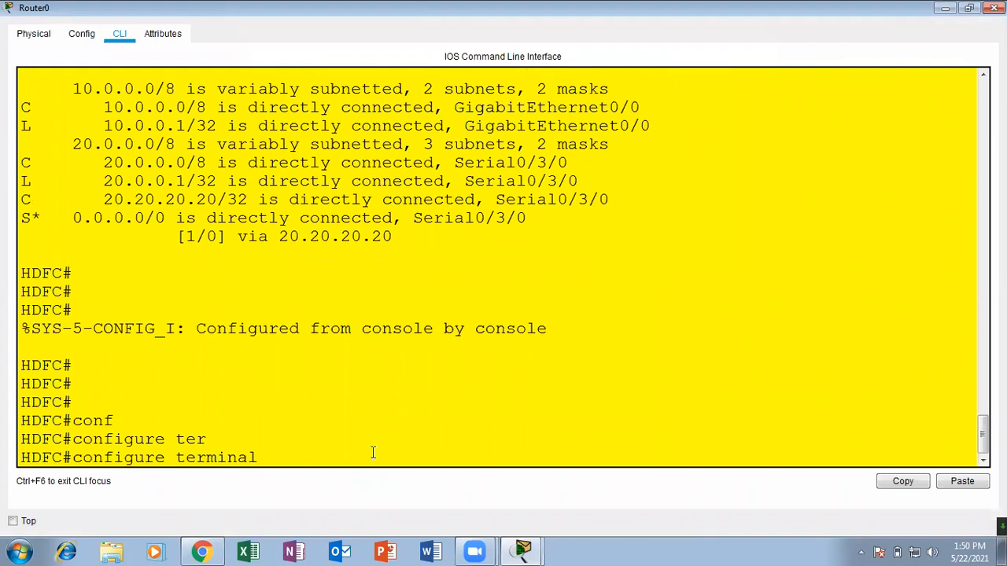
pyautogui.press('Return')
pyautogui.press('Return')
pyautogui.press('Return')
pyautogui.press('Return')
pyautogui.press('Return')
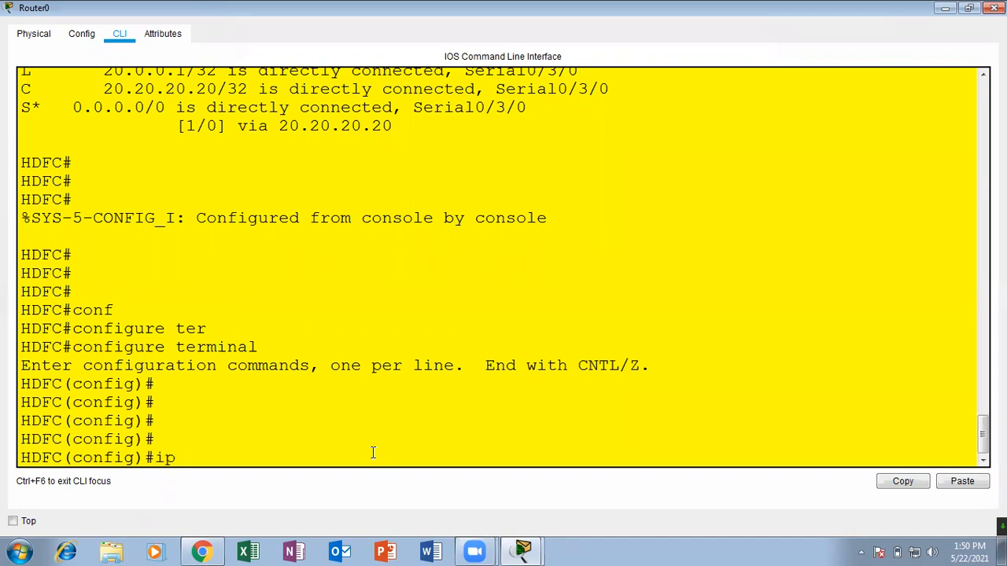
pyautogui.write('ter')
pyautogui.press('Tab')
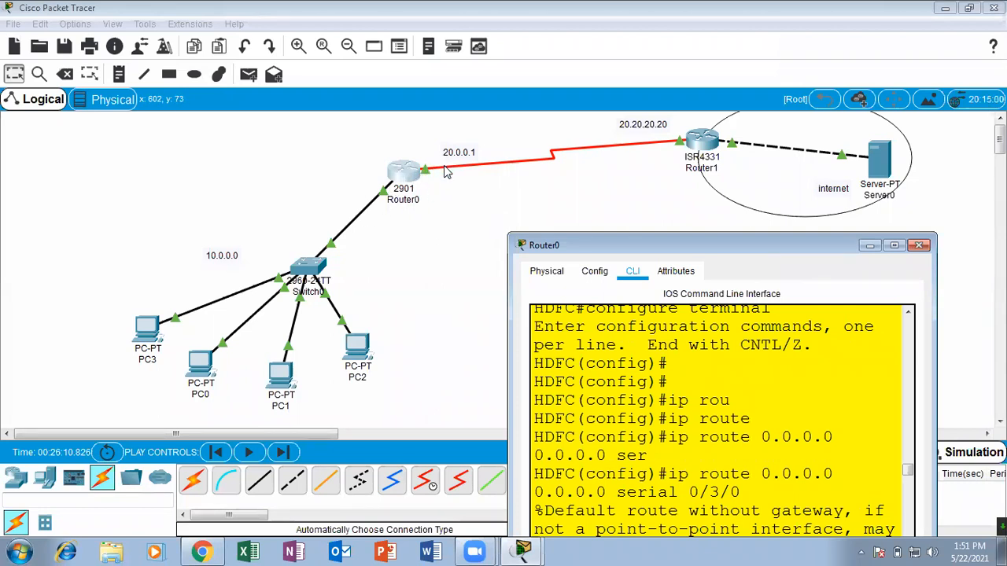
# Check the interface labels on the serial link between Router0 and Router1, and return to Router0's command line.
pyautogui.click(436, 193)
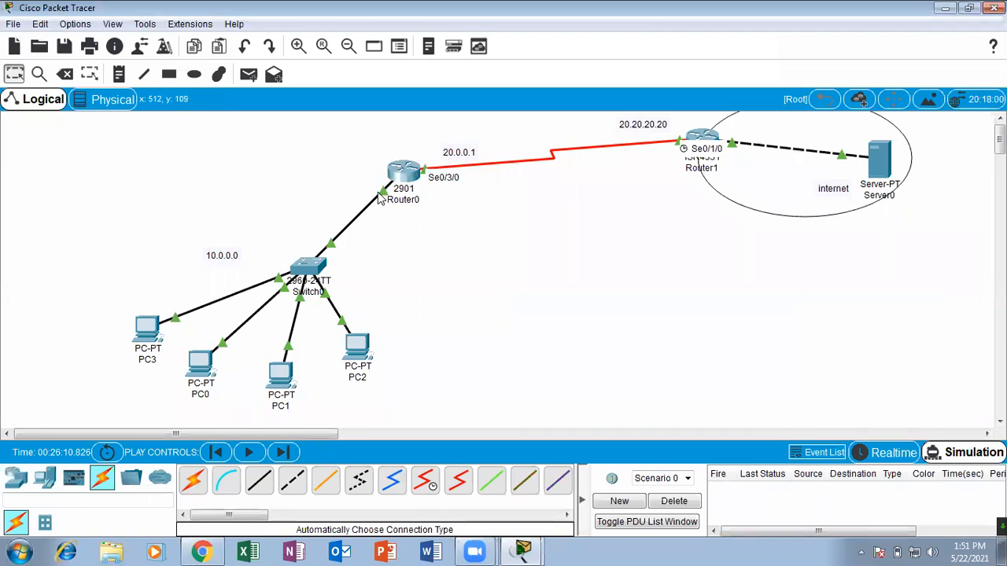
pyautogui.click(413, 176)
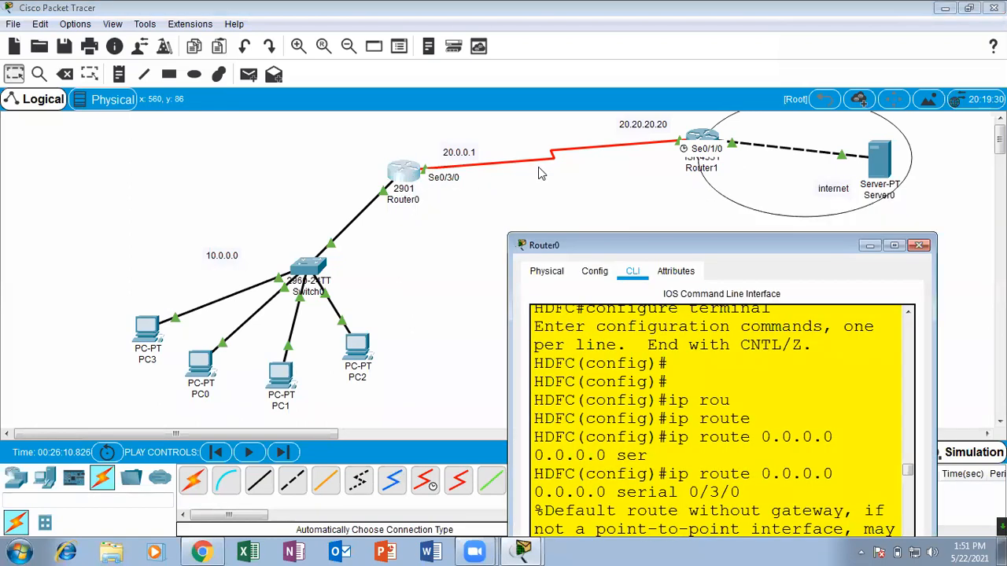
# Maximize Router0's command-line window and enter interface configuration mode for serial 0/3/0.
pyautogui.moveTo(707, 256); pyautogui.dragTo(377, 168)
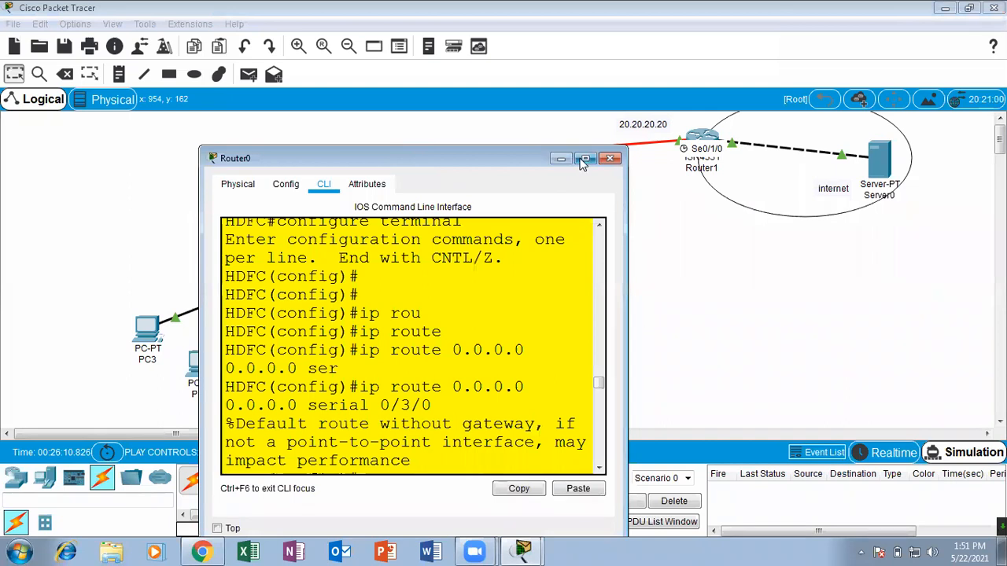
pyautogui.click(578, 155)
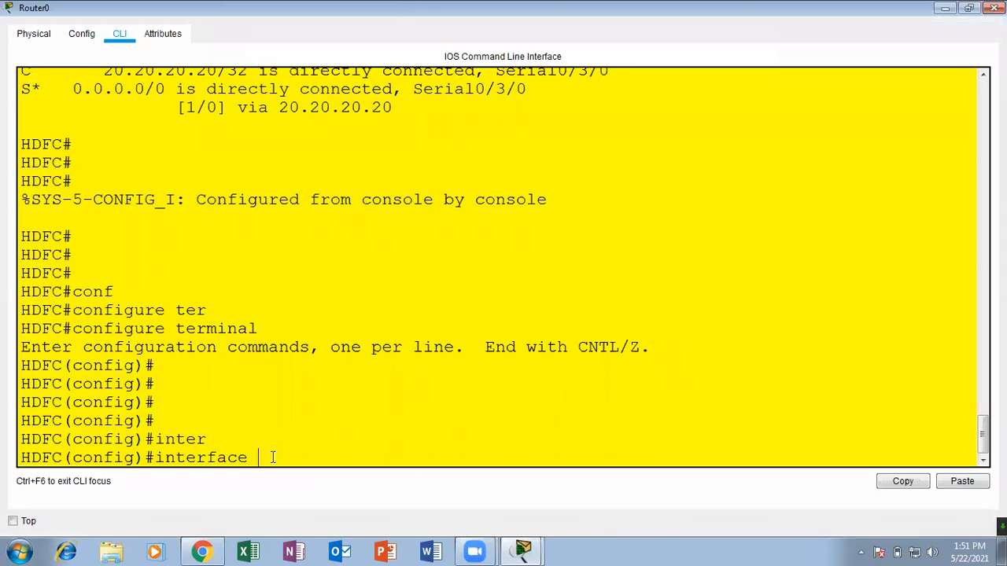
pyautogui.write('r')
pyautogui.press('Tab')
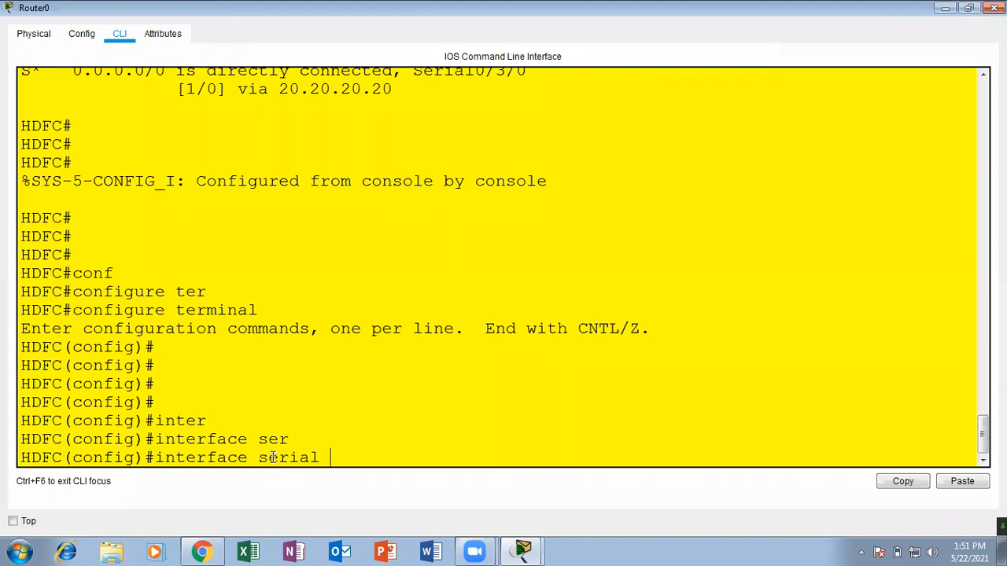
pyautogui.write('0/3/0')
pyautogui.press('Return')
pyautogui.press('Return')
pyautogui.press('Return')
# Mark the serial interface as the NAT outside interface with ip nat outside, and exit to global configuration mode.
pyautogui.write('ip nat')
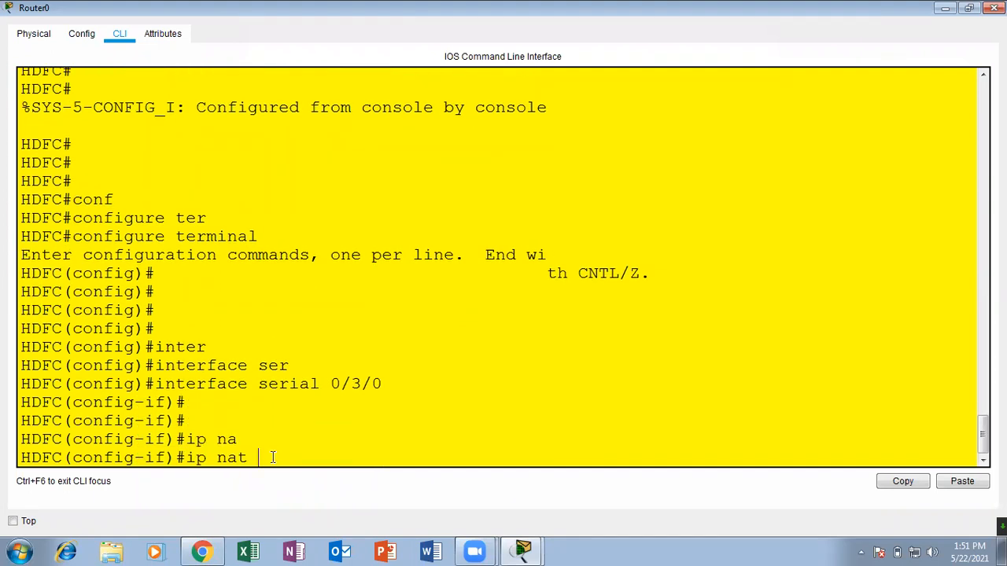
pyautogui.write('ou')
pyautogui.press('Tab')
pyautogui.press('Return')
pyautogui.press('Return')
pyautogui.press('Return')
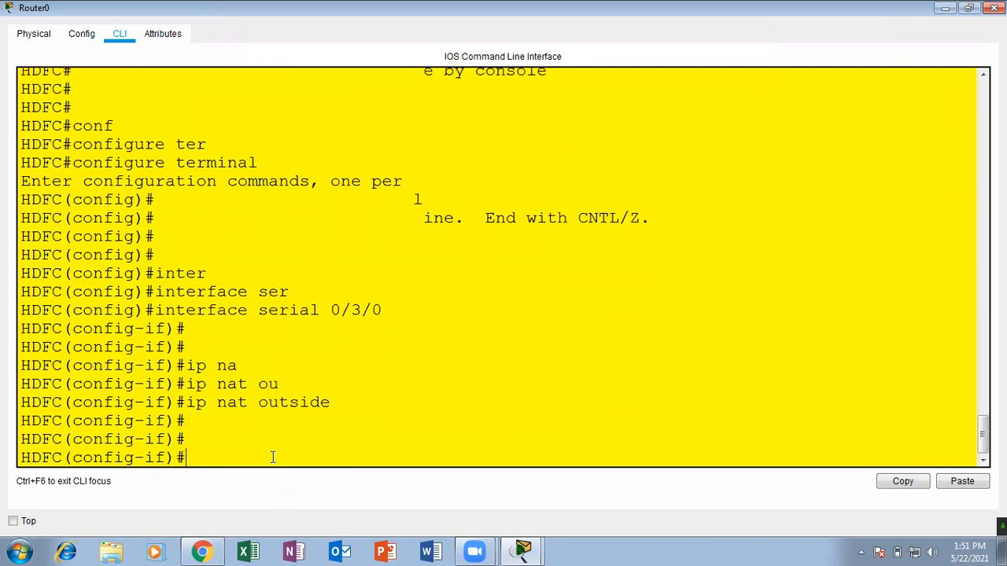
pyautogui.write('exit')
pyautogui.press('Return')
pyautogui.press('Return')
# Check Router0's port on the link to Switch0 in the topology, and enter interface configuration mode for gigabitEthernet 0/0.
pyautogui.write('inter')
pyautogui.press('Tab')
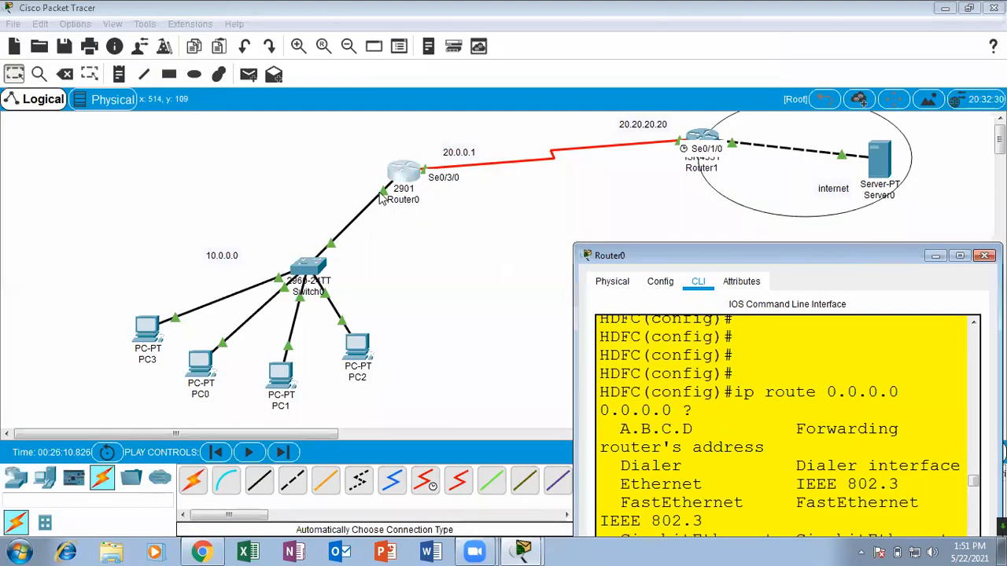
pyautogui.click(480, 260)
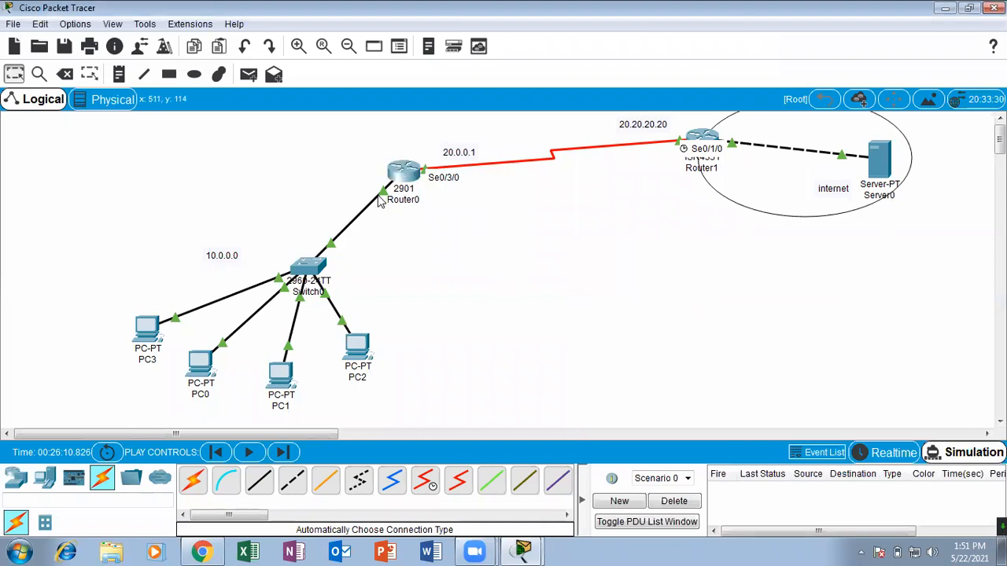
pyautogui.click(403, 173)
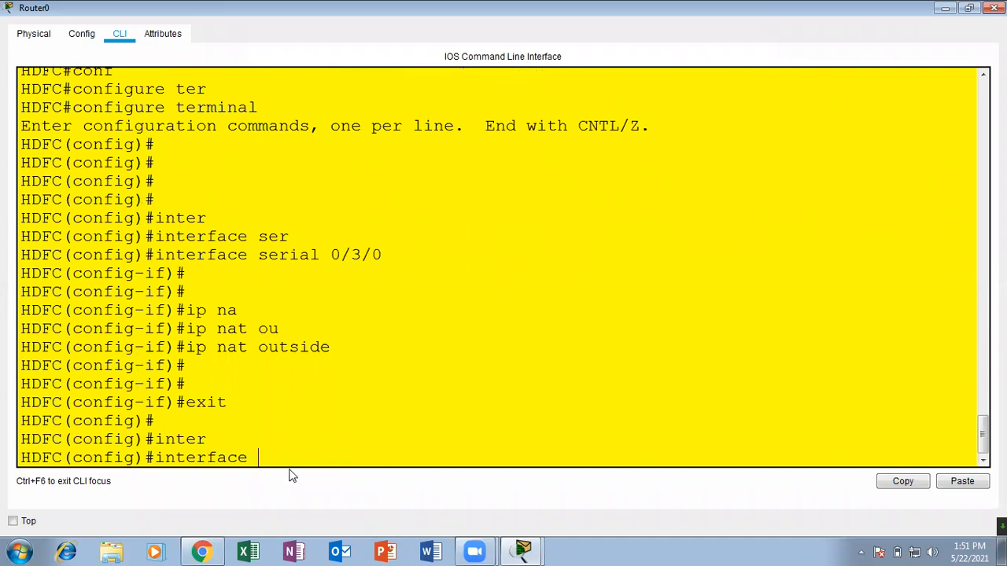
pyautogui.write('gi')
pyautogui.press('Tab')
pyautogui.write('0/0')
pyautogui.press('Return')
pyautogui.press('Return')
# Mark the gigabit interface as the NAT inside interface with ip nat inside, exit to global configuration mode, and minimize Router0's window.
pyautogui.write('ip na')
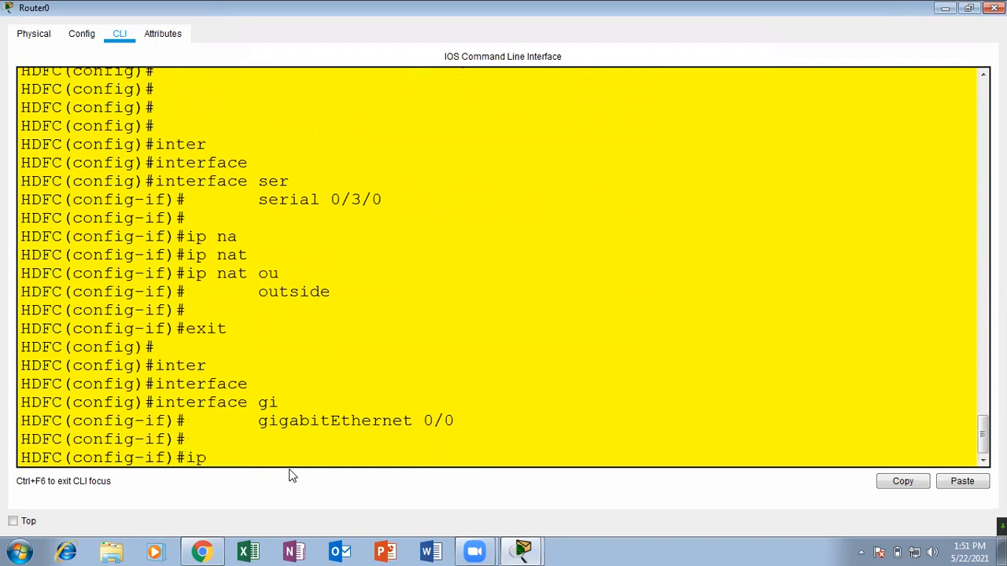
pyautogui.press('Tab')
pyautogui.write('in')
pyautogui.press('Tab')
pyautogui.press('Return')
pyautogui.press('Return')
pyautogui.press('Return')
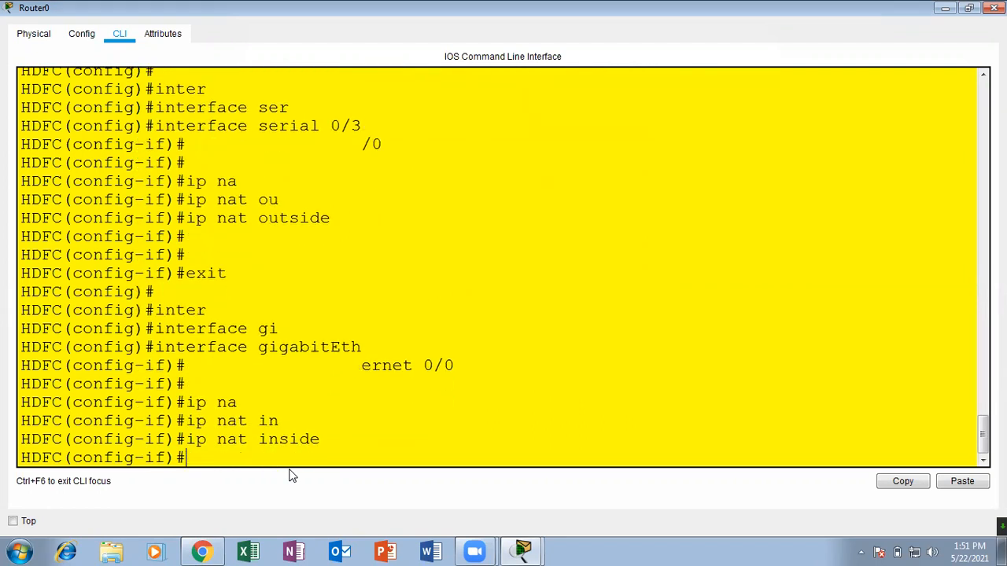
pyautogui.write('exit')
pyautogui.press('Return')
pyautogui.press('Return')
pyautogui.press('Return')
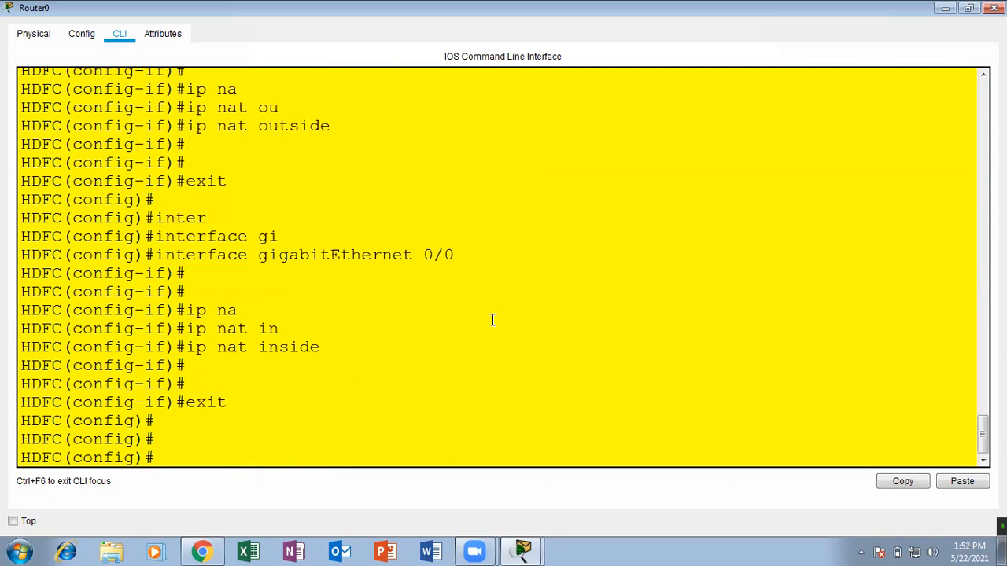
pyautogui.click(944, 8)
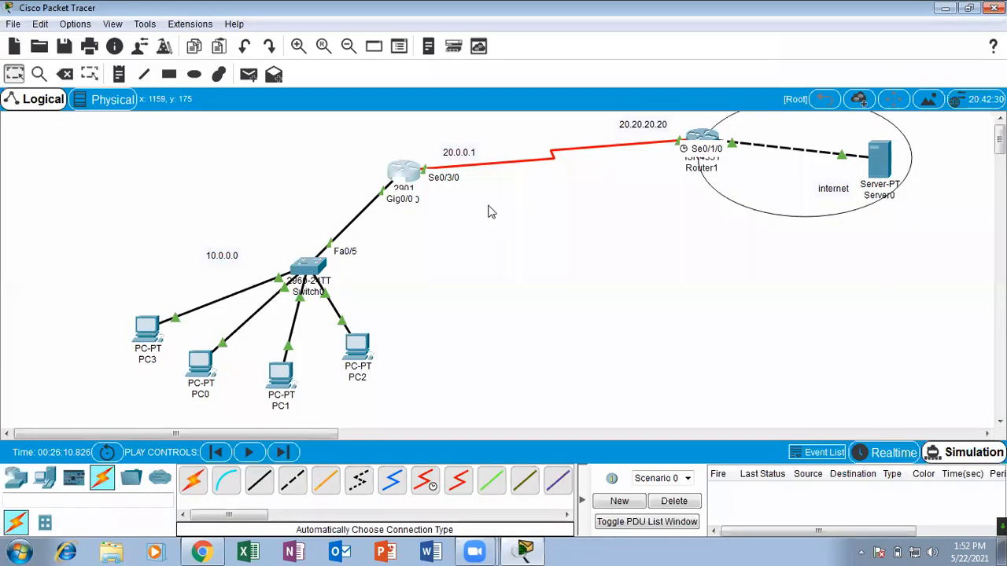
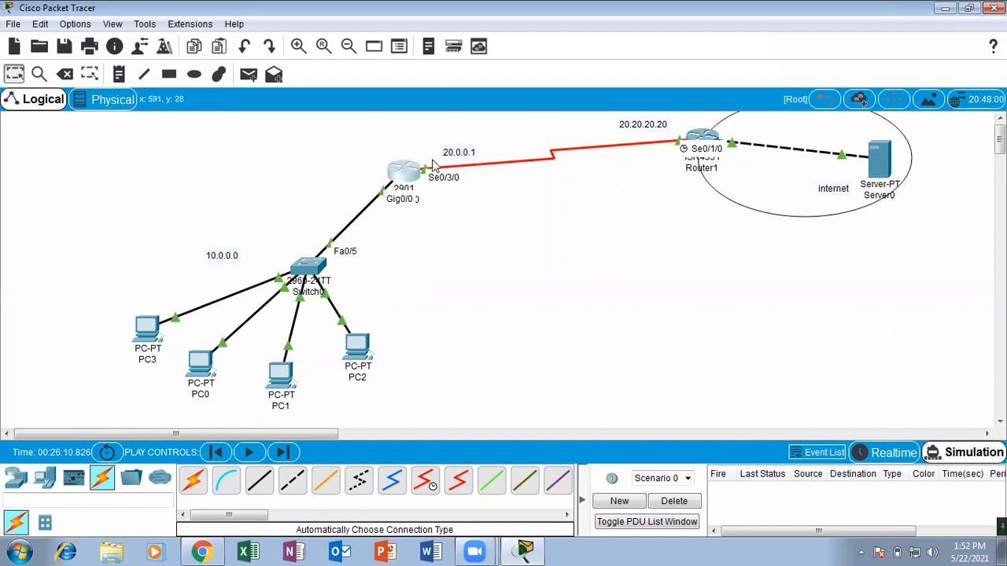
# Reopen Router0's command line, maximize its window, and bring up a fresh global configuration prompt.
pyautogui.click(411, 175)
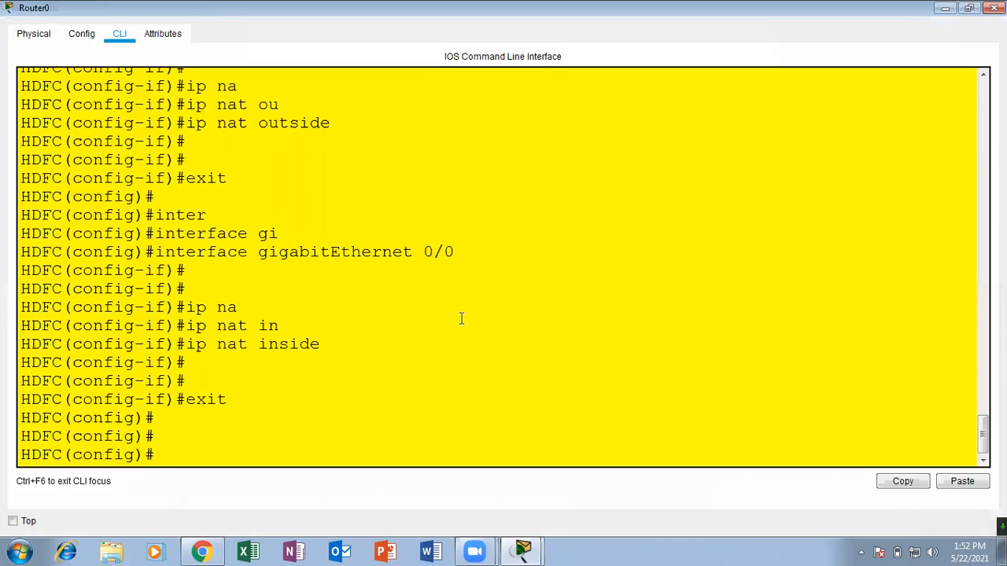
pyautogui.click(675, 72)
pyautogui.click(259, 420)
pyautogui.press('Return')
pyautogui.press('Return')
pyautogui.press('Return')
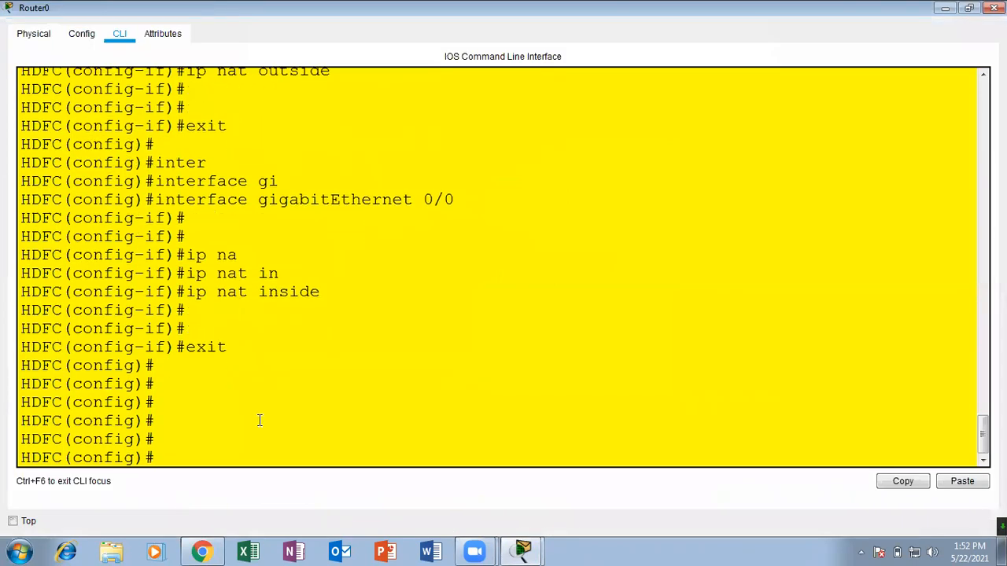
pyautogui.write('conf')
pyautogui.press('Tab')
pyautogui.write('ter')
pyautogui.press('Tab')
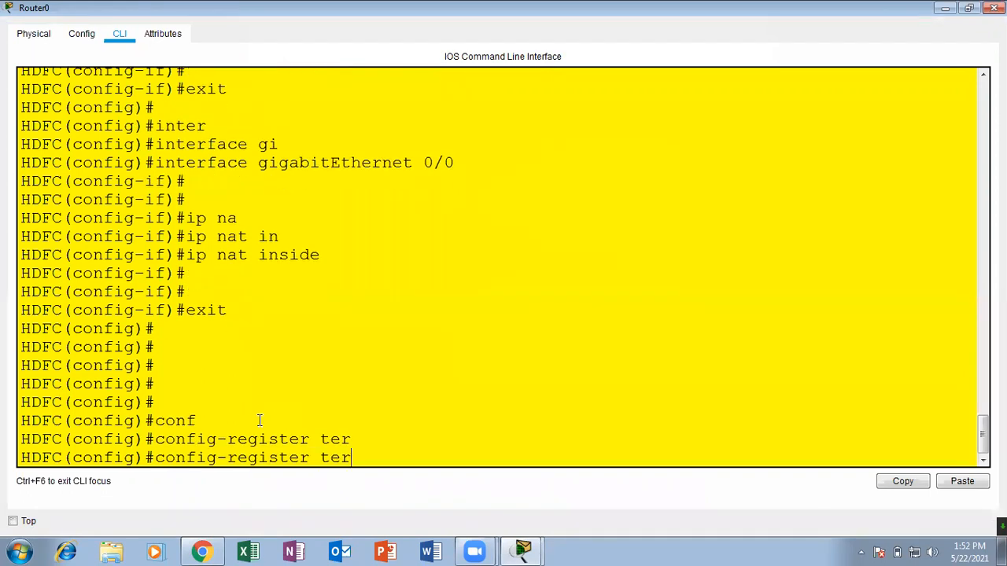
pyautogui.press('BackSpace')
pyautogui.press('BackSpace')
pyautogui.press('BackSpace')
pyautogui.press('BackSpace')
pyautogui.press('BackSpace')
pyautogui.press('BackSpace')
pyautogui.press('BackSpace')
pyautogui.press('BackSpace')
pyautogui.press('BackSpace')
pyautogui.press('BackSpace')
pyautogui.press('BackSpace')
pyautogui.press('BackSpace')
pyautogui.press('BackSpace')
pyautogui.press('BackSpace')
pyautogui.press('BackSpace')
pyautogui.press('BackSpace')
pyautogui.press('BackSpace')
pyautogui.press('BackSpace')
# Begin an access-list command, list its available number ranges, and check the PAT example slide in Chrome before returning to Router0.
pyautogui.write('acc')
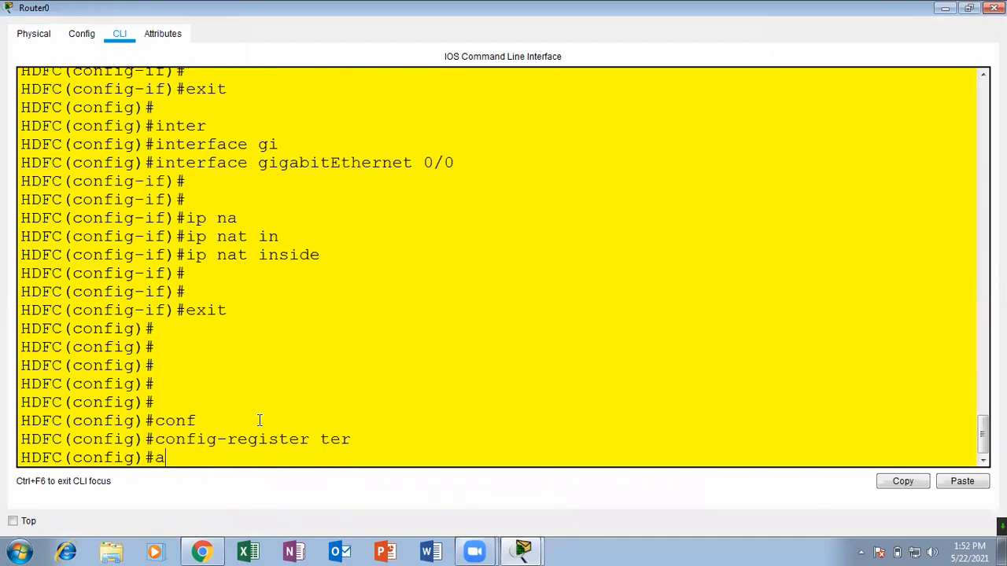
pyautogui.press('Tab')
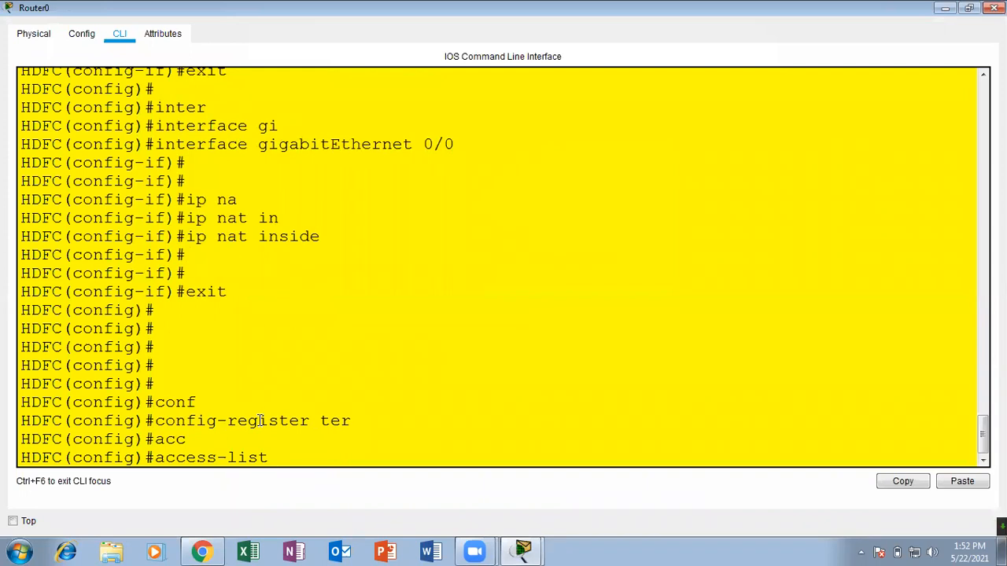
pyautogui.write('?')
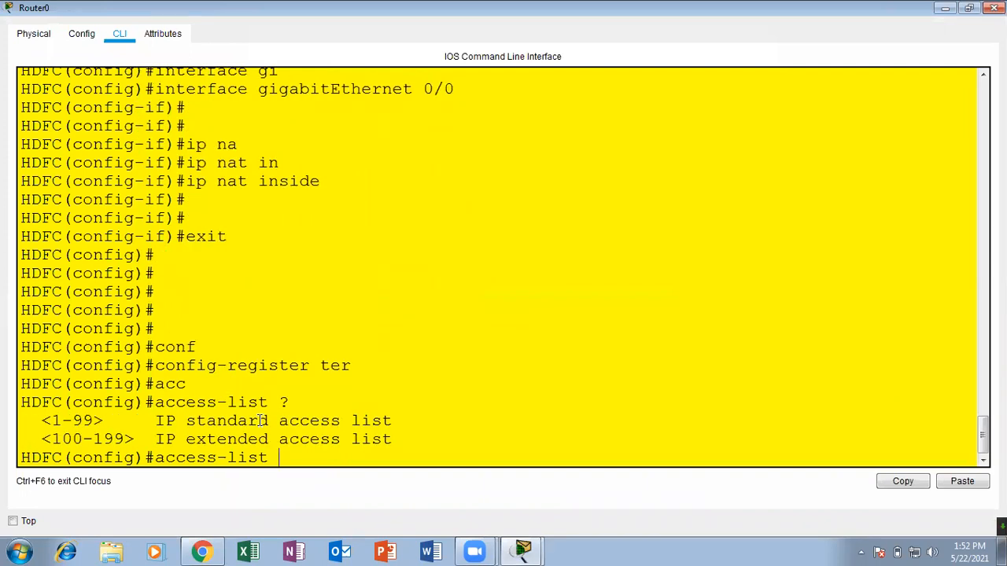
pyautogui.moveTo(227, 457); pyautogui.dragTo(280, 457)
pyautogui.click(216, 551)
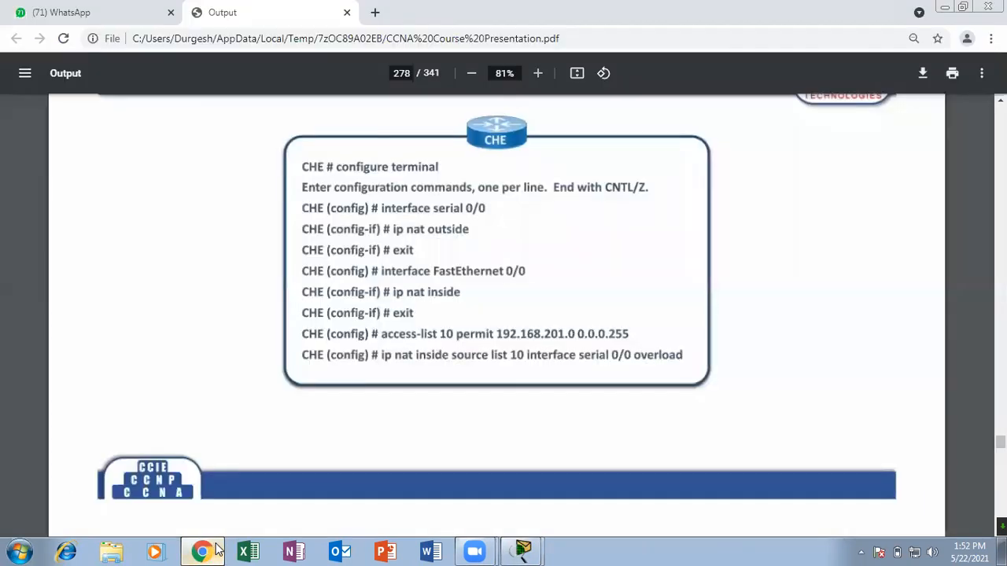
pyautogui.click(217, 550)
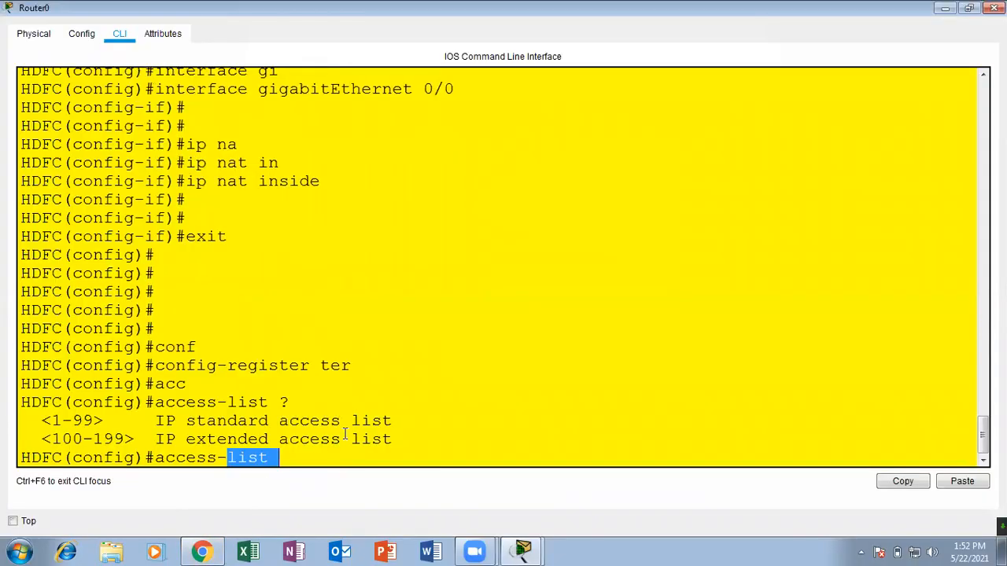
pyautogui.click(339, 453)
# Extend the command to access-list 10 permit 10.0.0.0, listing the available options after permit and after the network address.
pyautogui.write('1')
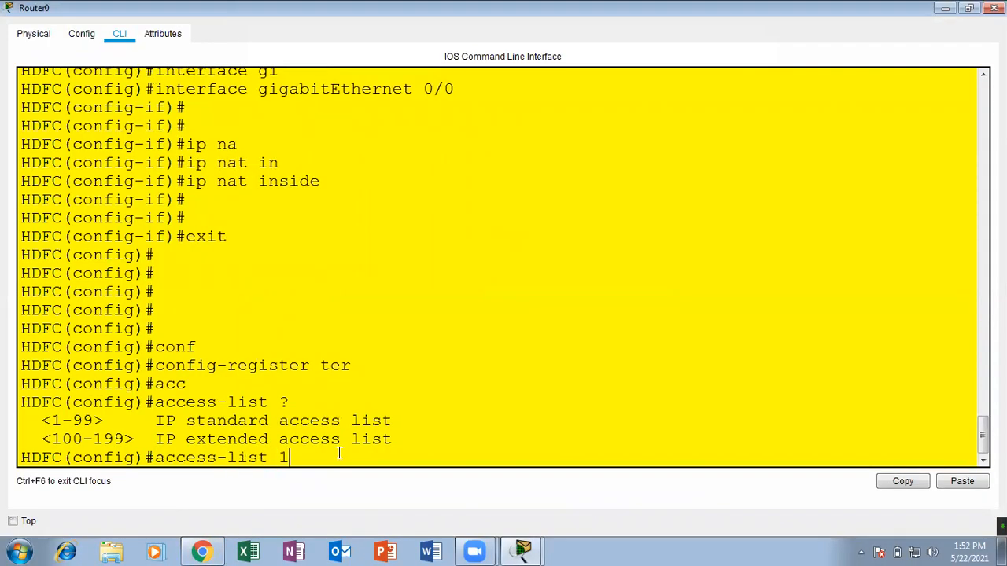
pyautogui.write('0 pe')
pyautogui.press('Tab')
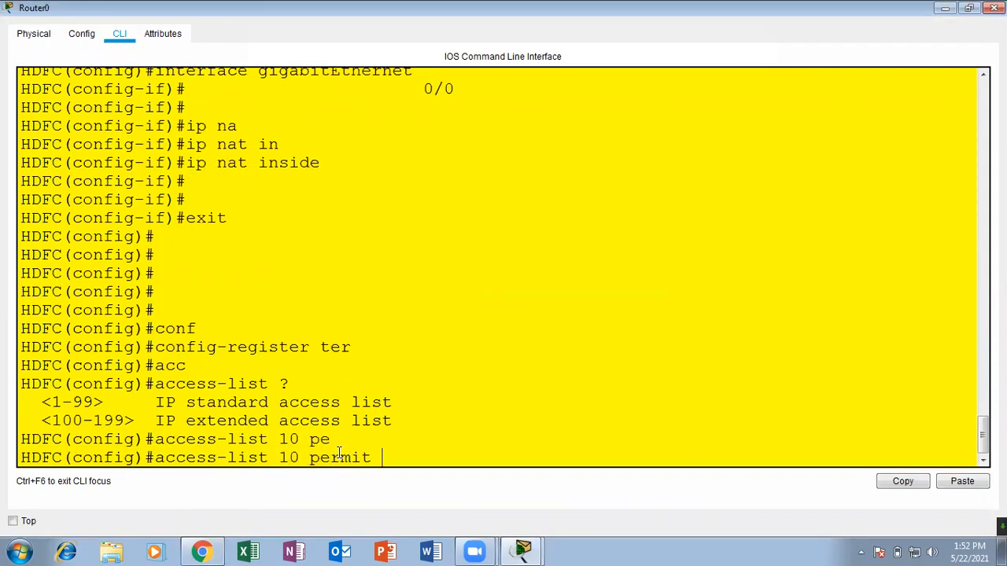
pyautogui.write('?')
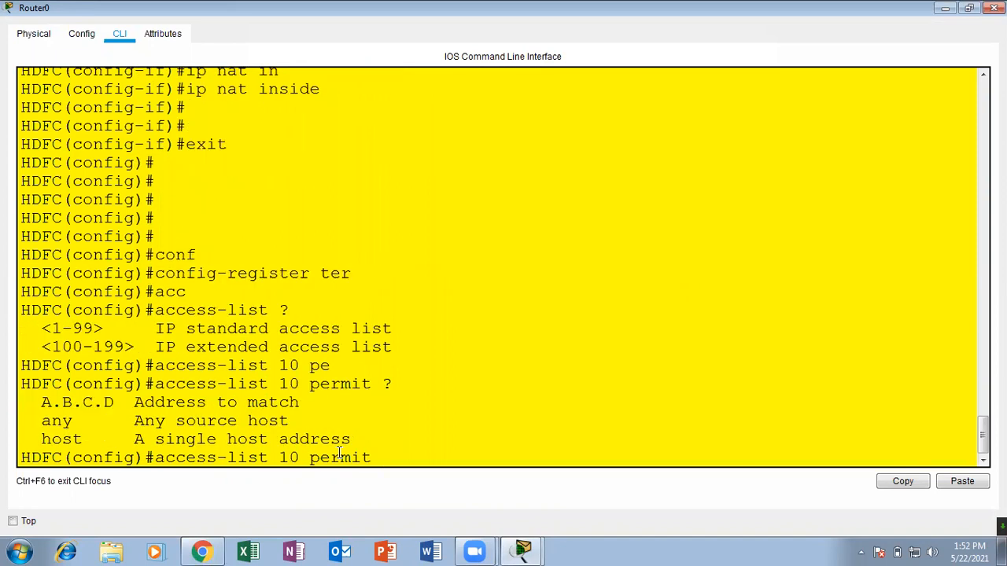
pyautogui.write('10.0.0.0 ?')
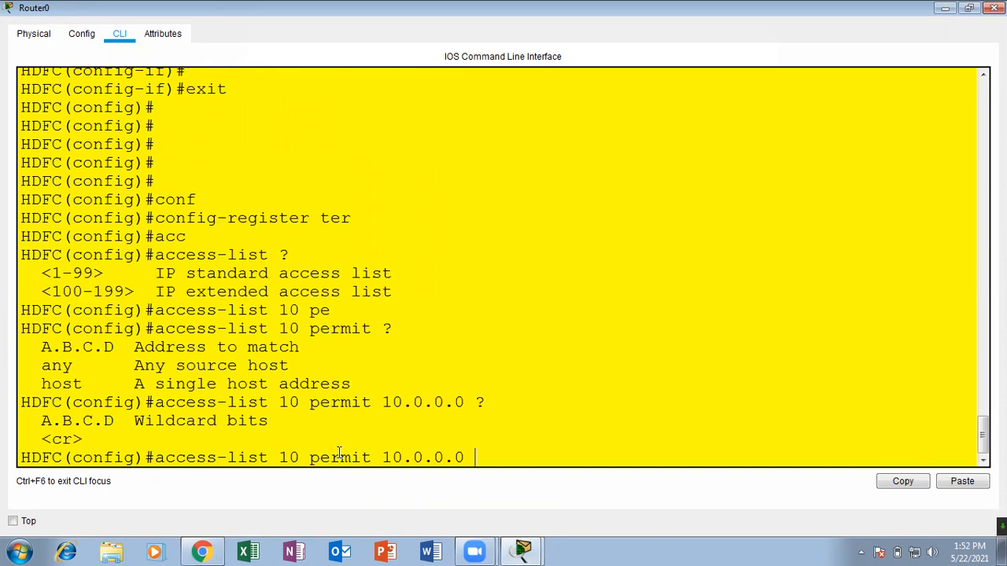
pyautogui.write('0.2552')
# Complete the access list 10 permit rule with wildcard mask 0.255.255.255 and submit it.
pyautogui.press('BackSpace')
pyautogui.write('.255.255')
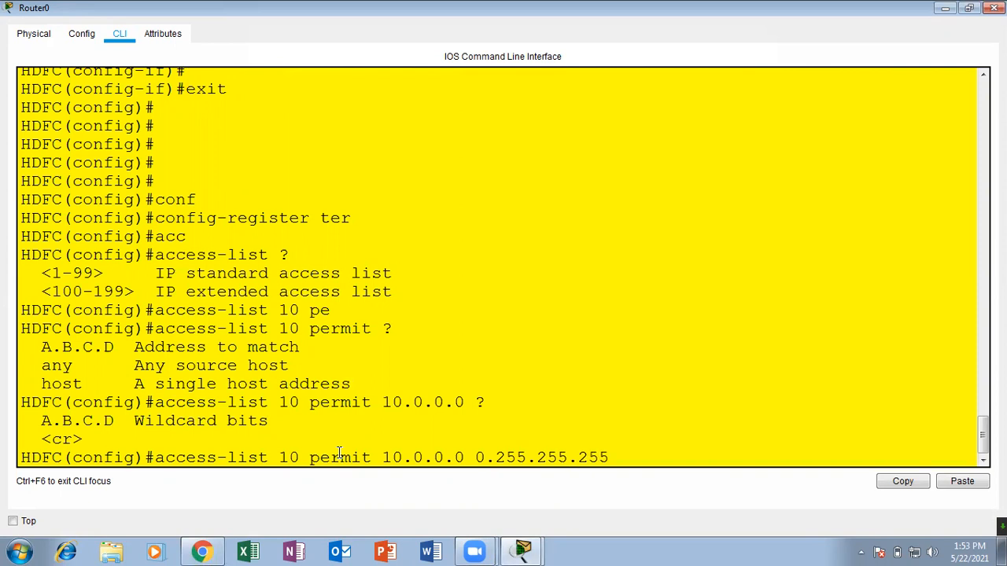
pyautogui.moveTo(385, 457)
pyautogui.mouseDown()
pyautogui.moveTo(472, 457)
pyautogui.moveTo(382, 457)
pyautogui.mouseUp()
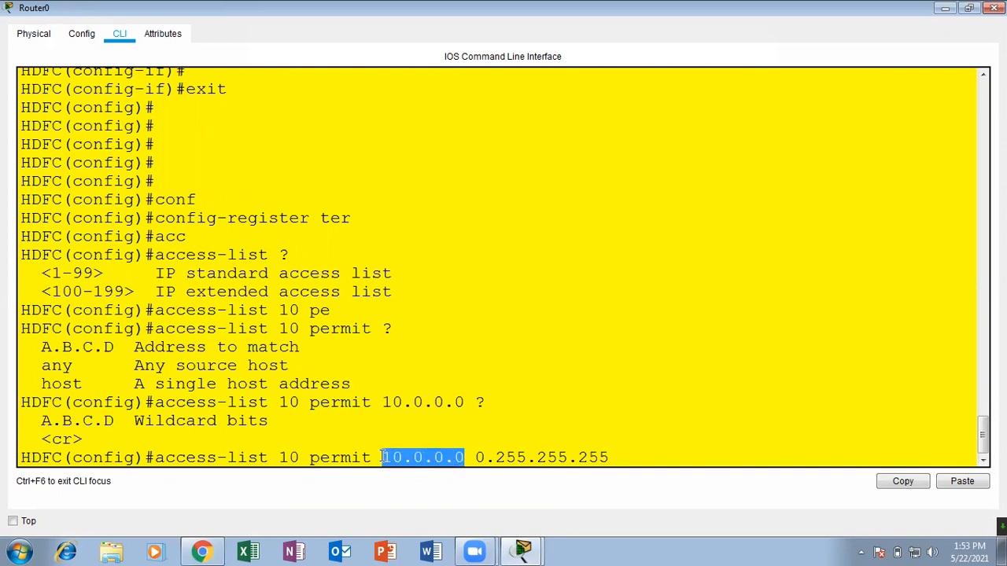
pyautogui.click(616, 459)
pyautogui.press('Return')
pyautogui.press('Return')
pyautogui.press('Return')
pyautogui.press('Return')
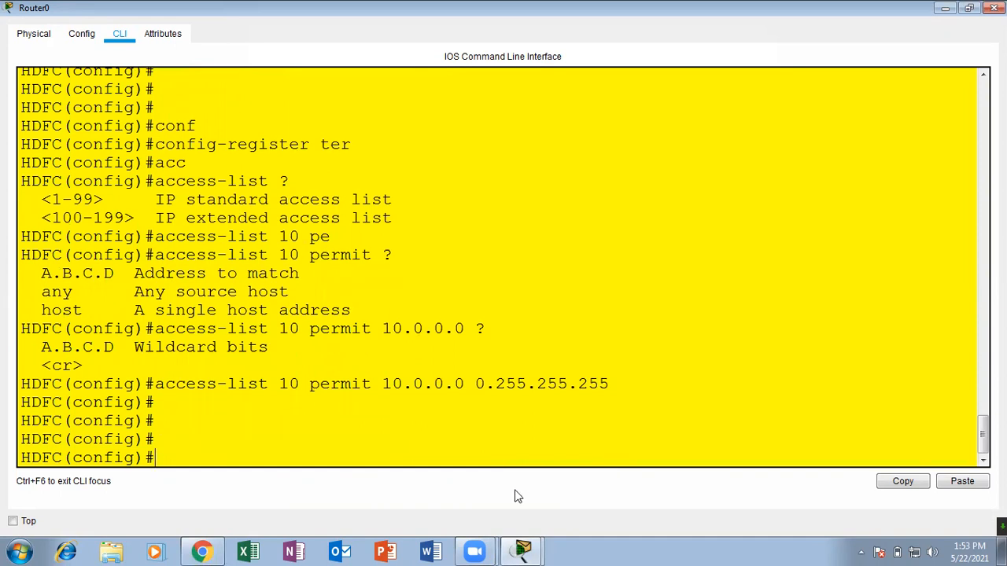
# Review the PAT example slide in Chrome, return to Router0, and begin the ip nat inside command with its options listed.
pyautogui.click(220, 545)
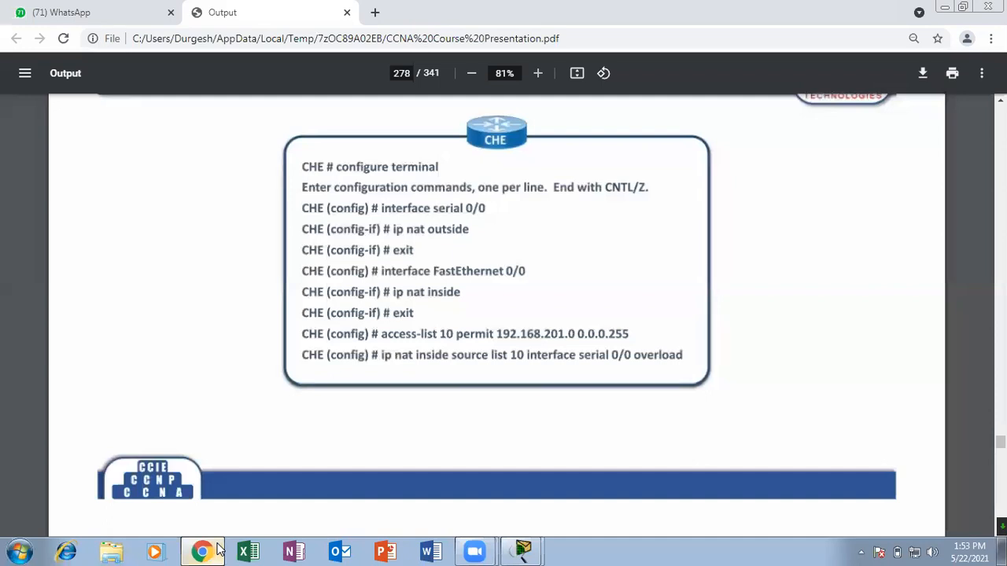
pyautogui.click(218, 549)
pyautogui.write('ip')
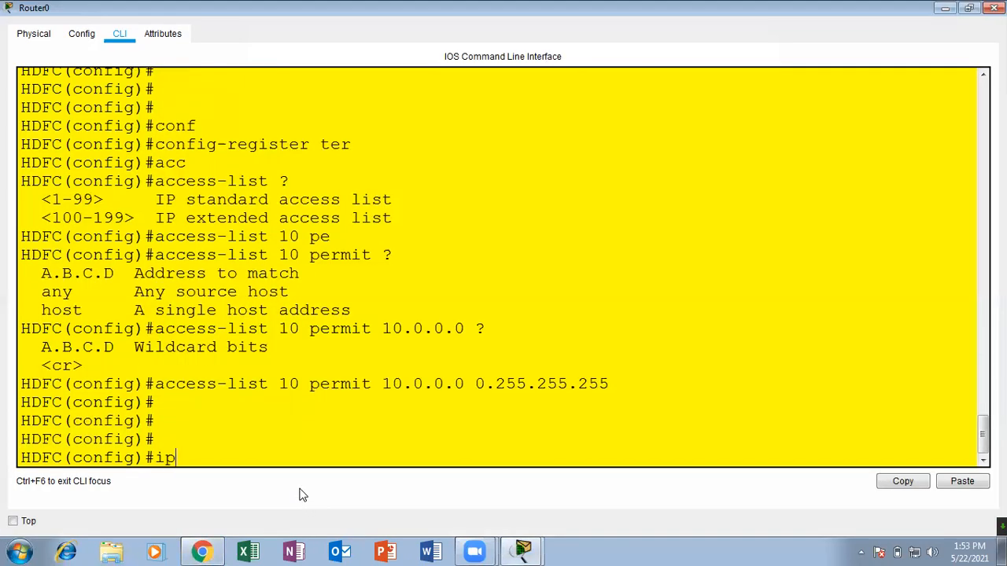
pyautogui.write(' nat')
pyautogui.press('Tab')
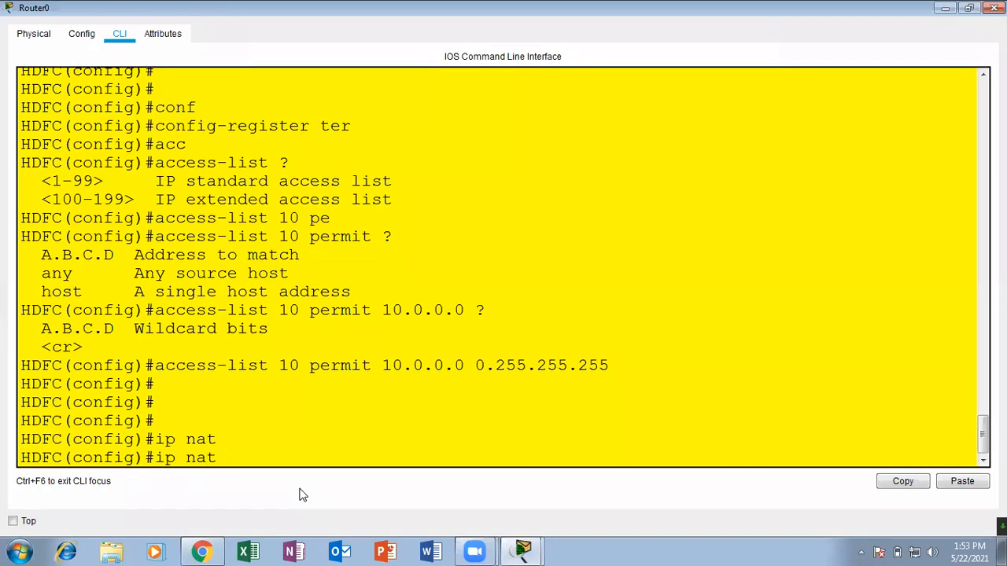
pyautogui.write('in')
pyautogui.press('Tab')
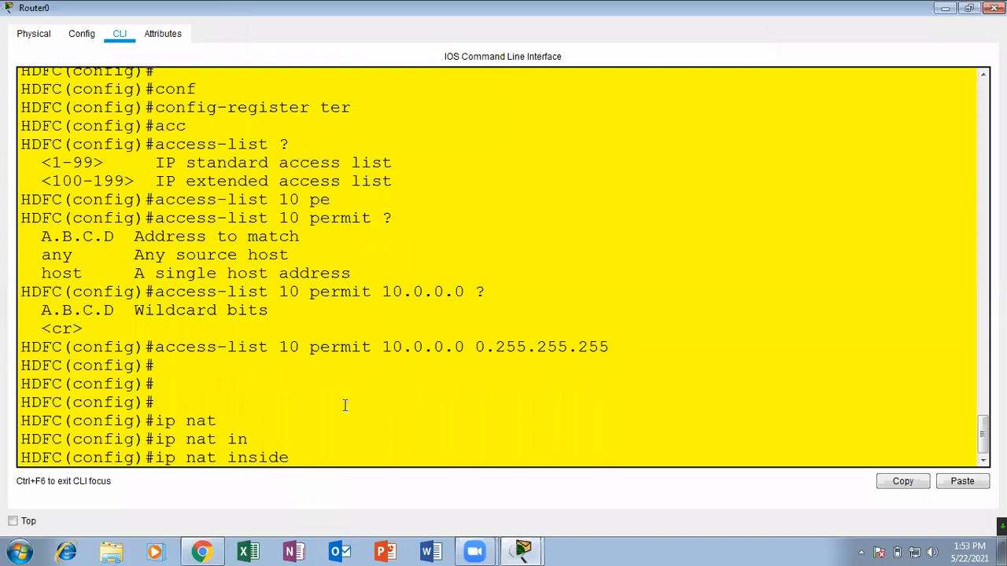
pyautogui.write('?')
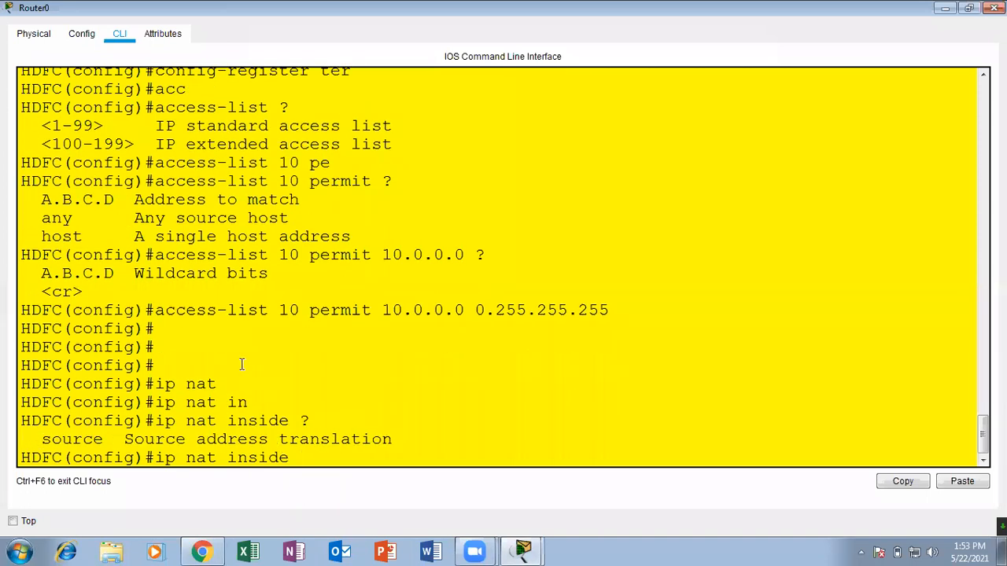
# Check the number of the new access list and extend the NAT command with source list 10.
pyautogui.doubleClick(289, 310)
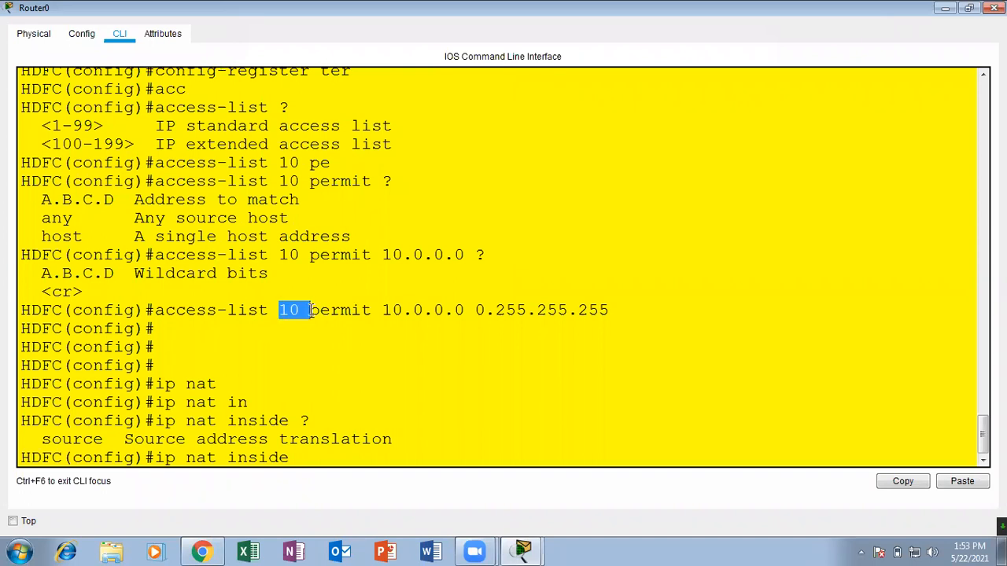
pyautogui.click(296, 456)
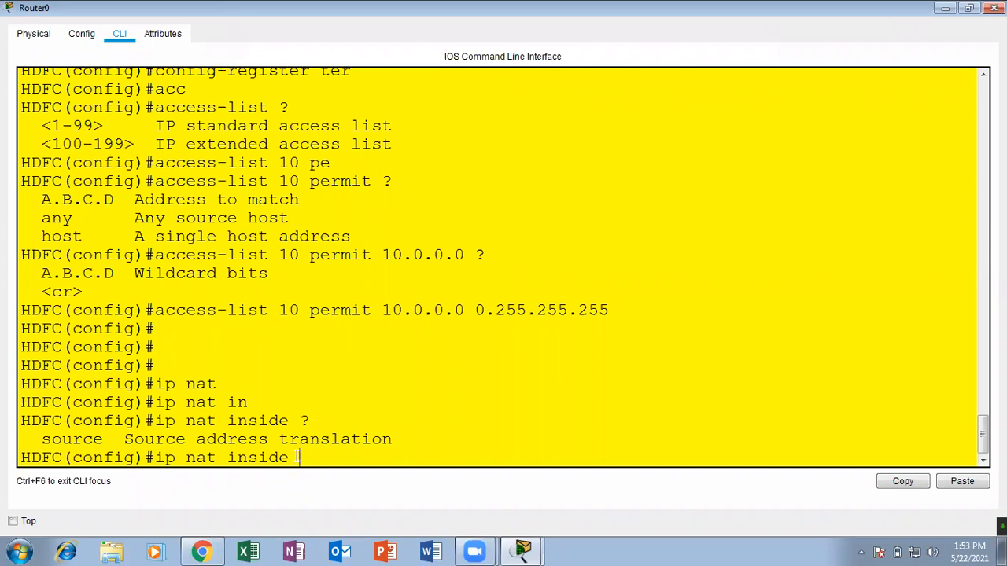
pyautogui.write('so')
pyautogui.press('Tab')
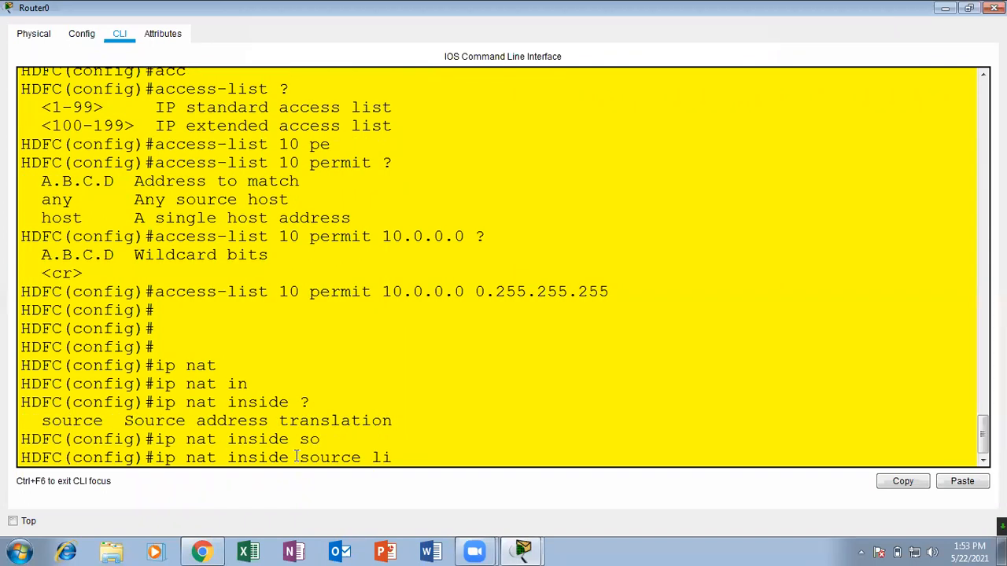
pyautogui.write('li')
pyautogui.press('Tab')
pyautogui.write('1')
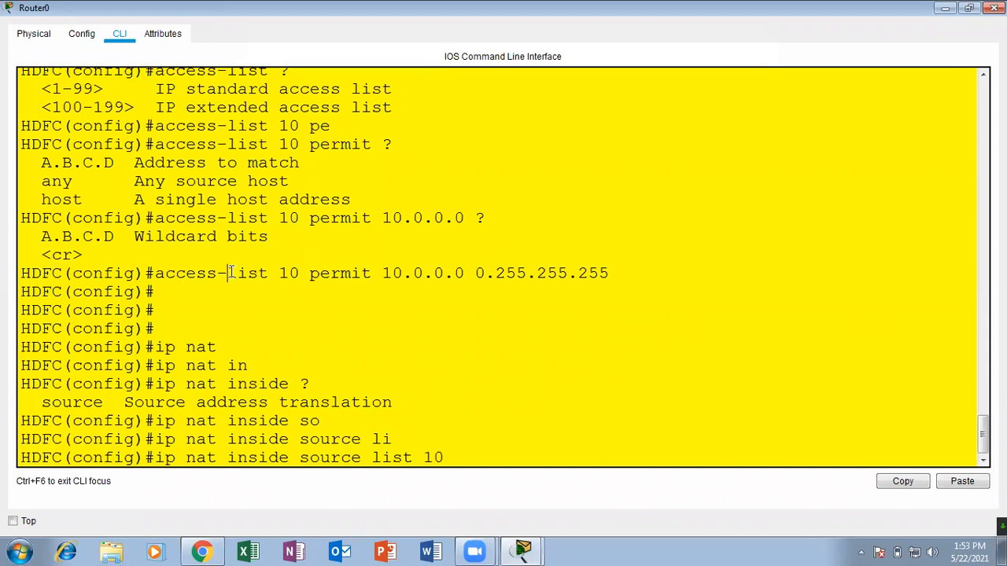
# Review the list number and permitted network, list the options after source list 10, and recheck the example slide in Chrome.
pyautogui.moveTo(229, 273); pyautogui.dragTo(299, 273)
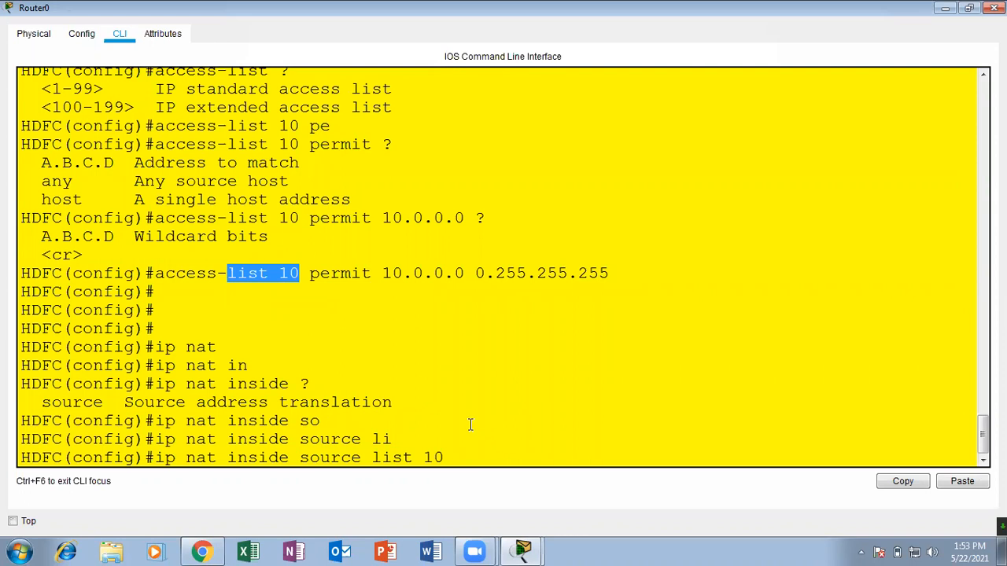
pyautogui.moveTo(384, 273)
pyautogui.mouseDown()
pyautogui.moveTo(459, 274)
pyautogui.moveTo(383, 273)
pyautogui.mouseUp()
pyautogui.click(459, 275)
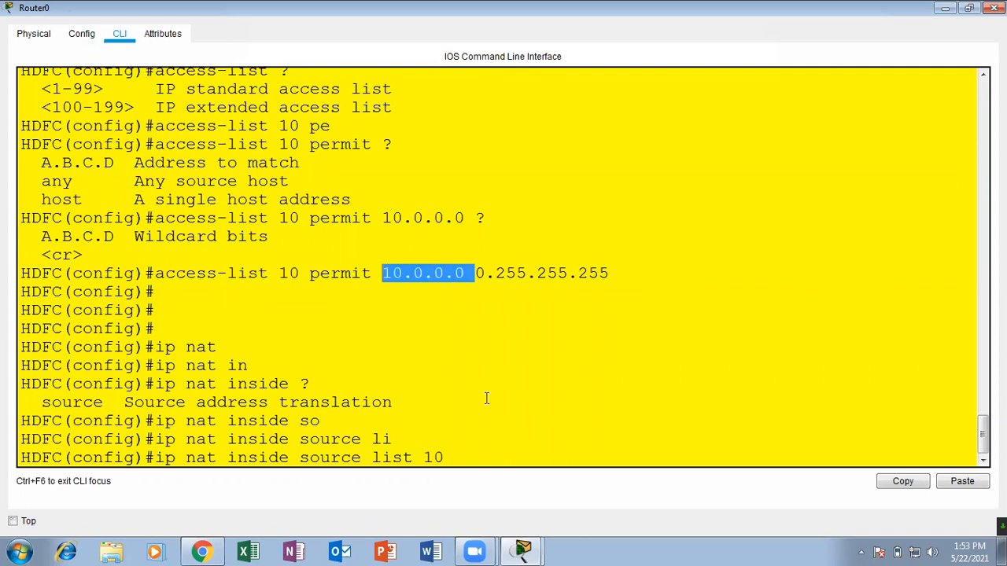
pyautogui.click(459, 462)
pyautogui.write('?')
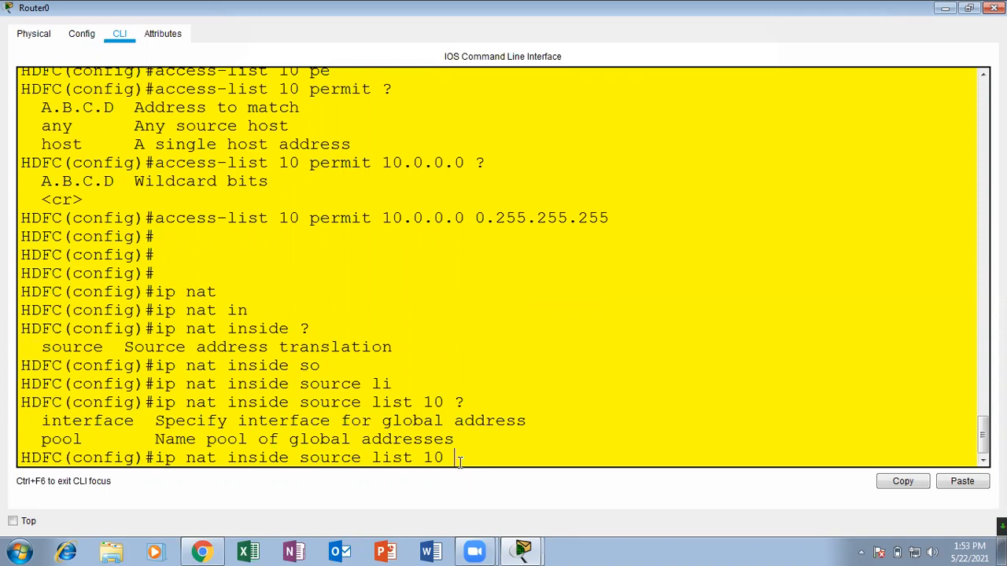
pyautogui.click(211, 550)
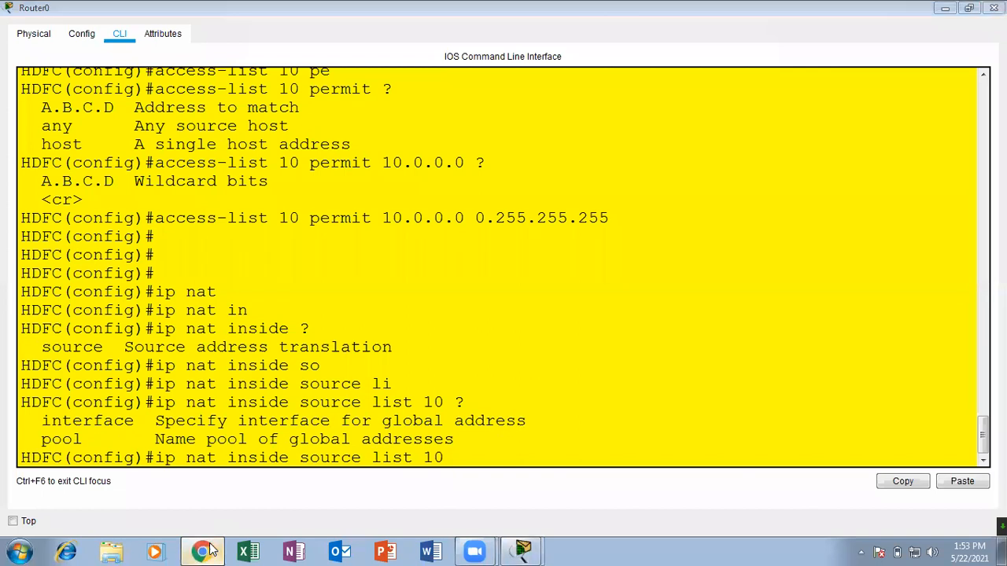
pyautogui.click(210, 549)
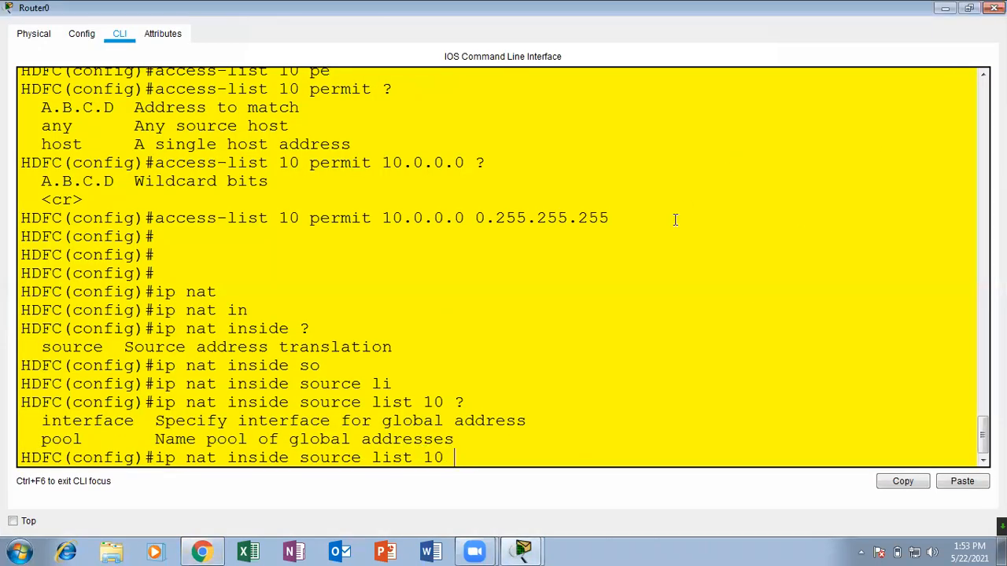
# Extend the NAT command with interface serial 0/0, listing the available interface types along the way.
pyautogui.write('in')
pyautogui.press('Tab')
pyautogui.write('?')
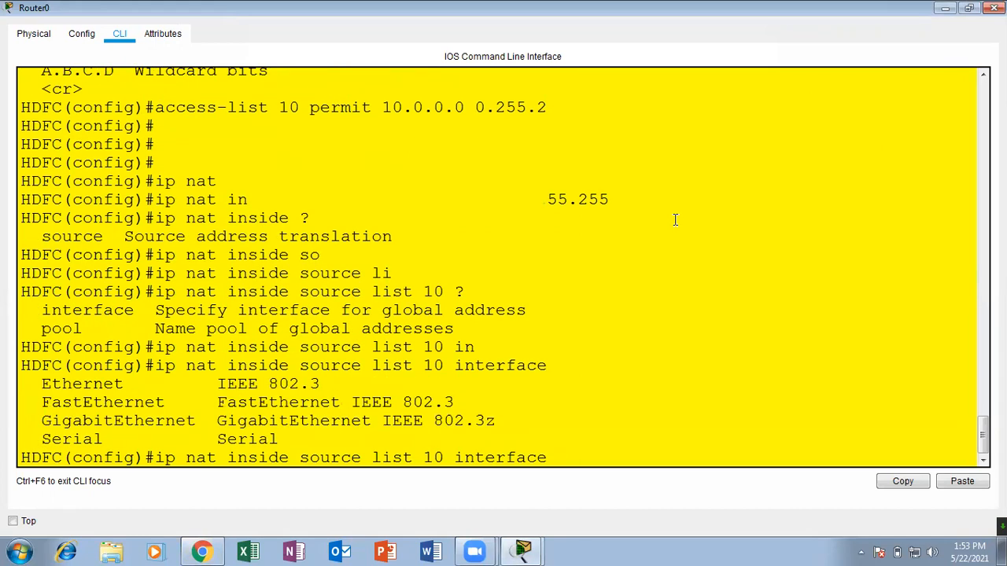
pyautogui.write('ser')
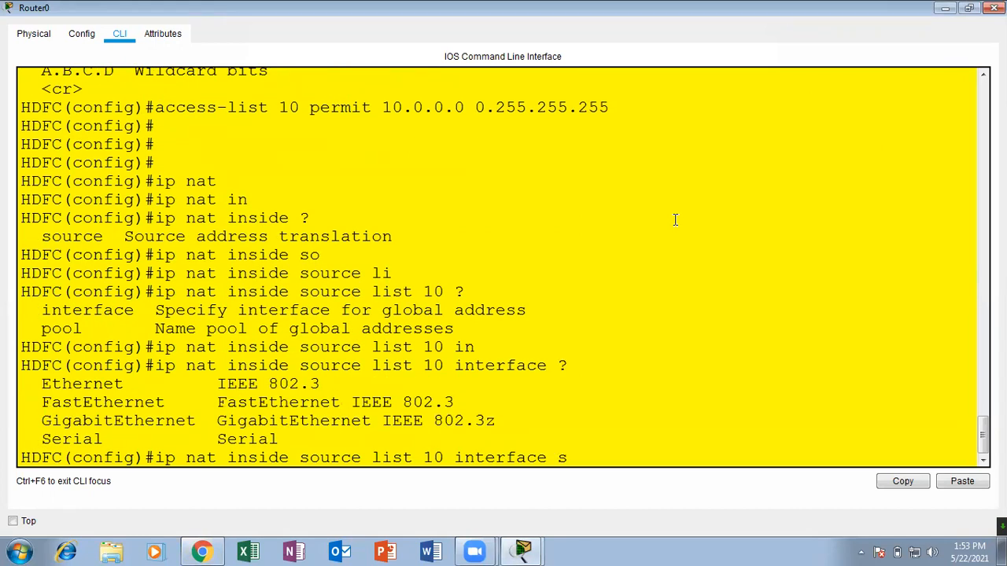
pyautogui.press('Tab')
pyautogui.write('0/')
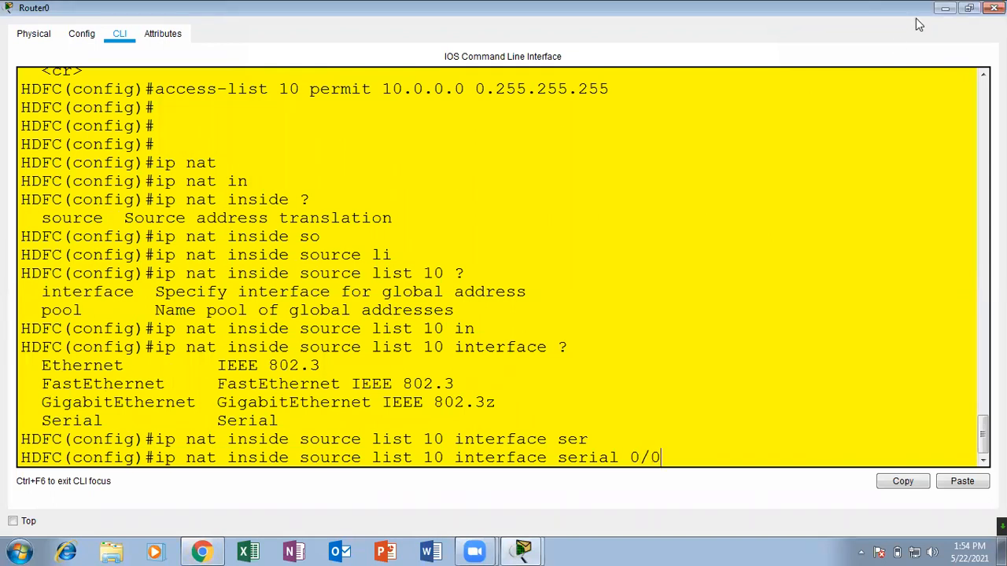
# Check Router0's serial port label in the topology and return to its maximized command line.
pyautogui.click(945, 8)
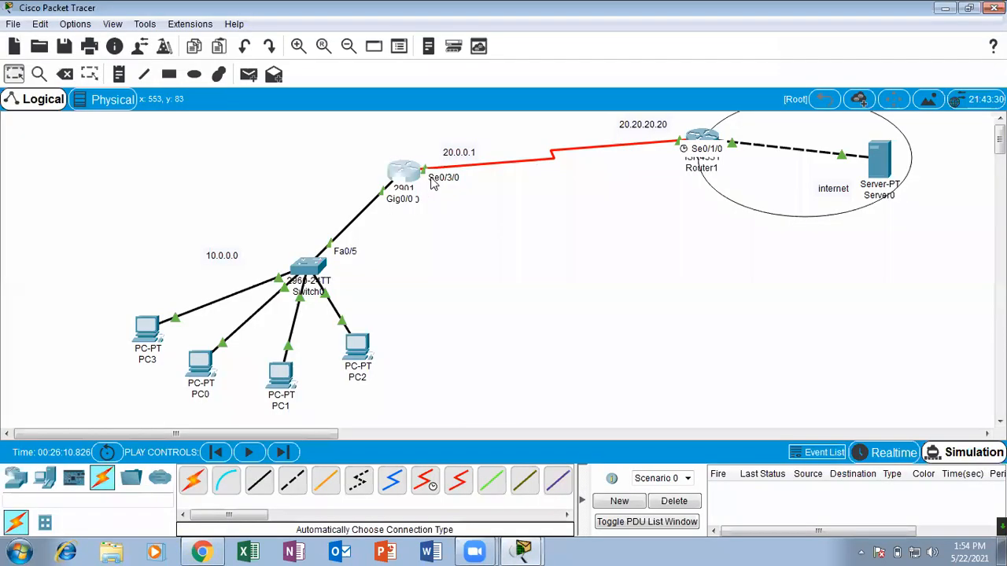
pyautogui.click(405, 171)
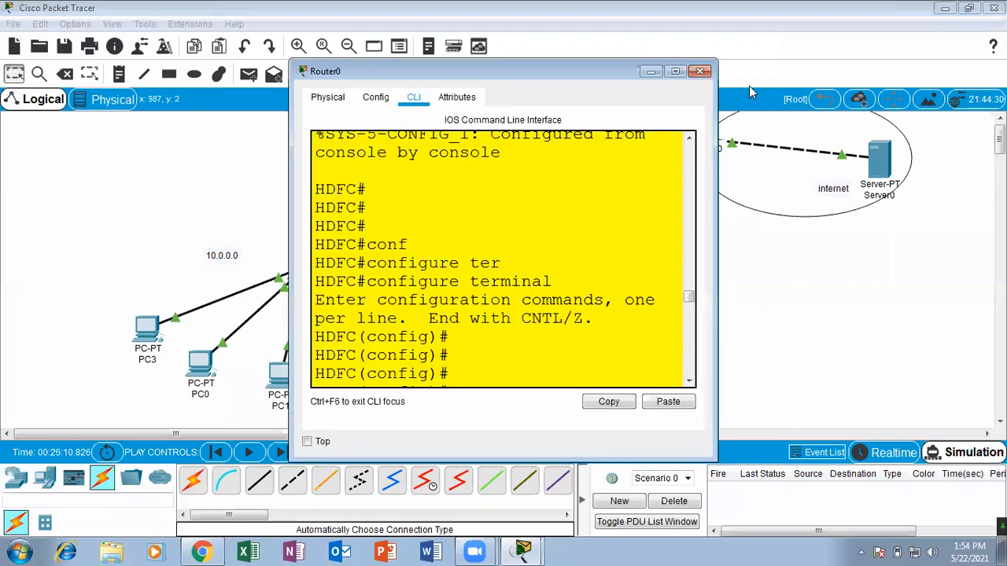
pyautogui.click(675, 72)
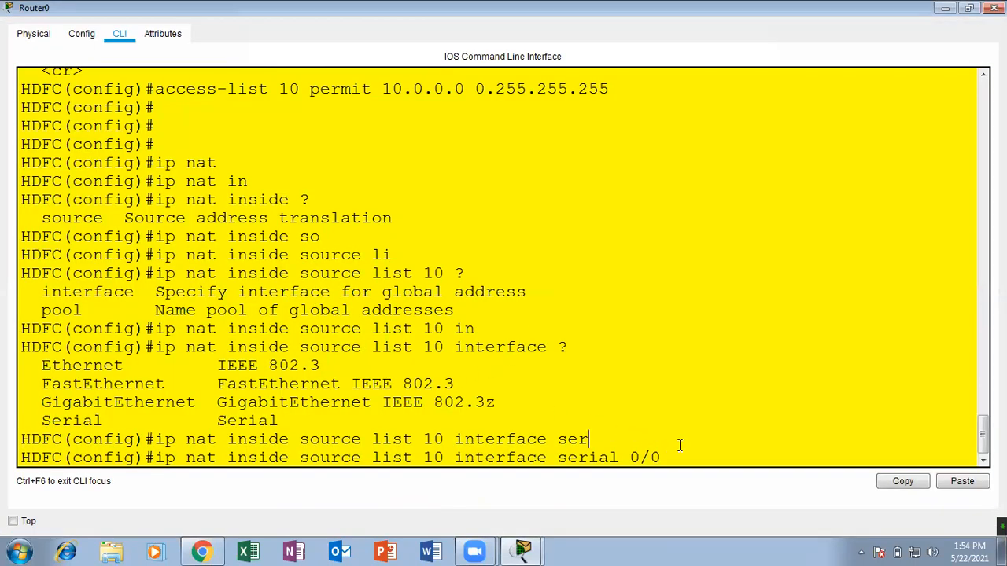
# Complete the NAT command's interface as serial 0/3/0, list the remaining options, and append overload.
pyautogui.write('3/0')
pyautogui.write(' ?')
pyautogui.write('ov')
pyautogui.press('Tab')
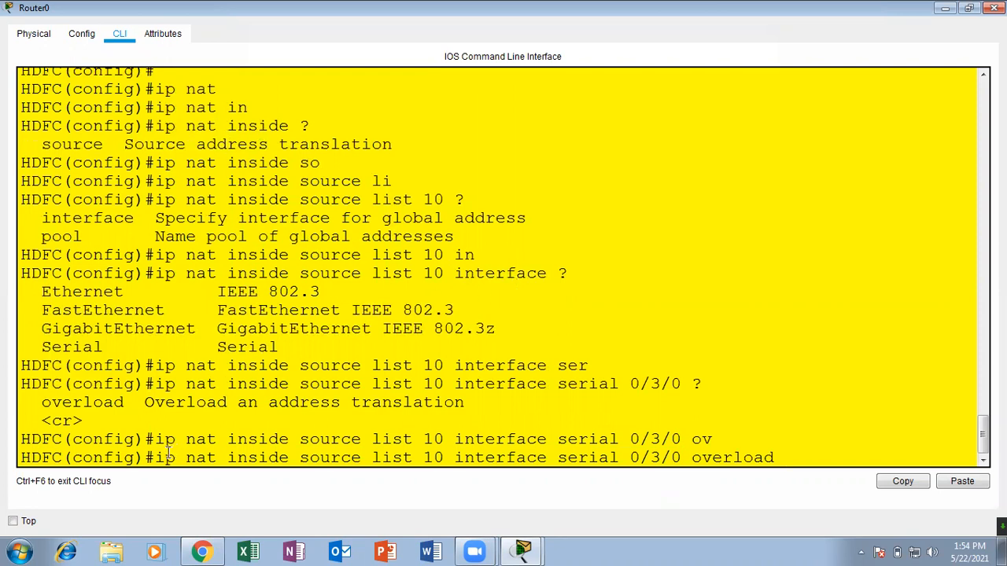
# Review the parts of the NAT command: inside source, list 10, interface serial 0/3/0 and overload.
pyautogui.moveTo(157, 457); pyautogui.dragTo(287, 457)
pyautogui.click(227, 458)
pyautogui.click(225, 456)
pyautogui.moveTo(228, 457)
pyautogui.mouseDown()
pyautogui.moveTo(320, 457)
pyautogui.moveTo(228, 456)
pyautogui.mouseUp()
pyautogui.click(283, 456)
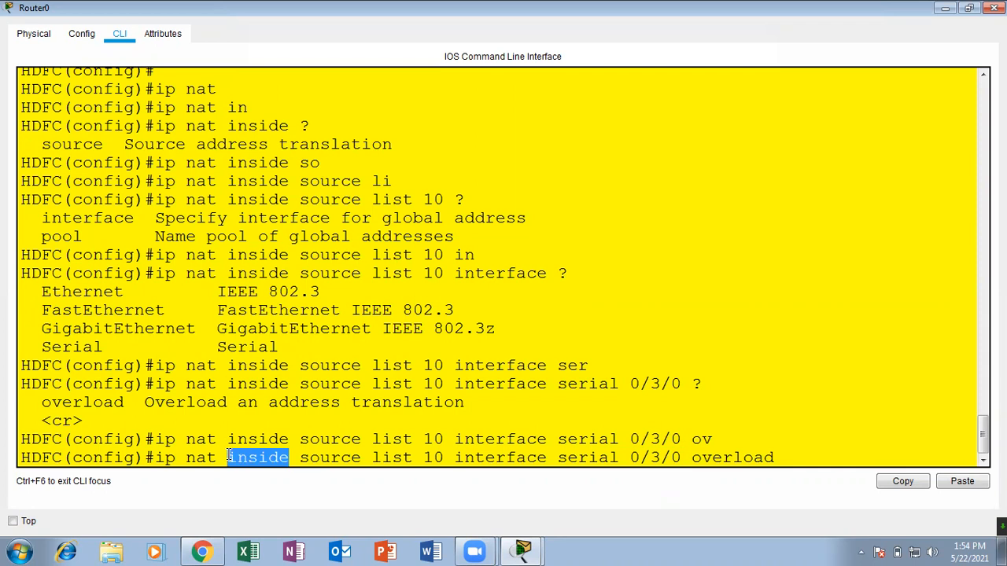
pyautogui.click(275, 463)
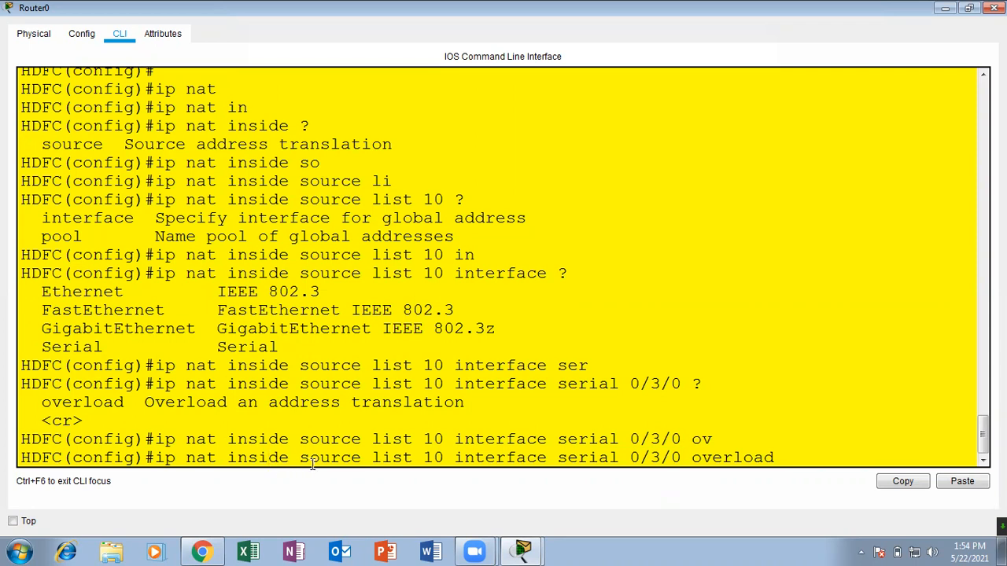
pyautogui.moveTo(360, 458); pyautogui.dragTo(785, 458)
pyautogui.click(466, 460)
pyautogui.click(632, 457)
pyautogui.moveTo(558, 458); pyautogui.dragTo(682, 459)
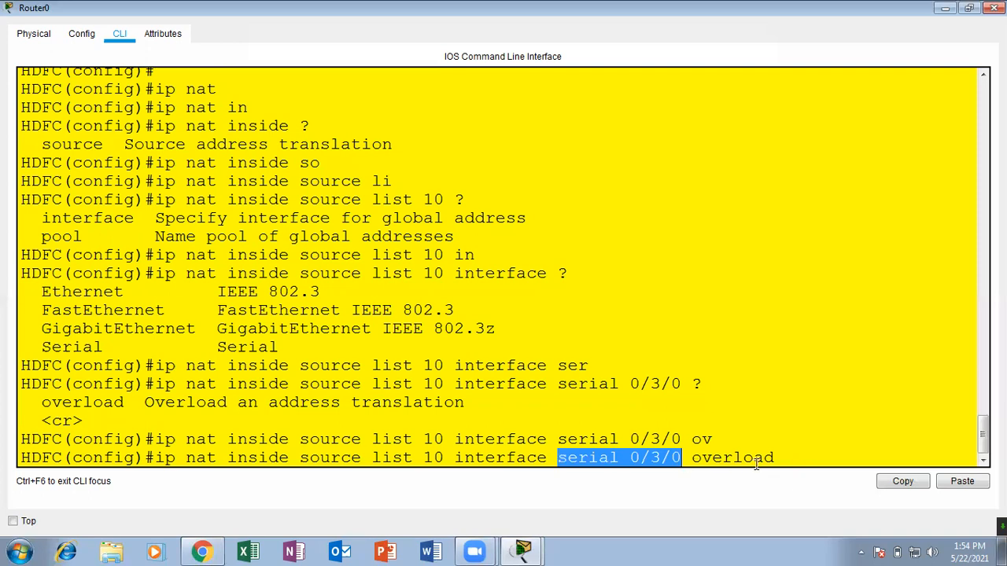
# Apply the NAT overload command and return to privileged EXEC mode.
pyautogui.click(791, 458)
pyautogui.press('Return')
pyautogui.press('Return')
pyautogui.press('Return')
pyautogui.press('Return')
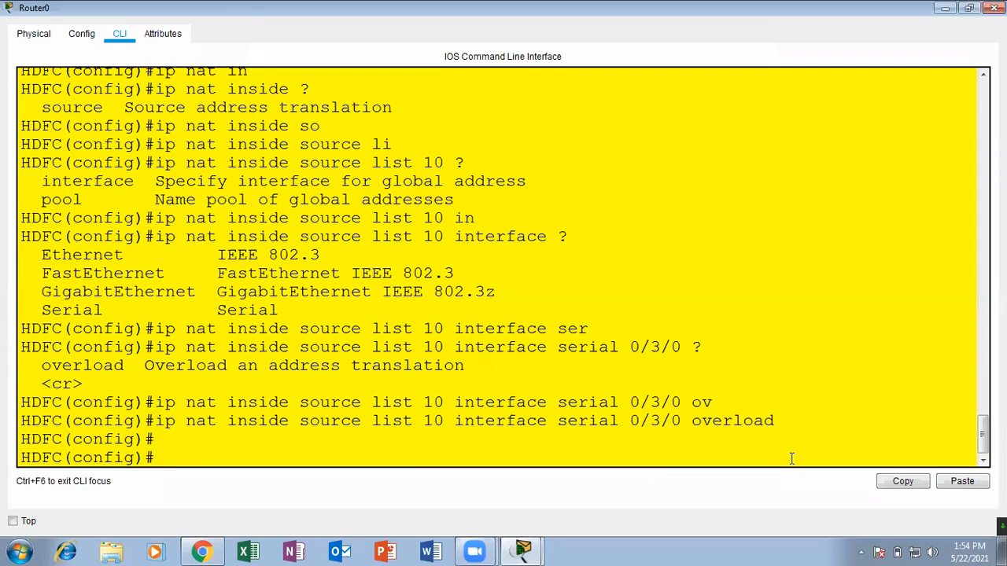
pyautogui.hotkey('ctrl', 'z')
pyautogui.press('Return')
pyautogui.press('Return')
pyautogui.press('Return')
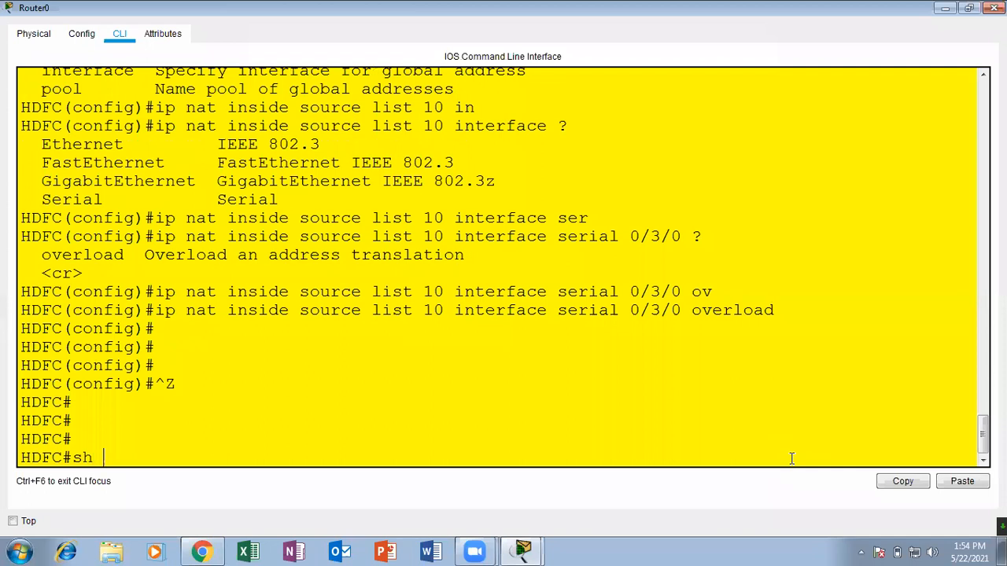
# Run sh ip nat translations to check Router0's NAT translation table.
pyautogui.write('t')
pyautogui.press('Tab')
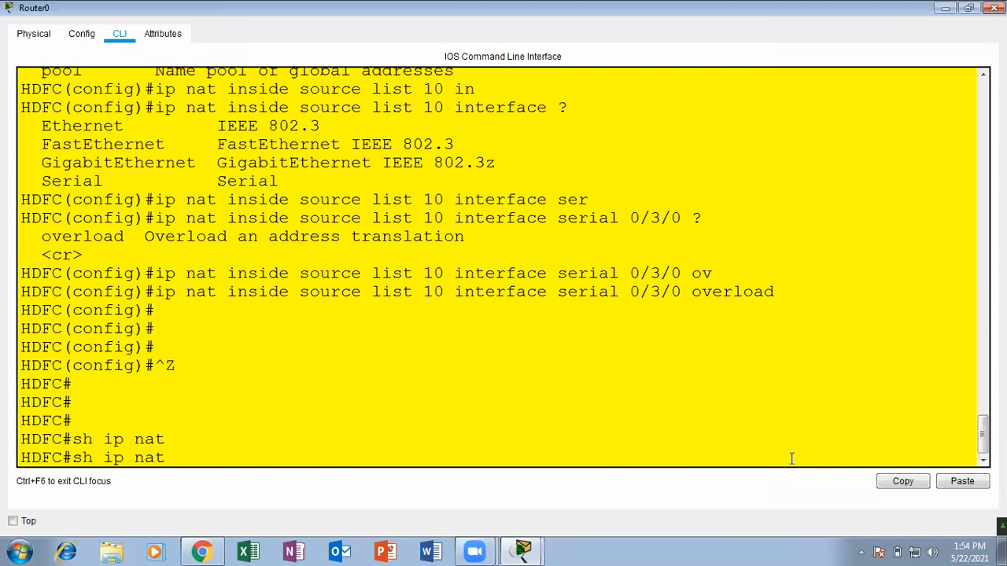
pyautogui.write('tr')
pyautogui.press('Tab')
pyautogui.press('Return')
pyautogui.press('Return')
pyautogui.press('Return')
pyautogui.press('Return')
pyautogui.press('Return')
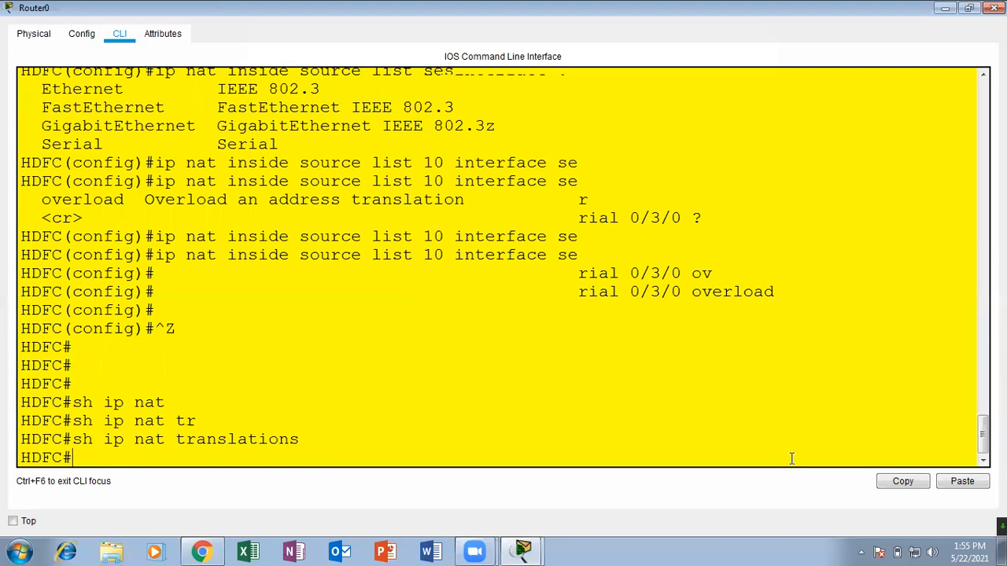
pyautogui.press('Return')
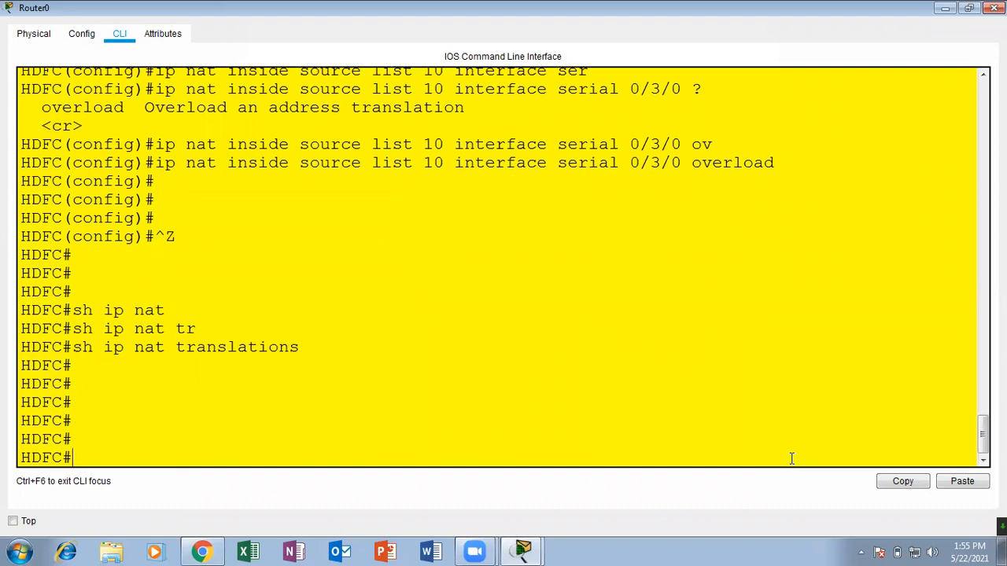
# Show the running configuration and page through it to the NAT and access-list 10 entries.
pyautogui.write('sh run')
pyautogui.press('Tab')
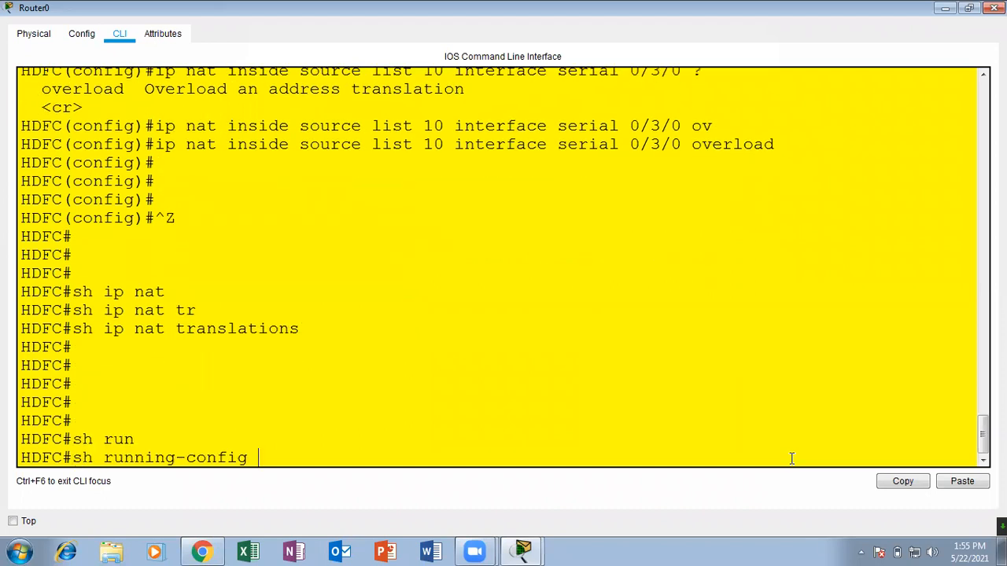
pyautogui.press('Return')
pyautogui.press('Return')
pyautogui.press('Return')
pyautogui.press('Return')
pyautogui.press('Return')
pyautogui.press('Return')
pyautogui.press('Return')
pyautogui.press('Return')
pyautogui.press('Return')
pyautogui.press('Return')
pyautogui.press('Return')
pyautogui.press('Return')
pyautogui.press('Return')
pyautogui.press('Return')
pyautogui.press('Return')
pyautogui.press('Return')
pyautogui.press('Return')
pyautogui.press('Return')
pyautogui.press('Return')
pyautogui.press('Return')
pyautogui.press('Return')
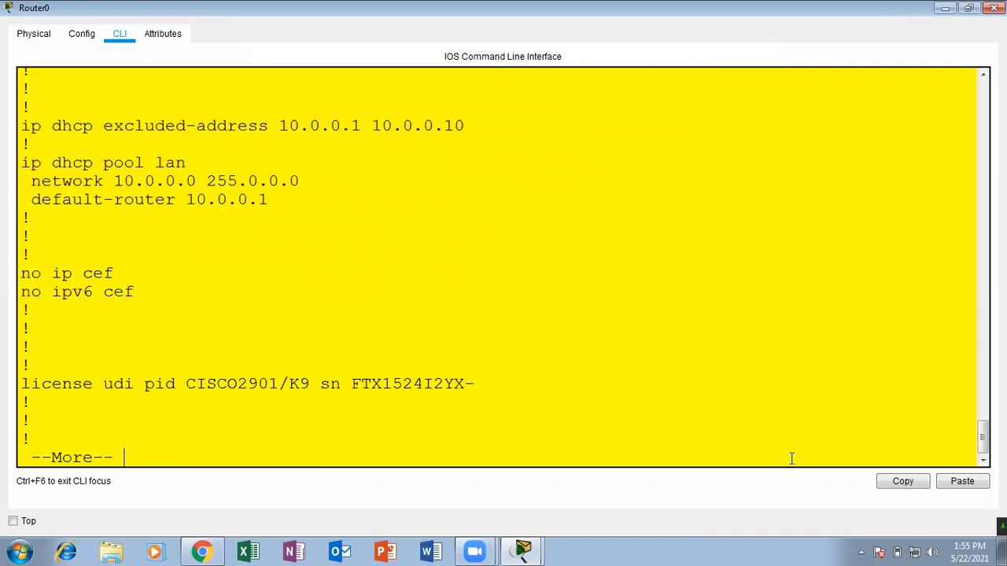
pyautogui.press('Return')
pyautogui.press('Return')
pyautogui.press('Return')
pyautogui.press('Return')
pyautogui.press('Return')
pyautogui.press('Return')
pyautogui.press('Return')
pyautogui.press('Return')
pyautogui.press('Return')
pyautogui.press('Return')
pyautogui.press('Return')
pyautogui.press('Return')
pyautogui.press('Return')
pyautogui.press('Return')
pyautogui.press('Return')
pyautogui.press('Return')
pyautogui.press('Return')
pyautogui.press('Return')
pyautogui.press('Return')
pyautogui.press('Return')
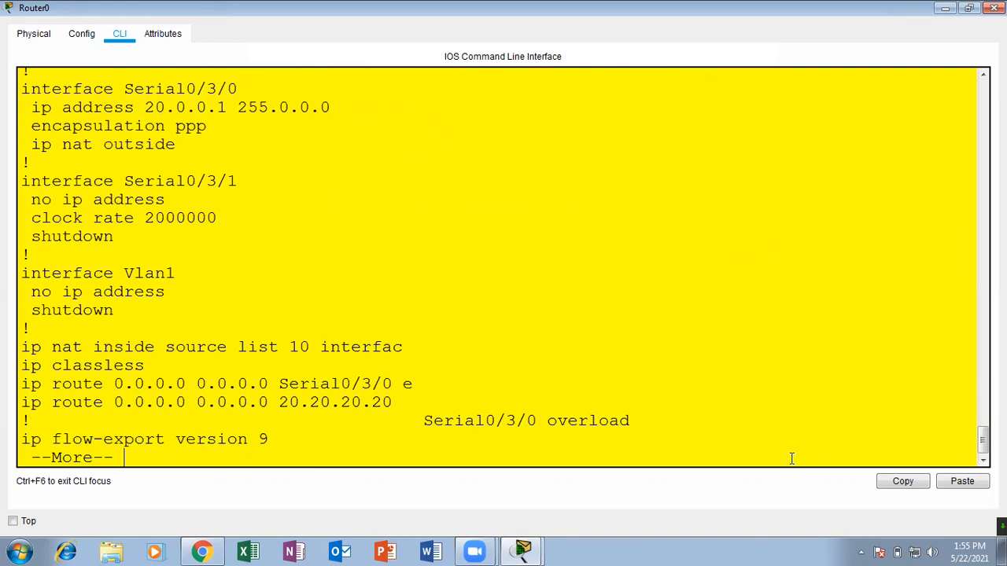
pyautogui.press('Return')
pyautogui.press('Return')
pyautogui.press('Return')
pyautogui.press('Return')
pyautogui.press('Return')
pyautogui.press('Return')
pyautogui.press('Return')
pyautogui.press('Return')
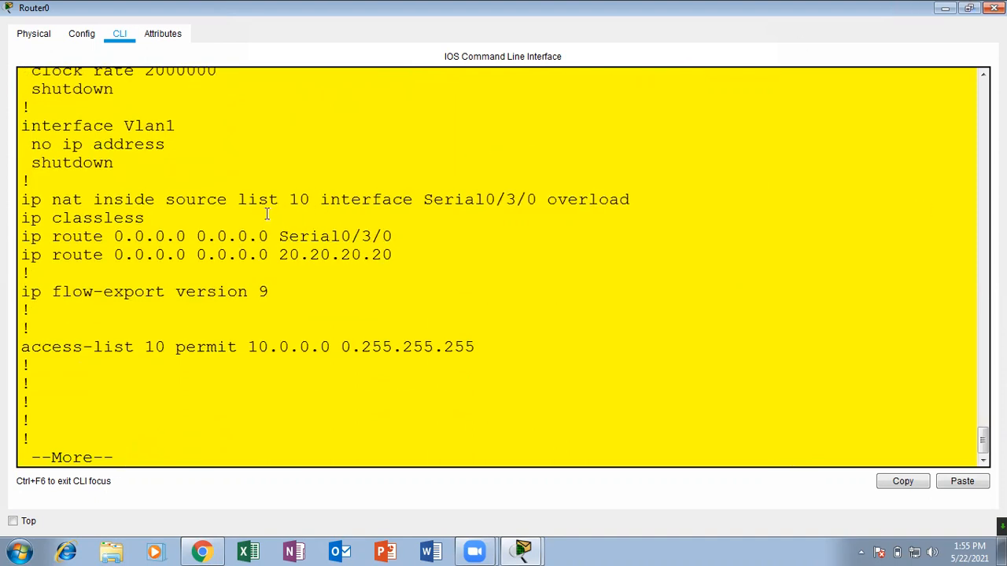
# Examine the serial interface in the NAT overload line and page through the rest of the running configuration.
pyautogui.moveTo(292, 199); pyautogui.dragTo(588, 197)
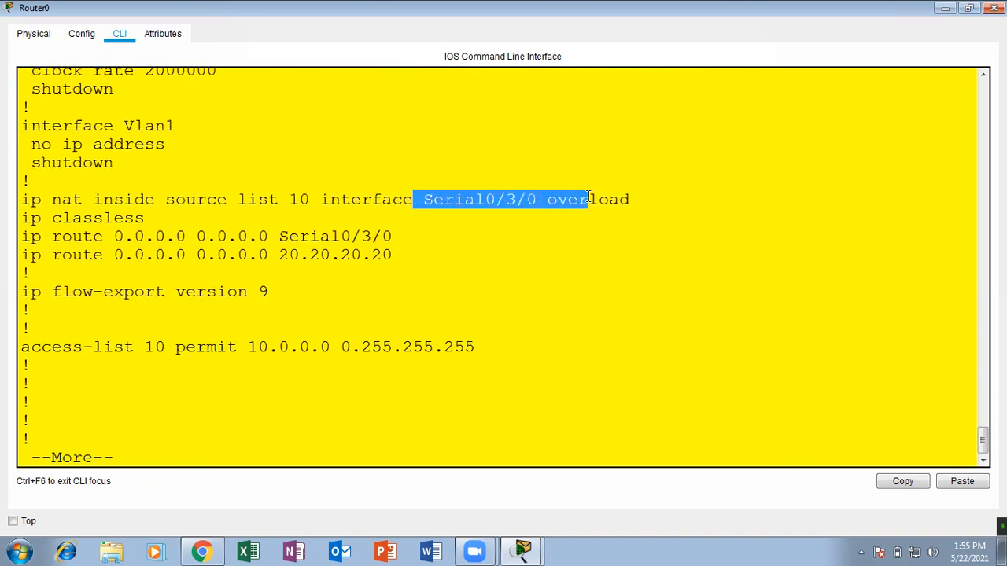
pyautogui.click(421, 278)
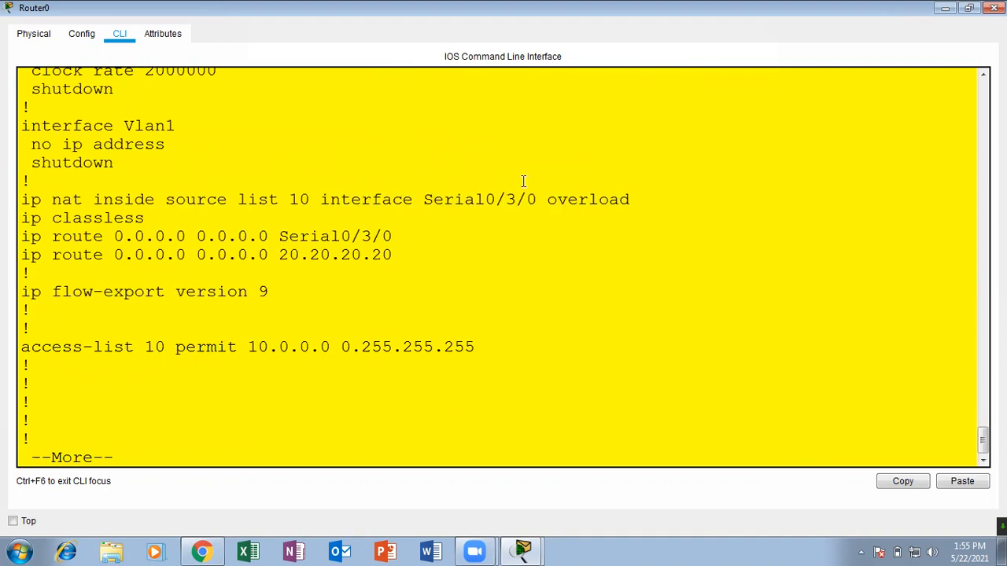
pyautogui.moveTo(434, 200); pyautogui.dragTo(525, 200)
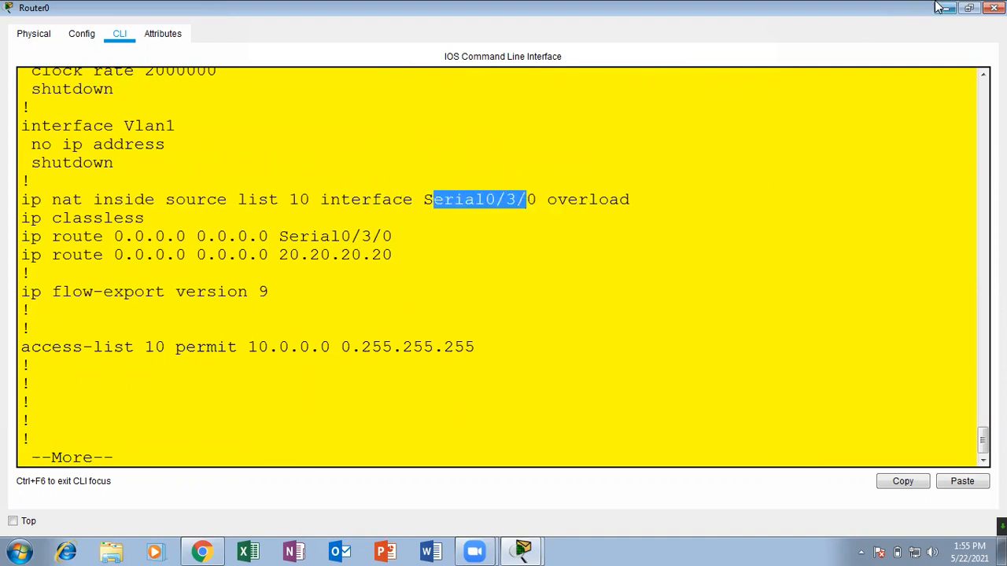
pyautogui.doubleClick(457, 347)
pyautogui.press('Return')
pyautogui.press('Return')
pyautogui.press('Return')
pyautogui.press('Return')
pyautogui.press('Return')
pyautogui.press('Return')
pyautogui.press('Return')
pyautogui.press('Return')
pyautogui.press('Return')
pyautogui.press('Return')
pyautogui.press('Return')
pyautogui.press('Return')
# Repeat the sh ip nat translations query and close Router0's window.
pyautogui.press('Return')
pyautogui.press('Return')
pyautogui.press('Return')
pyautogui.press('Return')
pyautogui.press('Return')
pyautogui.press('Return')
pyautogui.press('Return')
pyautogui.press('Return')
pyautogui.press('Return')
pyautogui.press('Return')
pyautogui.press('Return')
pyautogui.press('Return')
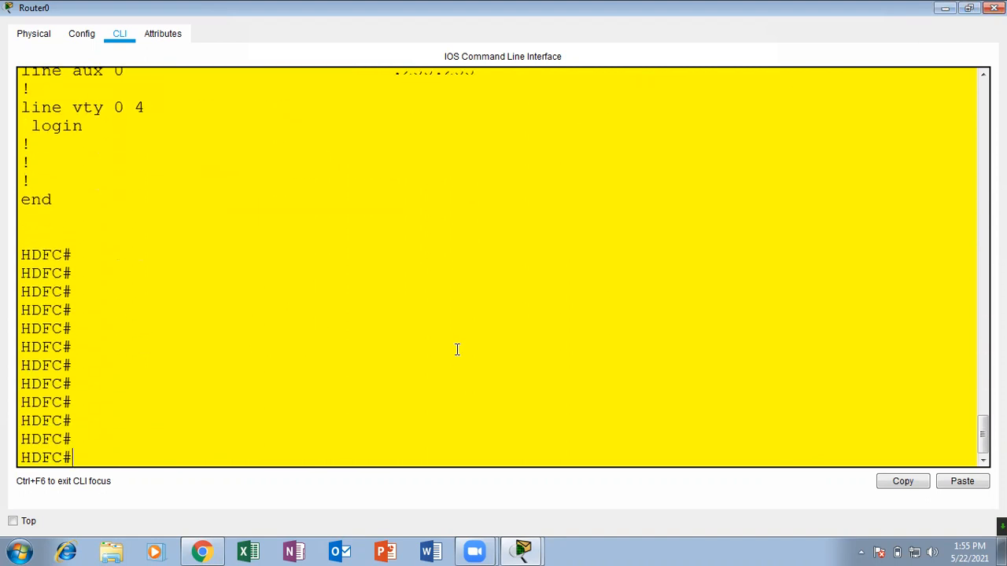
pyautogui.write('sh ip nat translations')
pyautogui.press('Return')
pyautogui.press('Return')
pyautogui.press('Return')
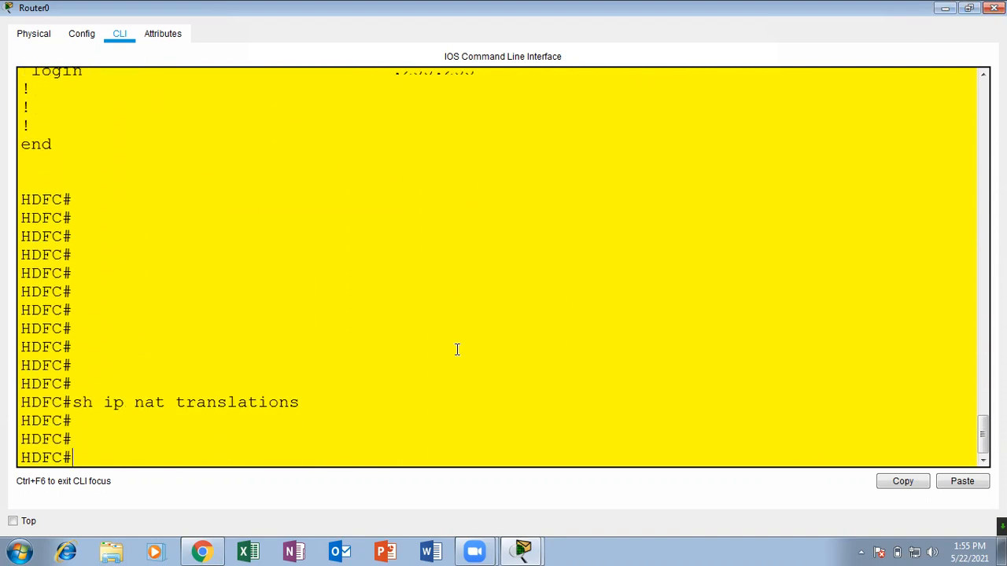
pyautogui.click(995, 7)
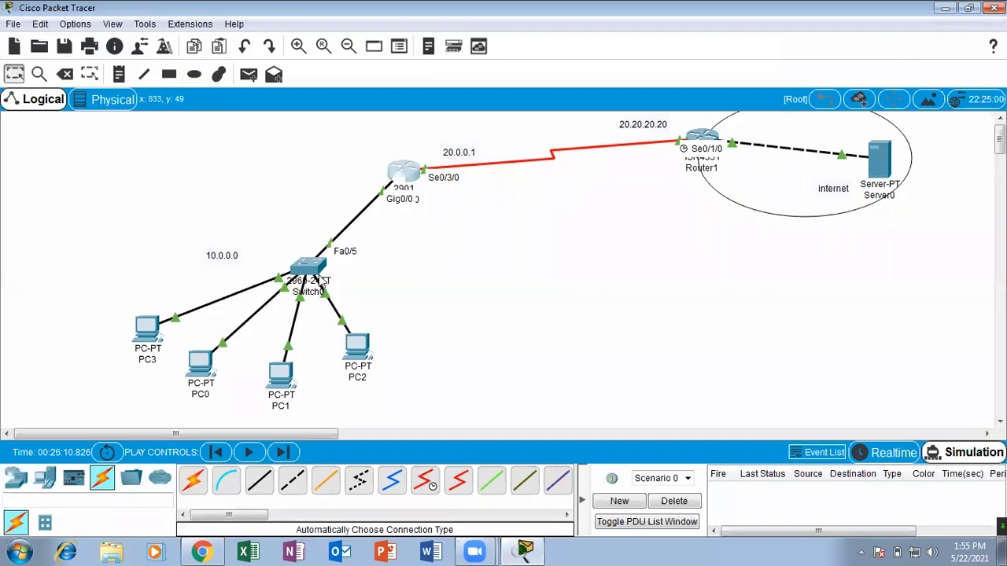
# Check the DHCP addressing in PC3's IP Configuration and close its window.
pyautogui.click(147, 329)
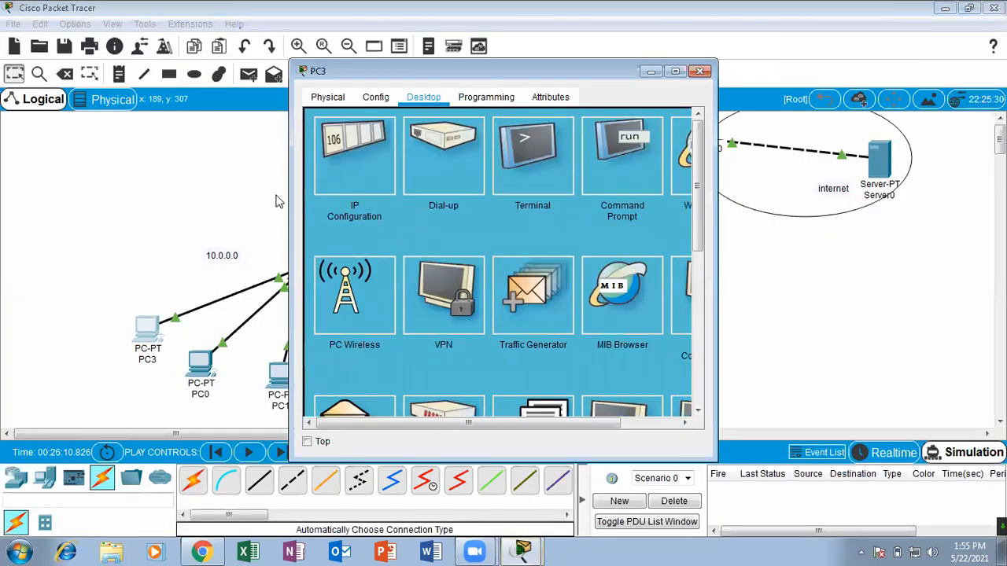
pyautogui.click(336, 181)
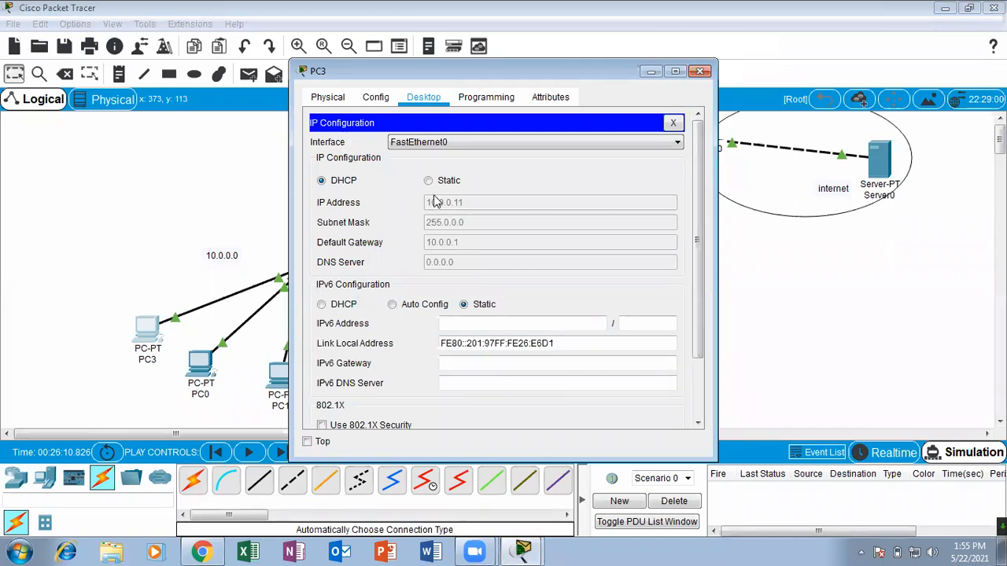
pyautogui.click(699, 72)
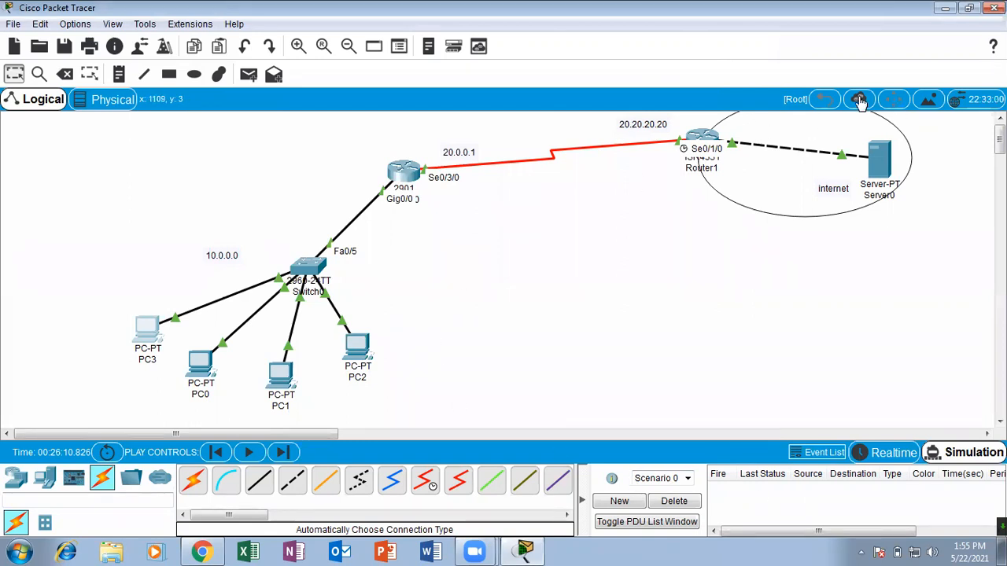
# Simulate a simple PDU from PC3 to Server0 and delete the scenario.
pyautogui.click(249, 74)
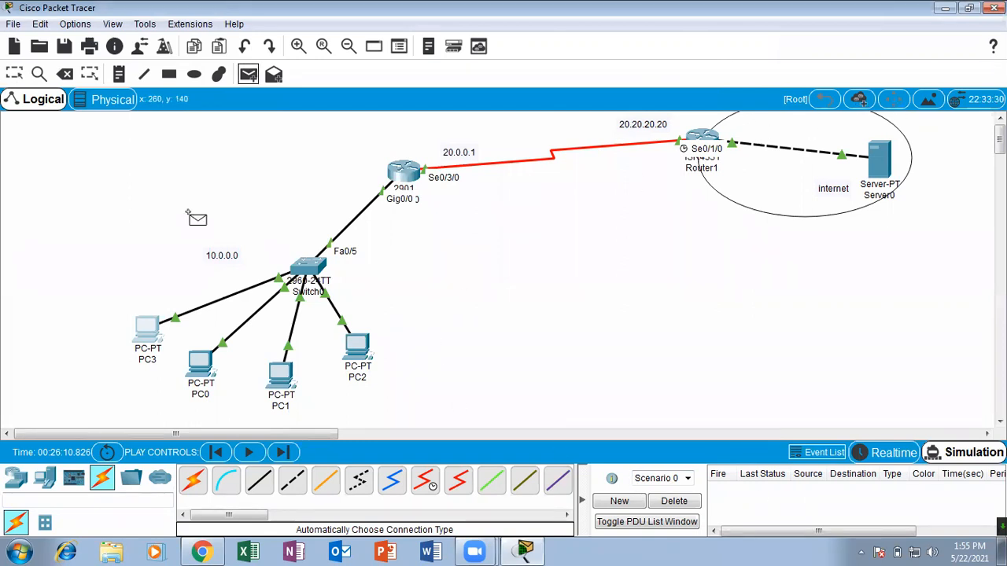
pyautogui.click(147, 328)
pyautogui.click(879, 161)
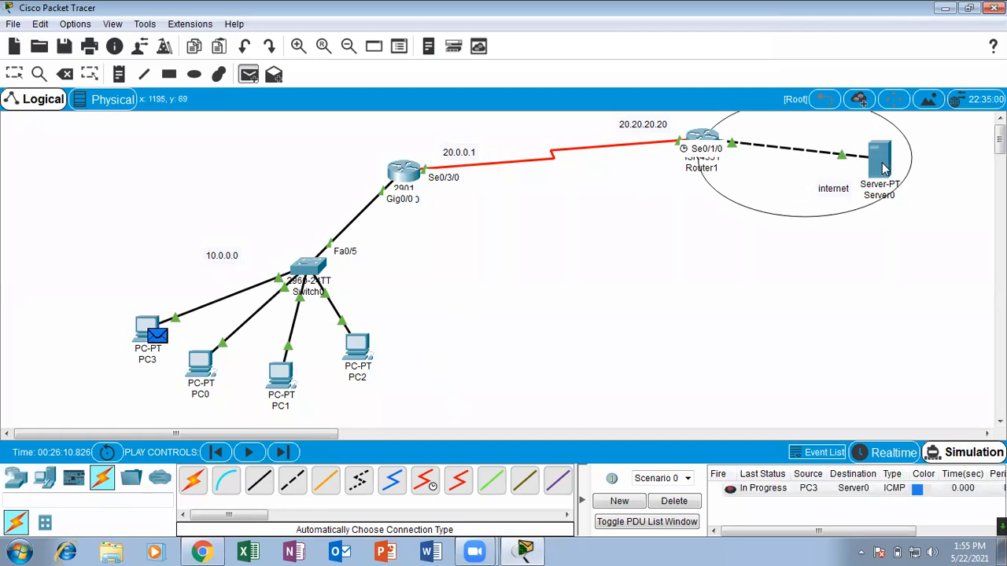
pyautogui.click(244, 453)
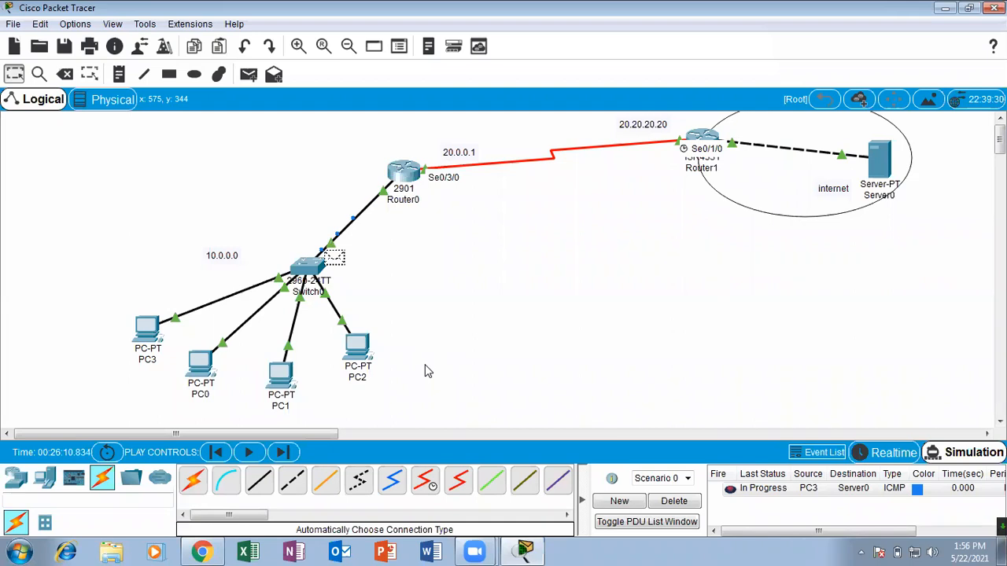
pyautogui.click(671, 505)
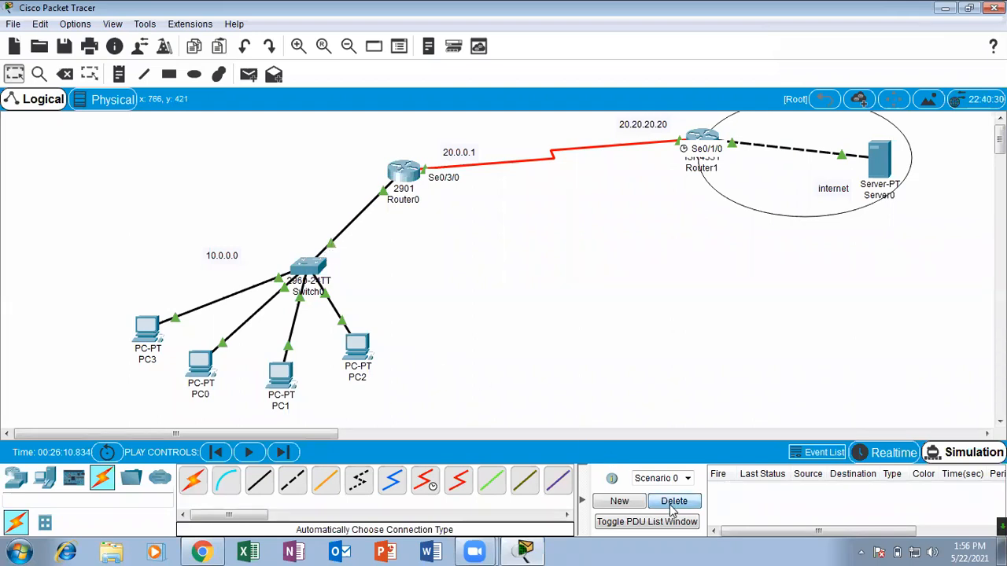
# Reopen Router0's command line maximized and display the NAT translations generated by PC3's traffic.
pyautogui.click(403, 172)
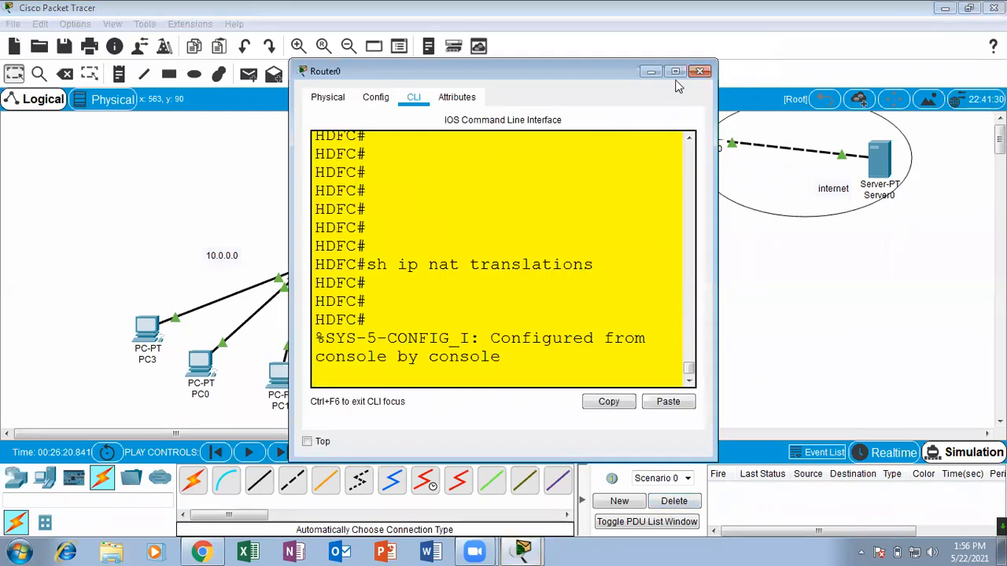
pyautogui.click(675, 71)
pyautogui.click(456, 357)
pyautogui.press('Return')
pyautogui.press('Return')
pyautogui.press('Return')
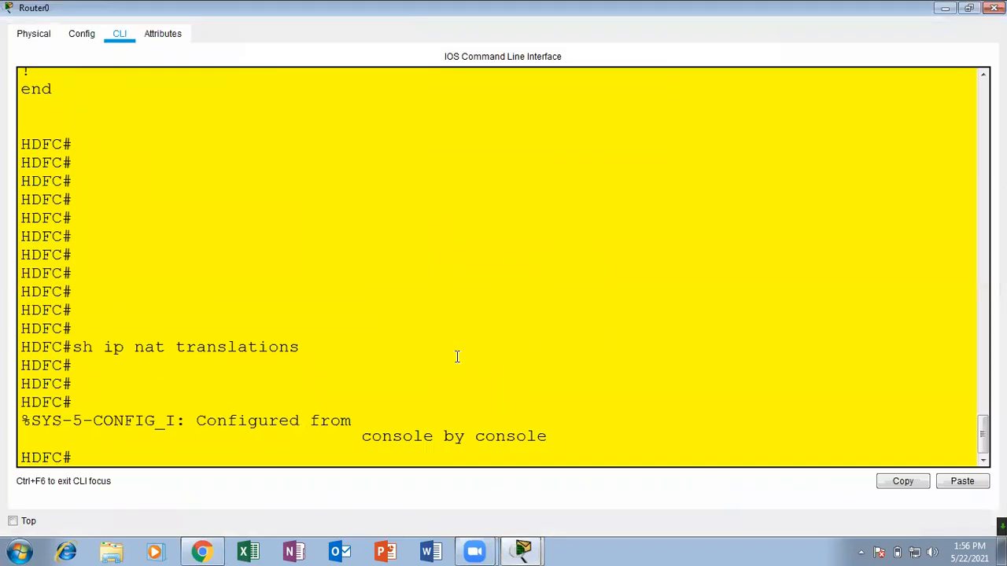
pyautogui.write('sh ip na')
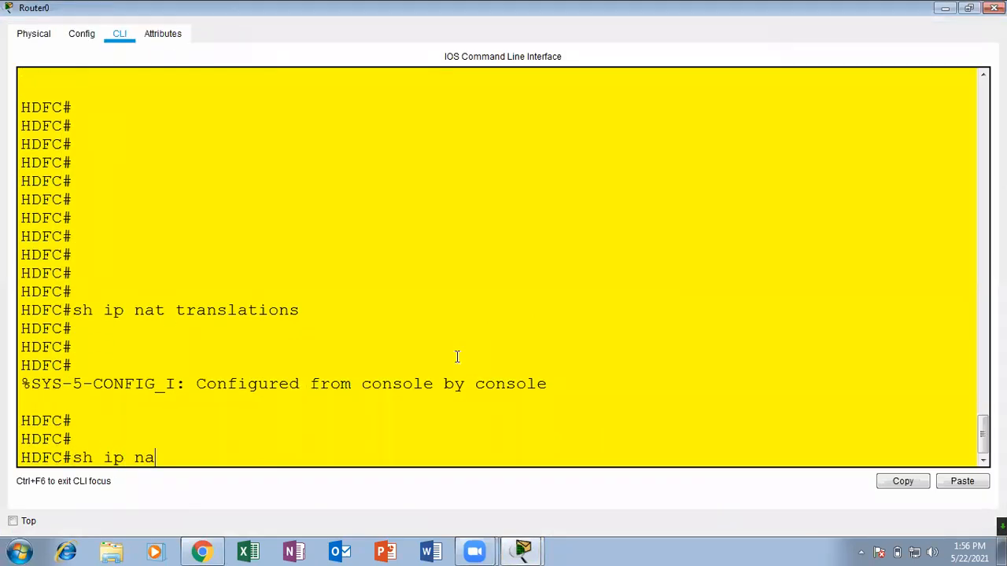
pyautogui.write('t')
pyautogui.press('Tab')
pyautogui.write('tr')
pyautogui.press('Tab')
pyautogui.press('Return')
pyautogui.press('Return')
pyautogui.press('Return')
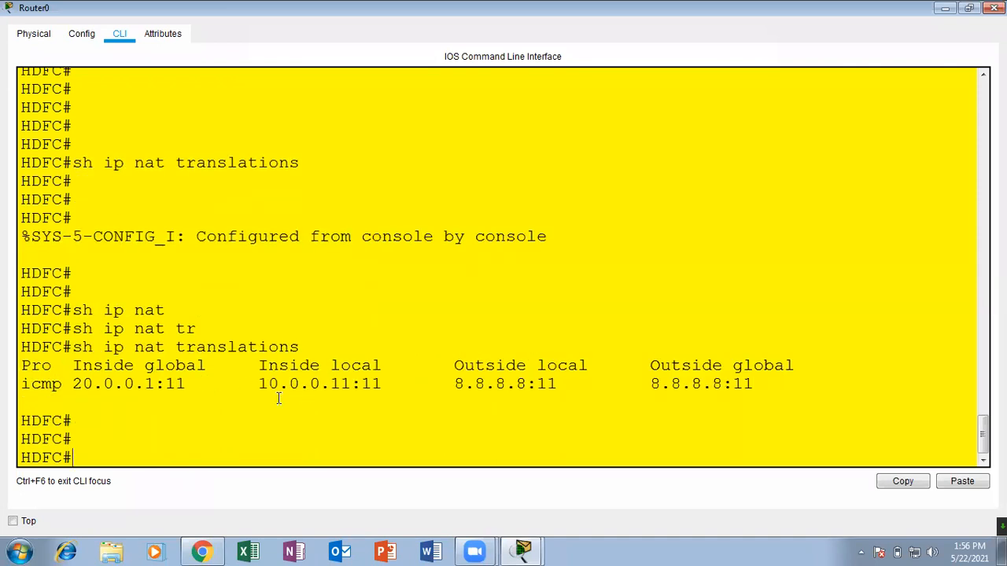
# Examine the ICMP translation entry's protocol, inside local address, and outside local and global addresses.
pyautogui.moveTo(259, 383); pyautogui.dragTo(353, 383)
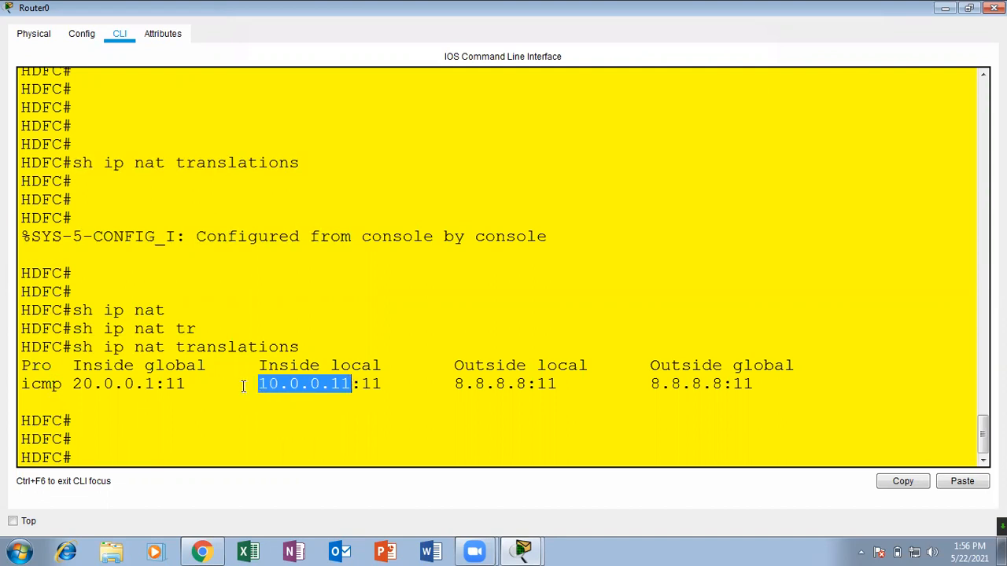
pyautogui.click(288, 366)
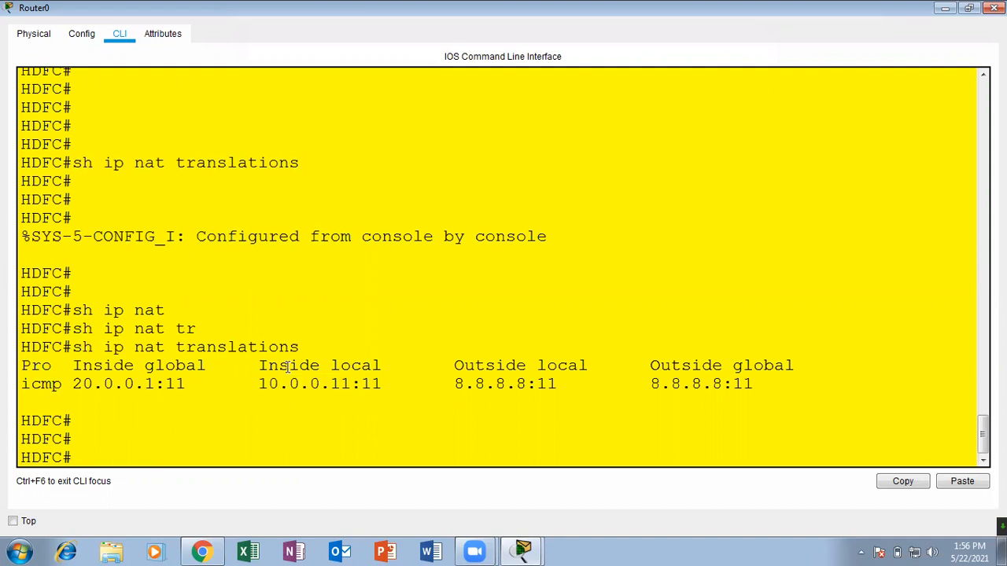
pyautogui.moveTo(352, 383); pyautogui.dragTo(258, 378)
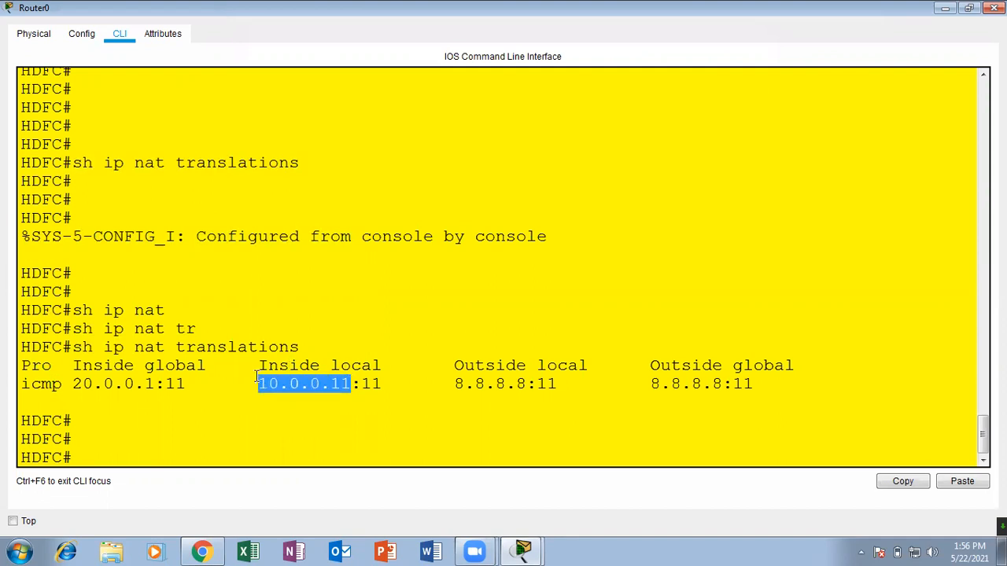
pyautogui.moveTo(67, 384); pyautogui.dragTo(20, 383)
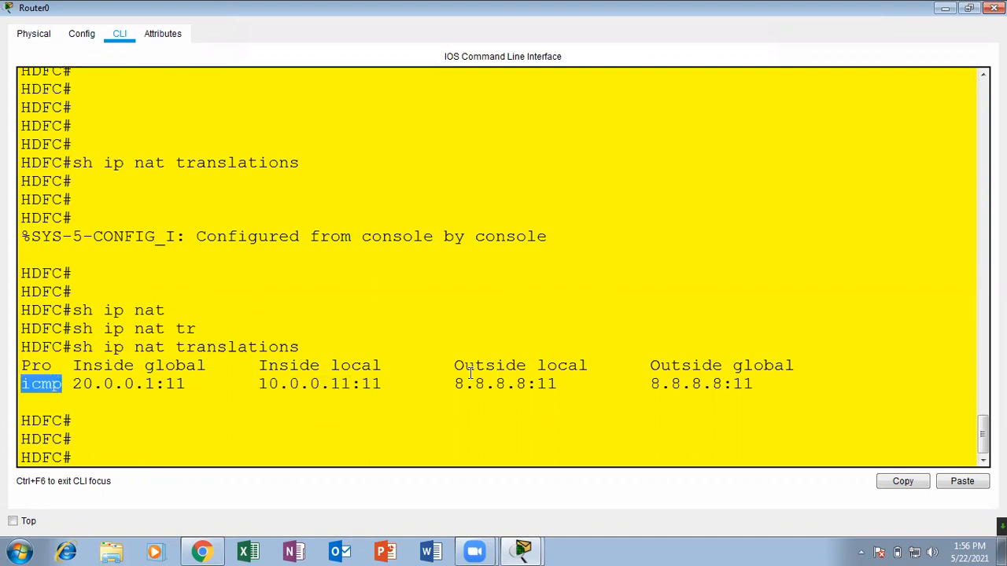
pyautogui.moveTo(446, 381); pyautogui.dragTo(788, 382)
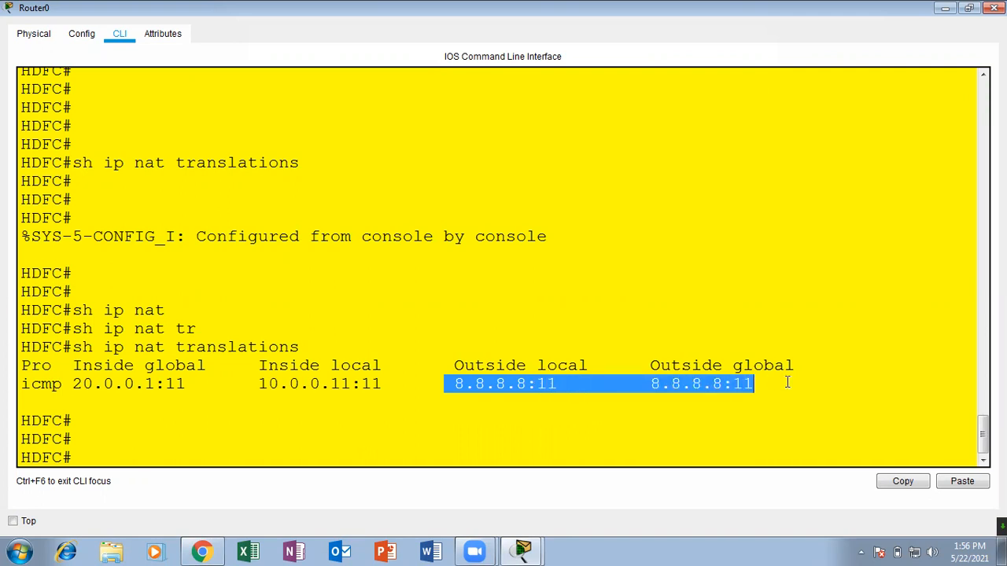
# Examine the inside global address in the ICMP translation entry and close Router0's window.
pyautogui.click(517, 385)
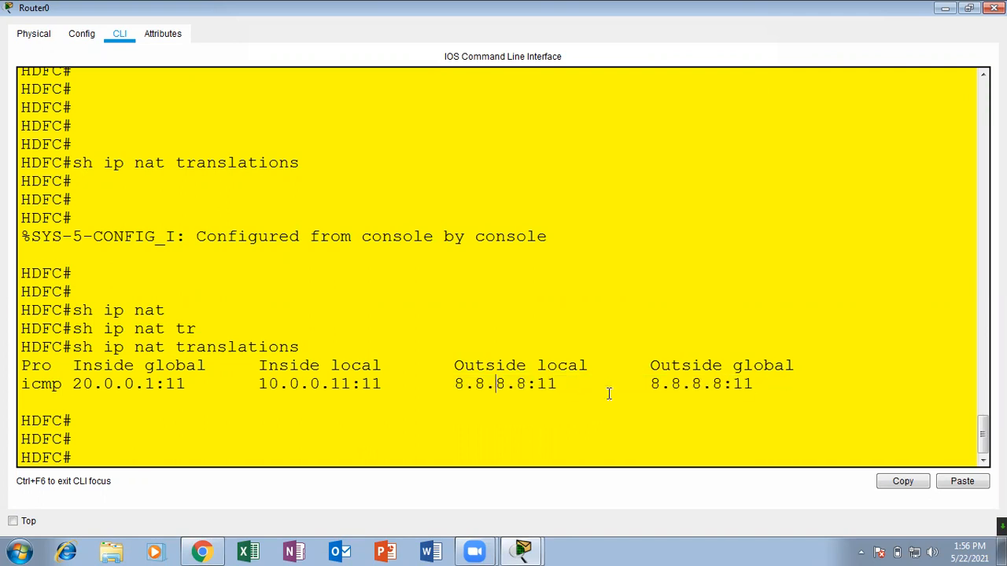
pyautogui.moveTo(67, 359); pyautogui.dragTo(226, 365)
pyautogui.click(151, 376)
pyautogui.moveTo(155, 380); pyautogui.dragTo(22, 364)
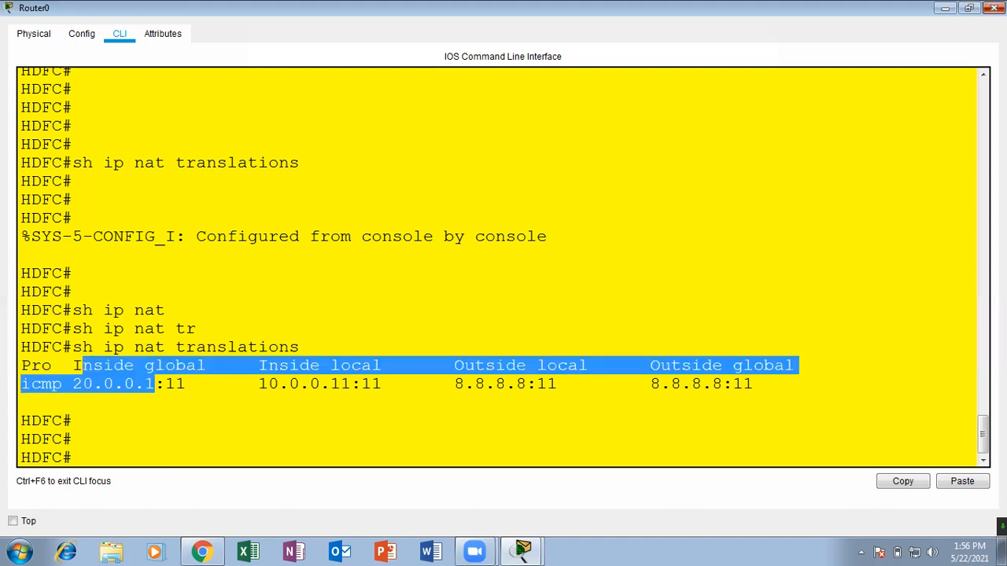
pyautogui.click(993, 8)
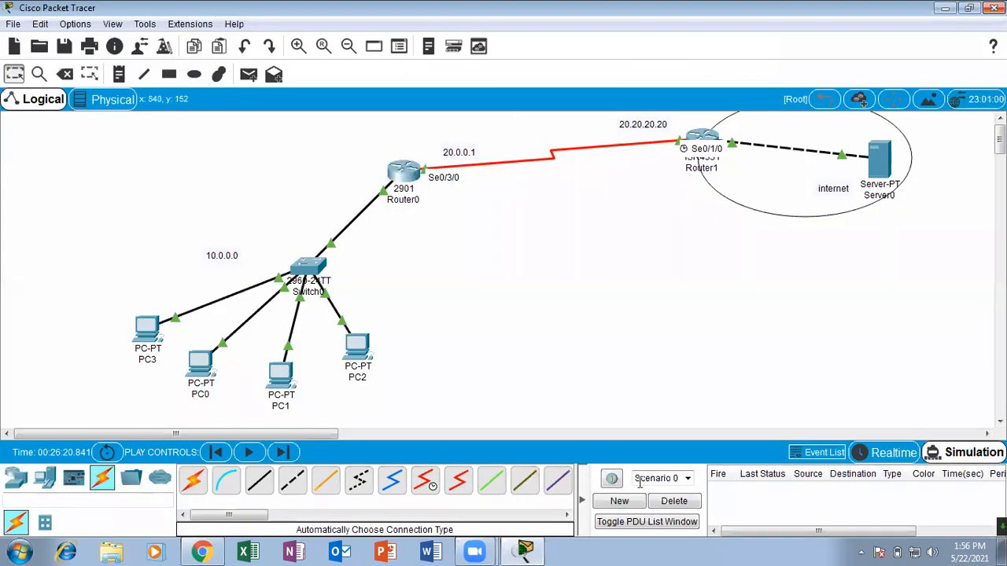
# Send a simple PDU from PC3 to Server0 and play the simulation.
pyautogui.press('p')
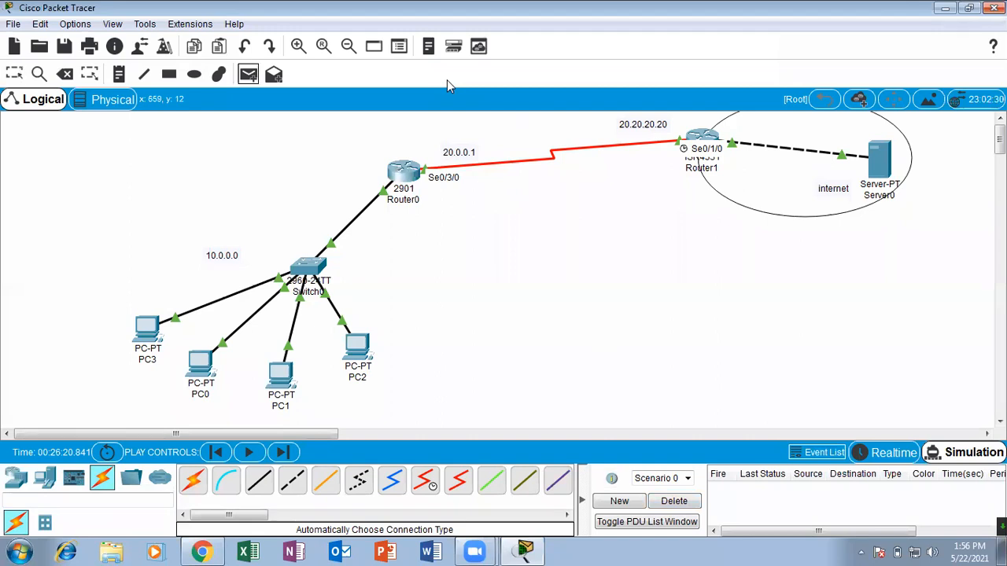
pyautogui.click(154, 328)
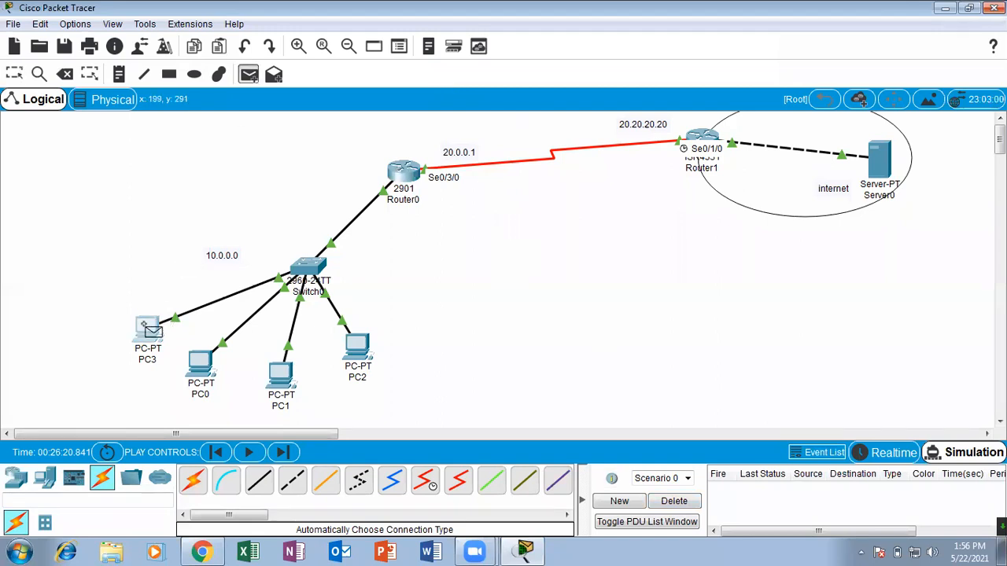
pyautogui.click(875, 157)
pyautogui.click(249, 453)
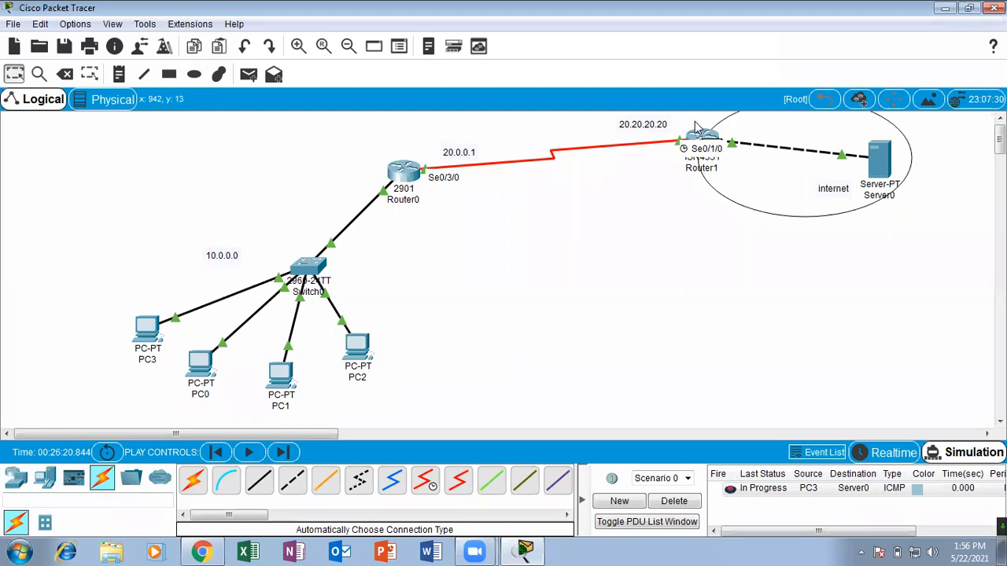
# Reposition Router1 inside the internet ellipse and inspect the OSI model details of the PDU at Router1.
pyautogui.moveTo(700, 136); pyautogui.dragTo(742, 175)
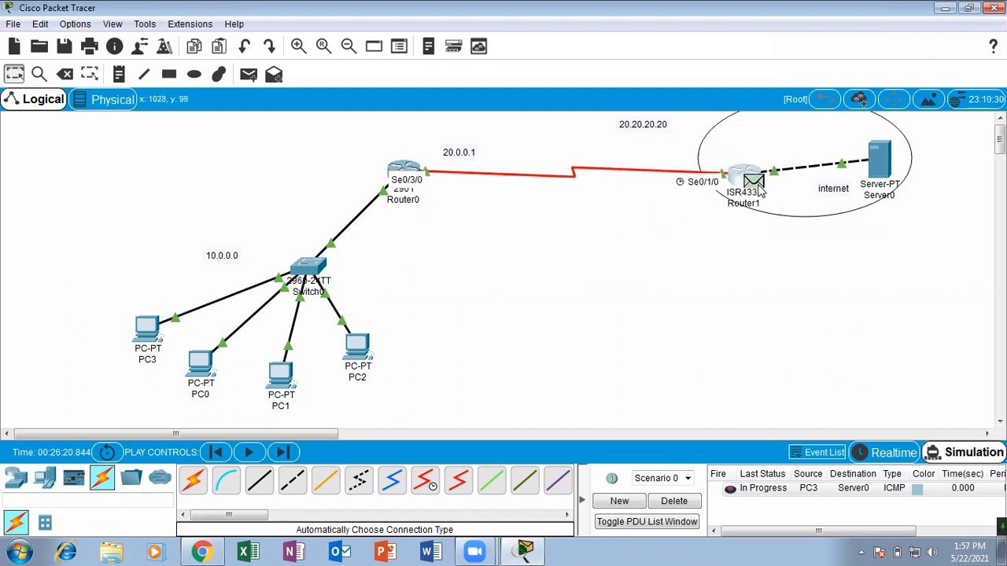
pyautogui.click(757, 187)
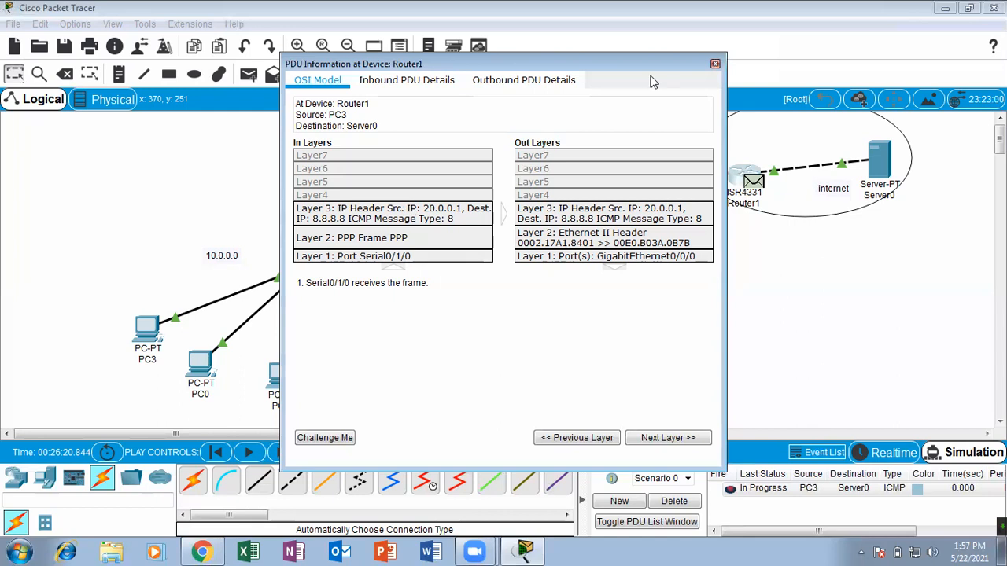
pyautogui.click(715, 63)
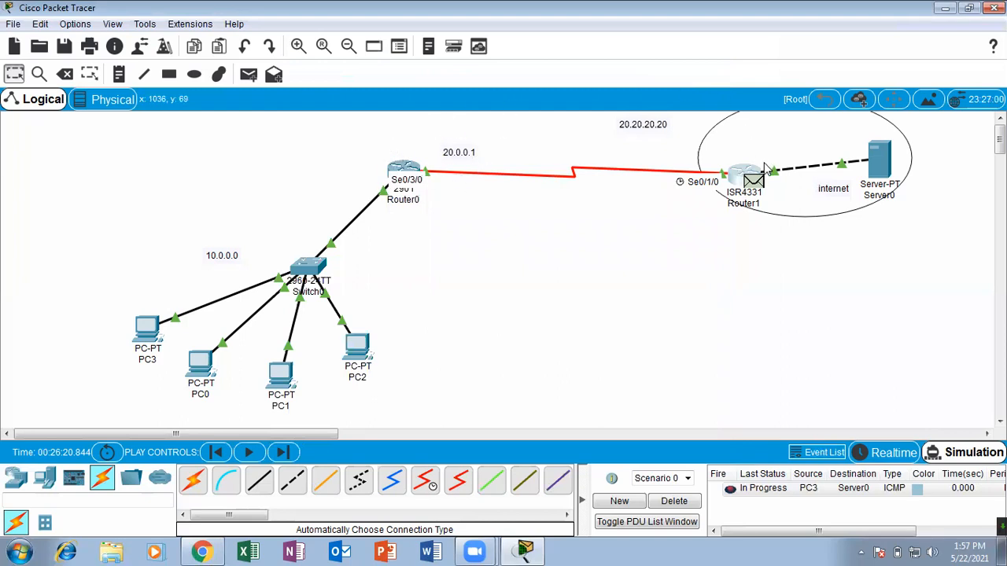
pyautogui.moveTo(739, 181)
pyautogui.mouseDown()
pyautogui.moveTo(725, 173)
pyautogui.moveTo(755, 196)
pyautogui.moveTo(728, 157)
pyautogui.moveTo(744, 173)
pyautogui.mouseUp()
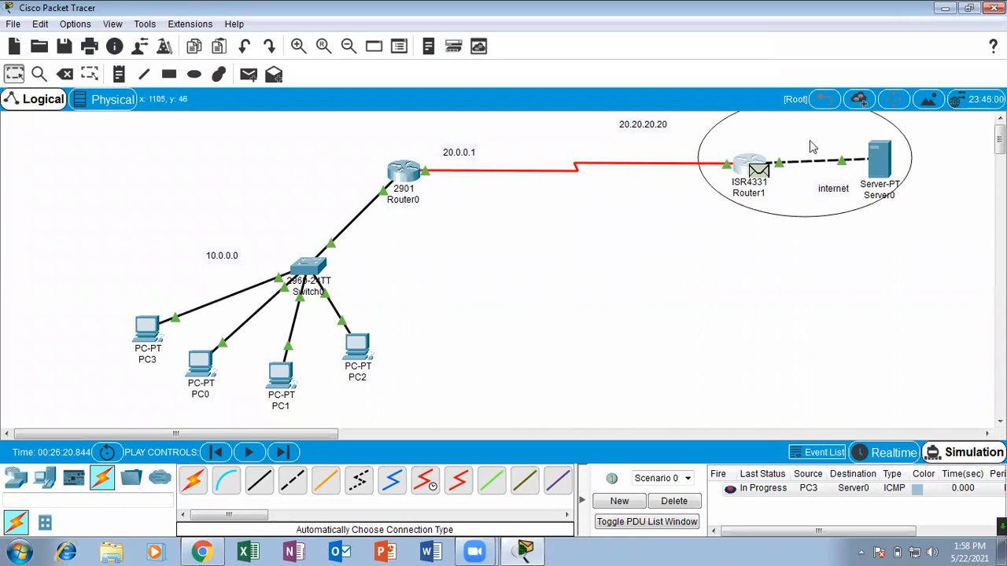
pyautogui.moveTo(742, 155); pyautogui.dragTo(730, 151)
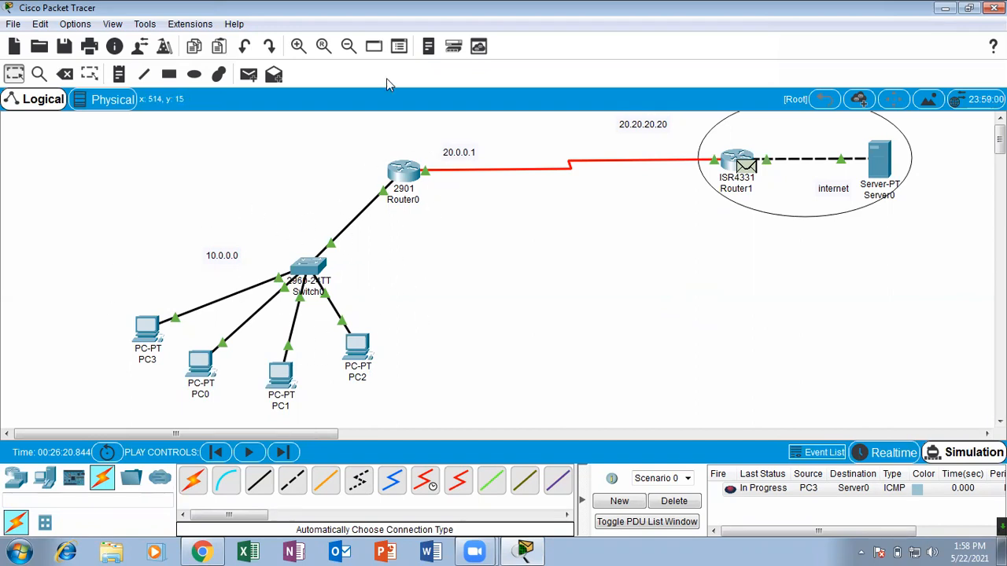
pyautogui.moveTo(351, 191)
pyautogui.mouseDown()
pyautogui.moveTo(193, 182)
pyautogui.moveTo(135, 404)
pyautogui.moveTo(337, 418)
pyautogui.moveTo(364, 205)
pyautogui.moveTo(302, 201)
pyautogui.moveTo(279, 173)
pyautogui.moveTo(79, 252)
pyautogui.moveTo(302, 441)
pyautogui.moveTo(426, 171)
pyautogui.moveTo(217, 128)
pyautogui.mouseUp()
pyautogui.moveTo(751, 138)
pyautogui.mouseDown()
pyautogui.moveTo(708, 171)
pyautogui.moveTo(671, 165)
pyautogui.moveTo(785, 111)
pyautogui.mouseUp()
pyautogui.moveTo(689, 151); pyautogui.dragTo(719, 150)
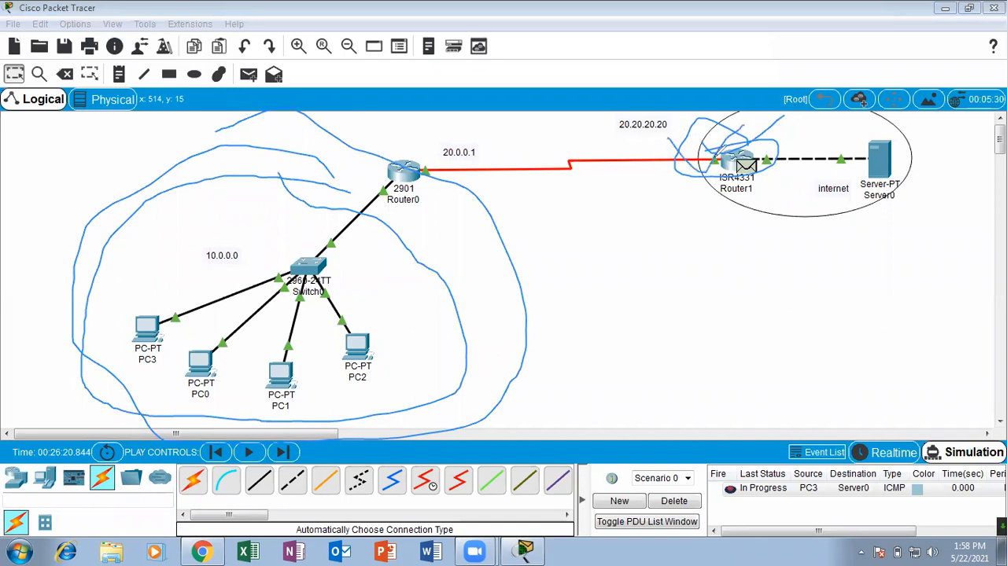
pyautogui.moveTo(689, 209); pyautogui.dragTo(753, 135)
pyautogui.click(497, 75)
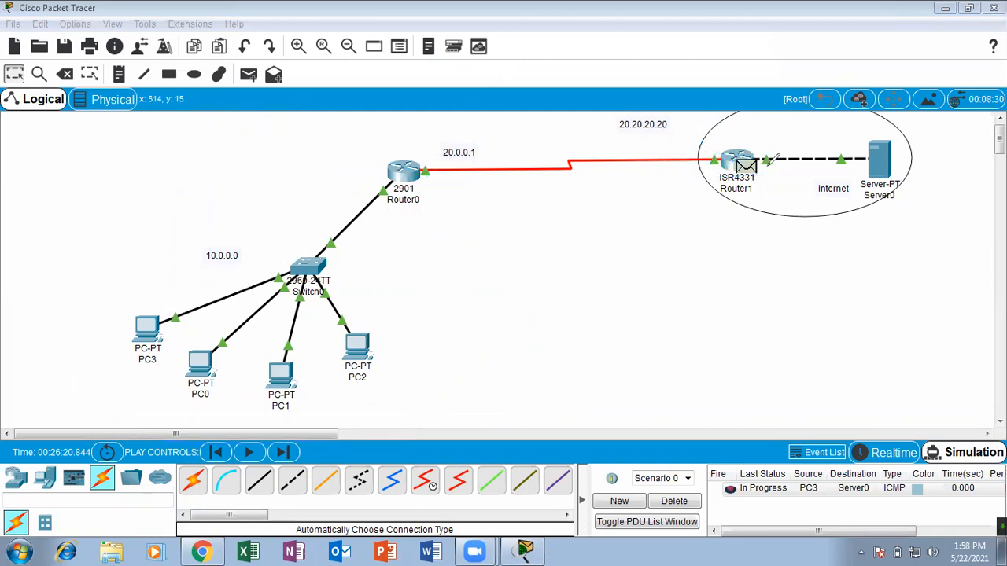
pyautogui.moveTo(747, 124)
pyautogui.mouseDown()
pyautogui.moveTo(710, 180)
pyautogui.moveTo(781, 133)
pyautogui.moveTo(747, 124)
pyautogui.mouseUp()
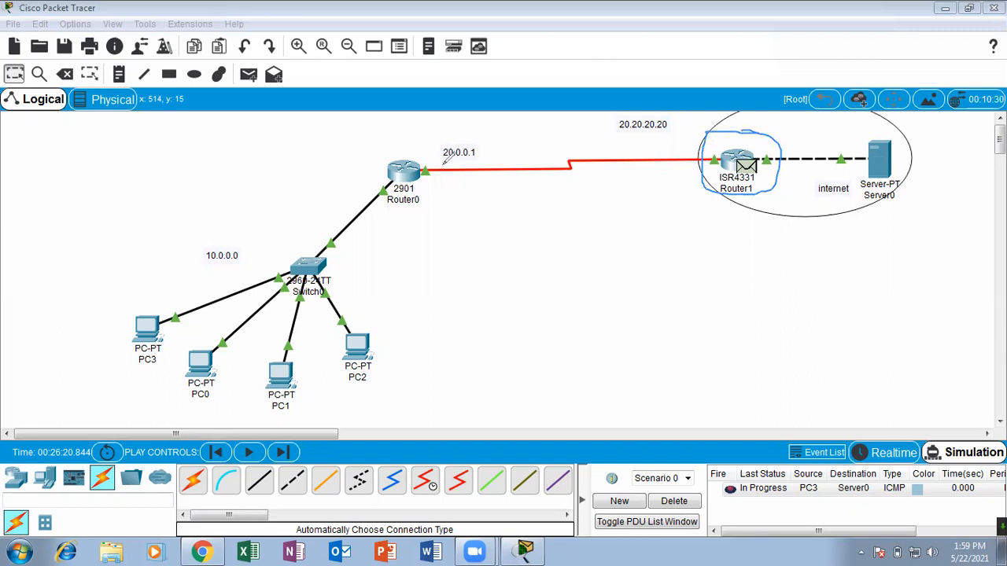
pyautogui.moveTo(420, 144)
pyautogui.mouseDown()
pyautogui.moveTo(389, 159)
pyautogui.moveTo(379, 190)
pyautogui.moveTo(431, 206)
pyautogui.moveTo(423, 142)
pyautogui.mouseUp()
pyautogui.moveTo(712, 159)
pyautogui.mouseDown()
pyautogui.moveTo(568, 159)
pyautogui.moveTo(500, 181)
pyautogui.moveTo(430, 177)
pyautogui.mouseUp()
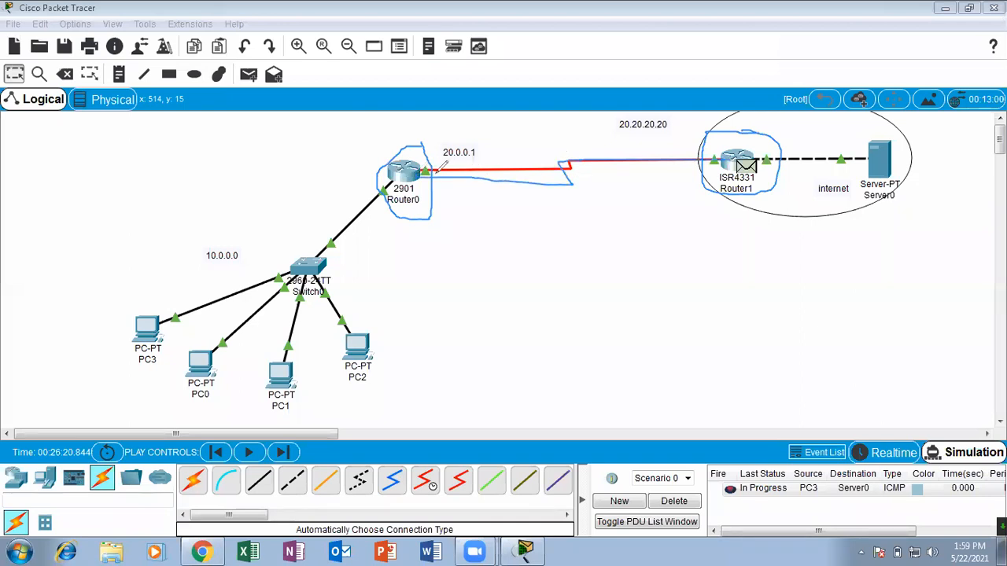
pyautogui.moveTo(425, 119)
pyautogui.mouseDown()
pyautogui.moveTo(363, 157)
pyautogui.moveTo(432, 203)
pyautogui.moveTo(431, 112)
pyautogui.moveTo(440, 214)
pyautogui.moveTo(397, 118)
pyautogui.moveTo(360, 174)
pyautogui.moveTo(429, 132)
pyautogui.moveTo(390, 189)
pyautogui.moveTo(446, 129)
pyautogui.moveTo(442, 180)
pyautogui.moveTo(420, 146)
pyautogui.mouseUp()
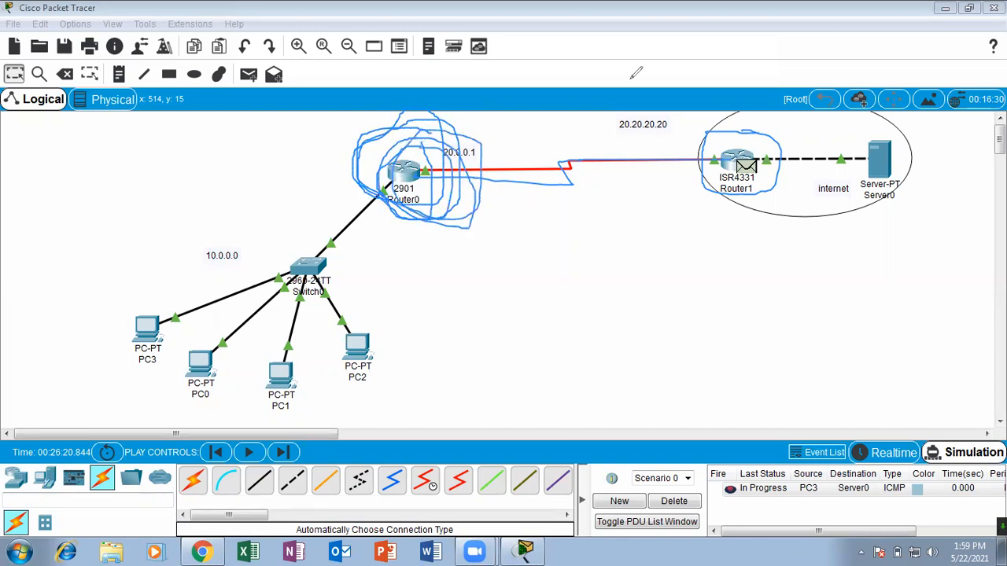
pyautogui.click(631, 79)
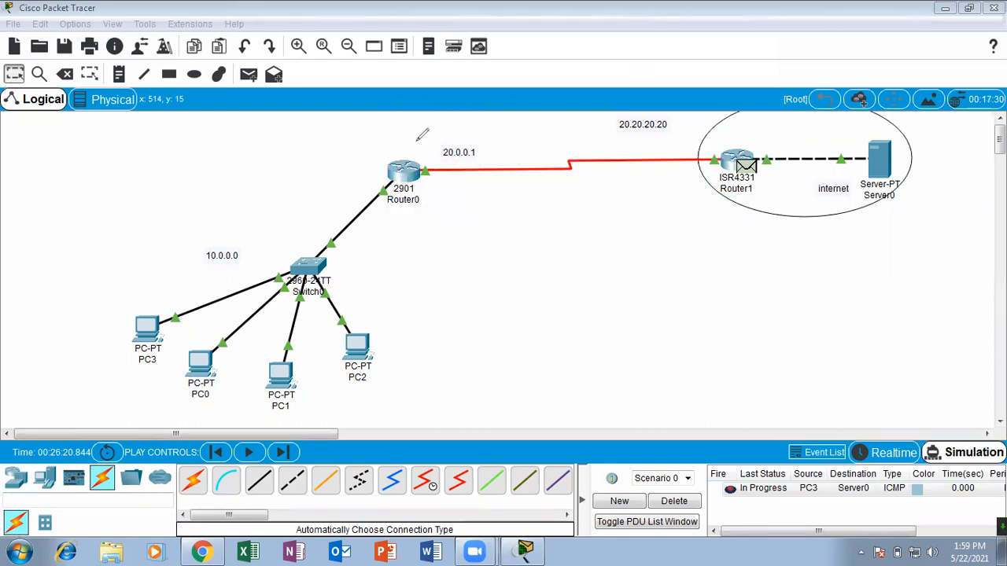
pyautogui.moveTo(391, 148)
pyautogui.mouseDown()
pyautogui.moveTo(452, 100)
pyautogui.moveTo(359, 186)
pyautogui.moveTo(366, 124)
pyautogui.mouseUp()
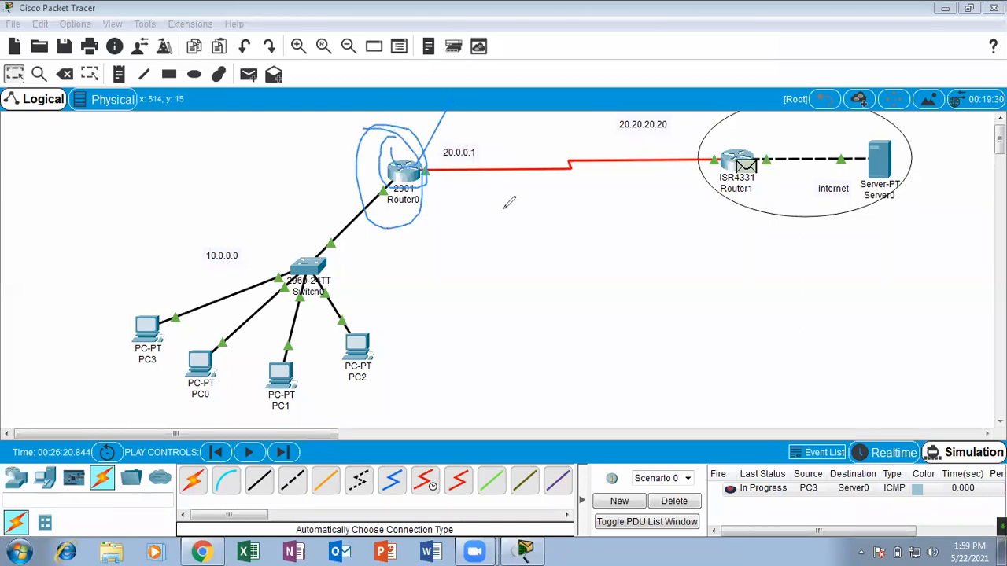
pyautogui.click(678, 75)
pyautogui.moveTo(450, 149)
pyautogui.mouseDown()
pyautogui.moveTo(392, 144)
pyautogui.moveTo(390, 164)
pyautogui.moveTo(387, 141)
pyautogui.moveTo(437, 213)
pyautogui.moveTo(397, 126)
pyautogui.mouseUp()
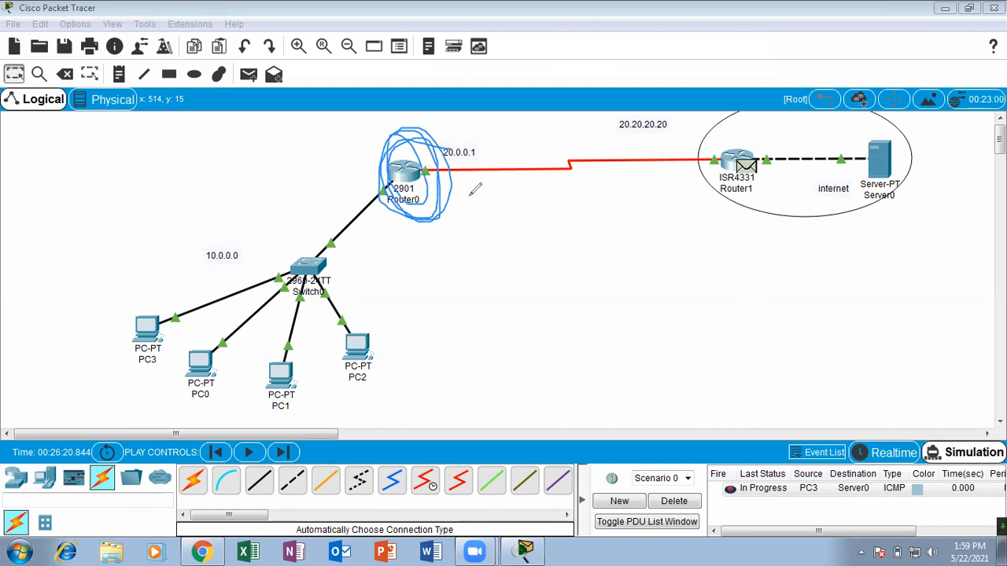
pyautogui.moveTo(395, 284)
pyautogui.mouseDown()
pyautogui.moveTo(209, 202)
pyautogui.moveTo(77, 395)
pyautogui.moveTo(502, 384)
pyautogui.moveTo(256, 265)
pyautogui.mouseUp()
pyautogui.moveTo(383, 347); pyautogui.dragTo(493, 258)
pyautogui.moveTo(361, 273); pyautogui.dragTo(553, 186)
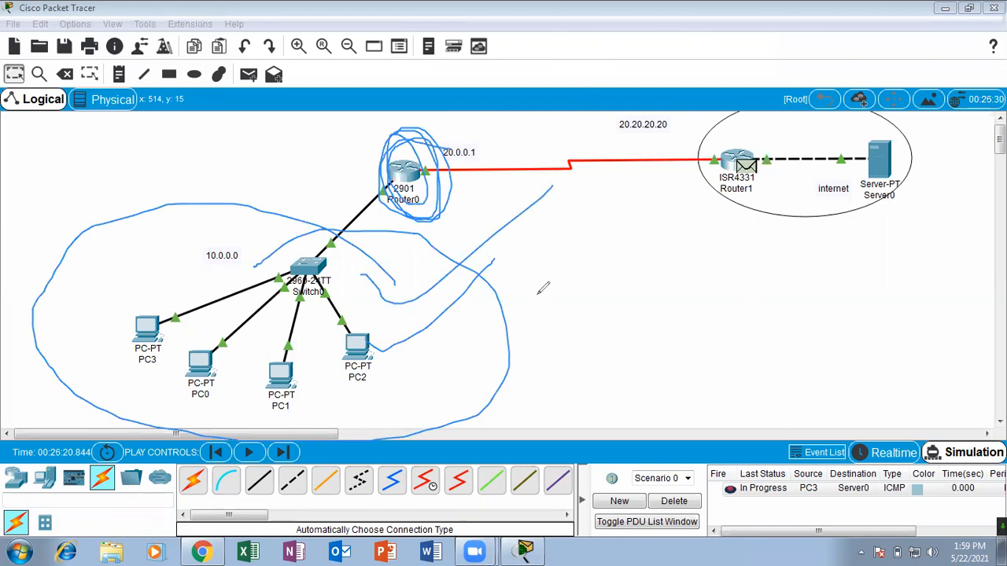
pyautogui.moveTo(379, 351); pyautogui.dragTo(585, 211)
pyautogui.moveTo(100, 282)
pyautogui.mouseDown()
pyautogui.moveTo(118, 296)
pyautogui.moveTo(215, 145)
pyautogui.mouseUp()
pyautogui.moveTo(52, 320); pyautogui.dragTo(200, 130)
pyautogui.moveTo(75, 341); pyautogui.dragTo(213, 208)
pyautogui.moveTo(384, 163); pyautogui.dragTo(439, 112)
pyautogui.moveTo(292, 195)
pyautogui.mouseDown()
pyautogui.moveTo(406, 140)
pyautogui.moveTo(430, 160)
pyautogui.moveTo(462, 115)
pyautogui.mouseUp()
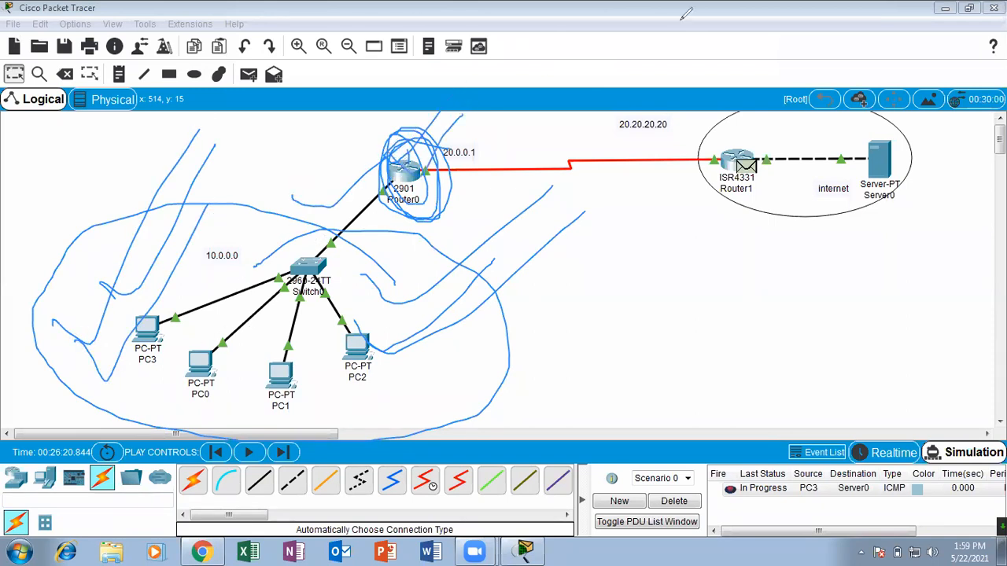
pyautogui.click(684, 22)
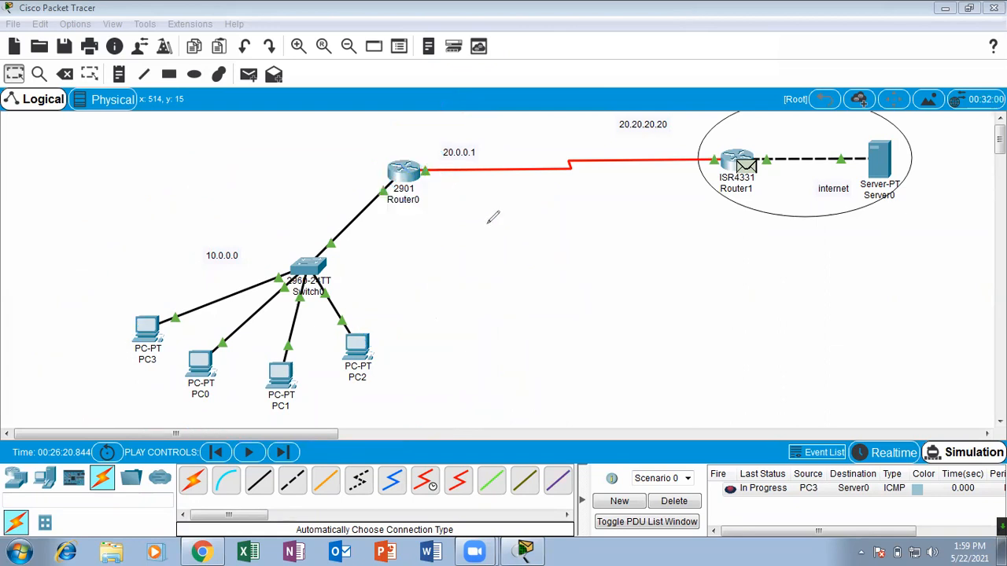
pyautogui.moveTo(436, 127)
pyautogui.mouseDown()
pyautogui.moveTo(364, 162)
pyautogui.moveTo(435, 124)
pyautogui.moveTo(399, 115)
pyautogui.mouseUp()
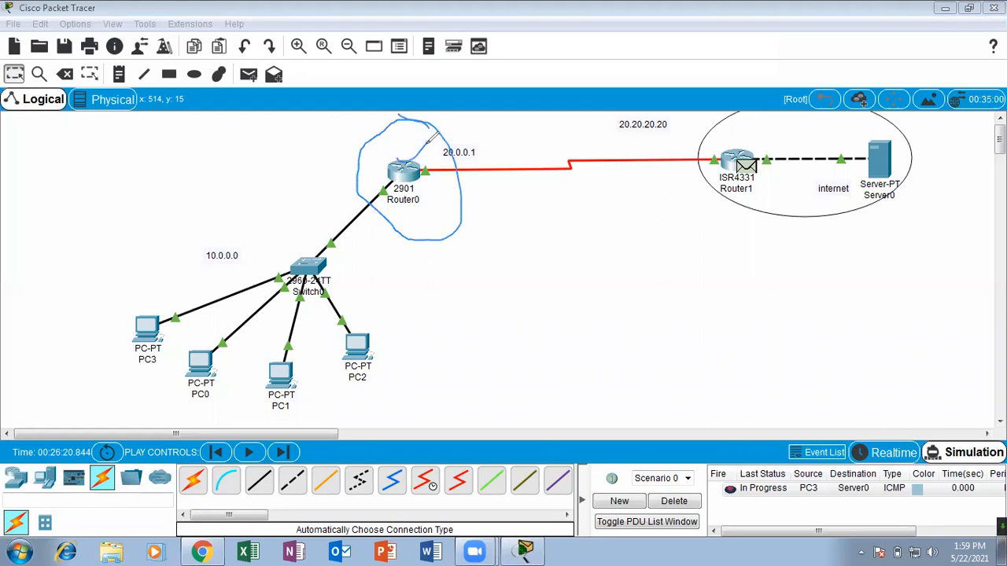
pyautogui.moveTo(413, 138)
pyautogui.mouseDown()
pyautogui.moveTo(399, 177)
pyautogui.moveTo(395, 149)
pyautogui.moveTo(390, 173)
pyautogui.moveTo(397, 116)
pyautogui.mouseUp()
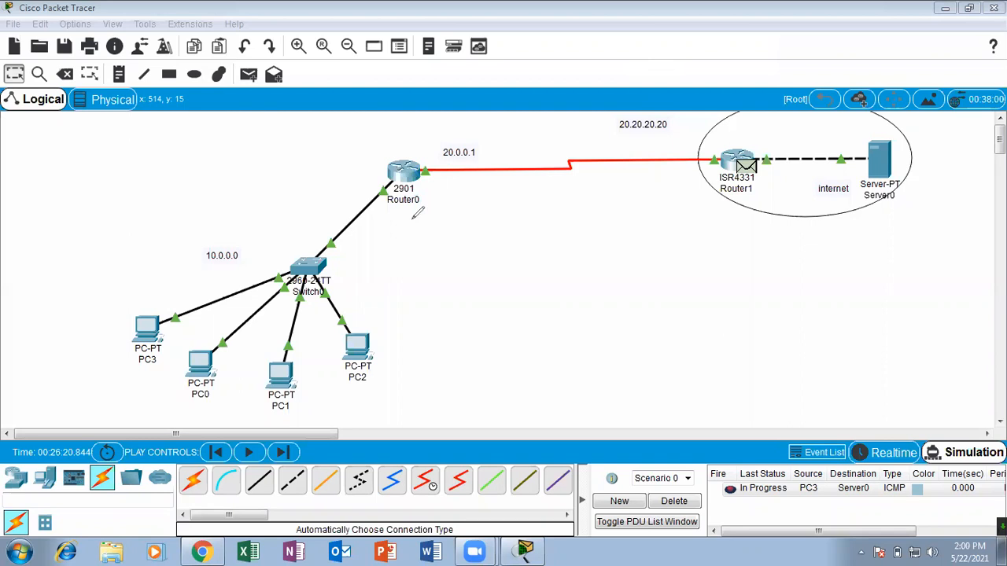
pyautogui.moveTo(402, 148); pyautogui.dragTo(471, 103)
pyautogui.moveTo(398, 244)
pyautogui.mouseDown()
pyautogui.moveTo(107, 262)
pyautogui.moveTo(377, 408)
pyautogui.moveTo(231, 248)
pyautogui.moveTo(218, 262)
pyautogui.mouseUp()
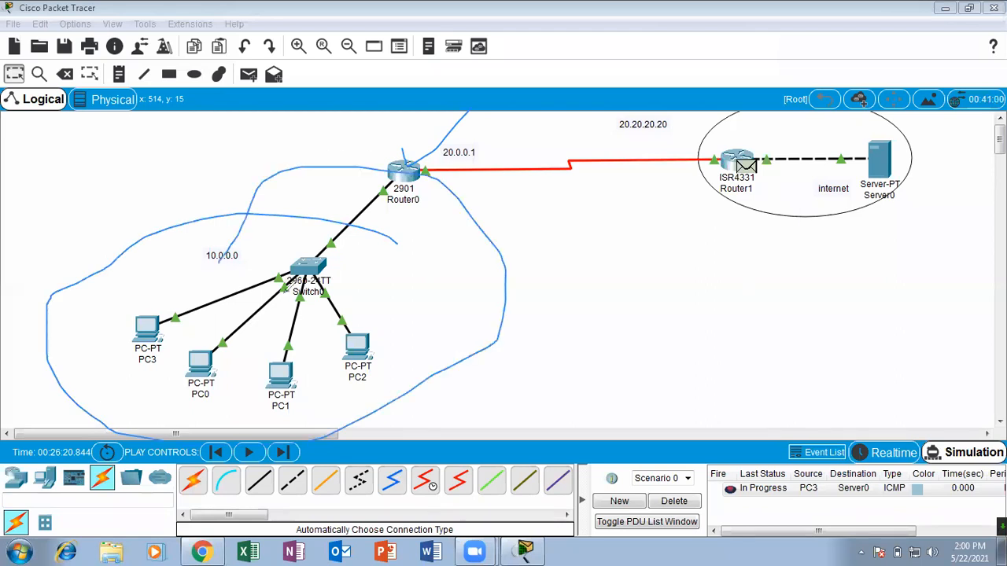
pyautogui.moveTo(138, 325)
pyautogui.mouseDown()
pyautogui.moveTo(221, 210)
pyautogui.moveTo(352, 240)
pyautogui.moveTo(385, 169)
pyautogui.mouseUp()
pyautogui.moveTo(319, 190)
pyautogui.mouseDown()
pyautogui.moveTo(351, 177)
pyautogui.moveTo(380, 183)
pyautogui.moveTo(571, 114)
pyautogui.moveTo(699, 147)
pyautogui.mouseUp()
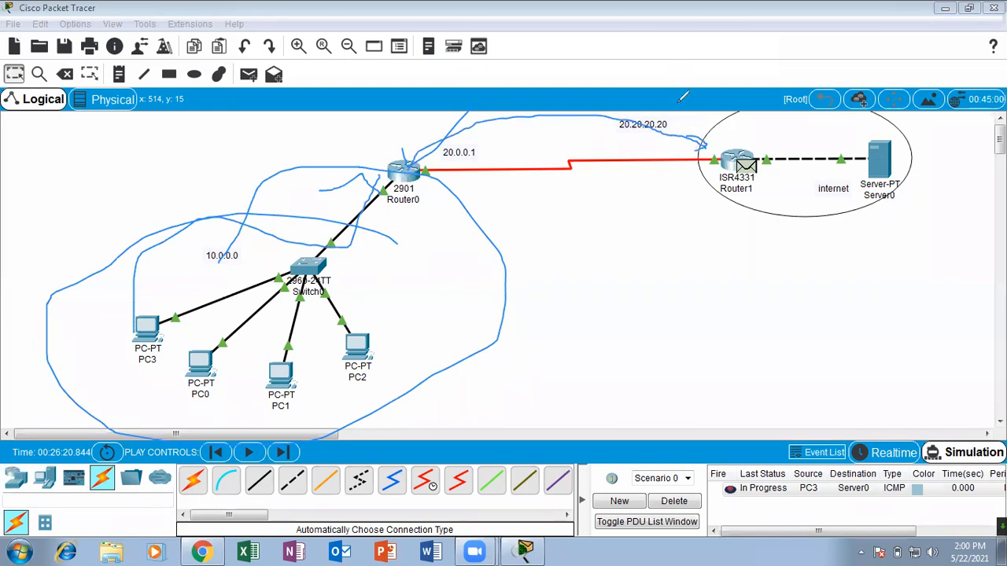
pyautogui.moveTo(759, 143)
pyautogui.mouseDown()
pyautogui.moveTo(751, 150)
pyautogui.moveTo(736, 85)
pyautogui.moveTo(722, 107)
pyautogui.mouseUp()
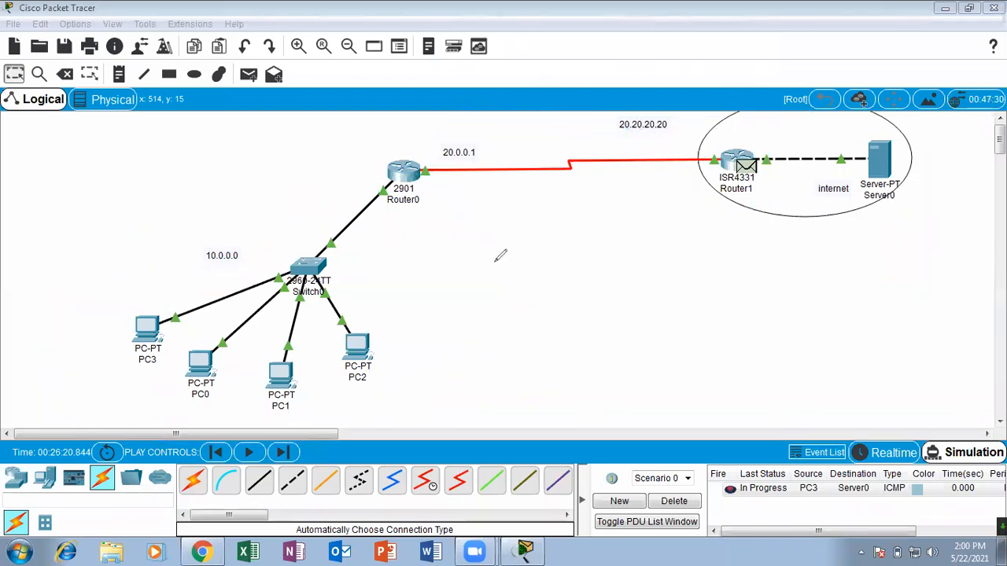
pyautogui.moveTo(493, 260)
pyautogui.mouseDown()
pyautogui.moveTo(422, 218)
pyautogui.moveTo(107, 378)
pyautogui.moveTo(326, 245)
pyautogui.moveTo(300, 245)
pyautogui.mouseUp()
pyautogui.moveTo(400, 127)
pyautogui.mouseDown()
pyautogui.moveTo(386, 178)
pyautogui.moveTo(425, 150)
pyautogui.moveTo(725, 144)
pyautogui.moveTo(714, 162)
pyautogui.mouseUp()
pyautogui.moveTo(383, 180)
pyautogui.mouseDown()
pyautogui.moveTo(662, 137)
pyautogui.moveTo(764, 156)
pyautogui.moveTo(739, 146)
pyautogui.moveTo(917, 144)
pyautogui.moveTo(858, 175)
pyautogui.moveTo(879, 167)
pyautogui.moveTo(711, 199)
pyautogui.moveTo(759, 124)
pyautogui.moveTo(821, 85)
pyautogui.mouseUp()
pyautogui.click(704, 77)
pyautogui.moveTo(757, 148)
pyautogui.mouseDown()
pyautogui.moveTo(511, 96)
pyautogui.moveTo(416, 162)
pyautogui.moveTo(432, 161)
pyautogui.mouseUp()
pyautogui.moveTo(721, 152); pyautogui.dragTo(702, 143)
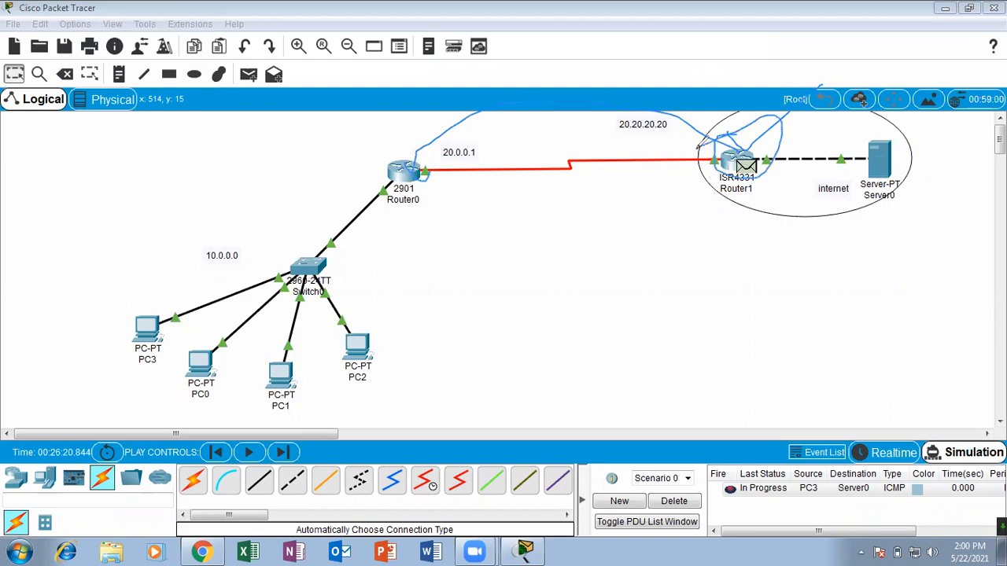
pyautogui.moveTo(325, 233)
pyautogui.mouseDown()
pyautogui.moveTo(102, 197)
pyautogui.moveTo(161, 110)
pyautogui.moveTo(111, 114)
pyautogui.moveTo(140, 203)
pyautogui.moveTo(265, 307)
pyautogui.mouseUp()
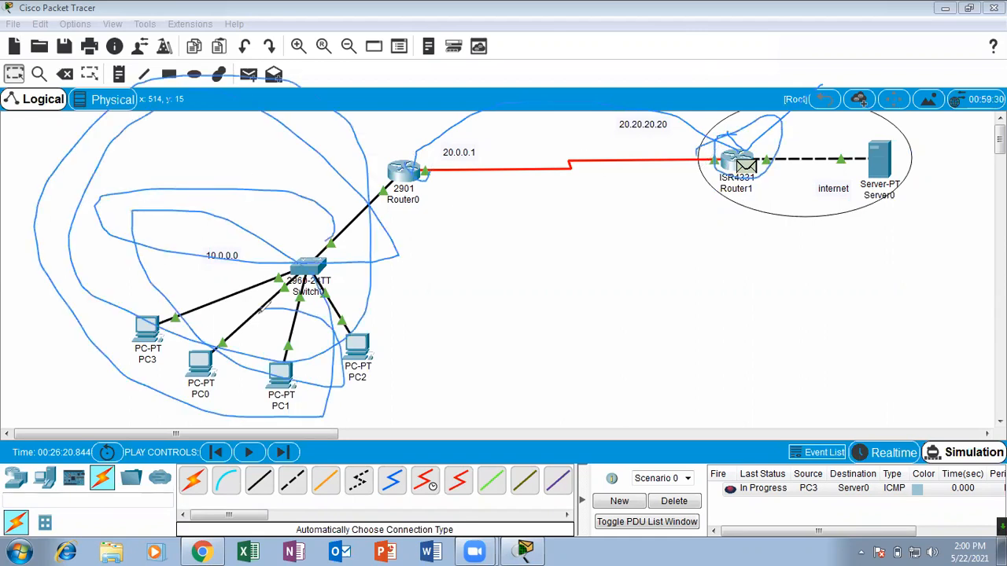
pyautogui.click(643, 94)
pyautogui.moveTo(736, 138)
pyautogui.mouseDown()
pyautogui.moveTo(756, 179)
pyautogui.moveTo(737, 141)
pyautogui.mouseUp()
pyautogui.moveTo(368, 234)
pyautogui.mouseDown()
pyautogui.moveTo(192, 436)
pyautogui.moveTo(236, 254)
pyautogui.mouseUp()
pyautogui.click(684, 73)
pyautogui.moveTo(761, 135)
pyautogui.mouseDown()
pyautogui.moveTo(718, 140)
pyautogui.moveTo(771, 139)
pyautogui.moveTo(725, 164)
pyautogui.mouseUp()
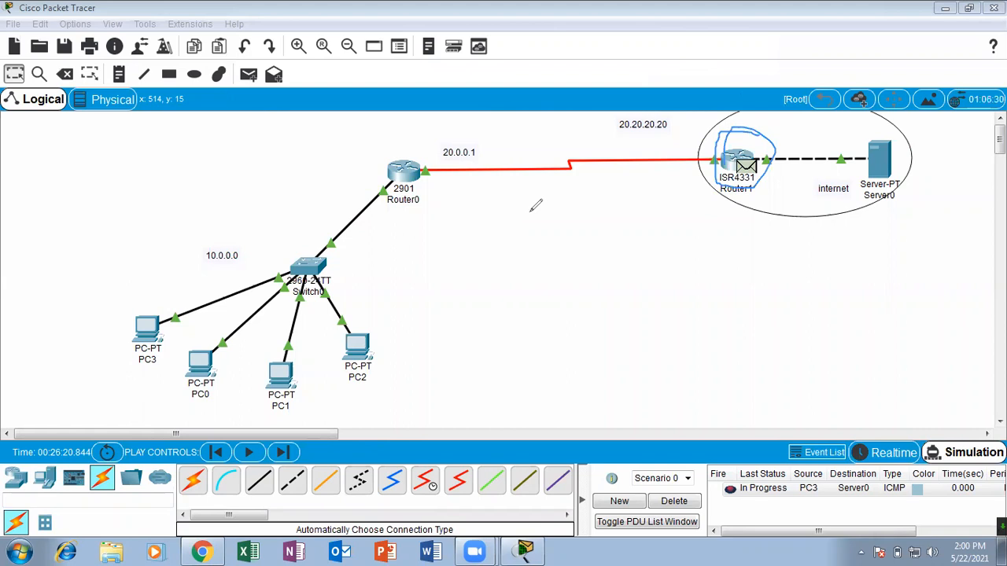
pyautogui.moveTo(753, 127); pyautogui.dragTo(784, 120)
pyautogui.click(302, 23)
pyautogui.moveTo(420, 231)
pyautogui.mouseDown()
pyautogui.moveTo(254, 162)
pyautogui.moveTo(78, 289)
pyautogui.moveTo(212, 381)
pyautogui.moveTo(392, 410)
pyautogui.moveTo(371, 212)
pyautogui.mouseUp()
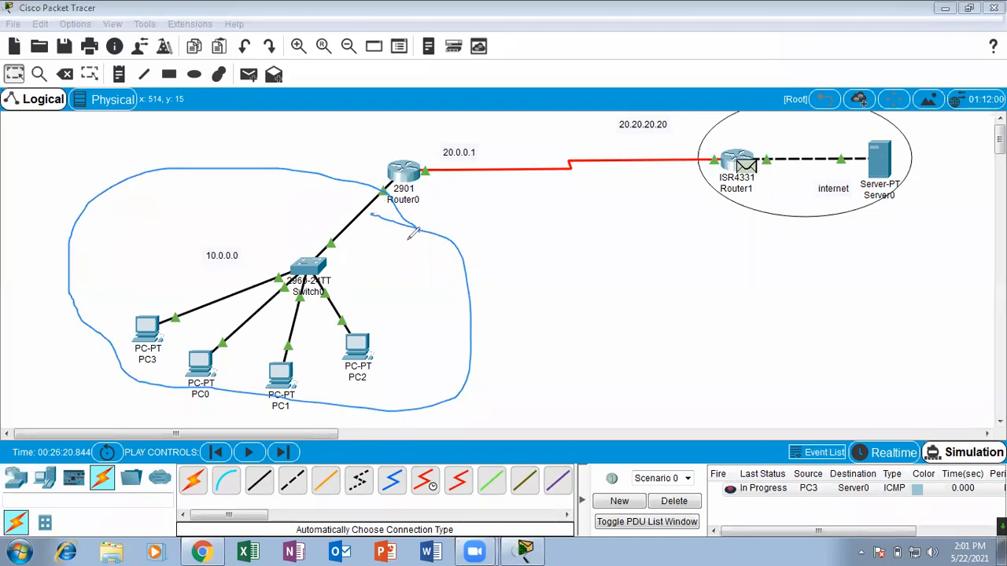
pyautogui.moveTo(390, 148); pyautogui.dragTo(425, 130)
pyautogui.moveTo(398, 161); pyautogui.dragTo(423, 140)
pyautogui.moveTo(394, 171); pyautogui.dragTo(442, 140)
pyautogui.click(658, 79)
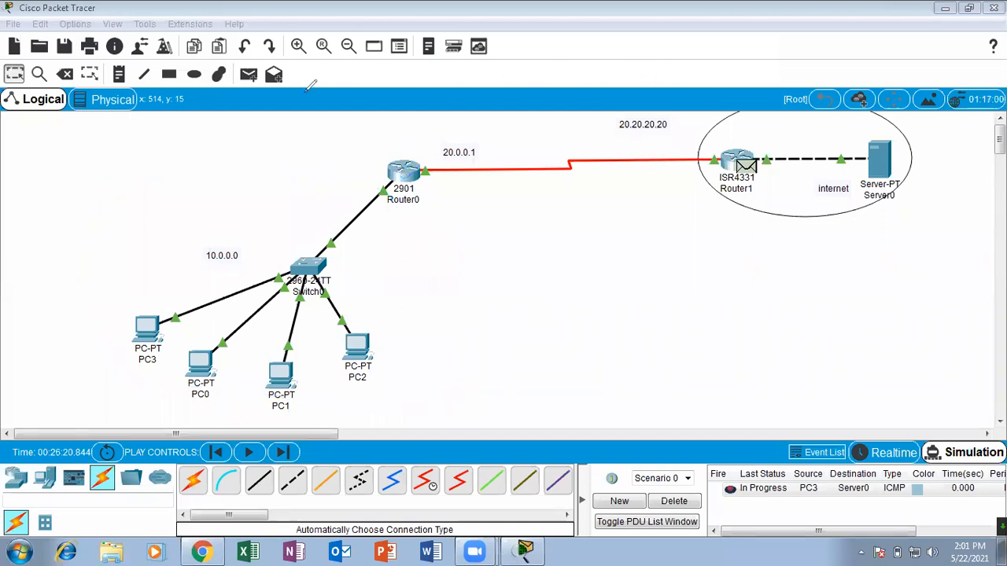
pyautogui.click(401, 175)
pyautogui.click(645, 74)
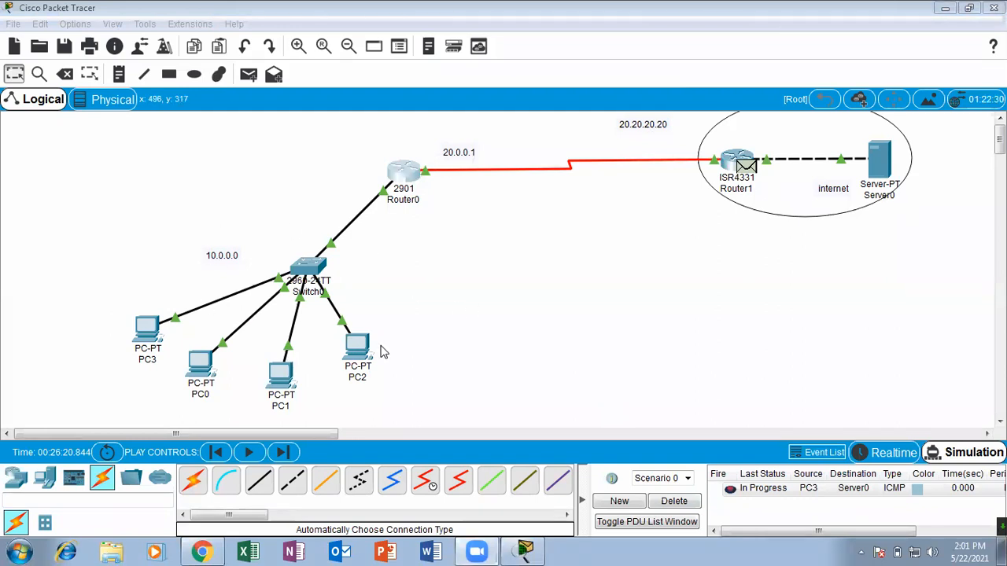
pyautogui.click(407, 347)
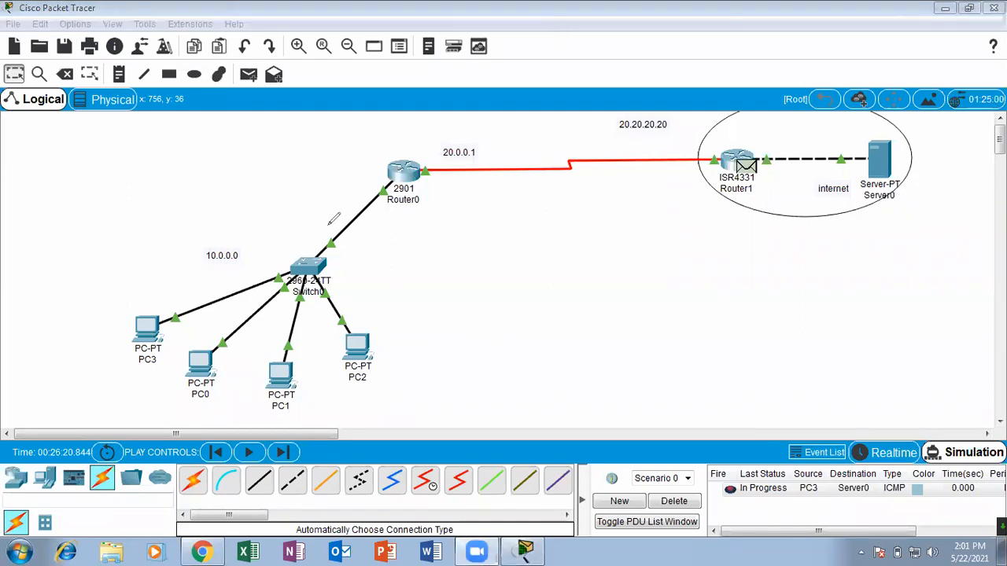
pyautogui.moveTo(332, 238); pyautogui.dragTo(182, 268)
pyautogui.moveTo(49, 105); pyautogui.dragTo(42, 138)
pyautogui.moveTo(583, 461); pyautogui.dragTo(533, 359)
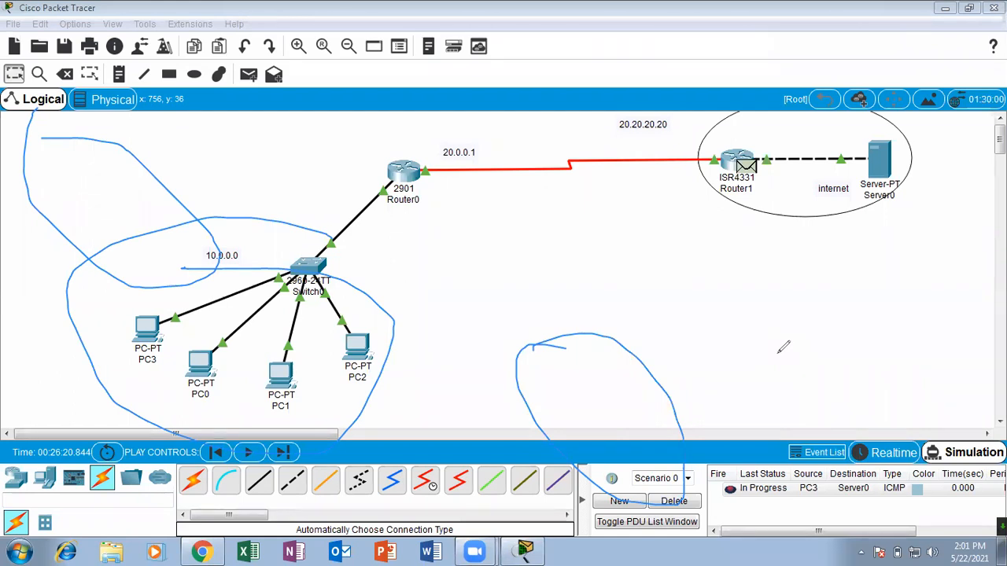
pyautogui.click(685, 84)
pyautogui.moveTo(470, 240)
pyautogui.mouseDown()
pyautogui.moveTo(441, 230)
pyautogui.moveTo(330, 436)
pyautogui.moveTo(267, 260)
pyautogui.mouseUp()
pyautogui.moveTo(242, 217)
pyautogui.mouseDown()
pyautogui.moveTo(255, 236)
pyautogui.moveTo(316, 160)
pyautogui.mouseUp()
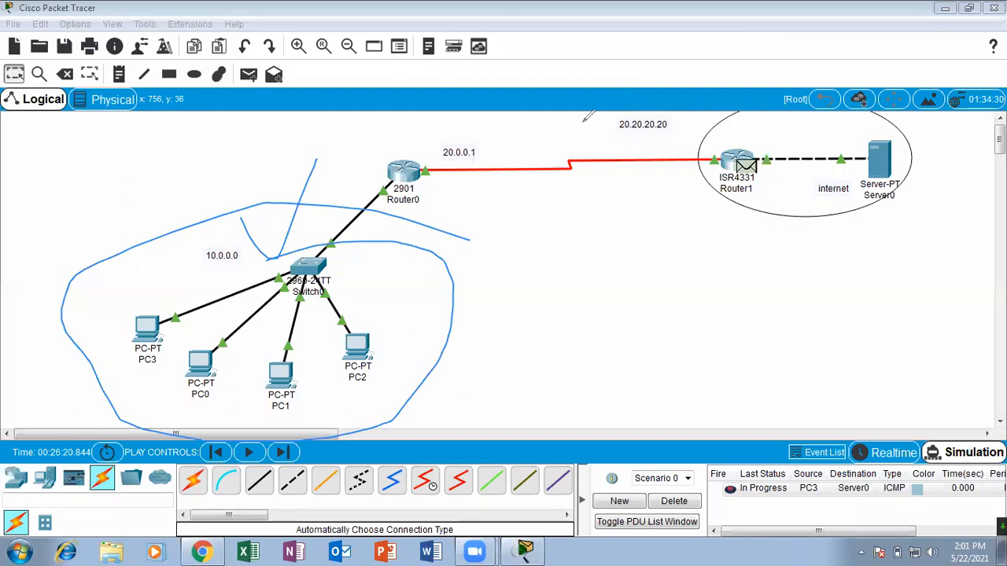
pyautogui.click(639, 77)
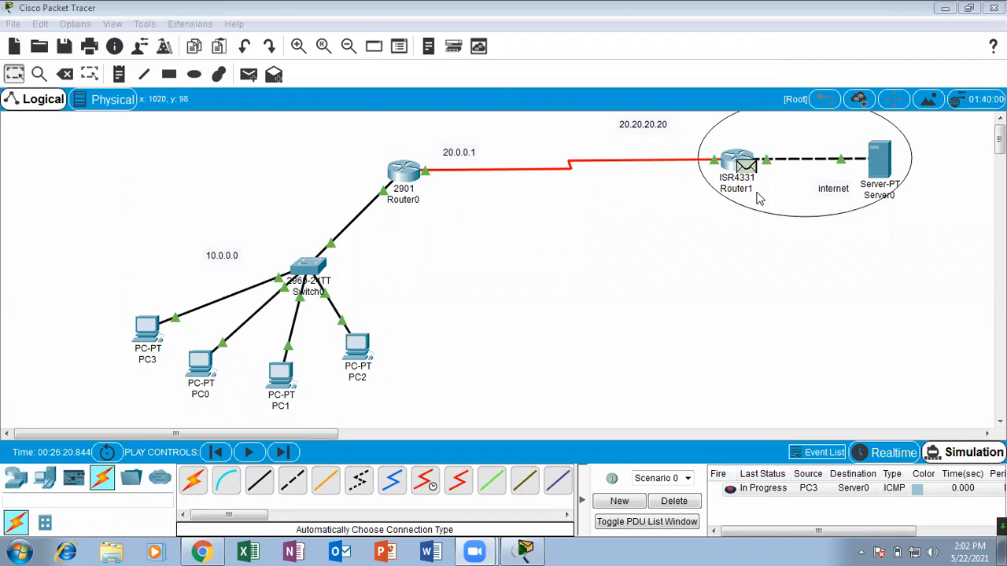
# Delete the current scenario's PDU, send a new simple PDU from PC3 to Server0, and run the simulation until it reaches Router0.
pyautogui.click(674, 501)
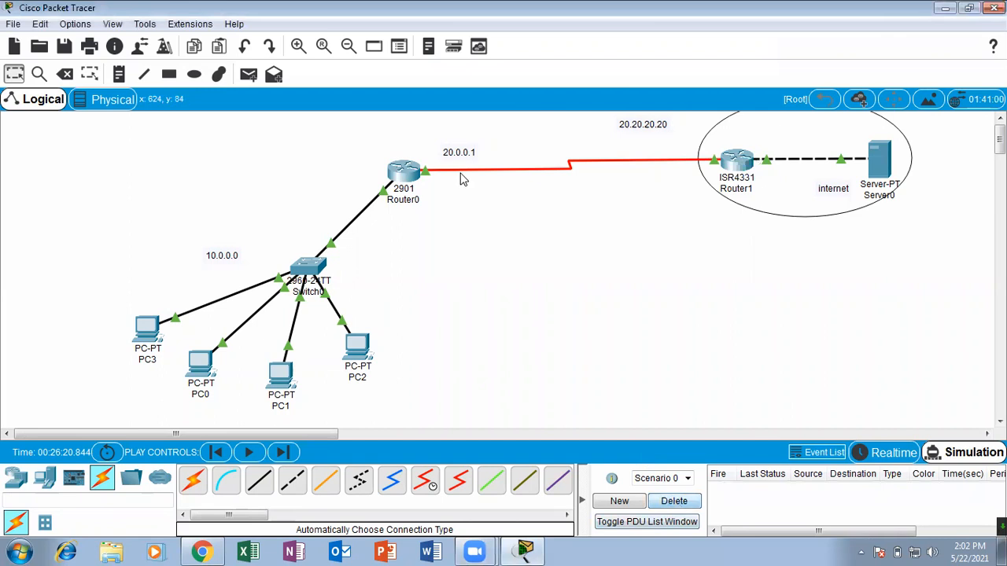
pyautogui.click(249, 74)
pyautogui.click(146, 327)
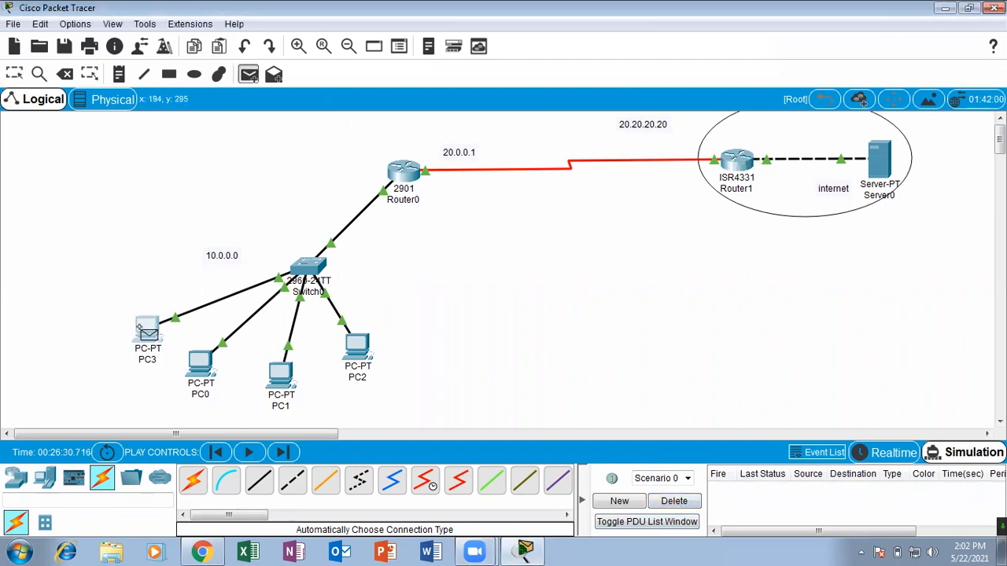
pyautogui.click(874, 158)
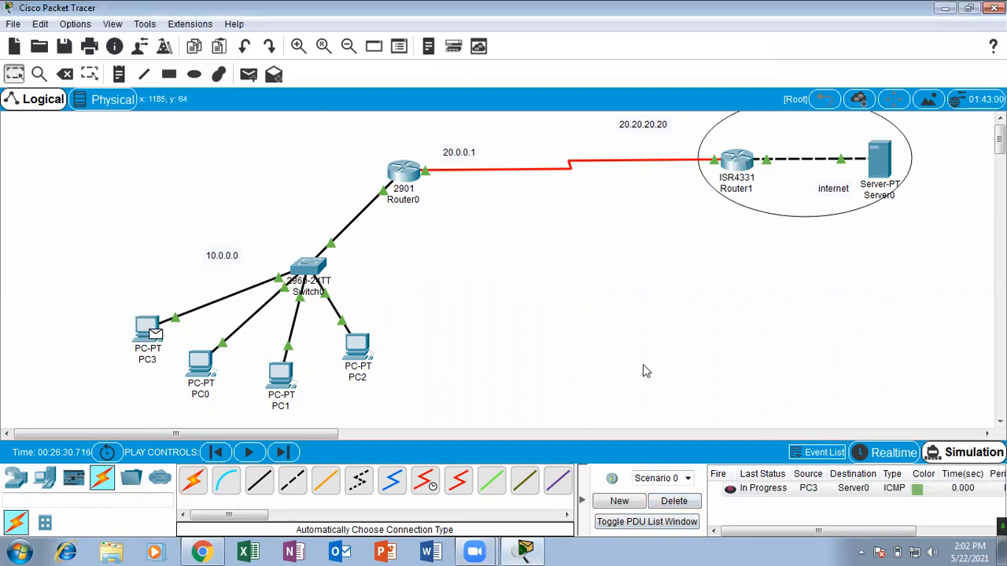
pyautogui.click(248, 455)
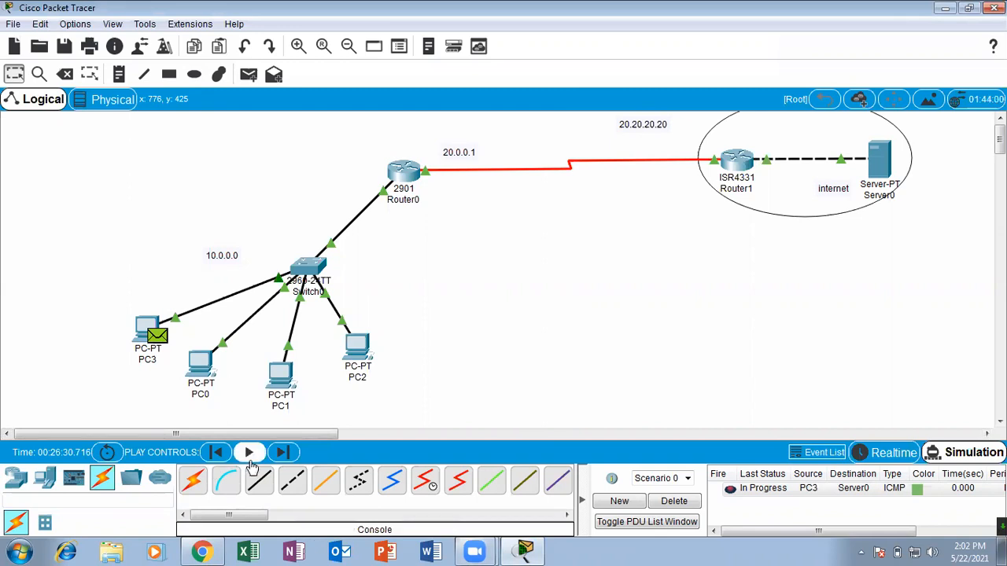
pyautogui.click(250, 456)
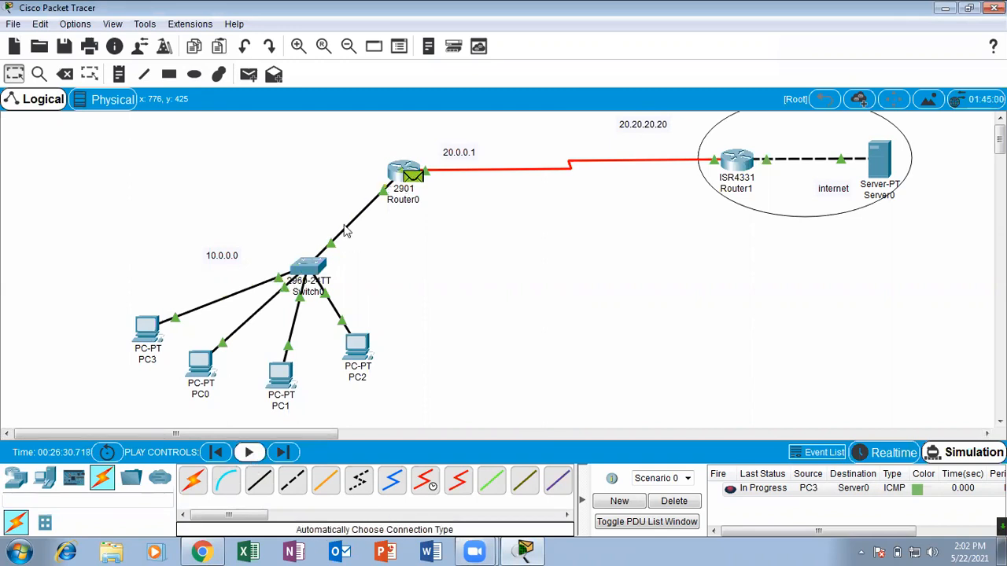
# Compare the Layer 3 source and destination IP addresses in the inbound and outbound layers of the PDU at Router0, then close its details.
pyautogui.click(414, 183)
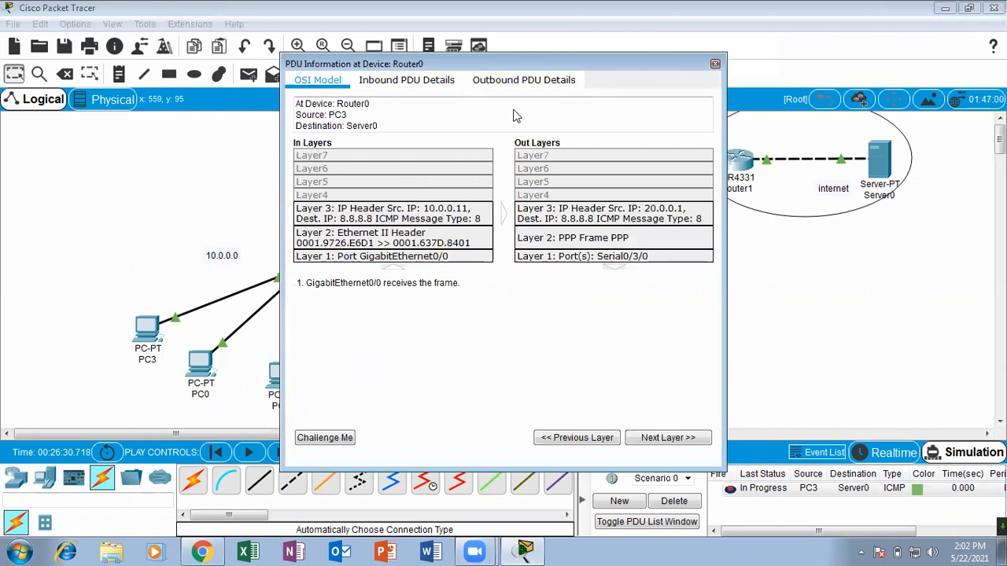
pyautogui.moveTo(489, 197)
pyautogui.mouseDown()
pyautogui.moveTo(392, 199)
pyautogui.moveTo(484, 222)
pyautogui.moveTo(494, 202)
pyautogui.mouseUp()
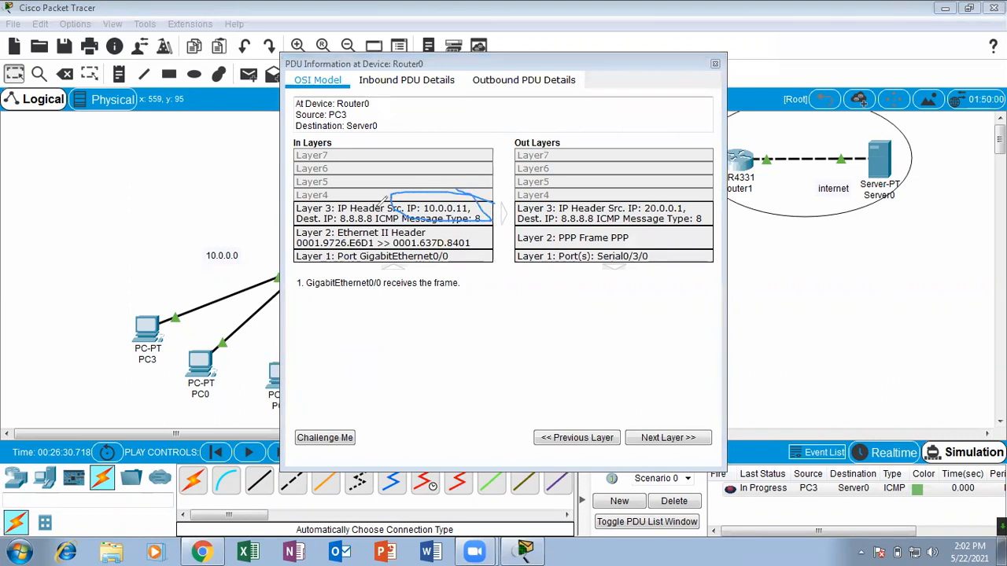
pyautogui.moveTo(377, 209)
pyautogui.mouseDown()
pyautogui.moveTo(338, 214)
pyautogui.moveTo(363, 227)
pyautogui.moveTo(386, 221)
pyautogui.moveTo(379, 209)
pyautogui.mouseUp()
pyautogui.moveTo(532, 124); pyautogui.dragTo(525, 135)
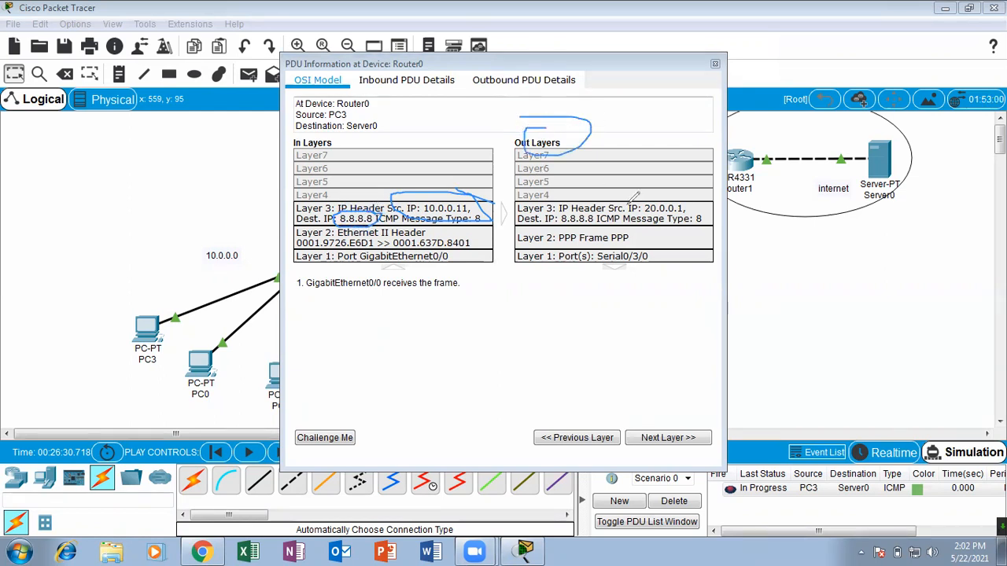
pyautogui.moveTo(706, 192)
pyautogui.mouseDown()
pyautogui.moveTo(640, 198)
pyautogui.moveTo(682, 220)
pyautogui.moveTo(698, 205)
pyautogui.mouseUp()
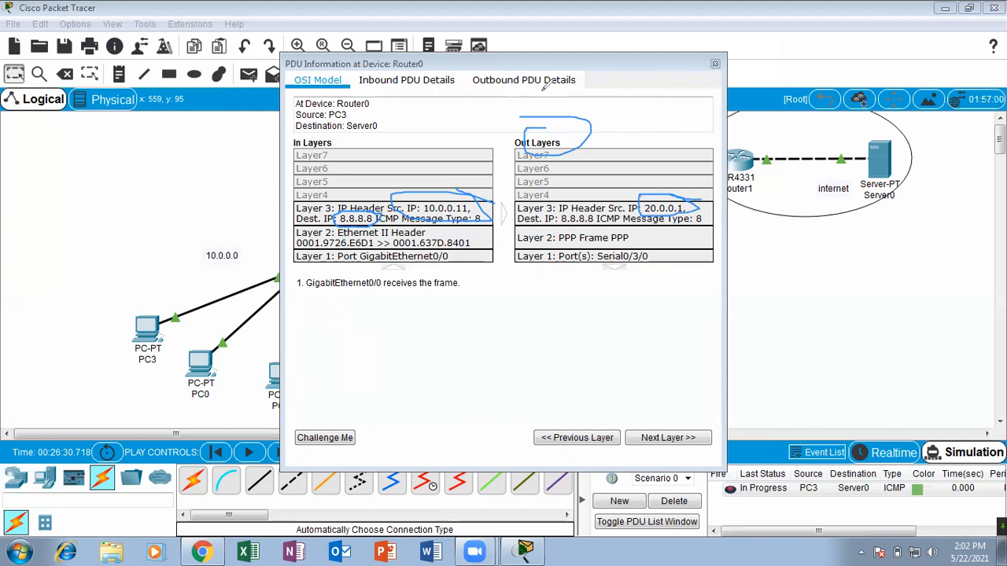
pyautogui.moveTo(434, 197)
pyautogui.mouseDown()
pyautogui.moveTo(492, 160)
pyautogui.moveTo(446, 255)
pyautogui.moveTo(453, 184)
pyautogui.mouseUp()
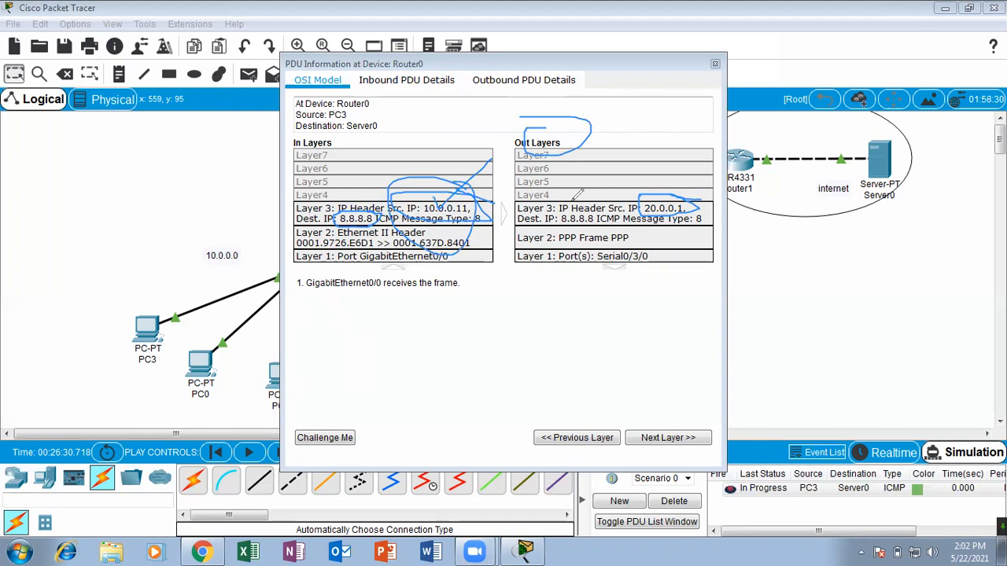
pyautogui.moveTo(661, 188); pyautogui.dragTo(734, 140)
pyautogui.click(675, 75)
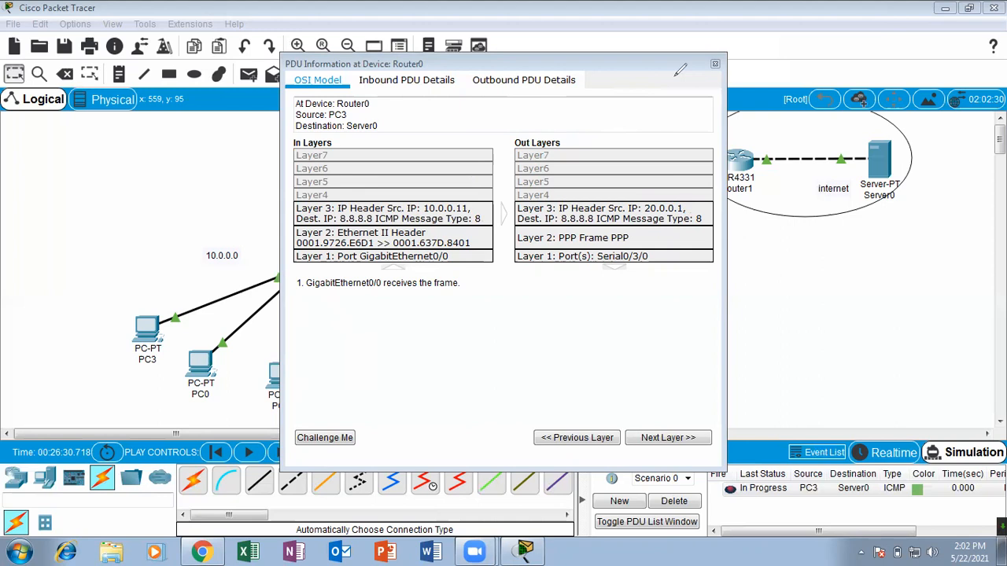
pyautogui.click(715, 63)
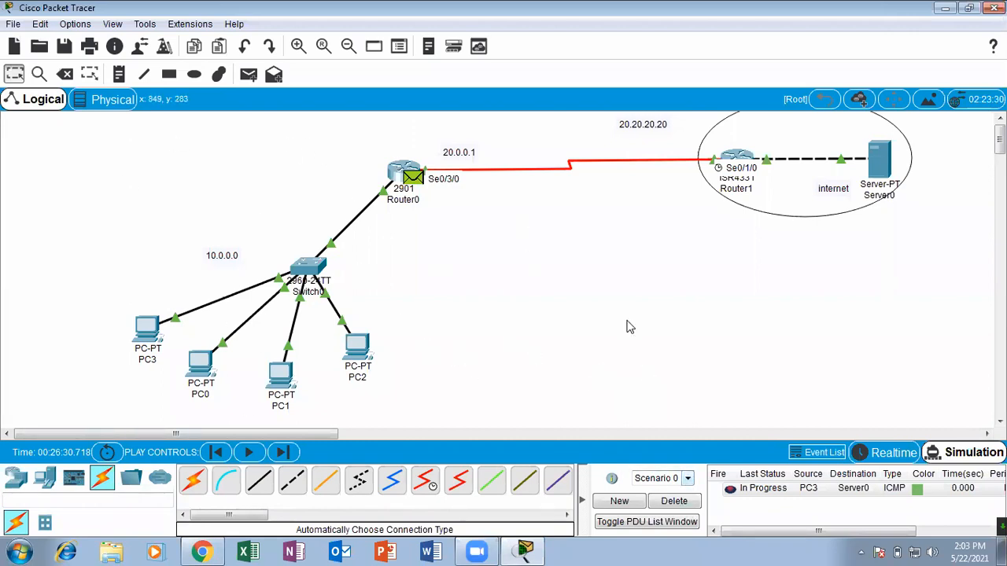
# Advance the packet to Router1, shift Router1 slightly within the internet ellipse, and inspect the PDU's OSI layers there.
pyautogui.click(250, 451)
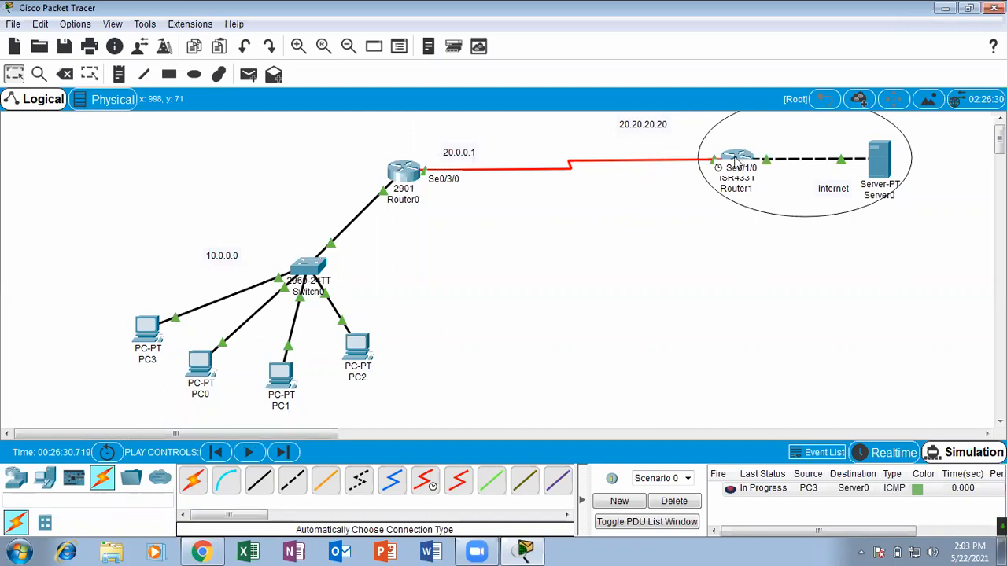
pyautogui.moveTo(733, 157); pyautogui.dragTo(773, 191)
pyautogui.click(772, 189)
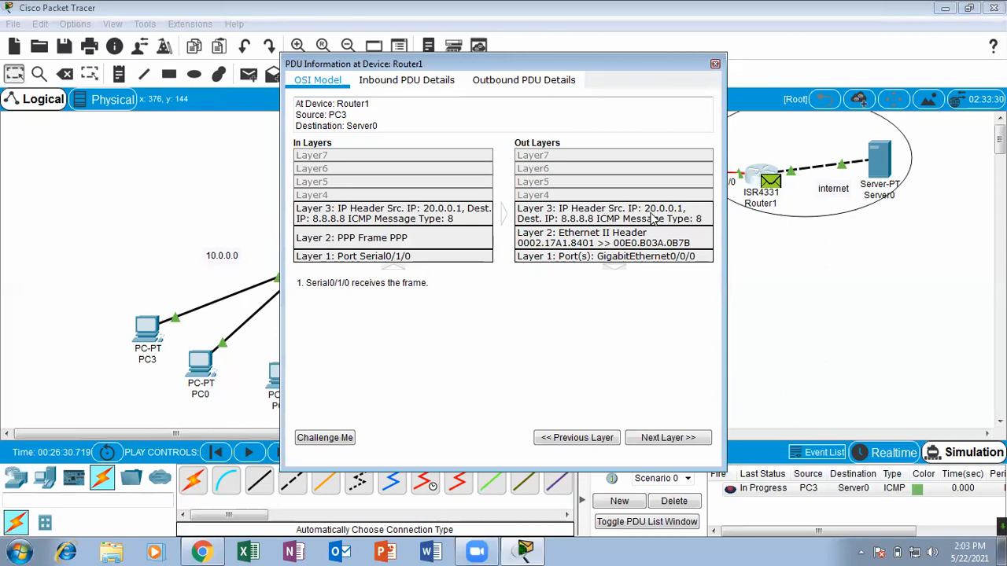
pyautogui.click(715, 63)
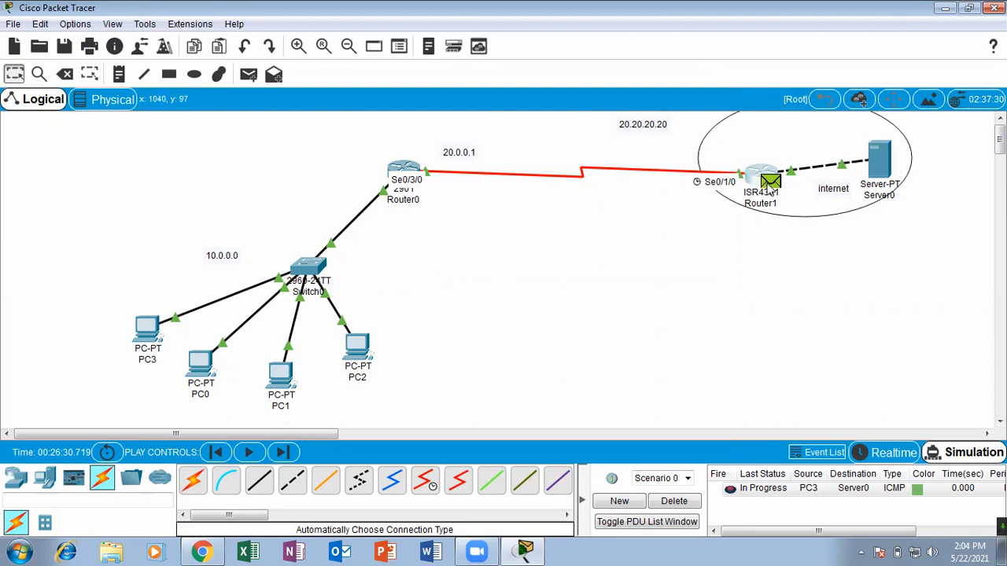
# Advance the packet to Server0 and examine the destination IP address in the outgoing reply's Layer 3 header.
pyautogui.click(250, 459)
pyautogui.click(888, 168)
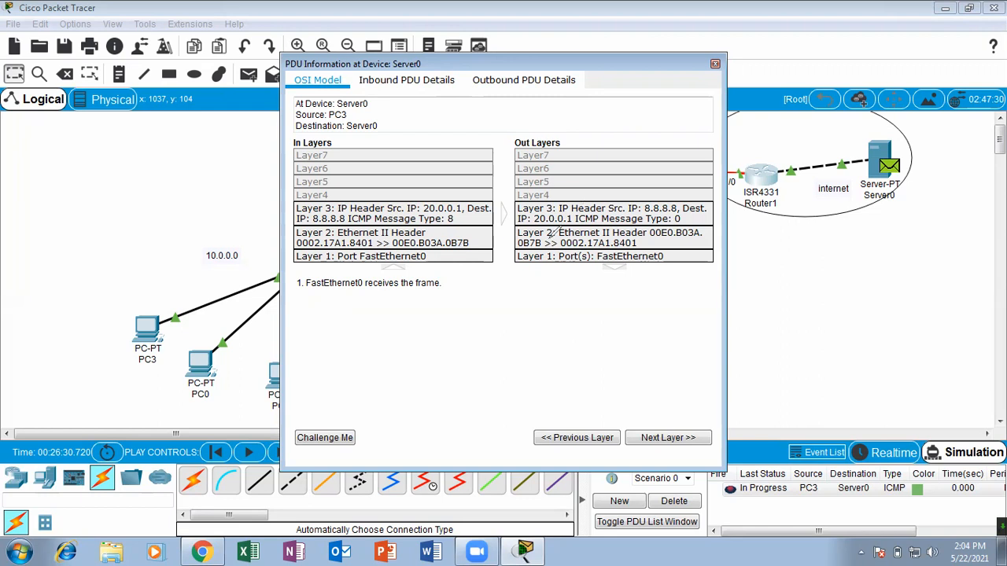
pyautogui.moveTo(553, 234); pyautogui.dragTo(557, 201)
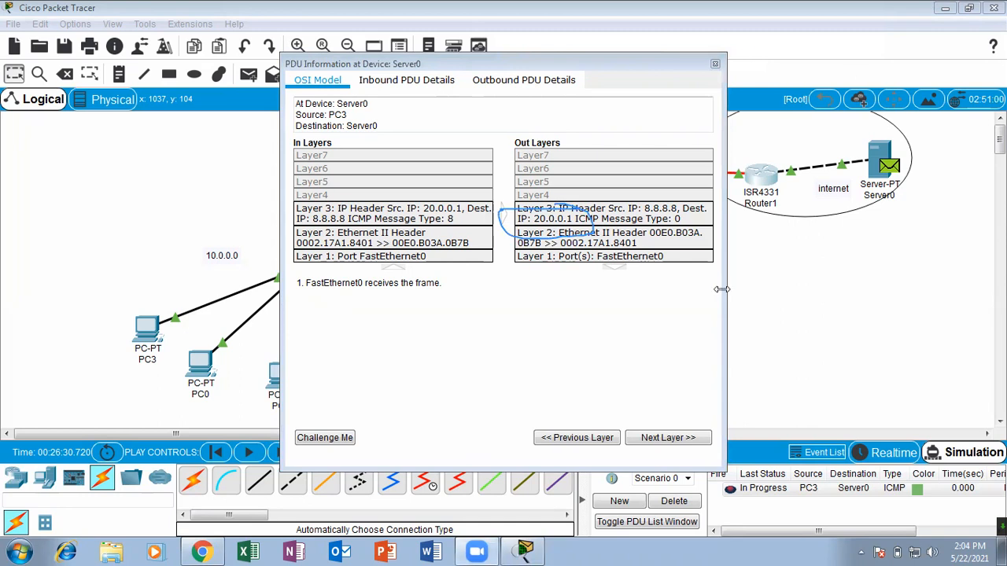
pyautogui.click(715, 63)
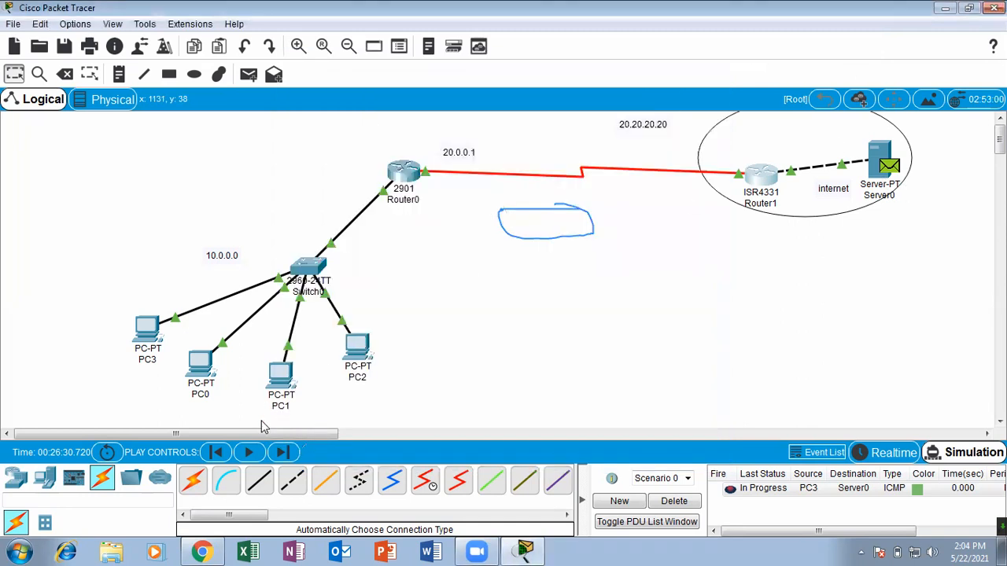
# Advance the reply to Router1 and examine its destination IP address in the inbound and outbound Layer 3 headers.
pyautogui.click(250, 451)
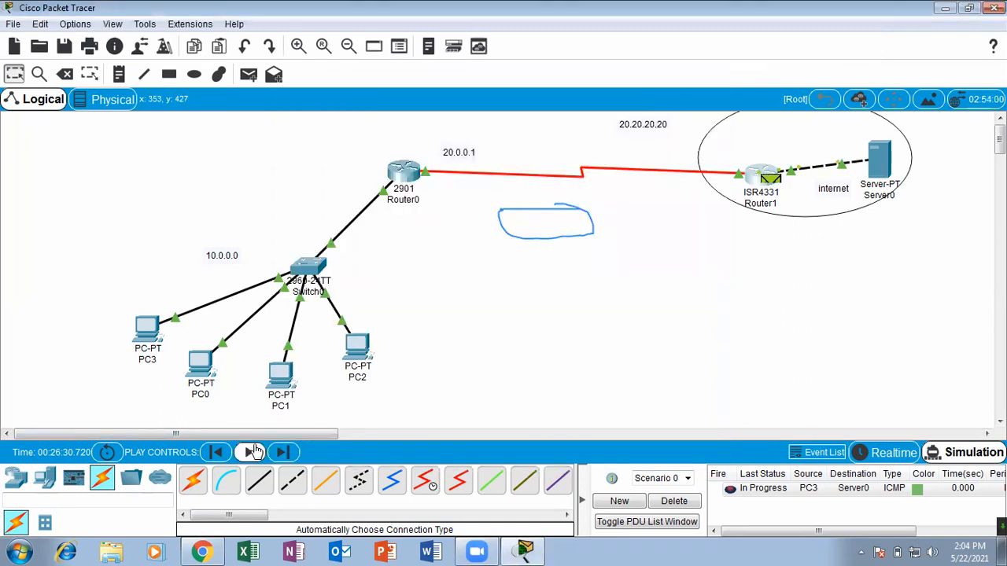
pyautogui.click(767, 180)
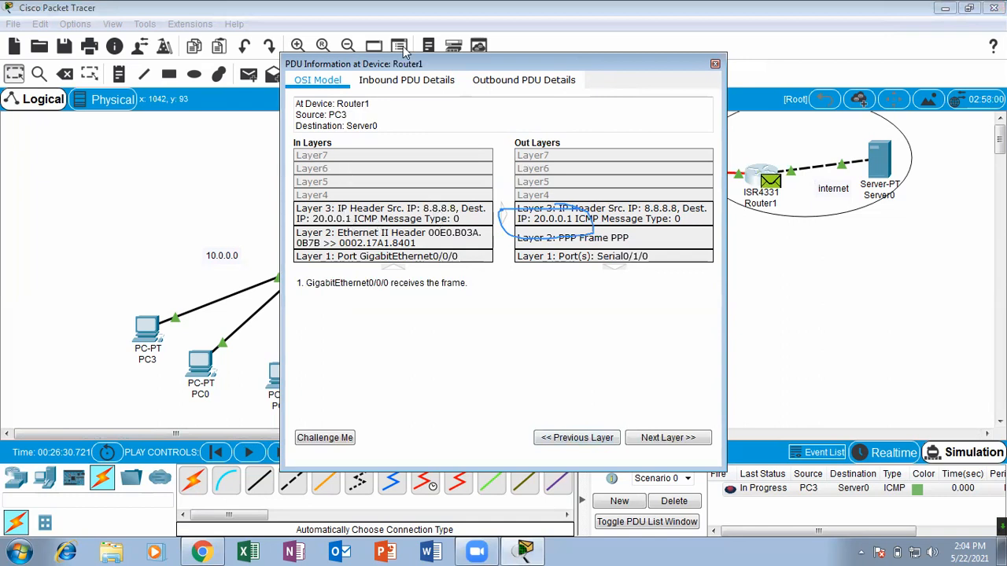
pyautogui.moveTo(361, 202)
pyautogui.mouseDown()
pyautogui.moveTo(296, 222)
pyautogui.moveTo(355, 222)
pyautogui.mouseUp()
pyautogui.moveTo(482, 202); pyautogui.dragTo(488, 174)
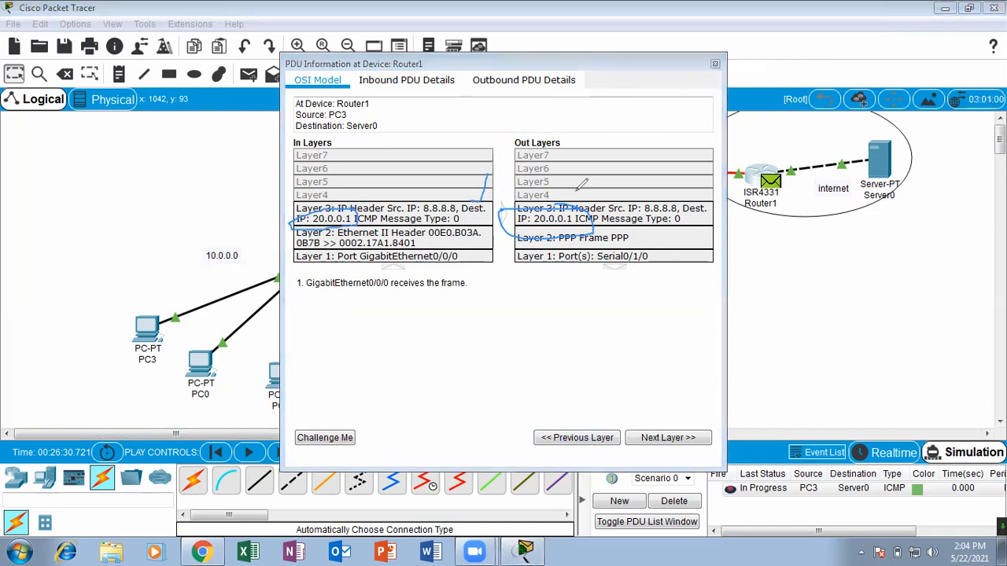
pyautogui.moveTo(686, 197)
pyautogui.mouseDown()
pyautogui.moveTo(731, 203)
pyautogui.moveTo(696, 198)
pyautogui.mouseUp()
pyautogui.moveTo(555, 206)
pyautogui.mouseDown()
pyautogui.moveTo(572, 236)
pyautogui.moveTo(588, 204)
pyautogui.mouseUp()
pyautogui.moveTo(154, 268)
pyautogui.mouseDown()
pyautogui.moveTo(79, 334)
pyautogui.moveTo(201, 283)
pyautogui.moveTo(158, 272)
pyautogui.moveTo(155, 377)
pyautogui.mouseUp()
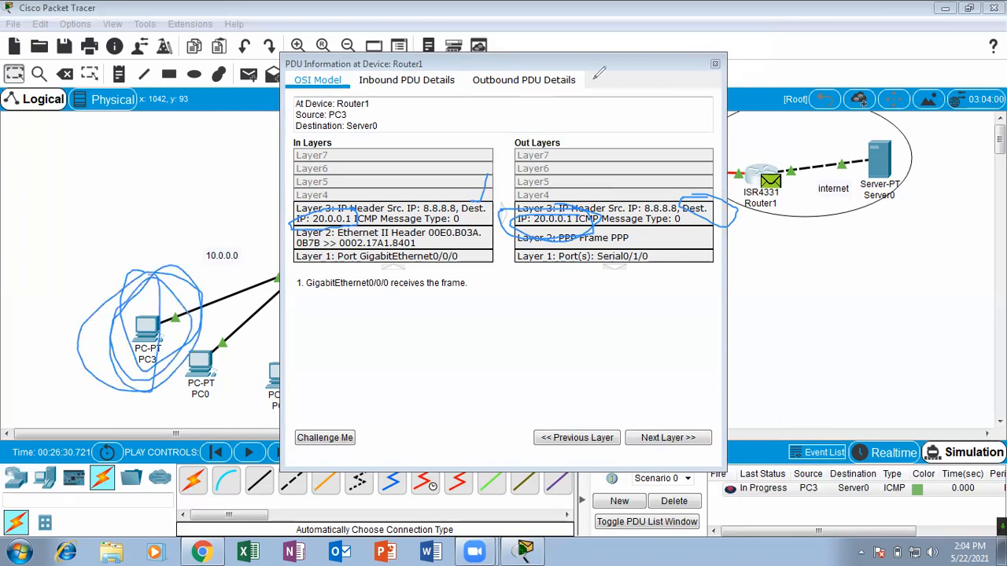
pyautogui.hotkey('ctrl', 'z')
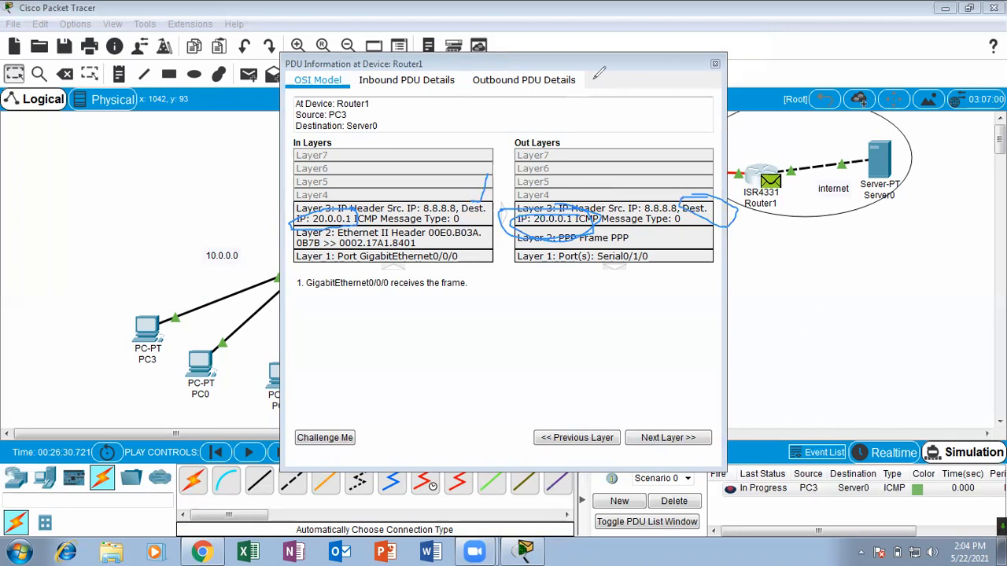
pyautogui.hotkey('ctrl', 'z')
pyautogui.hotkey('ctrl', 'z')
pyautogui.hotkey('ctrl', 'z')
pyautogui.hotkey('ctrl', 'z')
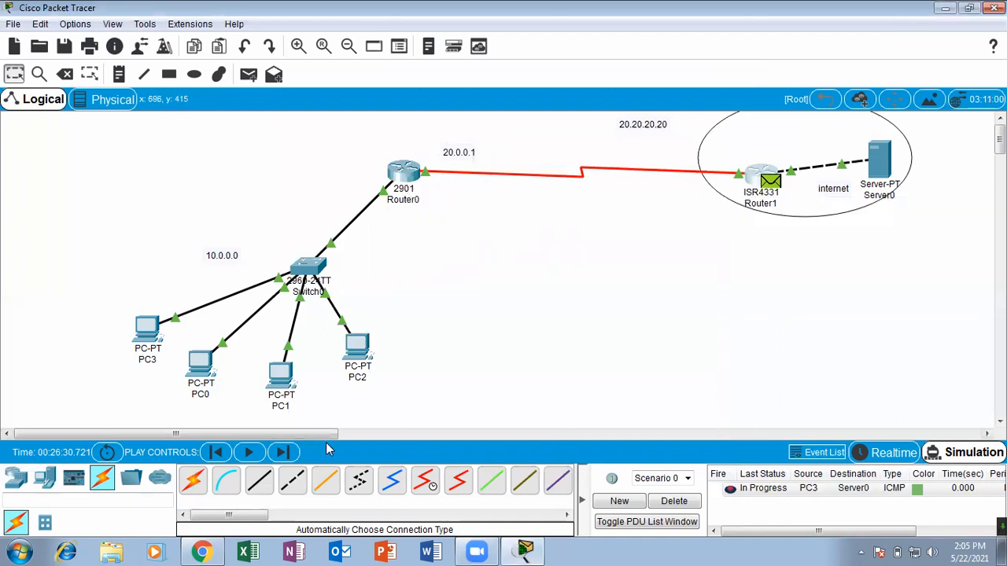
# Advance the reply to Router0 and step through its inbound layers to the Layer 3 description of the NAT table lookup.
pyautogui.click(250, 453)
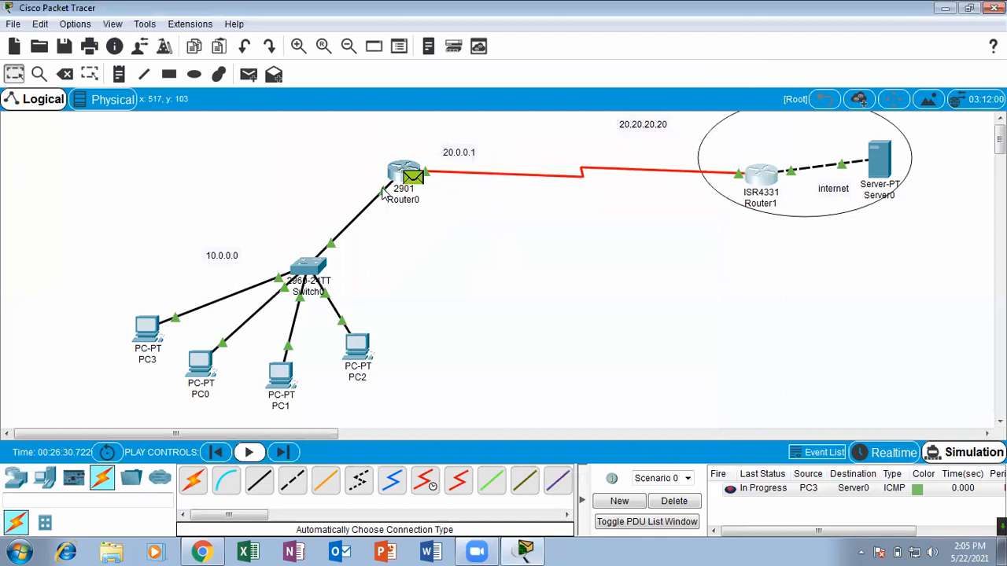
pyautogui.click(414, 178)
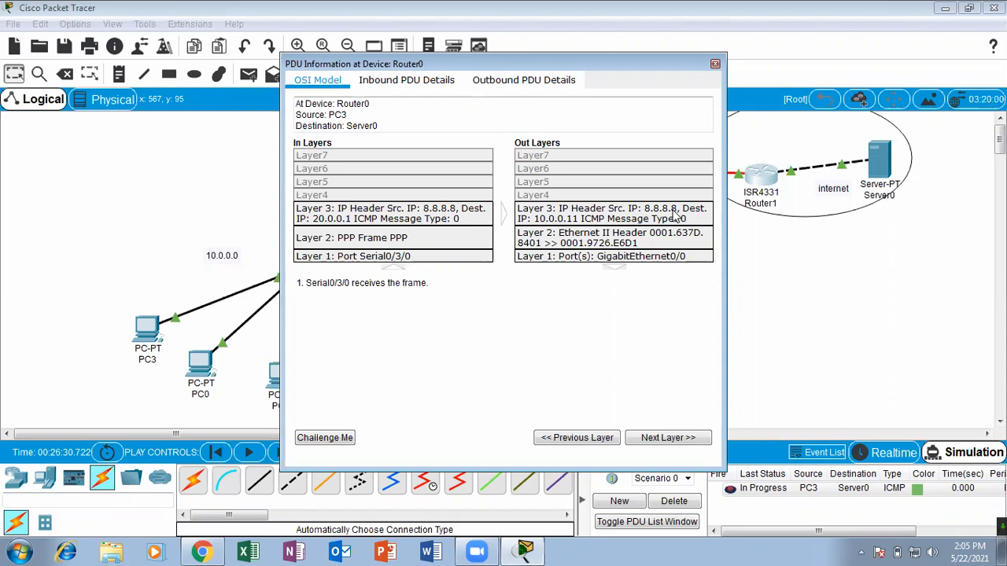
pyautogui.click(663, 438)
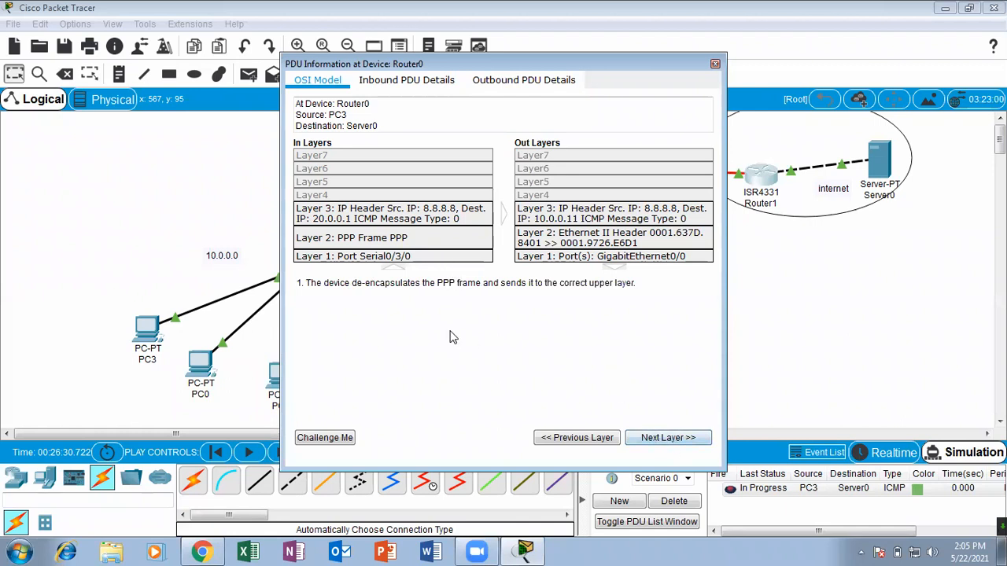
pyautogui.click(557, 438)
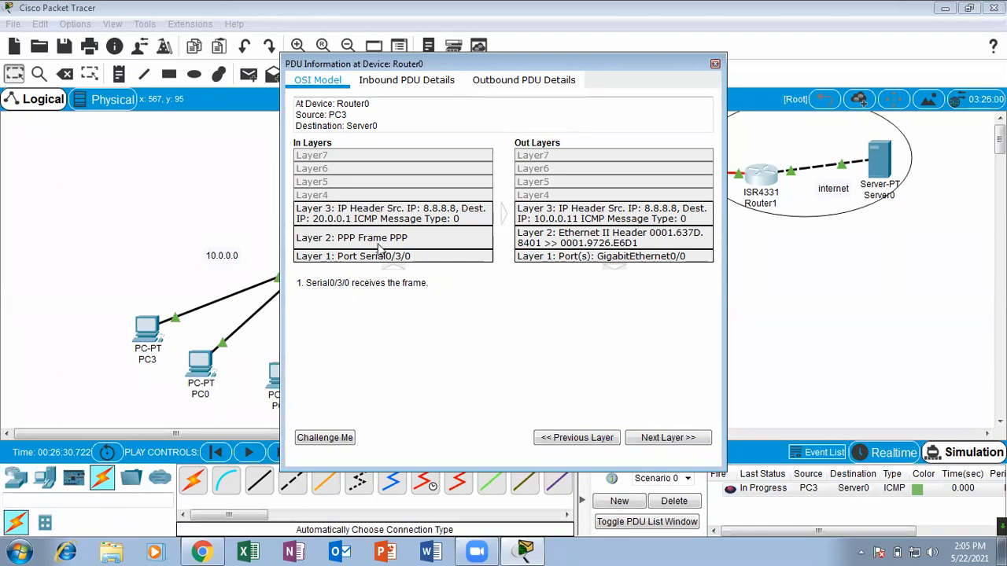
pyautogui.click(667, 439)
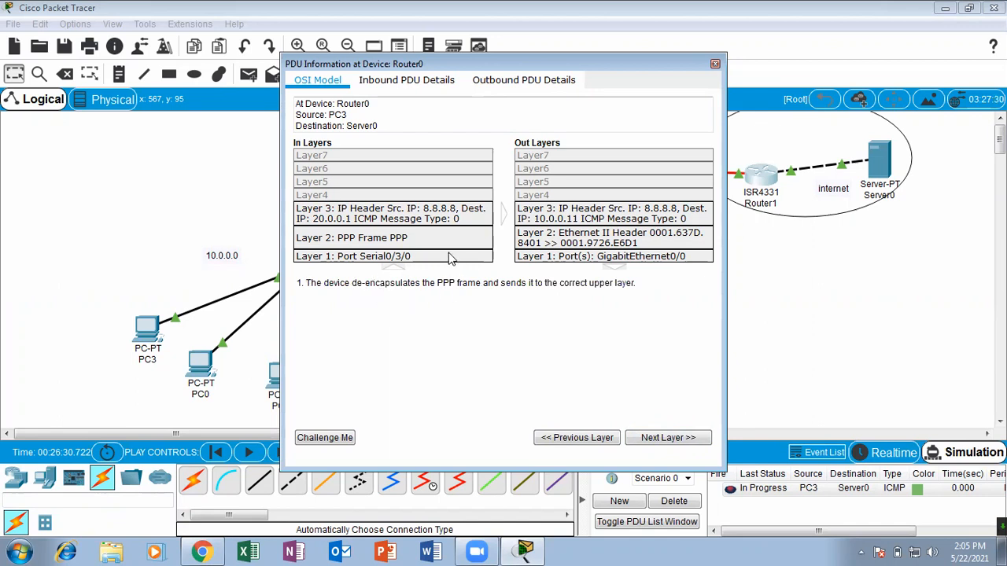
pyautogui.click(675, 438)
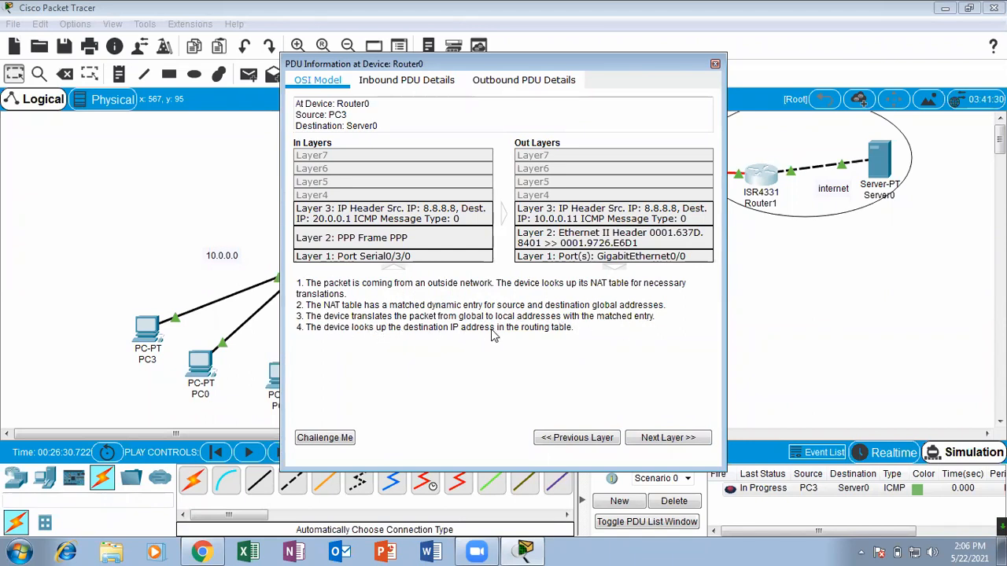
# Step through the reply's remaining layer descriptions at Router0 to the outgoing frame and close the PDU information.
pyautogui.click(669, 439)
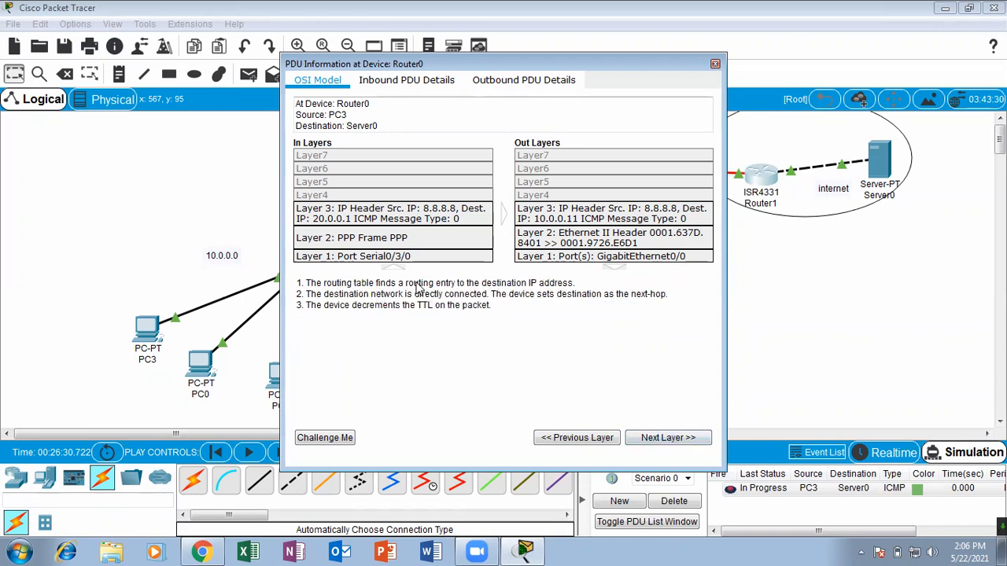
pyautogui.click(659, 445)
pyautogui.click(659, 445)
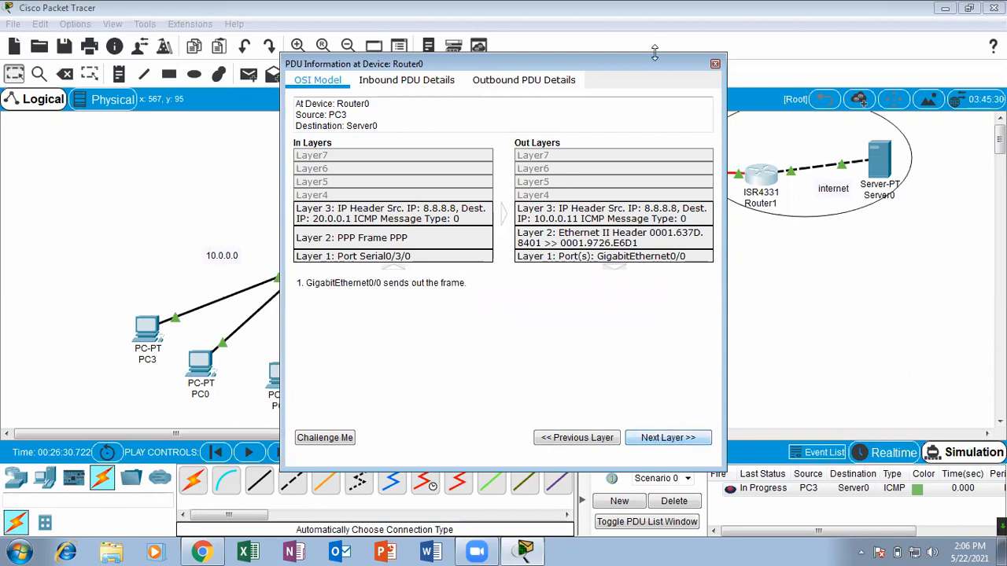
pyautogui.click(715, 63)
# Run "sh ip nat translations" in Router0's CLI with the window maximized.
pyautogui.click(403, 172)
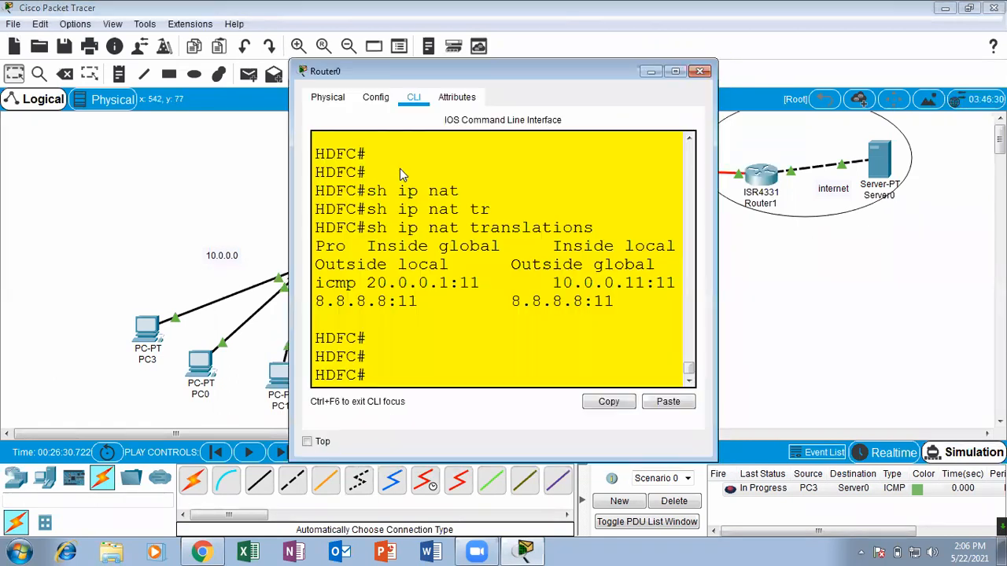
pyautogui.click(675, 73)
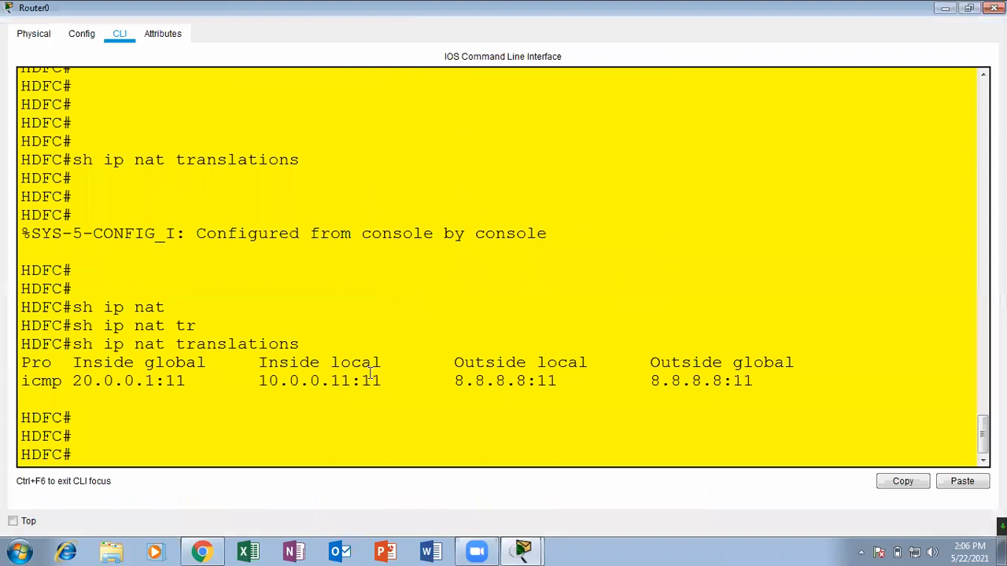
pyautogui.press('Return')
pyautogui.press('Return')
pyautogui.press('Up')
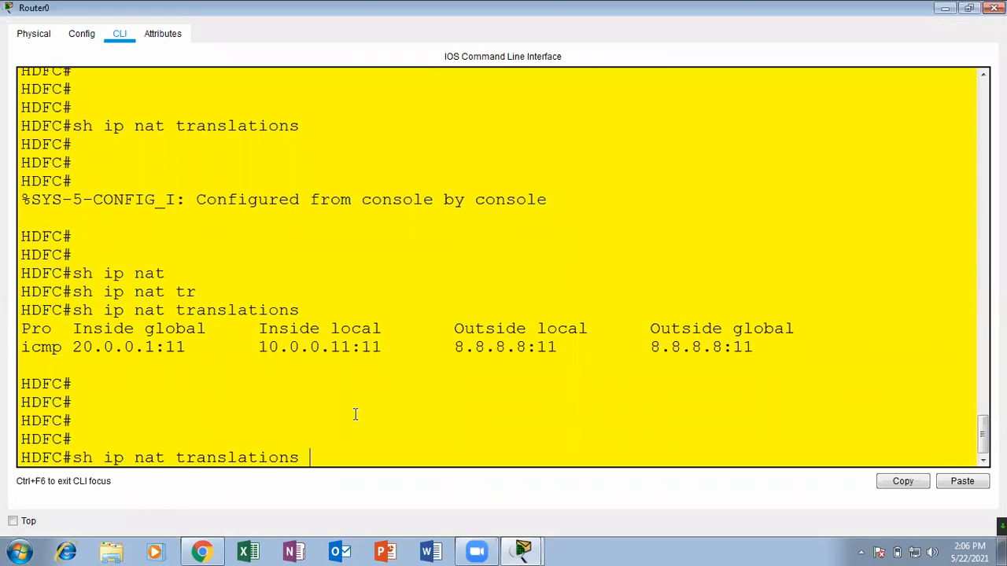
pyautogui.press('Return')
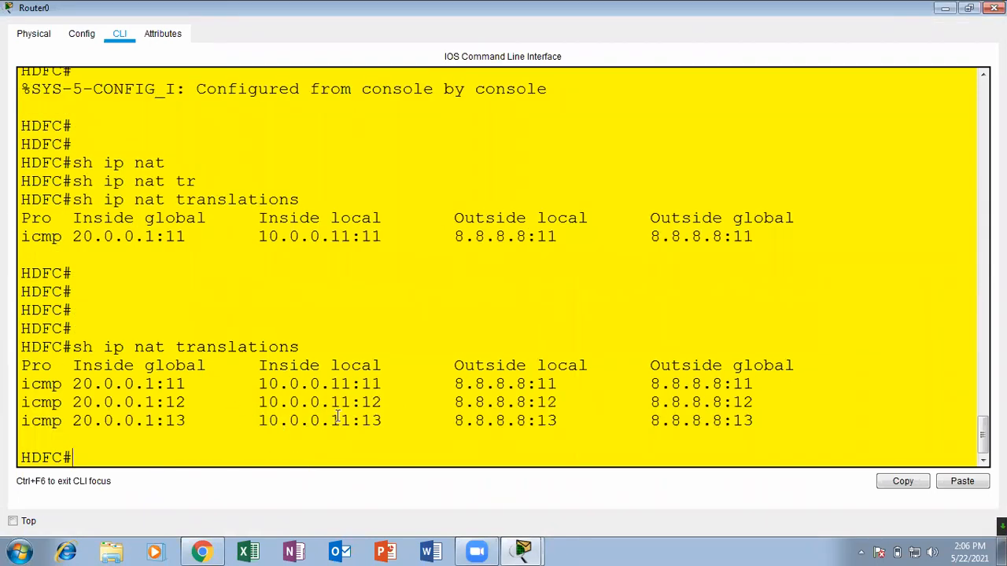
# Compare the inside local, inside global and outside global addresses of the second and third NAT entries, and close Router0's window.
pyautogui.moveTo(353, 403); pyautogui.dragTo(267, 398)
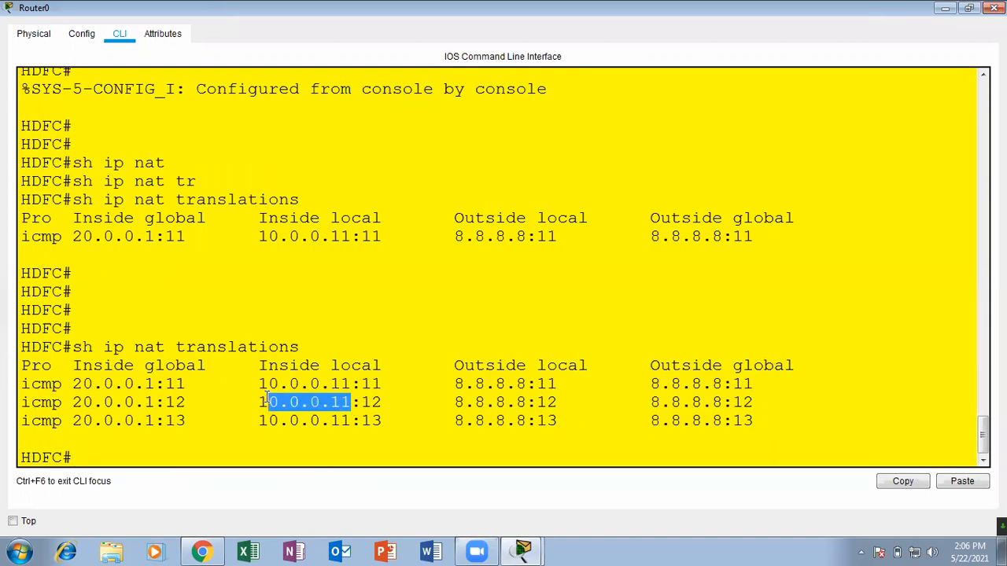
pyautogui.moveTo(627, 408); pyautogui.dragTo(737, 402)
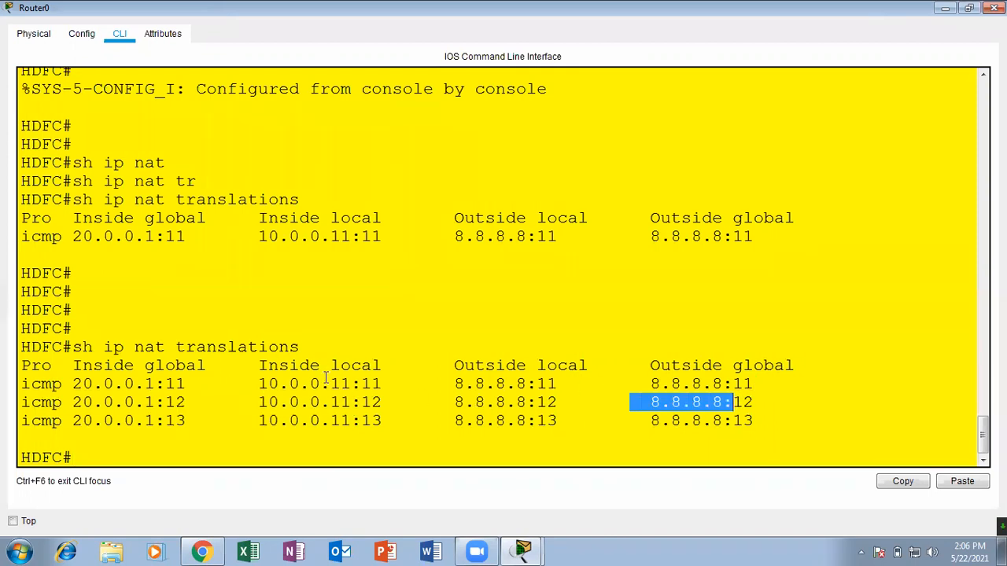
pyautogui.moveTo(262, 400); pyautogui.dragTo(389, 400)
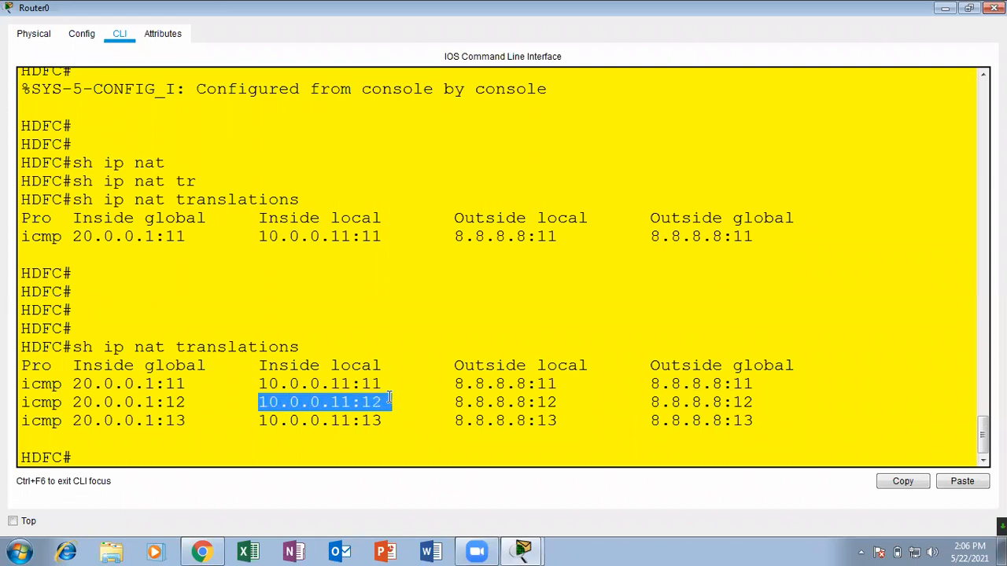
pyautogui.moveTo(72, 405); pyautogui.dragTo(198, 402)
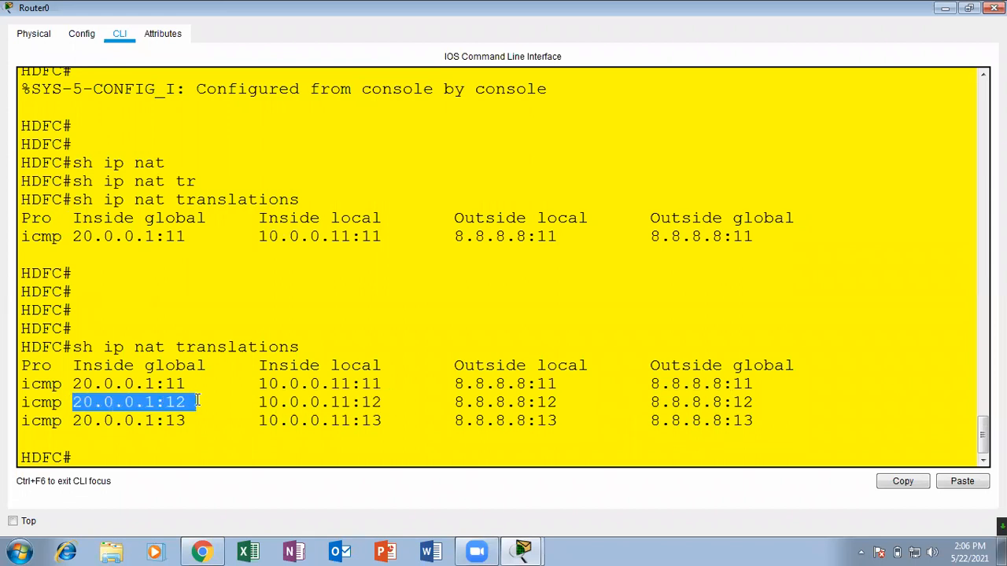
pyautogui.click(398, 404)
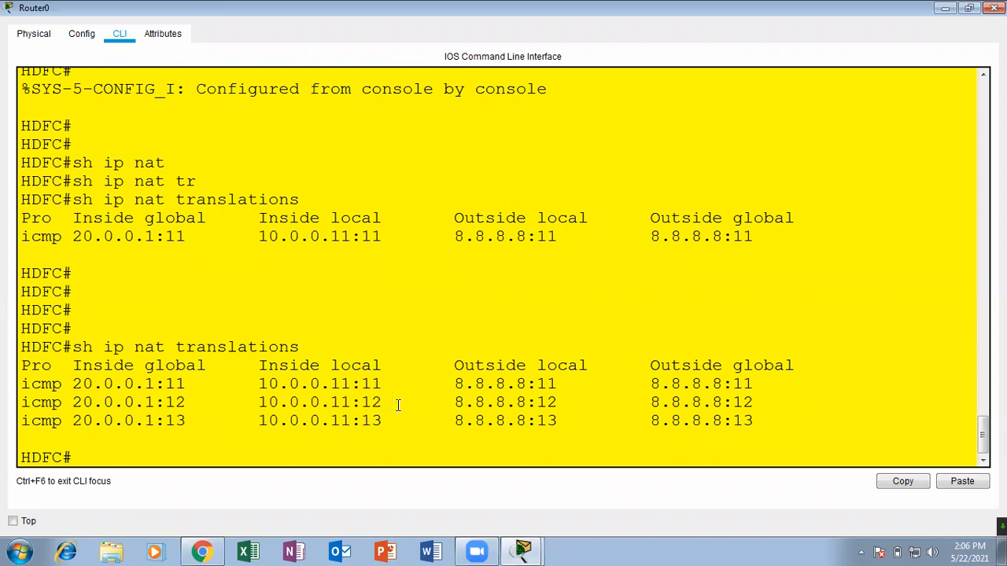
pyautogui.moveTo(398, 404); pyautogui.dragTo(367, 401)
pyautogui.moveTo(398, 417); pyautogui.dragTo(238, 409)
pyautogui.click(258, 415)
pyautogui.moveTo(184, 406); pyautogui.dragTo(101, 427)
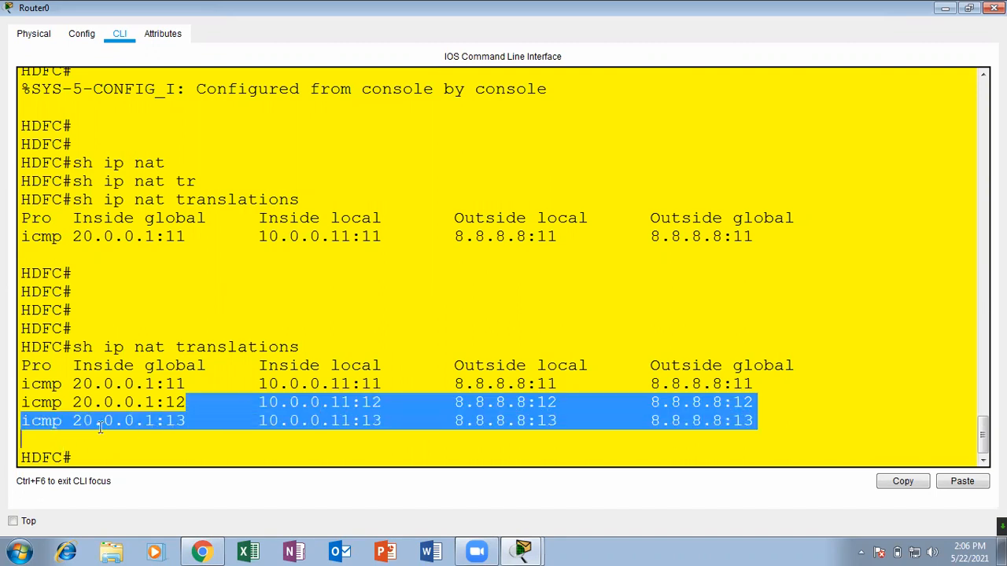
pyautogui.moveTo(196, 418); pyautogui.dragTo(74, 421)
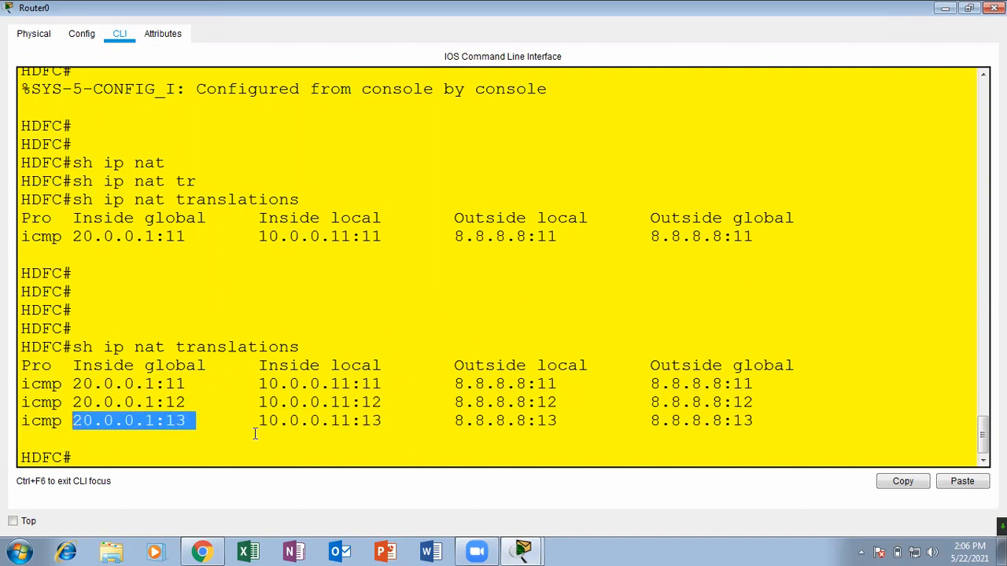
pyautogui.moveTo(258, 424)
pyautogui.mouseDown()
pyautogui.moveTo(382, 421)
pyautogui.moveTo(258, 423)
pyautogui.mouseUp()
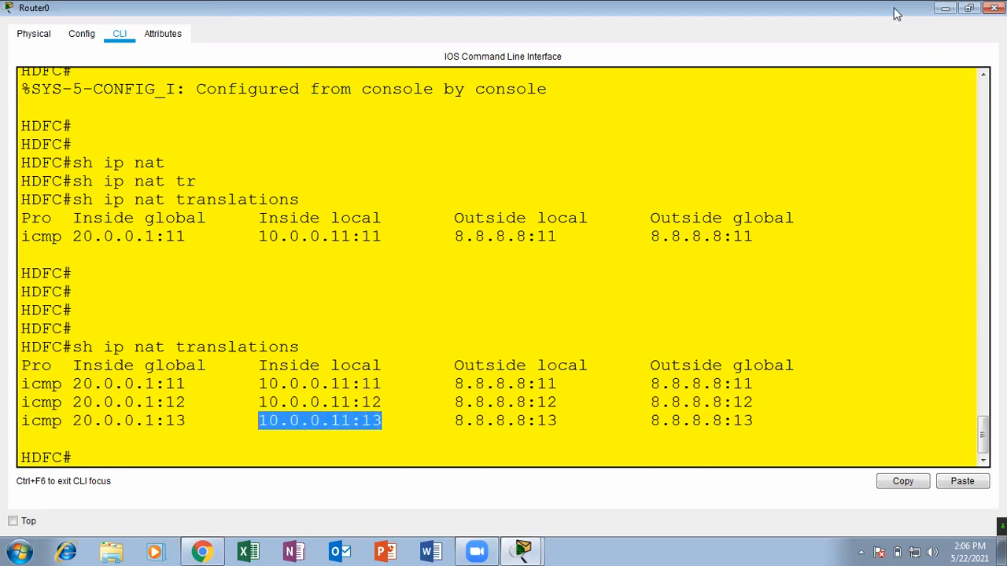
pyautogui.click(994, 8)
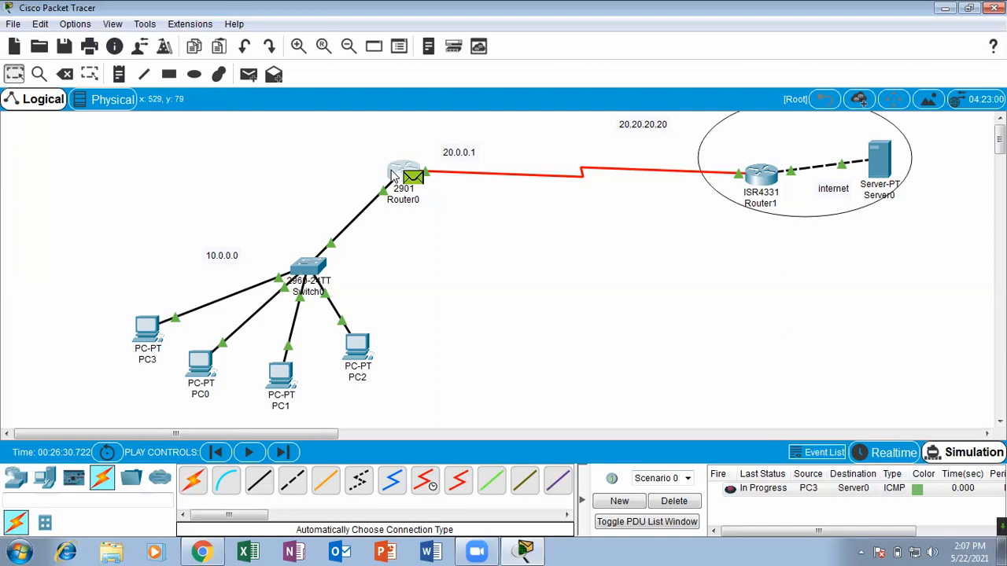
# Check the reply's inbound and outbound OSI layers at Router0 again and close the PDU information.
pyautogui.moveTo(391, 173)
pyautogui.click(413, 179)
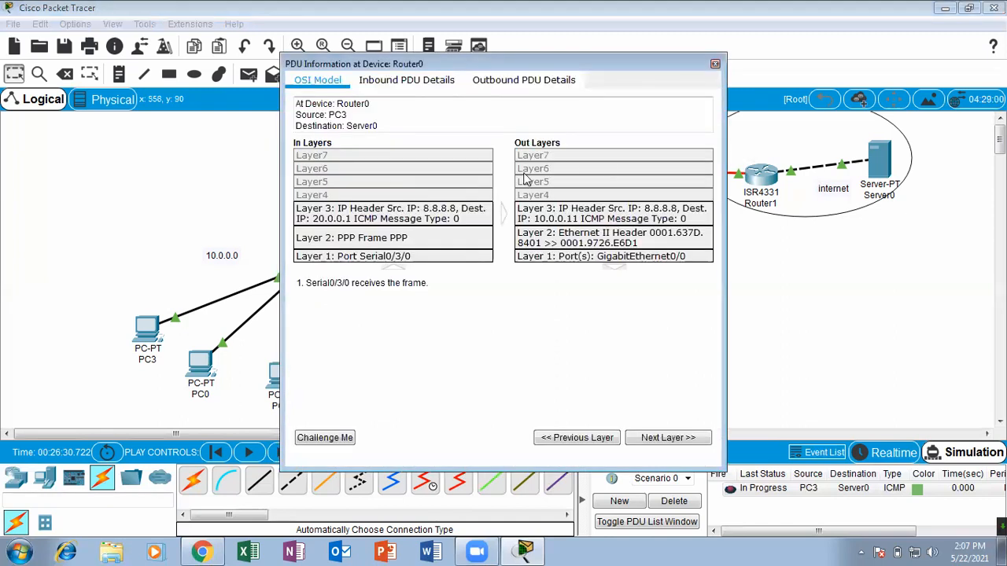
pyautogui.click(715, 64)
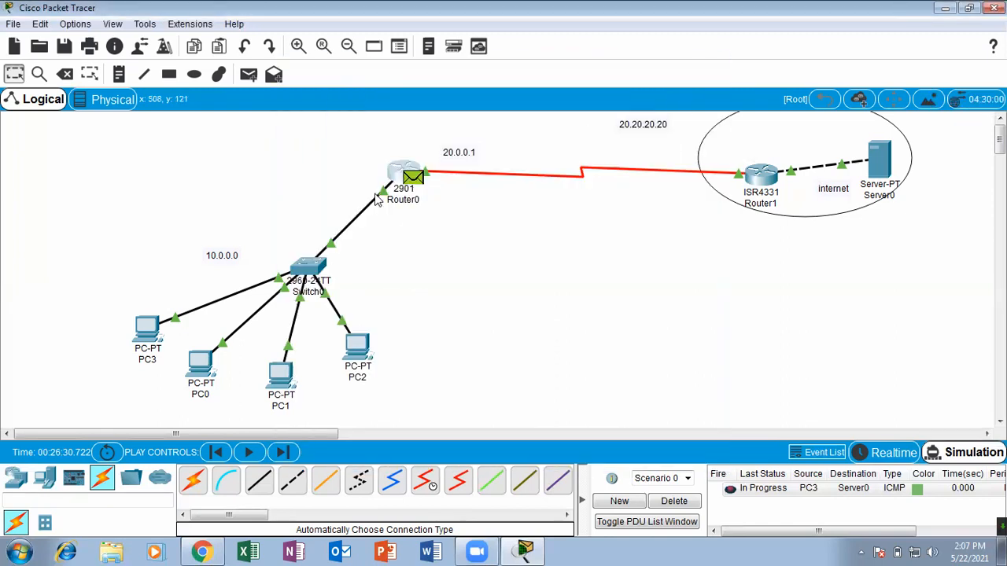
# Reopen Router0's CLI maximized and examine the first NAT entry's inside local, inside global and outside addresses.
pyautogui.click(390, 176)
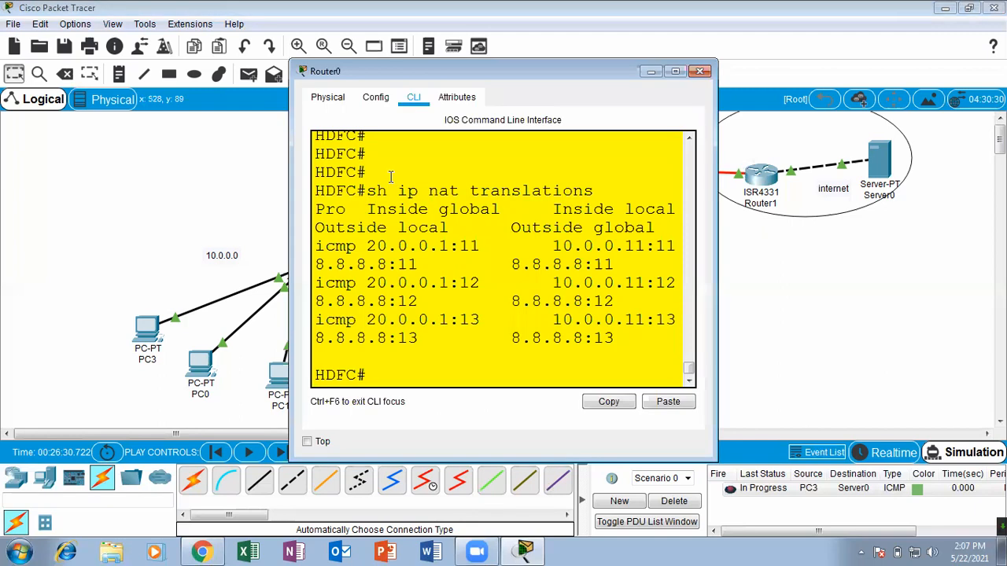
pyautogui.click(674, 71)
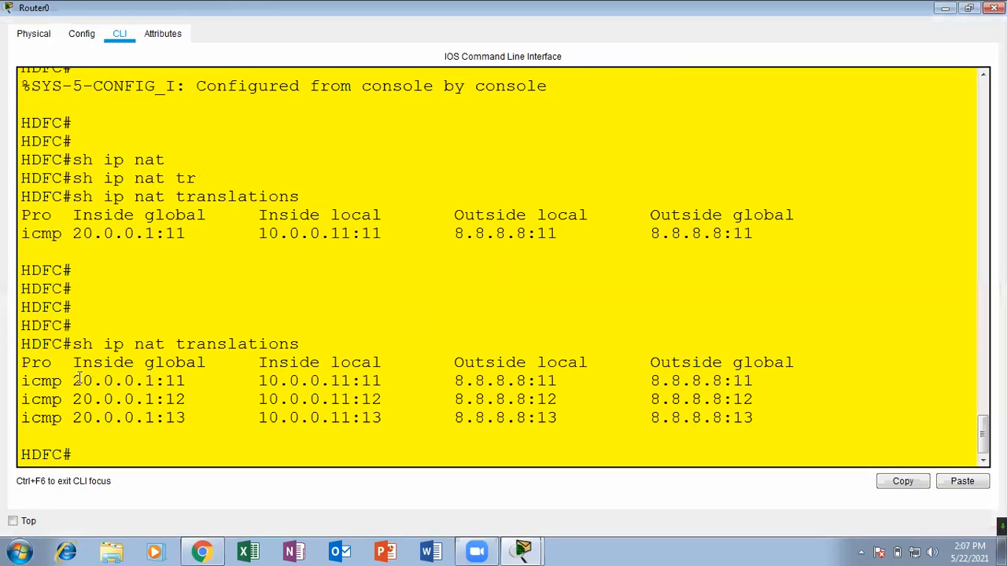
pyautogui.moveTo(259, 381); pyautogui.dragTo(400, 380)
pyautogui.click(354, 381)
pyautogui.moveTo(155, 381); pyautogui.dragTo(83, 381)
pyautogui.click(115, 381)
pyautogui.moveTo(164, 380); pyautogui.dragTo(191, 381)
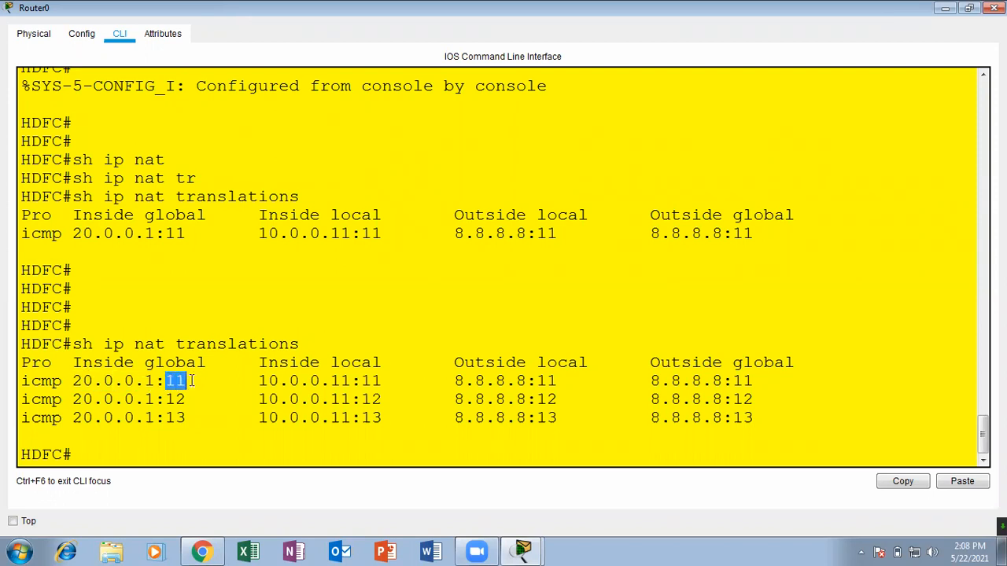
pyautogui.moveTo(455, 381); pyautogui.dragTo(789, 385)
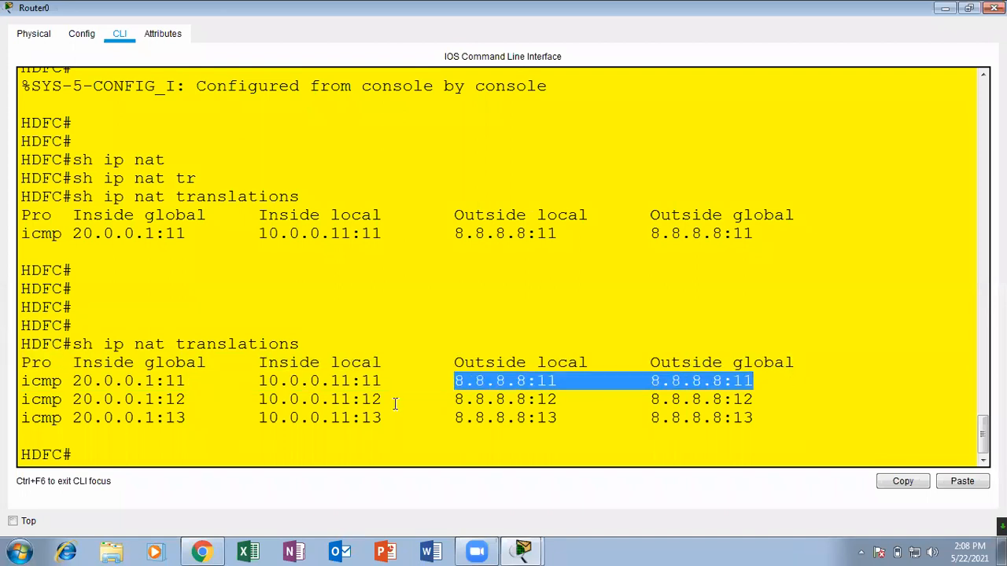
# Compare the port numbers of the first NAT entry's inside global and inside local addresses, and close Router0's window.
pyautogui.moveTo(196, 379); pyautogui.dragTo(162, 380)
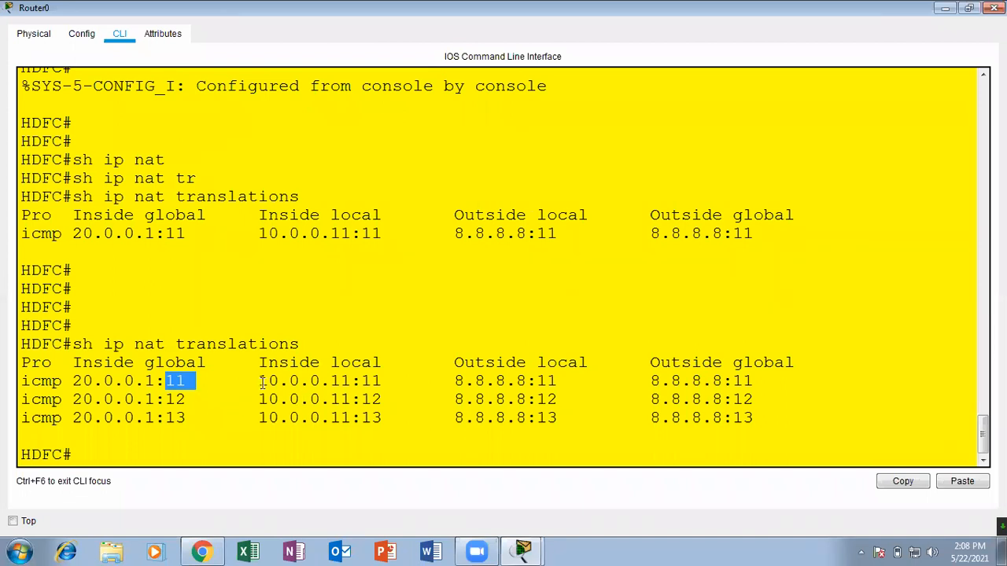
pyautogui.moveTo(187, 380); pyautogui.dragTo(163, 363)
pyautogui.click(188, 381)
pyautogui.click(151, 380)
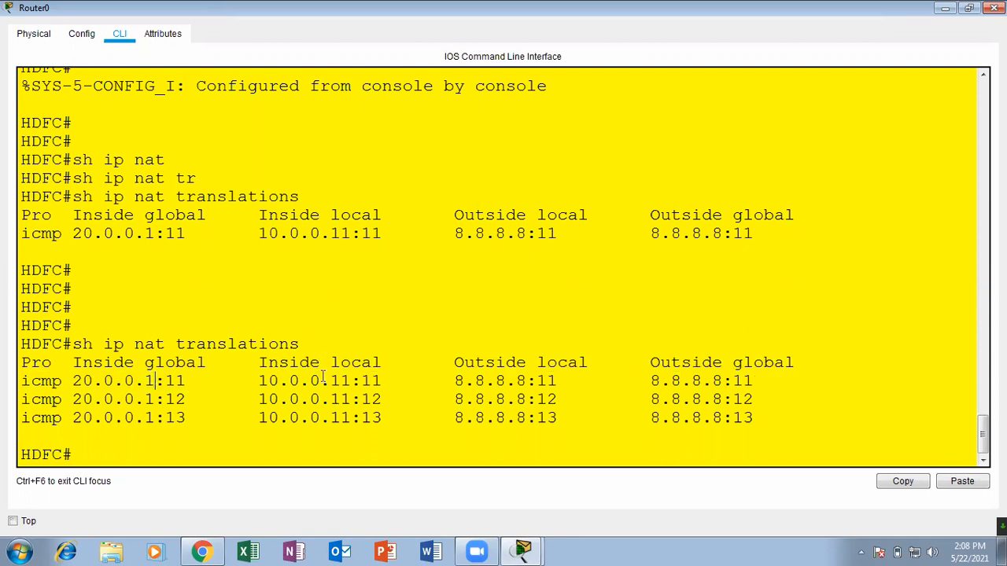
pyautogui.moveTo(391, 380); pyautogui.dragTo(364, 380)
pyautogui.click(401, 381)
pyautogui.click(994, 8)
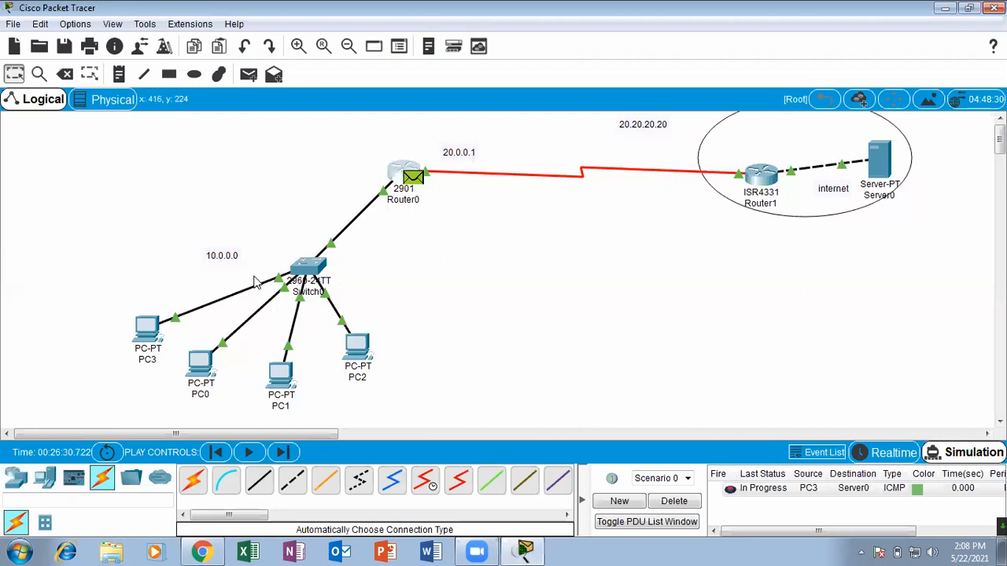
# Play the simulation until the reply reaches PC3, and delete the scenario's PDUs.
pyautogui.click(251, 452)
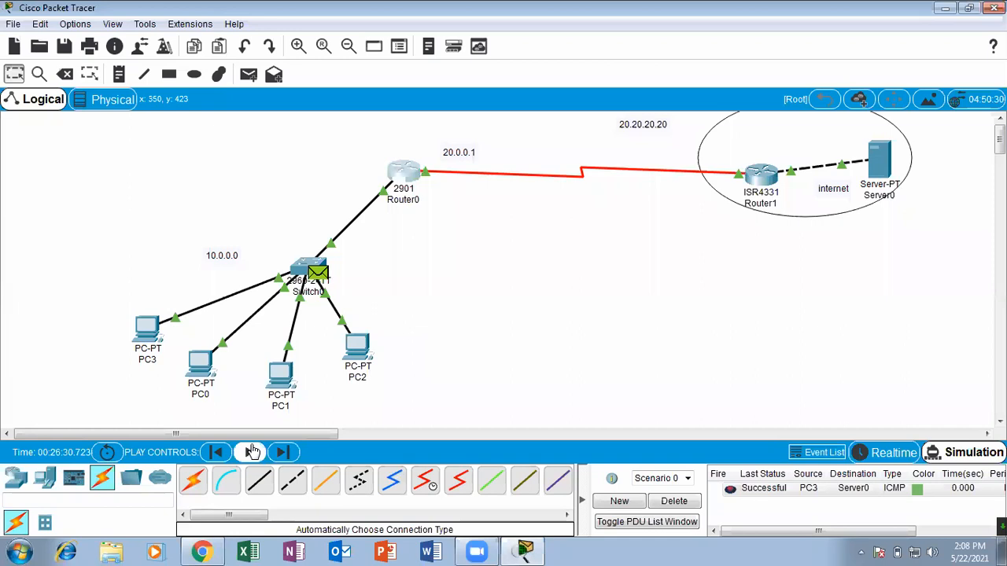
pyautogui.click(674, 501)
# Add simple PDUs from PC3 and PC0 to Server0.
pyautogui.click(247, 74)
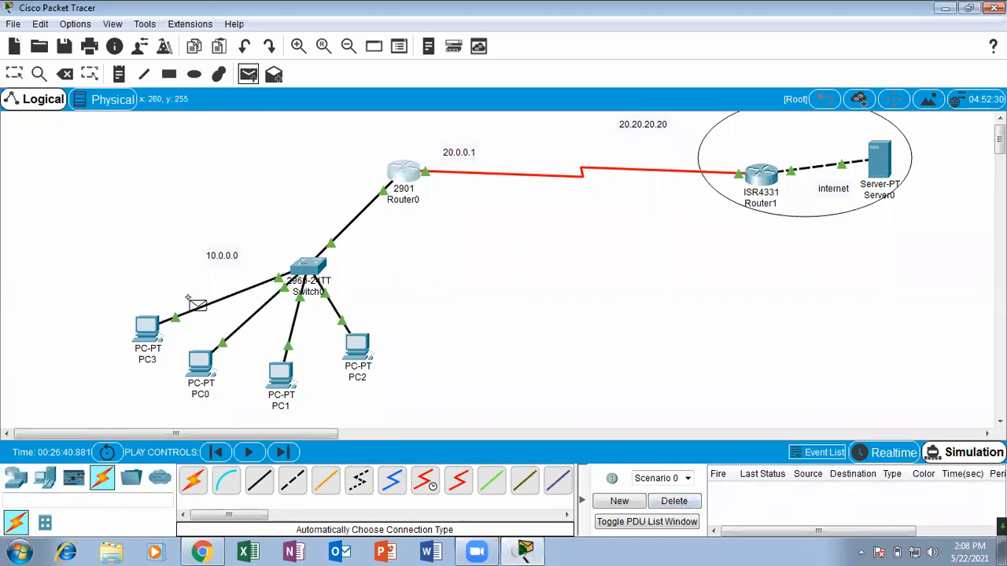
pyautogui.click(149, 326)
pyautogui.click(881, 156)
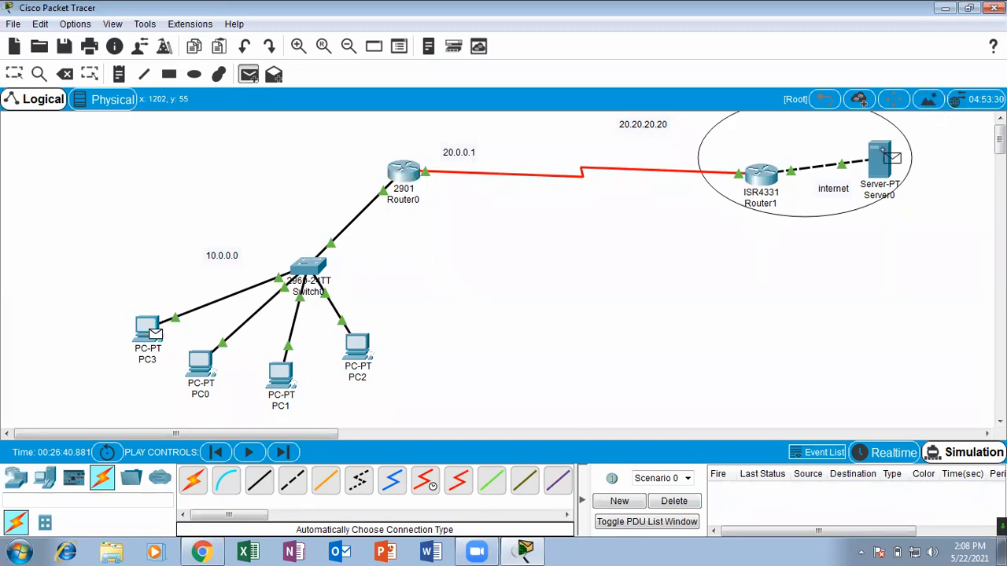
pyautogui.click(248, 74)
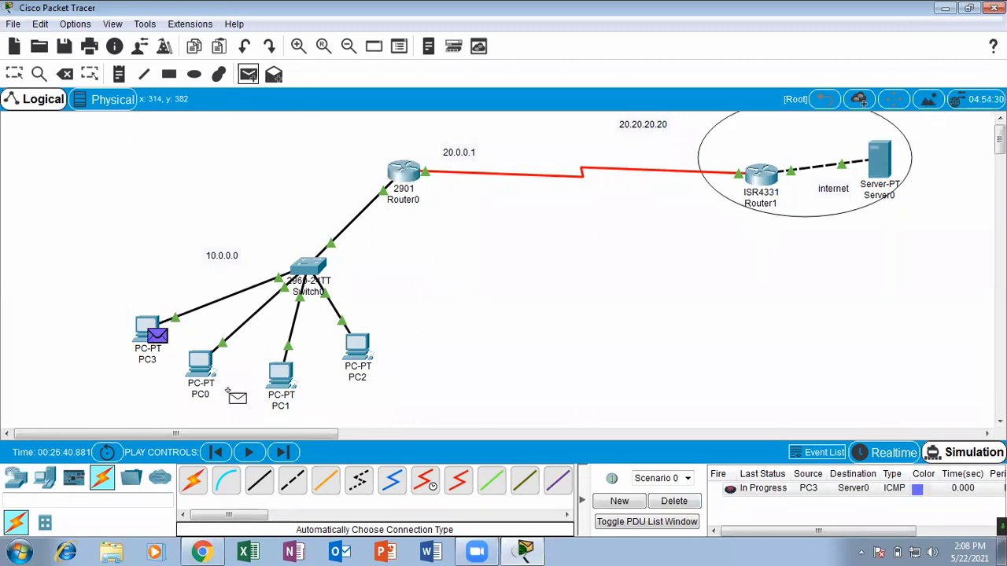
pyautogui.click(201, 363)
pyautogui.click(881, 156)
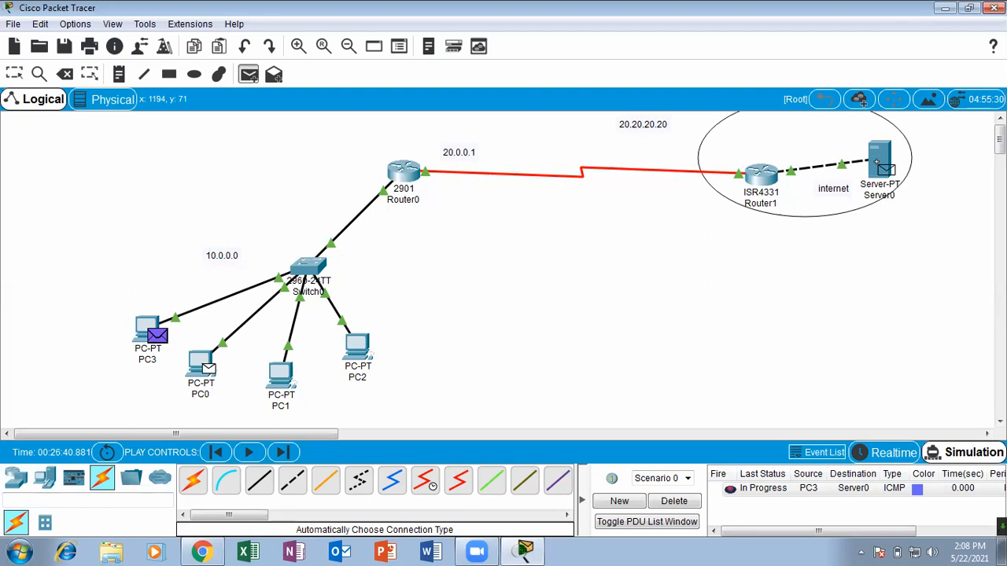
# Add simple PDUs from PC1 and PC2 to Server0.
pyautogui.click(250, 77)
pyautogui.click(281, 376)
pyautogui.click(882, 158)
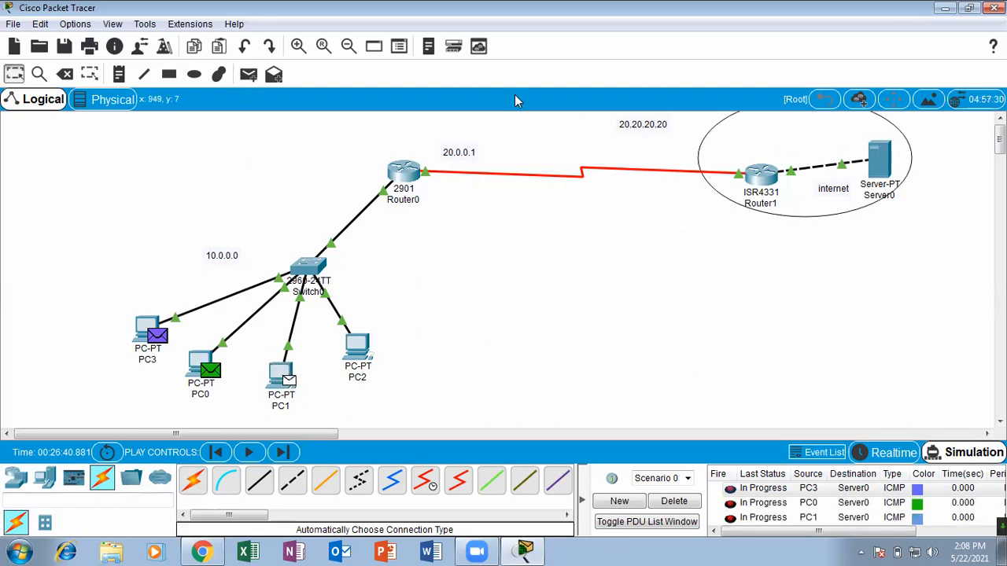
pyautogui.click(248, 74)
pyautogui.click(358, 346)
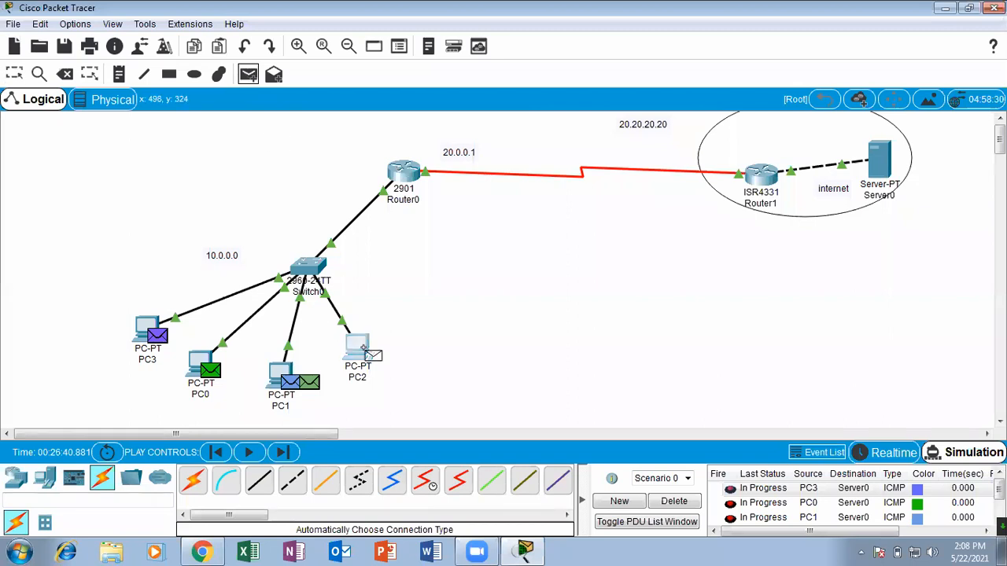
pyautogui.click(866, 155)
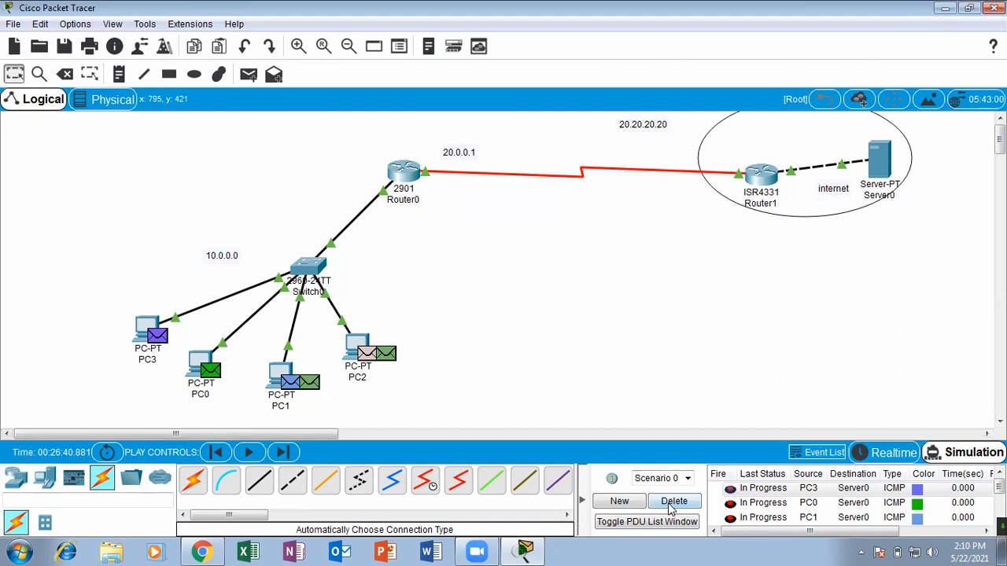
# Play the simulation with all four PCs' PDUs, stop playback, and delete the scenario's PDUs.
pyautogui.click(246, 453)
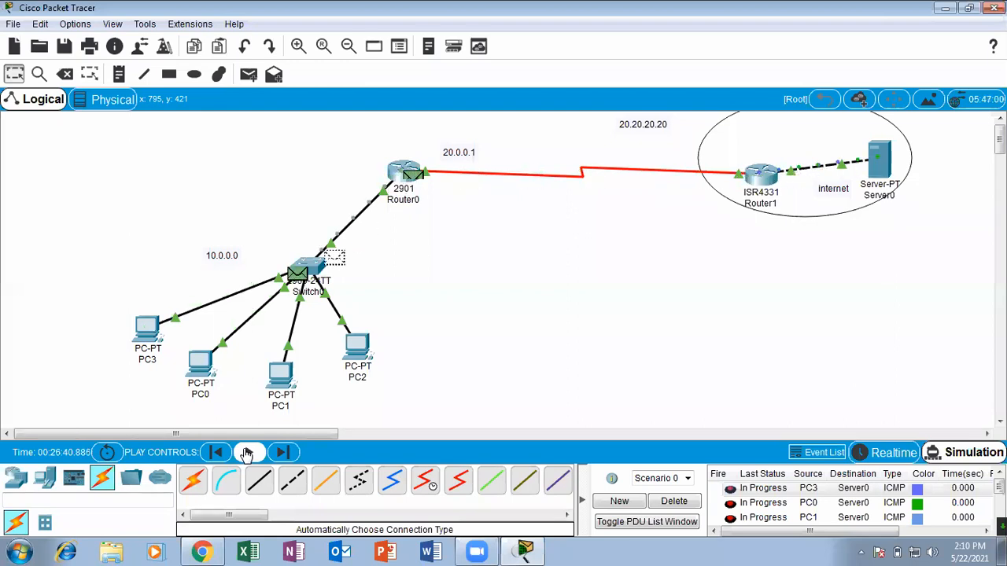
pyautogui.click(246, 454)
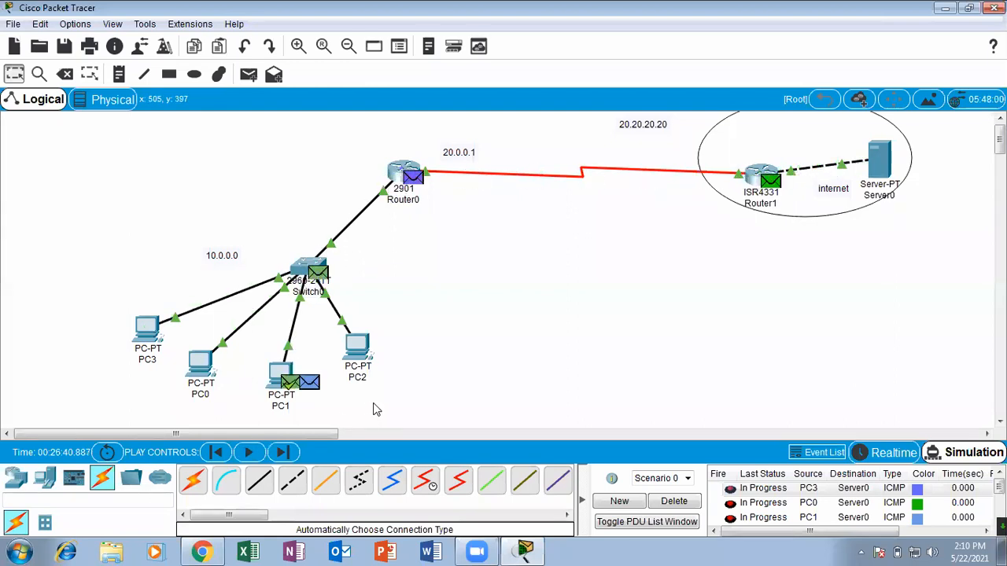
pyautogui.click(690, 504)
# Add new simple PDUs from PC3 and PC0 to Server0.
pyautogui.click(246, 76)
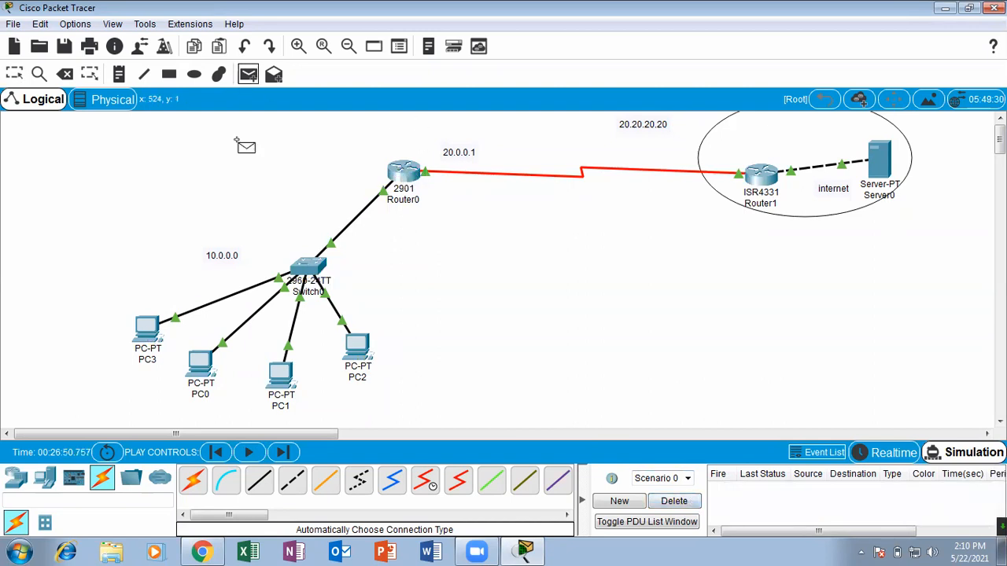
pyautogui.click(147, 329)
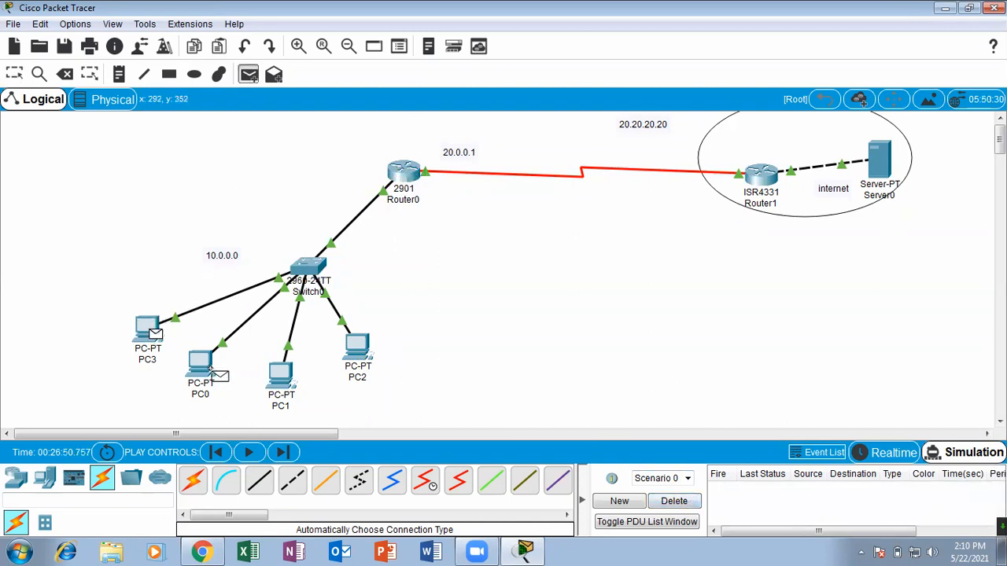
pyautogui.click(873, 164)
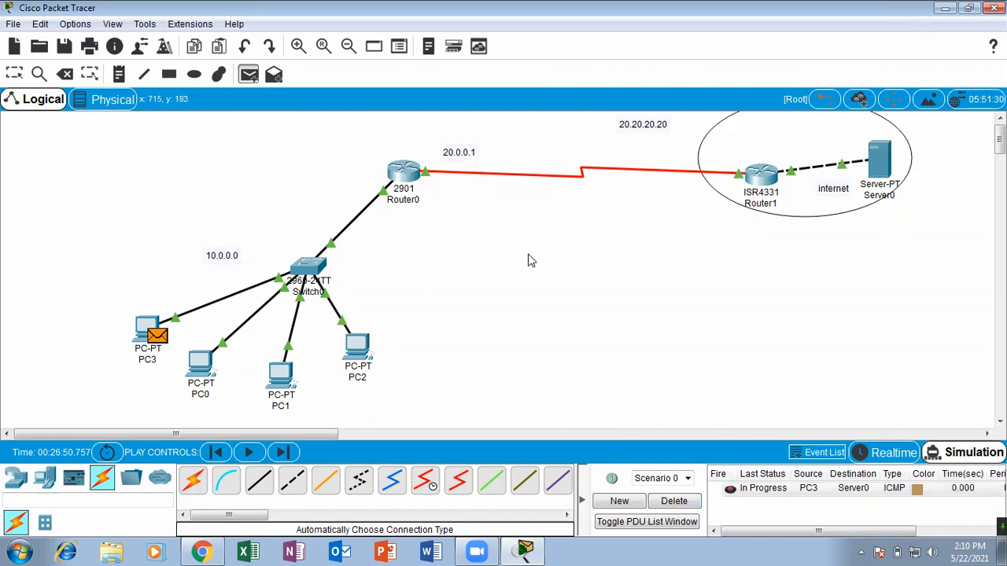
pyautogui.click(248, 74)
pyautogui.click(206, 358)
pyautogui.click(872, 151)
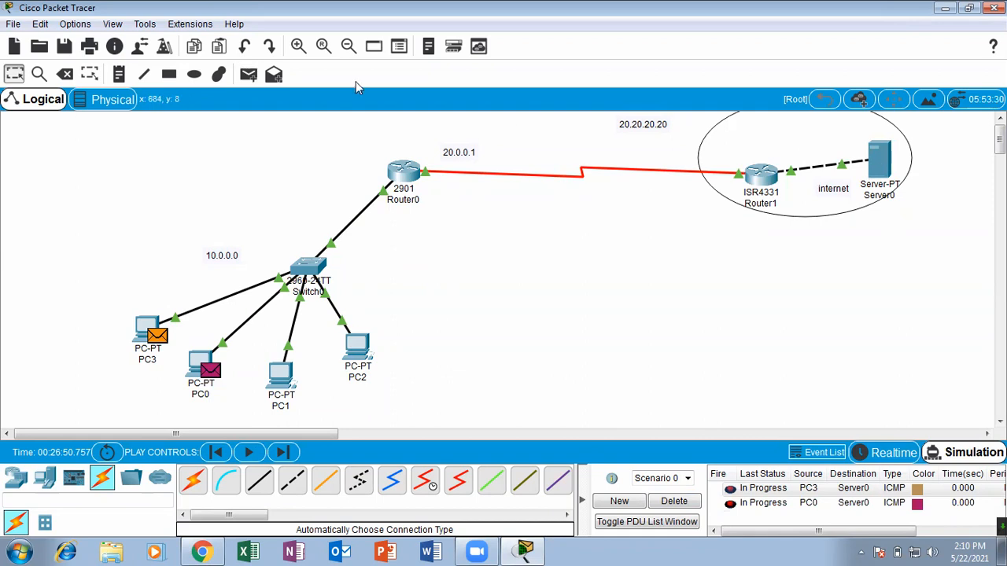
# Add new simple PDUs from PC1 and PC2 to Server0.
pyautogui.click(248, 74)
pyautogui.click(276, 362)
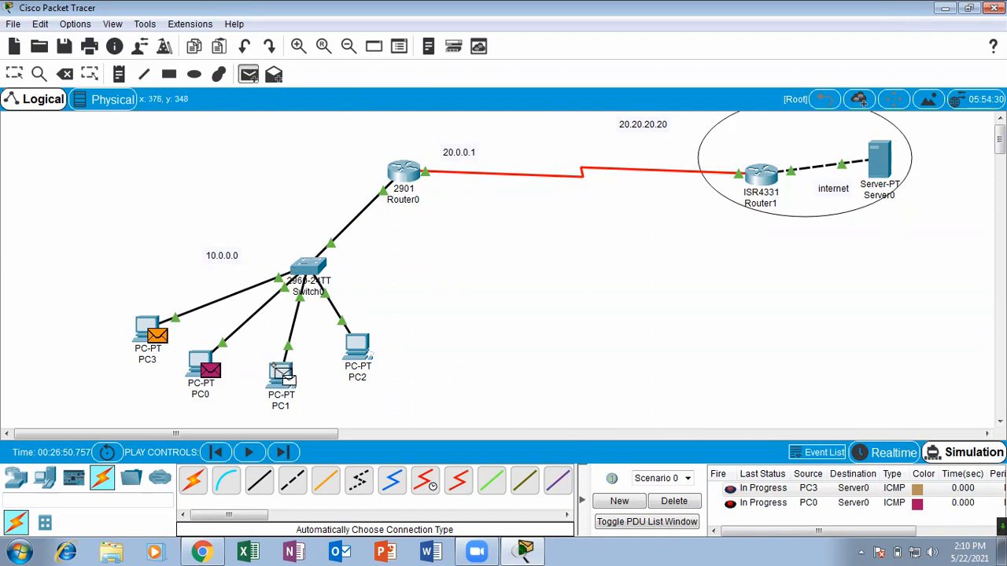
pyautogui.click(872, 161)
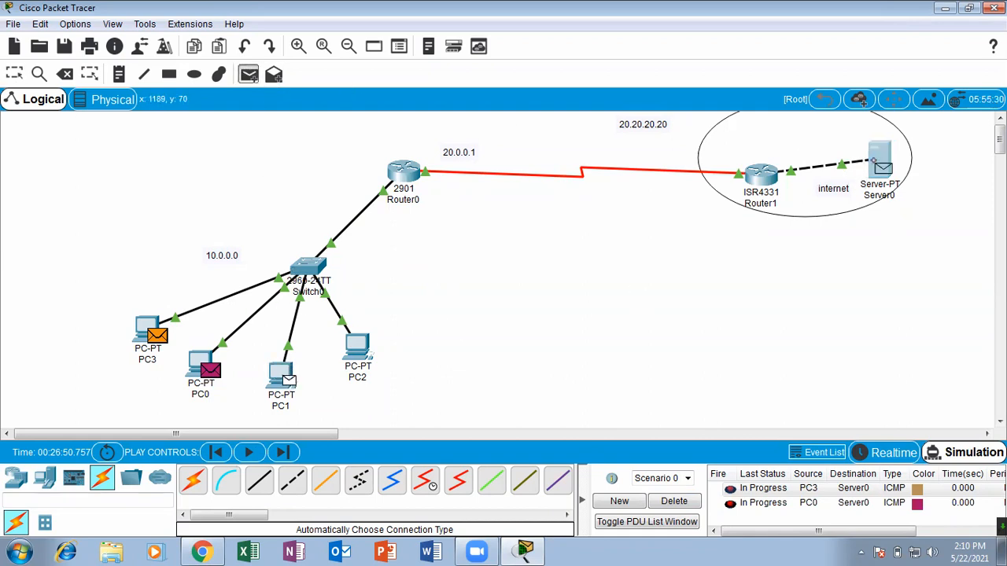
pyautogui.click(249, 74)
pyautogui.click(358, 356)
pyautogui.click(873, 165)
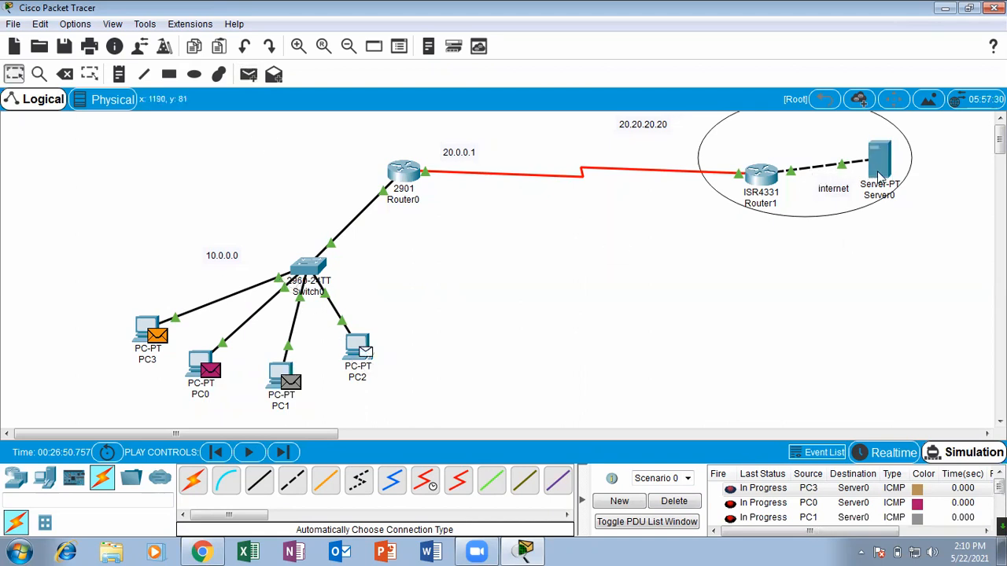
# Play the simulation until the four PCs' PDUs complete, stop playback, and delete the scenario's PDUs.
pyautogui.click(252, 452)
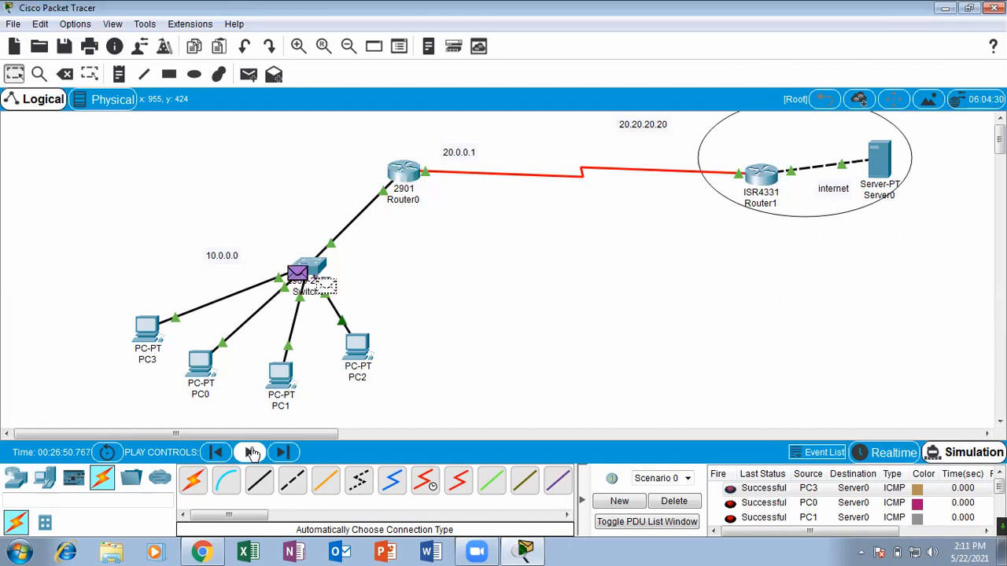
pyautogui.click(252, 452)
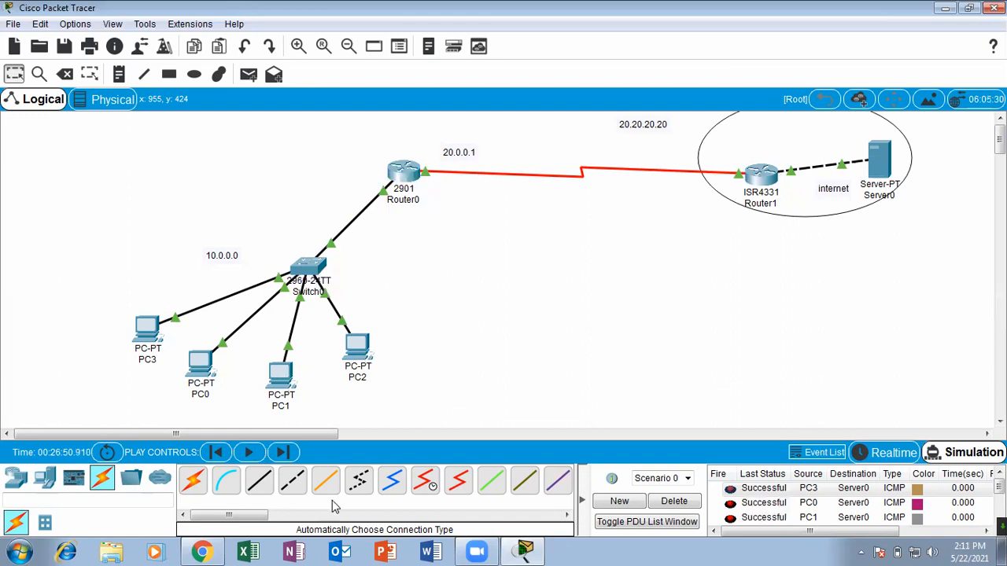
pyautogui.click(674, 502)
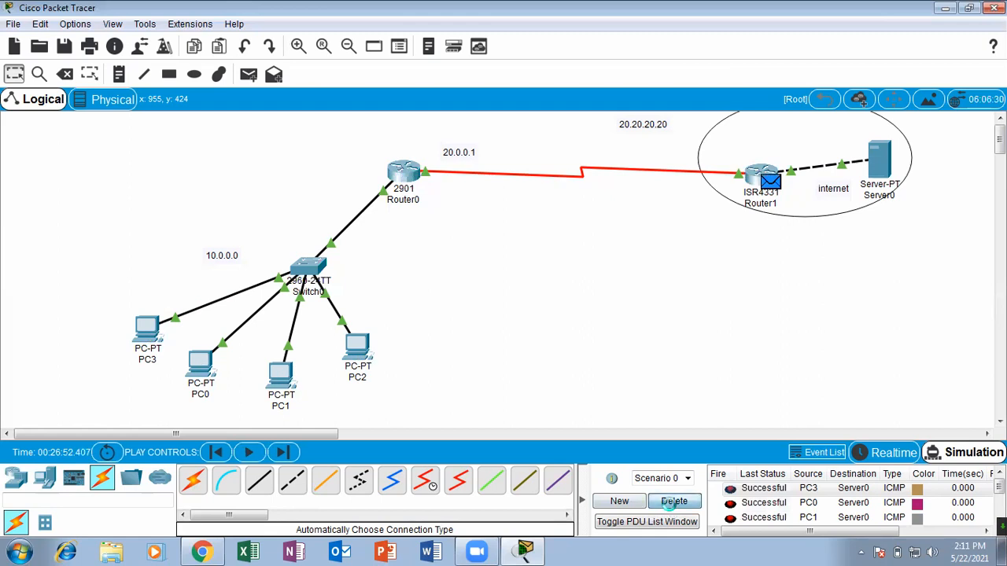
# Open Router0's command line full screen and run sh ip nat translations again.
pyautogui.click(408, 172)
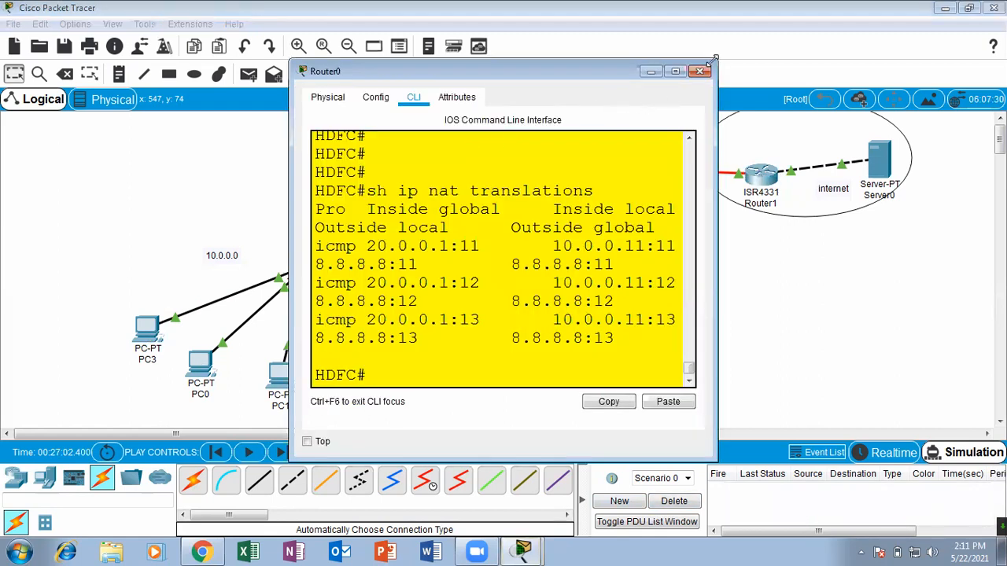
pyautogui.click(675, 71)
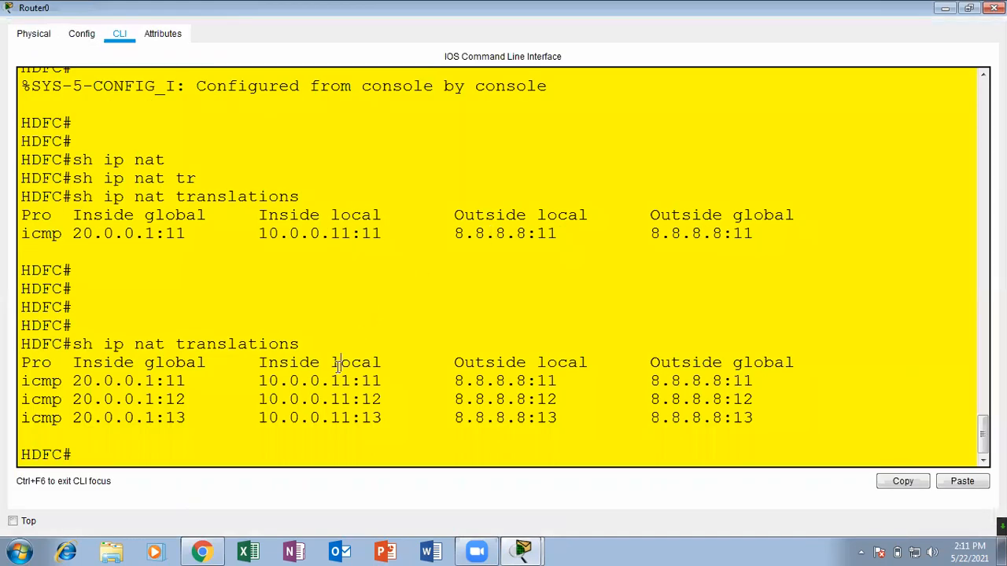
pyautogui.press('Return')
pyautogui.press('Return')
pyautogui.press('Return')
pyautogui.press('Up')
pyautogui.press('Return')
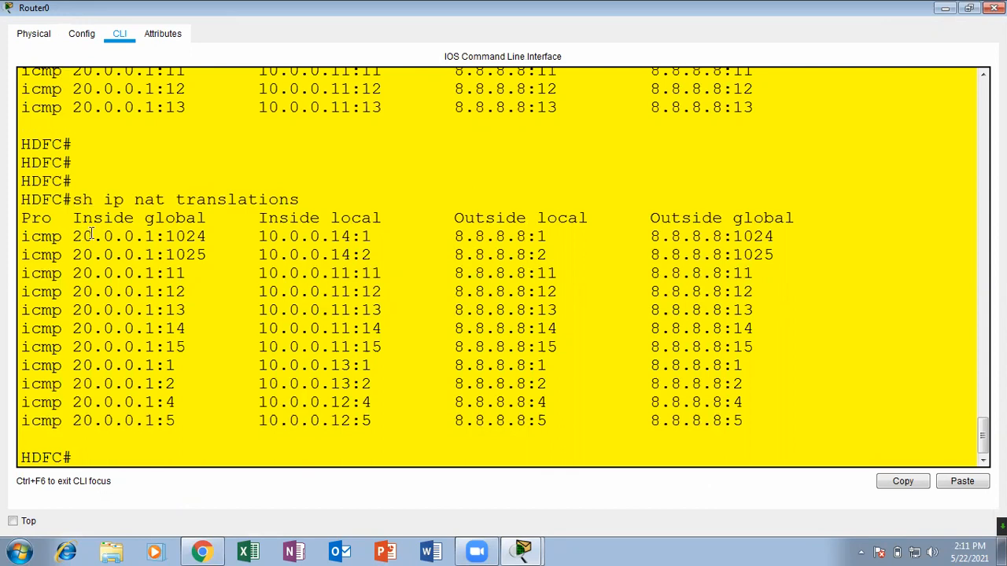
# Examine each PC's inside local entries and their inside global address in the NAT translation table.
pyautogui.moveTo(346, 238); pyautogui.dragTo(299, 220)
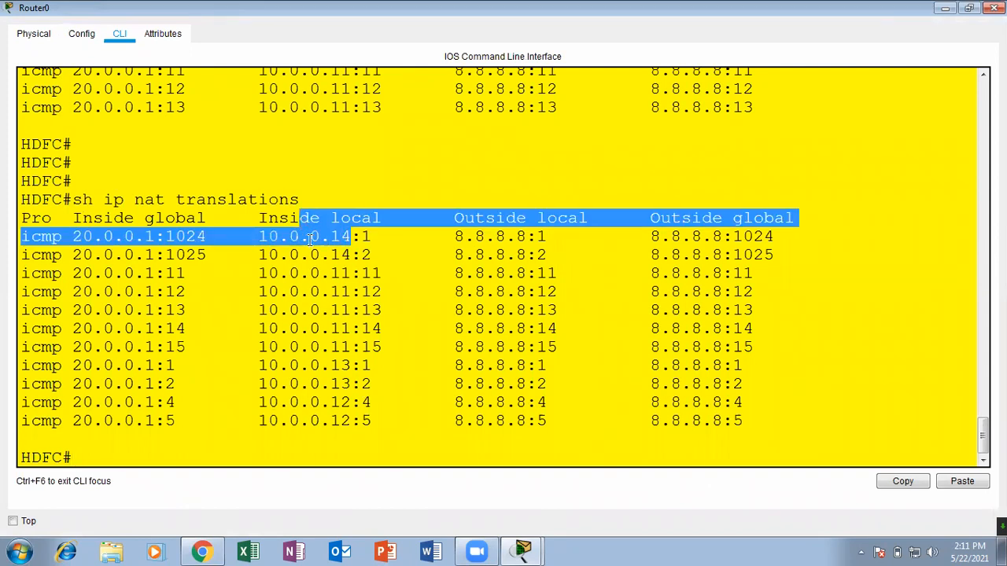
pyautogui.click(310, 240)
pyautogui.moveTo(383, 237); pyautogui.dragTo(116, 236)
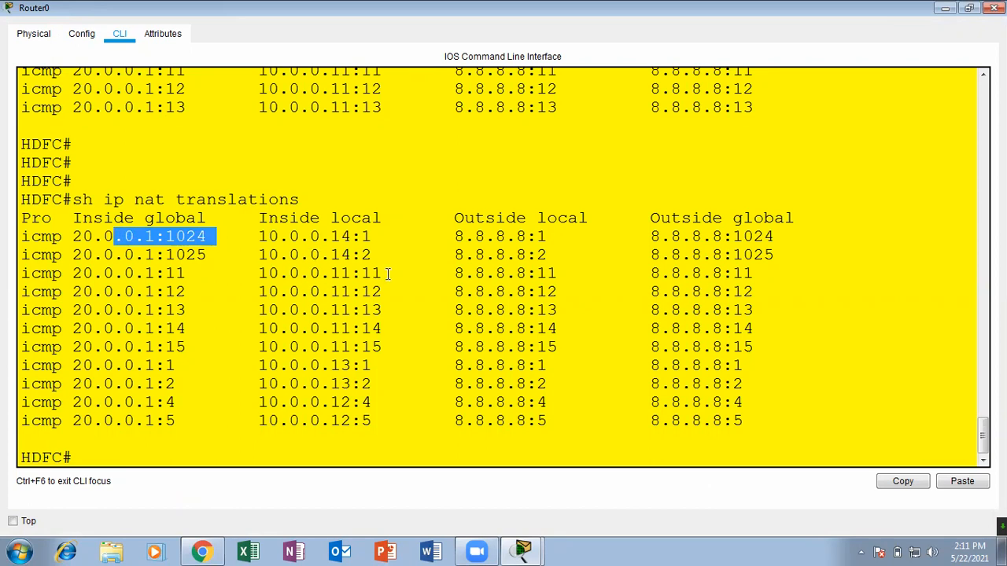
pyautogui.moveTo(344, 274); pyautogui.dragTo(317, 256)
pyautogui.click(209, 292)
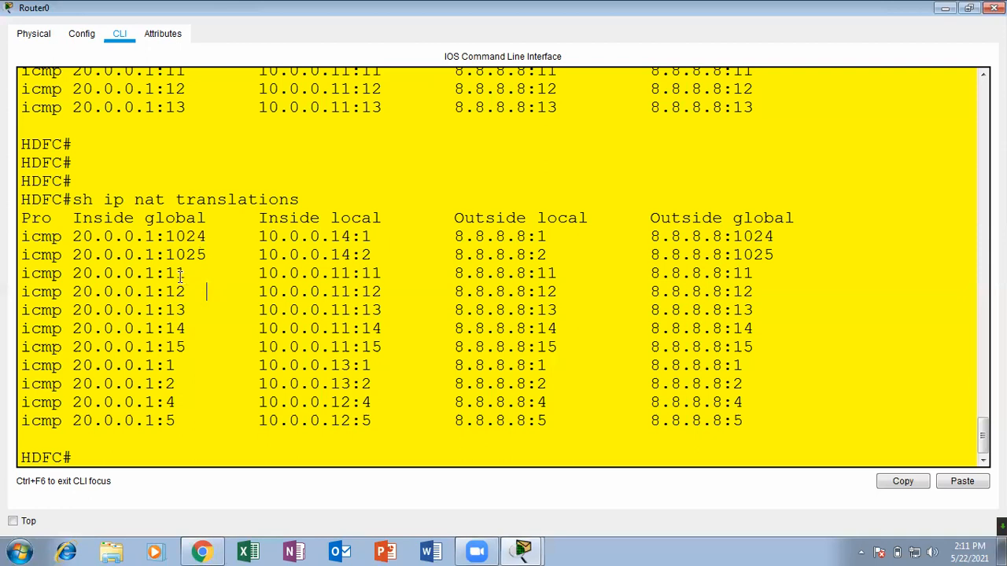
pyautogui.moveTo(62, 273); pyautogui.dragTo(402, 328)
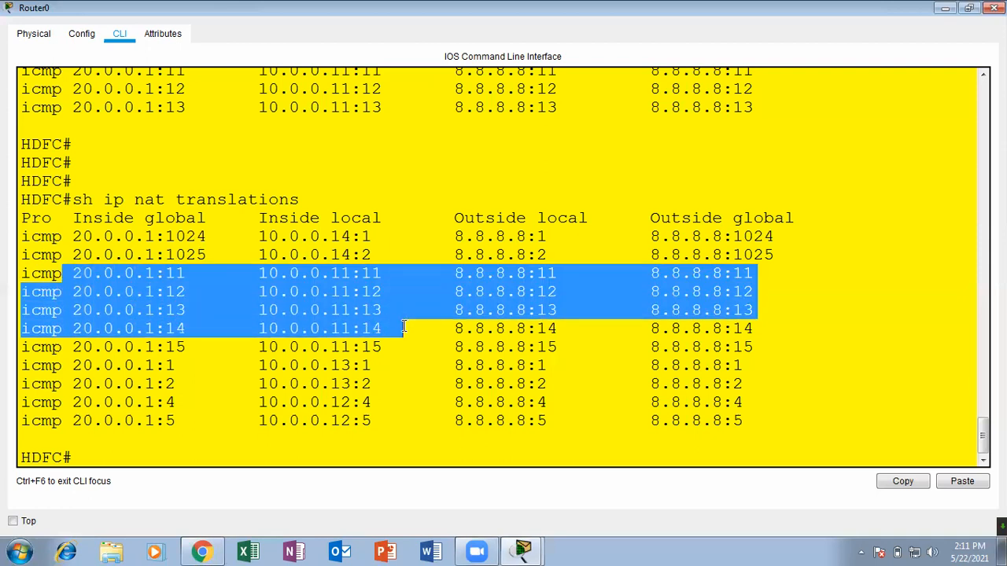
pyautogui.moveTo(259, 366); pyautogui.dragTo(382, 385)
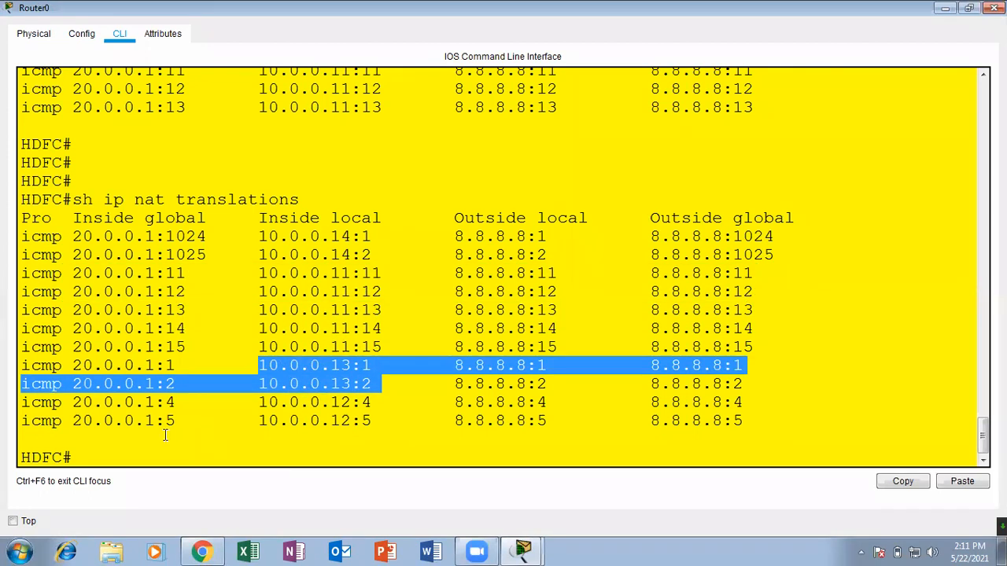
pyautogui.moveTo(258, 402); pyautogui.dragTo(169, 417)
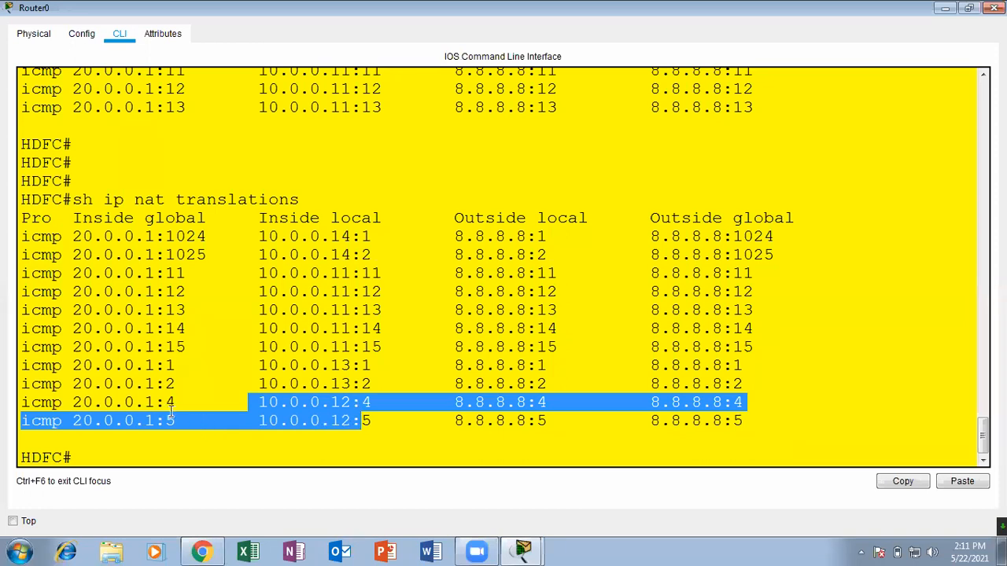
pyautogui.moveTo(74, 236); pyautogui.dragTo(157, 421)
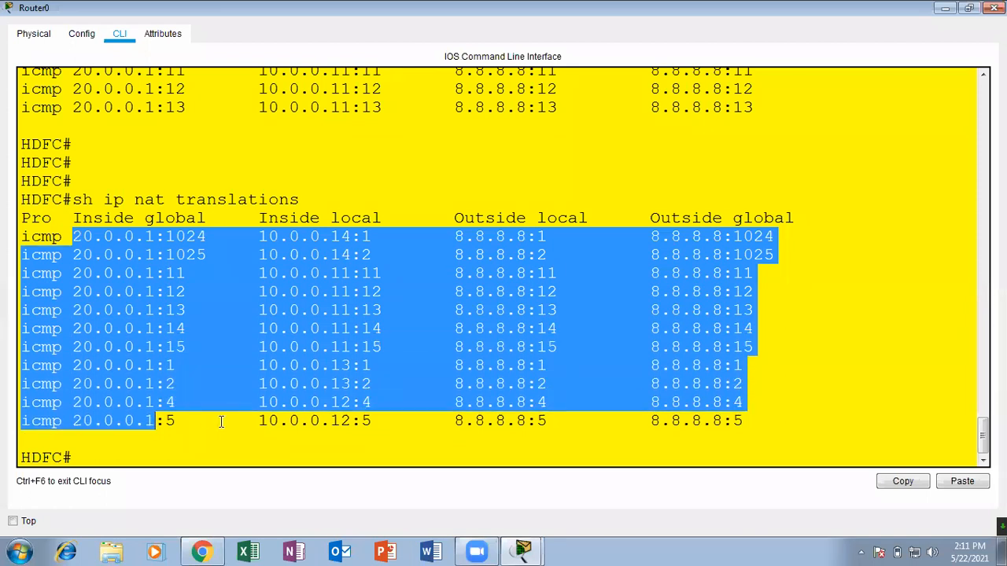
pyautogui.click(228, 354)
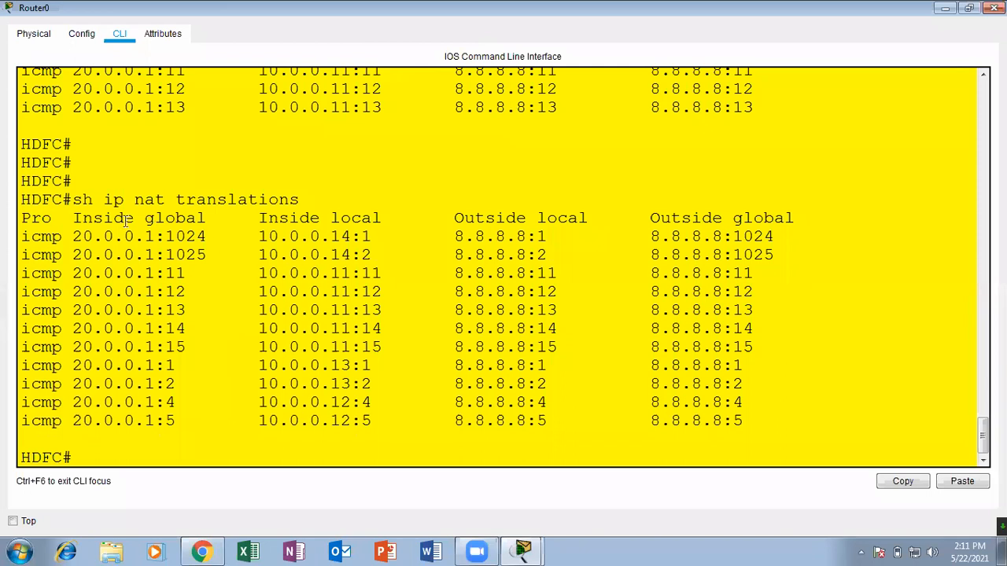
# Compare the inside global ports 1024 and 1025 with the inside local address and port in the first translation entries.
pyautogui.moveTo(74, 236); pyautogui.dragTo(206, 240)
pyautogui.click(208, 283)
pyautogui.moveTo(213, 239); pyautogui.dragTo(165, 255)
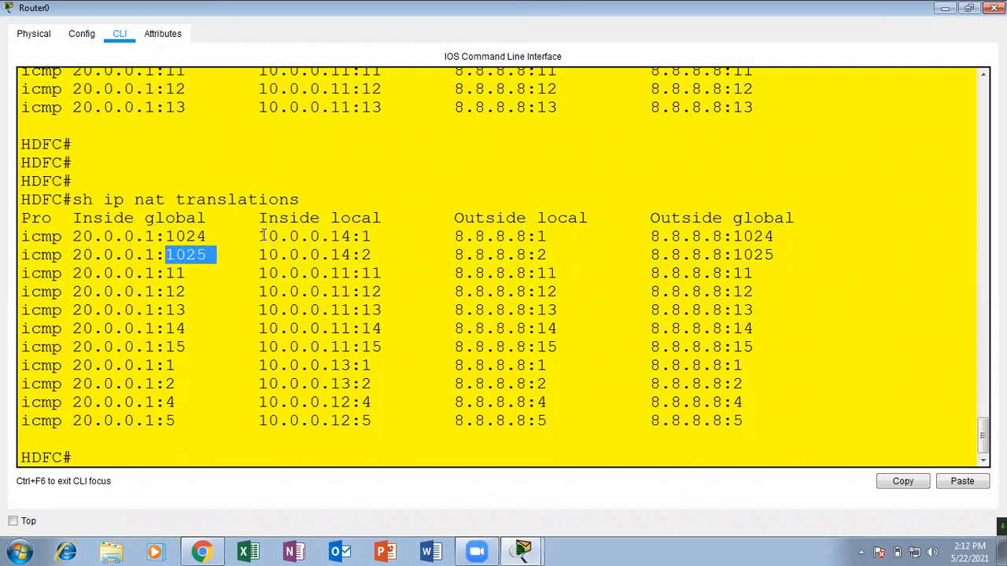
pyautogui.moveTo(259, 236); pyautogui.dragTo(351, 236)
pyautogui.click(381, 241)
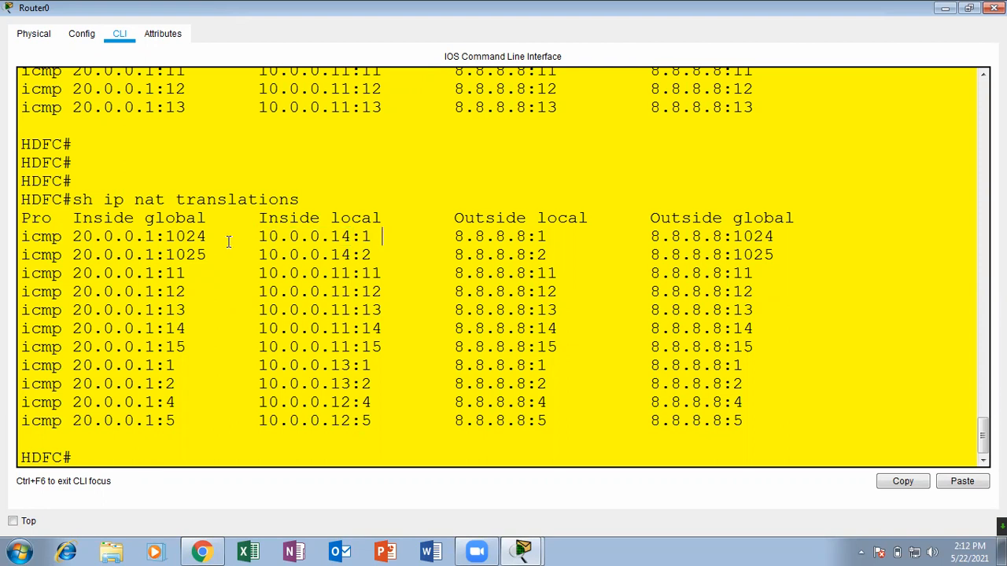
pyautogui.moveTo(219, 236); pyautogui.dragTo(166, 236)
pyautogui.moveTo(245, 236); pyautogui.dragTo(400, 233)
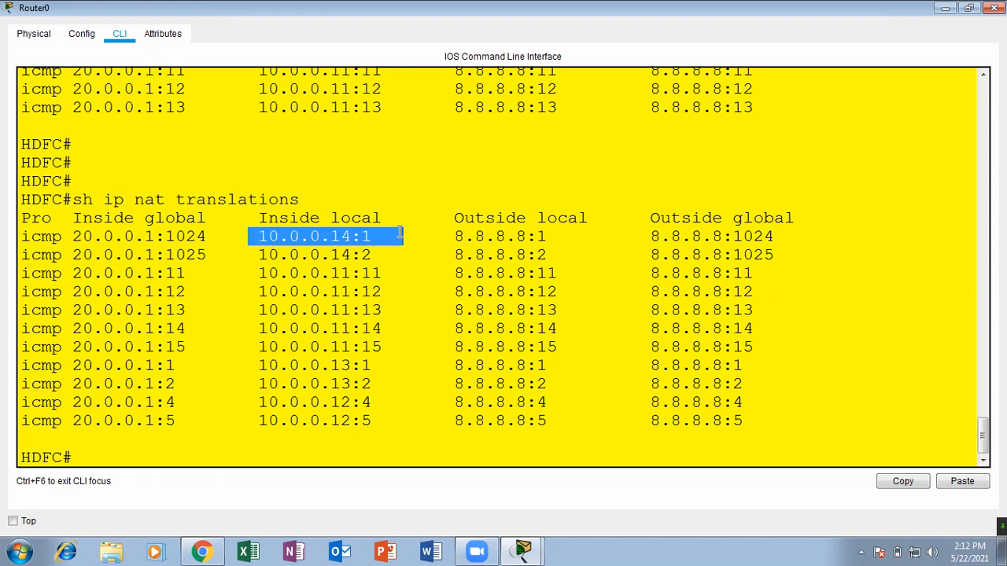
pyautogui.click(331, 253)
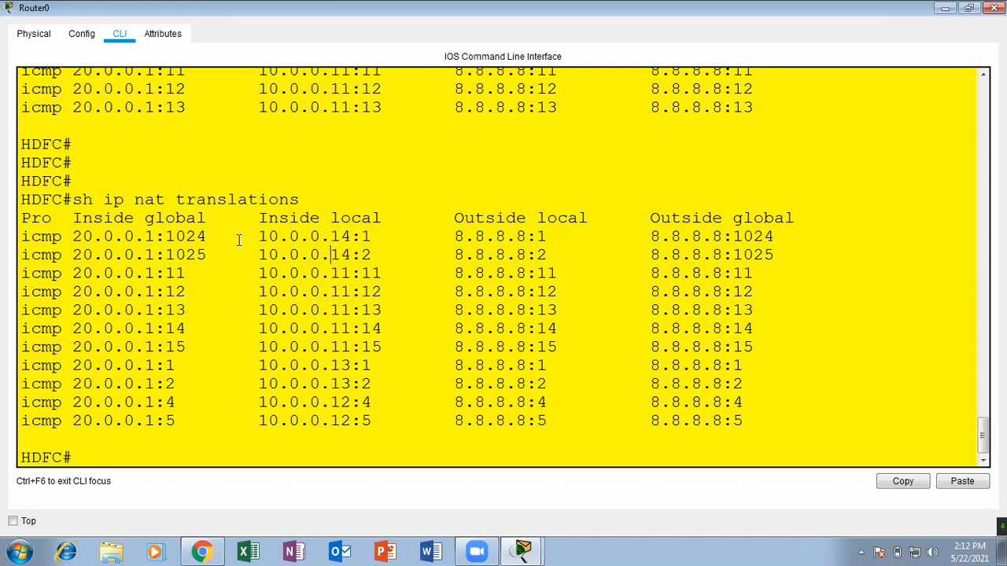
pyautogui.moveTo(217, 236); pyautogui.dragTo(167, 236)
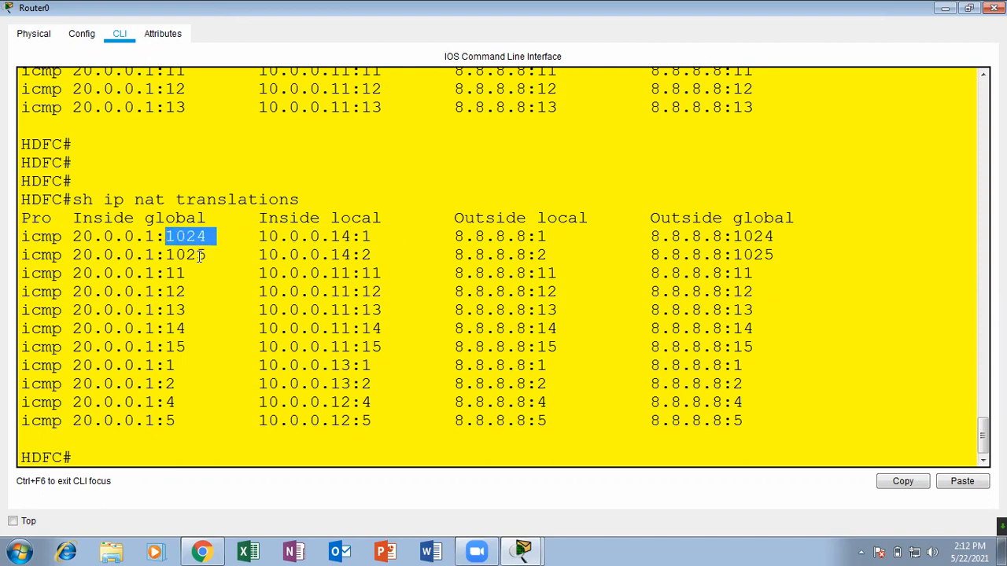
pyautogui.moveTo(249, 237); pyautogui.dragTo(401, 234)
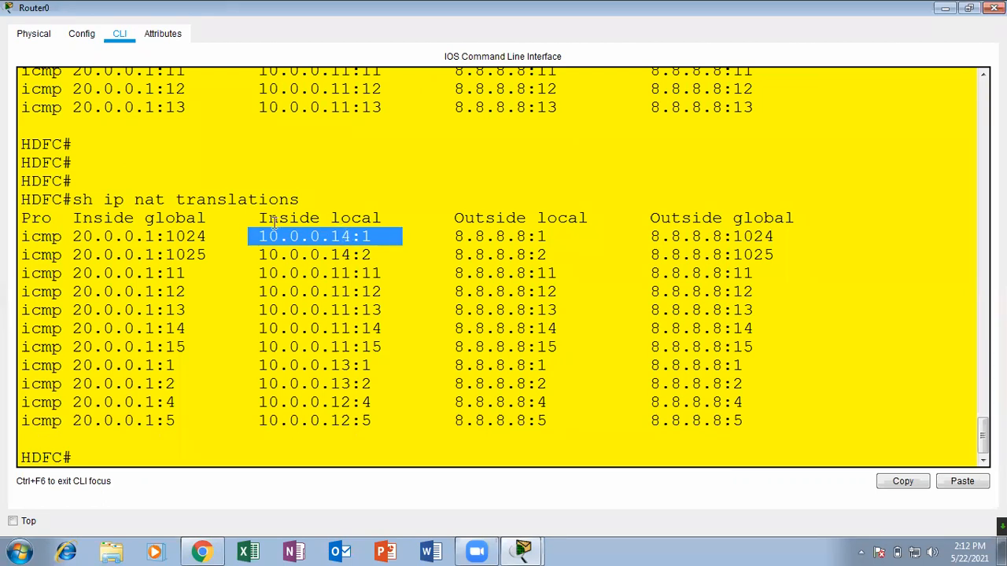
pyautogui.moveTo(210, 248); pyautogui.dragTo(352, 237)
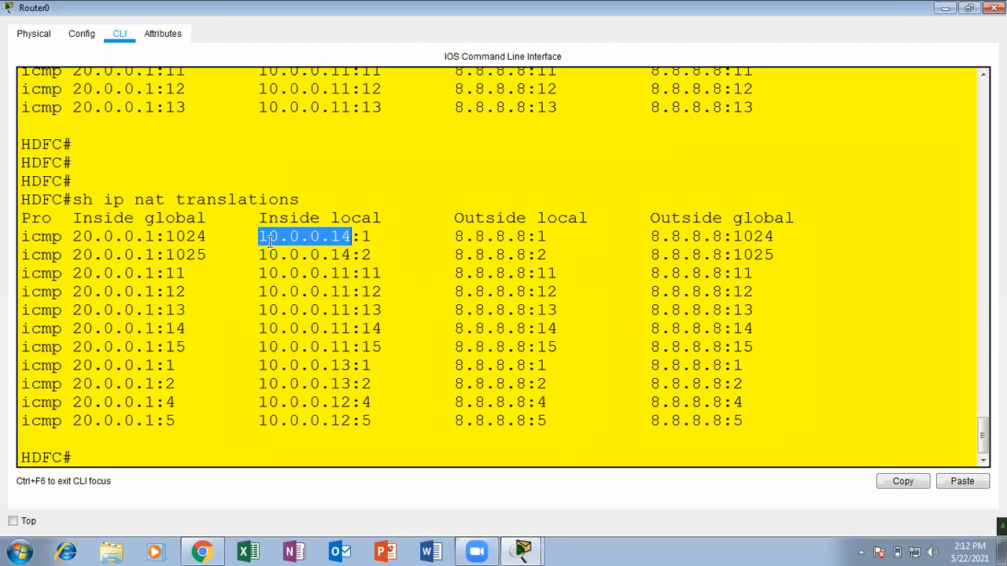
pyautogui.moveTo(213, 237); pyautogui.dragTo(166, 236)
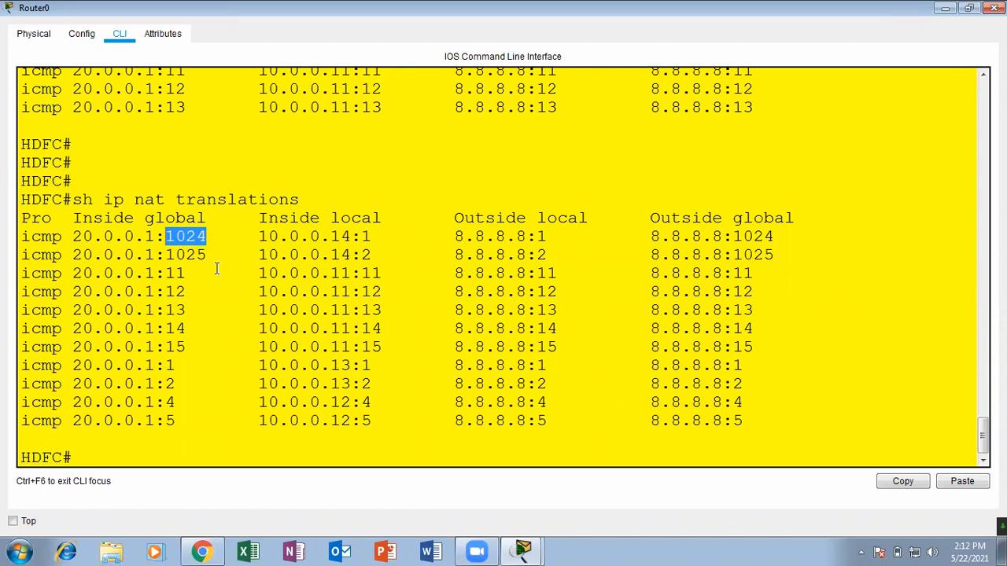
pyautogui.moveTo(260, 237); pyautogui.dragTo(374, 240)
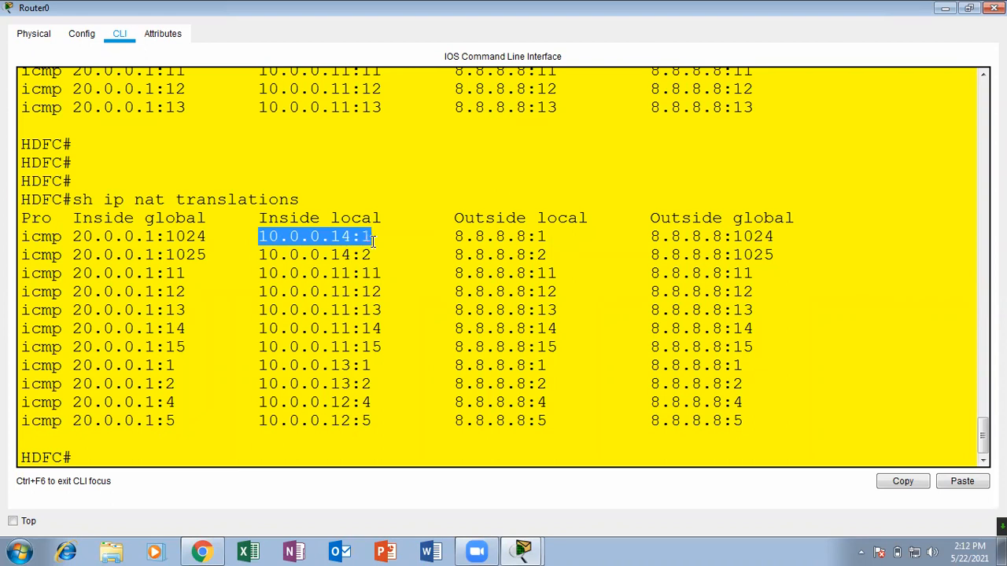
# Compare the first translation's inside global, outside global and inside local addresses, review the whole table, and close Router0's window.
pyautogui.moveTo(216, 236); pyautogui.dragTo(72, 237)
pyautogui.click(192, 237)
pyautogui.moveTo(218, 237); pyautogui.dragTo(73, 236)
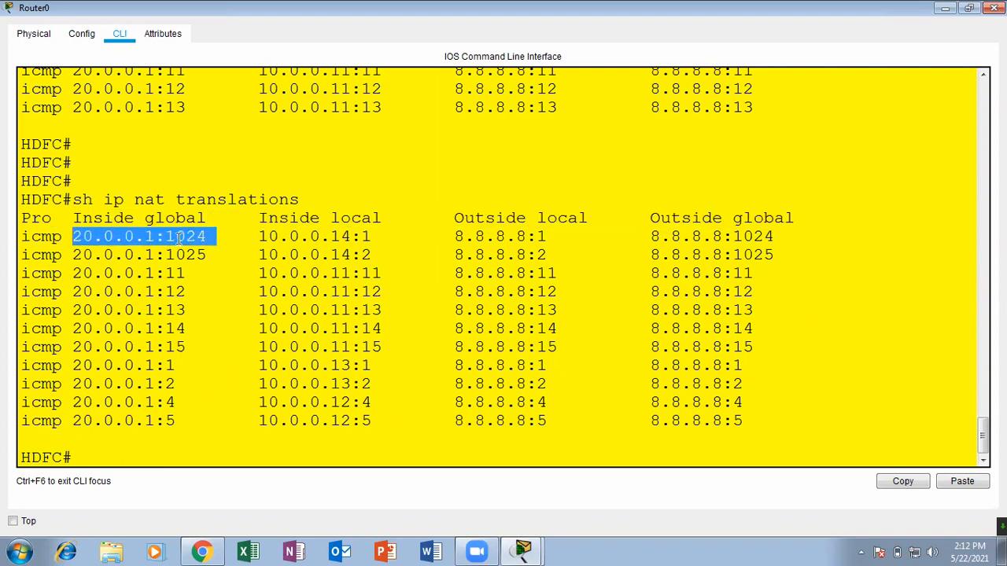
pyautogui.click(767, 236)
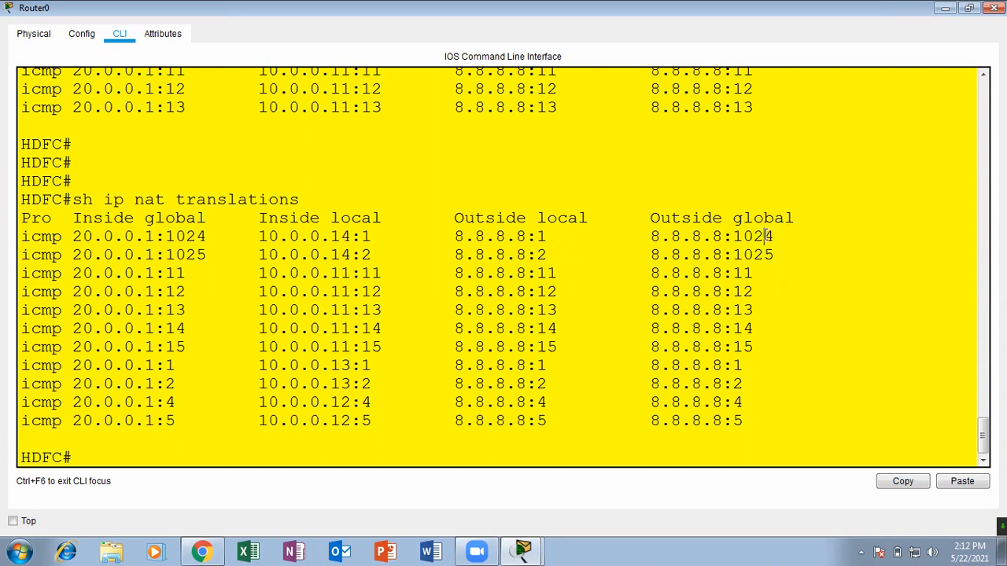
pyautogui.moveTo(777, 236); pyautogui.dragTo(627, 236)
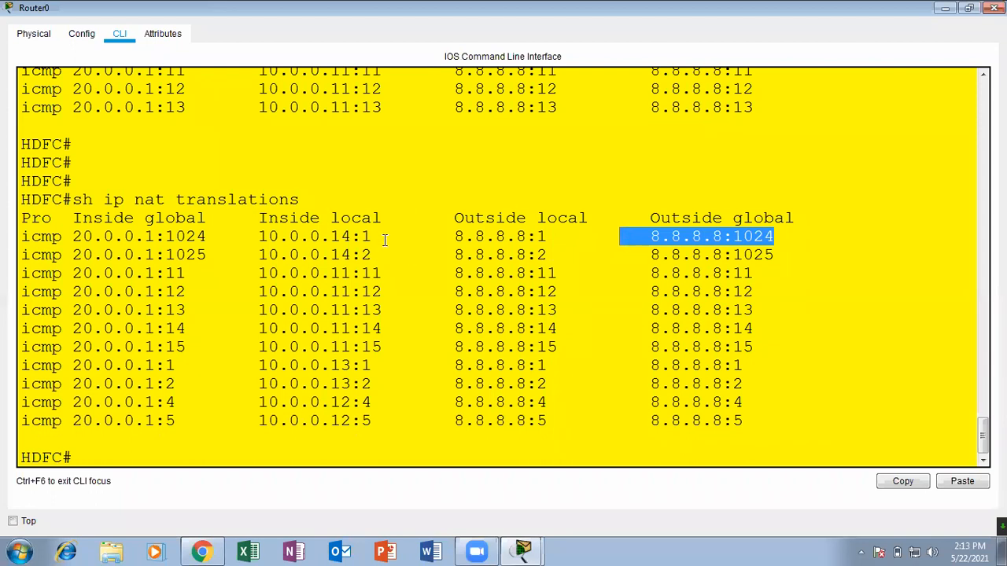
pyautogui.moveTo(385, 236); pyautogui.dragTo(268, 236)
pyautogui.moveTo(73, 236); pyautogui.dragTo(842, 425)
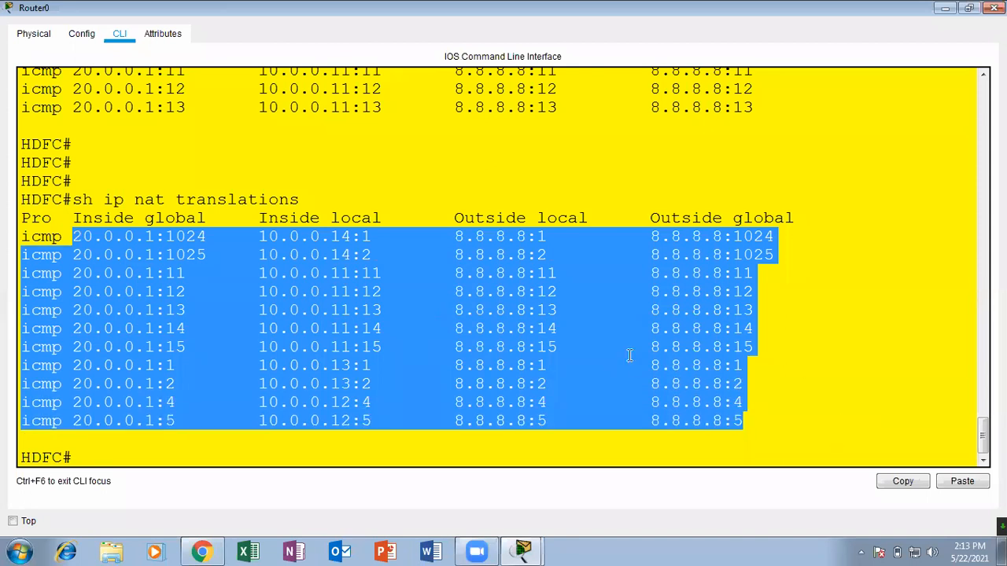
pyautogui.click(444, 320)
pyautogui.moveTo(165, 236); pyautogui.dragTo(383, 238)
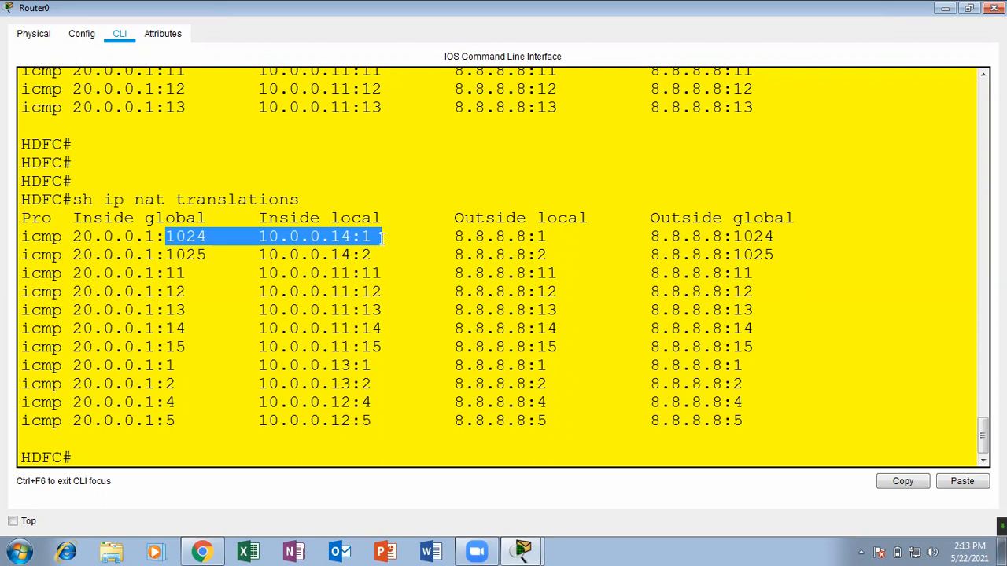
pyautogui.click(382, 237)
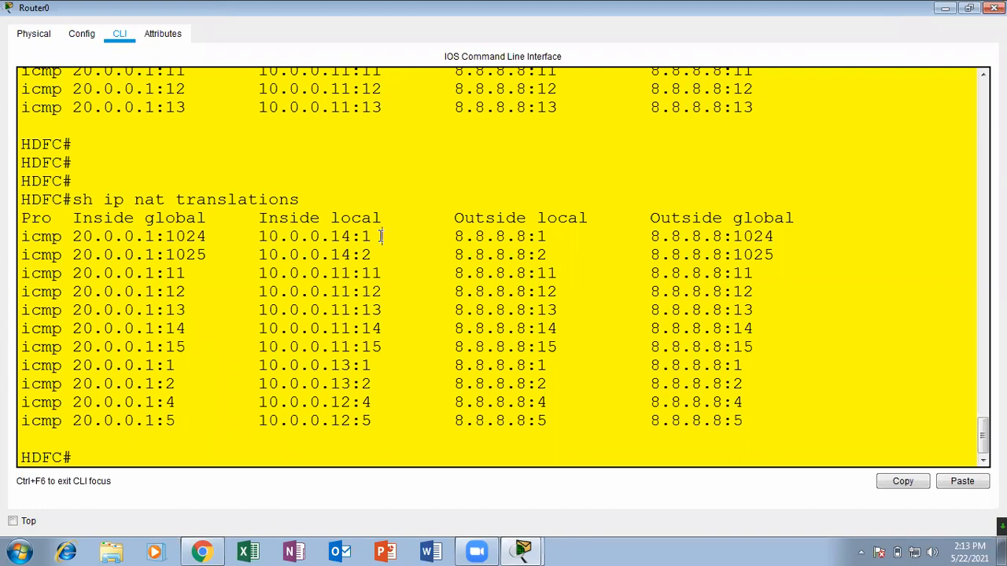
pyautogui.click(993, 8)
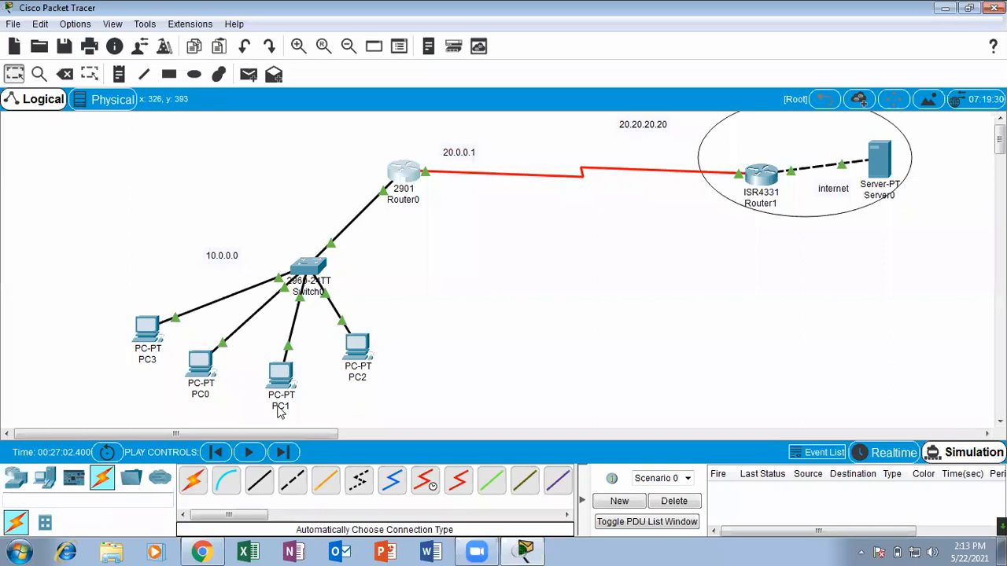
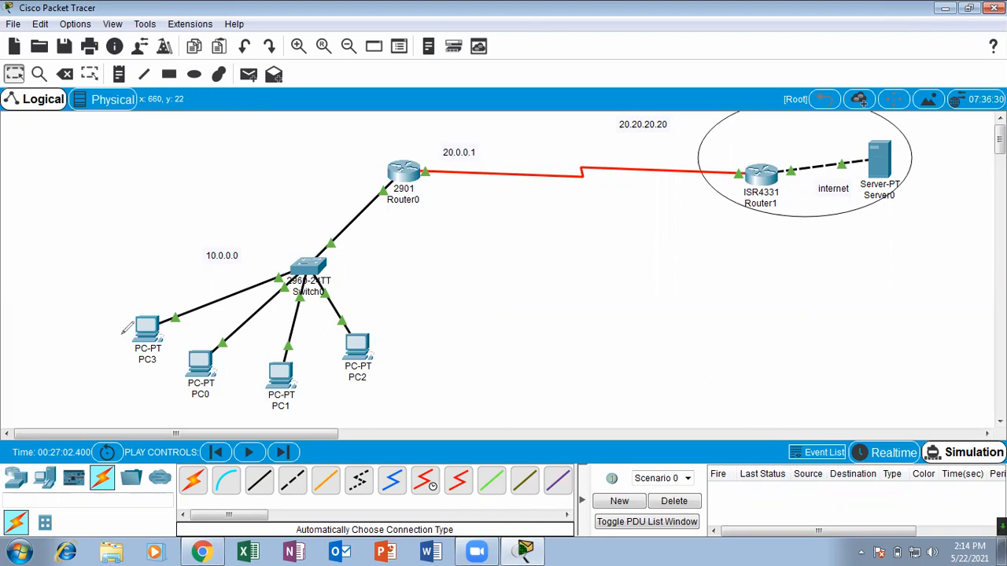
pyautogui.moveTo(169, 291); pyautogui.dragTo(159, 279)
pyautogui.moveTo(206, 340)
pyautogui.mouseDown()
pyautogui.moveTo(186, 339)
pyautogui.moveTo(198, 354)
pyautogui.moveTo(185, 347)
pyautogui.mouseUp()
pyautogui.moveTo(274, 335)
pyautogui.mouseDown()
pyautogui.moveTo(277, 397)
pyautogui.moveTo(279, 339)
pyautogui.mouseUp()
pyautogui.moveTo(370, 296); pyautogui.dragTo(387, 302)
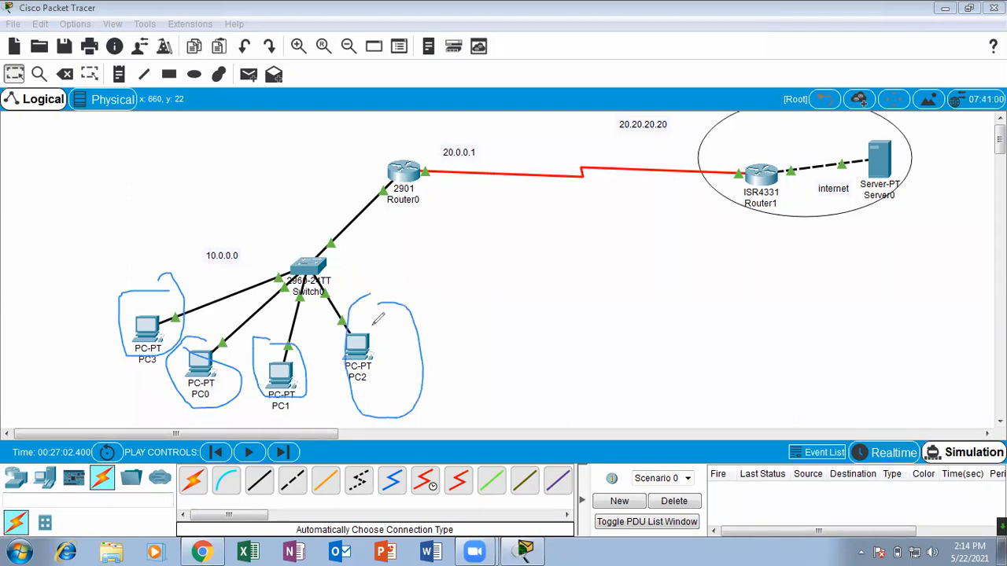
pyautogui.moveTo(169, 310); pyautogui.dragTo(208, 265)
pyautogui.moveTo(209, 351); pyautogui.dragTo(262, 301)
pyautogui.moveTo(291, 355); pyautogui.dragTo(467, 247)
pyautogui.moveTo(176, 309)
pyautogui.mouseDown()
pyautogui.moveTo(370, 132)
pyautogui.moveTo(478, 198)
pyautogui.moveTo(449, 211)
pyautogui.mouseUp()
pyautogui.moveTo(228, 363)
pyautogui.mouseDown()
pyautogui.moveTo(451, 234)
pyautogui.moveTo(501, 262)
pyautogui.moveTo(437, 278)
pyautogui.mouseUp()
pyautogui.moveTo(292, 361)
pyautogui.mouseDown()
pyautogui.moveTo(347, 268)
pyautogui.moveTo(478, 250)
pyautogui.mouseUp()
pyautogui.moveTo(417, 228); pyautogui.dragTo(401, 293)
pyautogui.moveTo(907, 167)
pyautogui.mouseDown()
pyautogui.moveTo(547, 228)
pyautogui.moveTo(542, 209)
pyautogui.moveTo(544, 221)
pyautogui.mouseUp()
pyautogui.moveTo(375, 125); pyautogui.dragTo(381, 120)
pyautogui.moveTo(401, 222); pyautogui.dragTo(418, 111)
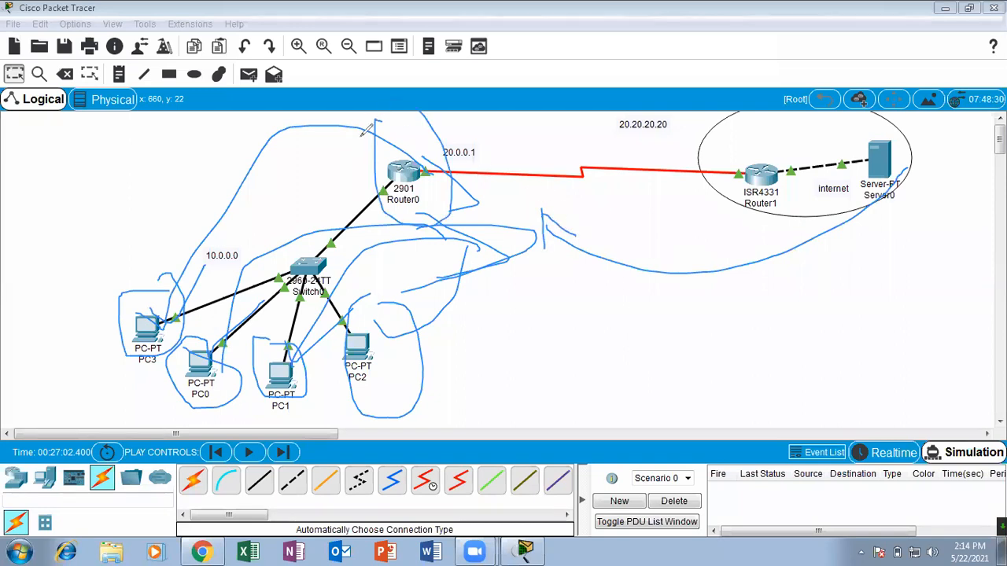
pyautogui.click(572, 85)
pyautogui.moveTo(552, 301); pyautogui.dragTo(578, 363)
pyautogui.moveTo(545, 240)
pyautogui.mouseDown()
pyautogui.moveTo(548, 218)
pyautogui.moveTo(583, 285)
pyautogui.moveTo(672, 312)
pyautogui.moveTo(707, 283)
pyautogui.moveTo(733, 297)
pyautogui.mouseUp()
pyautogui.moveTo(678, 251); pyautogui.dragTo(747, 224)
pyautogui.moveTo(681, 212); pyautogui.dragTo(698, 260)
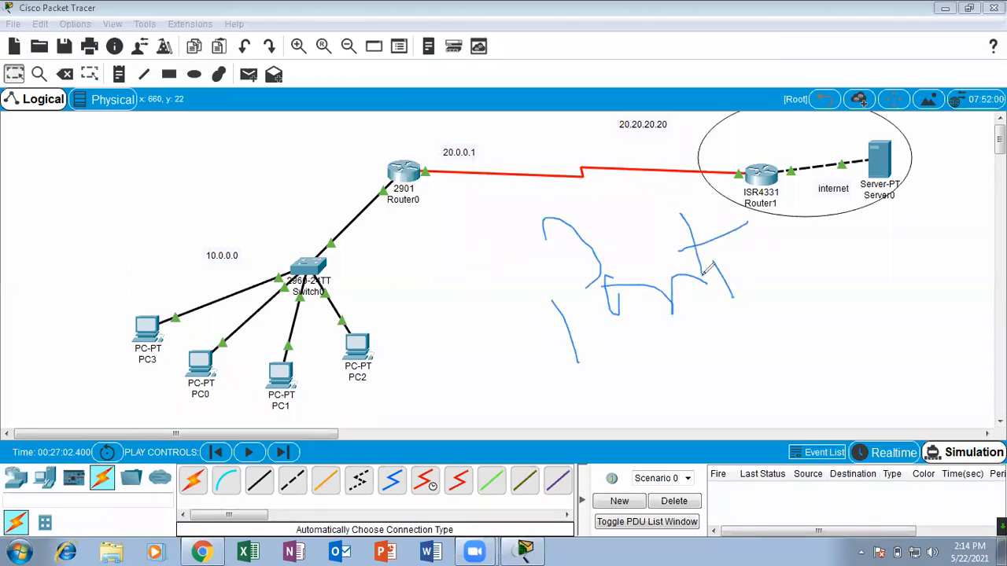
pyautogui.click(611, 79)
pyautogui.moveTo(445, 233)
pyautogui.mouseDown()
pyautogui.moveTo(452, 313)
pyautogui.moveTo(455, 246)
pyautogui.moveTo(483, 277)
pyautogui.moveTo(517, 269)
pyautogui.mouseUp()
pyautogui.moveTo(521, 215)
pyautogui.mouseDown()
pyautogui.moveTo(551, 259)
pyautogui.moveTo(578, 228)
pyautogui.moveTo(410, 224)
pyautogui.moveTo(583, 274)
pyautogui.moveTo(548, 185)
pyautogui.moveTo(531, 194)
pyautogui.mouseUp()
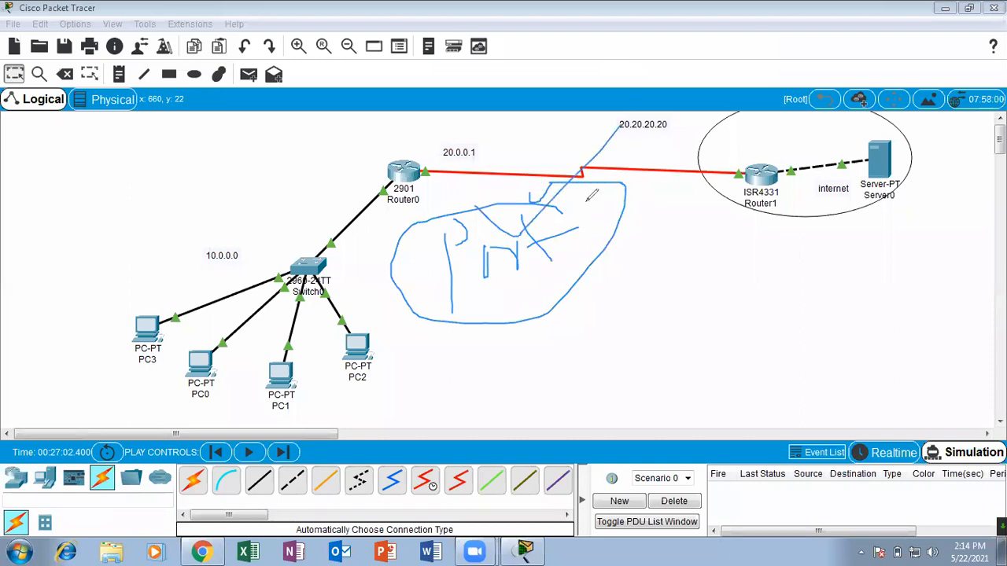
pyautogui.moveTo(553, 241); pyautogui.dragTo(658, 217)
pyautogui.moveTo(625, 355); pyautogui.dragTo(623, 267)
pyautogui.moveTo(614, 309)
pyautogui.mouseDown()
pyautogui.moveTo(639, 303)
pyautogui.moveTo(662, 331)
pyautogui.moveTo(670, 307)
pyautogui.mouseUp()
pyautogui.moveTo(642, 272)
pyautogui.mouseDown()
pyautogui.moveTo(711, 298)
pyautogui.moveTo(717, 316)
pyautogui.mouseUp()
pyautogui.moveTo(723, 277)
pyautogui.mouseDown()
pyautogui.moveTo(747, 314)
pyautogui.moveTo(749, 294)
pyautogui.moveTo(748, 317)
pyautogui.mouseUp()
pyautogui.moveTo(777, 274)
pyautogui.mouseDown()
pyautogui.moveTo(774, 307)
pyautogui.moveTo(773, 275)
pyautogui.moveTo(832, 280)
pyautogui.moveTo(830, 311)
pyautogui.mouseUp()
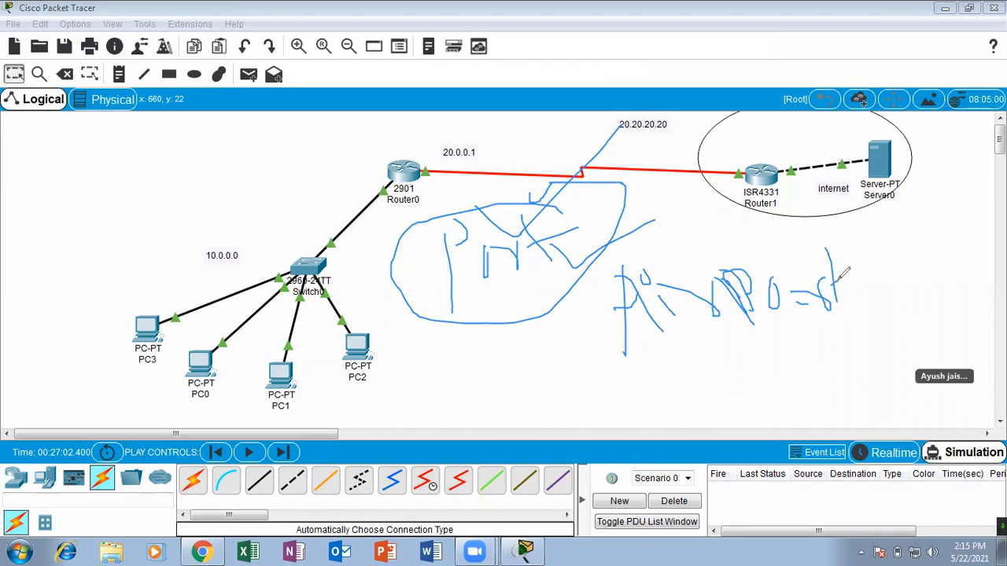
pyautogui.moveTo(798, 204)
pyautogui.mouseDown()
pyautogui.moveTo(711, 193)
pyautogui.moveTo(625, 342)
pyautogui.moveTo(858, 160)
pyautogui.moveTo(736, 200)
pyautogui.mouseUp()
pyautogui.moveTo(697, 235)
pyautogui.mouseDown()
pyautogui.moveTo(735, 283)
pyautogui.moveTo(712, 326)
pyautogui.moveTo(606, 291)
pyautogui.moveTo(712, 240)
pyautogui.mouseUp()
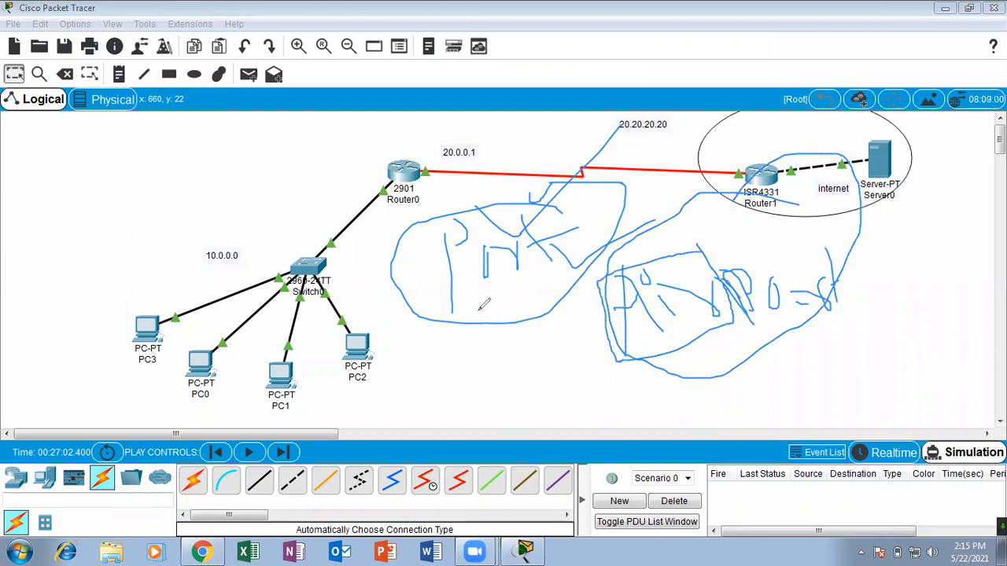
pyautogui.moveTo(250, 144)
pyautogui.mouseDown()
pyautogui.moveTo(270, 206)
pyautogui.moveTo(259, 166)
pyautogui.moveTo(306, 174)
pyautogui.moveTo(334, 140)
pyautogui.moveTo(370, 161)
pyautogui.moveTo(399, 125)
pyautogui.mouseUp()
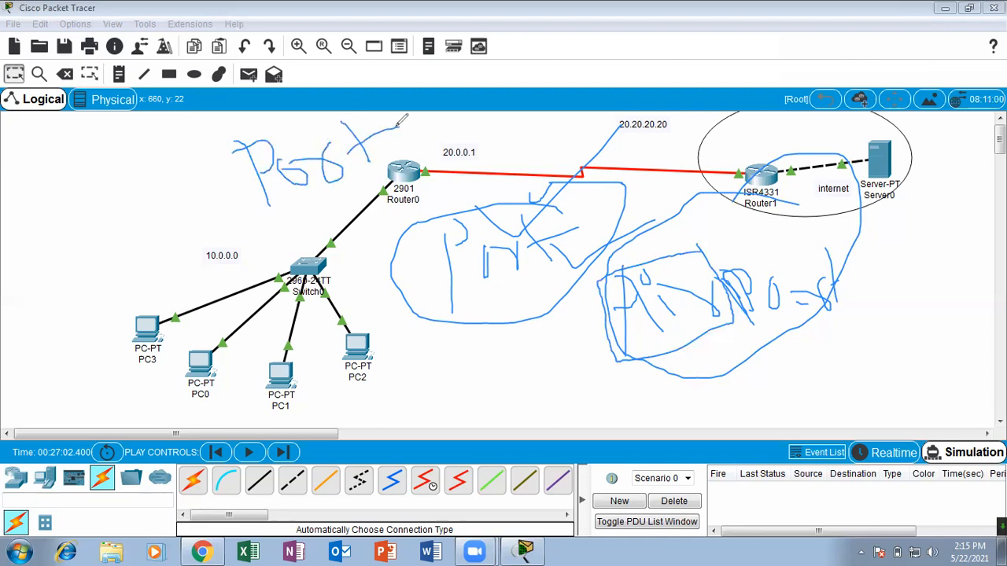
pyautogui.click(670, 78)
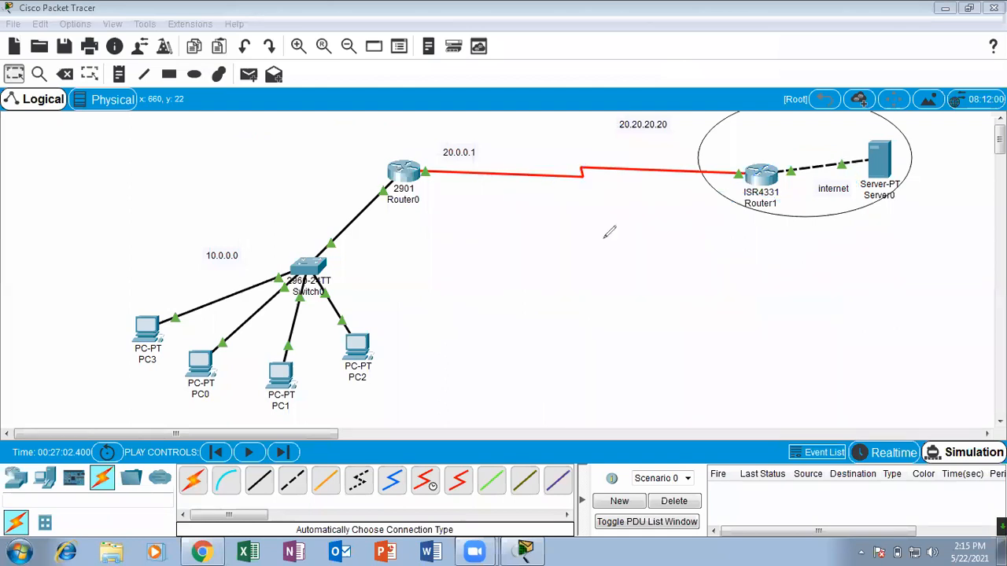
pyautogui.moveTo(510, 229)
pyautogui.mouseDown()
pyautogui.moveTo(462, 240)
pyautogui.moveTo(626, 431)
pyautogui.moveTo(551, 207)
pyautogui.moveTo(505, 227)
pyautogui.mouseUp()
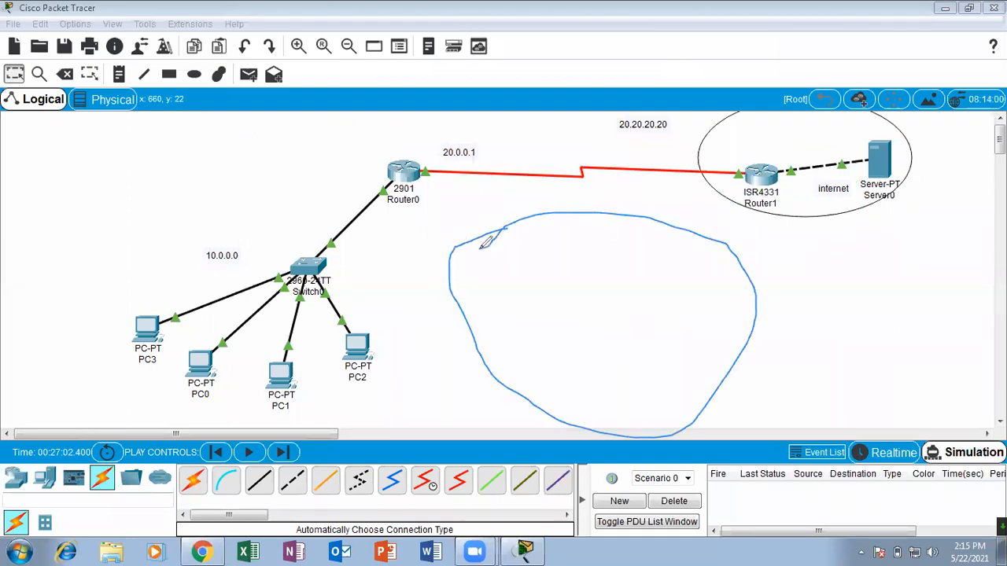
pyautogui.moveTo(960, 204)
pyautogui.mouseDown()
pyautogui.moveTo(999, 377)
pyautogui.moveTo(949, 217)
pyautogui.mouseUp()
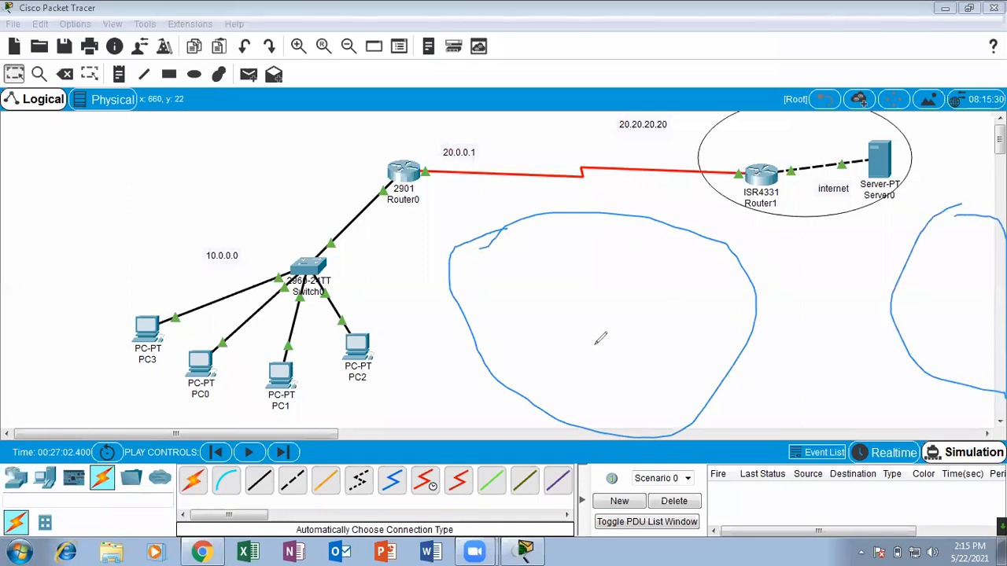
pyautogui.moveTo(489, 347)
pyautogui.mouseDown()
pyautogui.moveTo(443, 355)
pyautogui.moveTo(539, 422)
pyautogui.moveTo(580, 408)
pyautogui.mouseUp()
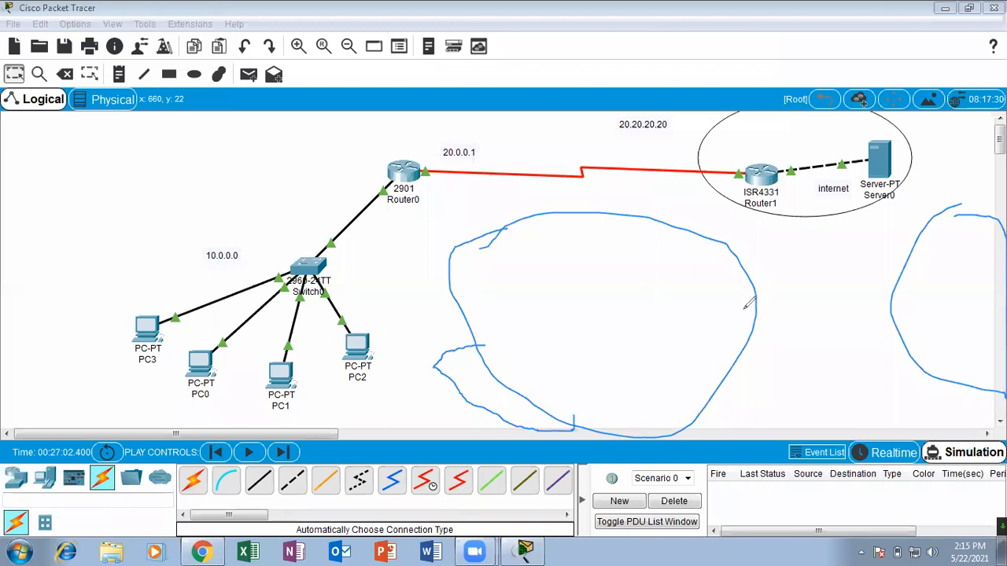
pyautogui.moveTo(912, 289)
pyautogui.mouseDown()
pyautogui.moveTo(873, 296)
pyautogui.moveTo(919, 373)
pyautogui.moveTo(961, 376)
pyautogui.mouseUp()
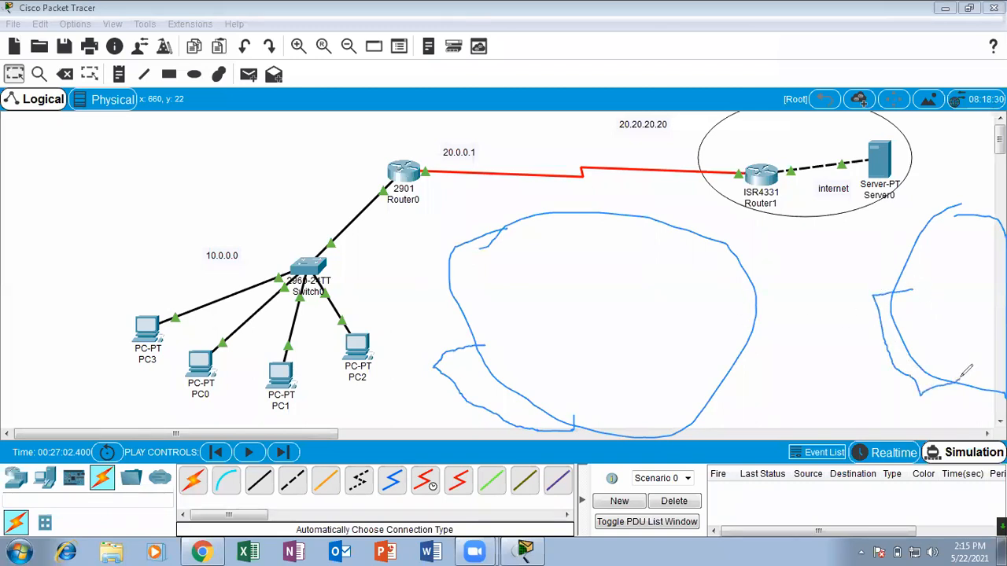
pyautogui.moveTo(287, 223)
pyautogui.mouseDown()
pyautogui.moveTo(143, 314)
pyautogui.moveTo(180, 309)
pyautogui.moveTo(218, 371)
pyautogui.moveTo(318, 370)
pyautogui.mouseUp()
pyautogui.moveTo(408, 254)
pyautogui.mouseDown()
pyautogui.moveTo(405, 271)
pyautogui.moveTo(339, 329)
pyautogui.mouseUp()
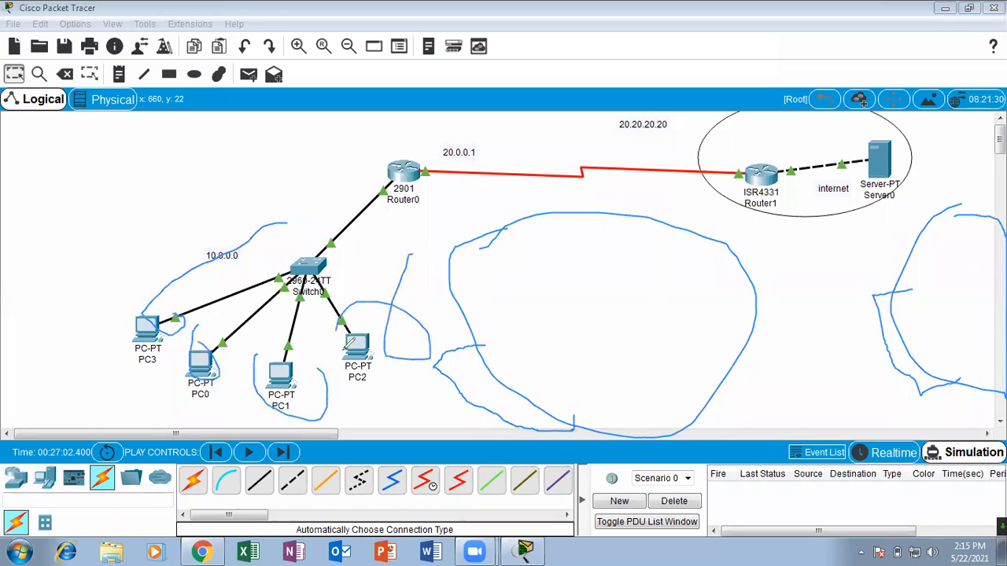
pyautogui.click(551, 83)
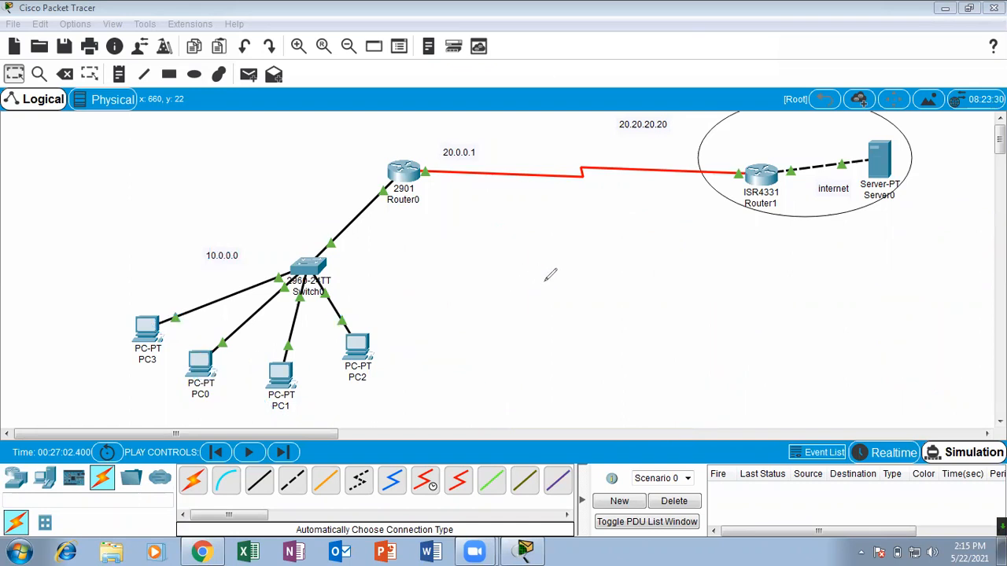
pyautogui.moveTo(494, 248)
pyautogui.mouseDown()
pyautogui.moveTo(501, 289)
pyautogui.moveTo(500, 272)
pyautogui.moveTo(524, 275)
pyautogui.moveTo(531, 255)
pyautogui.moveTo(570, 228)
pyautogui.moveTo(591, 232)
pyautogui.moveTo(592, 272)
pyautogui.moveTo(602, 236)
pyautogui.mouseUp()
pyautogui.moveTo(165, 317)
pyautogui.mouseDown()
pyautogui.moveTo(397, 161)
pyautogui.moveTo(887, 159)
pyautogui.moveTo(627, 198)
pyautogui.moveTo(507, 167)
pyautogui.moveTo(393, 161)
pyautogui.moveTo(176, 289)
pyautogui.moveTo(161, 308)
pyautogui.mouseUp()
pyautogui.moveTo(424, 117)
pyautogui.mouseDown()
pyautogui.moveTo(419, 161)
pyautogui.moveTo(395, 112)
pyautogui.moveTo(459, 115)
pyautogui.mouseUp()
pyautogui.moveTo(155, 318); pyautogui.dragTo(442, 155)
pyautogui.moveTo(224, 340); pyautogui.dragTo(376, 180)
pyautogui.moveTo(288, 369); pyautogui.dragTo(449, 116)
pyautogui.moveTo(371, 360); pyautogui.dragTo(432, 118)
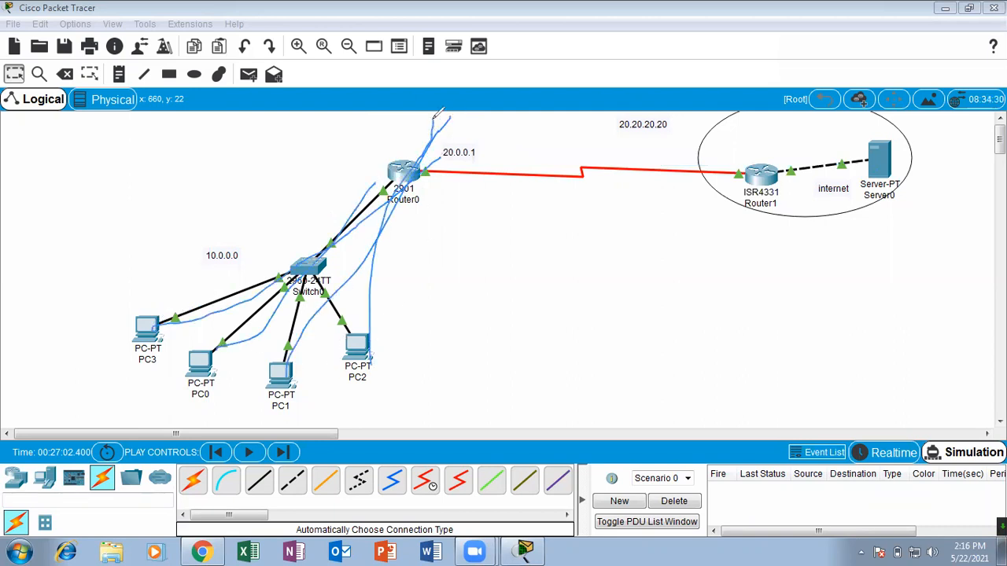
pyautogui.click(498, 83)
# Open Router0's command line full screen and compare inside global ports 1024 and 1025 with the inside local address in the first two translations.
pyautogui.click(404, 172)
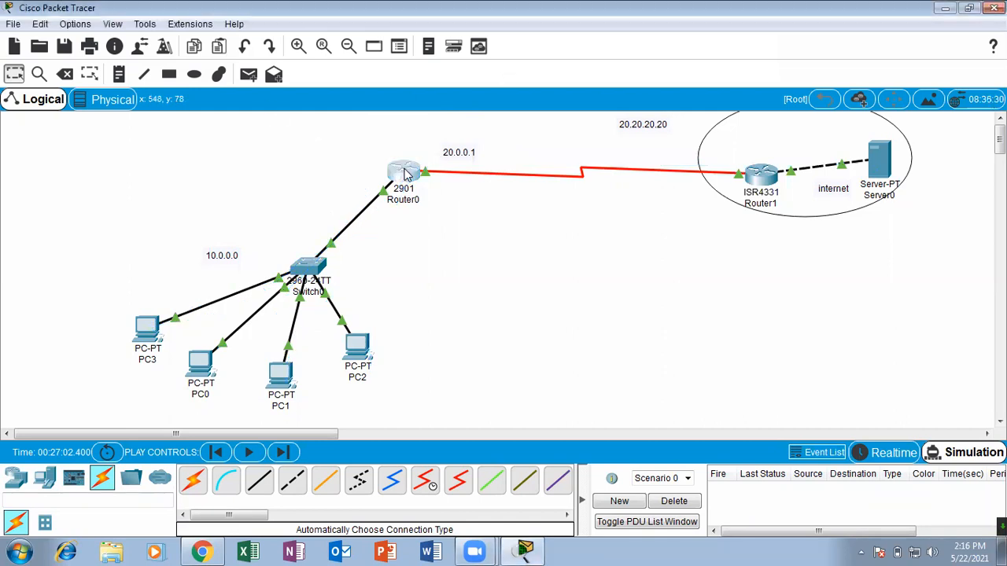
pyautogui.click(675, 71)
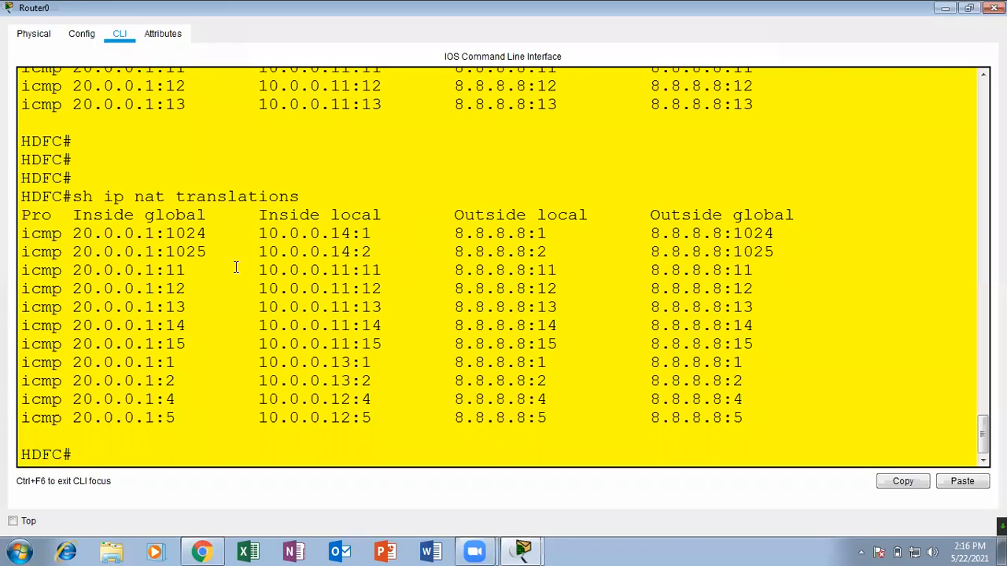
pyautogui.moveTo(219, 236); pyautogui.dragTo(170, 234)
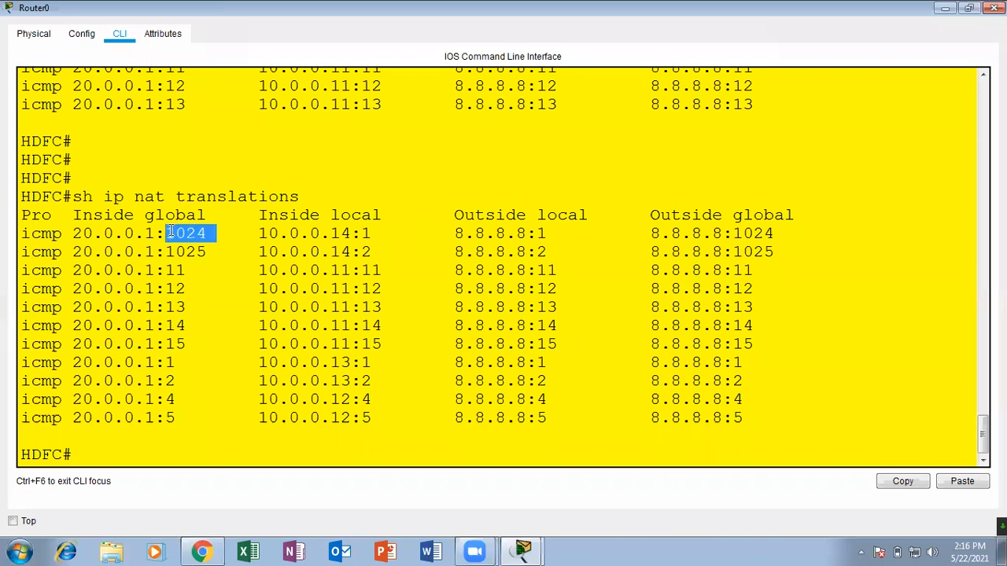
pyautogui.moveTo(375, 231); pyautogui.dragTo(124, 234)
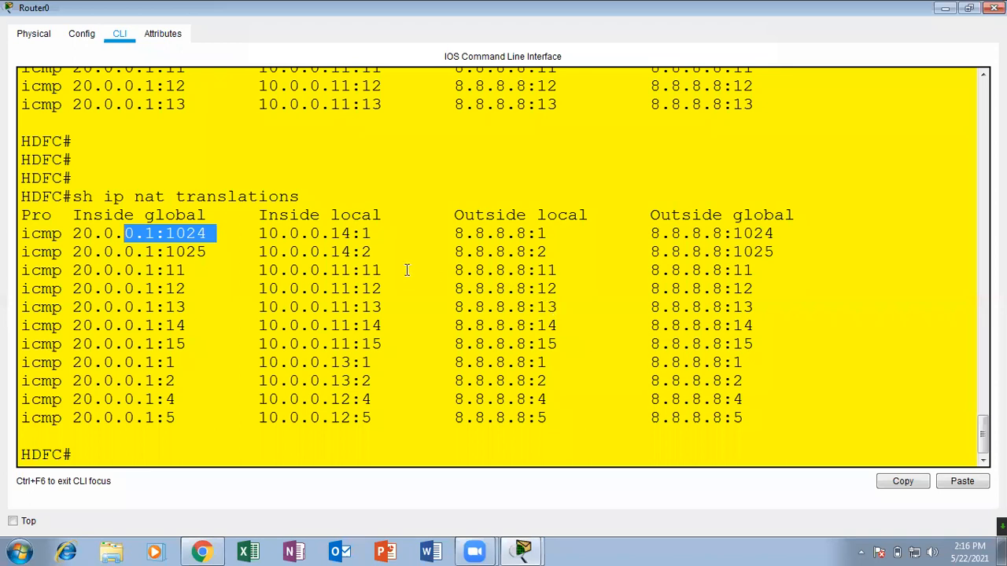
pyautogui.moveTo(350, 231); pyautogui.dragTo(262, 234)
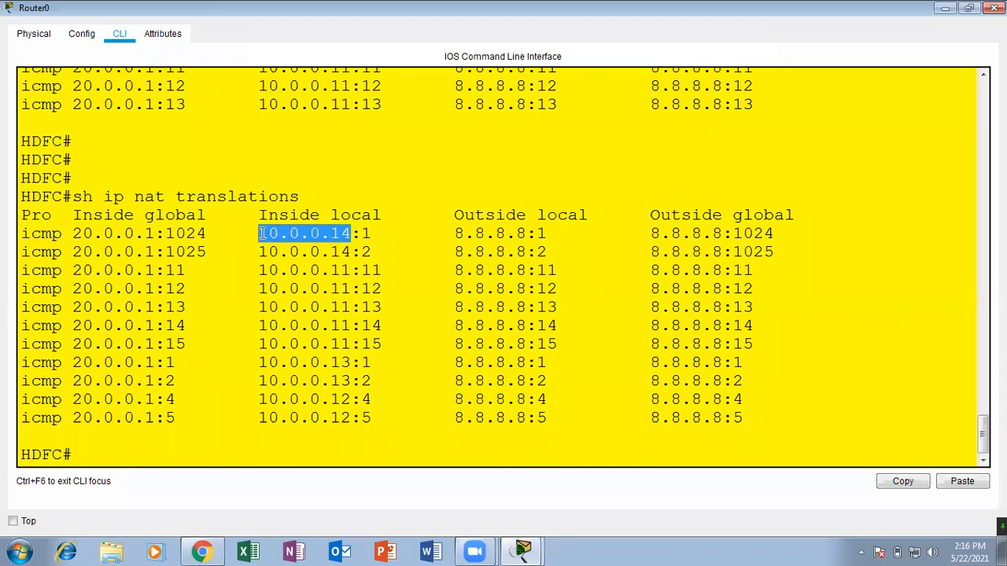
pyautogui.moveTo(195, 234); pyautogui.dragTo(145, 233)
pyautogui.moveTo(212, 248); pyautogui.dragTo(21, 239)
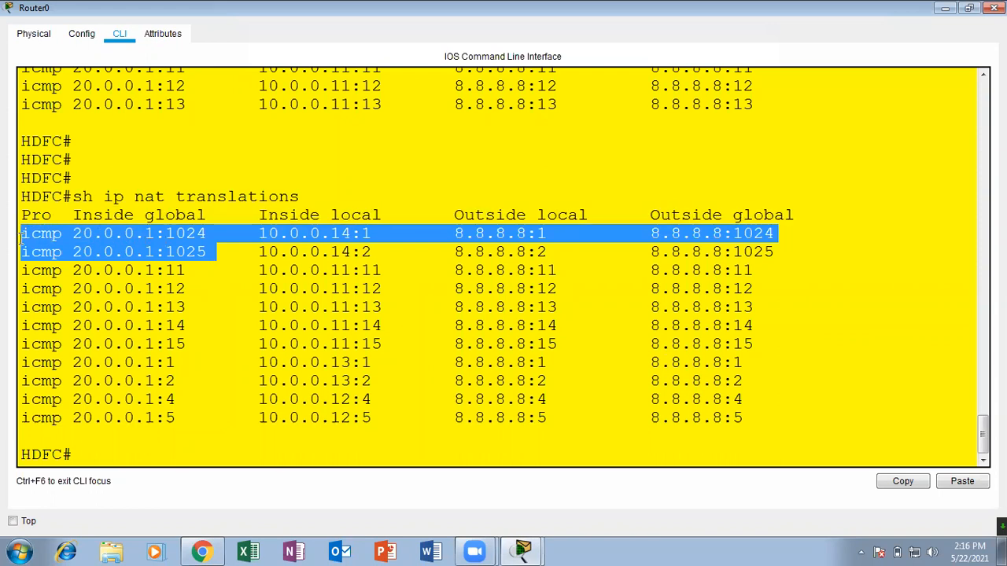
# Try to clear Router0's NAT table with clear ip nat translation.
pyautogui.click(147, 446)
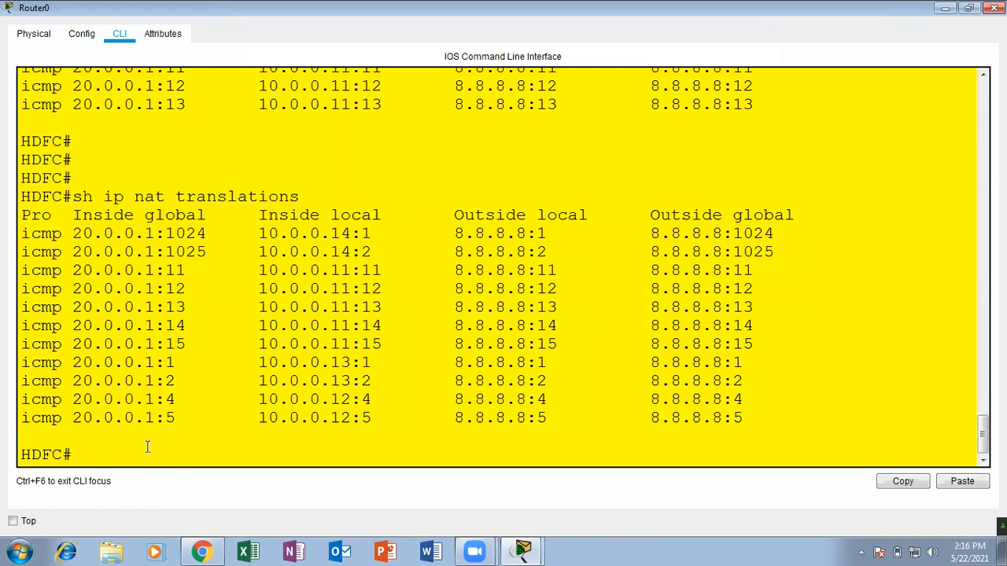
pyautogui.press('Return')
pyautogui.press('Return')
pyautogui.press('Return')
pyautogui.write('cle')
pyautogui.press('Tab')
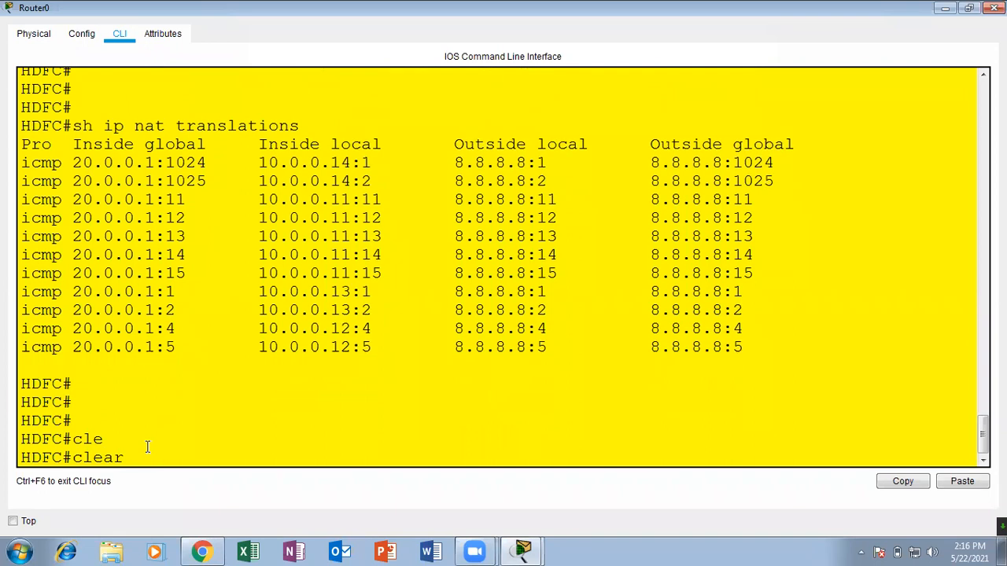
pyautogui.write('ip na')
pyautogui.press('Tab')
pyautogui.write('tr')
pyautogui.press('Tab')
pyautogui.press('Return')
pyautogui.press('Return')
pyautogui.press('Return')
pyautogui.press('Return')
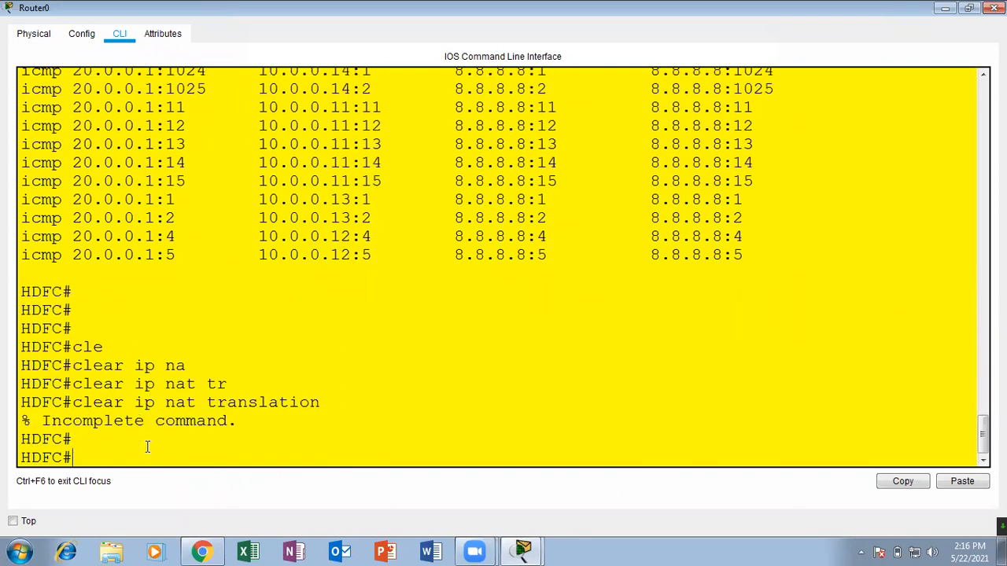
# Check the available options for clear ip nat translation and run it with * to delete all dynamic translations.
pyautogui.press('Up')
pyautogui.write('?')
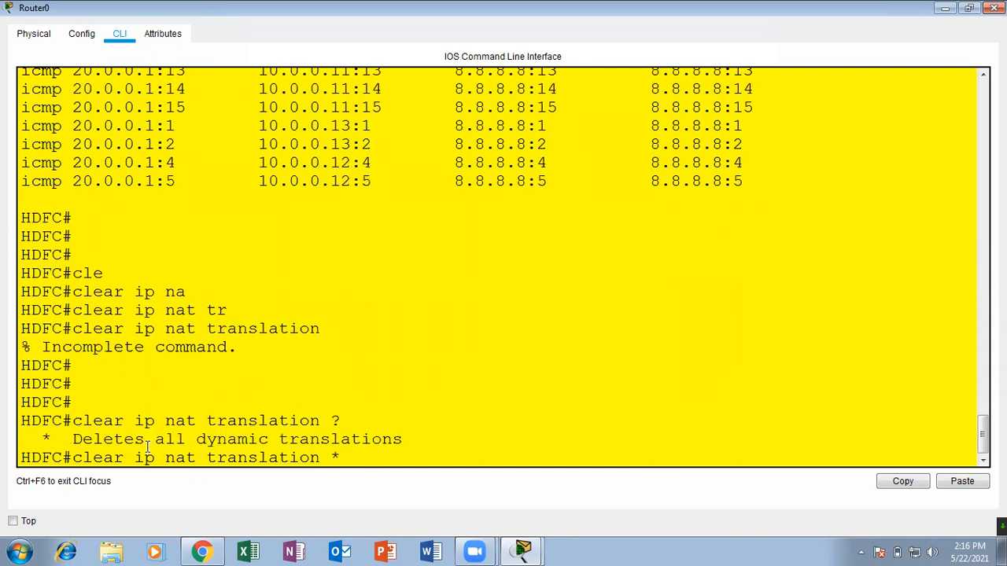
pyautogui.write('*')
pyautogui.press('Return')
pyautogui.press('Return')
pyautogui.press('Return')
pyautogui.press('Return')
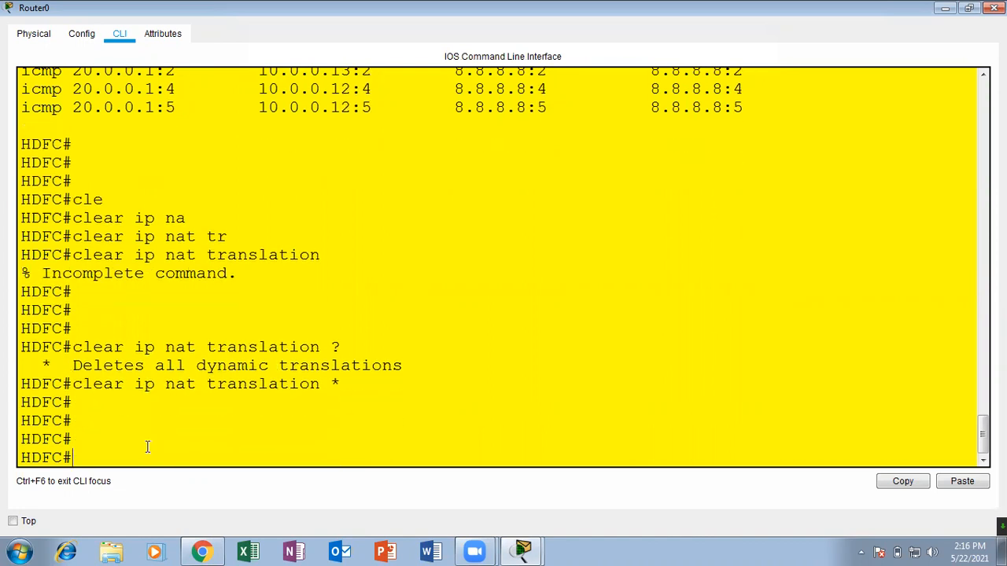
# Check the NAT table with sh ip nat translations and close Router0's window.
pyautogui.write('at')
pyautogui.press('Tab')
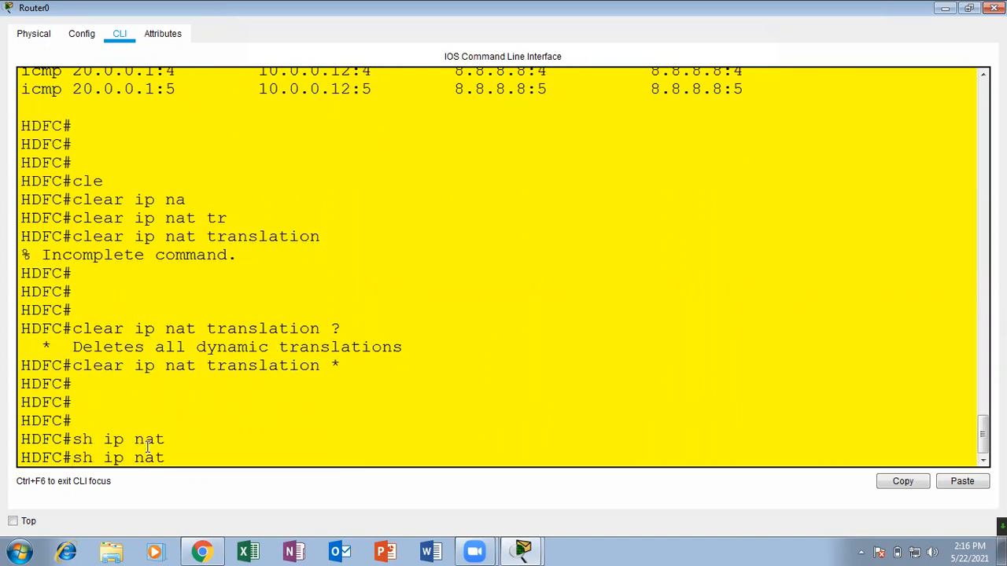
pyautogui.write('tr')
pyautogui.press('Tab')
pyautogui.press('Return')
pyautogui.press('Return')
pyautogui.press('Return')
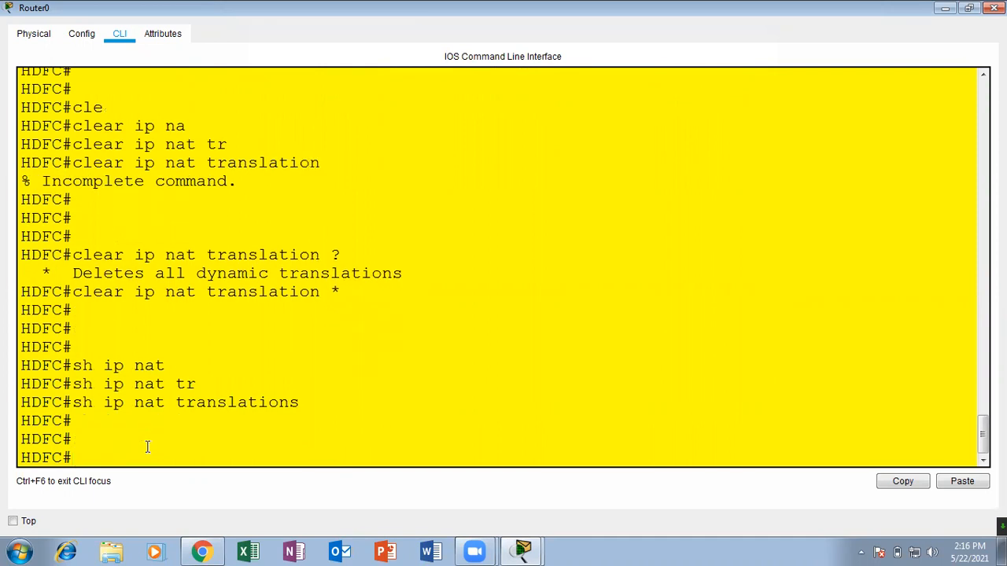
pyautogui.click(993, 8)
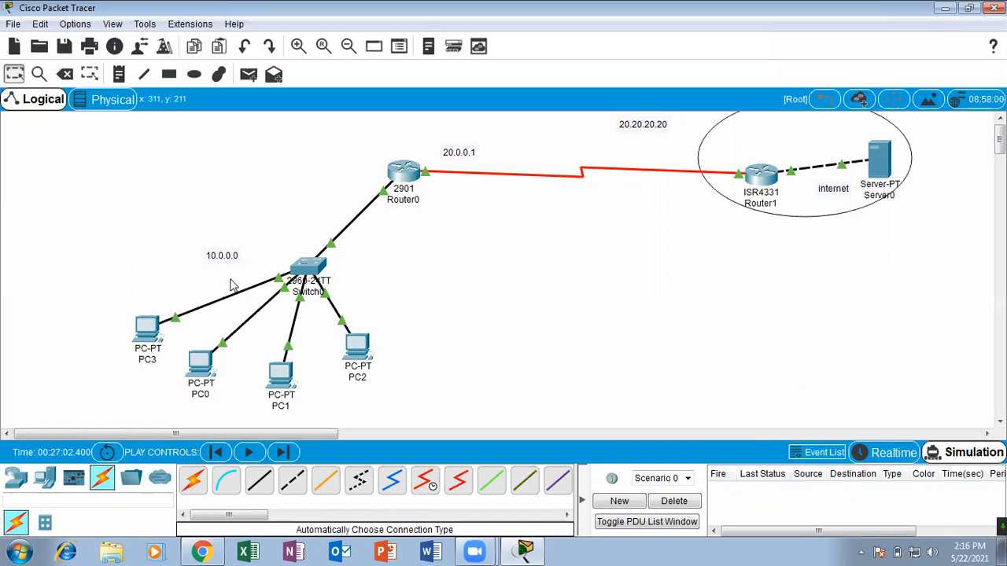
pyautogui.moveTo(313, 285)
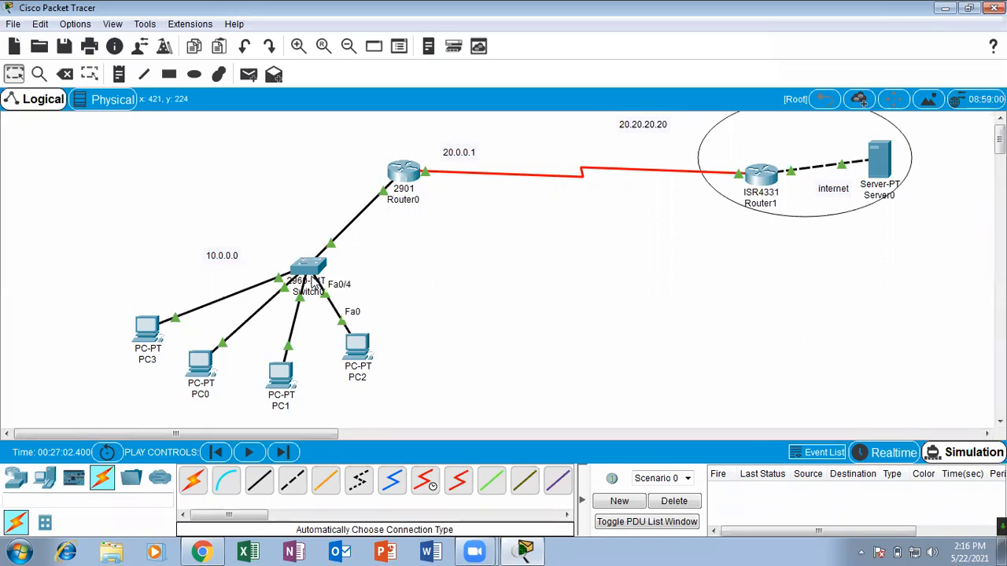
pyautogui.click(249, 75)
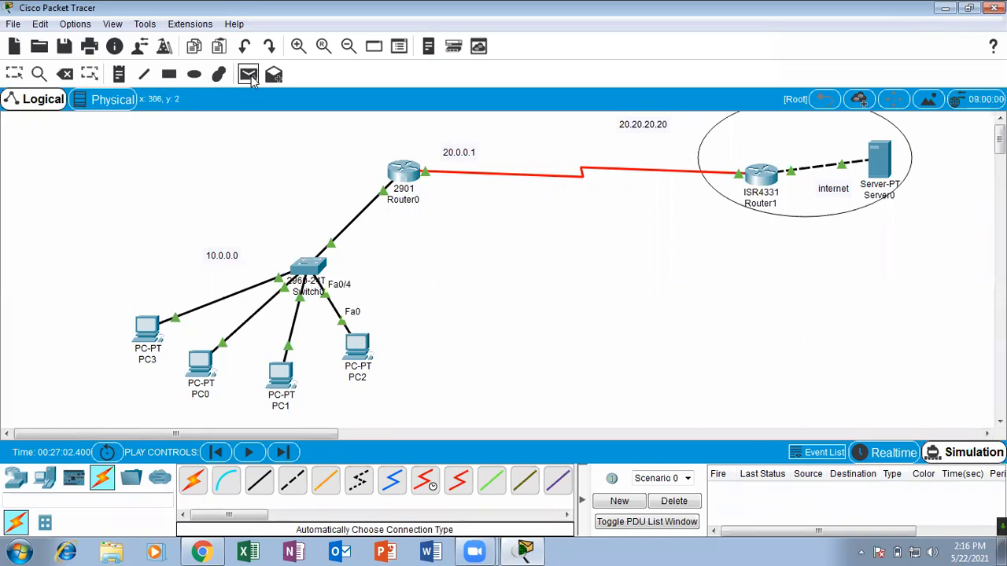
pyautogui.click(147, 333)
pyautogui.click(201, 365)
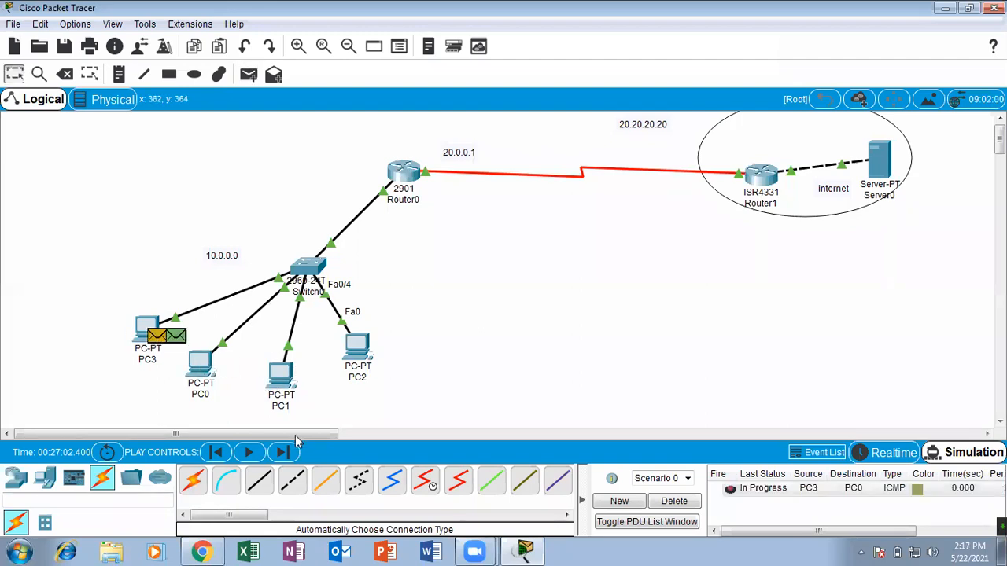
pyautogui.click(674, 501)
# Add simple PDUs from PC3 to Server0 and from PC0 to Server0.
pyautogui.click(248, 75)
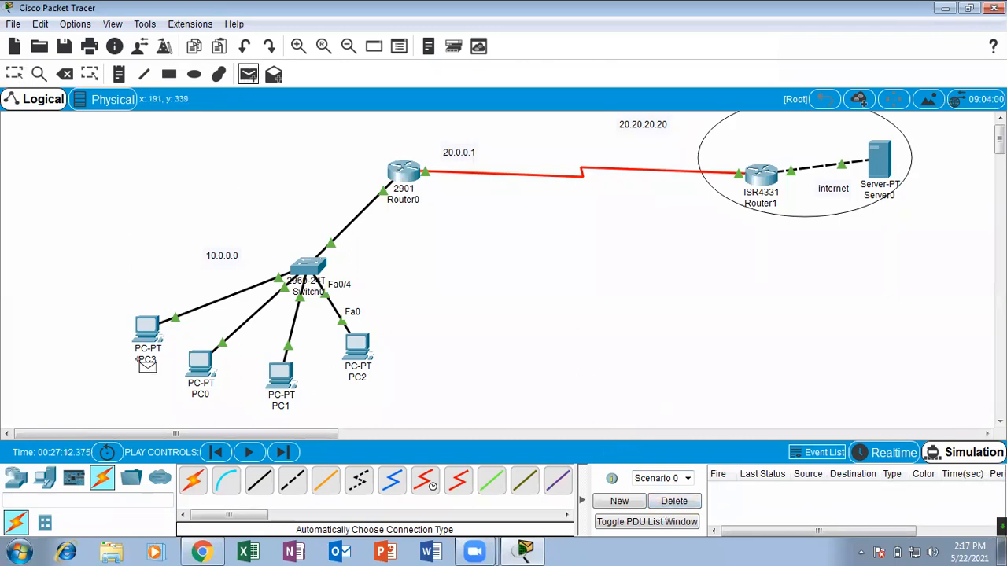
pyautogui.click(147, 330)
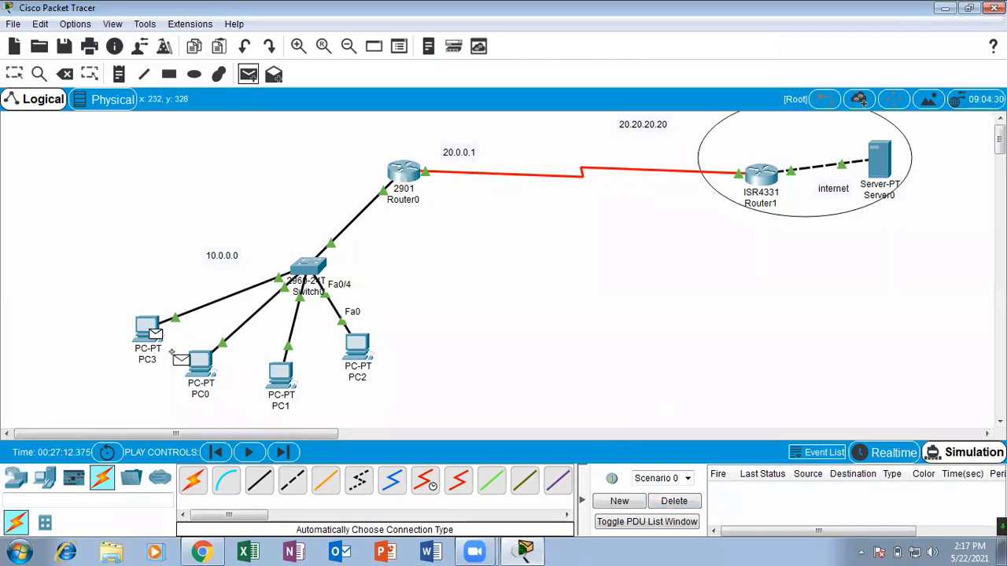
pyautogui.click(878, 157)
pyautogui.click(246, 76)
pyautogui.click(202, 362)
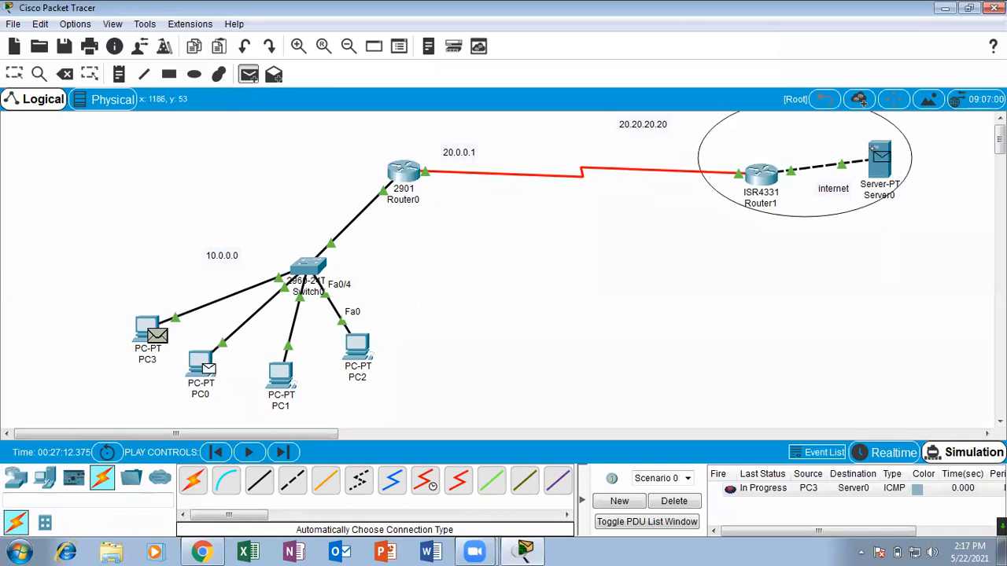
pyautogui.click(880, 157)
# Add simple PDUs from PC1 to Server0 and from PC2 to Server0.
pyautogui.click(246, 76)
pyautogui.click(281, 376)
pyautogui.click(879, 160)
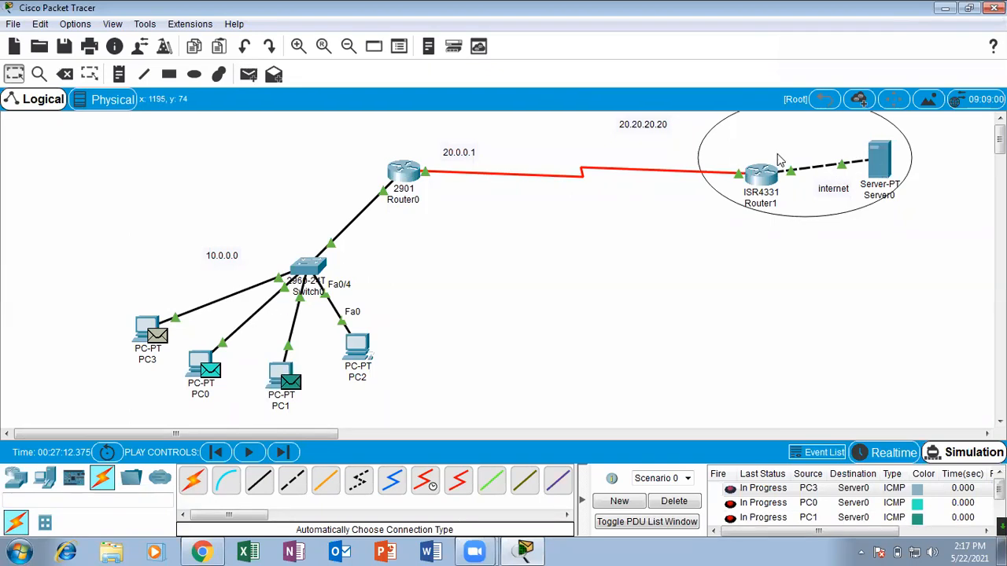
pyautogui.click(248, 76)
pyautogui.click(357, 346)
pyautogui.click(874, 163)
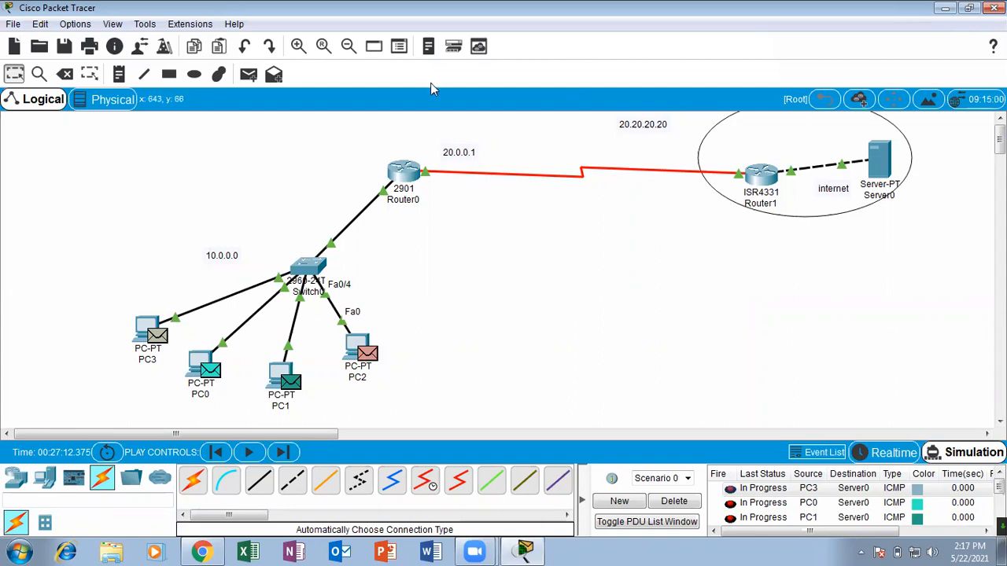
pyautogui.moveTo(485, 139)
pyautogui.mouseDown()
pyautogui.moveTo(432, 145)
pyautogui.moveTo(464, 168)
pyautogui.moveTo(479, 137)
pyautogui.mouseUp()
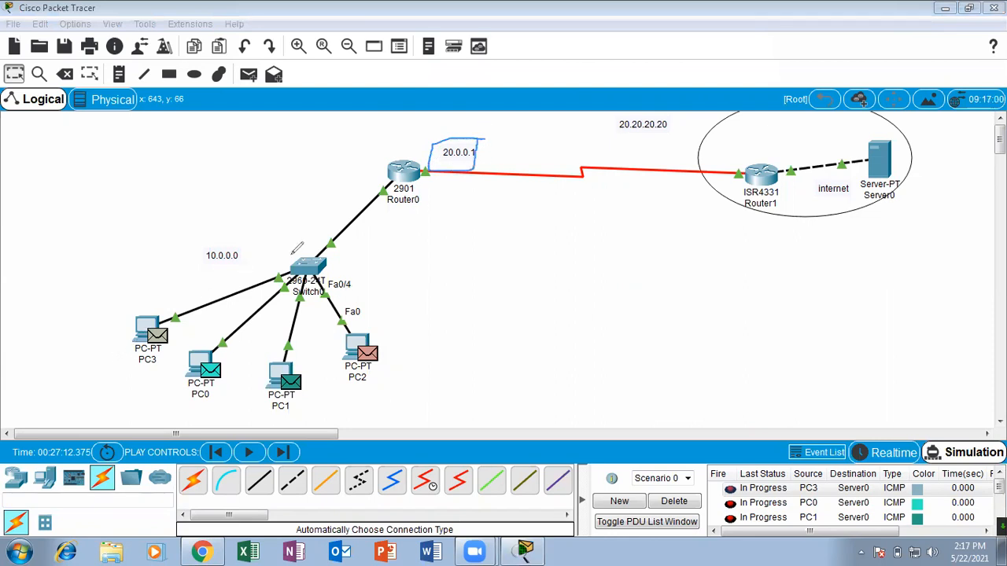
pyautogui.moveTo(419, 140); pyautogui.dragTo(520, 85)
pyautogui.moveTo(194, 302)
pyautogui.mouseDown()
pyautogui.moveTo(140, 346)
pyautogui.moveTo(192, 273)
pyautogui.mouseUp()
pyautogui.moveTo(191, 333)
pyautogui.mouseDown()
pyautogui.moveTo(155, 359)
pyautogui.moveTo(228, 345)
pyautogui.moveTo(284, 358)
pyautogui.mouseUp()
pyautogui.moveTo(367, 315); pyautogui.dragTo(371, 319)
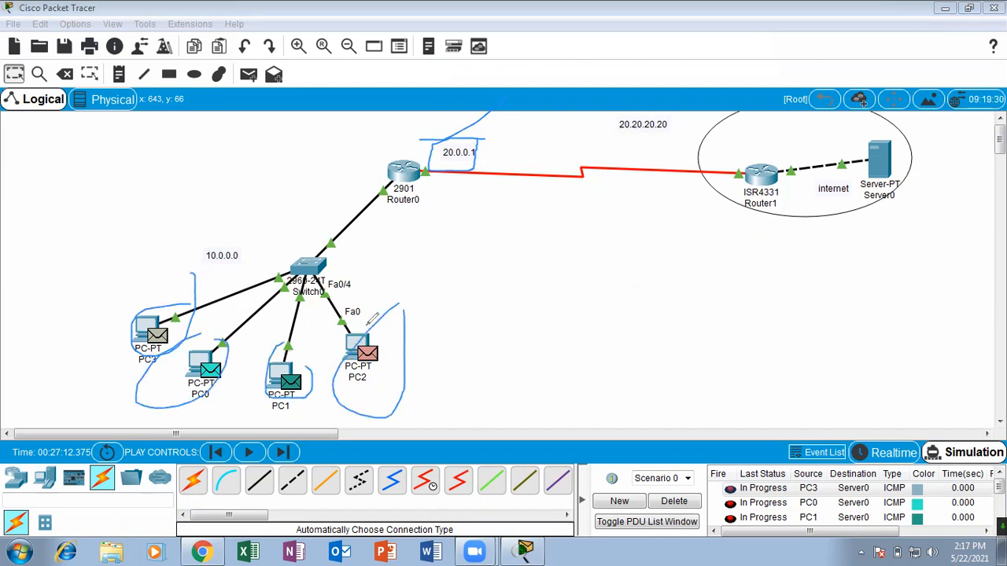
pyautogui.moveTo(523, 311)
pyautogui.mouseDown()
pyautogui.moveTo(523, 269)
pyautogui.moveTo(551, 283)
pyautogui.mouseUp()
pyautogui.moveTo(540, 240)
pyautogui.mouseDown()
pyautogui.moveTo(555, 282)
pyautogui.moveTo(586, 237)
pyautogui.moveTo(602, 279)
pyautogui.moveTo(617, 250)
pyautogui.mouseUp()
pyautogui.moveTo(619, 240)
pyautogui.mouseDown()
pyautogui.moveTo(632, 283)
pyautogui.moveTo(637, 231)
pyautogui.moveTo(647, 328)
pyautogui.mouseUp()
pyautogui.moveTo(674, 237)
pyautogui.mouseDown()
pyautogui.moveTo(685, 291)
pyautogui.moveTo(683, 259)
pyautogui.moveTo(723, 292)
pyautogui.mouseUp()
pyautogui.moveTo(713, 226)
pyautogui.mouseDown()
pyautogui.moveTo(743, 271)
pyautogui.moveTo(777, 279)
pyautogui.moveTo(777, 245)
pyautogui.mouseUp()
pyautogui.moveTo(505, 184); pyautogui.dragTo(601, 180)
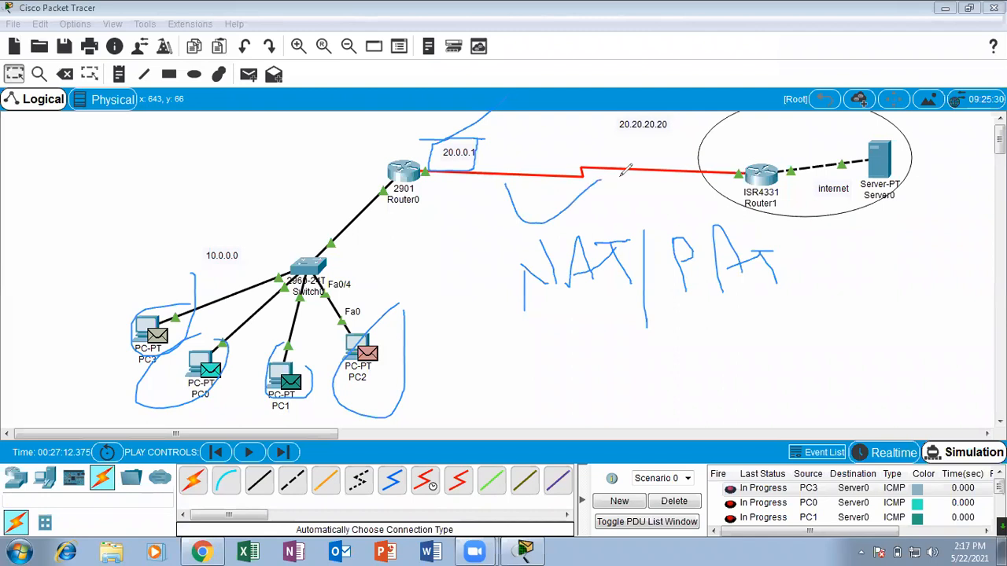
pyautogui.moveTo(730, 248); pyautogui.dragTo(865, 182)
pyautogui.moveTo(525, 261); pyautogui.dragTo(565, 198)
pyautogui.moveTo(573, 234); pyautogui.dragTo(606, 203)
pyautogui.moveTo(629, 258); pyautogui.dragTo(700, 161)
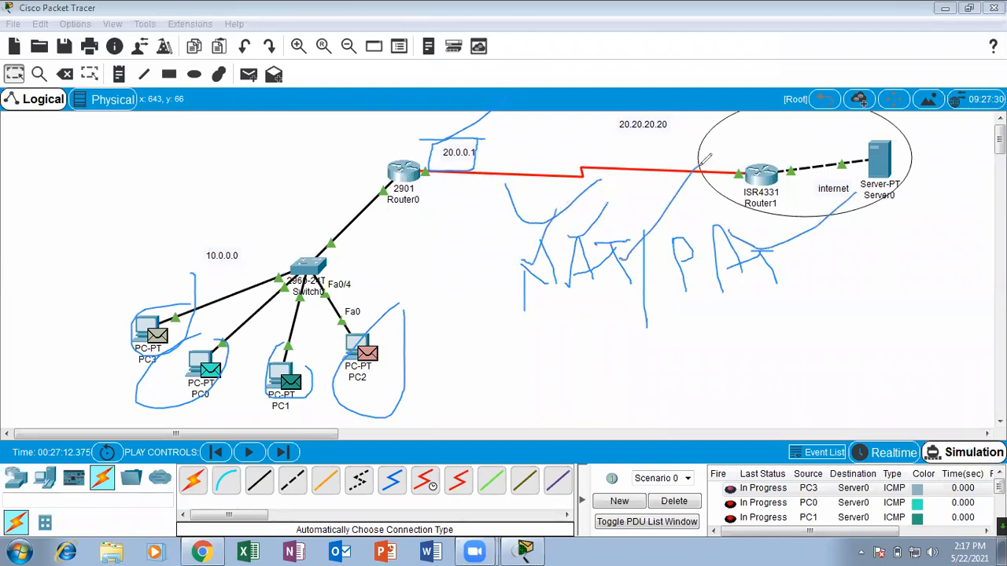
pyautogui.moveTo(659, 302)
pyautogui.mouseDown()
pyautogui.moveTo(767, 313)
pyautogui.moveTo(782, 298)
pyautogui.mouseUp()
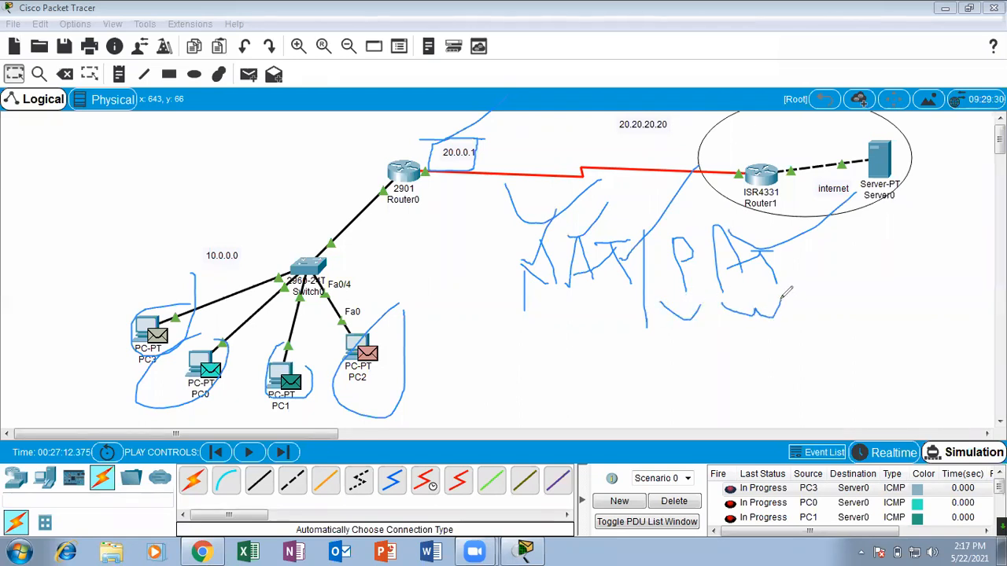
pyautogui.click(542, 74)
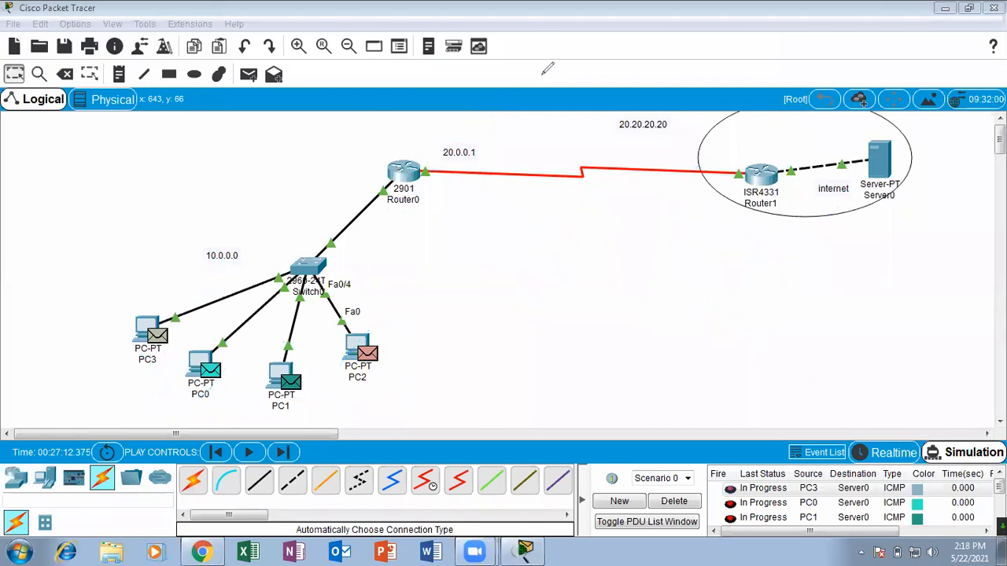
# Play the simulation to send the four PDUs to Server0 and back, and delete the PDU scenario.
pyautogui.click(248, 453)
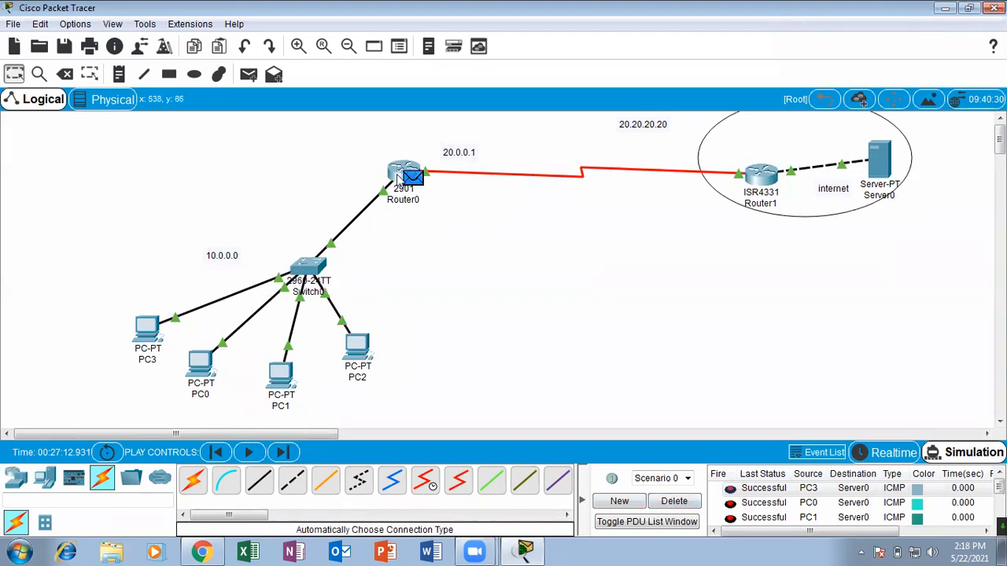
pyautogui.click(672, 502)
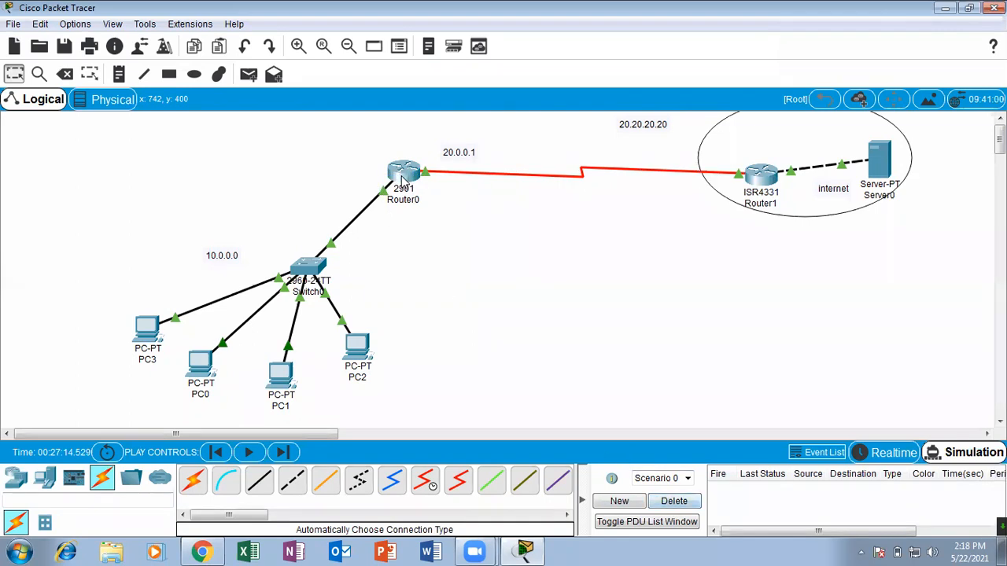
# Open Router0's command line full screen and display the NAT table with sh ip nat translations.
pyautogui.click(403, 173)
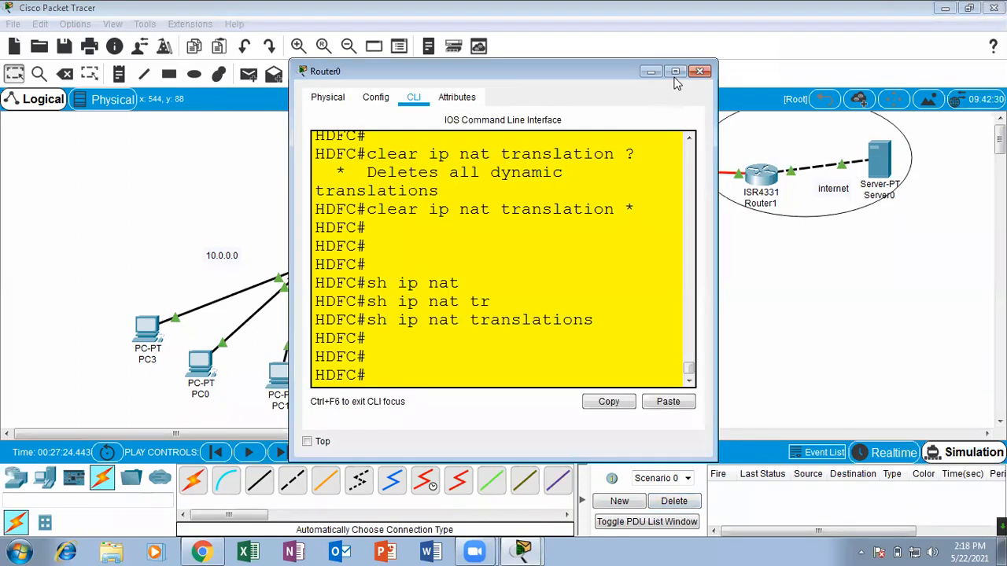
pyautogui.click(675, 73)
pyautogui.press('Return')
pyautogui.press('Return')
pyautogui.press('Return')
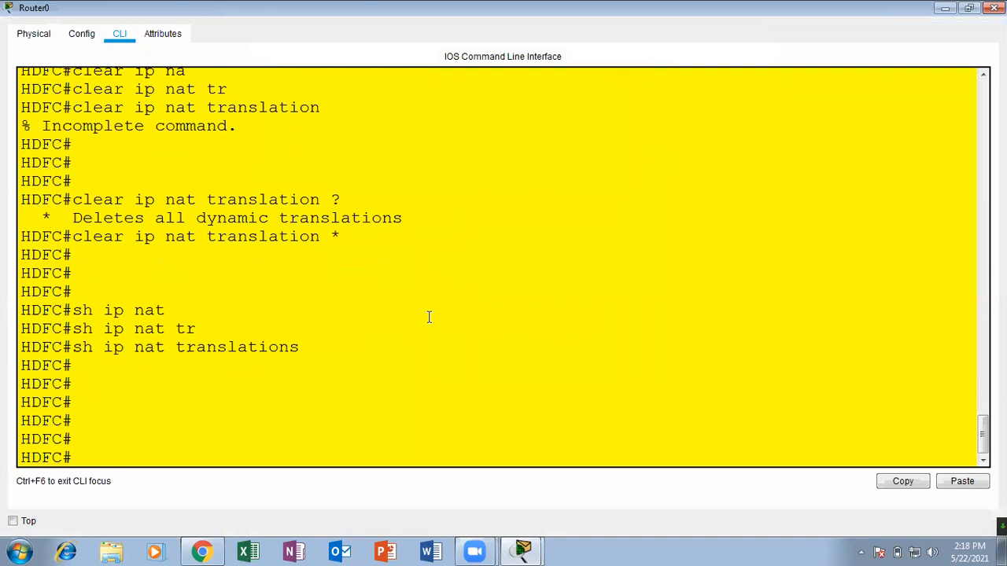
pyautogui.press('Up')
pyautogui.press('Return')
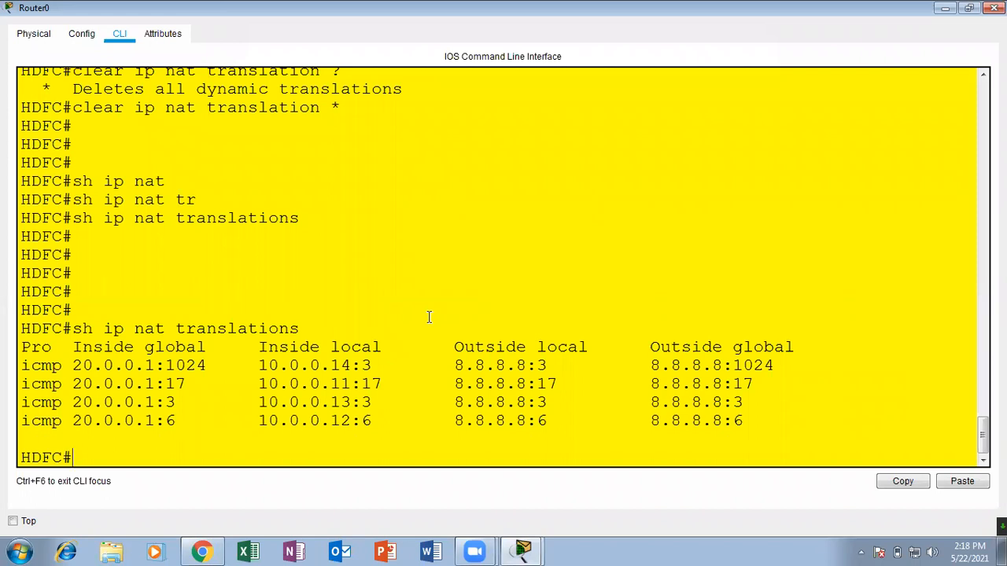
# Compare the inside local address with the inside global port in each of the four ICMP translations.
pyautogui.moveTo(350, 365); pyautogui.dragTo(157, 364)
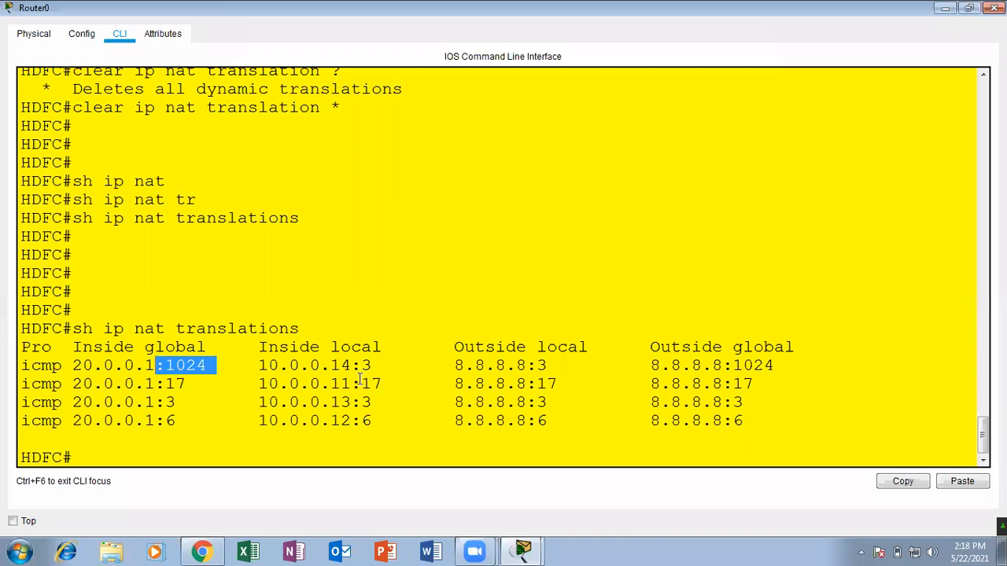
pyautogui.moveTo(351, 383); pyautogui.dragTo(305, 383)
pyautogui.moveTo(206, 383); pyautogui.dragTo(165, 383)
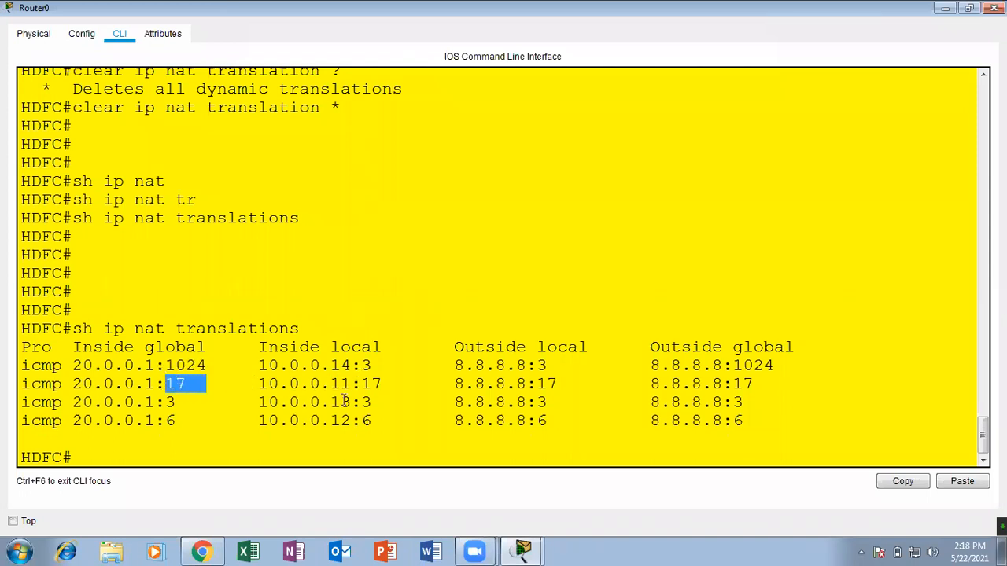
pyautogui.moveTo(347, 401); pyautogui.dragTo(318, 401)
pyautogui.moveTo(197, 402); pyautogui.dragTo(166, 401)
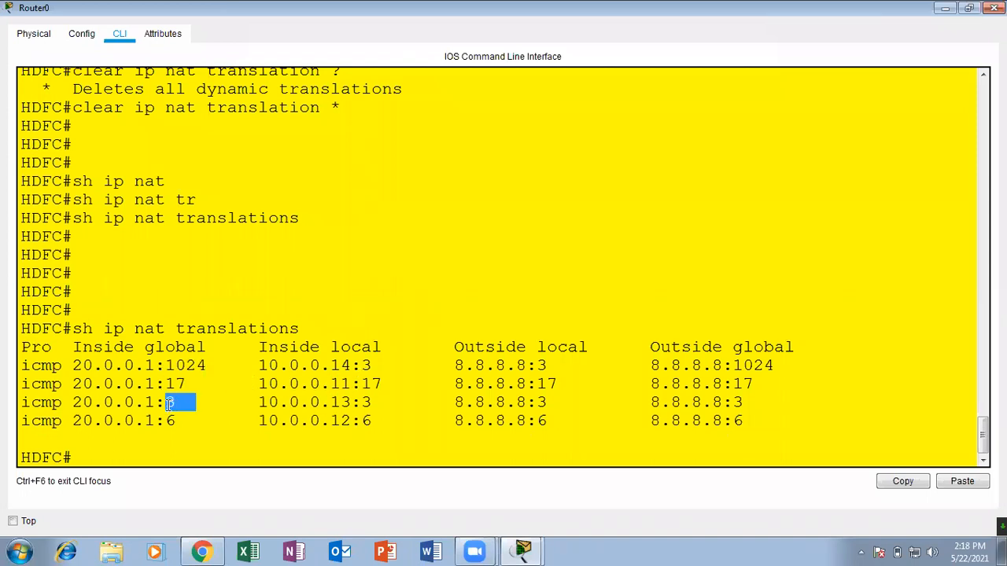
pyautogui.moveTo(351, 421); pyautogui.dragTo(319, 421)
pyautogui.moveTo(206, 421); pyautogui.dragTo(167, 421)
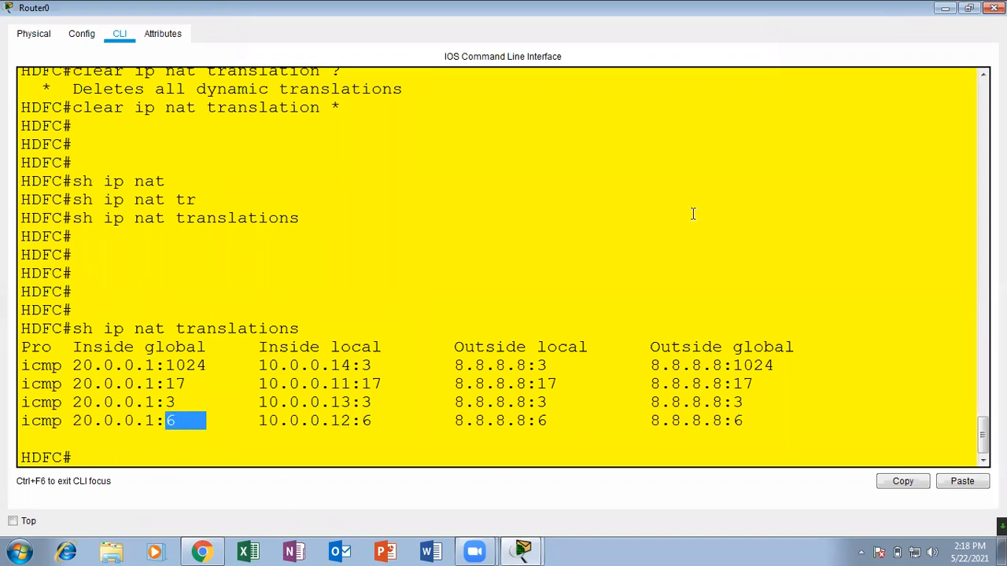
# Examine the first translation's outside local entry and the inside global ports, and close Router0's window.
pyautogui.doubleClick(543, 363)
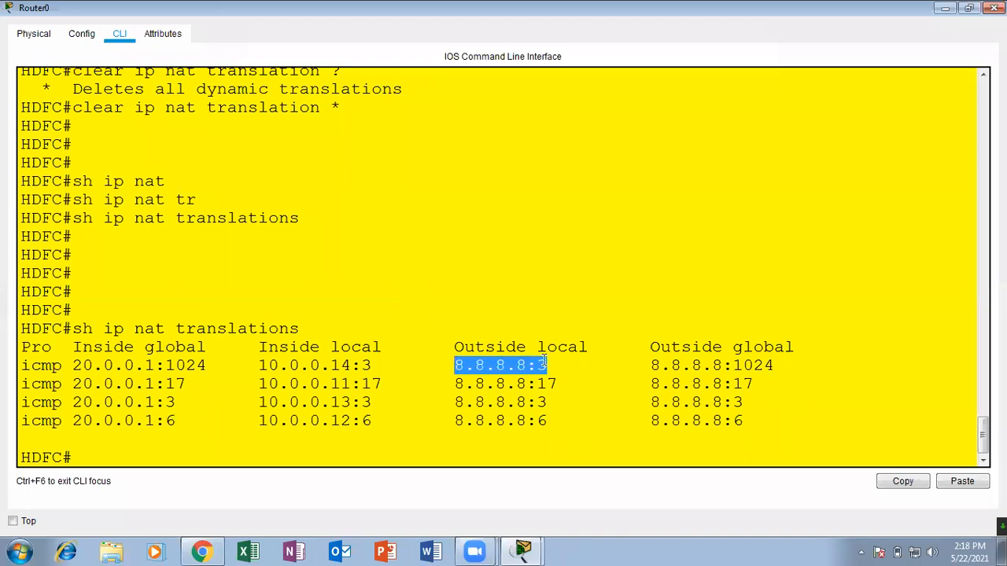
pyautogui.click(781, 366)
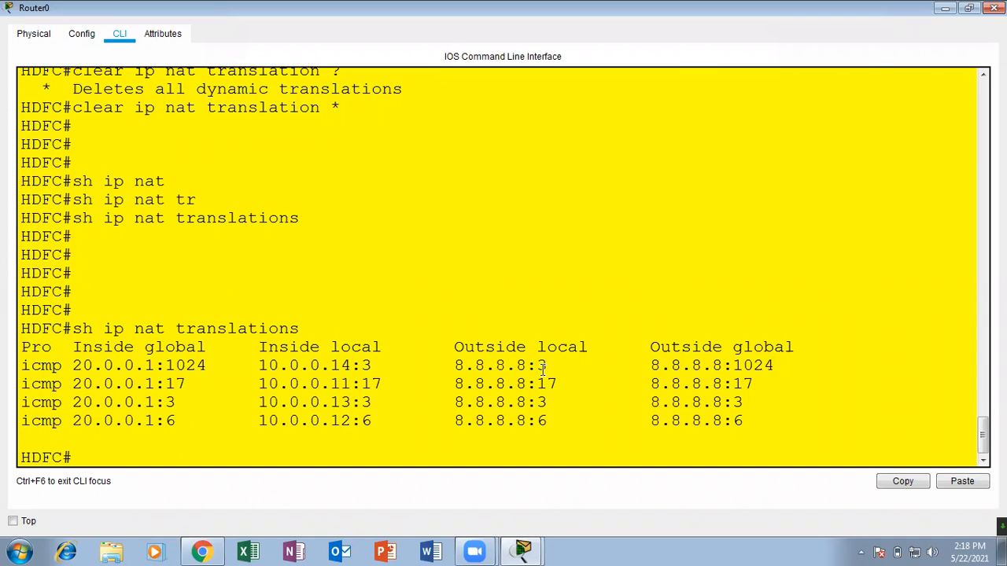
pyautogui.moveTo(218, 363); pyautogui.dragTo(146, 364)
pyautogui.moveTo(237, 386); pyautogui.dragTo(131, 376)
pyautogui.moveTo(218, 419); pyautogui.dragTo(176, 402)
pyautogui.click(605, 27)
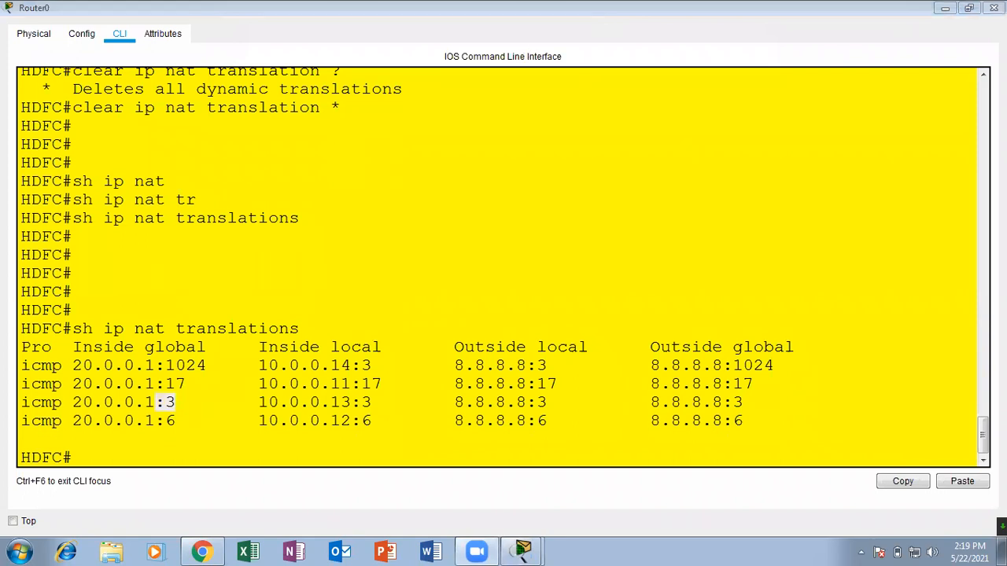
pyautogui.click(993, 8)
pyautogui.click(475, 271)
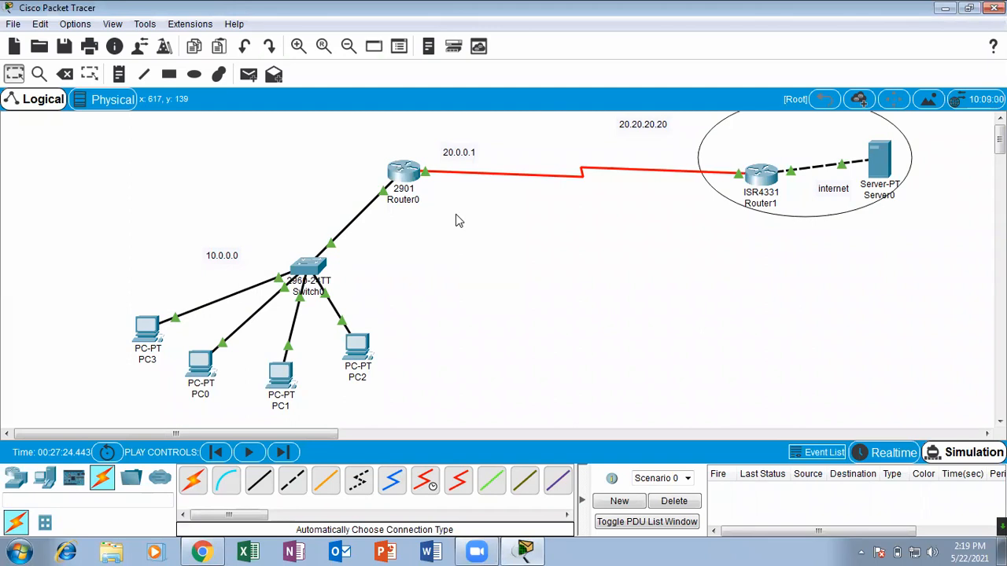
# Reopen Router0's command line full screen and examine the inside global ports in the NAT table.
pyautogui.click(415, 173)
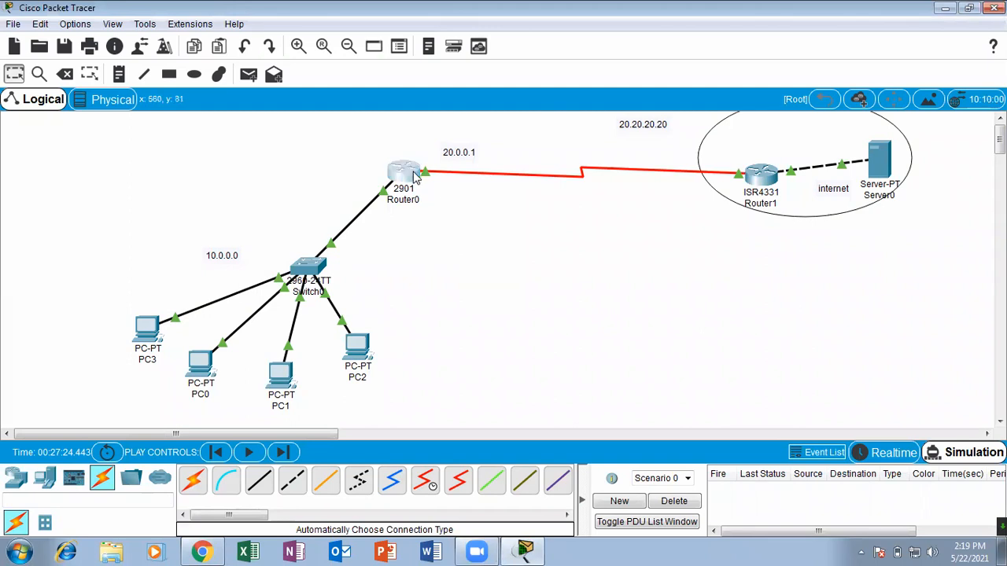
pyautogui.click(674, 71)
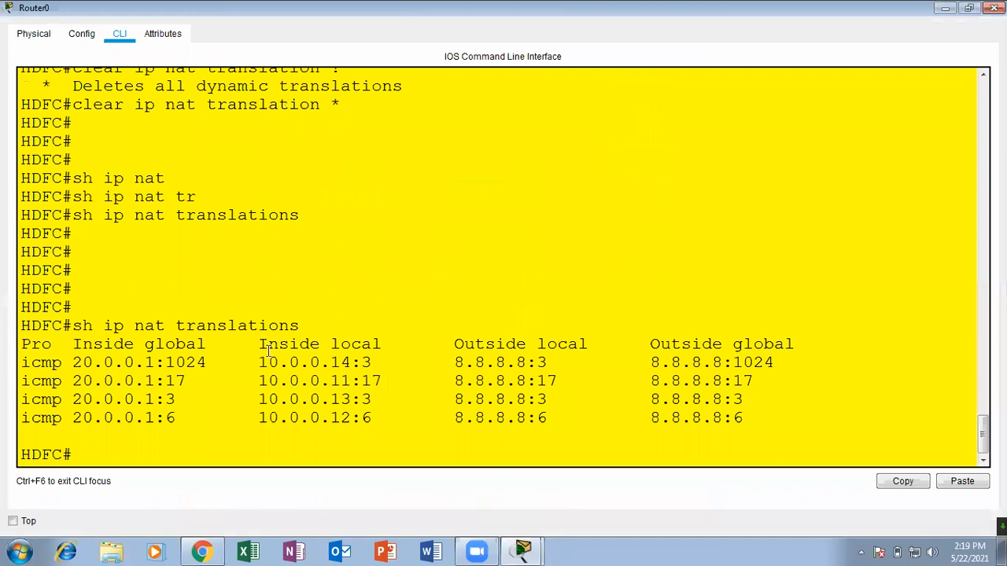
pyautogui.moveTo(227, 362); pyautogui.dragTo(146, 369)
pyautogui.moveTo(188, 396); pyautogui.dragTo(146, 417)
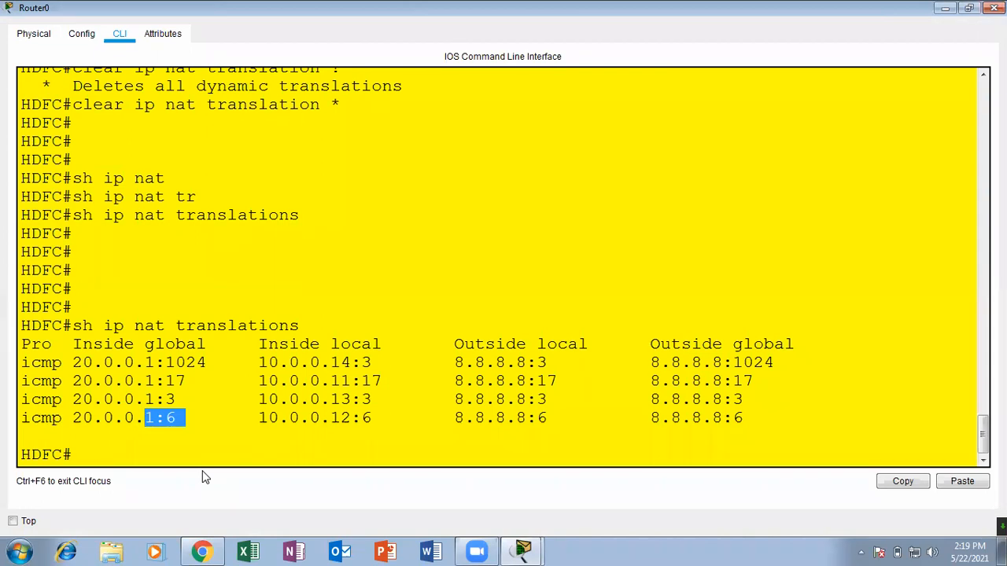
# Match inside local hosts 10.0.0.14, 10.0.0.11, 10.0.0.13 and 10.0.0.12 to their inside global ports, and close Router0's window.
pyautogui.moveTo(351, 363); pyautogui.dragTo(344, 362)
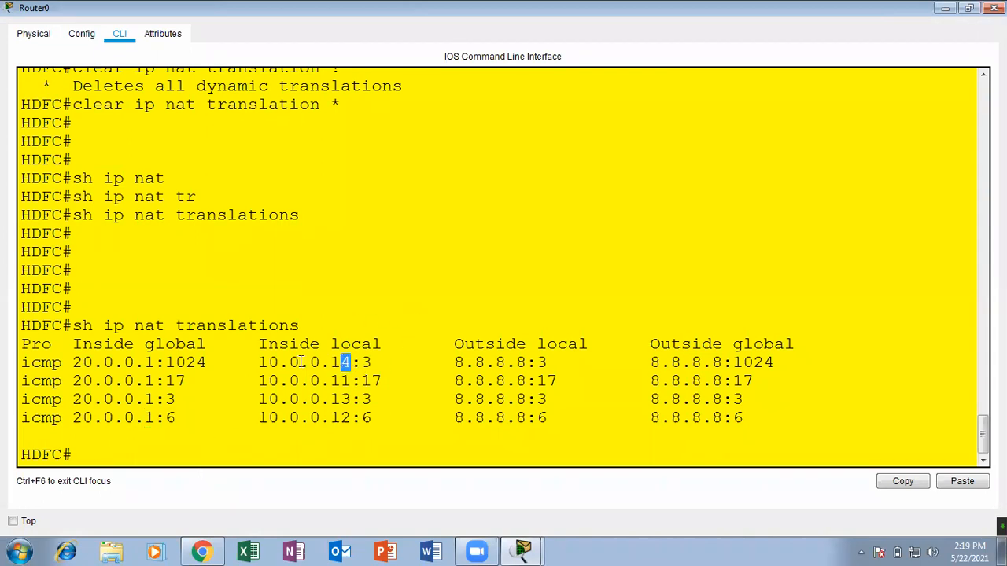
pyautogui.moveTo(226, 362); pyautogui.dragTo(185, 364)
pyautogui.moveTo(349, 380); pyautogui.dragTo(330, 381)
pyautogui.moveTo(189, 381); pyautogui.dragTo(155, 382)
pyautogui.moveTo(350, 399); pyautogui.dragTo(320, 399)
pyautogui.moveTo(186, 400); pyautogui.dragTo(164, 400)
pyautogui.moveTo(364, 417); pyautogui.dragTo(330, 417)
pyautogui.moveTo(189, 418); pyautogui.dragTo(155, 418)
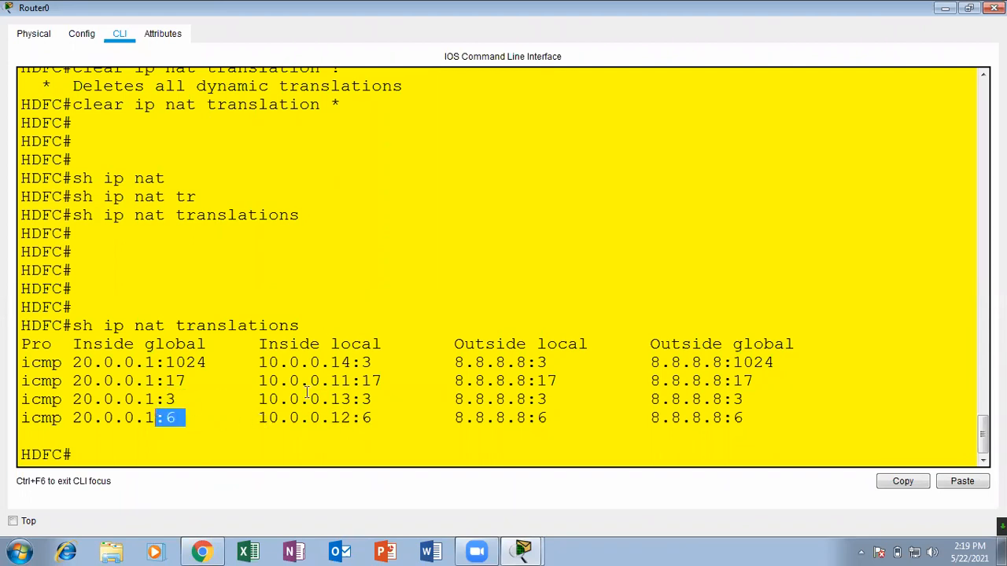
pyautogui.click(994, 8)
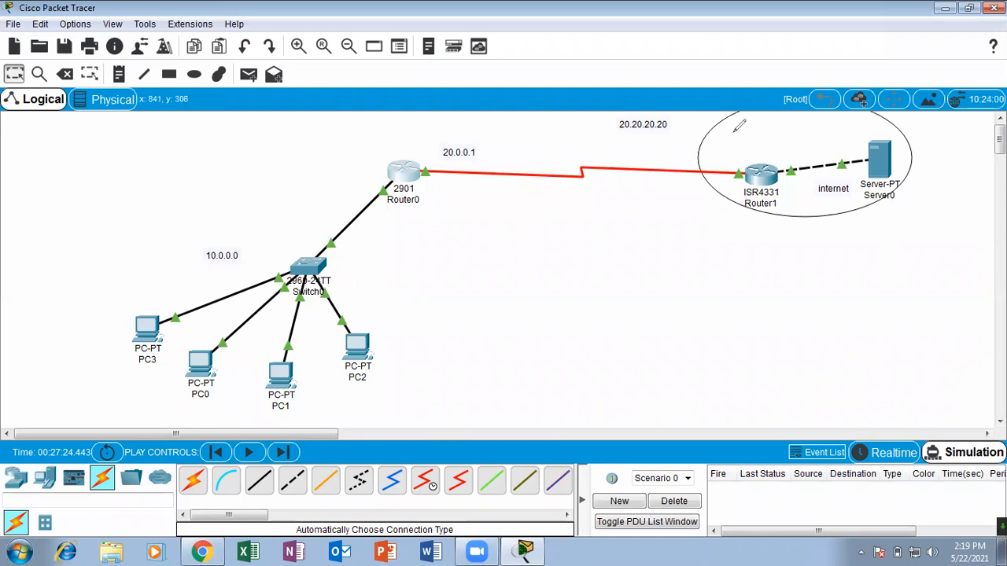
pyautogui.moveTo(740, 126)
pyautogui.mouseDown()
pyautogui.moveTo(712, 134)
pyautogui.moveTo(732, 126)
pyautogui.moveTo(774, 157)
pyautogui.moveTo(792, 87)
pyautogui.moveTo(784, 257)
pyautogui.moveTo(845, 208)
pyautogui.moveTo(712, 139)
pyautogui.moveTo(727, 166)
pyautogui.moveTo(712, 162)
pyautogui.moveTo(833, 196)
pyautogui.moveTo(772, 151)
pyautogui.mouseUp()
pyautogui.moveTo(464, 111); pyautogui.dragTo(267, 247)
pyautogui.moveTo(241, 294)
pyautogui.mouseDown()
pyautogui.moveTo(229, 285)
pyautogui.moveTo(288, 269)
pyautogui.mouseUp()
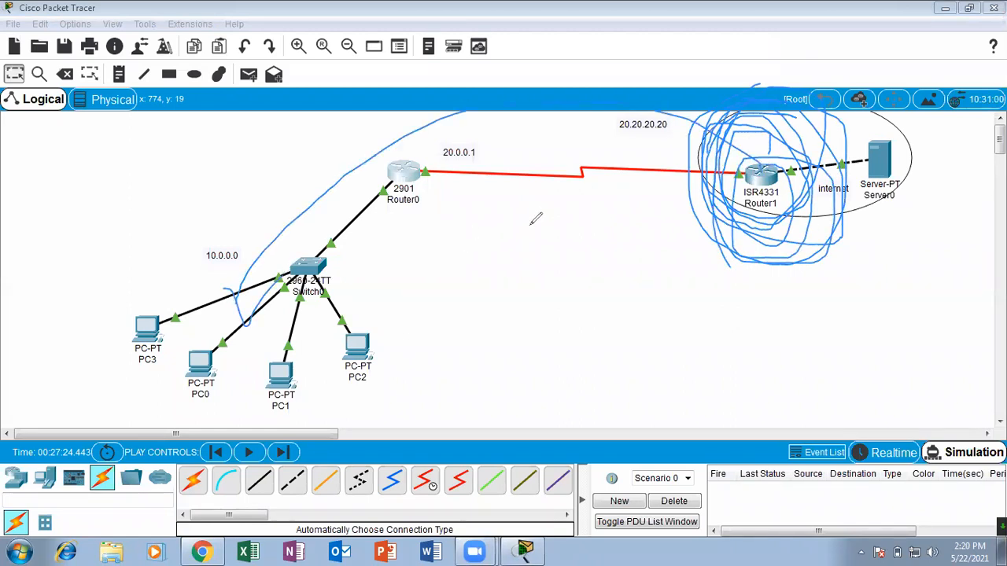
pyautogui.click(560, 101)
pyautogui.moveTo(760, 148)
pyautogui.mouseDown()
pyautogui.moveTo(350, 146)
pyautogui.moveTo(348, 154)
pyautogui.moveTo(351, 144)
pyautogui.mouseUp()
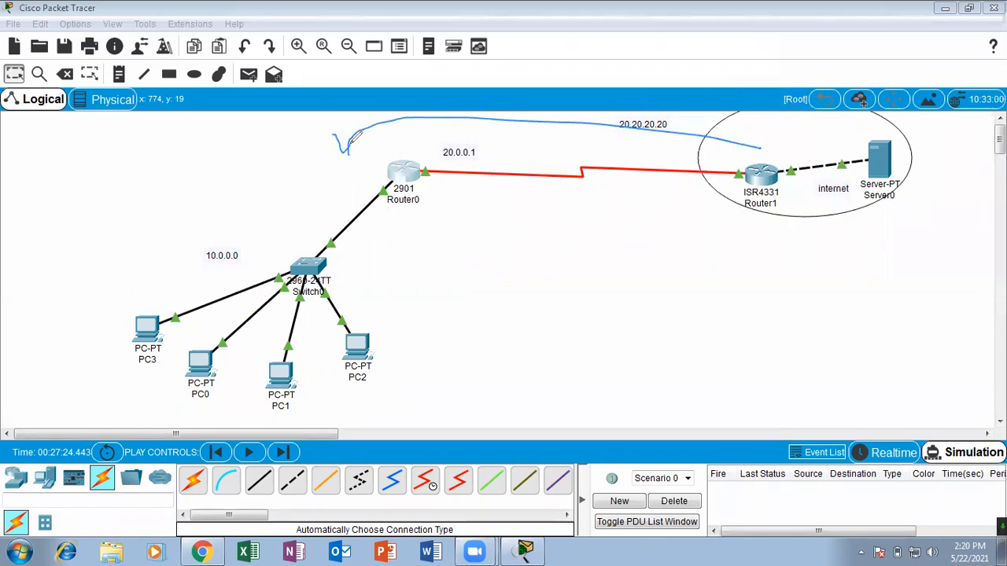
pyautogui.moveTo(487, 141)
pyautogui.mouseDown()
pyautogui.moveTo(405, 147)
pyautogui.moveTo(421, 128)
pyautogui.moveTo(409, 133)
pyautogui.moveTo(387, 169)
pyautogui.moveTo(435, 179)
pyautogui.moveTo(388, 129)
pyautogui.mouseUp()
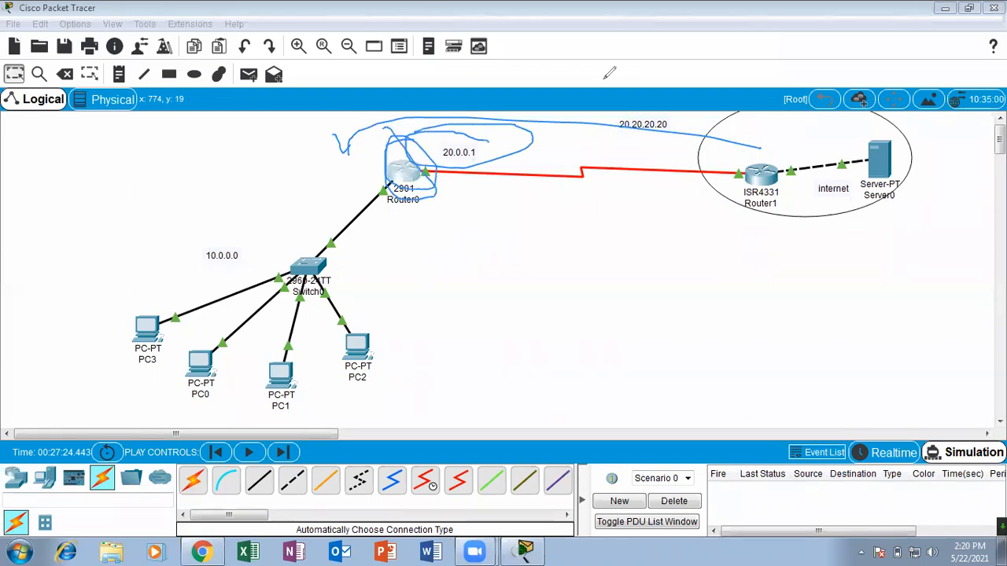
pyautogui.click(604, 79)
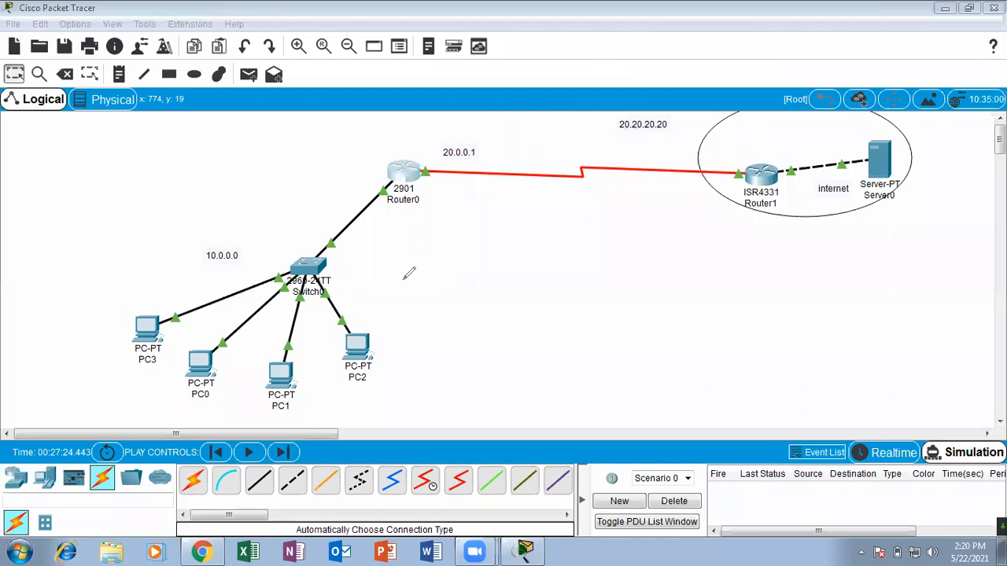
pyautogui.moveTo(494, 135)
pyautogui.mouseDown()
pyautogui.moveTo(425, 163)
pyautogui.moveTo(515, 118)
pyautogui.moveTo(478, 114)
pyautogui.mouseUp()
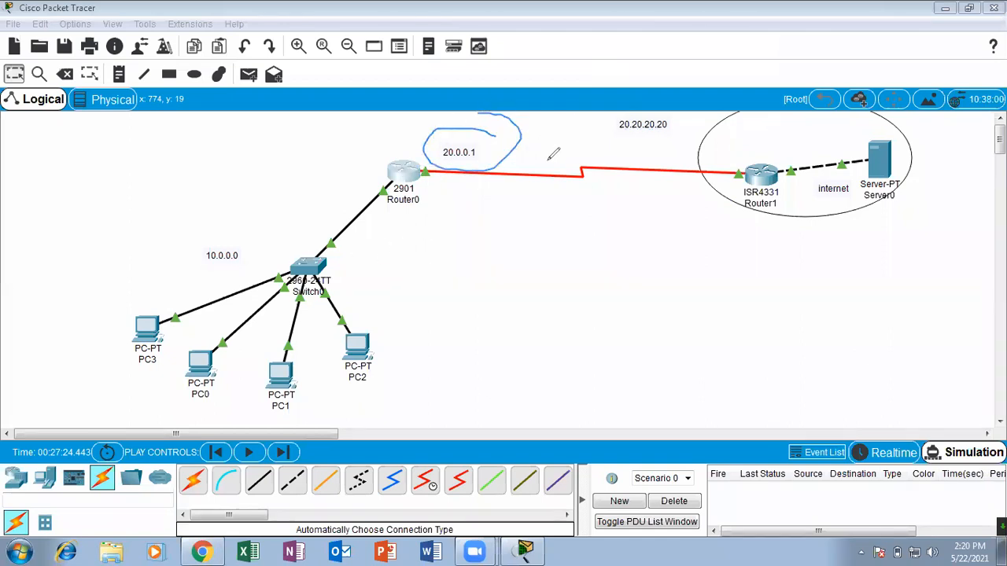
# Compare the inside 10.0.0.0 network around Switch0 with the internet side behind Router1 in the topology.
pyautogui.click(591, 88)
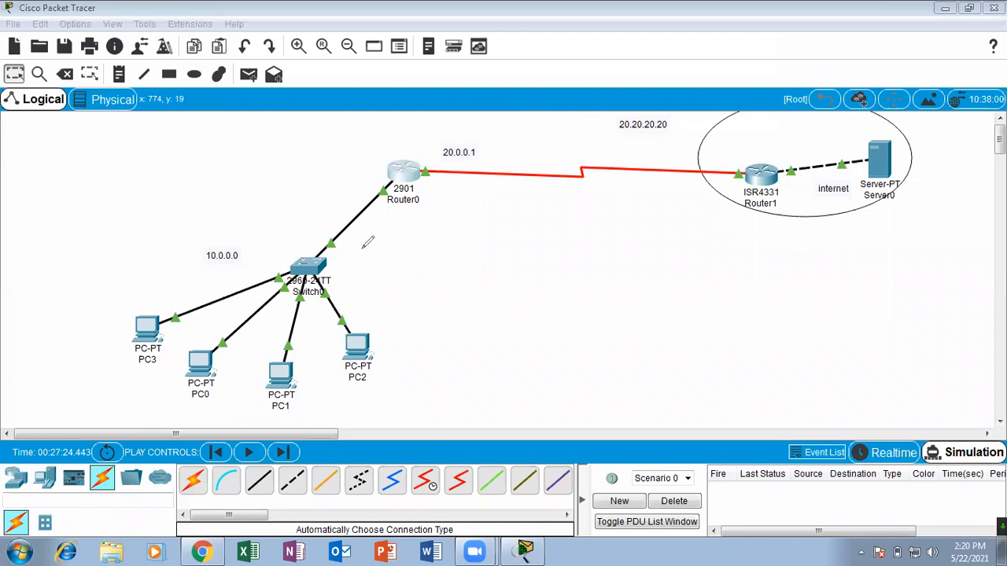
pyautogui.moveTo(370, 250)
pyautogui.mouseDown()
pyautogui.moveTo(89, 407)
pyautogui.moveTo(450, 376)
pyautogui.moveTo(405, 279)
pyautogui.moveTo(289, 381)
pyautogui.moveTo(170, 252)
pyautogui.mouseUp()
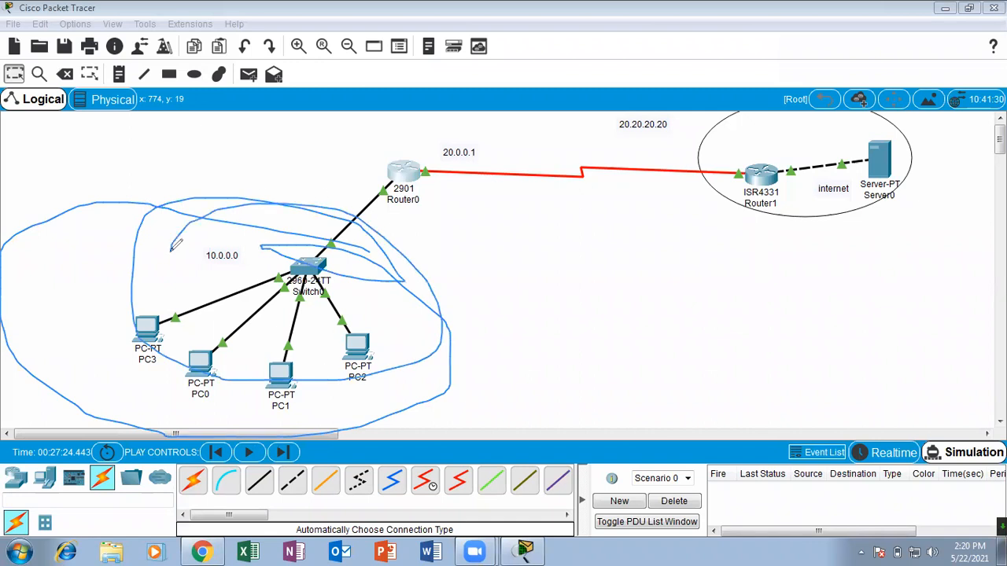
pyautogui.moveTo(248, 238)
pyautogui.mouseDown()
pyautogui.moveTo(225, 277)
pyautogui.moveTo(211, 235)
pyautogui.mouseUp()
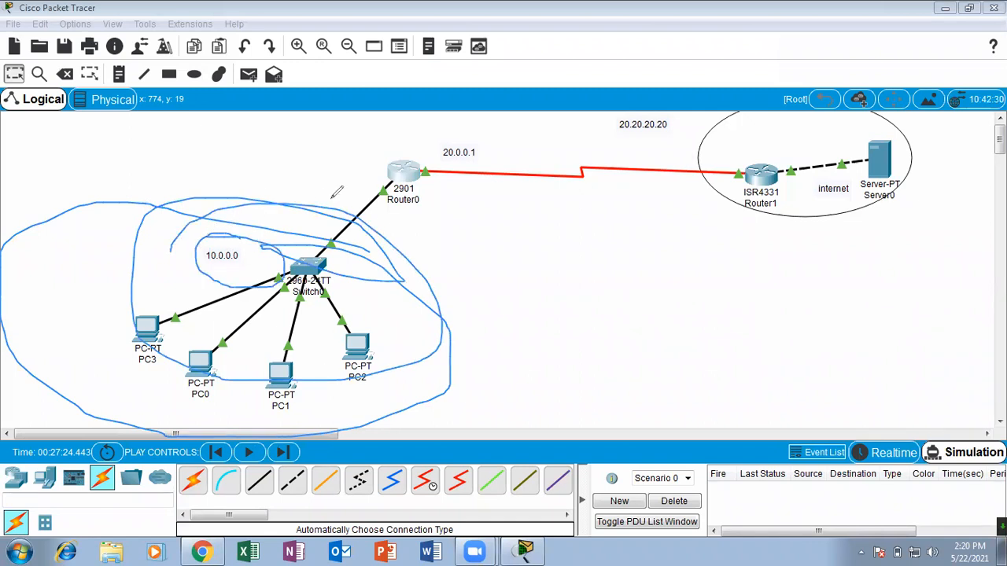
pyautogui.moveTo(765, 137)
pyautogui.mouseDown()
pyautogui.moveTo(964, 127)
pyautogui.moveTo(698, 162)
pyautogui.mouseUp()
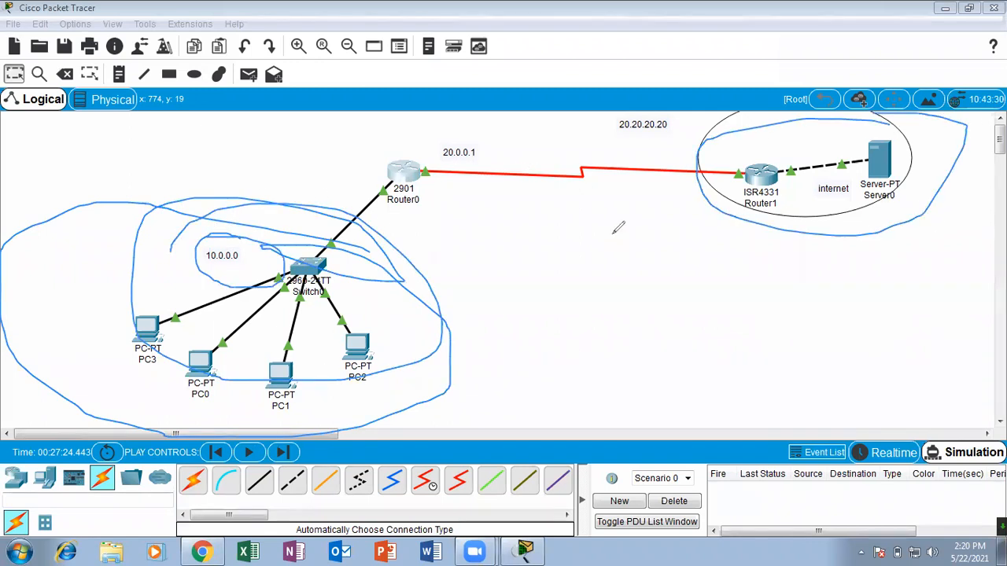
pyautogui.moveTo(241, 244); pyautogui.dragTo(302, 168)
pyautogui.click(510, 118)
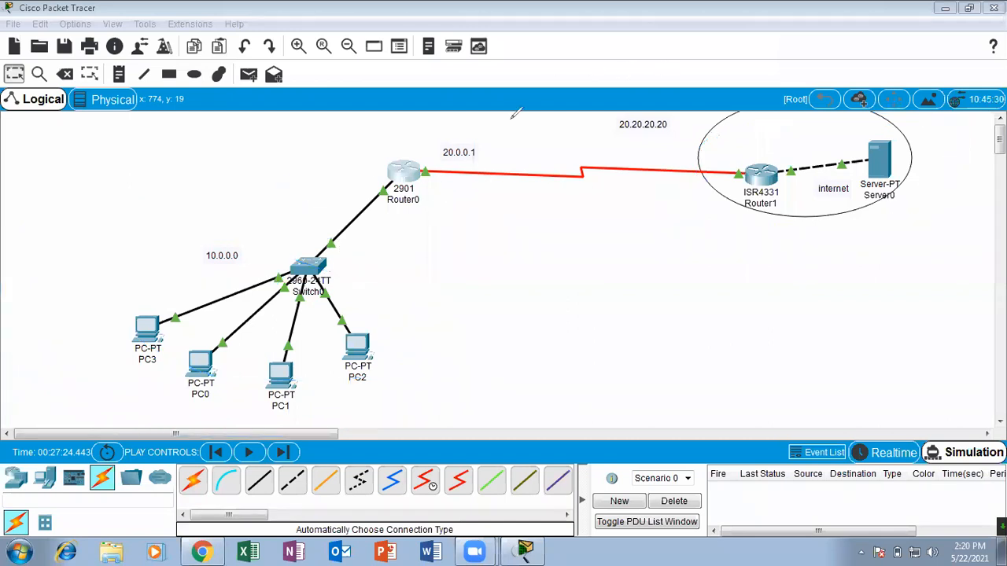
# Examine how the PCs' private 10.0.0.0 addressing relates to Router0's outside address 20.0.0.1.
pyautogui.moveTo(254, 234)
pyautogui.mouseDown()
pyautogui.moveTo(206, 267)
pyautogui.moveTo(206, 231)
pyautogui.moveTo(229, 245)
pyautogui.moveTo(323, 137)
pyautogui.mouseUp()
pyautogui.moveTo(250, 226); pyautogui.dragTo(337, 163)
pyautogui.moveTo(209, 247)
pyautogui.mouseDown()
pyautogui.moveTo(267, 223)
pyautogui.moveTo(188, 260)
pyautogui.mouseUp()
pyautogui.moveTo(229, 207)
pyautogui.mouseDown()
pyautogui.moveTo(214, 280)
pyautogui.moveTo(214, 222)
pyautogui.mouseUp()
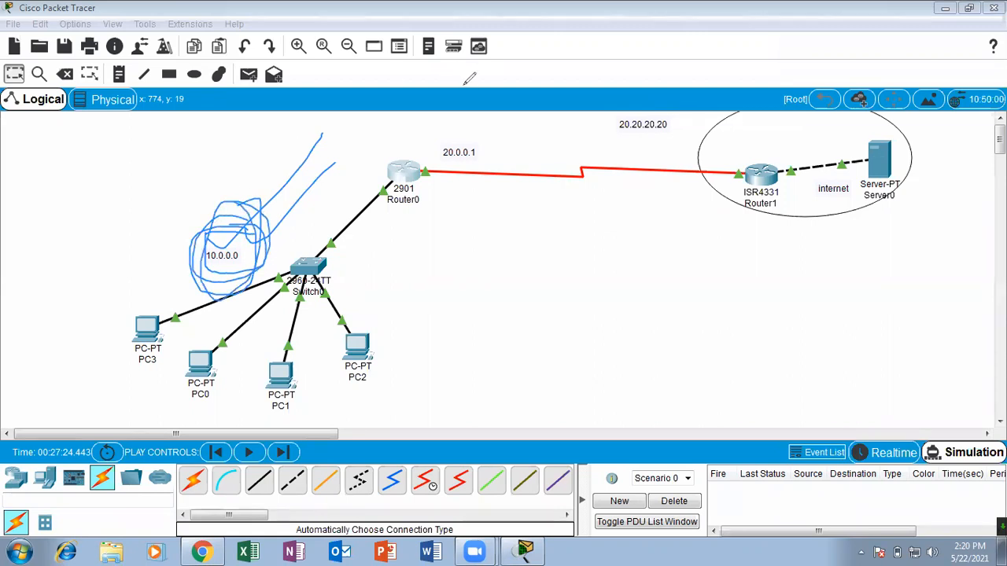
pyautogui.moveTo(497, 135)
pyautogui.mouseDown()
pyautogui.moveTo(421, 134)
pyautogui.moveTo(544, 114)
pyautogui.mouseUp()
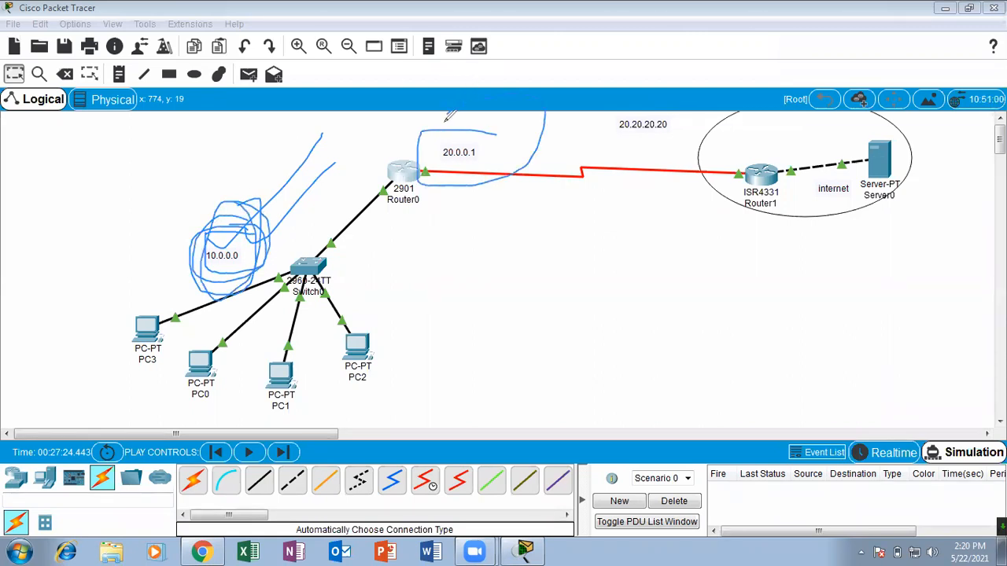
pyautogui.click(636, 79)
pyautogui.moveTo(151, 296)
pyautogui.mouseDown()
pyautogui.moveTo(173, 328)
pyautogui.moveTo(164, 328)
pyautogui.mouseUp()
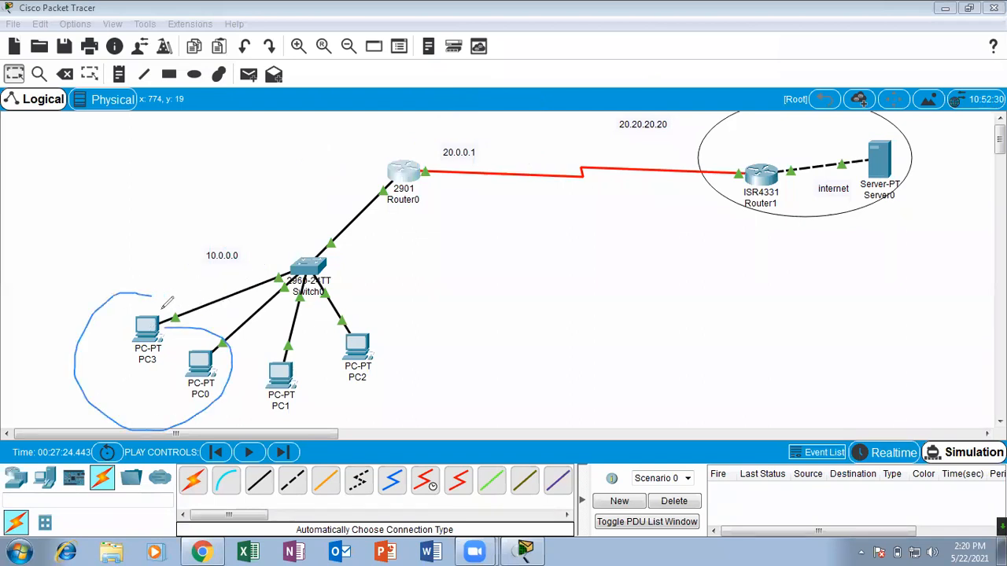
pyautogui.moveTo(479, 120)
pyautogui.mouseDown()
pyautogui.moveTo(475, 153)
pyautogui.moveTo(458, 160)
pyautogui.moveTo(493, 140)
pyautogui.moveTo(463, 132)
pyautogui.mouseUp()
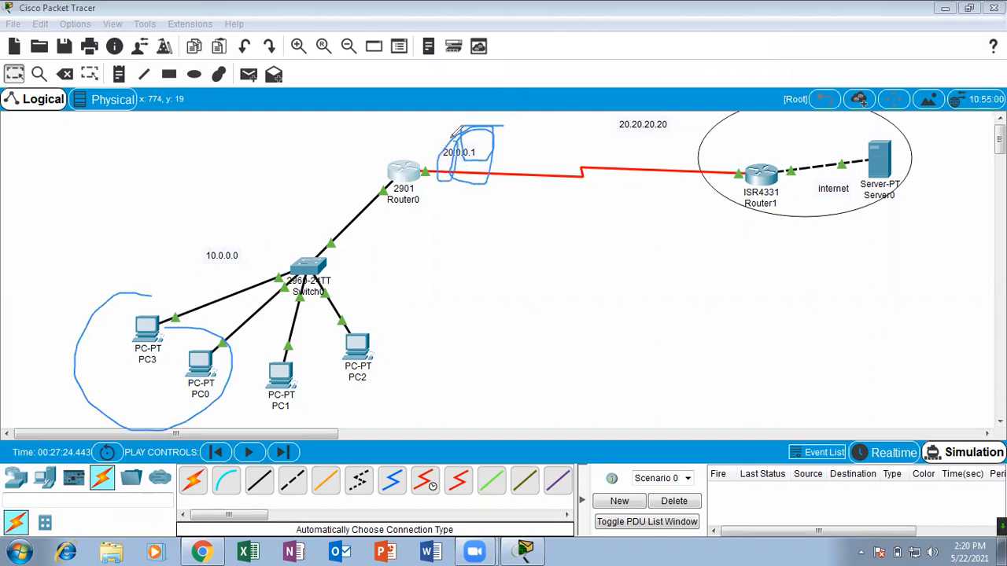
pyautogui.click(571, 86)
pyautogui.moveTo(174, 307)
pyautogui.mouseDown()
pyautogui.moveTo(123, 302)
pyautogui.moveTo(194, 250)
pyautogui.mouseUp()
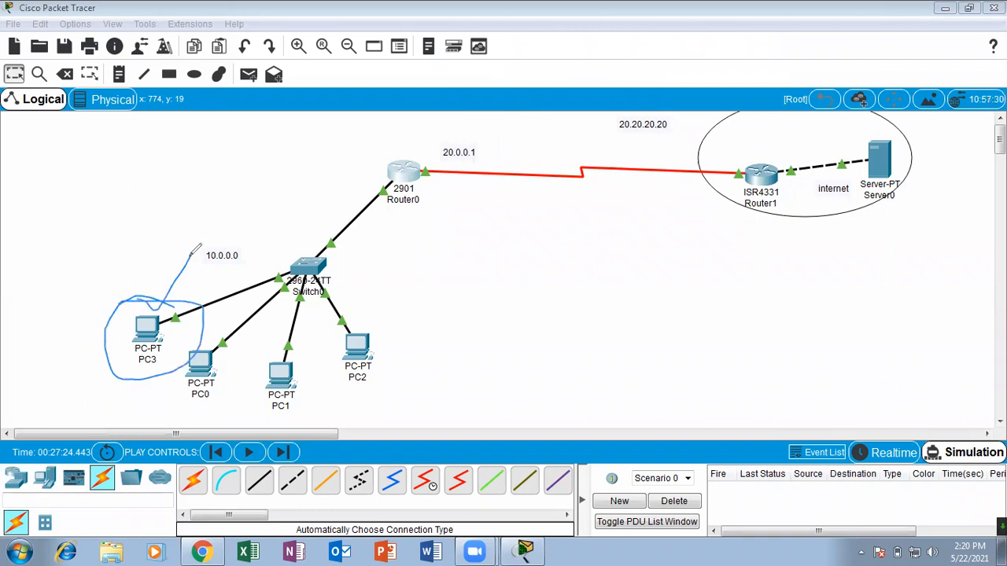
pyautogui.click(629, 104)
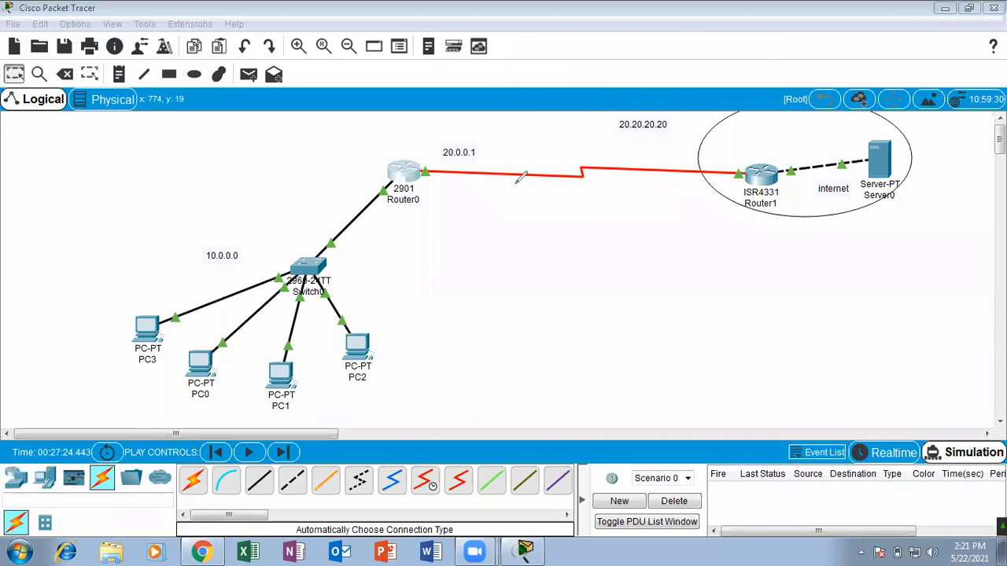
pyautogui.click(424, 95)
# Minimize Packet Tracer, switch to Chrome and open google.com in a new tab.
pyautogui.click(944, 8)
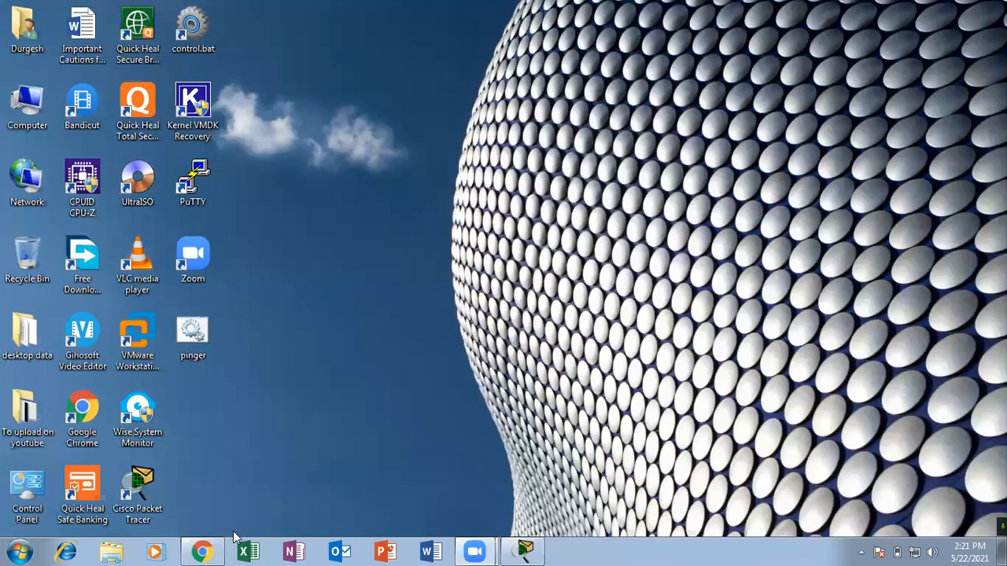
pyautogui.click(202, 552)
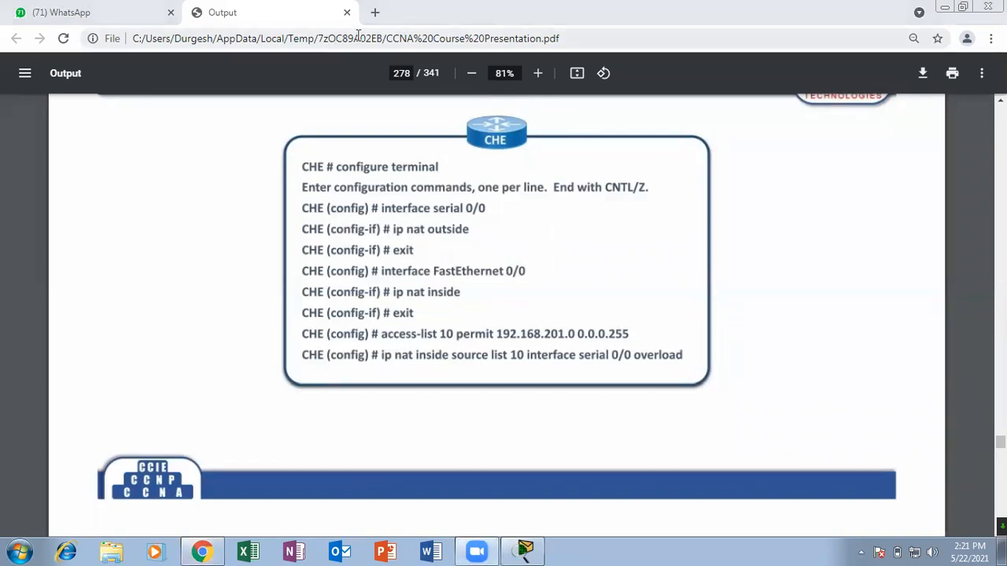
pyautogui.click(375, 12)
pyautogui.write('google.com\\')
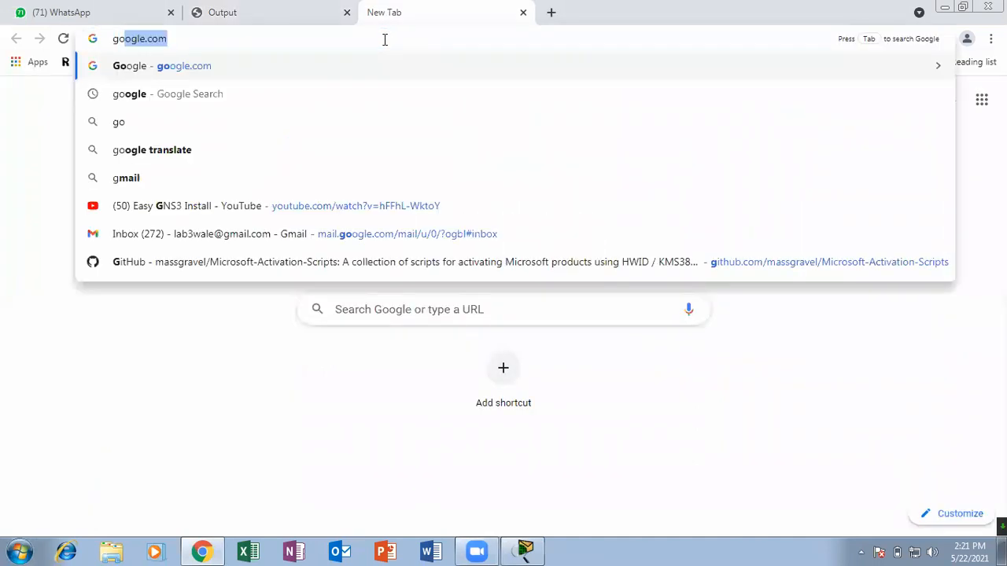
pyautogui.press('BackSpace')
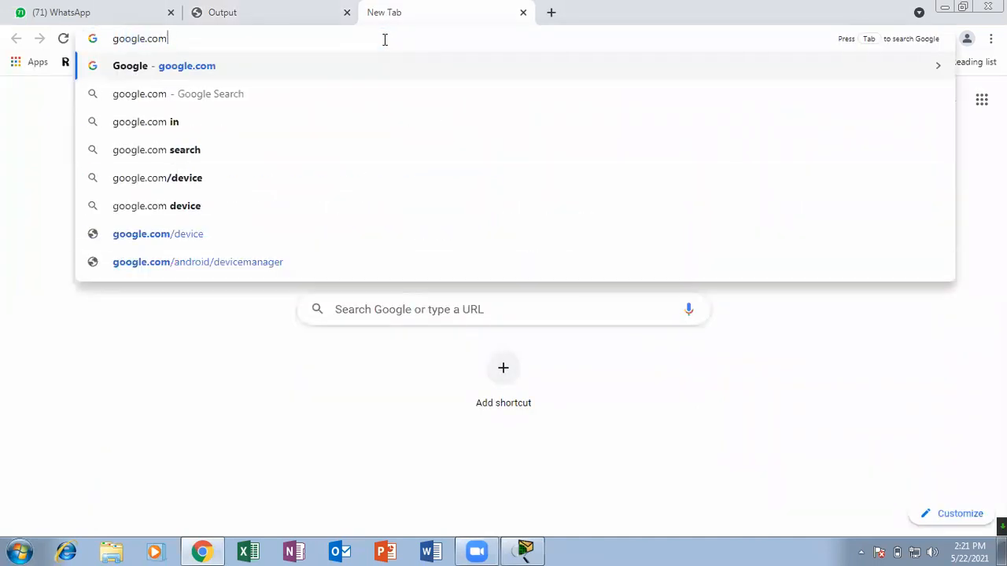
pyautogui.press('Return')
# Search Google for "what is my ip" and highlight the public IP address in the result.
pyautogui.write('wha')
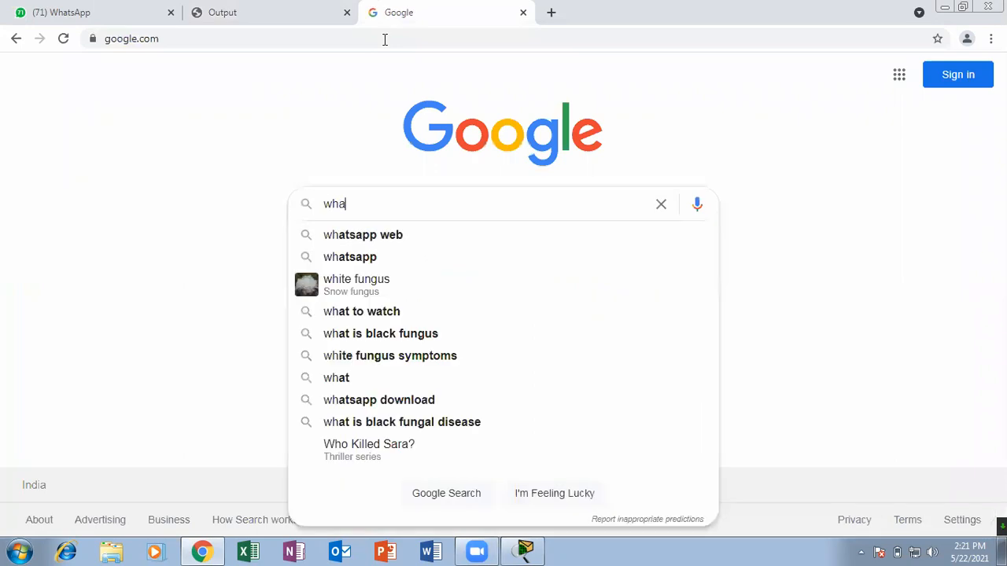
pyautogui.write('t is my')
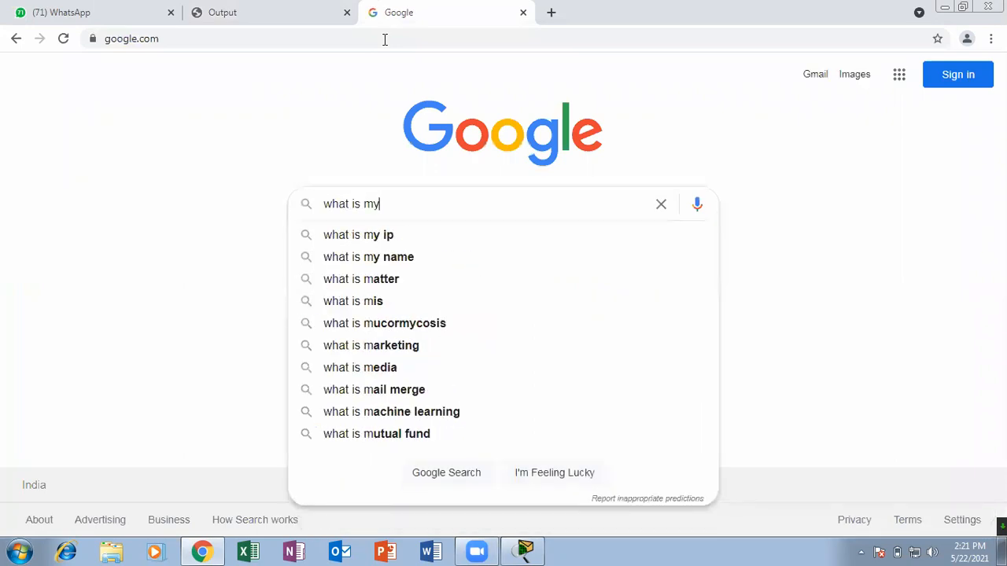
pyautogui.press('Down')
pyautogui.press('Return')
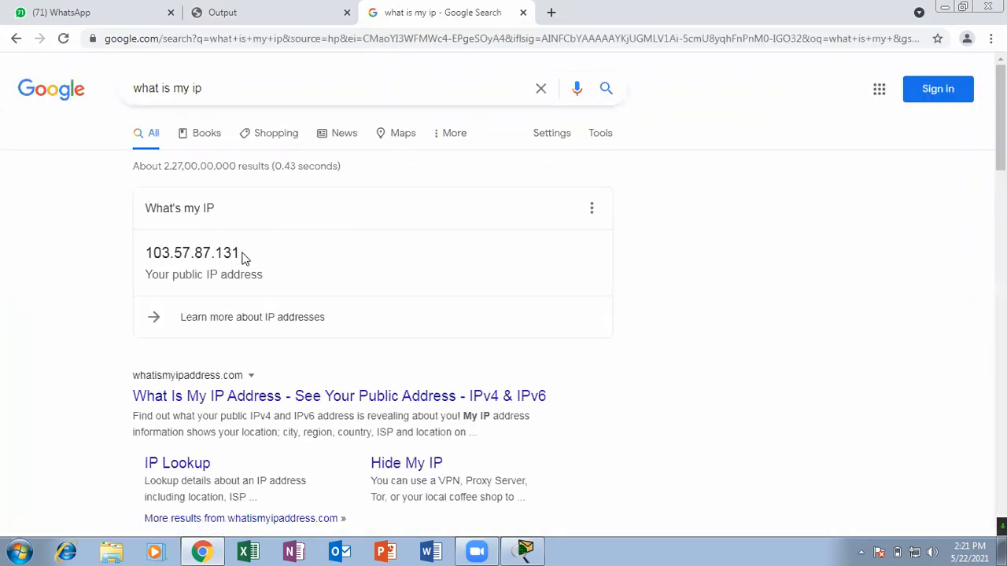
pyautogui.moveTo(242, 257); pyautogui.dragTo(123, 261)
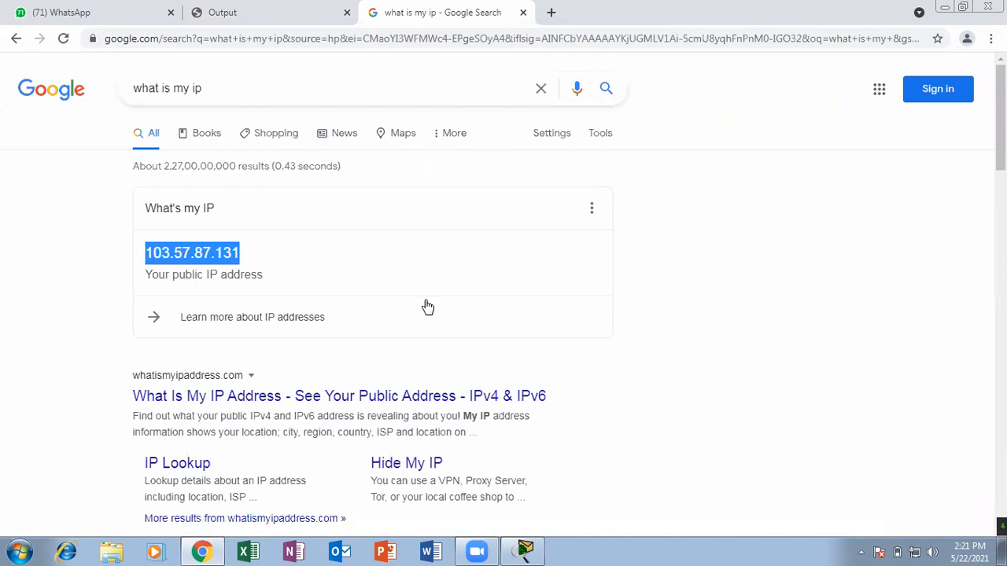
# Open a Windows command prompt, run ipconfig to look up the computer's local IPv4 address, and close the prompt.
pyautogui.press('super+r')
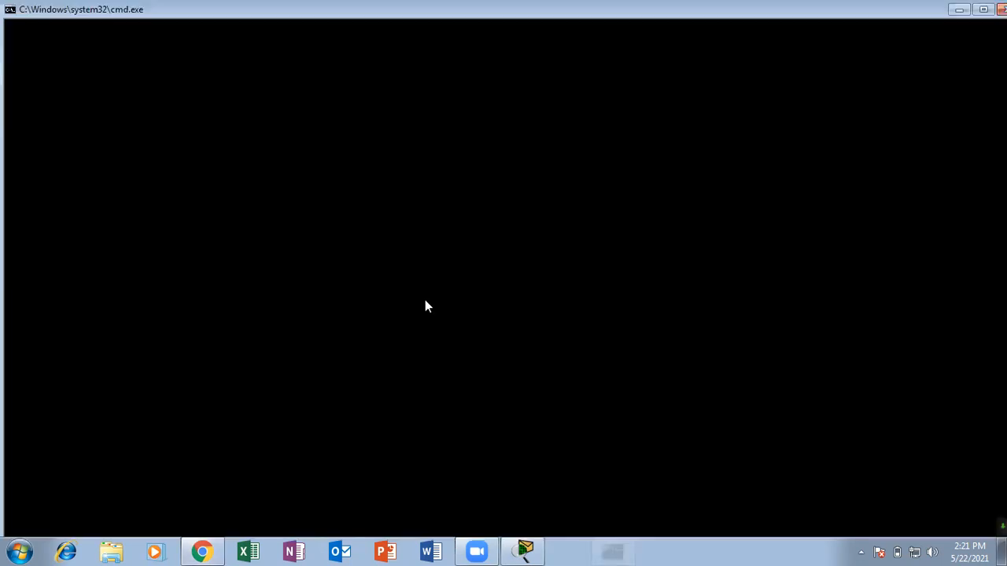
pyautogui.write('ipoconf')
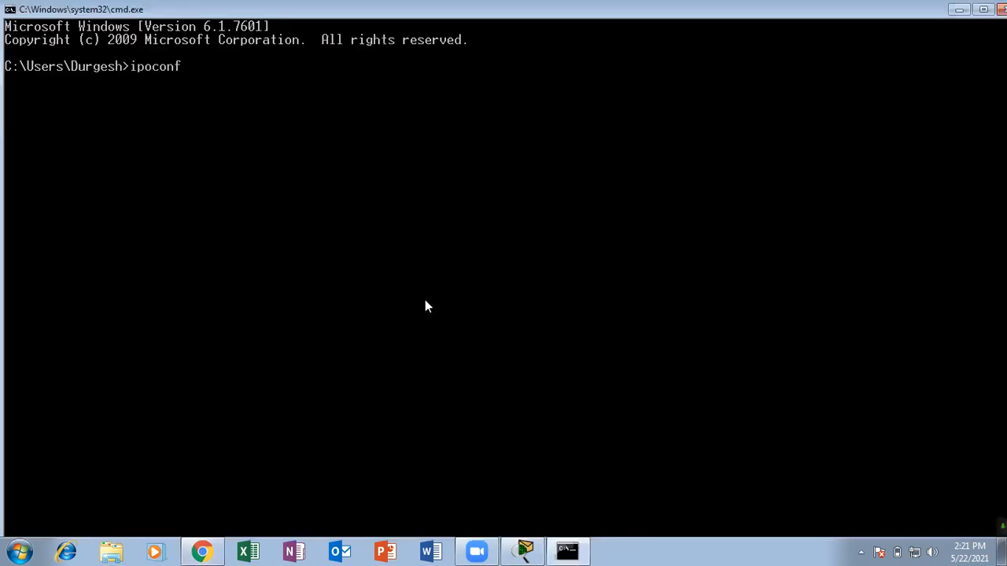
pyautogui.write('ig')
pyautogui.press('Return')
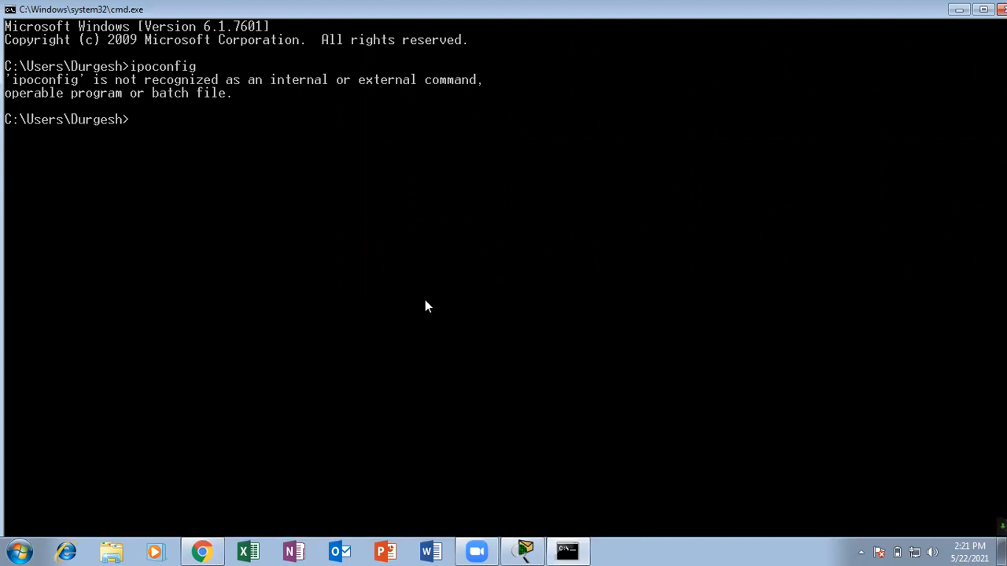
pyautogui.press('Up')
pyautogui.press('Left')
pyautogui.press('Left')
pyautogui.press('Left')
pyautogui.press('Left')
pyautogui.press('Left')
pyautogui.press('Left')
pyautogui.press('BackSpace')
pyautogui.press('Return')
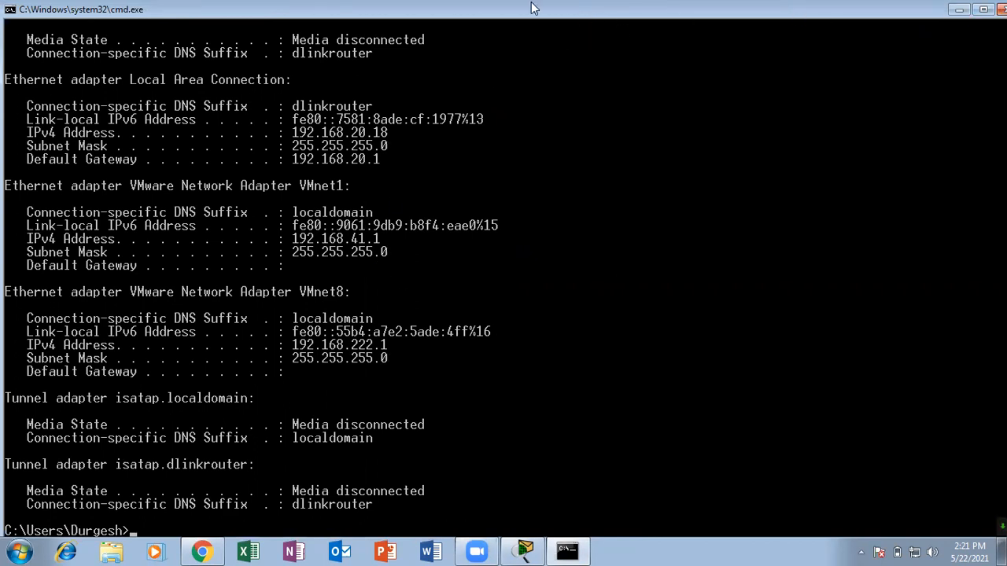
pyautogui.click(1001, 9)
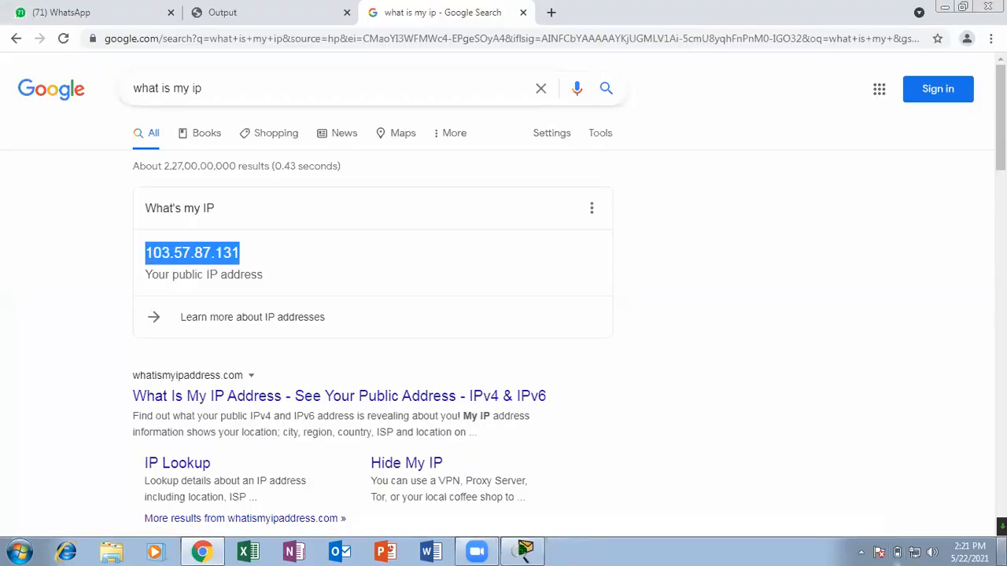
# Show the desktop and open the Network and Sharing Center through the Network properties.
pyautogui.click(1001, 552)
pyautogui.rightClick(31, 176)
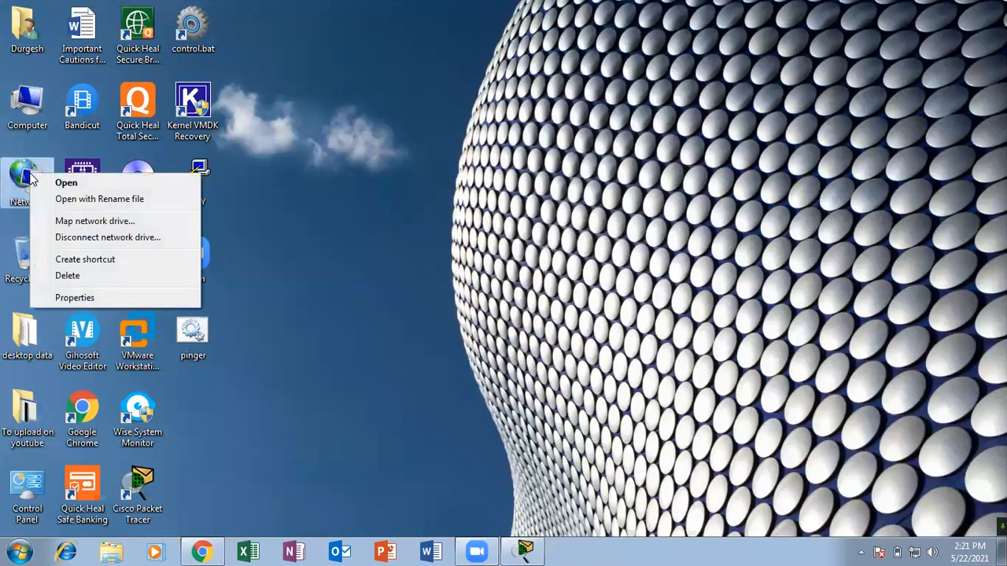
pyautogui.click(99, 318)
pyautogui.rightClick(11, 173)
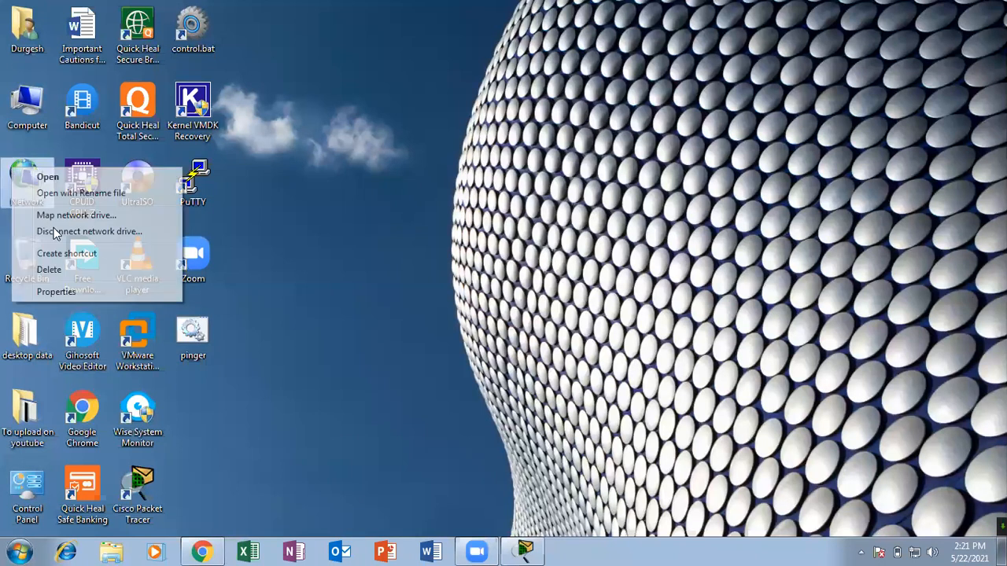
pyautogui.click(74, 291)
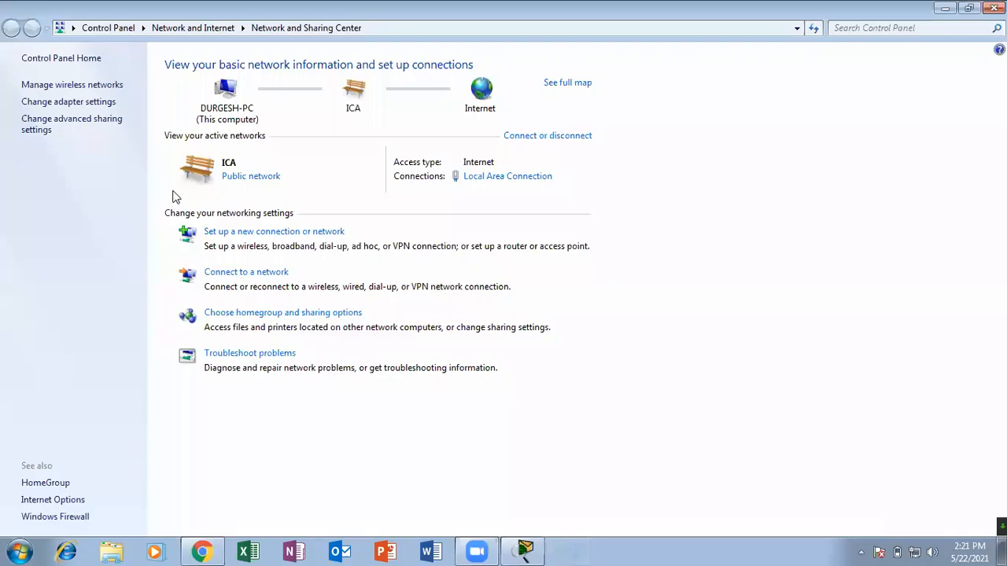
# Open the Network Connection Details of the Local Area Connection adapter.
pyautogui.click(69, 102)
pyautogui.doubleClick(101, 100)
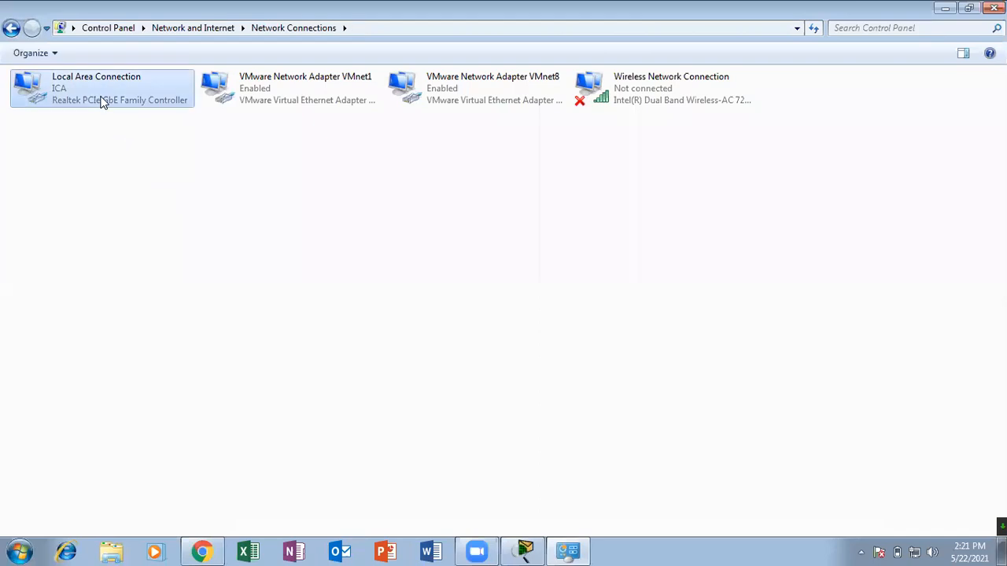
pyautogui.click(422, 268)
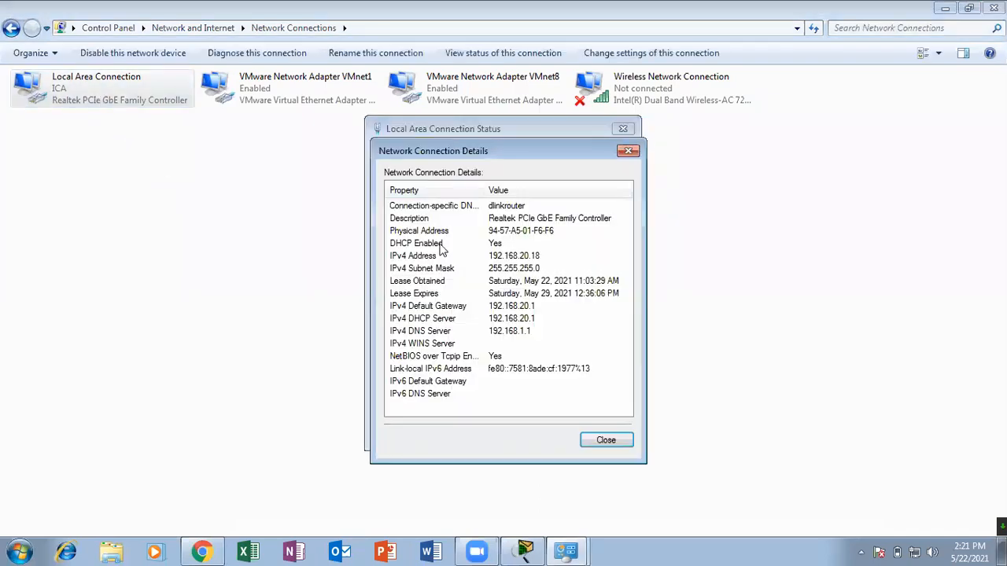
# Arrange the Network Connection Details dialog and a restored-down Chrome window with the IP search result side by side.
pyautogui.moveTo(464, 149); pyautogui.dragTo(142, 195)
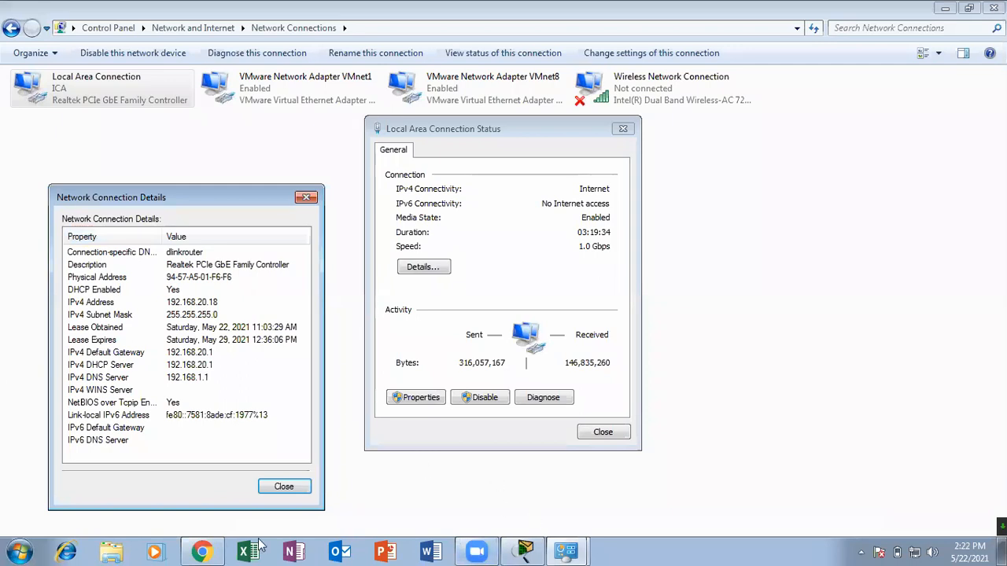
pyautogui.click(208, 548)
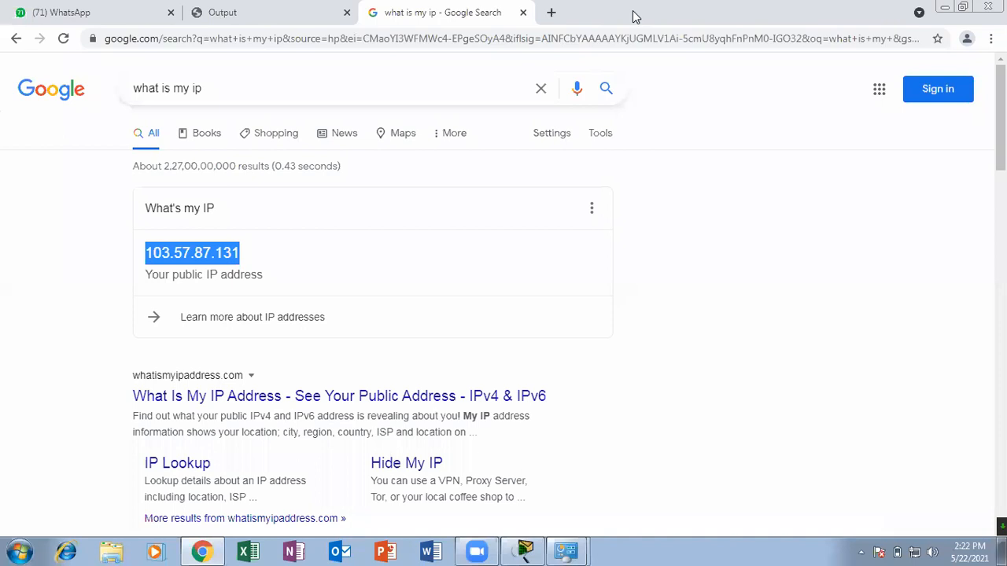
pyautogui.doubleClick(636, 16)
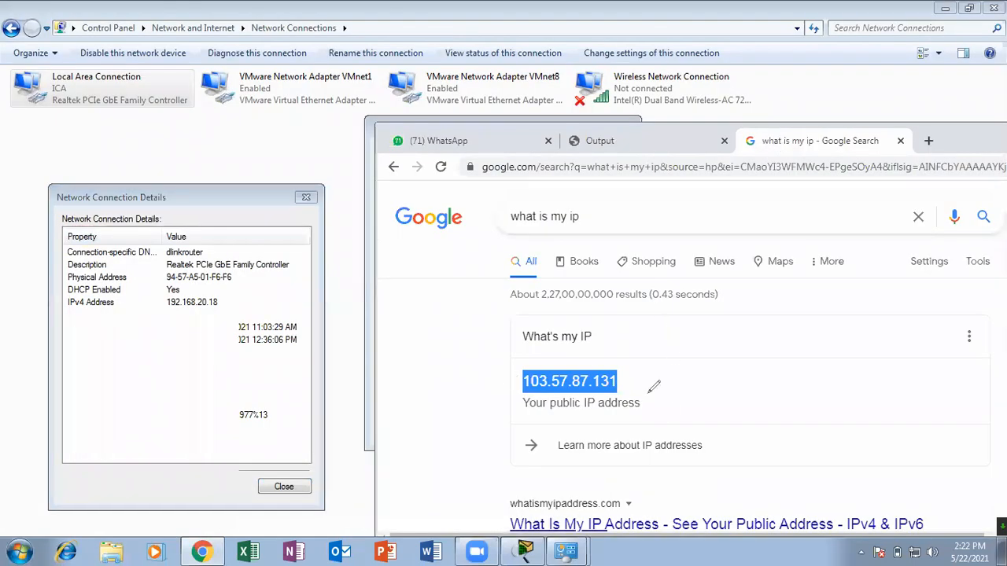
# Compare the public IP address in the Google result with the IPv4 Address in the connection details.
pyautogui.moveTo(586, 352)
pyautogui.mouseDown()
pyautogui.moveTo(612, 395)
pyautogui.moveTo(676, 348)
pyautogui.mouseUp()
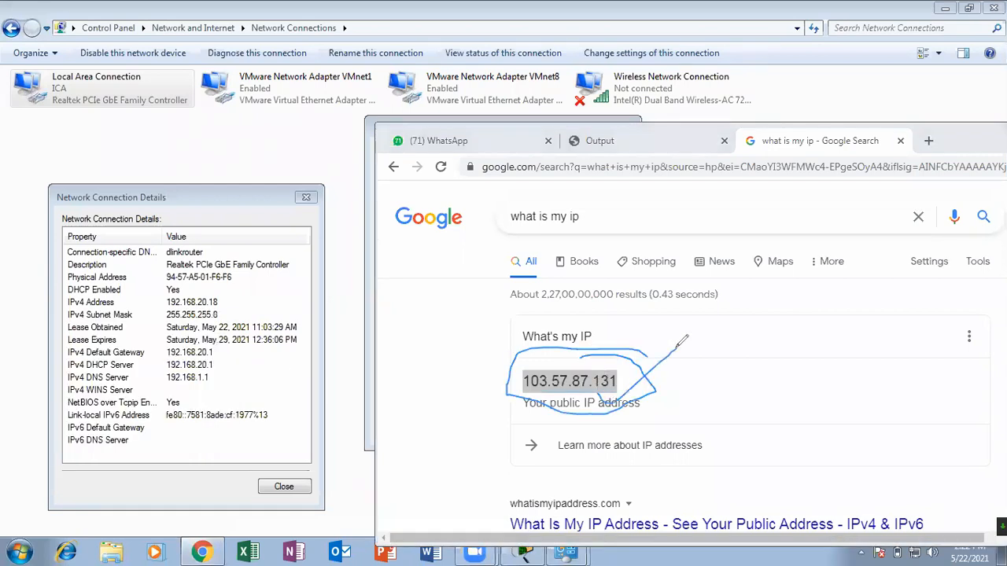
pyautogui.moveTo(236, 288)
pyautogui.mouseDown()
pyautogui.moveTo(171, 288)
pyautogui.moveTo(163, 310)
pyautogui.moveTo(223, 307)
pyautogui.moveTo(230, 281)
pyautogui.mouseUp()
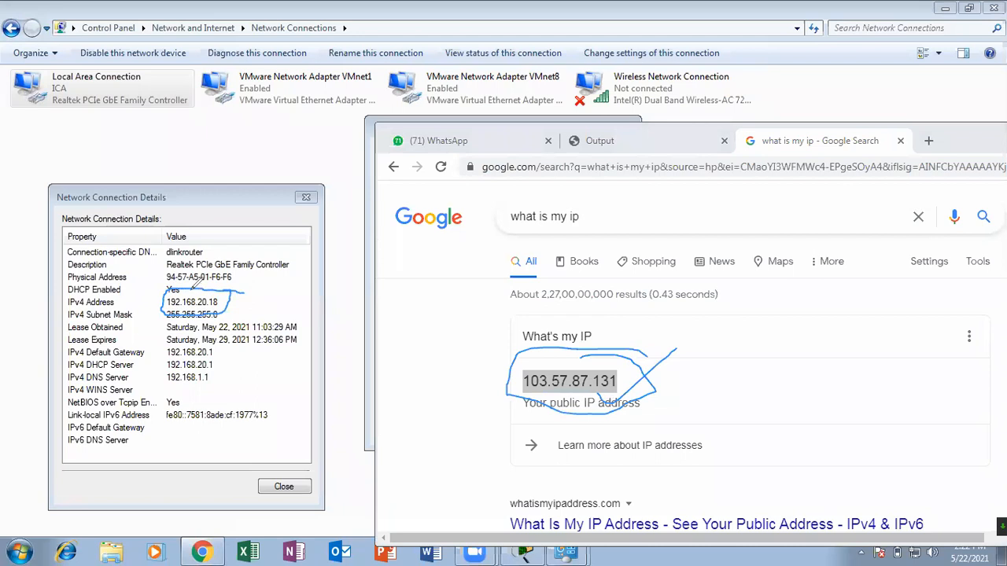
pyautogui.moveTo(283, 242)
pyautogui.mouseDown()
pyautogui.moveTo(233, 277)
pyautogui.moveTo(257, 254)
pyautogui.mouseUp()
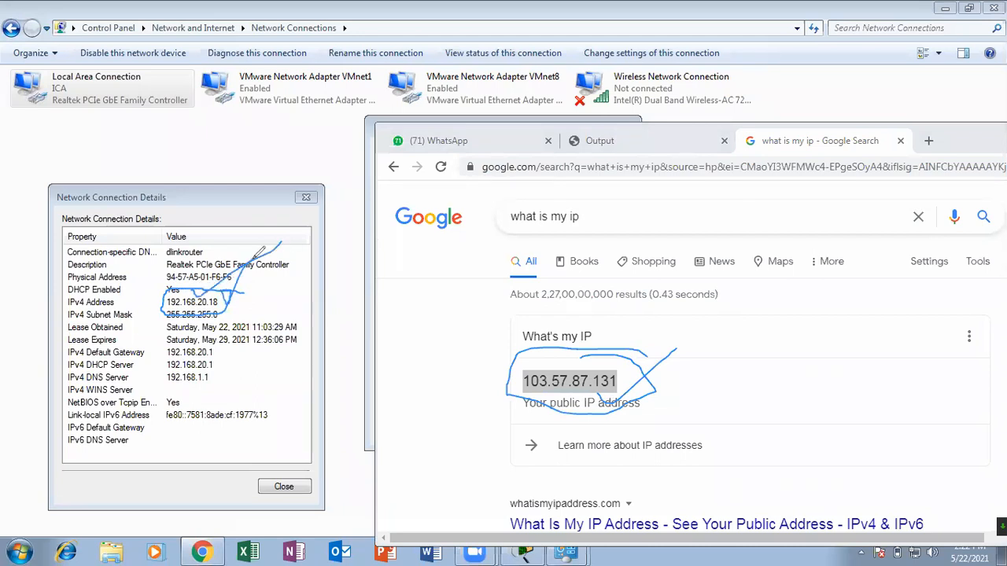
# Mark up the IPv4 Address in the connection details and the public IP address in the Google result, and erase the annotations.
pyautogui.moveTo(234, 294)
pyautogui.mouseDown()
pyautogui.moveTo(226, 309)
pyautogui.moveTo(301, 229)
pyautogui.mouseUp()
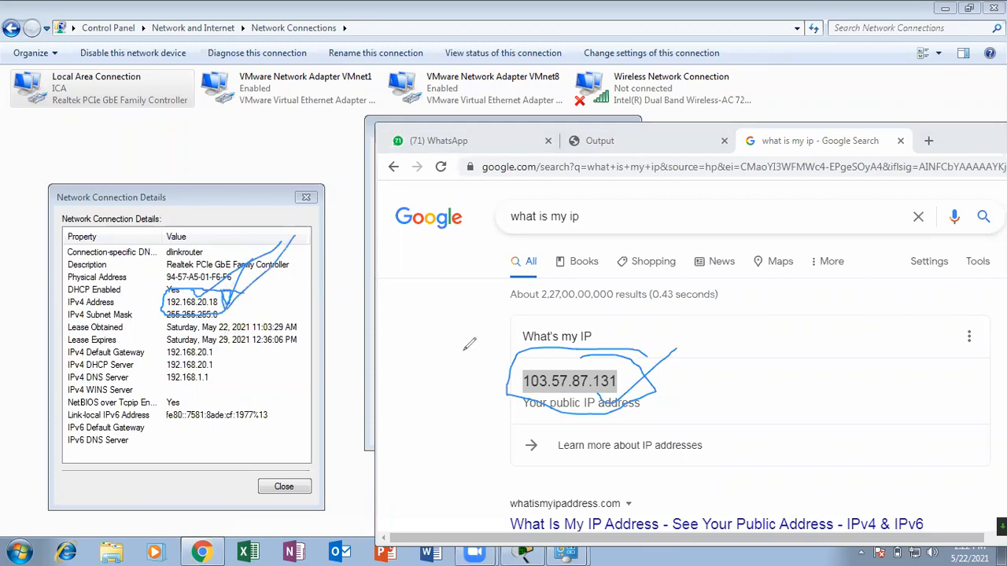
pyautogui.moveTo(582, 340); pyautogui.dragTo(835, 189)
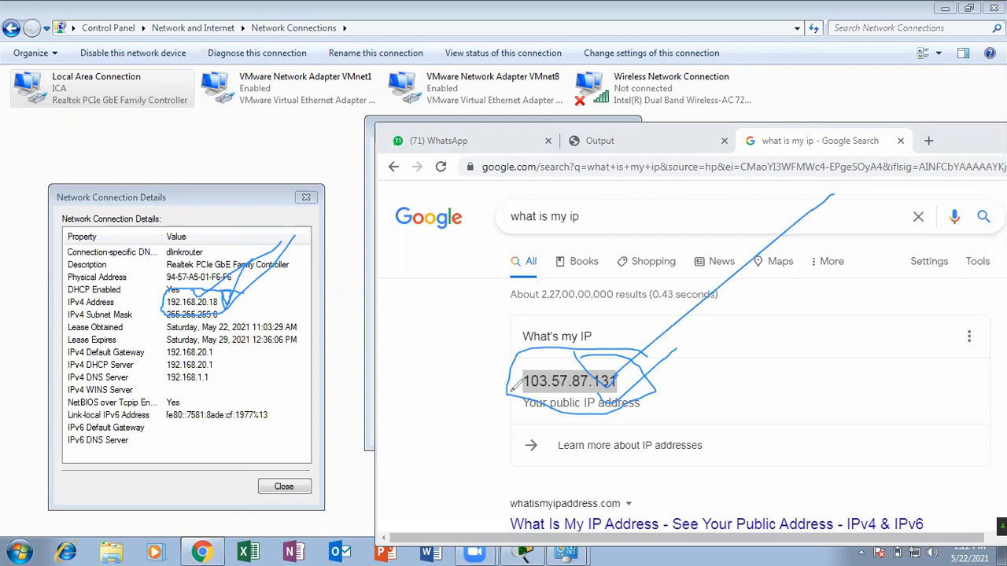
pyautogui.moveTo(144, 293); pyautogui.dragTo(211, 281)
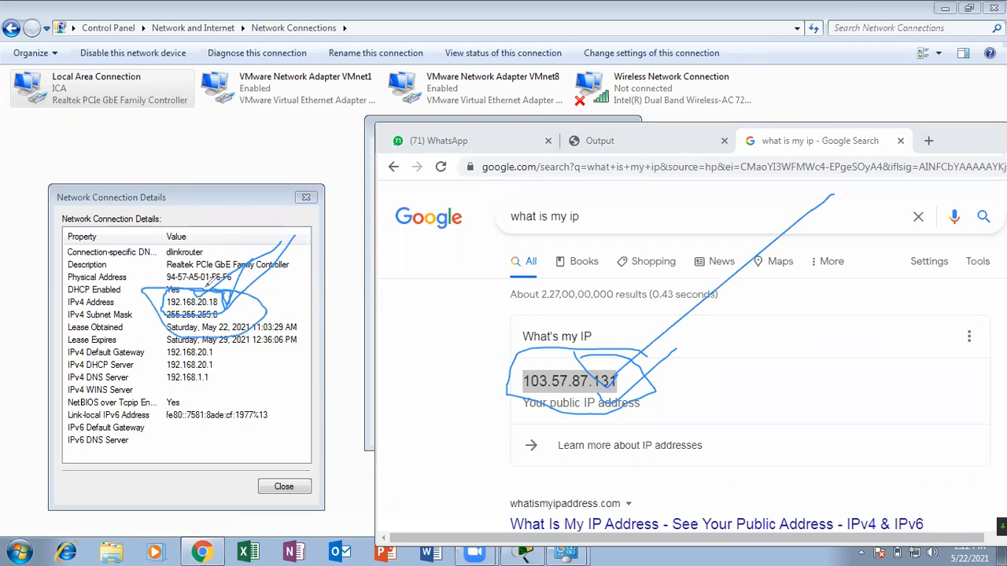
pyautogui.moveTo(595, 331); pyautogui.dragTo(757, 240)
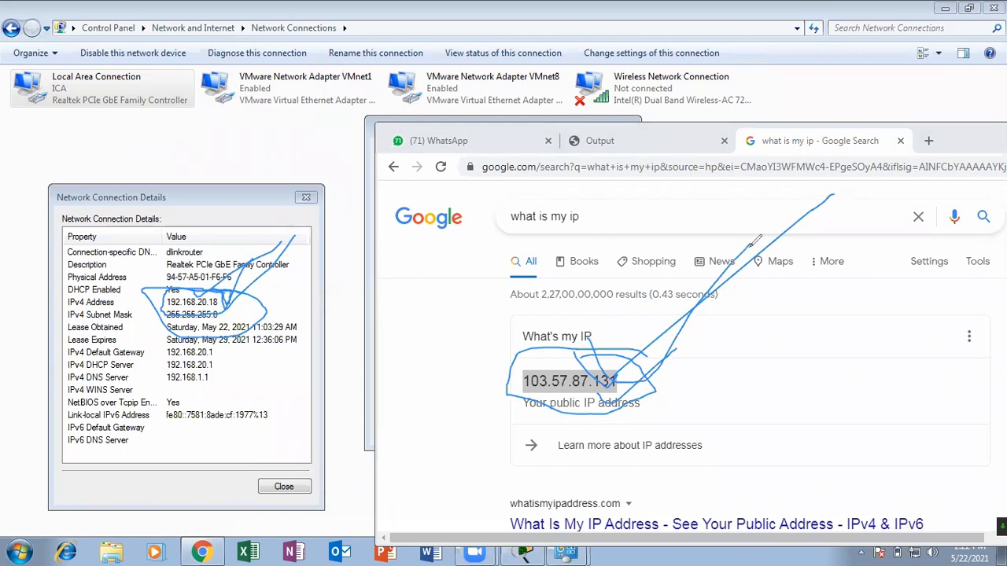
pyautogui.click(702, 25)
pyautogui.moveTo(224, 291)
pyautogui.mouseDown()
pyautogui.moveTo(175, 292)
pyautogui.moveTo(138, 317)
pyautogui.moveTo(247, 292)
pyautogui.moveTo(213, 286)
pyautogui.moveTo(277, 223)
pyautogui.mouseUp()
pyautogui.moveTo(213, 297); pyautogui.dragTo(278, 226)
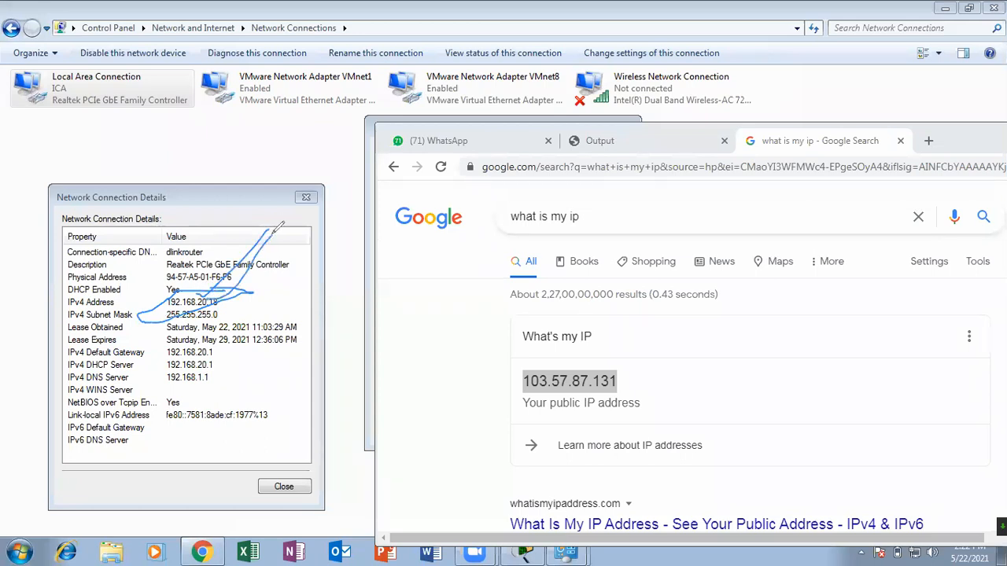
pyautogui.moveTo(228, 272)
pyautogui.mouseDown()
pyautogui.moveTo(157, 281)
pyautogui.moveTo(206, 309)
pyautogui.moveTo(216, 268)
pyautogui.moveTo(206, 285)
pyautogui.moveTo(240, 266)
pyautogui.mouseUp()
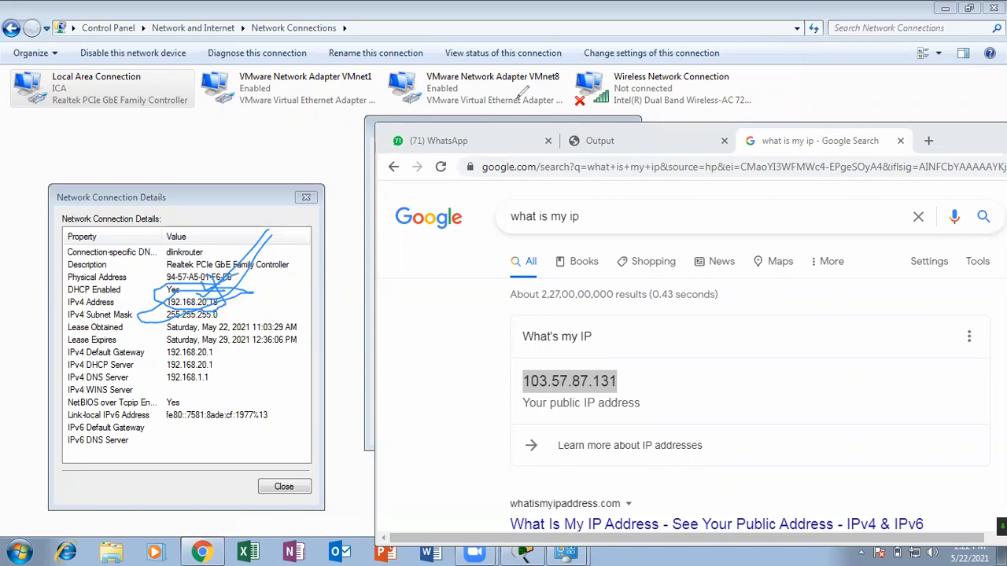
pyautogui.press('e')
pyautogui.moveTo(227, 291)
pyautogui.mouseDown()
pyautogui.moveTo(160, 296)
pyautogui.moveTo(239, 299)
pyautogui.mouseUp()
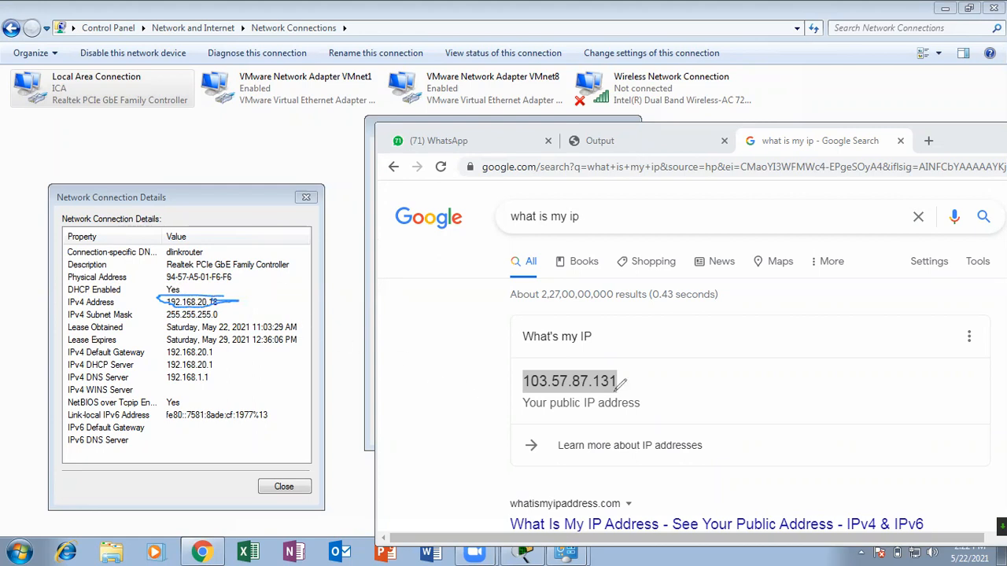
pyautogui.moveTo(659, 359)
pyautogui.mouseDown()
pyautogui.moveTo(418, 362)
pyautogui.moveTo(638, 227)
pyautogui.mouseUp()
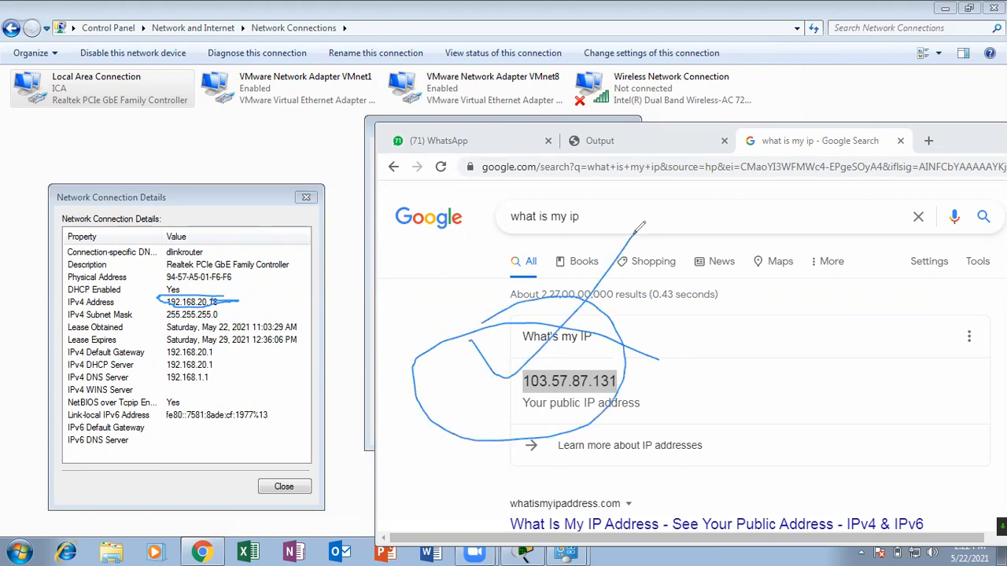
pyautogui.click(726, 75)
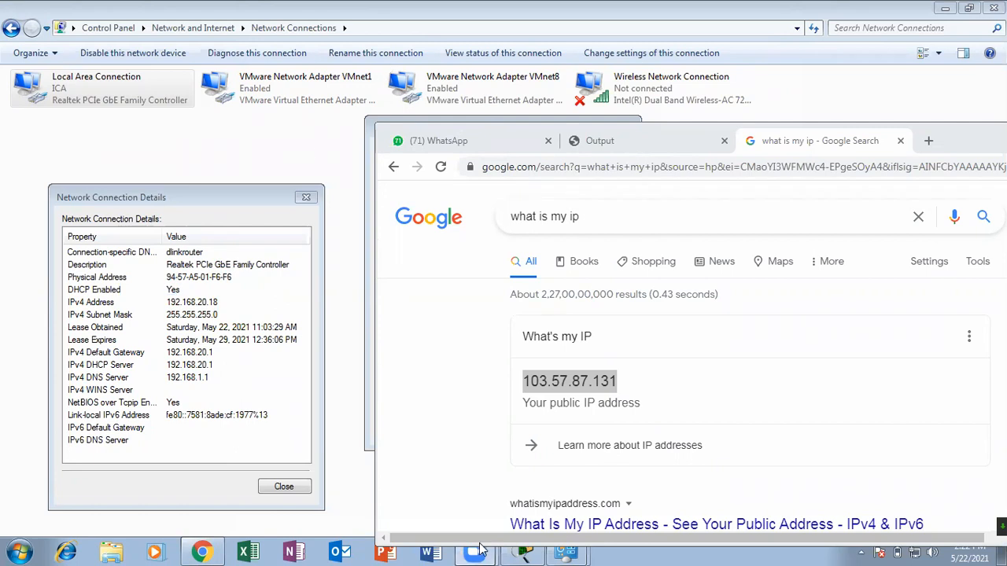
# Switch to Cisco Packet Tracer and set PC3's IPv4 configuration to Static without entering an address.
pyautogui.click(524, 553)
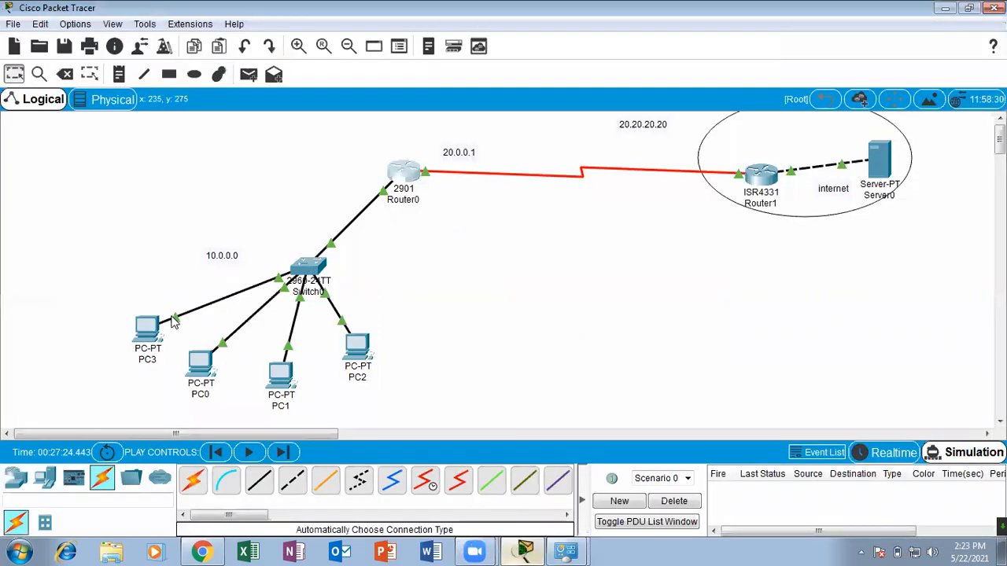
pyautogui.click(147, 331)
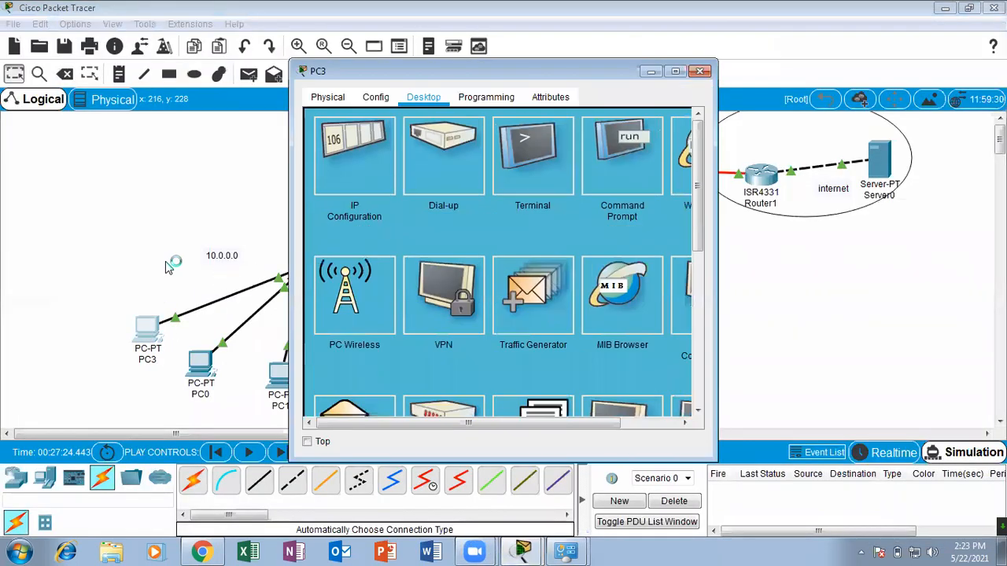
pyautogui.click(348, 146)
pyautogui.click(429, 181)
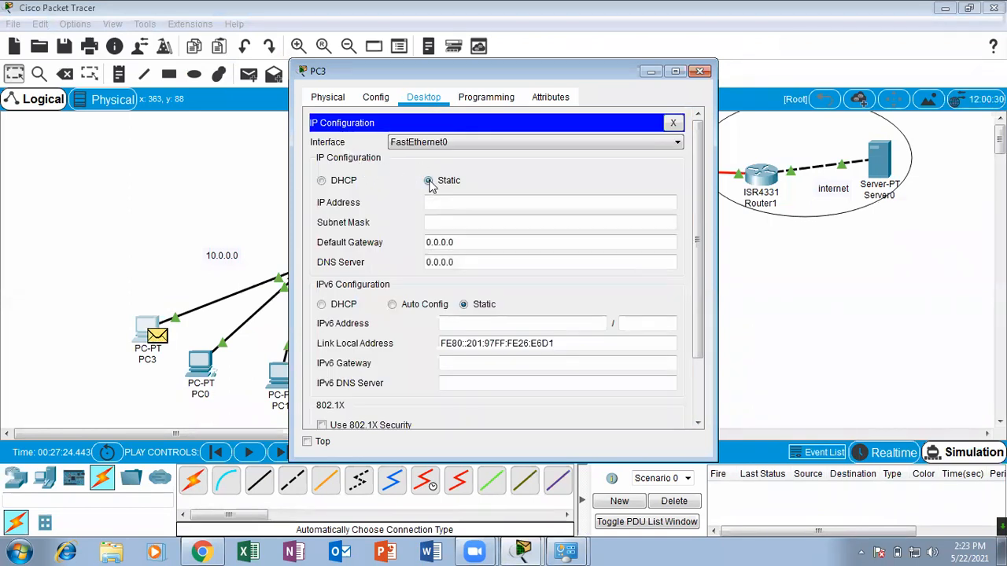
pyautogui.click(699, 72)
# Clear the PDU list of Scenario 0 and recheck PC3's IP configuration.
pyautogui.click(674, 501)
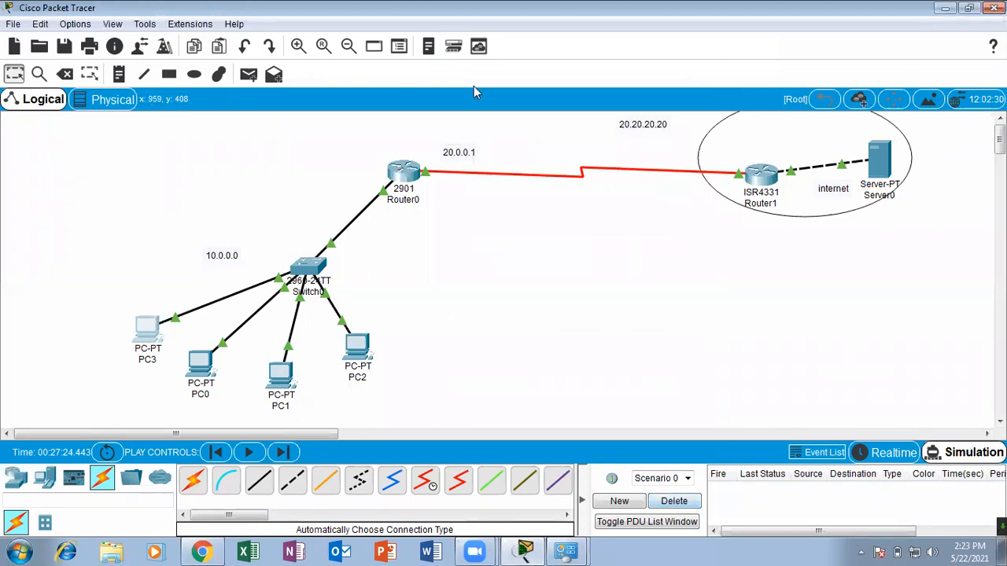
pyautogui.click(505, 301)
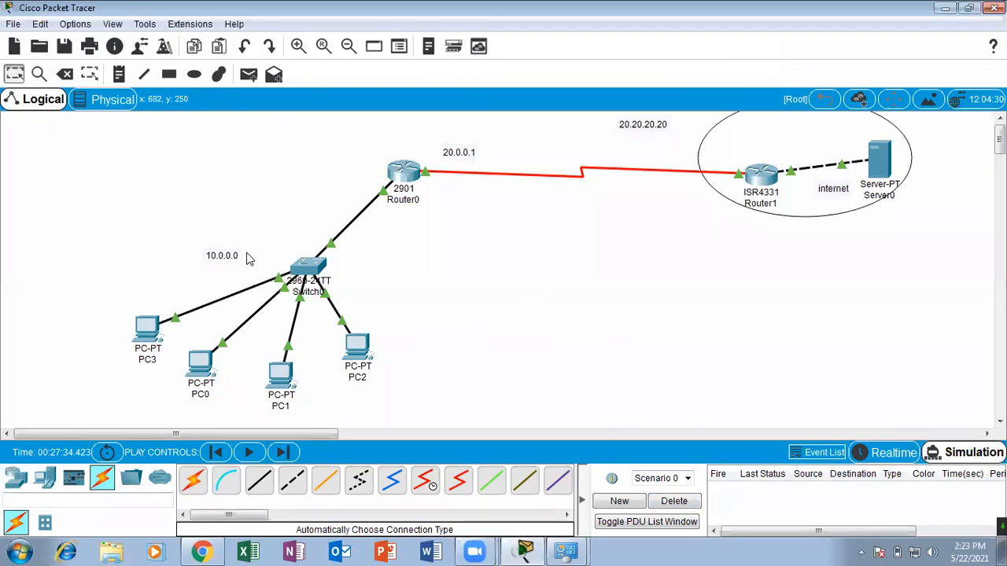
pyautogui.click(151, 330)
pyautogui.click(384, 134)
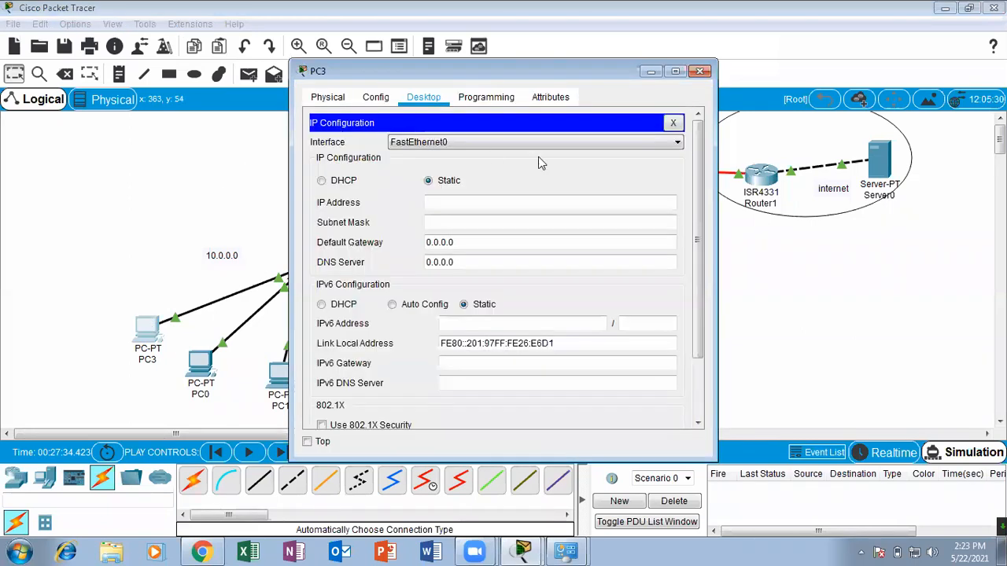
pyautogui.click(699, 71)
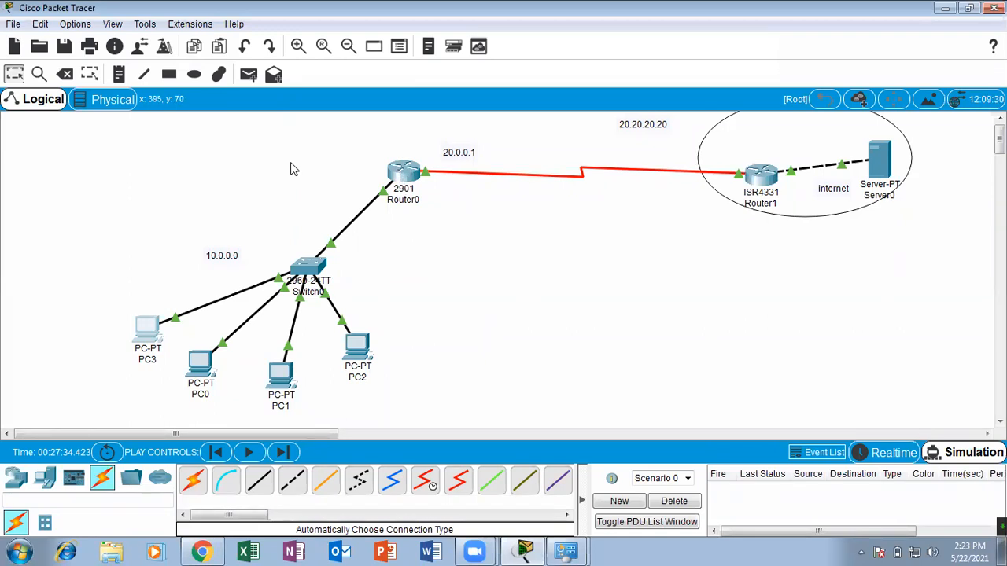
pyautogui.click(795, 46)
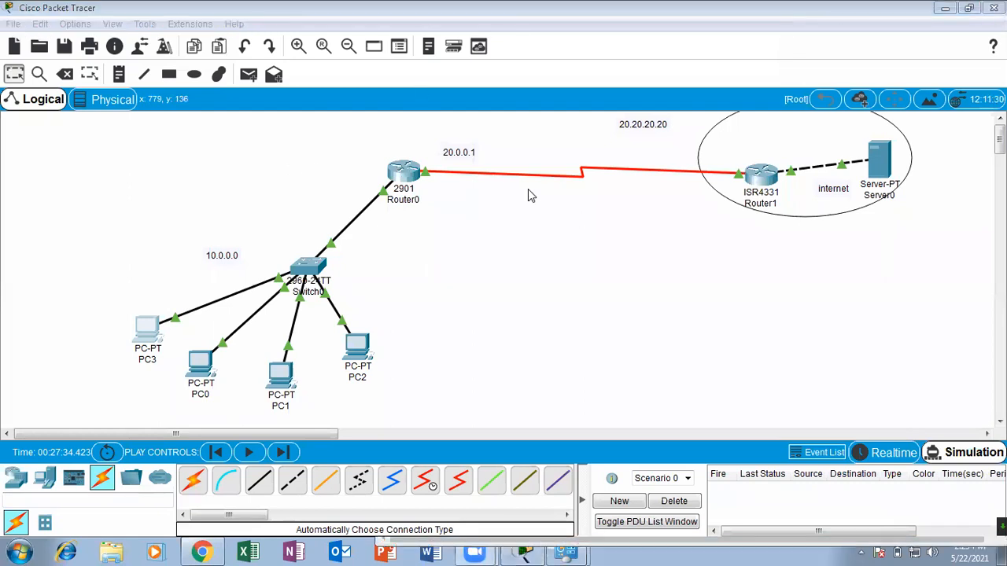
# Simulate a simple PDU from PC3 to Server0 and clear it from Scenario 0.
pyautogui.click(248, 74)
pyautogui.click(150, 325)
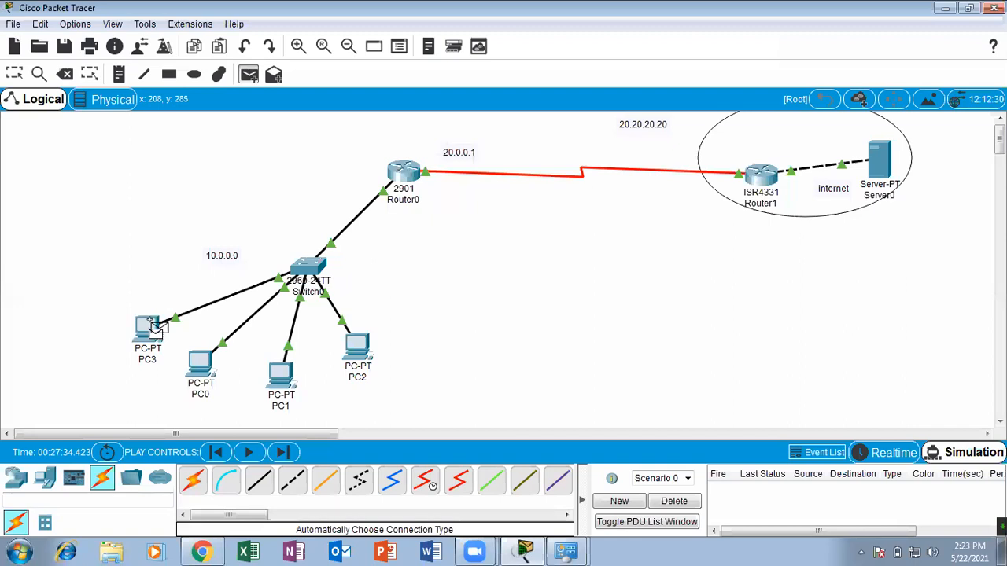
pyautogui.click(886, 158)
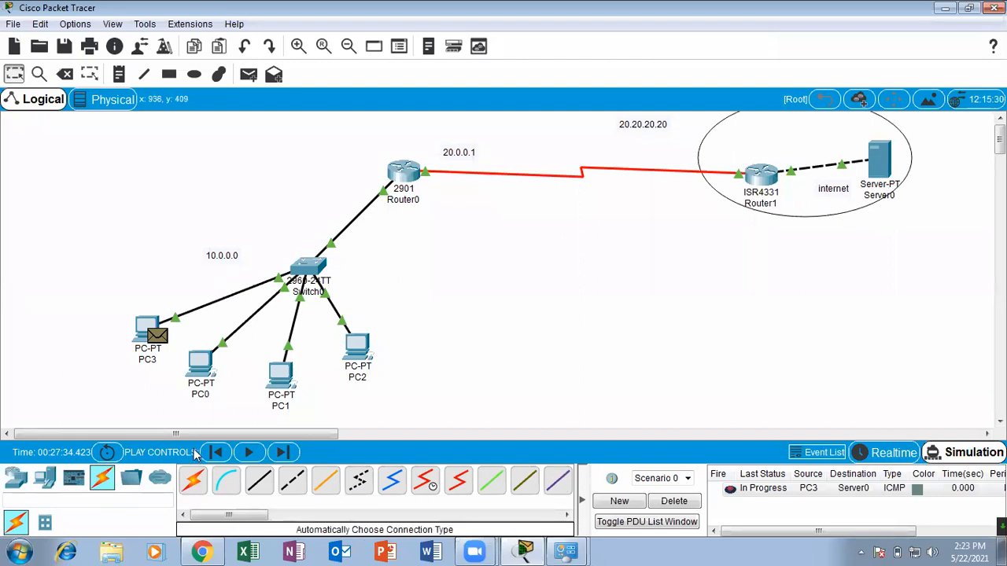
pyautogui.click(245, 454)
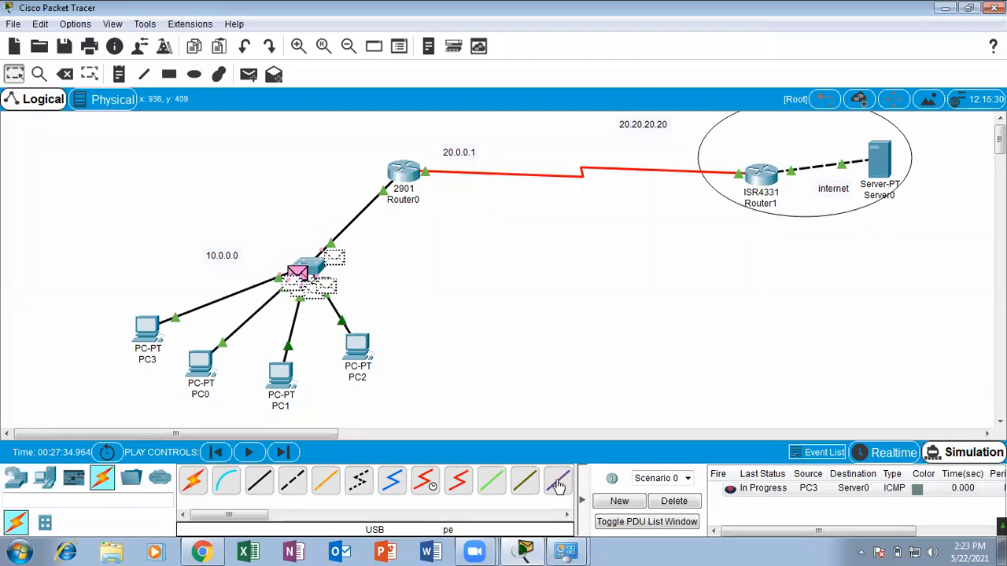
pyautogui.click(670, 501)
# Repeat the simulated PDU test from PC3 to Server0 and delete its entry from the PDU list.
pyautogui.click(249, 74)
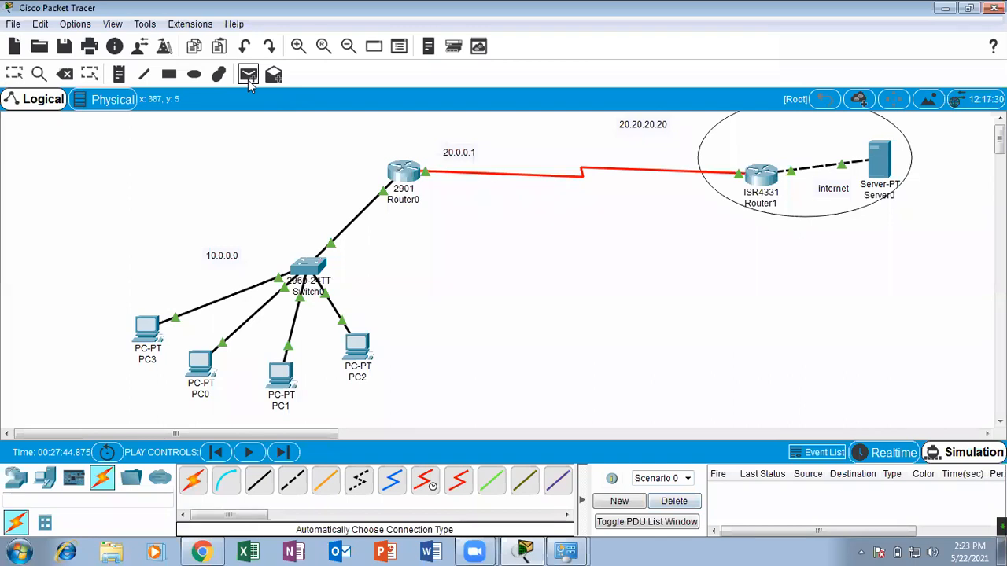
pyautogui.click(148, 328)
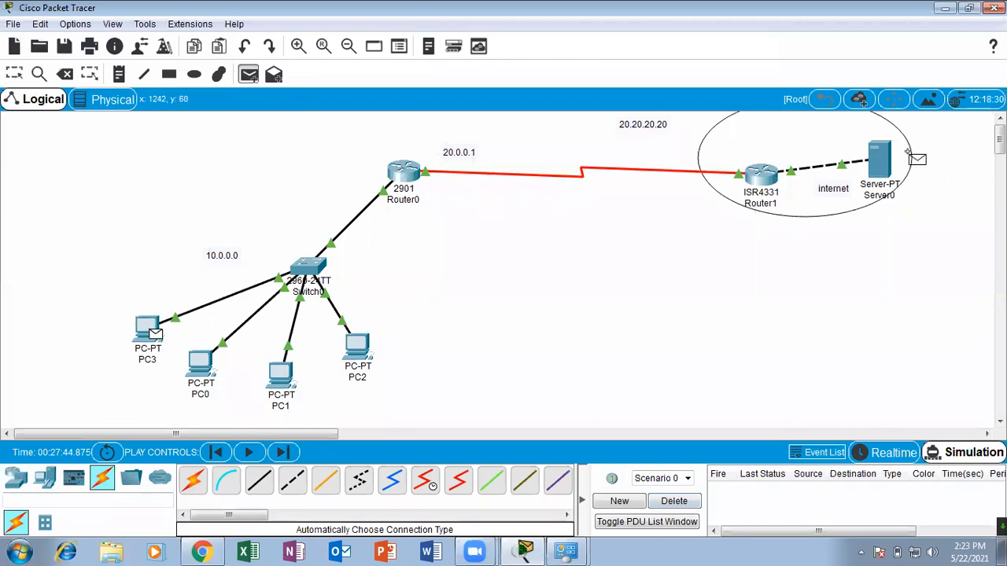
pyautogui.click(881, 161)
pyautogui.click(248, 453)
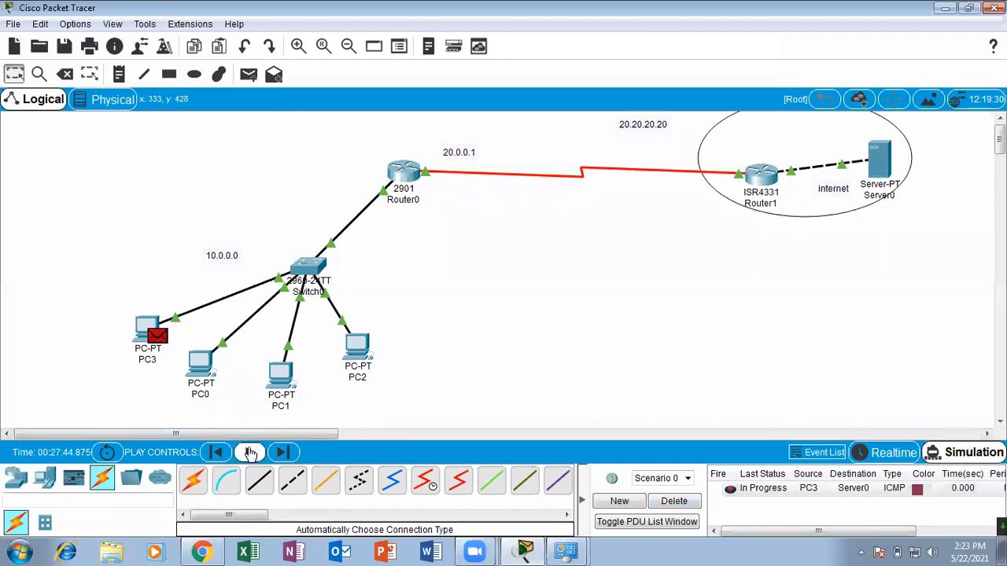
pyautogui.click(683, 502)
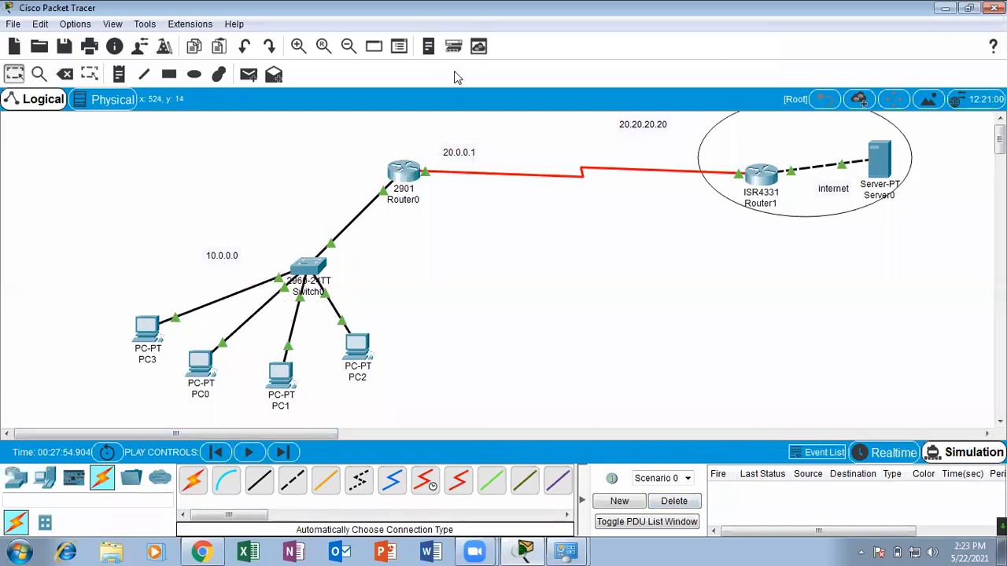
# Change to Realtime mode, send a simple PDU from PC3 to Server0 and check its status.
pyautogui.click(896, 454)
pyautogui.click(248, 74)
pyautogui.click(147, 329)
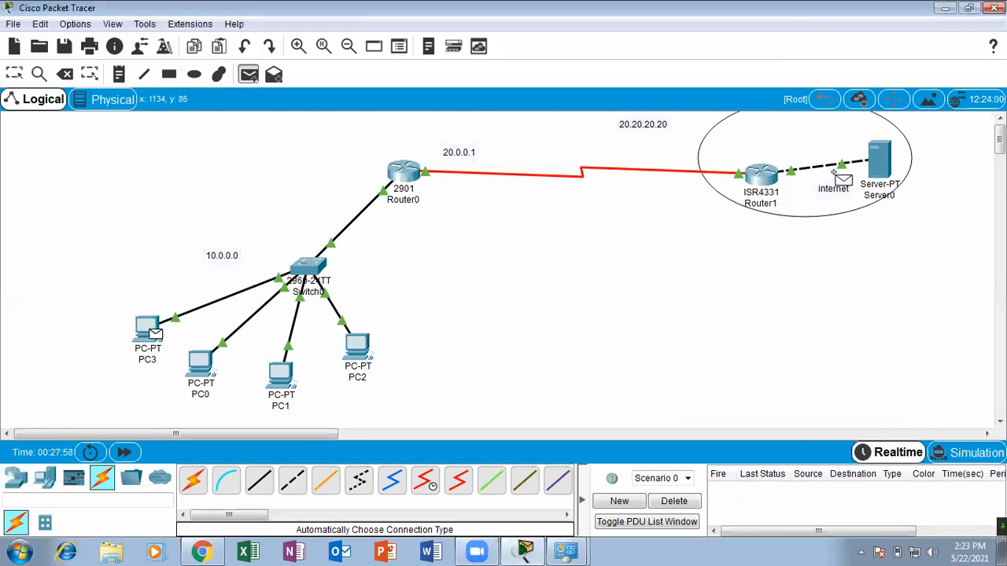
pyautogui.click(880, 159)
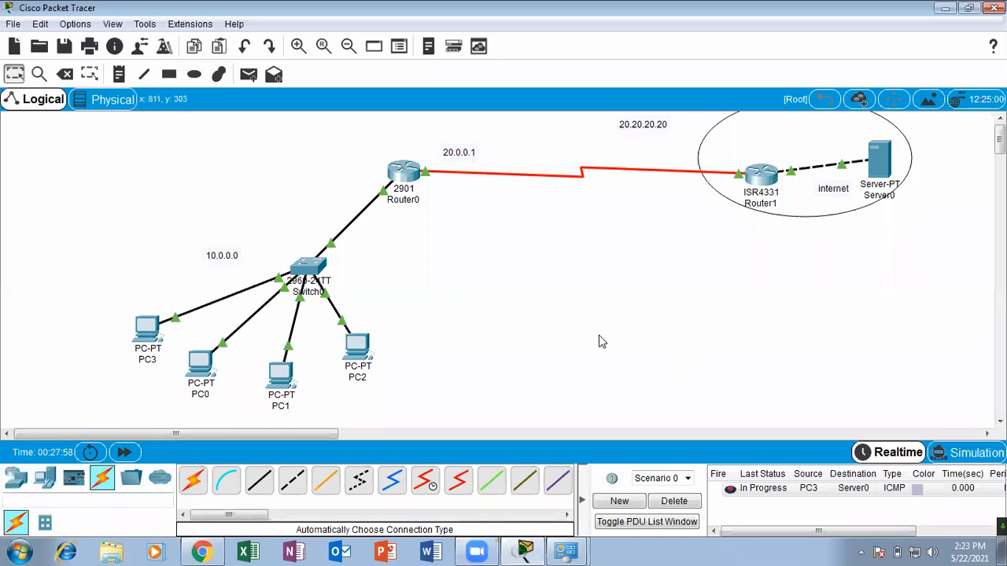
pyautogui.click(747, 487)
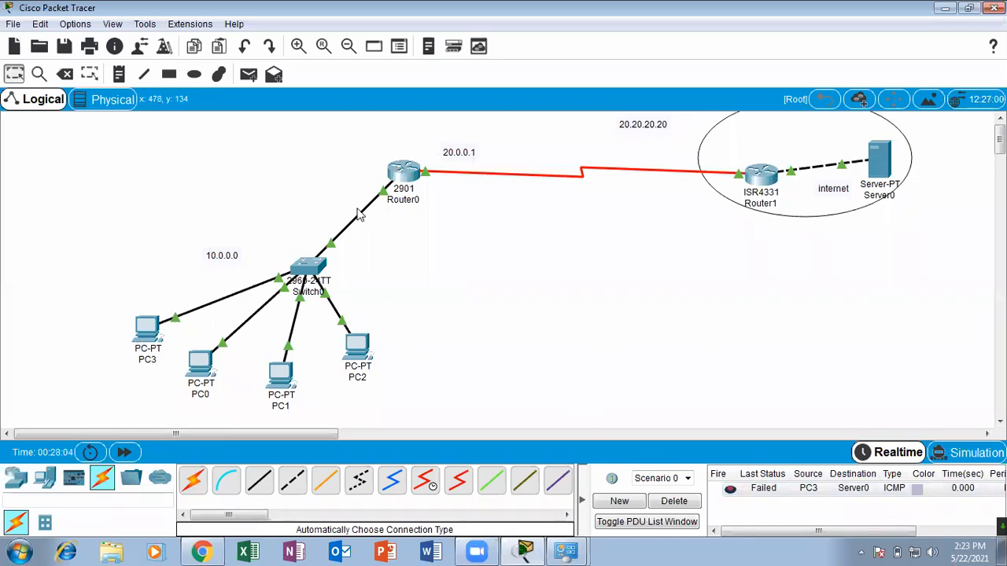
# Set PC3's IPv4 configuration to DHCP and check the address it is assigned.
pyautogui.click(147, 331)
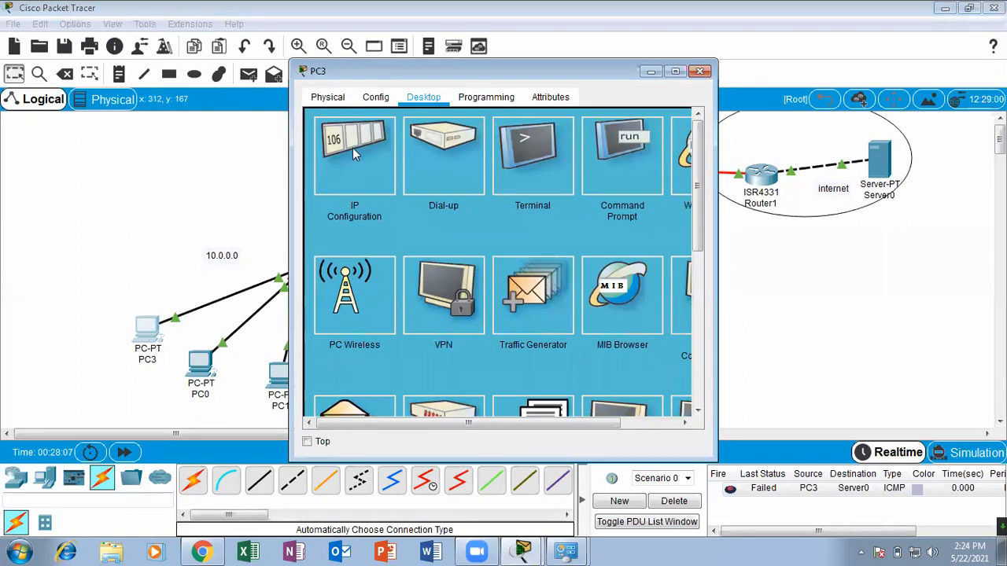
pyautogui.click(352, 148)
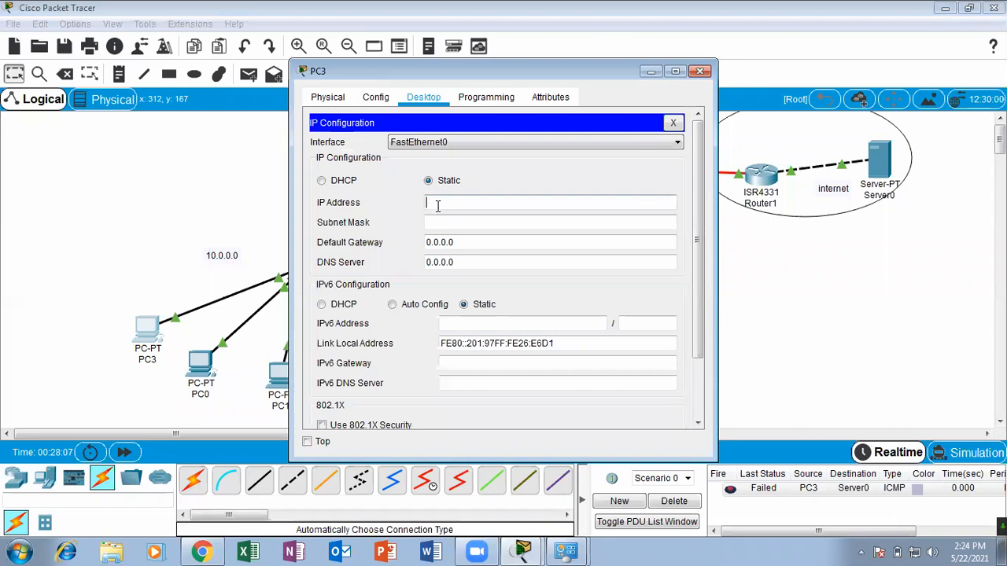
pyautogui.click(328, 182)
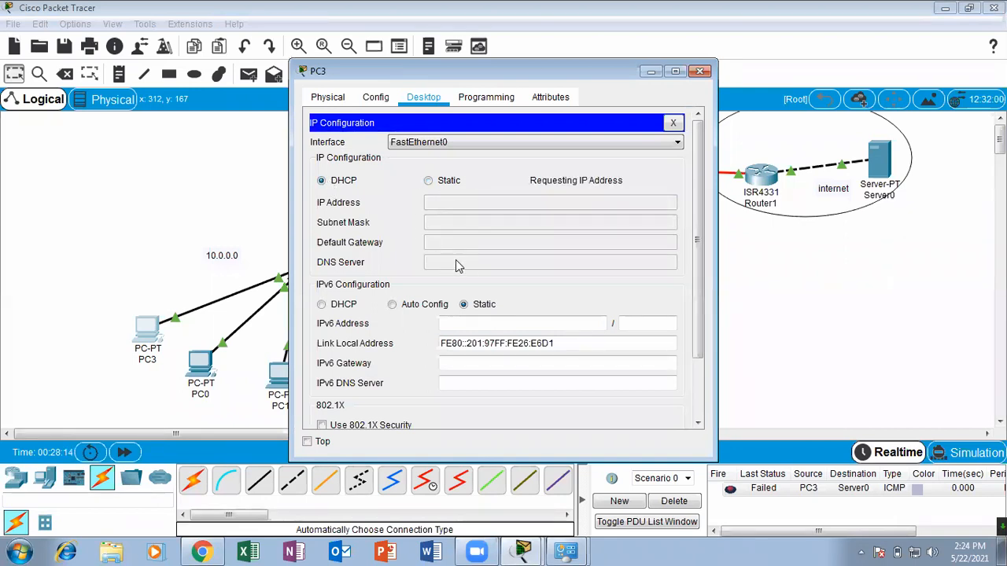
pyautogui.click(699, 71)
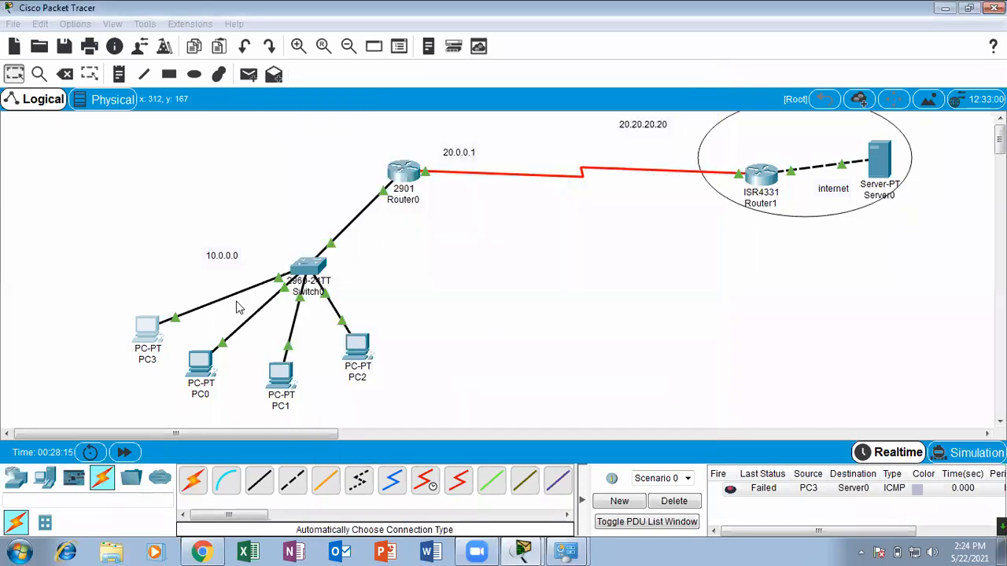
pyautogui.click(151, 328)
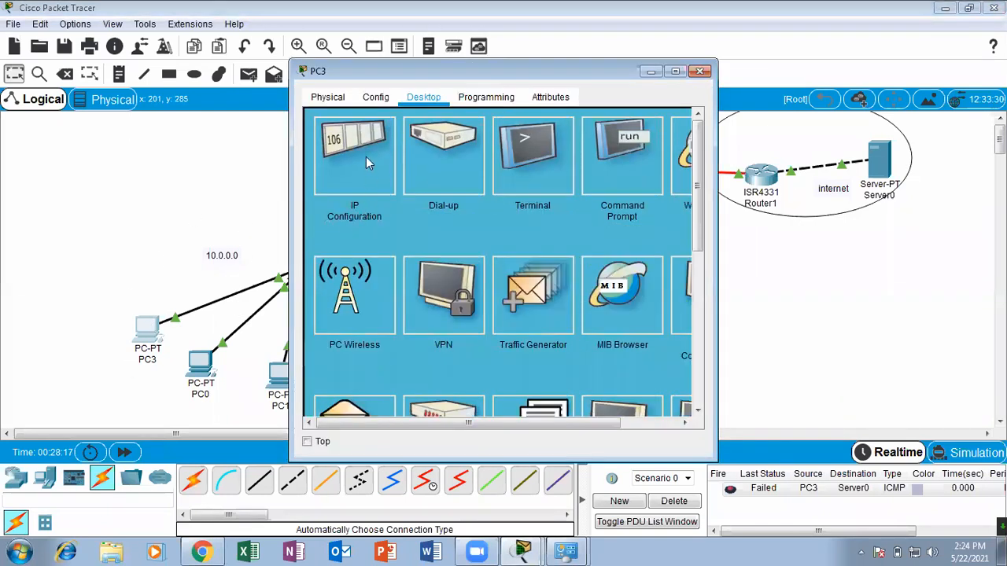
pyautogui.click(366, 157)
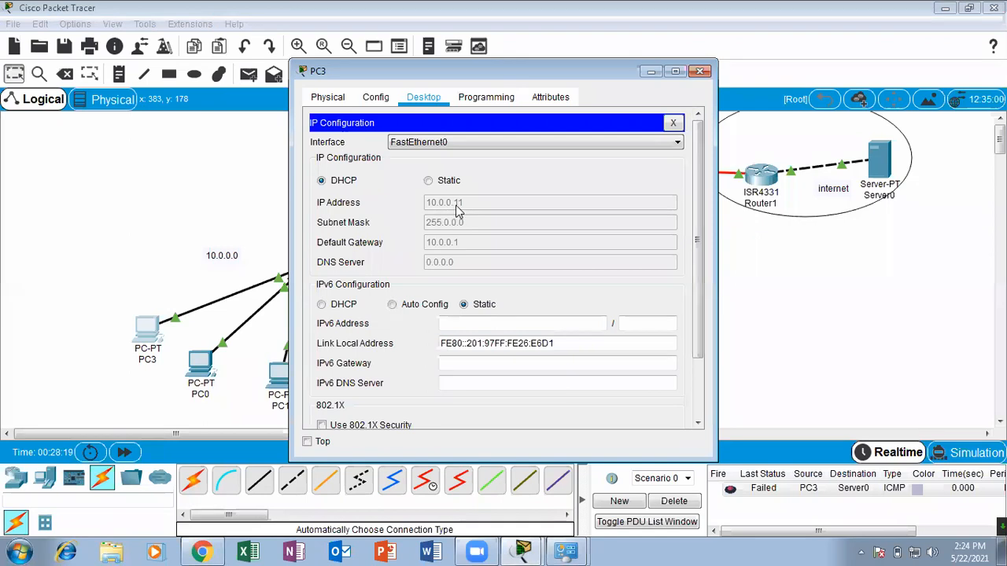
pyautogui.click(699, 71)
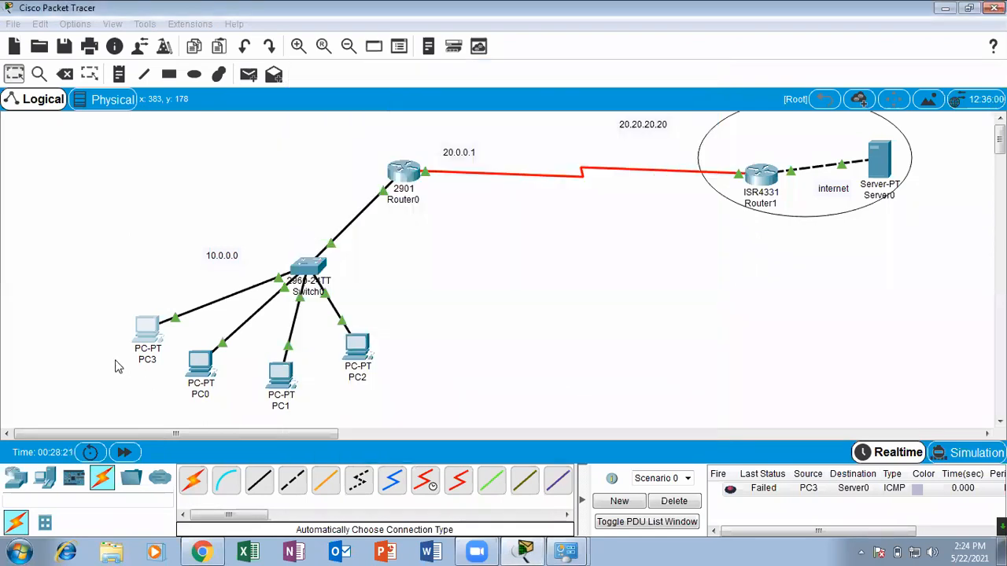
# View the Web Browser application on PC3's desktop and close the PC3 window.
pyautogui.click(152, 334)
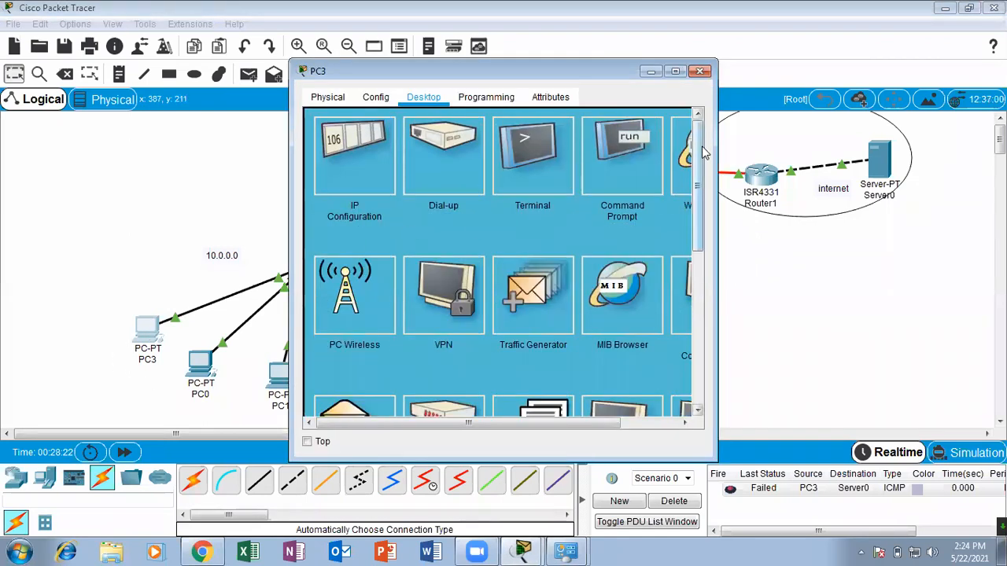
pyautogui.click(689, 169)
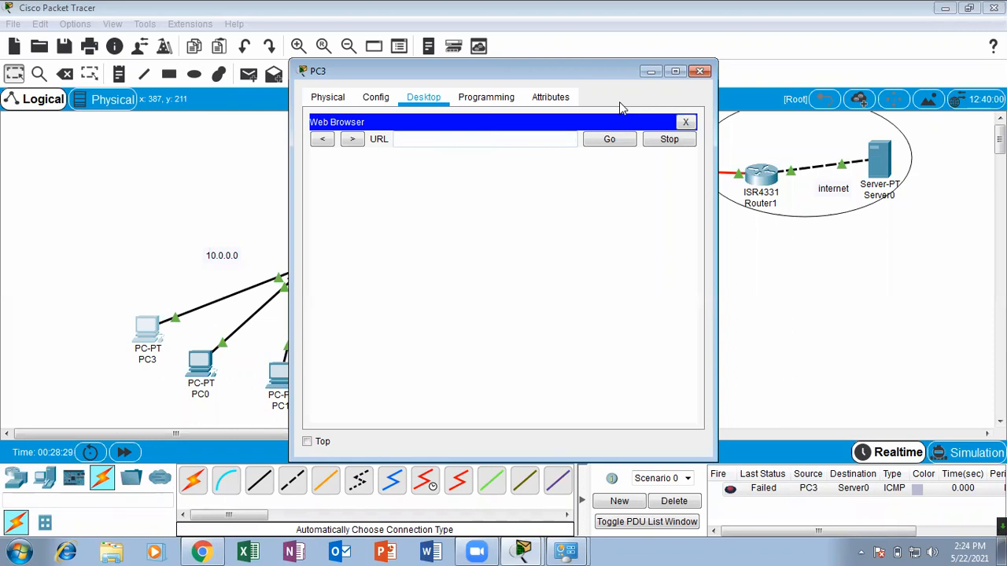
pyautogui.click(699, 71)
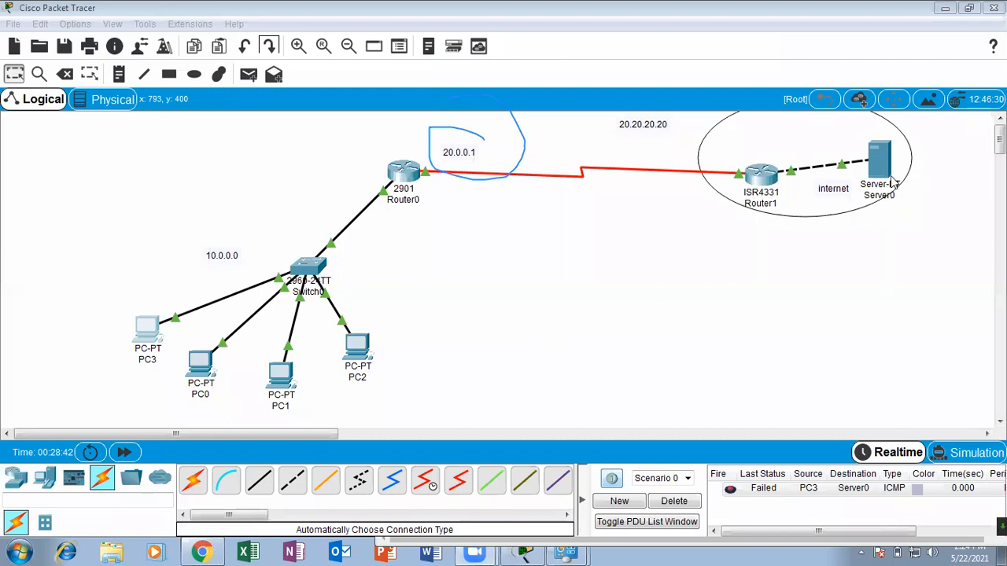
# Switch to Chrome, maximize its window and rerun the Google search "what is my ip".
pyautogui.click(213, 551)
pyautogui.moveTo(974, 140); pyautogui.dragTo(454, 95)
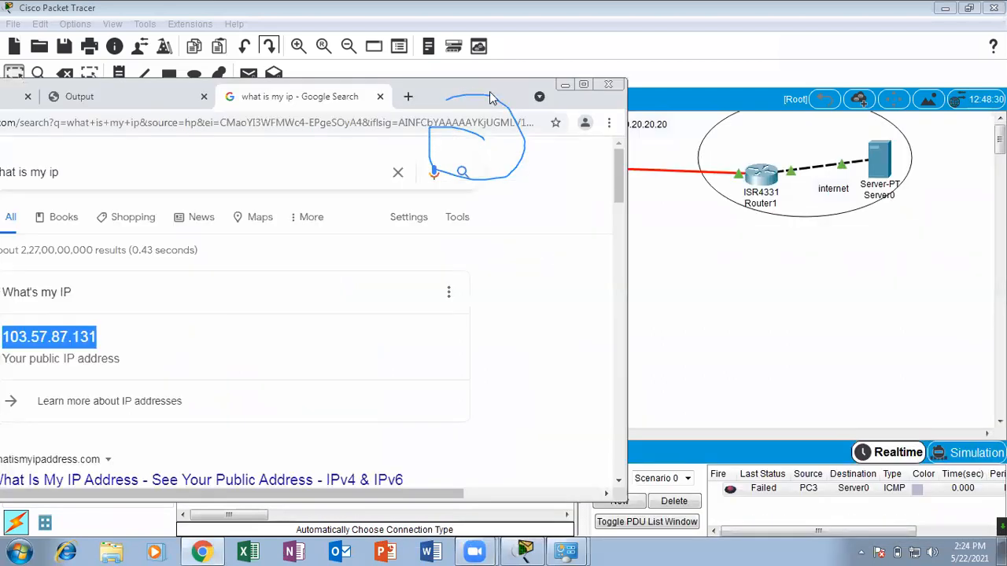
pyautogui.click(586, 86)
pyautogui.click(207, 87)
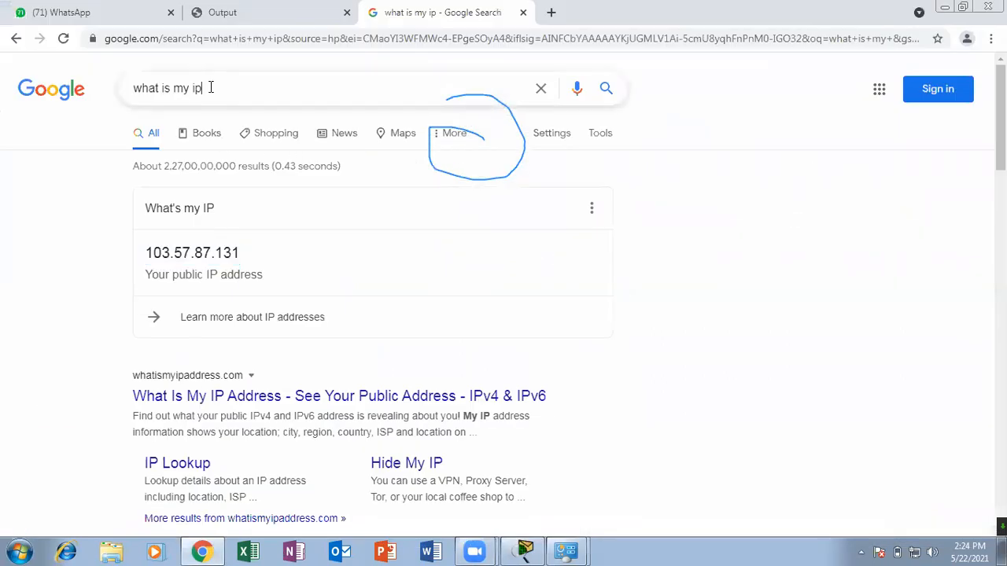
pyautogui.press('Return')
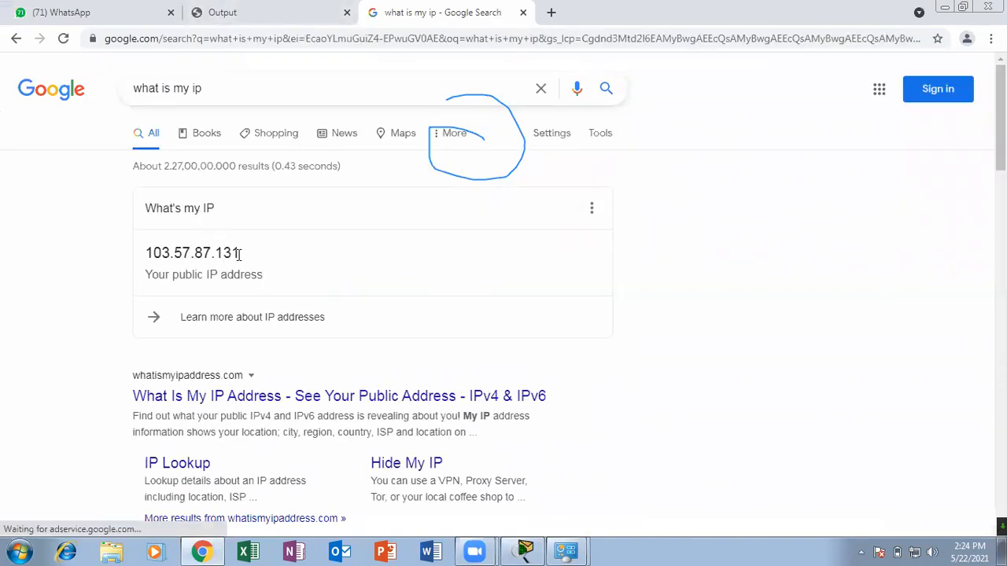
# Highlight the public IP address in the search result and minimize the browser to return to Packet Tracer.
pyautogui.moveTo(239, 252); pyautogui.dragTo(139, 256)
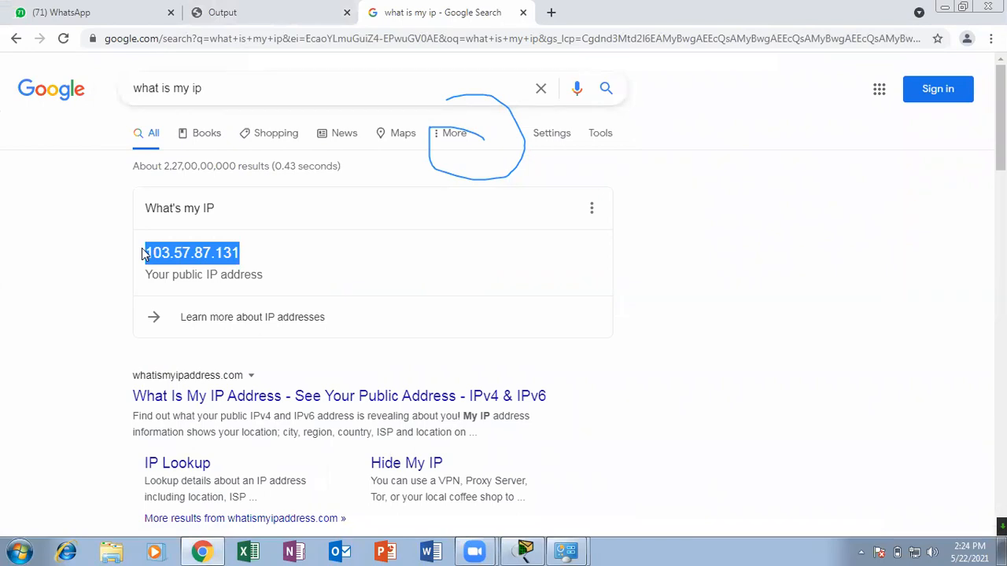
pyautogui.click(236, 252)
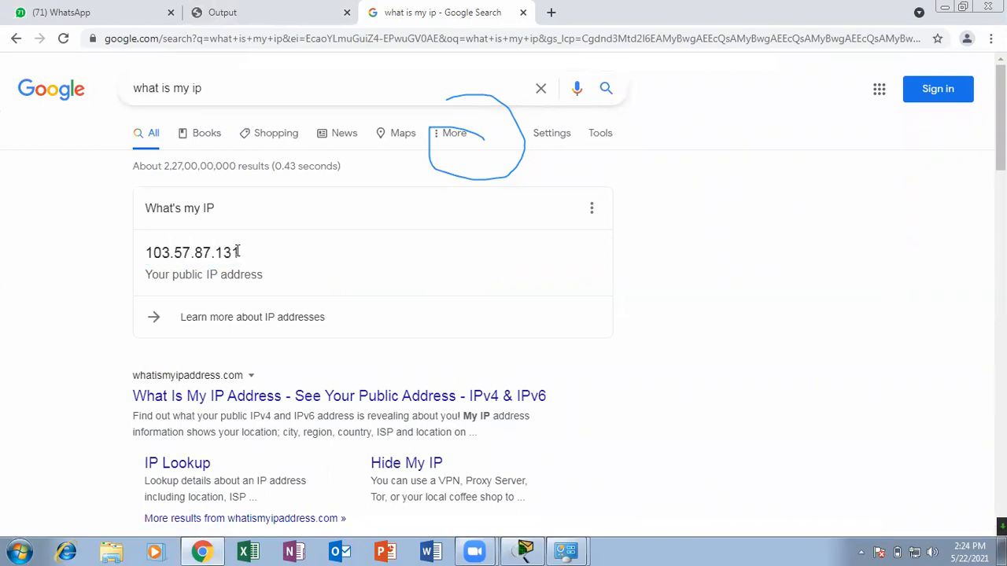
pyautogui.moveTo(236, 252); pyautogui.dragTo(140, 248)
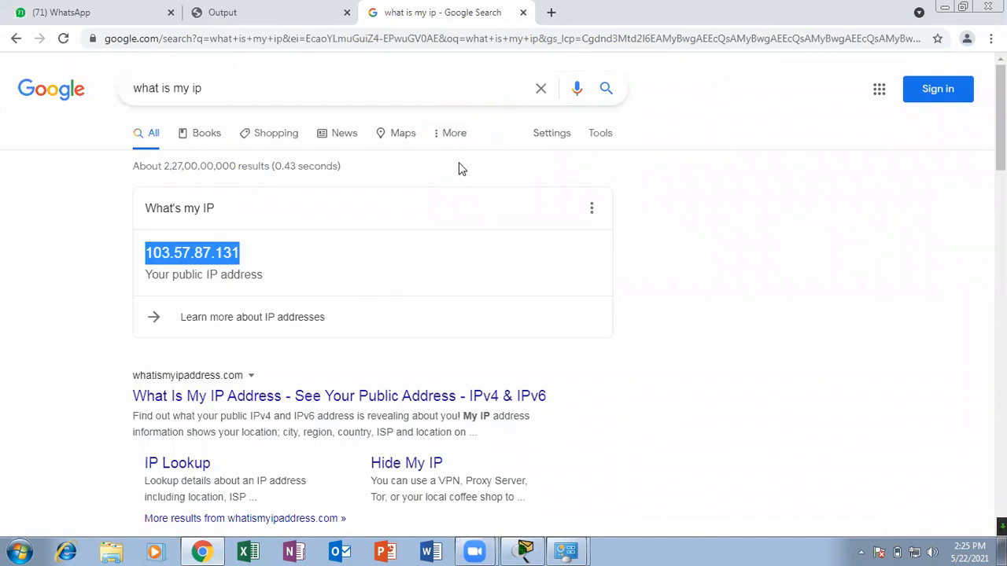
pyautogui.click(634, 79)
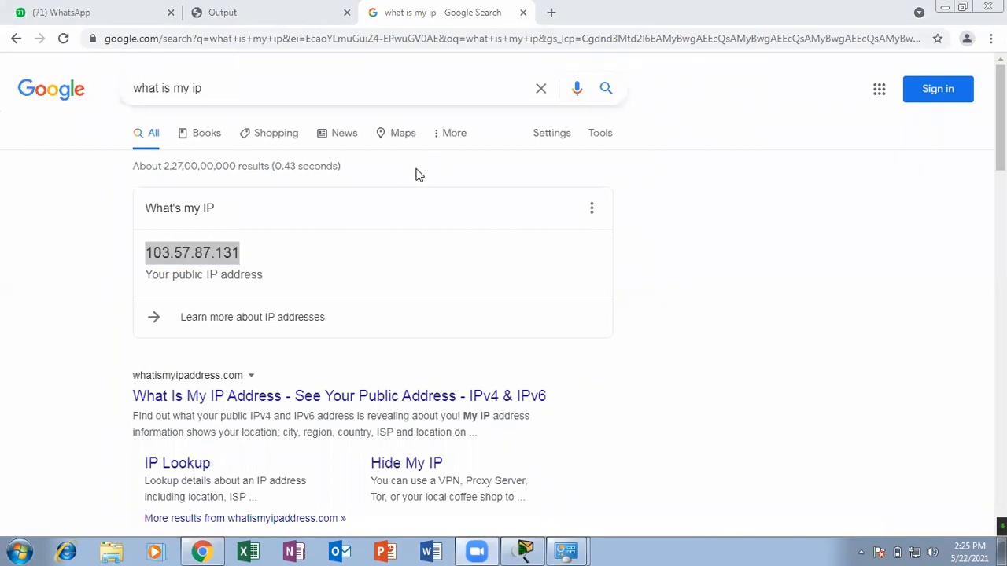
pyautogui.click(939, 4)
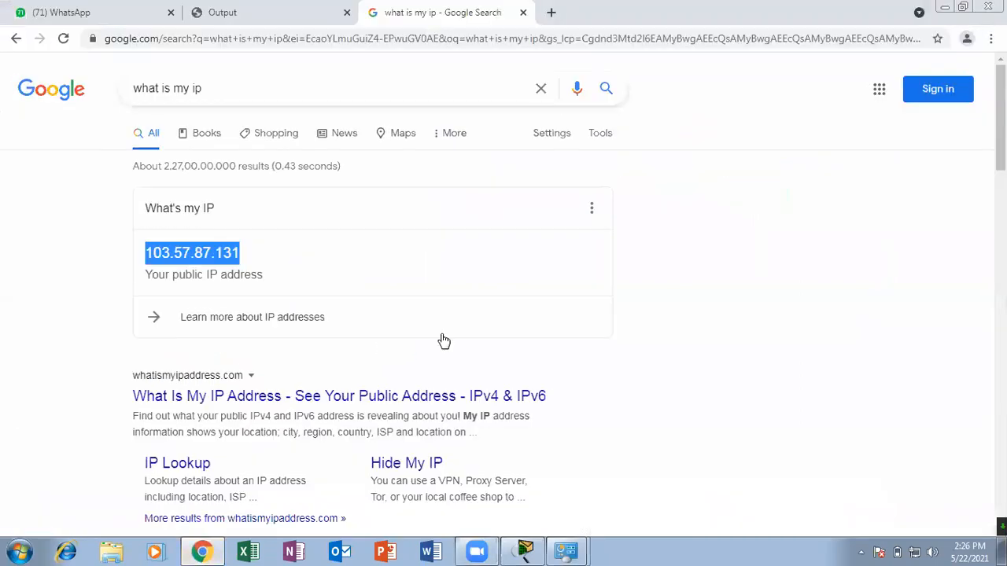
# Switch to the CCNA Course Presentation PDF in Chrome and examine the NAT overload configuration slide and the pages after it.
pyautogui.click(203, 552)
pyautogui.click(296, 18)
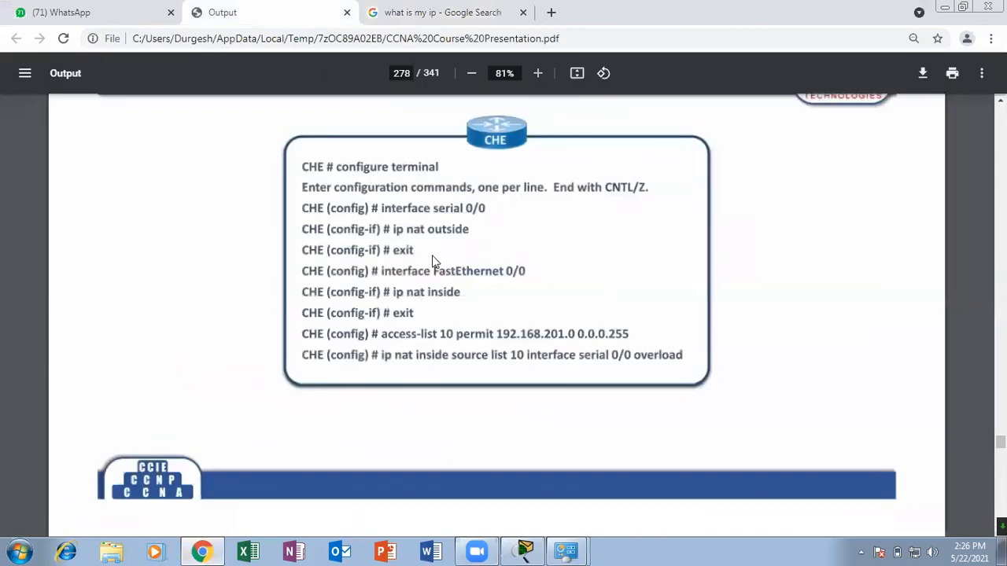
pyautogui.scroll(-10, 432, 262)
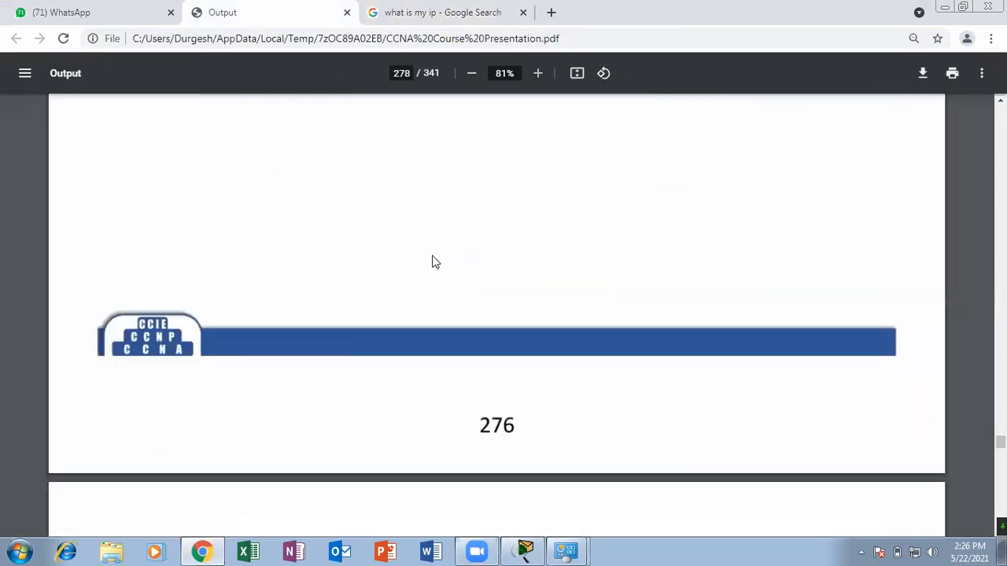
pyautogui.scroll(-1, 432, 261)
pyautogui.scroll(8, 432, 261)
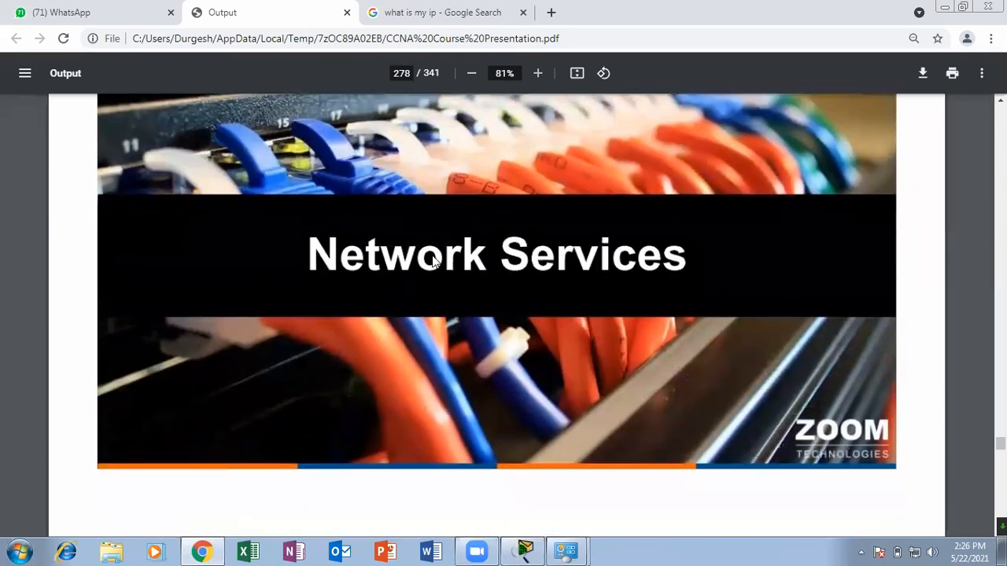
pyautogui.scroll(3, 432, 261)
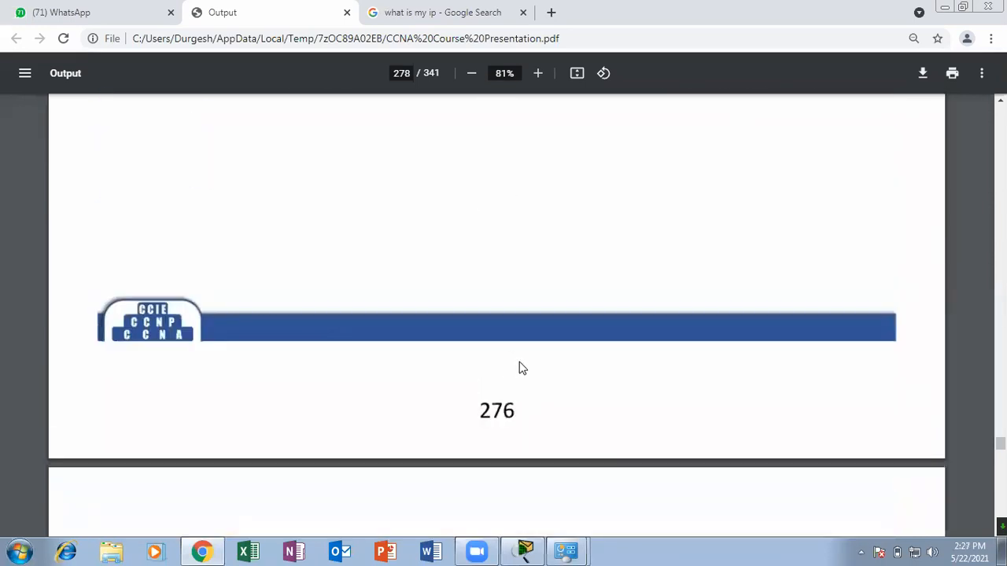
# Go back through the static NAT and public versus private IP slides to the Network Address Translation (NAT) title slide.
pyautogui.moveTo(999, 443); pyautogui.dragTo(1000, 434)
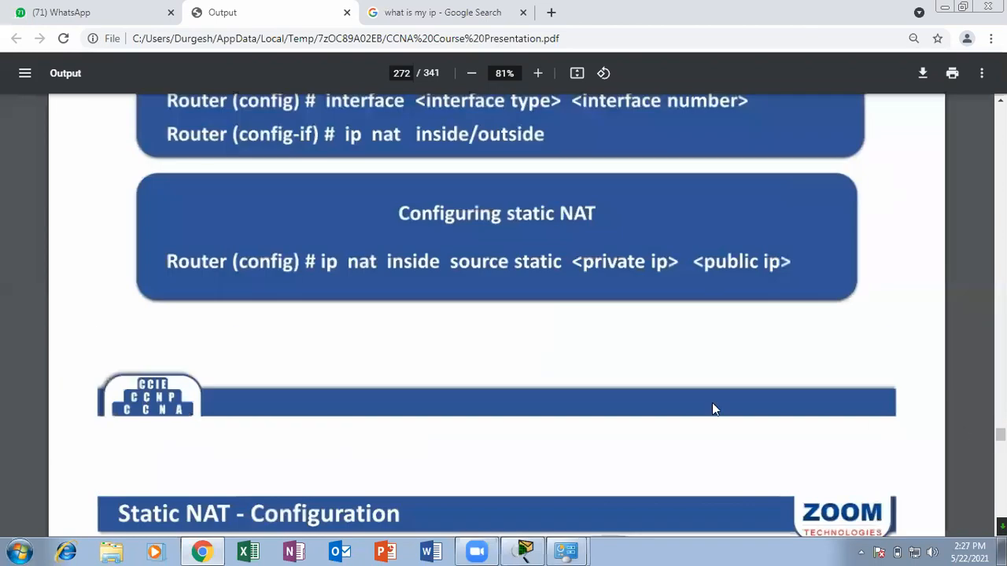
pyautogui.scroll(5, 712, 409)
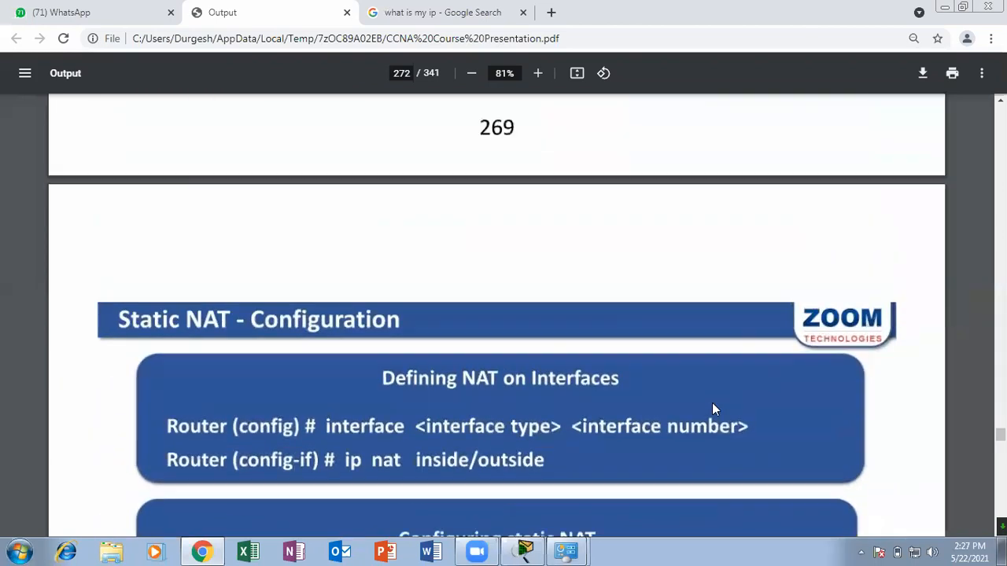
pyautogui.scroll(10, 712, 406)
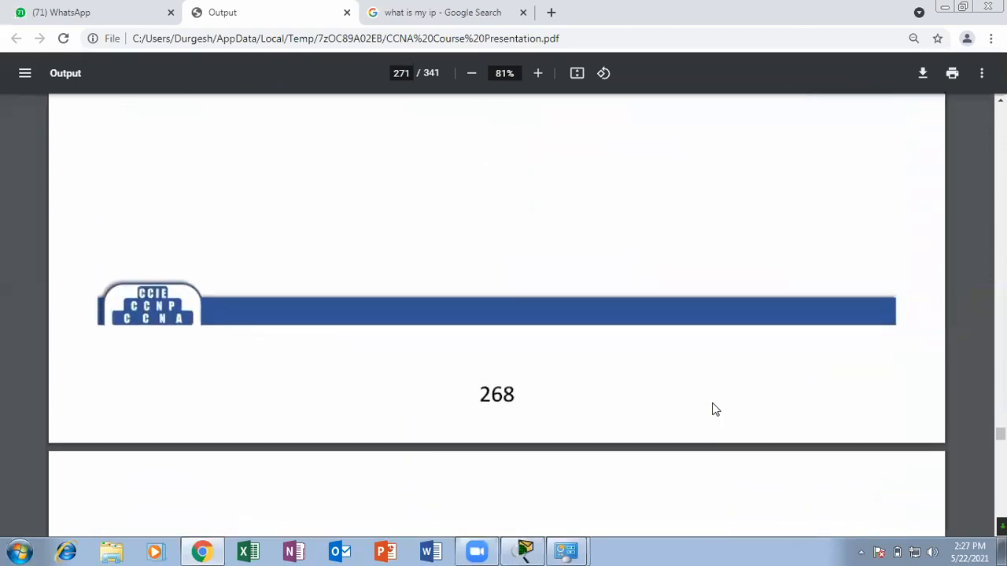
pyautogui.scroll(12, 715, 409)
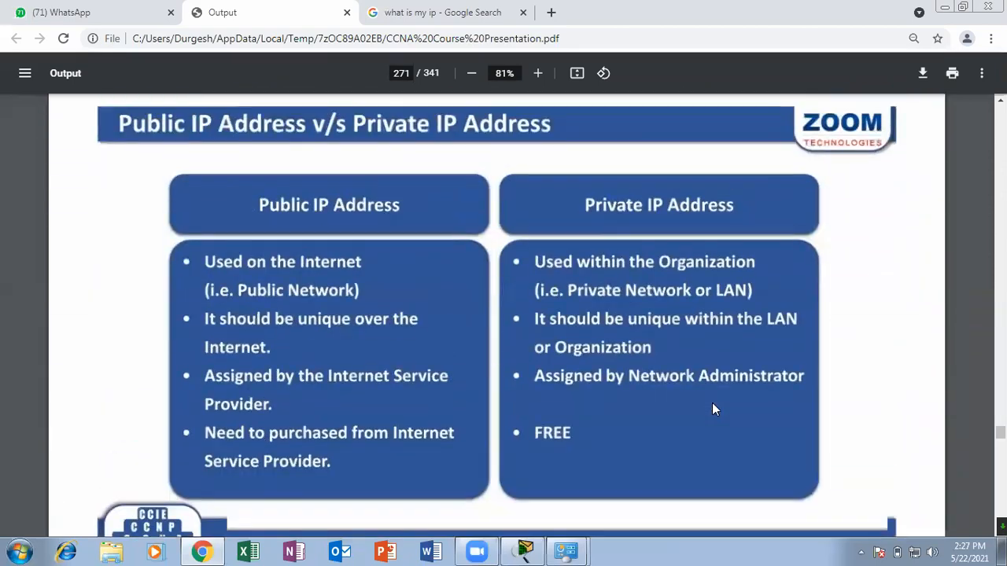
pyautogui.scroll(12, 712, 405)
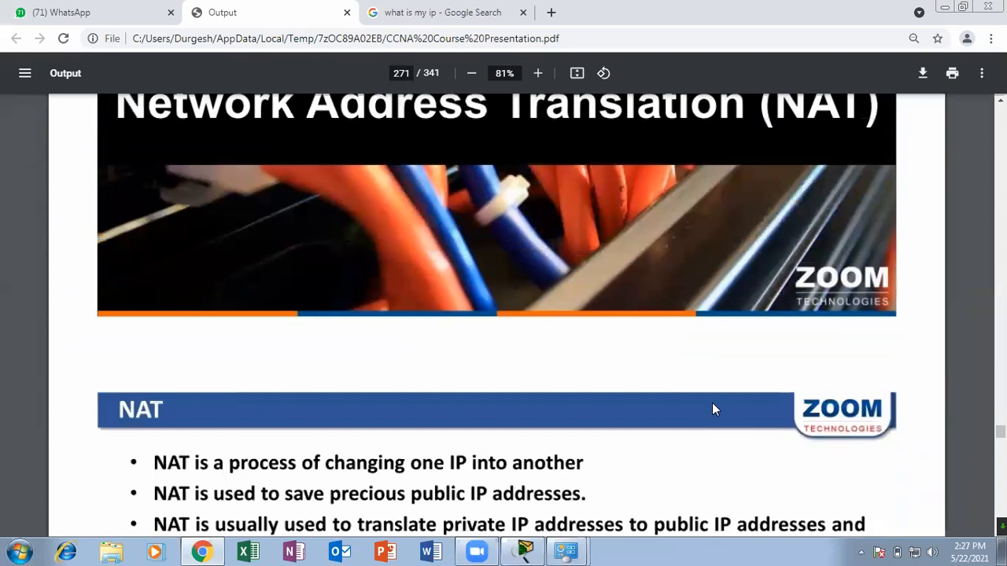
pyautogui.scroll(4, 714, 409)
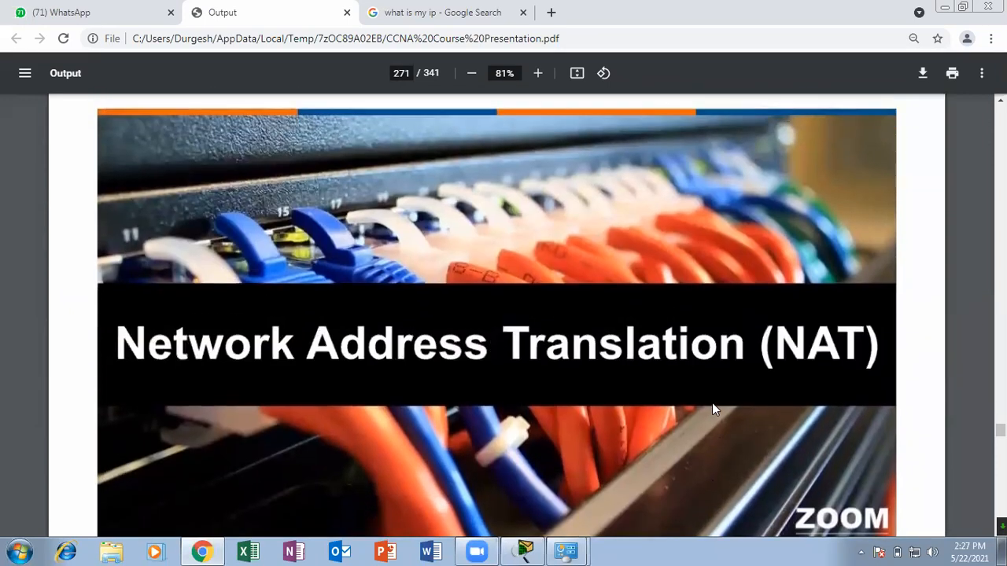
pyautogui.scroll(10, 714, 407)
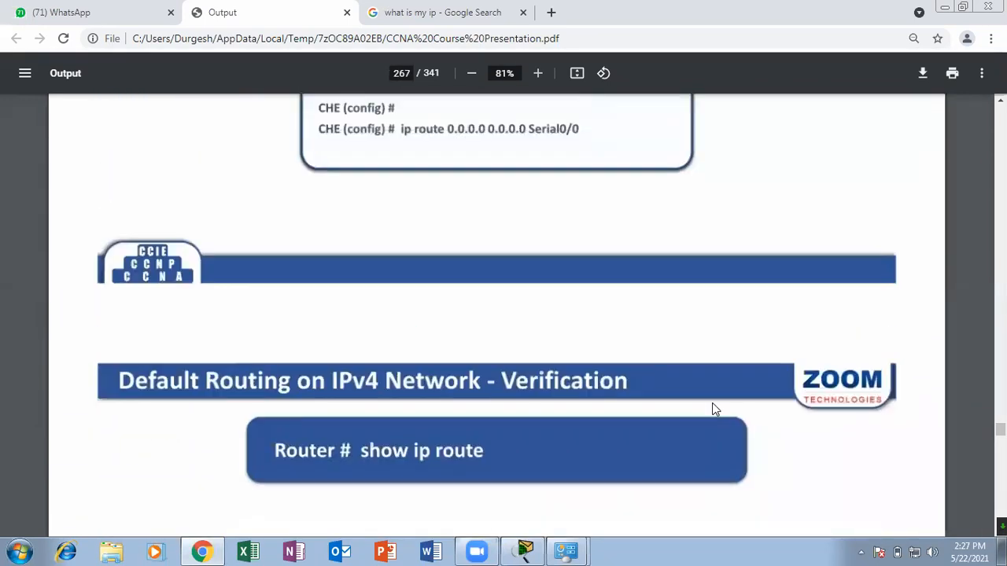
pyautogui.scroll(-8, 714, 409)
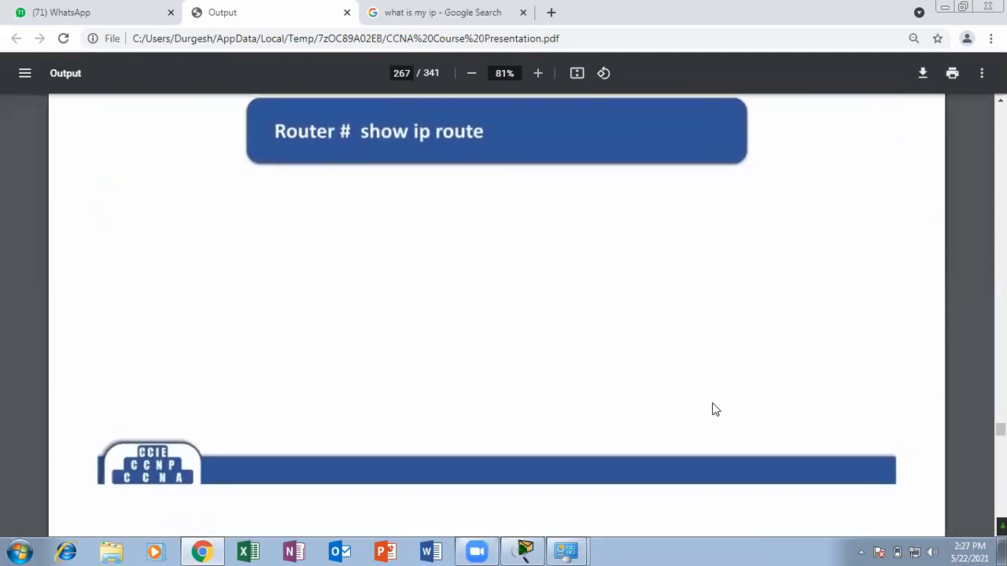
pyautogui.scroll(-4, 714, 409)
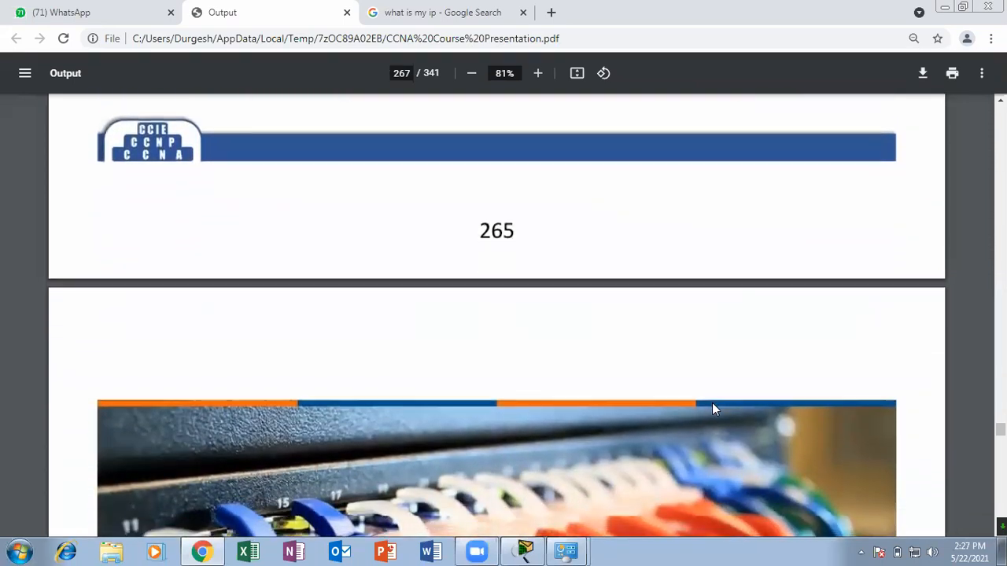
pyautogui.scroll(-2, 711, 409)
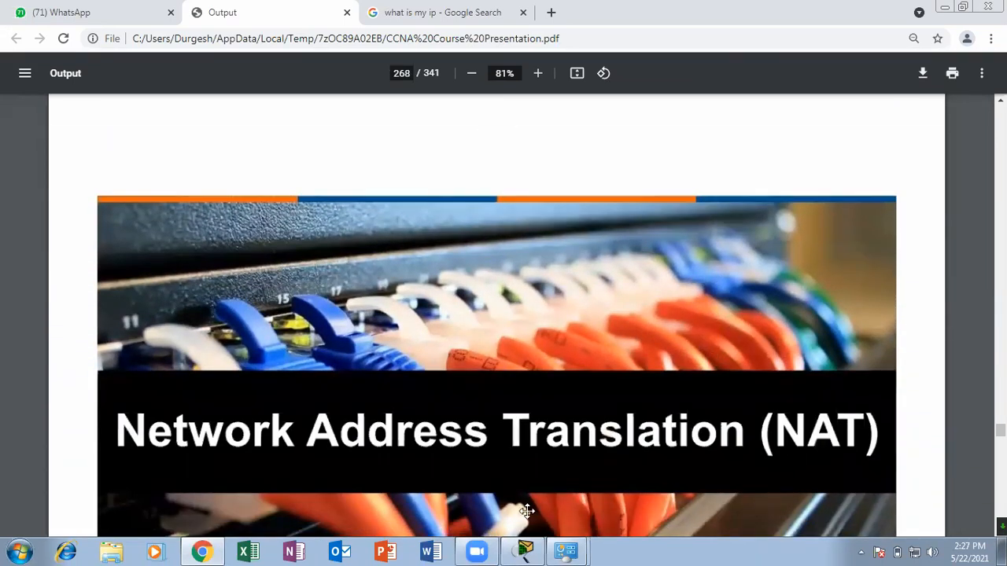